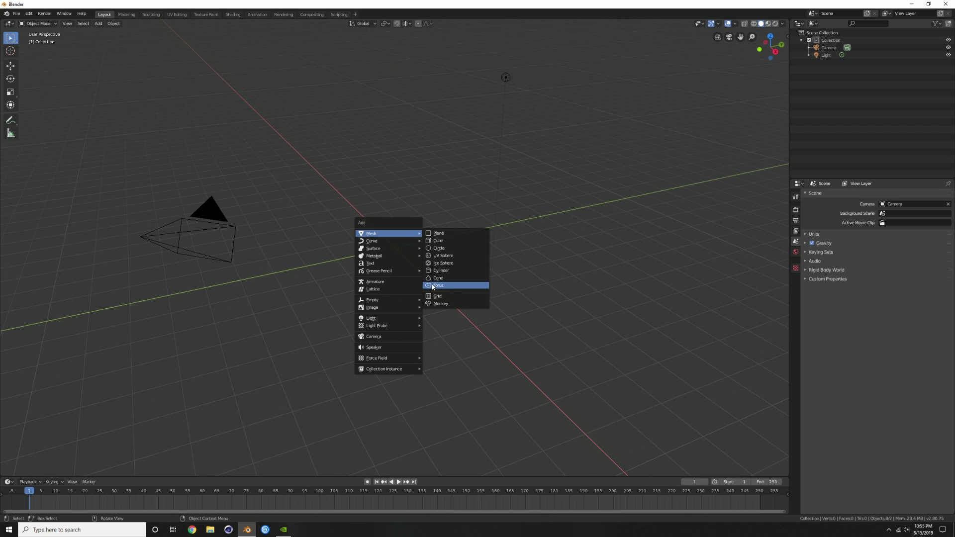
Add a torus mesh with 102 major segments, 42 minor segments and a minor radius of about 0.62 m.
click(444, 287)
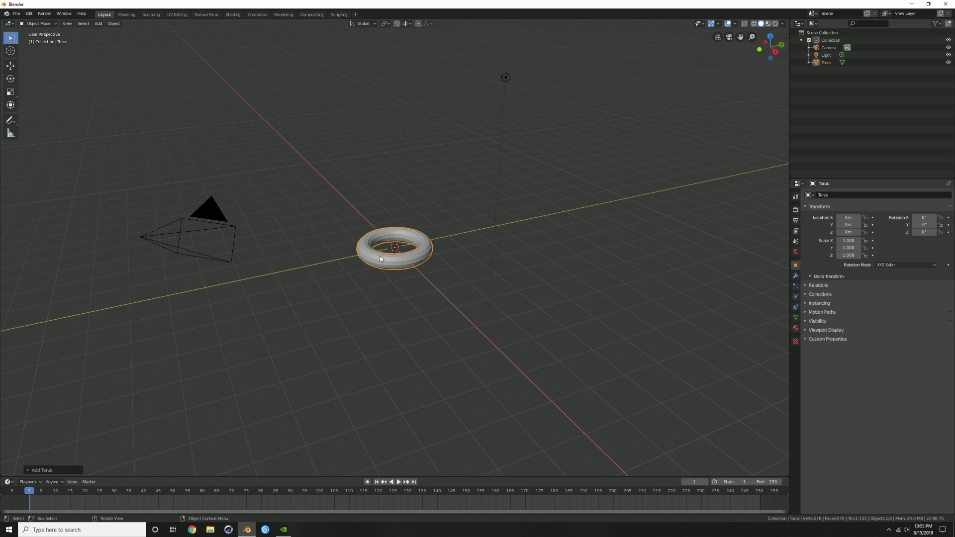
scroll(392, 261, up, 5)
click(42, 470)
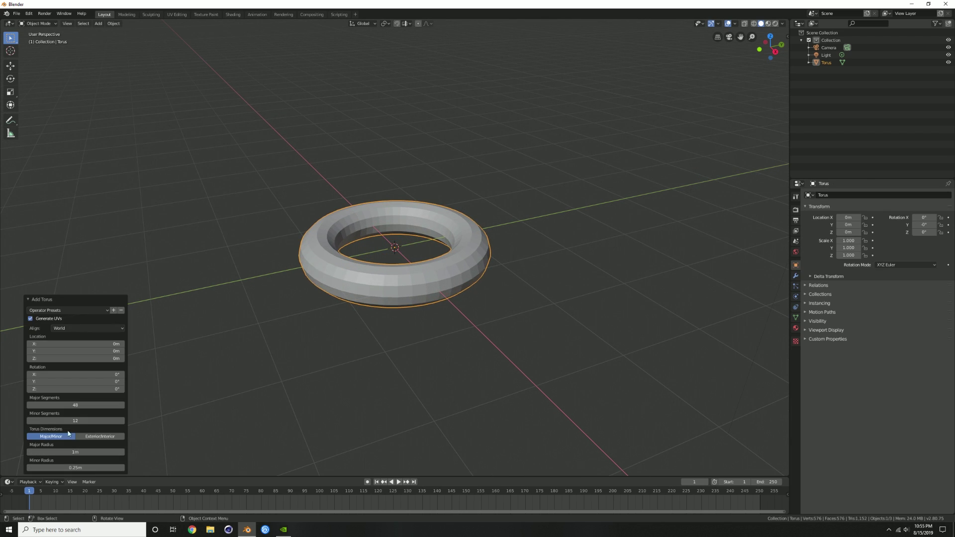
drag(89, 467, 123, 467)
middle_drag(340, 295, 232, 337)
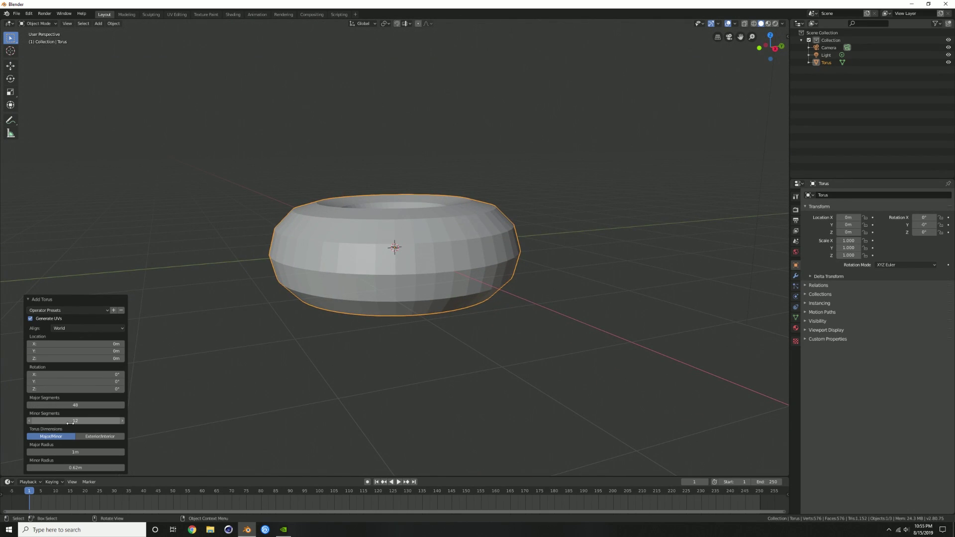
drag(73, 420, 92, 421)
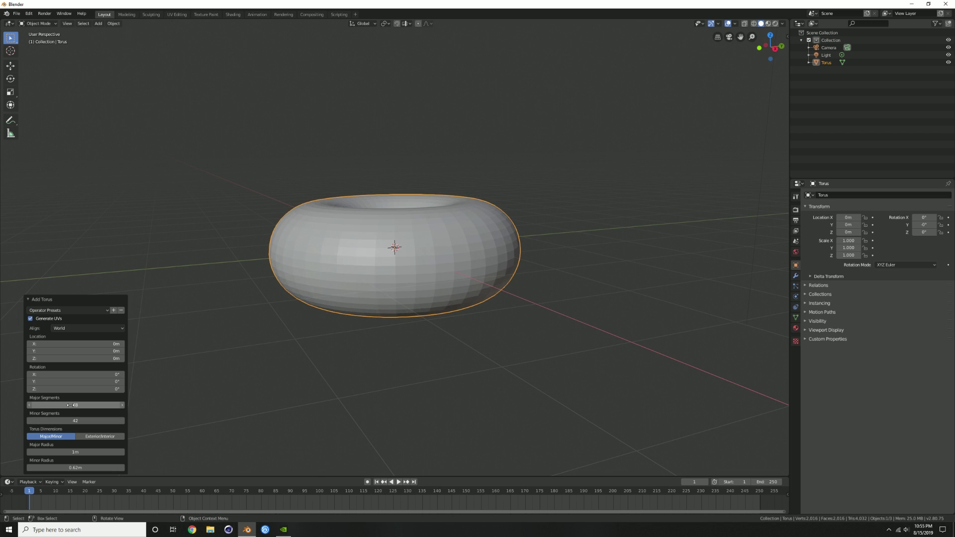
drag(75, 405, 83, 405)
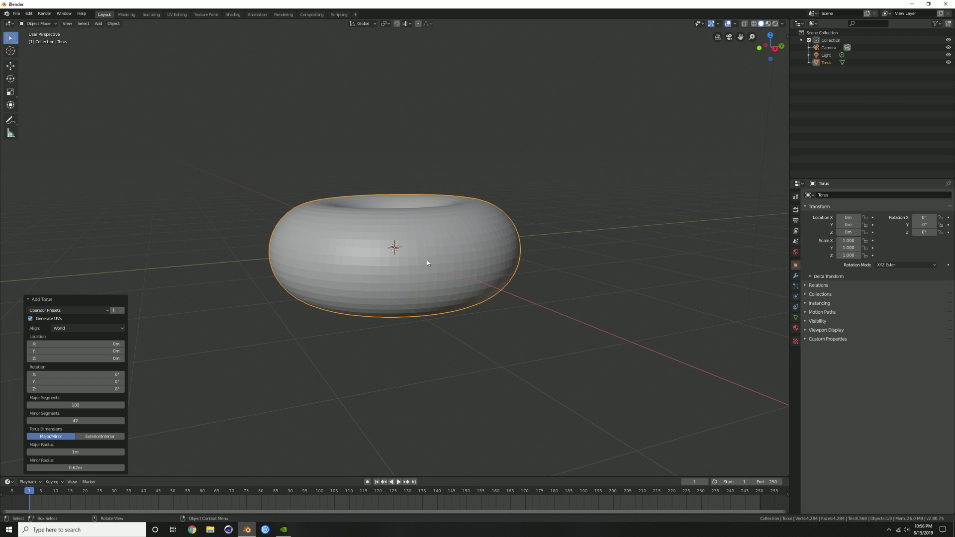
Apply smooth shading to the torus.
mouse_move(401, 247)
middle_down()
mouse_move(407, 276)
mouse_move(391, 250)
mouse_move(393, 263)
middle_up()
right_click(358, 268)
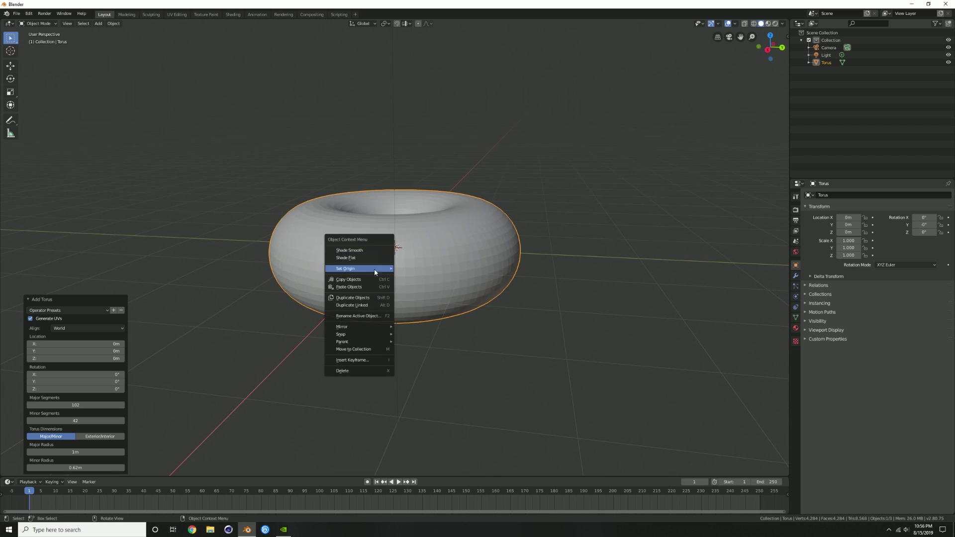
click(360, 251)
middle_drag(417, 298, 492, 222)
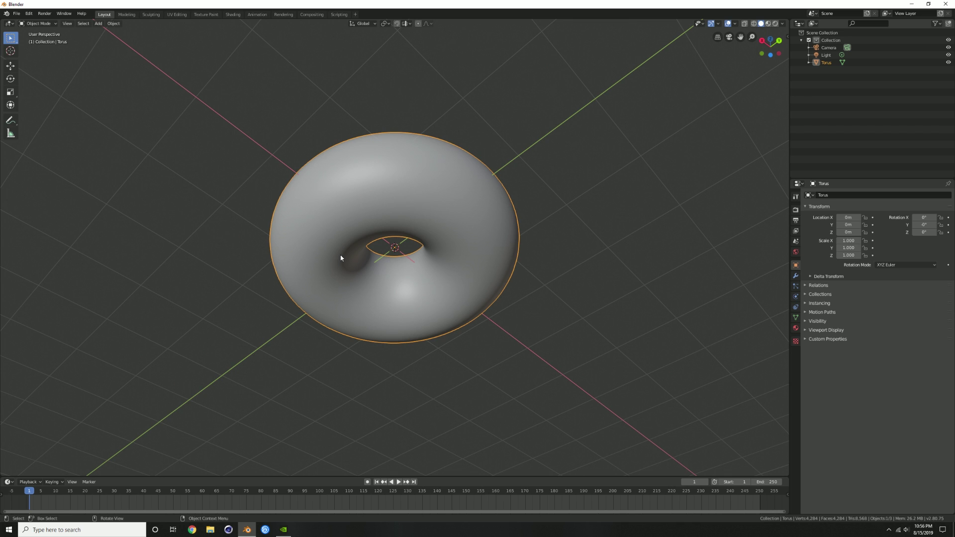
middle_drag(430, 209, 385, 255)
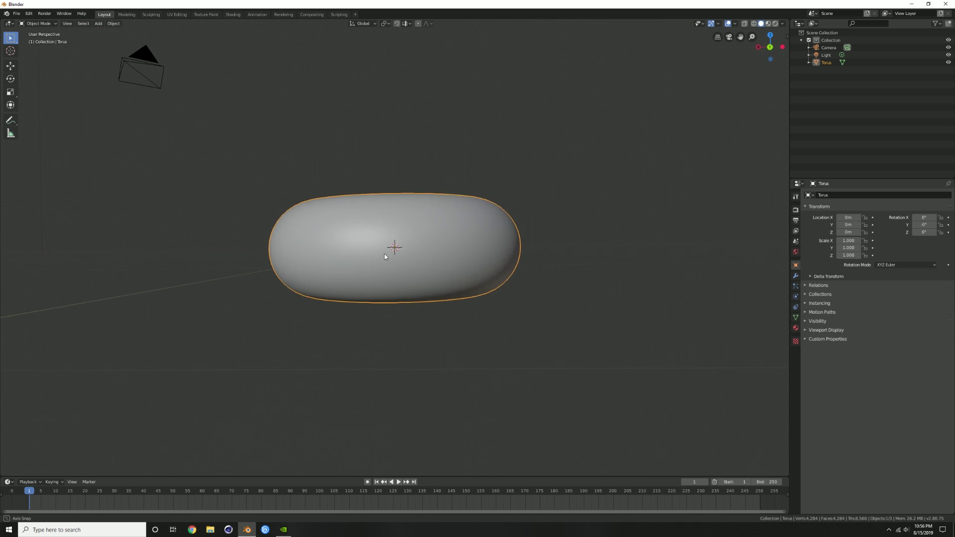
In Edit Mode with X-ray on, box-select the lowest rows of torus vertices from the front orthographic view.
key(ctrl+KP_1)
key(KP_1)
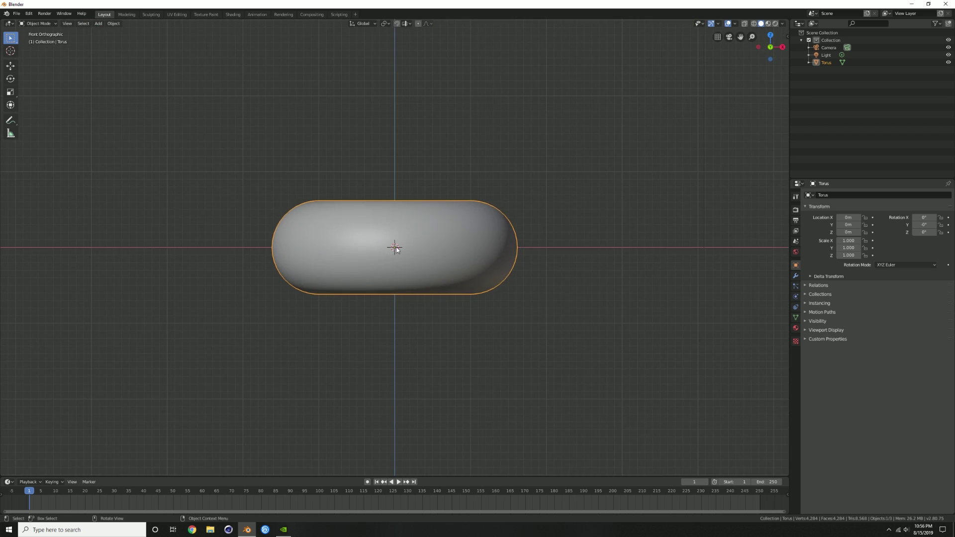
scroll(386, 267, up, 2)
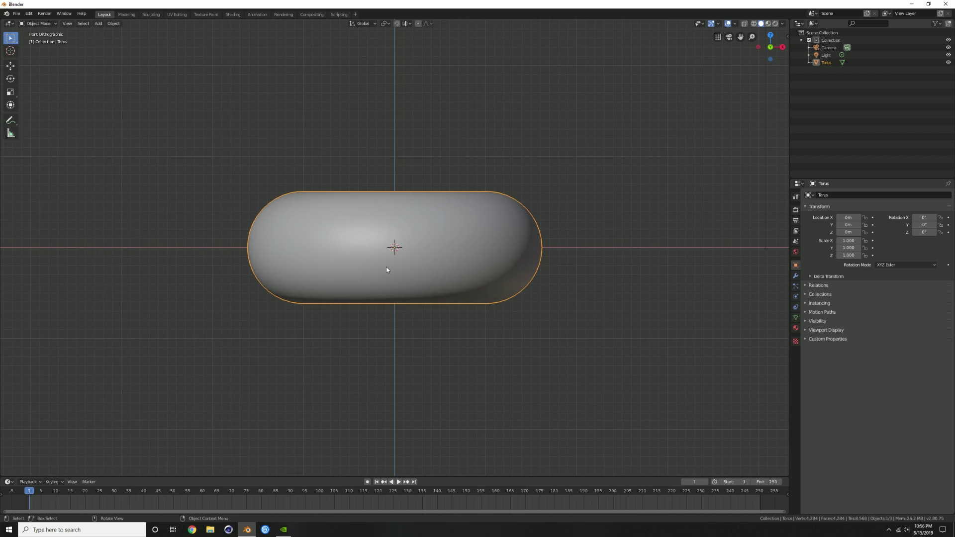
key(Tab)
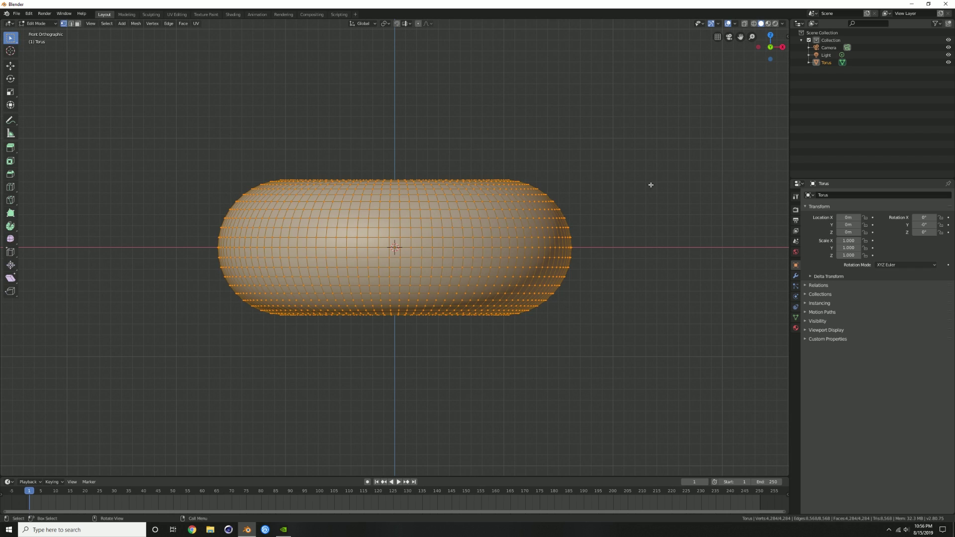
key(alt+a)
click(745, 24)
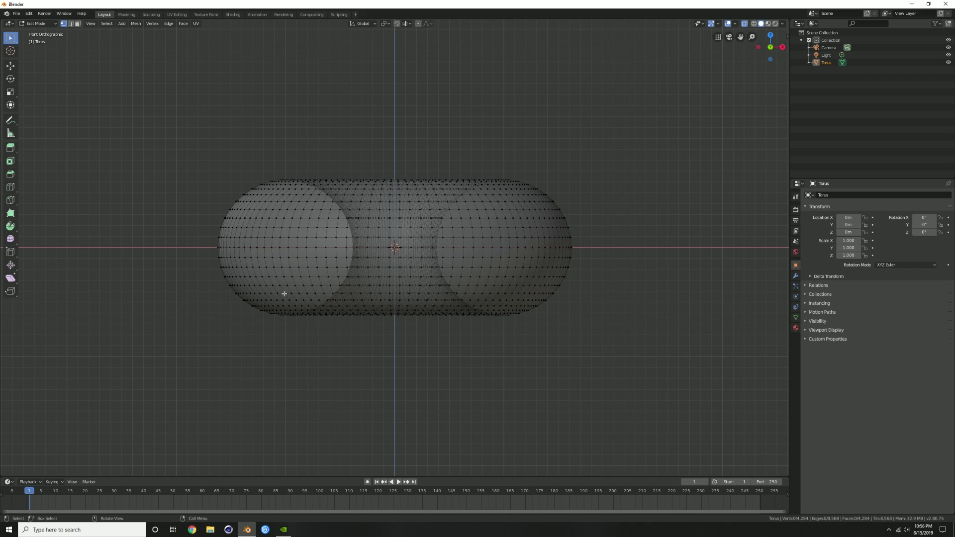
key(b)
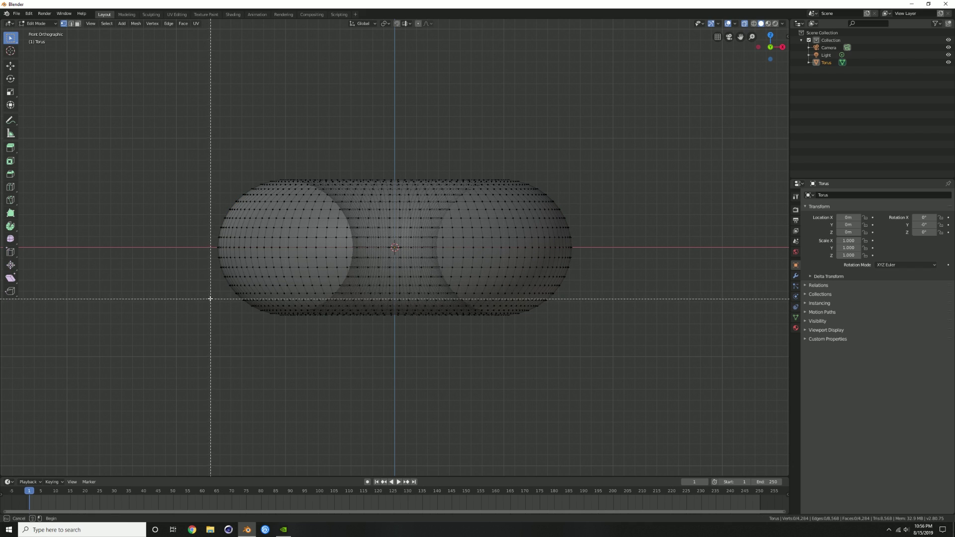
drag(208, 297, 680, 391)
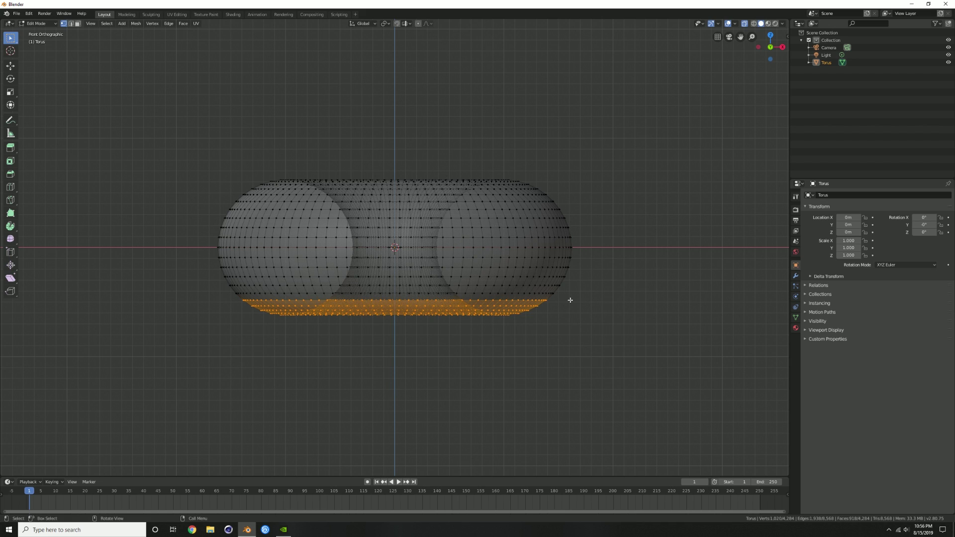
key(s)
key(z)
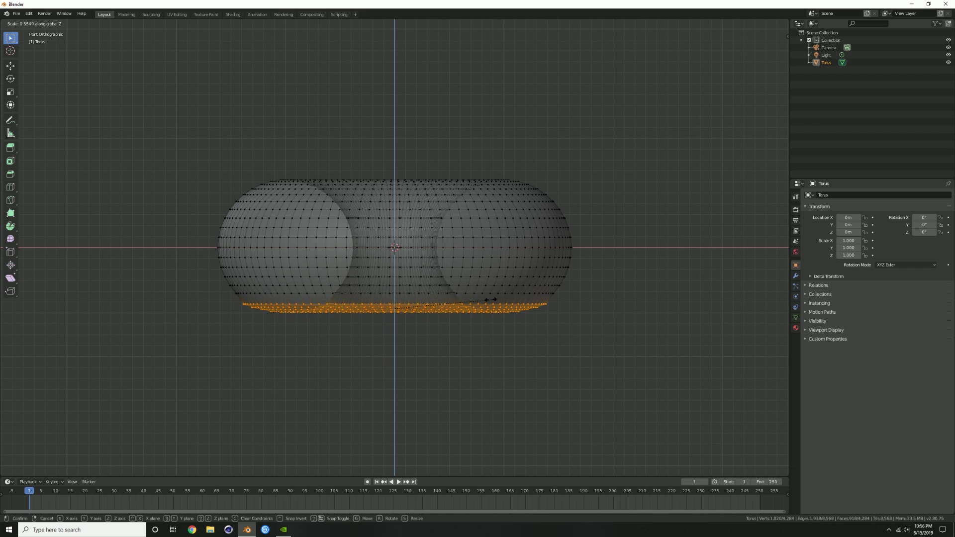
click(468, 297)
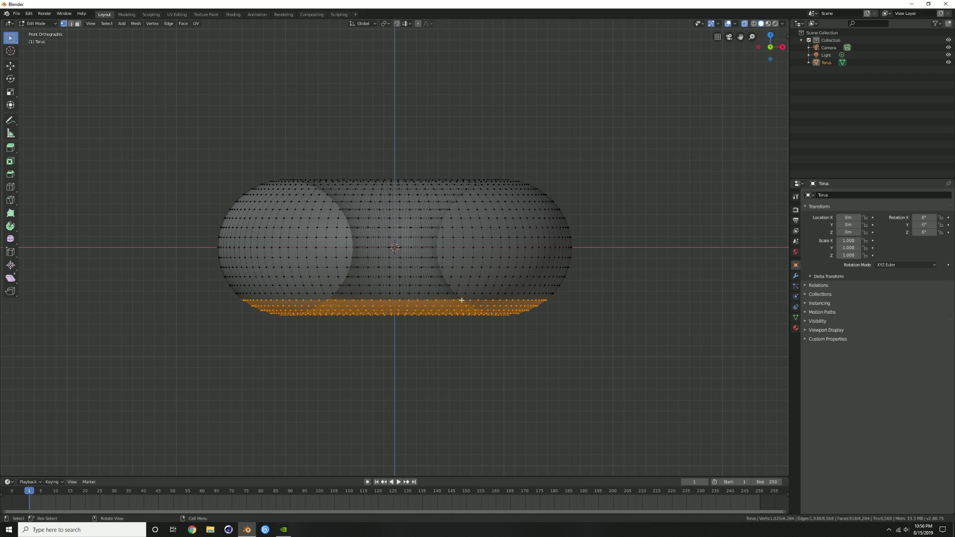
Reselect the torus's lowest vertex rows and flatten them by scaling to about 0.472 along Z.
drag(215, 295, 695, 356)
middle_drag(554, 298, 477, 287)
key(KP_1)
key(s)
key(z)
click(457, 292)
Move the flattened bottom vertices up about 0.079 m along Z, then return to Object Mode with X-ray off.
key(g)
key(z)
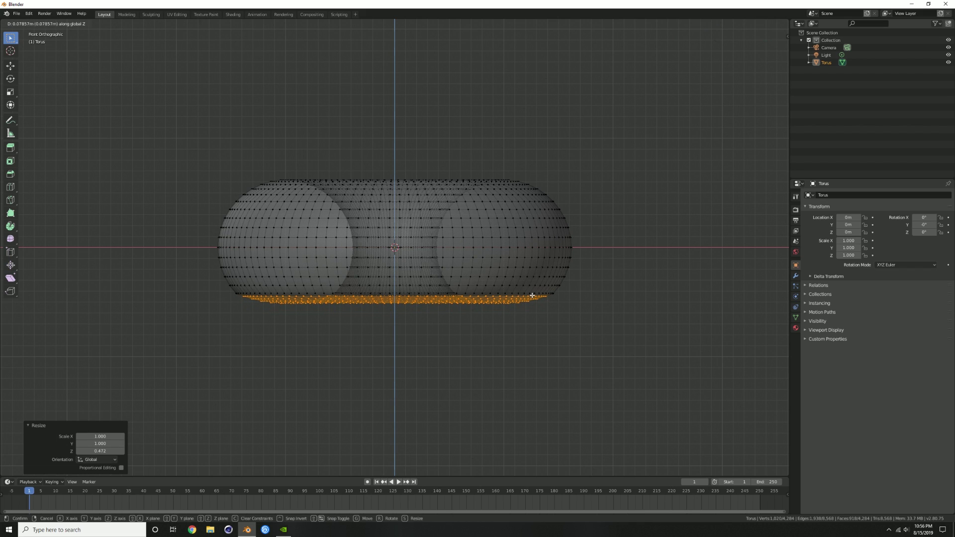
click(532, 295)
key(Tab)
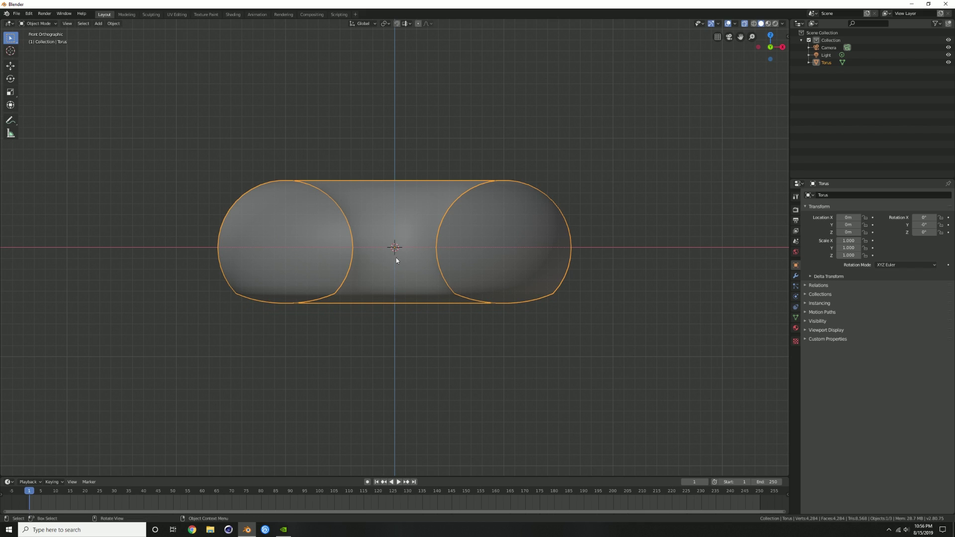
click(745, 24)
middle_drag(491, 252, 393, 235)
scroll(395, 198, down, 3)
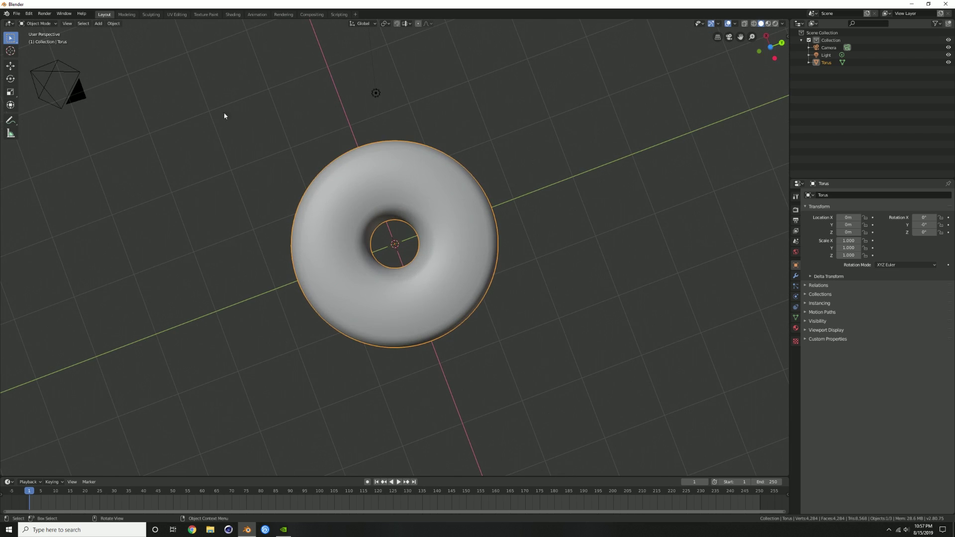
Switch to the Sculpting workspace and set the Draw brush radius to 20 px.
click(151, 14)
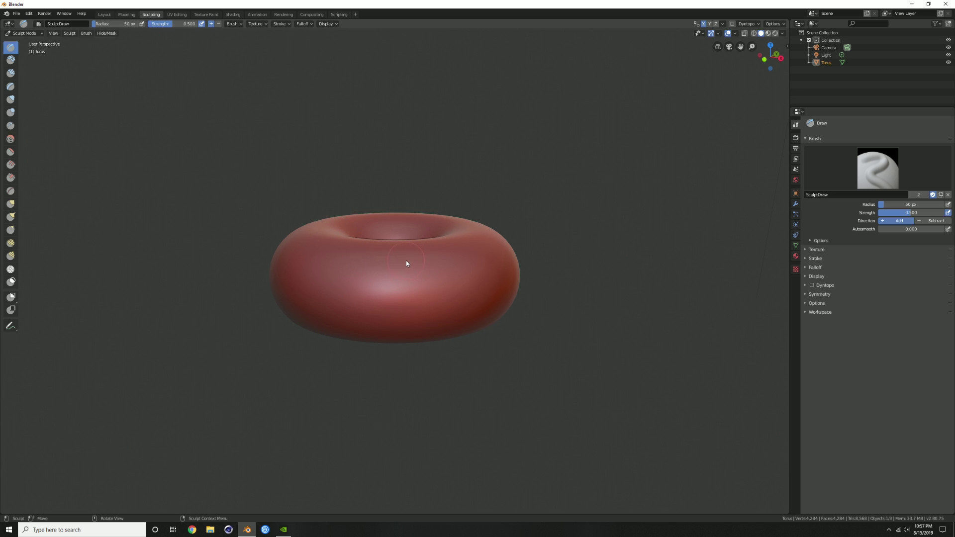
middle_drag(405, 268, 435, 214)
key(f)
click(439, 218)
middle_drag(438, 248, 443, 244)
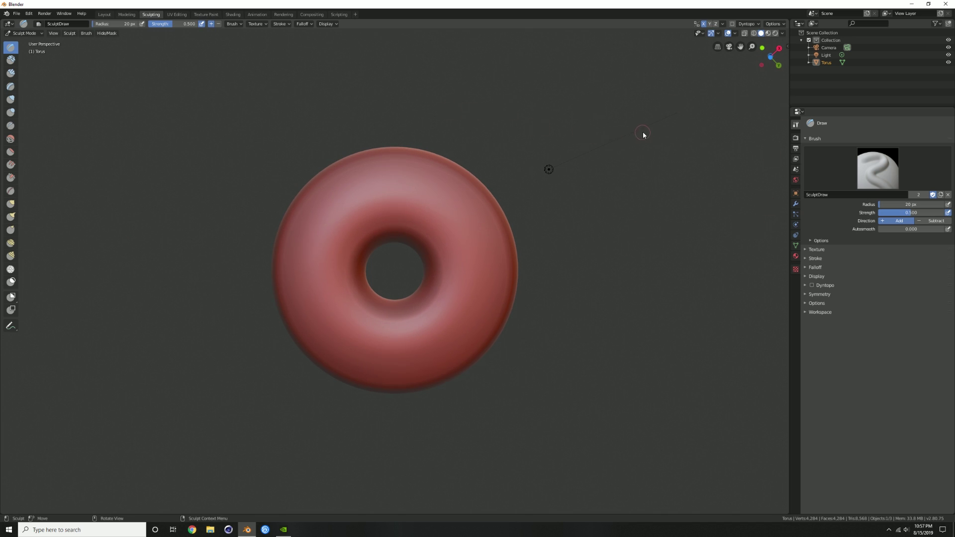
Add a Multiresolution modifier to the torus, subdivide it twice and set its preview level to 2.
click(796, 204)
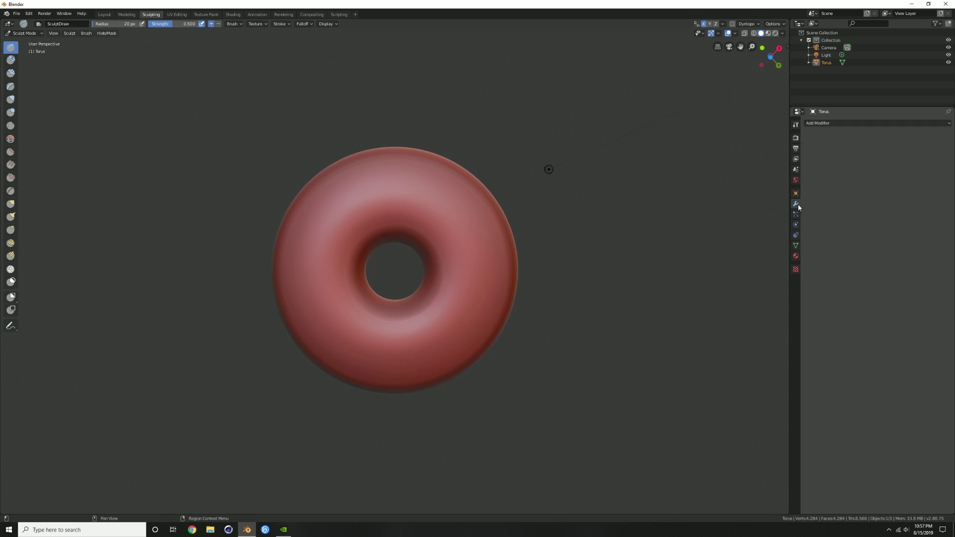
click(821, 123)
click(808, 205)
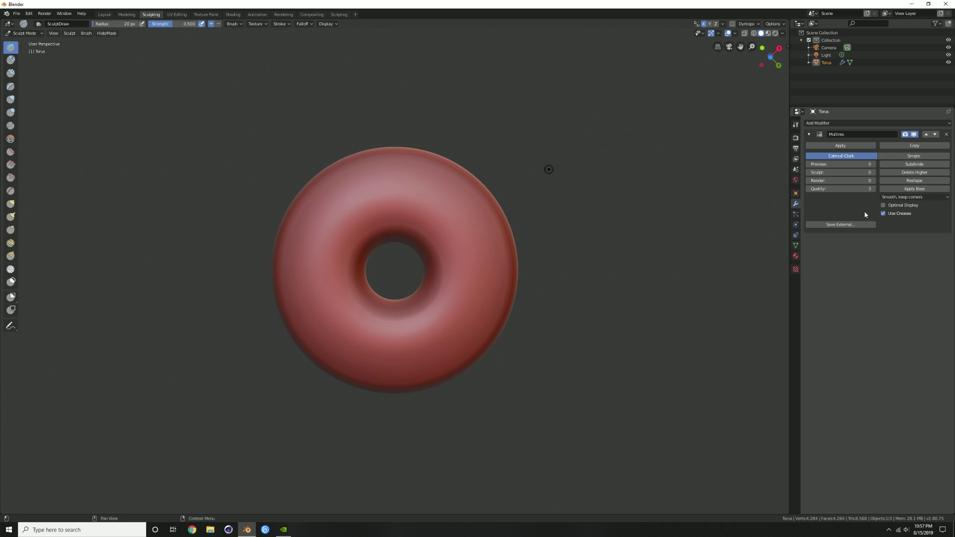
click(907, 165)
click(907, 165)
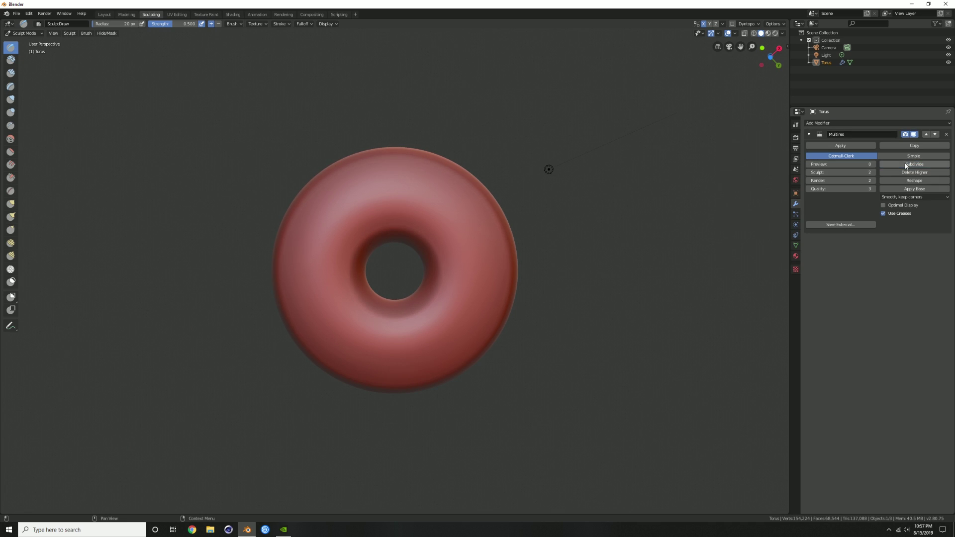
click(873, 165)
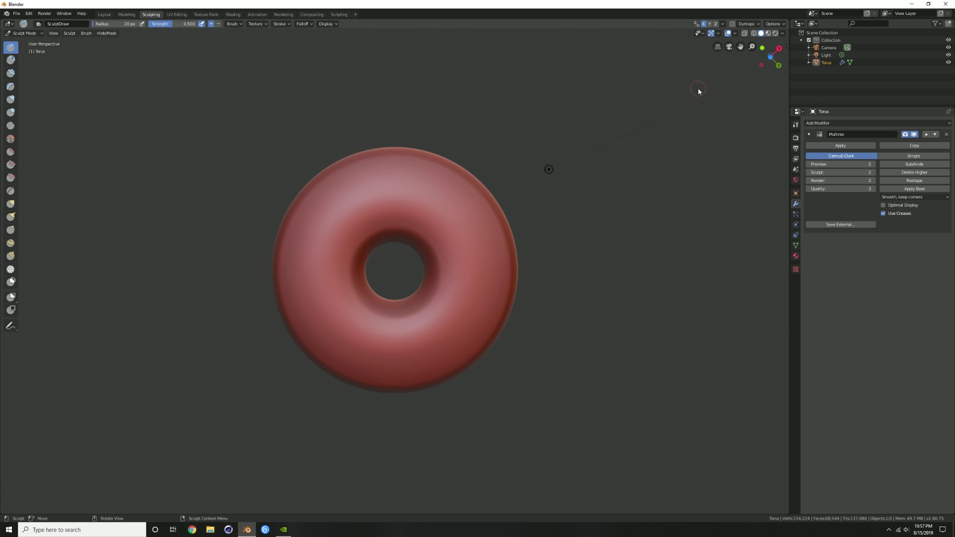
Disable X mirroring in the sculpt symmetry settings.
key(n)
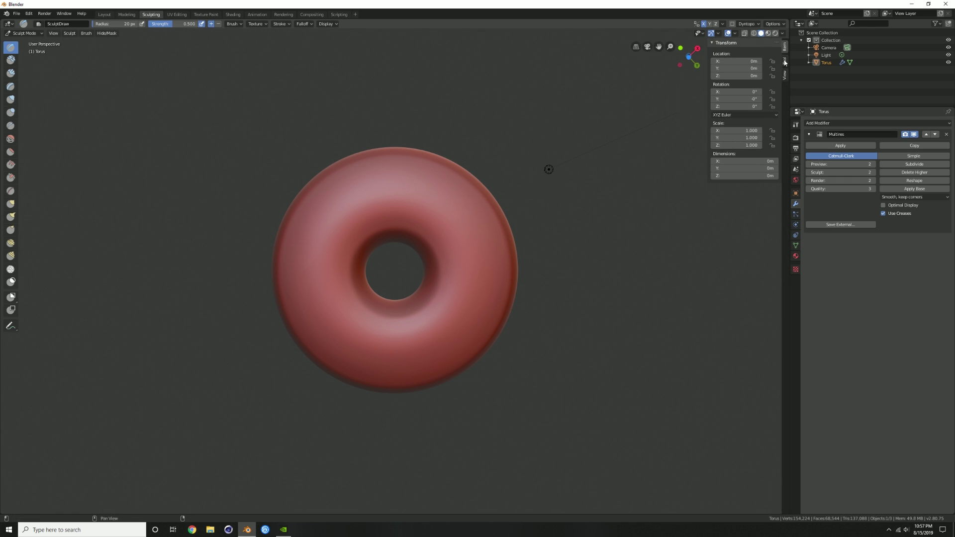
click(784, 61)
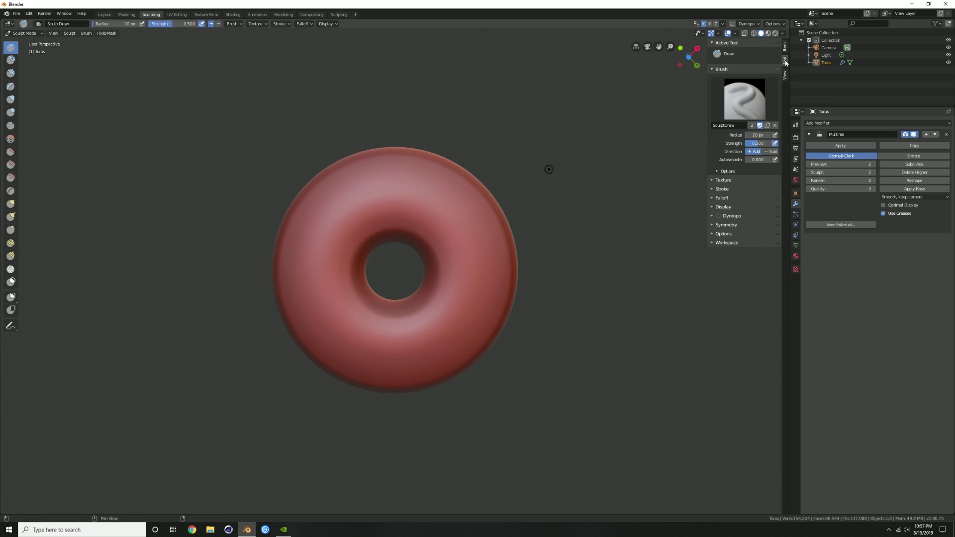
click(716, 225)
click(749, 236)
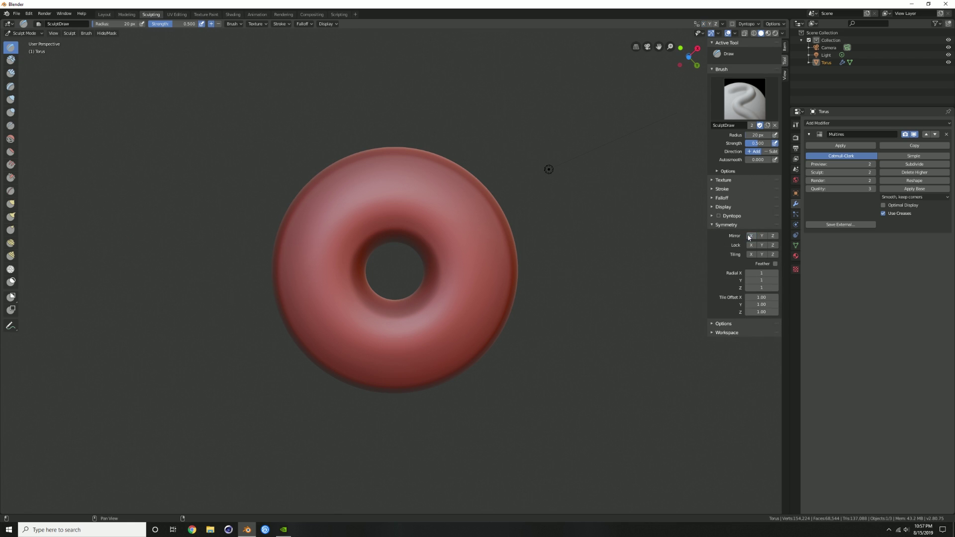
shift+middle_drag(428, 279, 433, 249)
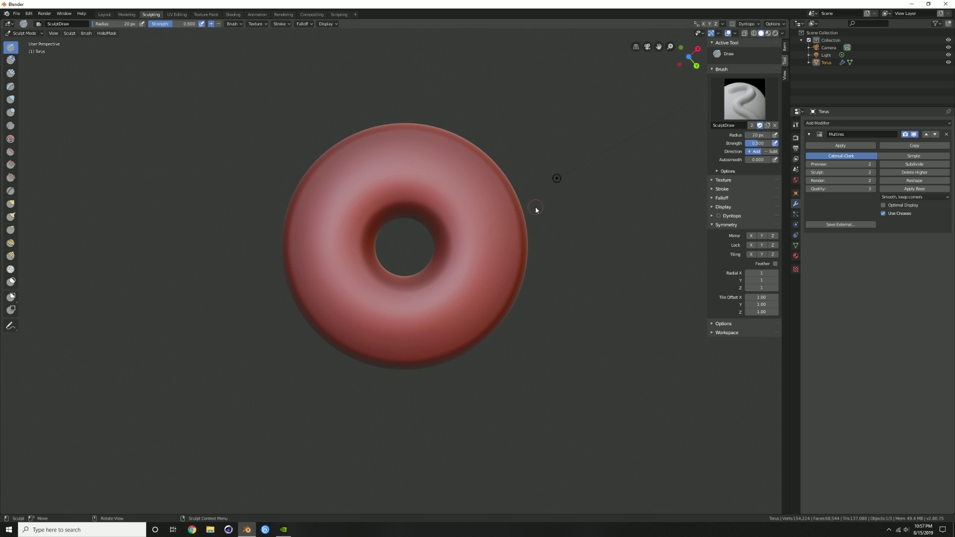
drag(531, 210, 521, 225)
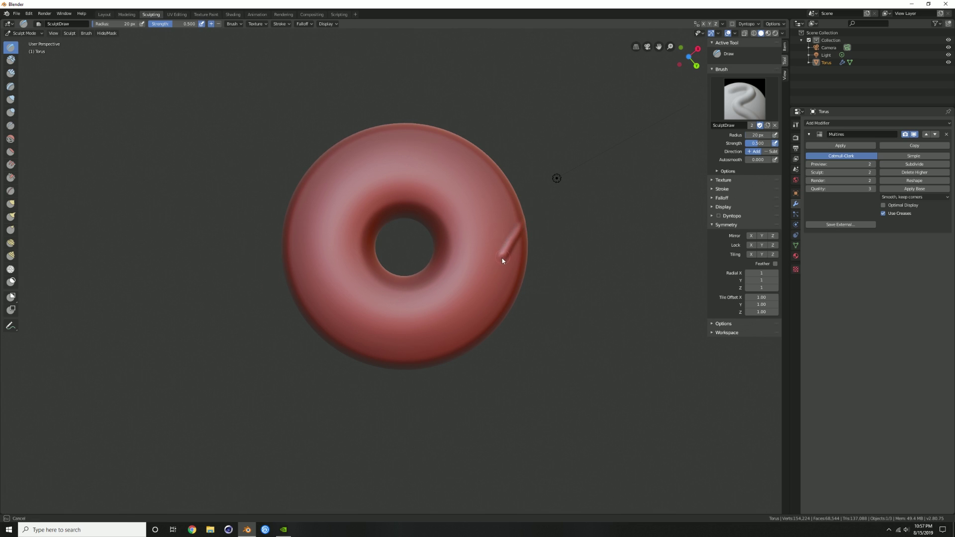
drag(473, 298, 430, 369)
key(ctrl+z)
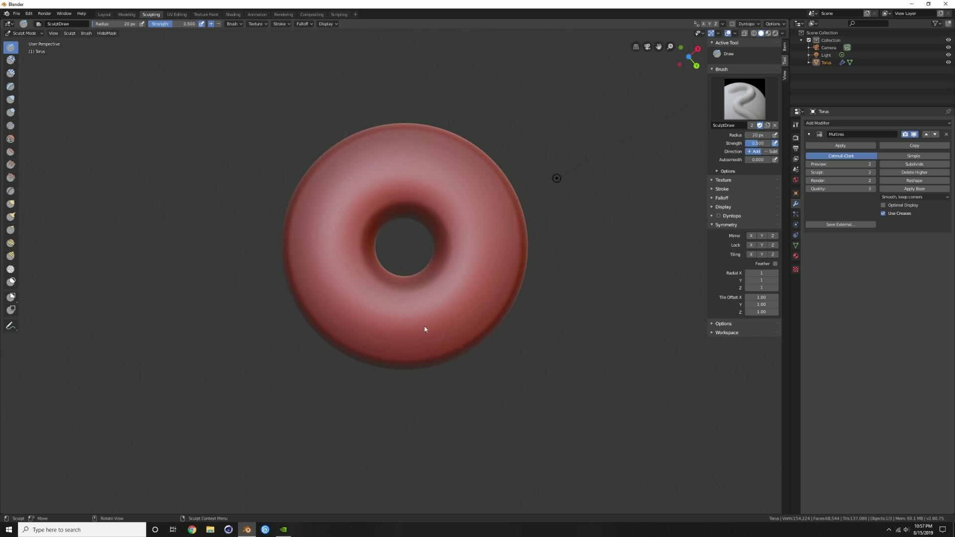
Widen the sculpt tool list to show brush names, and carve a diagonal groove across the donut's lower-right side with the Crease brush.
drag(20, 149, 51, 149)
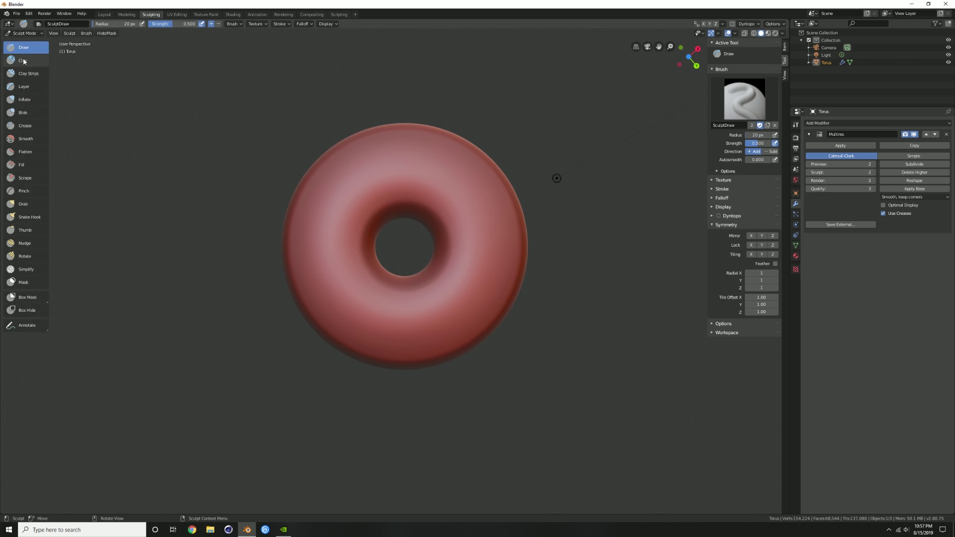
click(20, 125)
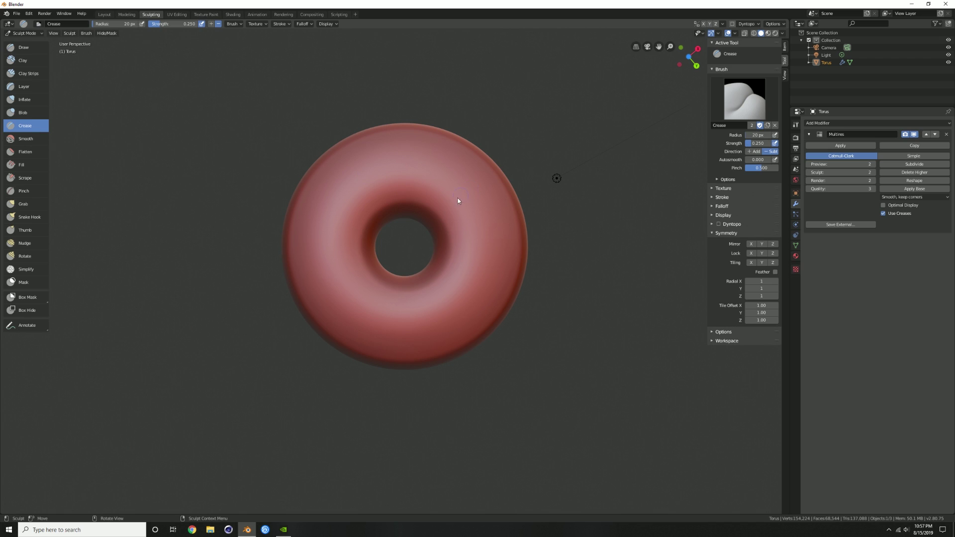
drag(529, 210, 512, 243)
drag(437, 356, 424, 372)
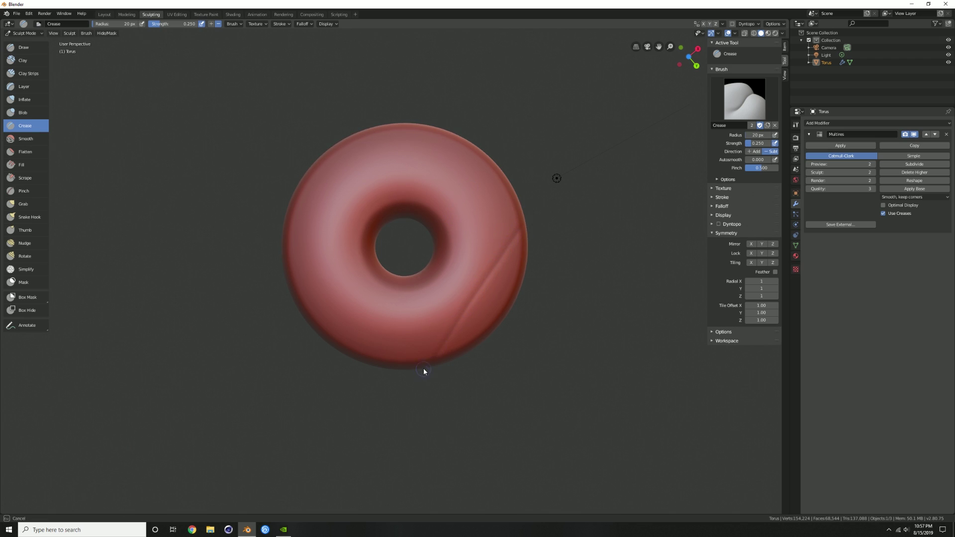
drag(471, 302, 569, 190)
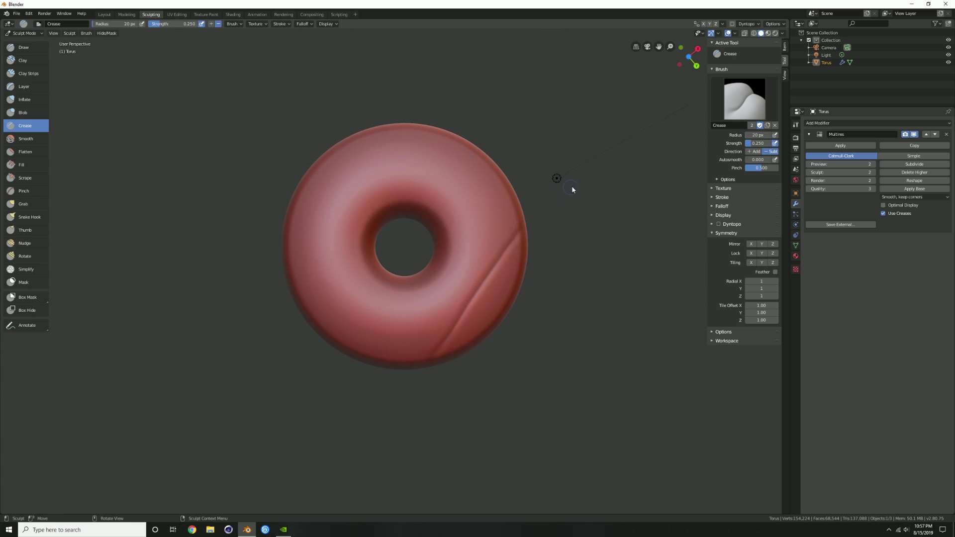
Set the Crease brush strength to 0.350 and carve two more parallel grooves across the underside, one of them interrupted by the hole.
mouse_move(516, 286)
middle_down()
mouse_move(486, 233)
mouse_move(485, 287)
middle_up()
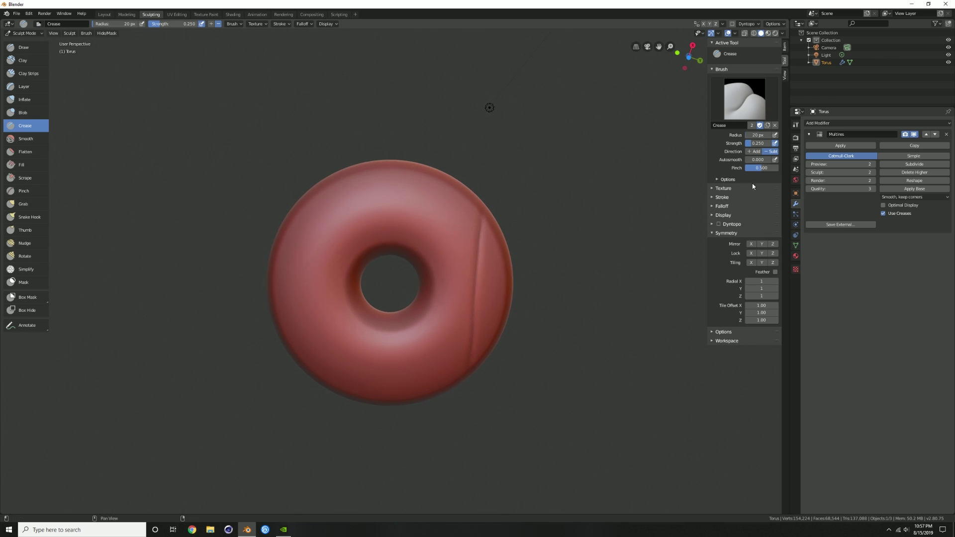
click(758, 142)
key(BackSpace)
key(Return)
middle_drag(497, 241, 454, 252)
drag(495, 156, 494, 168)
drag(490, 203, 464, 354)
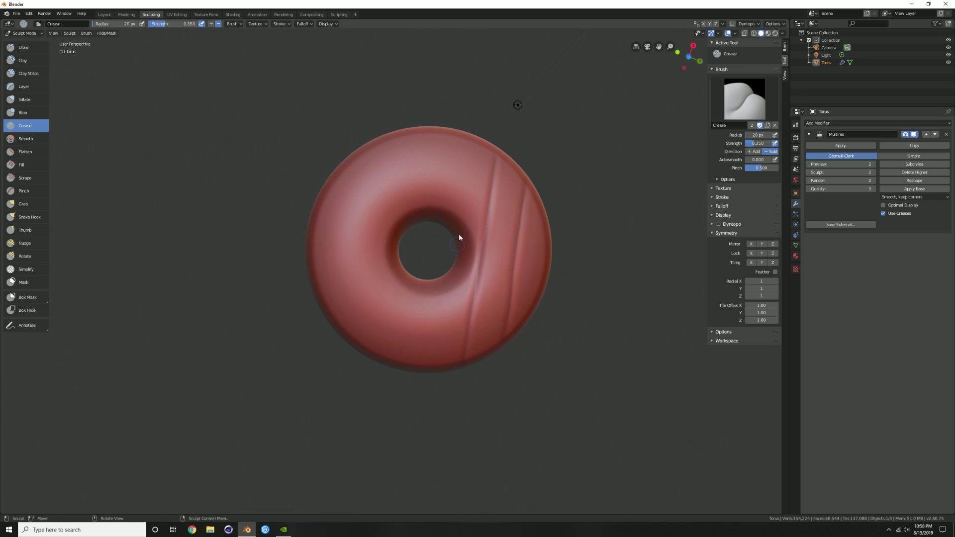
drag(465, 141, 449, 215)
drag(427, 290, 420, 309)
drag(409, 348, 382, 386)
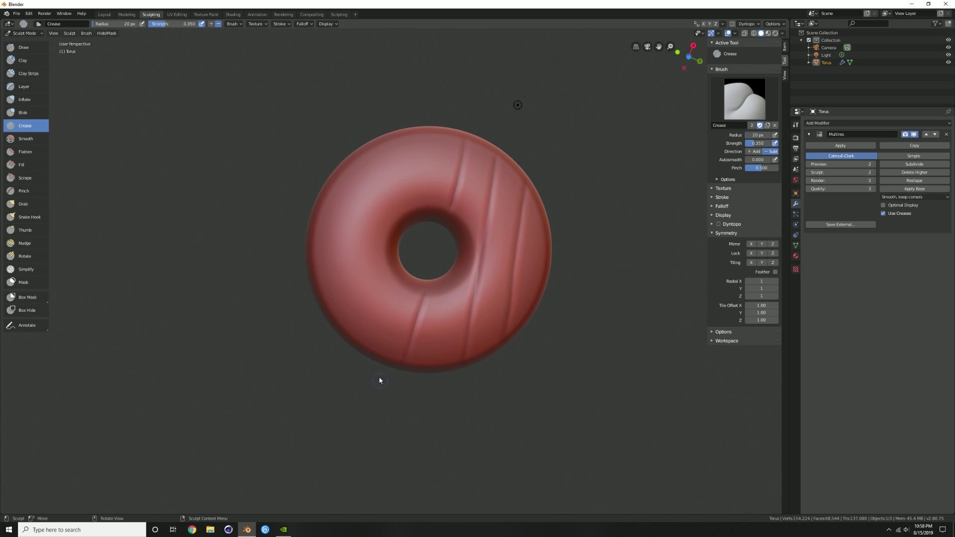
drag(420, 134, 394, 225)
drag(385, 259, 376, 295)
drag(359, 340, 359, 341)
drag(382, 262, 397, 206)
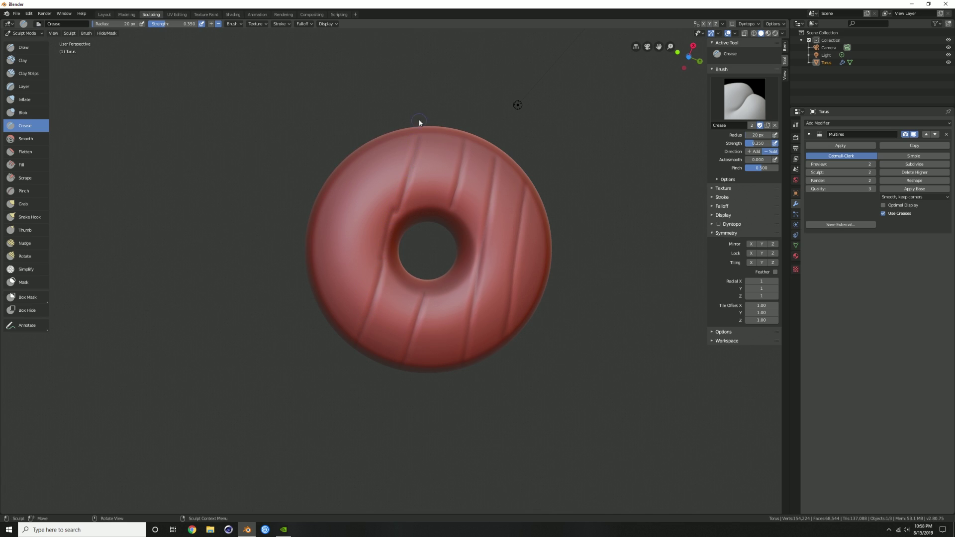
drag(386, 136, 379, 145)
drag(327, 291, 314, 284)
key(ctrl+z)
key(ctrl+z)
key(ctrl+z)
key(ctrl+z)
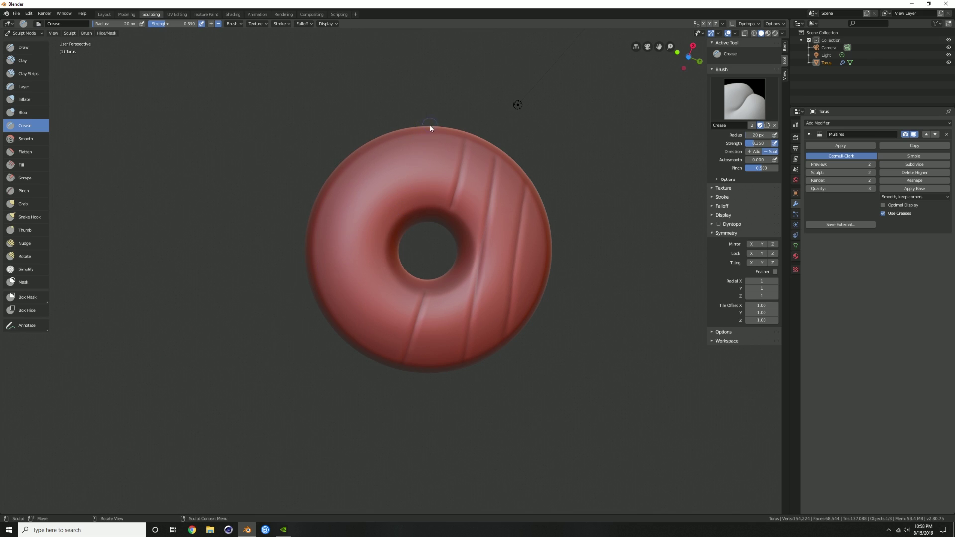
Carve two more parallel Crease grooves across the uncarved half of the underside, one beside the hole and one near the rim.
drag(424, 134, 412, 168)
drag(372, 277, 350, 340)
drag(379, 133, 296, 338)
Carve a series of crossing Crease grooves over the whole underside, roughly perpendicular to the first set, to form a grid.
drag(376, 132, 575, 184)
mouse_move(354, 160)
mouse_down()
mouse_move(367, 155)
mouse_move(454, 187)
mouse_move(594, 220)
mouse_up()
drag(334, 191, 572, 247)
drag(319, 226, 392, 233)
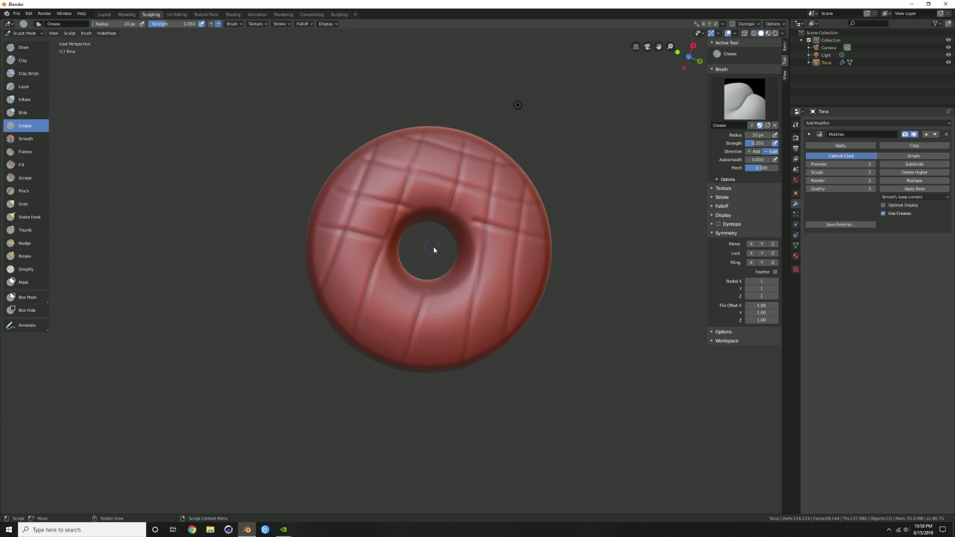
drag(477, 257, 545, 271)
drag(315, 257, 392, 286)
drag(456, 307, 503, 331)
mouse_move(335, 309)
mouse_down()
mouse_move(452, 340)
mouse_move(588, 358)
mouse_up()
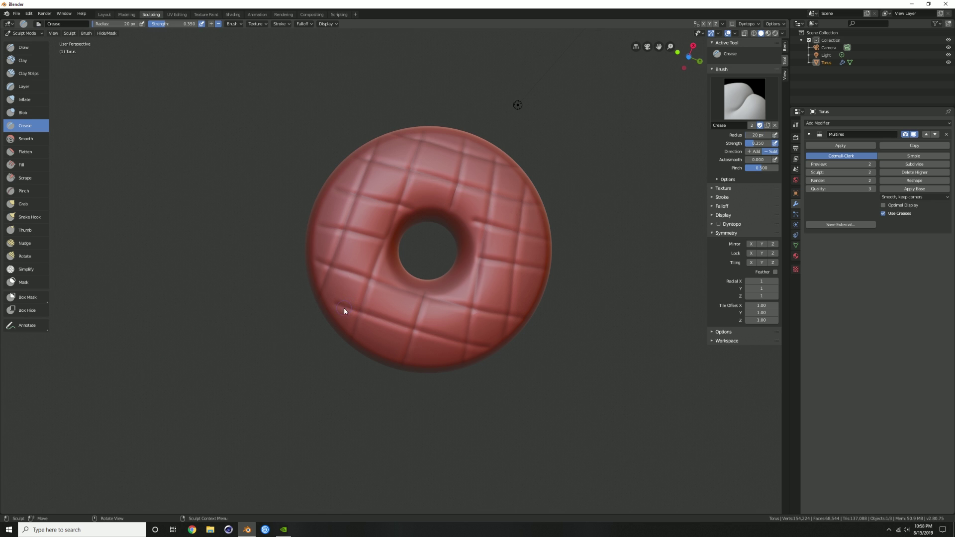
Switch to the Smooth sculpt brush.
middle_drag(358, 298, 426, 196)
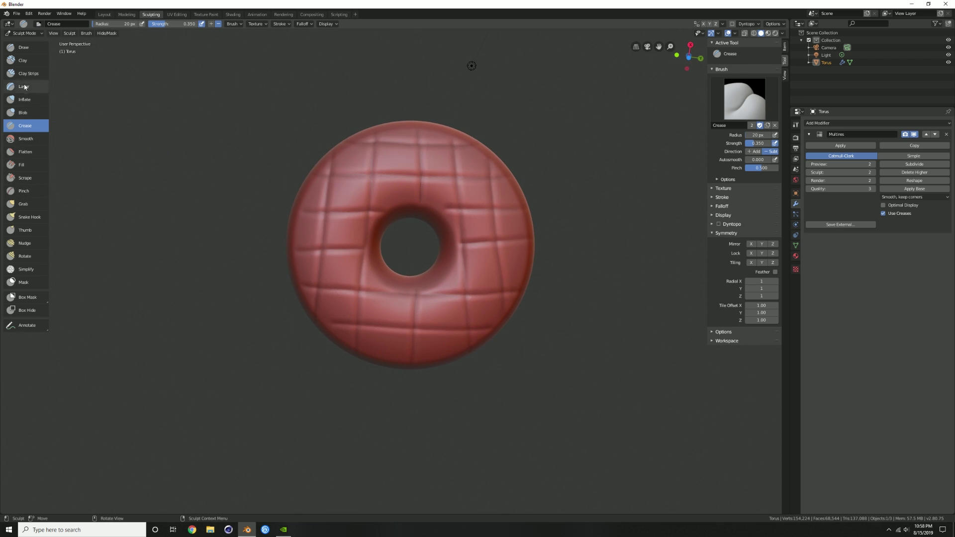
click(26, 138)
drag(418, 133, 428, 188)
drag(447, 144, 362, 147)
key(ctrl+z)
key(ctrl+z)
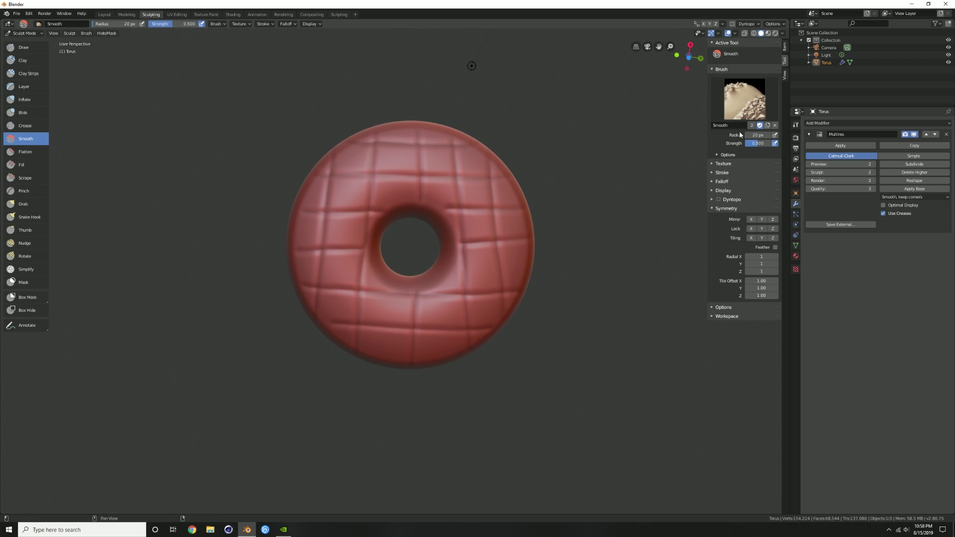
Set the Smooth brush strength to 0.222 and soften the grid of grooves across the donut's underside.
drag(757, 143, 750, 143)
scroll(425, 168, up, 2)
mouse_move(387, 121)
mouse_down()
mouse_move(334, 144)
mouse_move(368, 113)
mouse_up()
mouse_move(363, 186)
mouse_down()
mouse_move(347, 361)
mouse_move(308, 163)
mouse_move(362, 157)
mouse_up()
drag(459, 155, 528, 157)
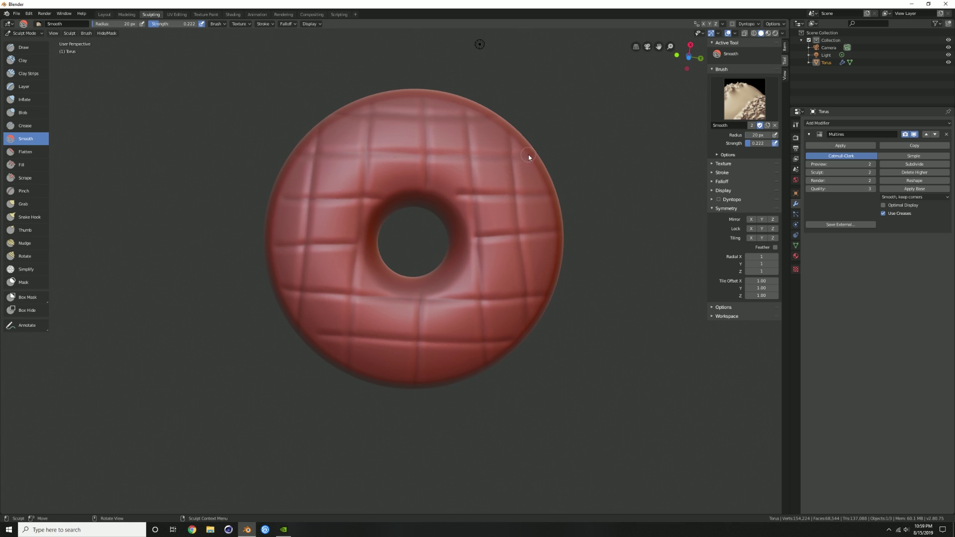
drag(549, 193, 461, 195)
drag(472, 239, 557, 233)
drag(545, 297, 482, 302)
drag(374, 297, 286, 291)
mouse_move(321, 333)
mouse_down()
mouse_move(512, 342)
mouse_move(488, 358)
mouse_move(475, 245)
mouse_up()
mouse_move(474, 171)
mouse_down()
mouse_move(478, 158)
mouse_move(516, 216)
mouse_move(531, 308)
mouse_move(529, 301)
mouse_up()
drag(515, 181, 517, 309)
drag(295, 198, 350, 198)
mouse_move(318, 135)
mouse_down()
mouse_move(309, 247)
mouse_move(318, 320)
mouse_move(472, 347)
mouse_move(504, 333)
mouse_up()
Set the Smooth brush radius to 53 px and smooth away the groove ends along the donut's outer side.
mouse_move(436, 221)
middle_down()
mouse_move(423, 267)
mouse_move(456, 189)
middle_up()
drag(457, 193, 466, 205)
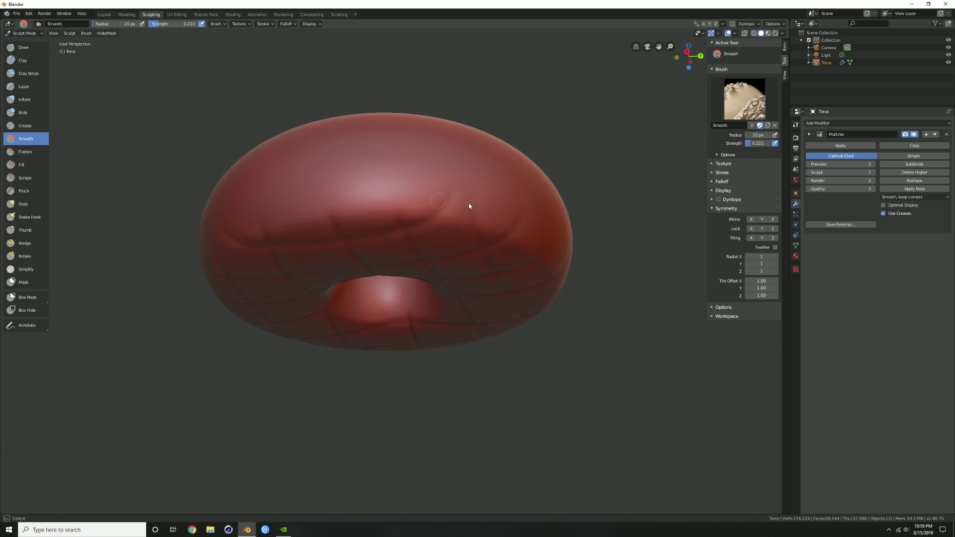
middle_drag(504, 200, 432, 220)
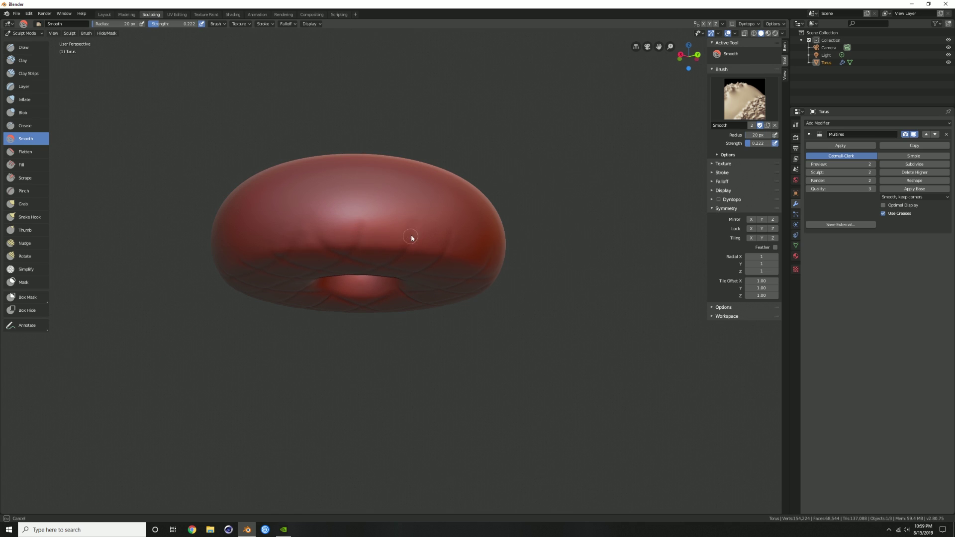
key(f)
click(426, 233)
mouse_move(452, 231)
mouse_down()
mouse_move(452, 241)
mouse_move(417, 224)
mouse_up()
drag(318, 226, 492, 239)
mouse_move(492, 239)
middle_down()
mouse_move(458, 226)
mouse_move(507, 230)
mouse_move(377, 252)
middle_up()
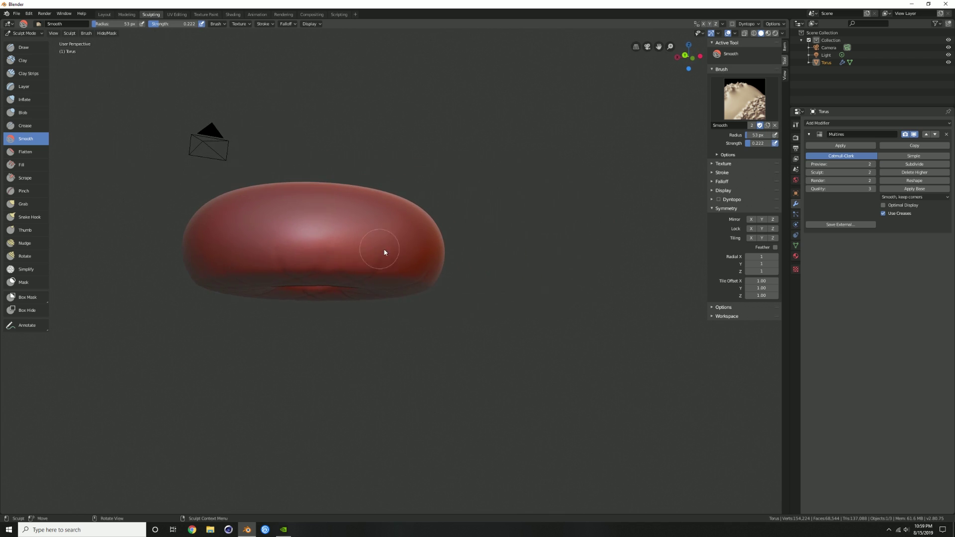
mouse_move(381, 260)
mouse_down()
mouse_move(383, 271)
mouse_move(323, 247)
mouse_up()
drag(248, 268, 384, 262)
mouse_move(383, 262)
middle_down()
mouse_move(398, 245)
mouse_move(452, 232)
middle_up()
mouse_move(451, 232)
mouse_down()
mouse_move(417, 236)
mouse_move(518, 230)
mouse_move(516, 241)
mouse_move(393, 233)
mouse_move(329, 244)
mouse_move(376, 235)
mouse_up()
Smooth the remaining groove ends around the rest of the donut's outer side and lower edge.
middle_drag(503, 230, 468, 230)
mouse_move(612, 175)
shift+middle_down()
mouse_move(446, 236)
mouse_move(411, 237)
shift+middle_up()
drag(311, 267, 323, 280)
middle_drag(322, 267, 301, 268)
drag(312, 274, 343, 275)
middle_drag(374, 272, 400, 263)
scroll(401, 263, down, 3)
mouse_move(478, 257)
middle_down()
mouse_move(426, 264)
mouse_move(424, 254)
middle_up()
scroll(343, 267, up, 3)
mouse_move(343, 267)
mouse_down()
mouse_move(302, 272)
mouse_move(400, 281)
mouse_up()
mouse_move(336, 261)
mouse_down()
mouse_move(297, 285)
mouse_move(394, 284)
mouse_move(364, 273)
mouse_move(252, 273)
mouse_up()
scroll(373, 238, down, 2)
middle_drag(366, 249, 380, 247)
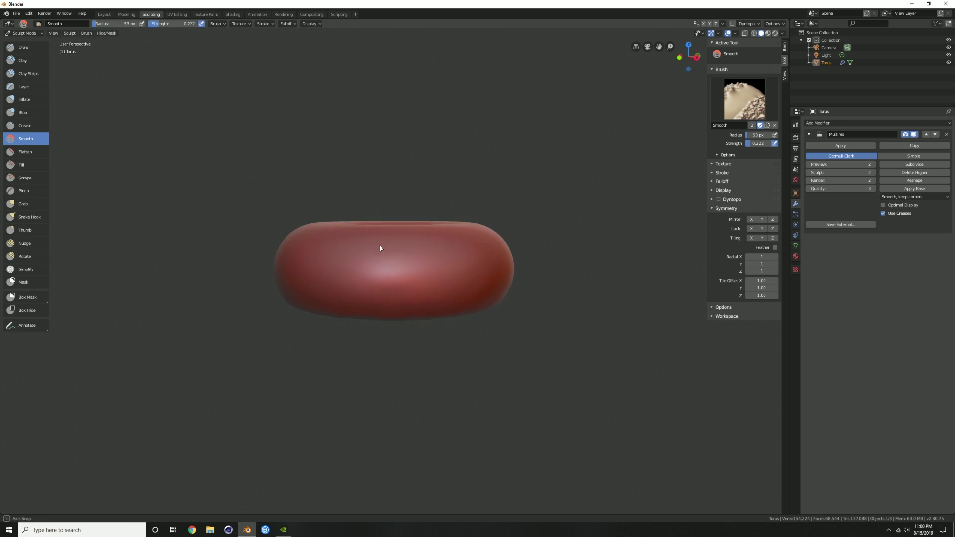
With the Crease brush at 17 px radius, carve a wavy horizontal groove along the middle of the outer side and retrace it deeper.
click(26, 125)
mouse_move(467, 254)
middle_down()
mouse_move(482, 258)
mouse_move(431, 280)
mouse_move(474, 273)
mouse_move(532, 285)
mouse_move(390, 243)
mouse_move(411, 245)
middle_up()
key(f)
click(443, 274)
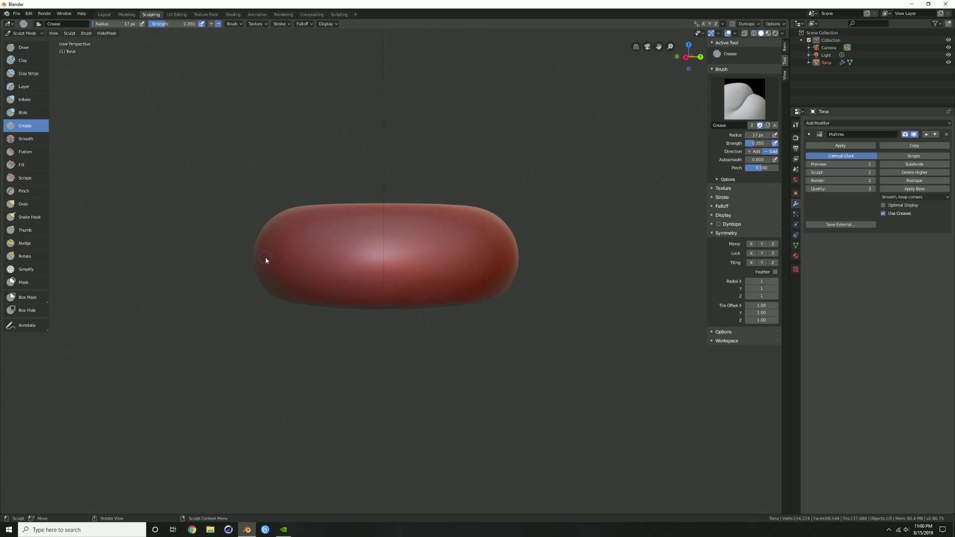
drag(266, 262, 277, 261)
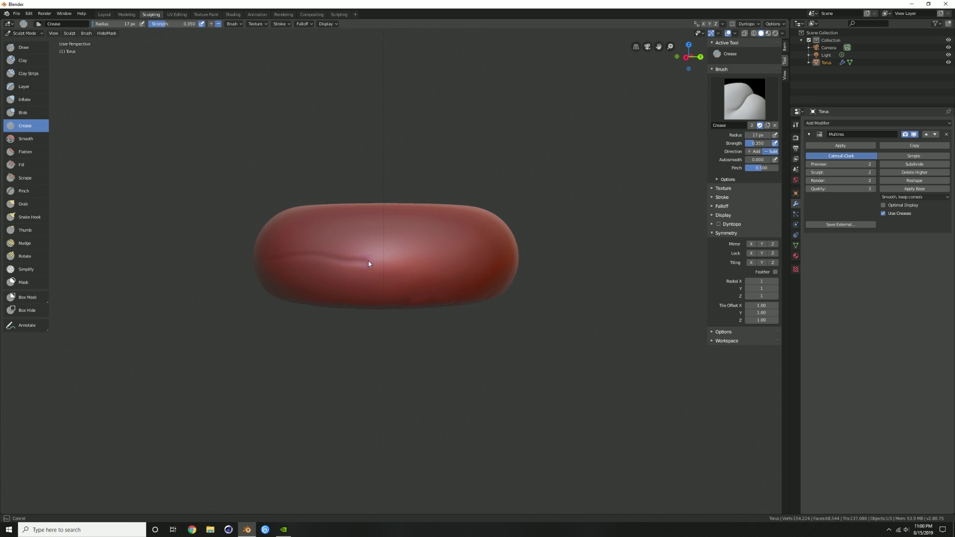
drag(472, 258, 510, 256)
mouse_move(509, 257)
middle_down()
mouse_move(471, 258)
mouse_move(517, 264)
mouse_move(508, 259)
middle_up()
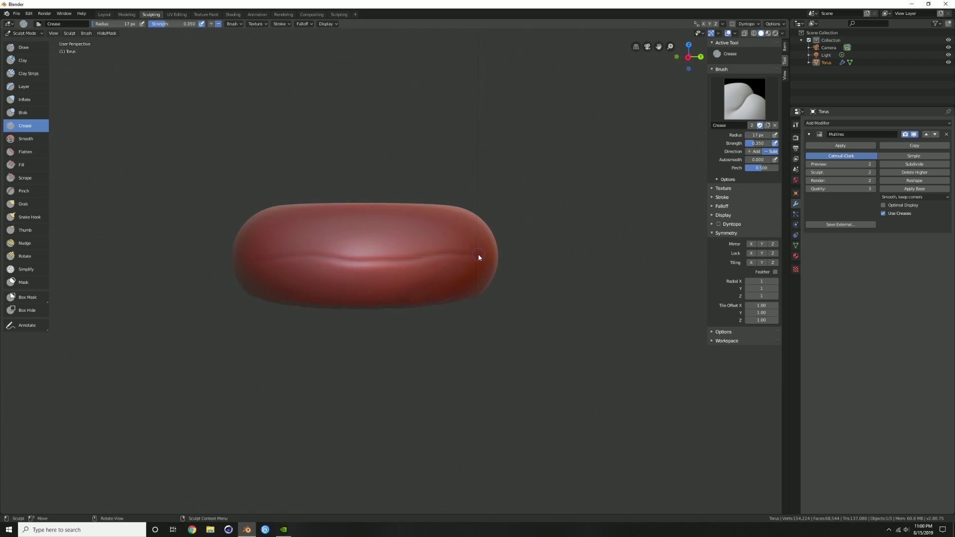
drag(478, 254, 415, 257)
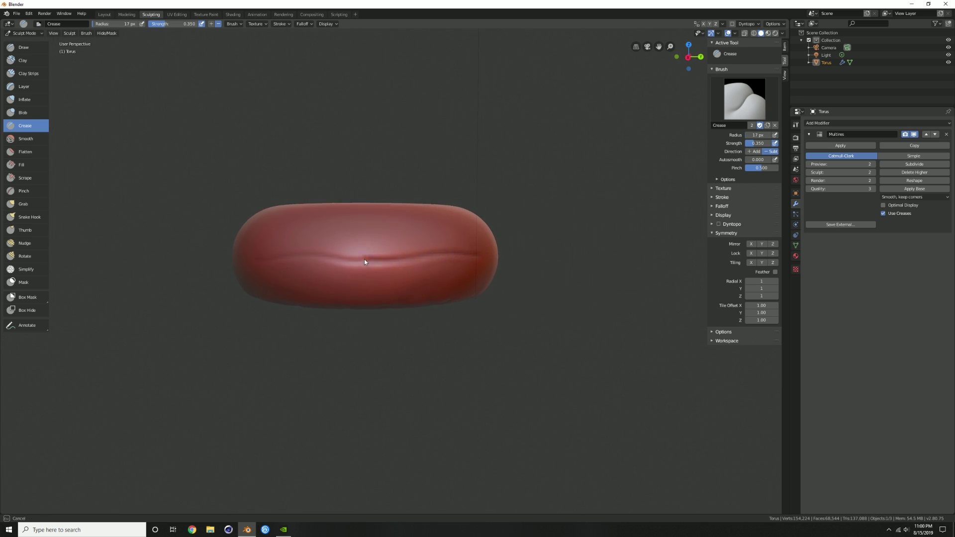
drag(270, 260, 270, 261)
Continue the wavy Crease groove around the rest of the donut's outer side until its ends meet.
mouse_move(390, 268)
middle_down()
mouse_move(430, 266)
mouse_move(356, 267)
middle_up()
drag(215, 256, 319, 264)
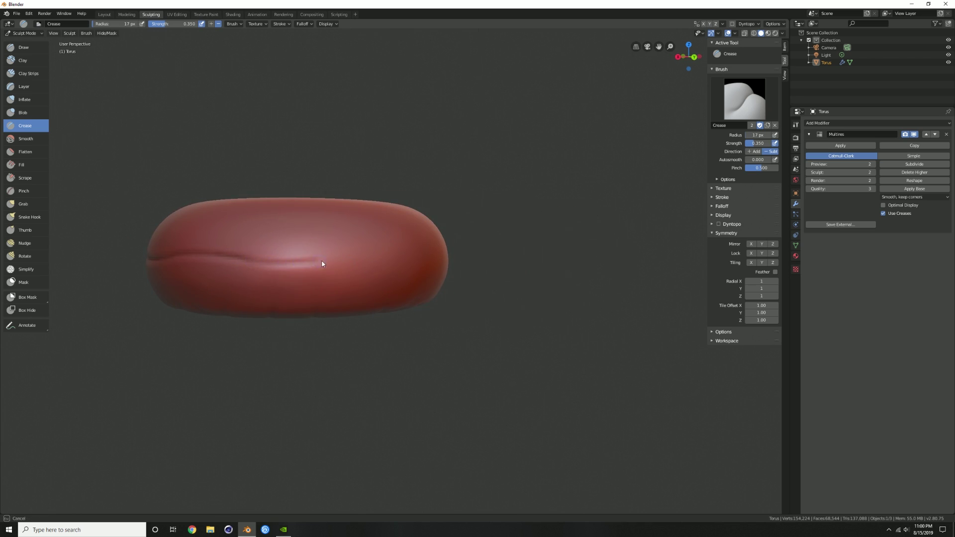
drag(257, 266, 268, 265)
mouse_move(459, 267)
middle_down()
mouse_move(373, 266)
mouse_move(383, 264)
mouse_move(334, 247)
mouse_move(310, 258)
middle_up()
drag(239, 254, 397, 260)
drag(463, 259, 458, 259)
drag(303, 266, 260, 264)
mouse_move(260, 264)
middle_down()
mouse_move(492, 277)
mouse_move(384, 256)
middle_up()
mouse_move(301, 260)
mouse_down()
mouse_move(409, 261)
mouse_move(386, 256)
mouse_up()
middle_drag(323, 264, 464, 261)
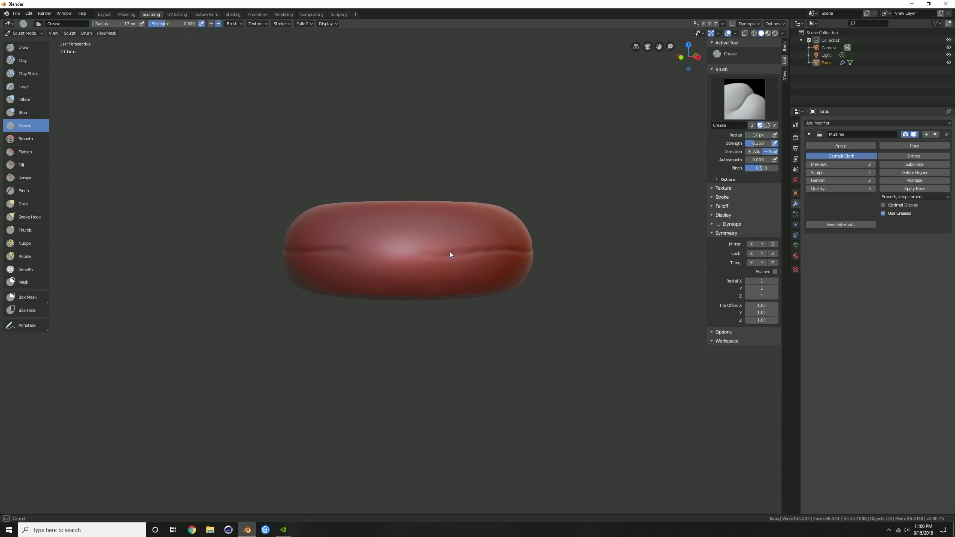
drag(334, 249, 365, 250)
middle_drag(452, 256, 351, 234)
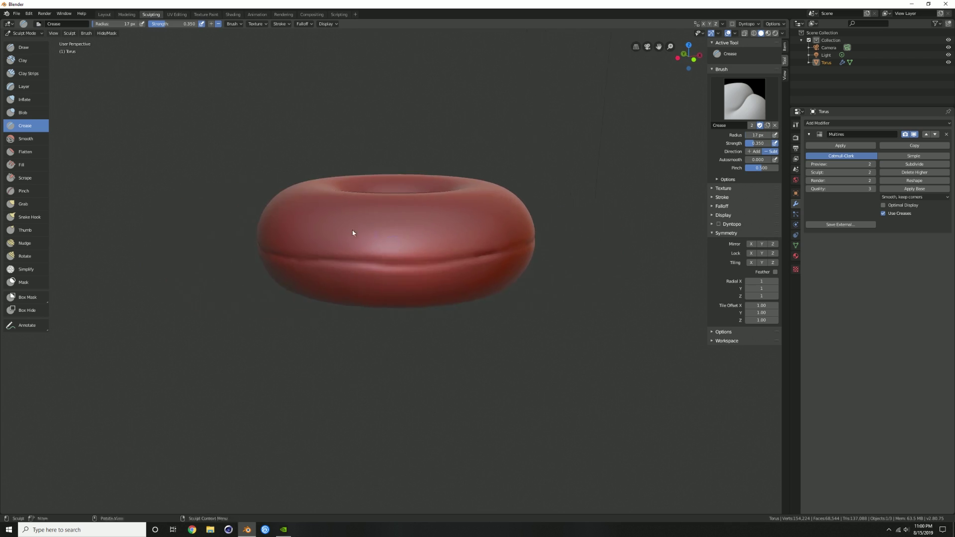
Switch to the Smooth brush with a 29 px radius and start softening the horizontal groove around the donut's side.
click(30, 139)
mouse_move(405, 251)
middle_down()
mouse_move(424, 270)
mouse_move(431, 251)
middle_up()
key(f)
click(438, 247)
drag(499, 243, 368, 246)
middle_drag(347, 246, 389, 245)
drag(368, 248, 260, 248)
mouse_move(260, 248)
middle_down()
mouse_move(302, 254)
mouse_move(469, 242)
middle_up()
drag(469, 242, 441, 239)
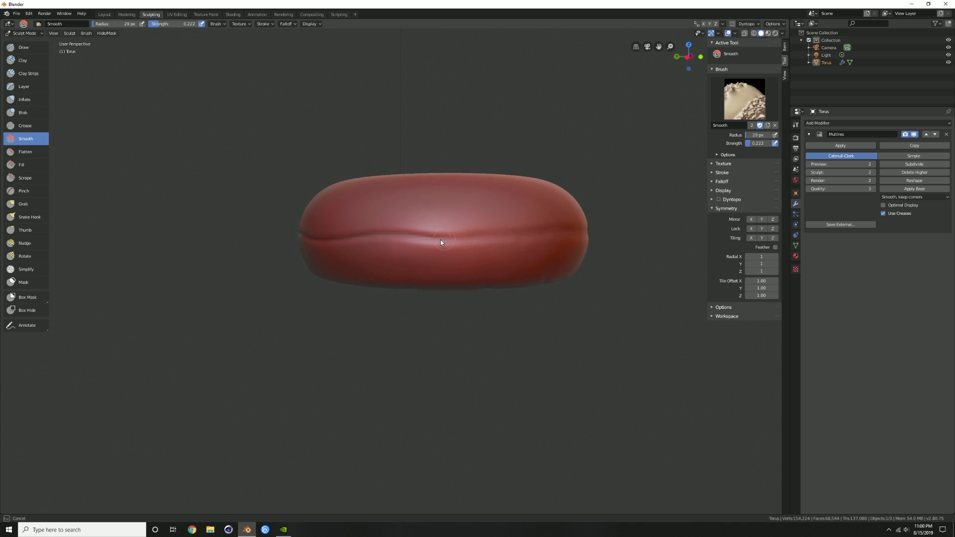
middle_drag(417, 239, 455, 232)
drag(371, 240, 318, 232)
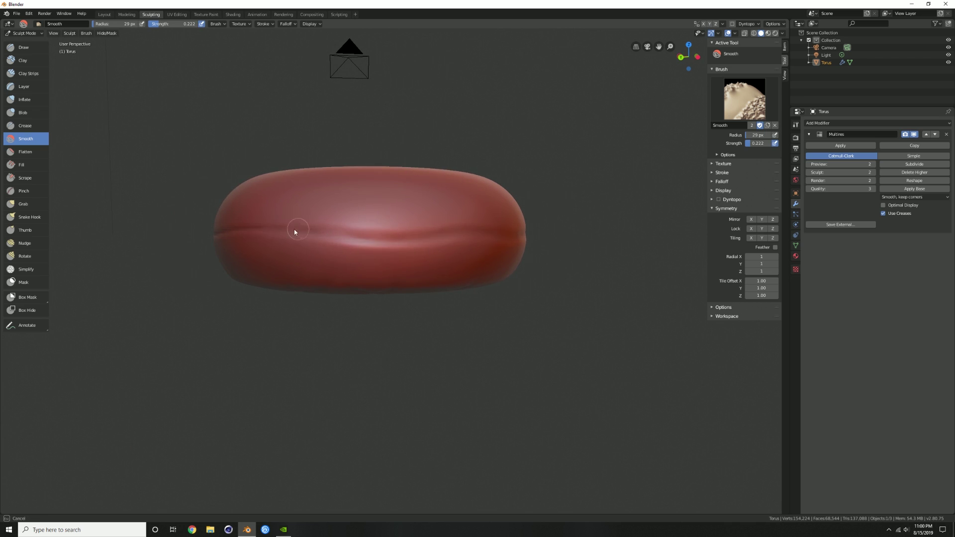
Keep softening the horizontal groove around the remaining stretches of the donut's side.
middle_drag(415, 240, 310, 239)
mouse_move(309, 240)
mouse_down()
mouse_move(488, 240)
mouse_move(328, 242)
mouse_up()
middle_drag(262, 239, 554, 249)
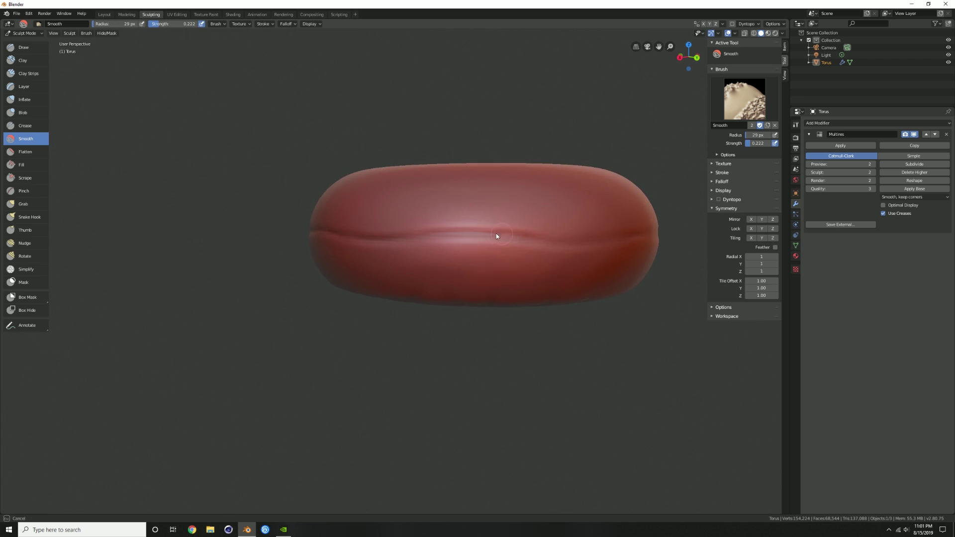
mouse_move(498, 236)
mouse_down()
mouse_move(348, 240)
mouse_move(341, 233)
mouse_up()
mouse_move(341, 232)
middle_down()
mouse_move(437, 247)
mouse_move(379, 243)
middle_up()
mouse_move(378, 242)
mouse_down()
mouse_move(247, 242)
mouse_move(324, 242)
mouse_move(303, 246)
mouse_up()
shift+middle_drag(303, 246, 416, 229)
drag(397, 223, 254, 216)
mouse_move(255, 219)
middle_down()
mouse_move(341, 221)
mouse_move(243, 226)
middle_up()
Smooth the donut's side below the horizontal groove, near the edge of the flattened underside.
scroll(348, 222, down, 7)
middle_drag(431, 247, 219, 231)
scroll(353, 260, up, 8)
scroll(303, 249, down, 5)
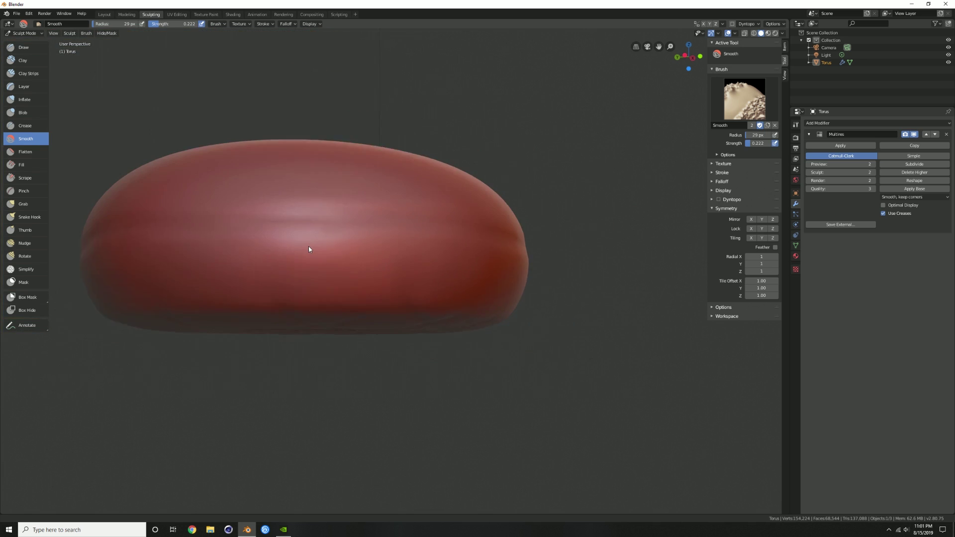
shift+middle_drag(322, 262, 445, 297)
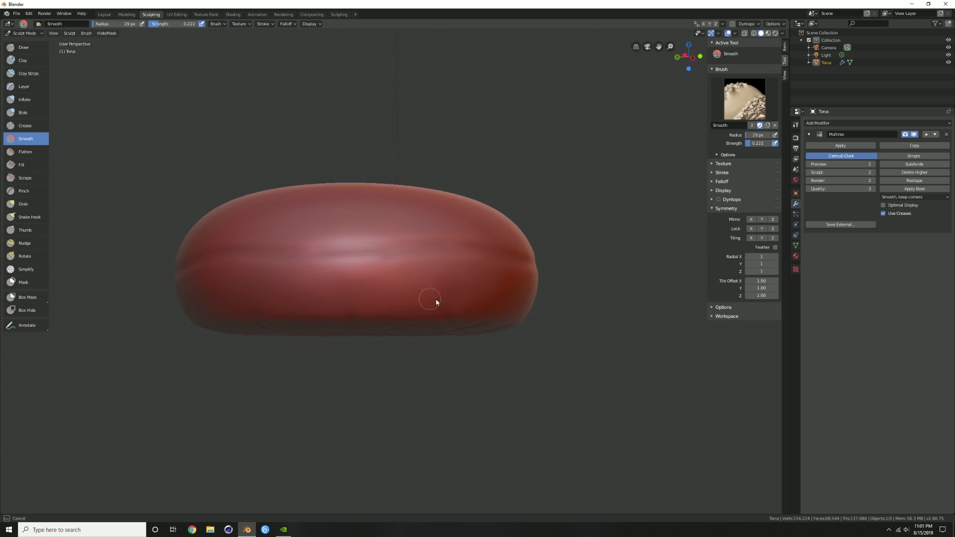
mouse_move(438, 291)
mouse_down()
mouse_move(374, 307)
mouse_move(313, 297)
mouse_up()
mouse_move(250, 292)
mouse_down()
mouse_move(466, 300)
mouse_move(304, 295)
mouse_up()
scroll(430, 279, down, 4)
middle_drag(465, 265, 422, 291)
shift+middle_drag(462, 232, 372, 272)
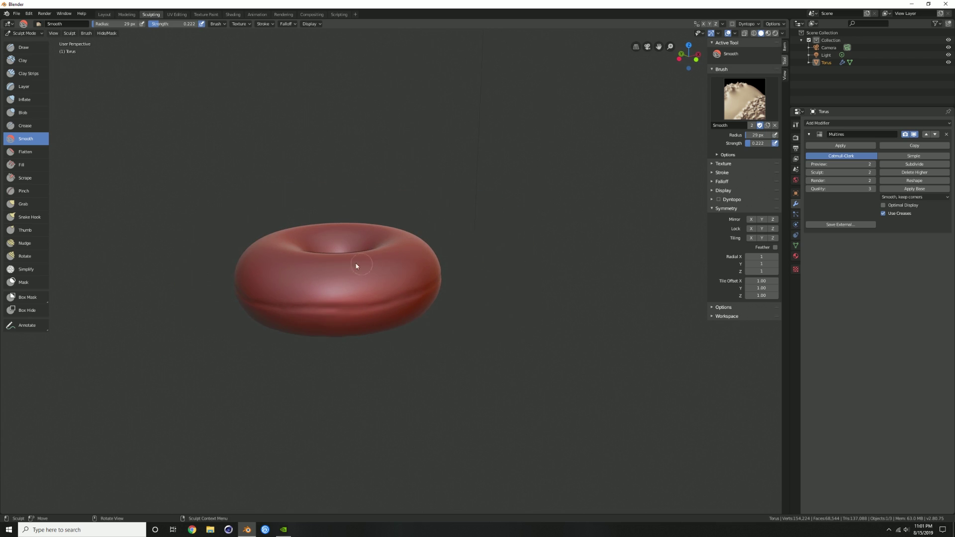
Return to the Layout workspace, enlarge the timeline area and turn it into a Shader Editor.
click(104, 14)
middle_drag(368, 194, 371, 284)
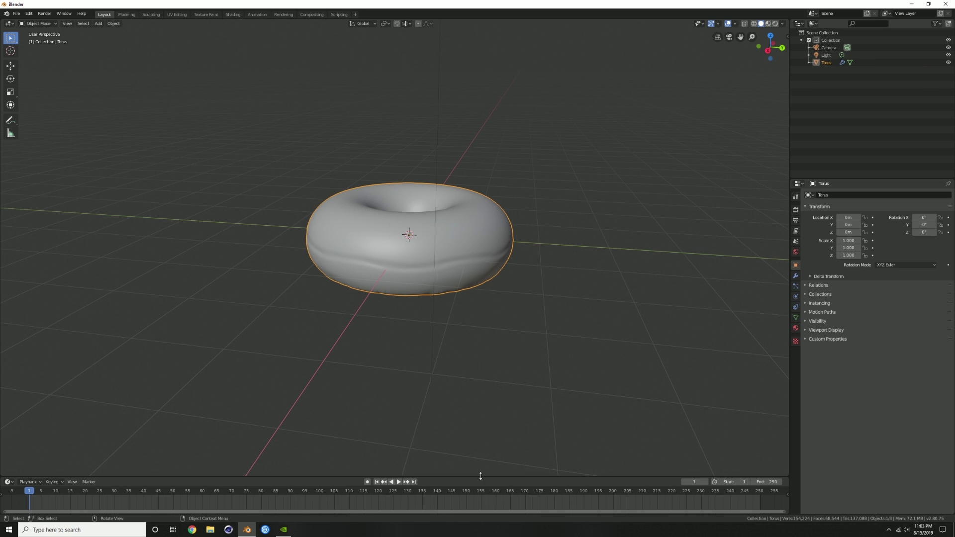
drag(480, 476, 465, 220)
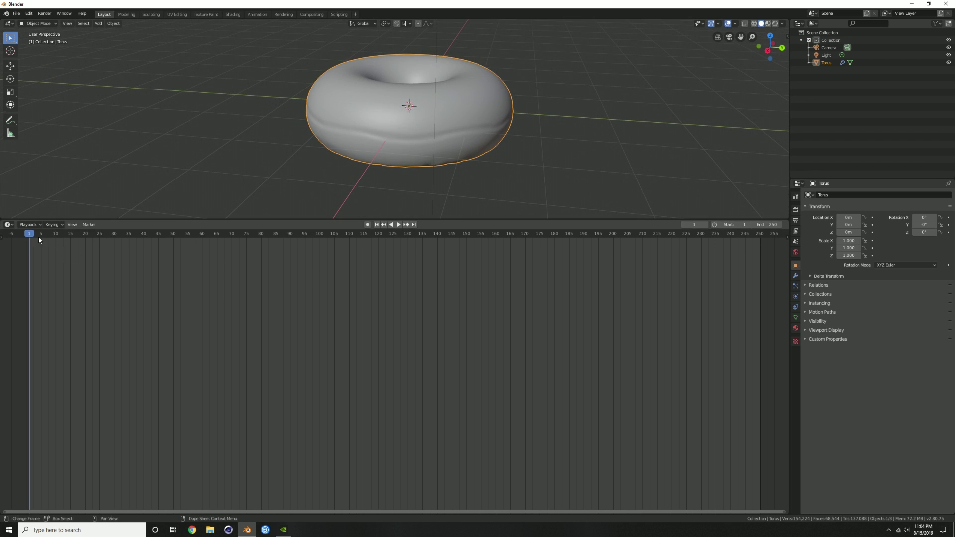
click(9, 224)
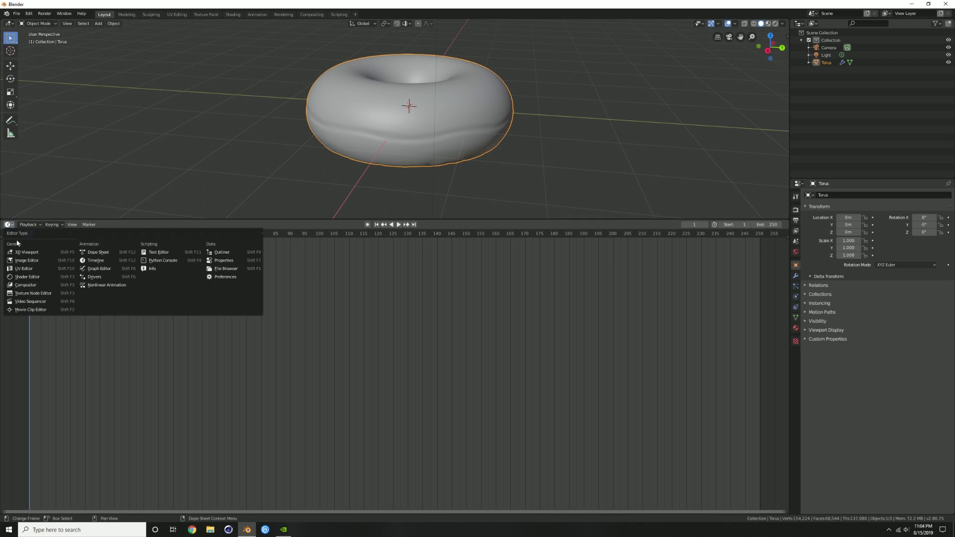
click(29, 277)
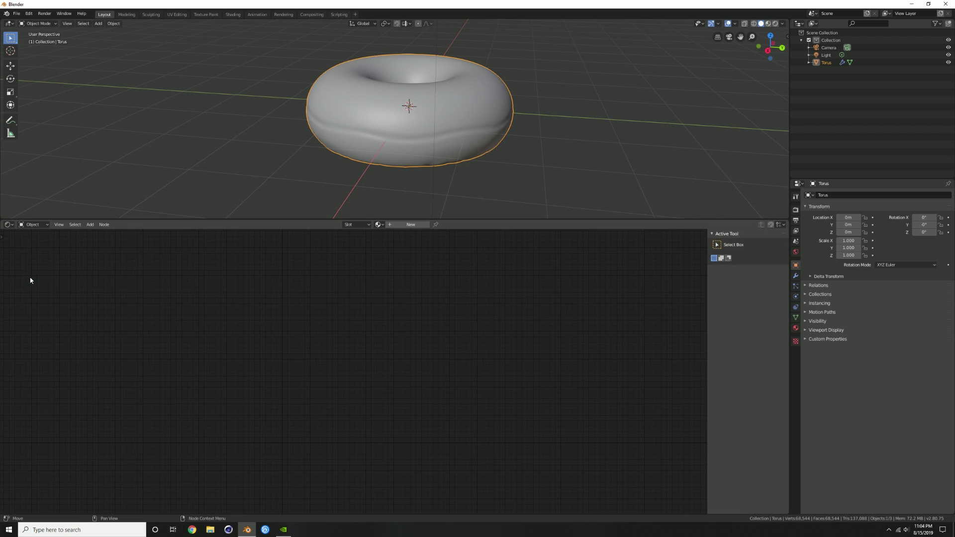
Create a new material for the donut and add a ColorRamp node beside the Principled BSDF.
click(411, 225)
middle_drag(437, 383, 549, 369)
key(shift+a)
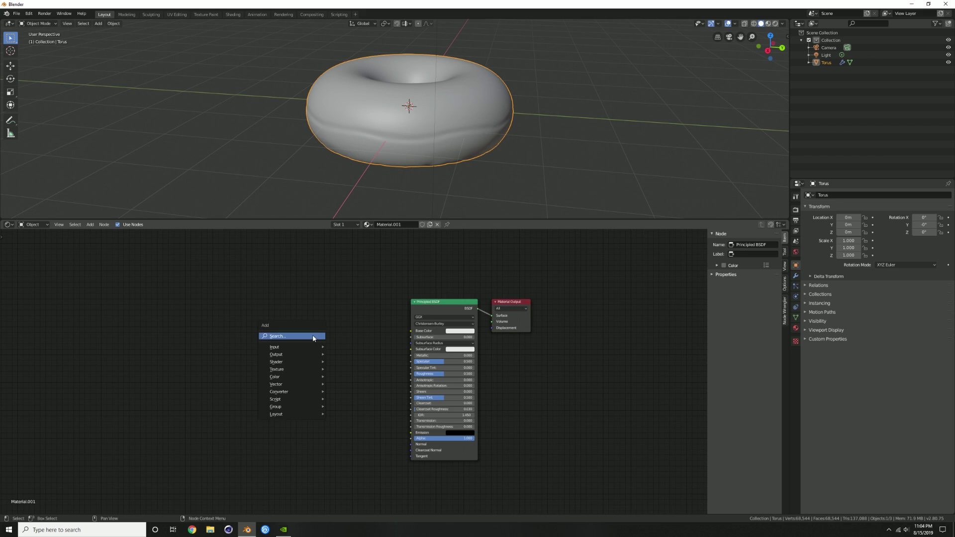
text(ramp)
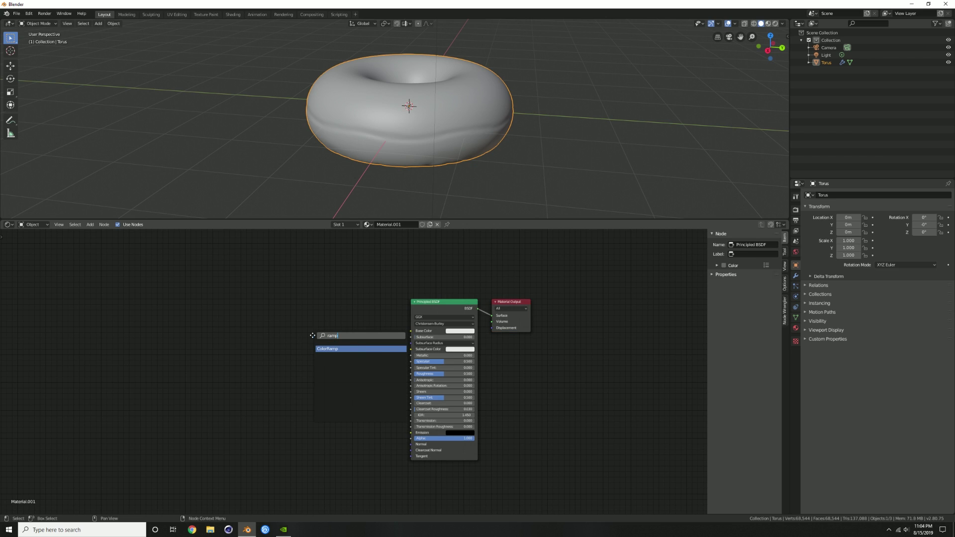
key(Return)
click(313, 336)
Add a Separate XYZ node to the left of the ColorRamp.
key(shift+a)
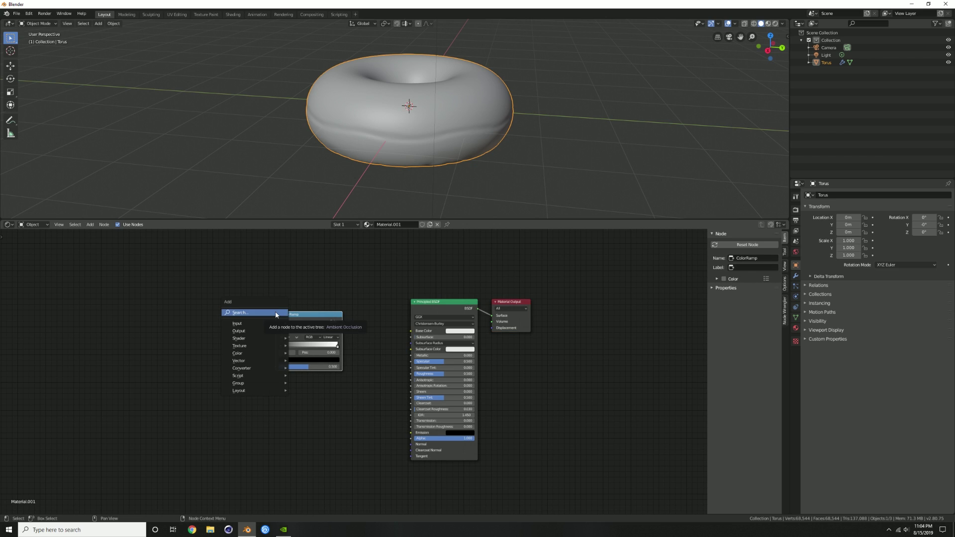
click(276, 315)
text(sep)
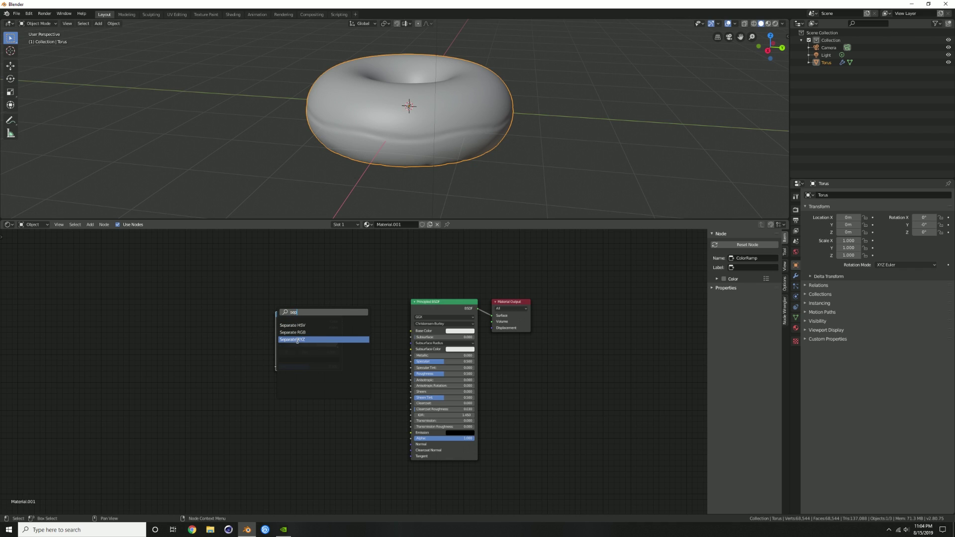
click(297, 340)
click(215, 316)
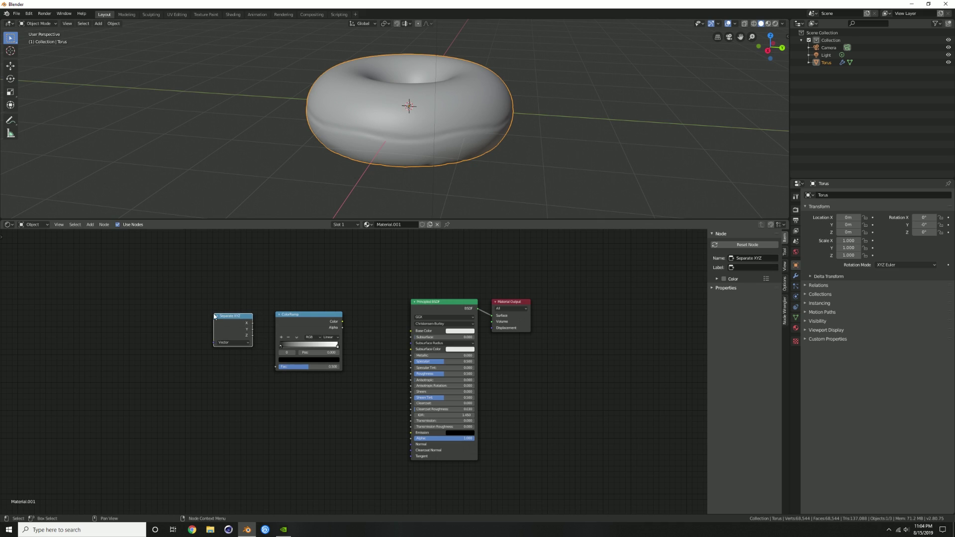
Add a Texture Coordinate node to the left of the Separate XYZ node.
key(shift+a)
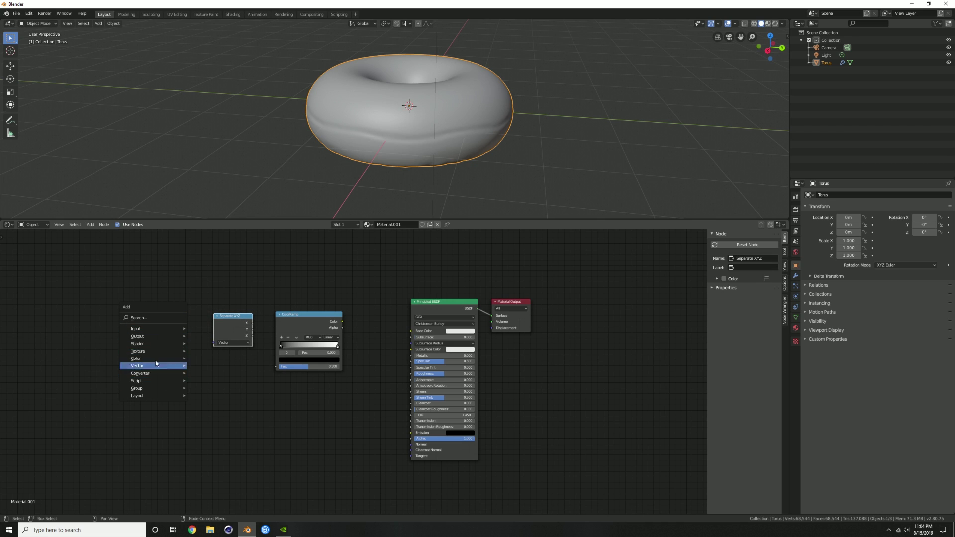
key(Escape)
key(shift+a)
click(157, 302)
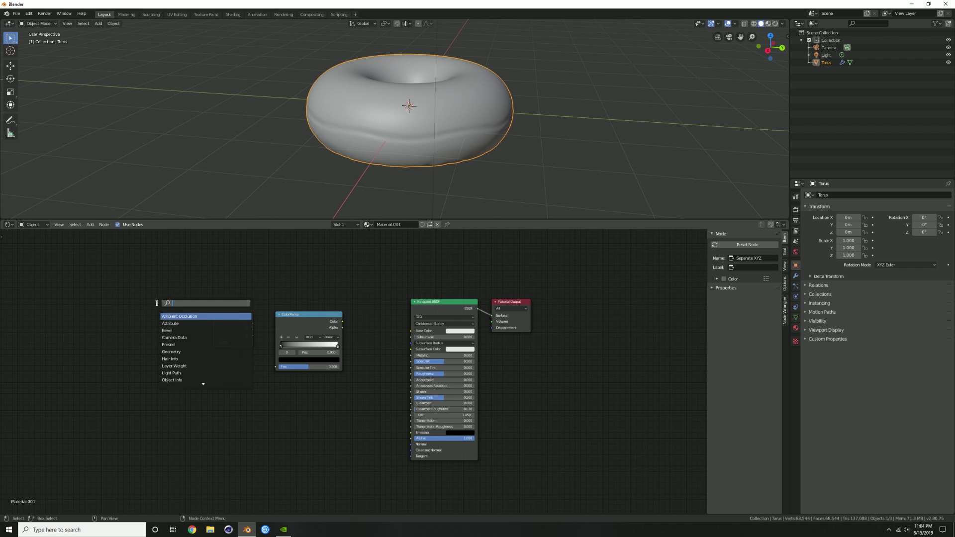
text(coor)
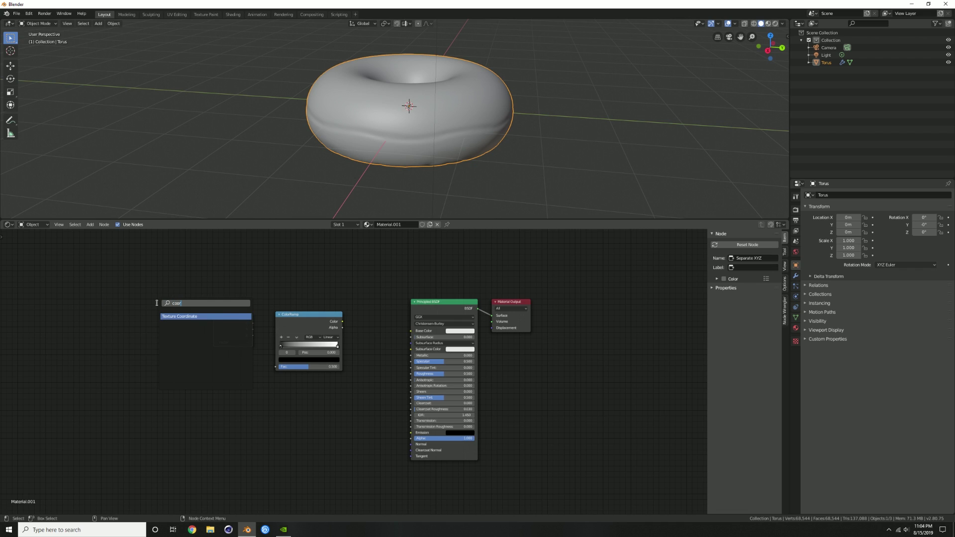
click(181, 319)
click(133, 310)
click(292, 331)
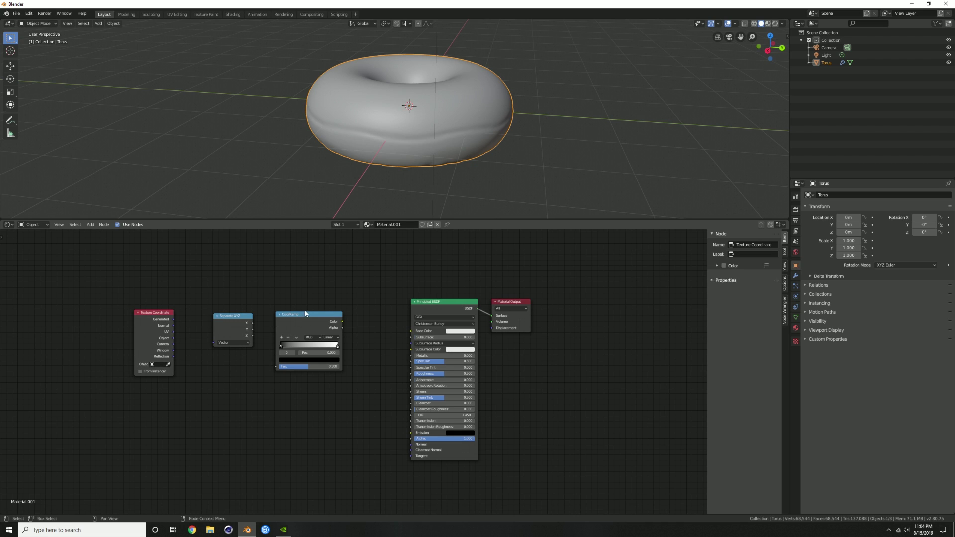
Spread out the Texture Coordinate, Separate XYZ and ColorRamp nodes to leave room between them.
drag(283, 320, 307, 308)
key(shift+a)
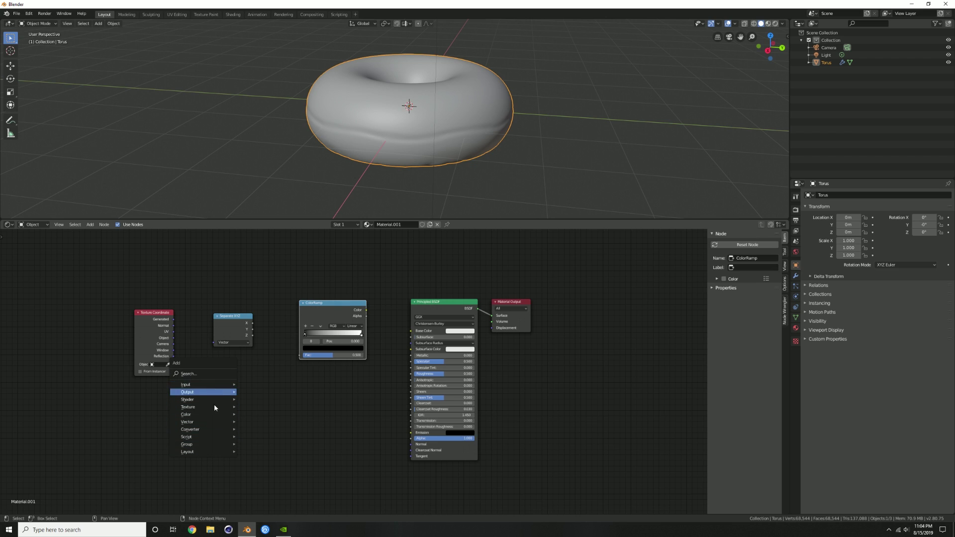
click(144, 311)
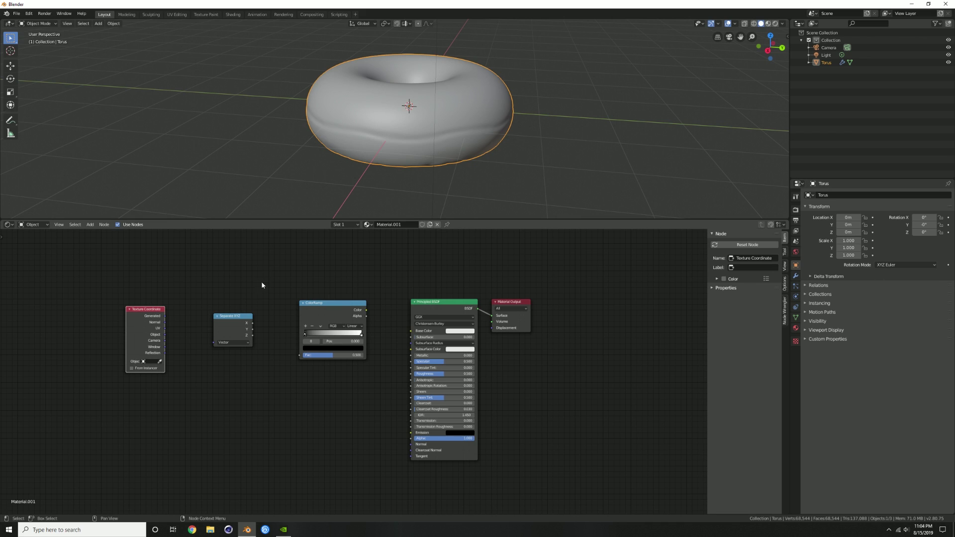
drag(243, 326, 219, 326)
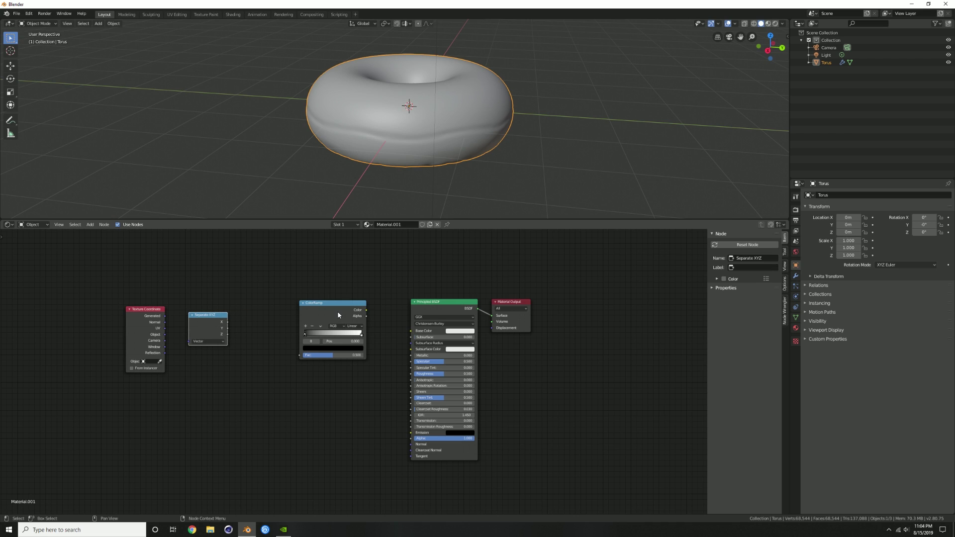
Check in the add-on preferences that Node Wrangler is enabled, searching for "node", and close the preferences.
click(29, 14)
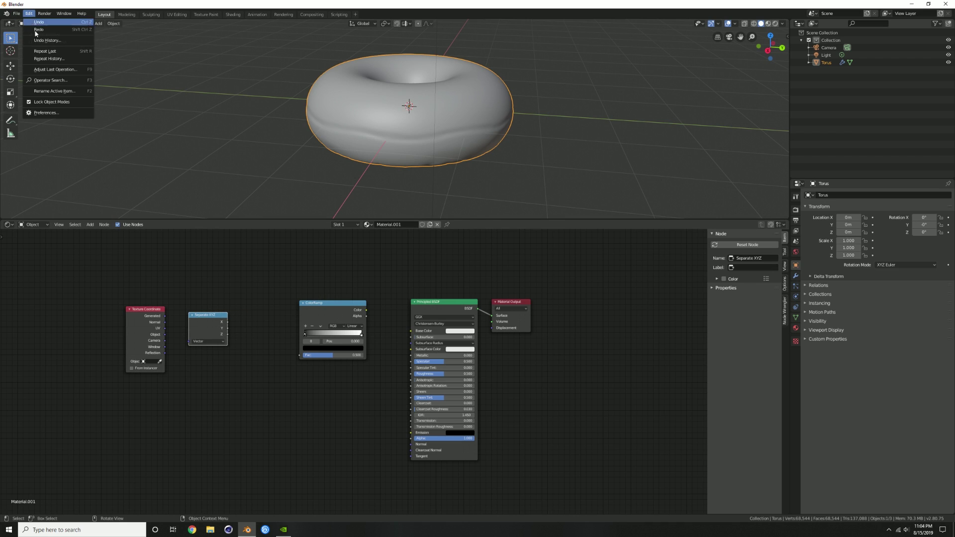
click(29, 14)
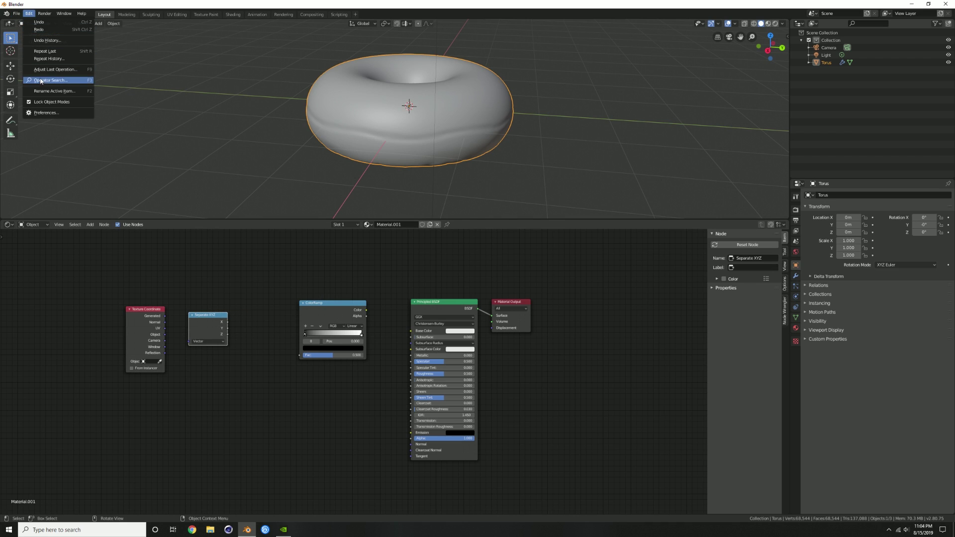
click(45, 114)
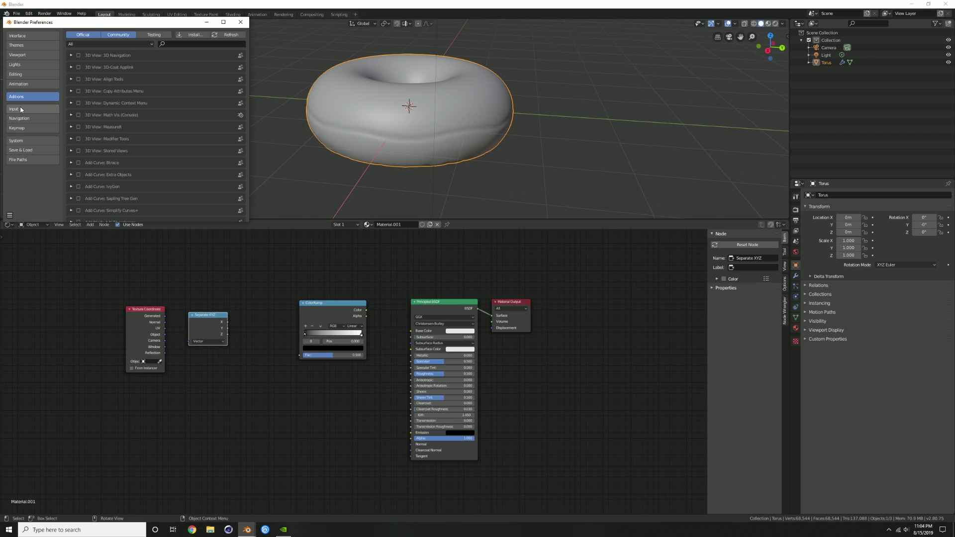
click(184, 44)
text(node)
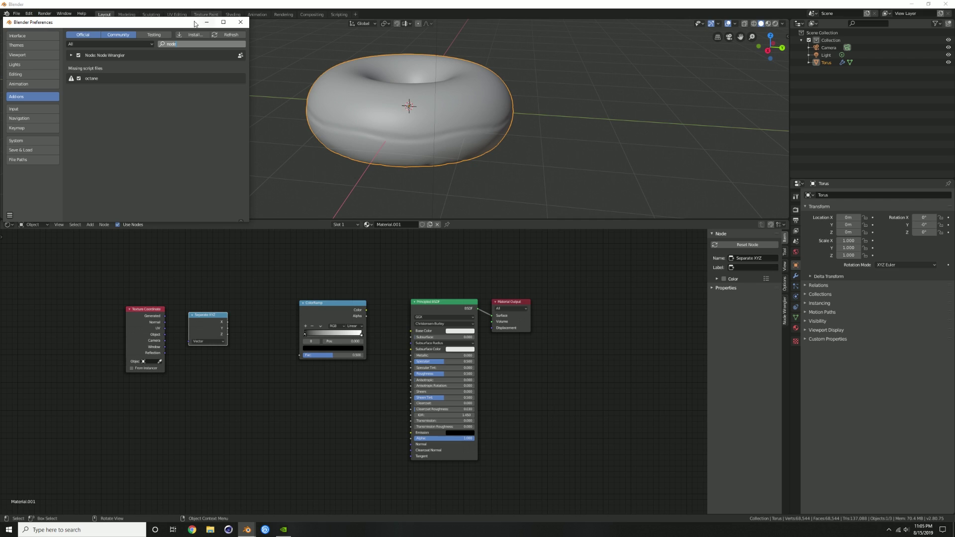
click(241, 22)
Link Generated coordinates through Separate XYZ's Z output into the ColorRamp's Fac, and preview the ColorRamp on the donut in rendered shading.
drag(205, 318, 210, 313)
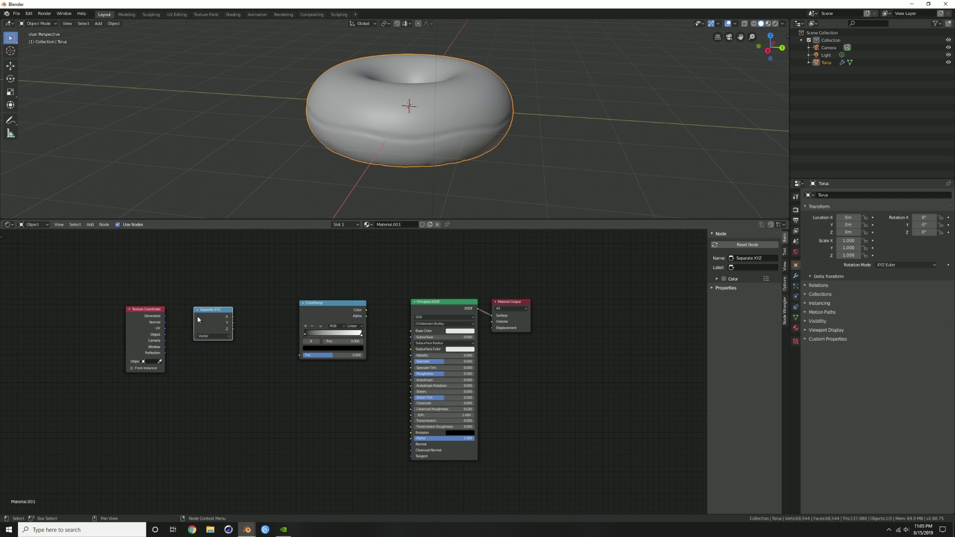
drag(164, 316, 300, 355)
ctrl+shift+click(335, 314)
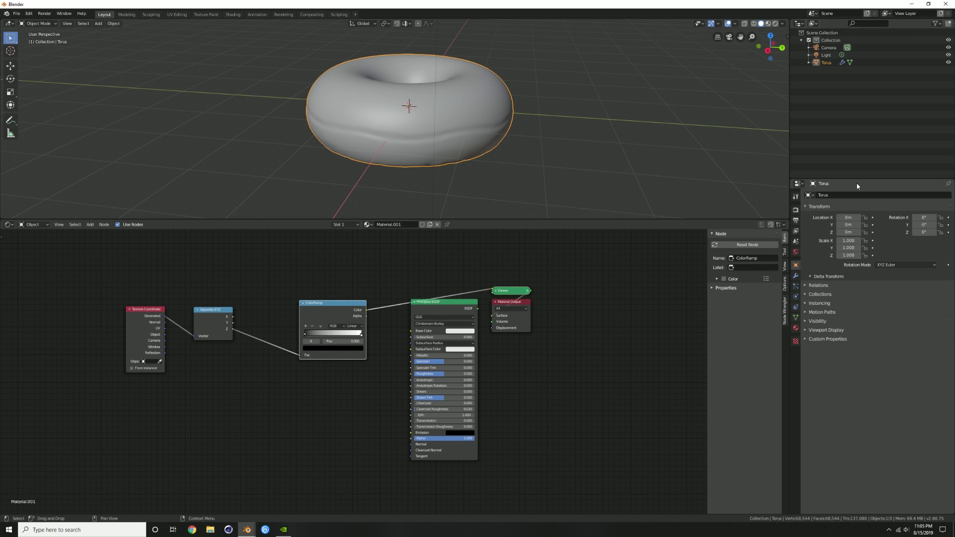
click(795, 210)
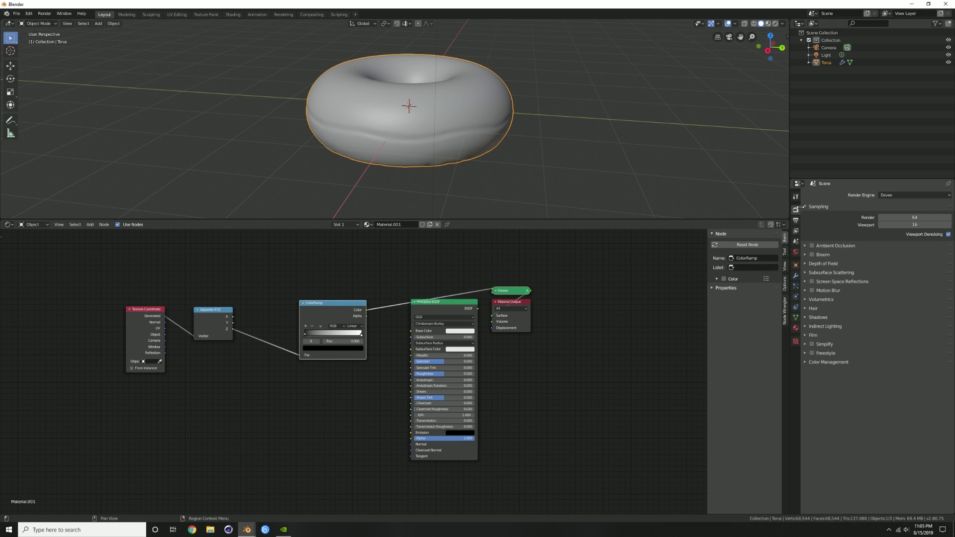
click(775, 23)
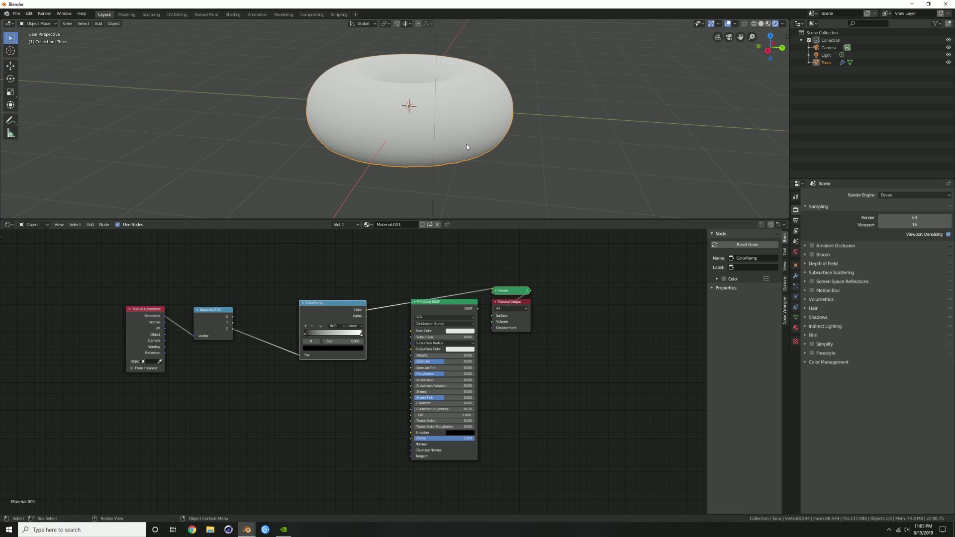
Move the ColorRamp's black and white stops closer together and set its interpolation to Ease.
drag(312, 334, 342, 333)
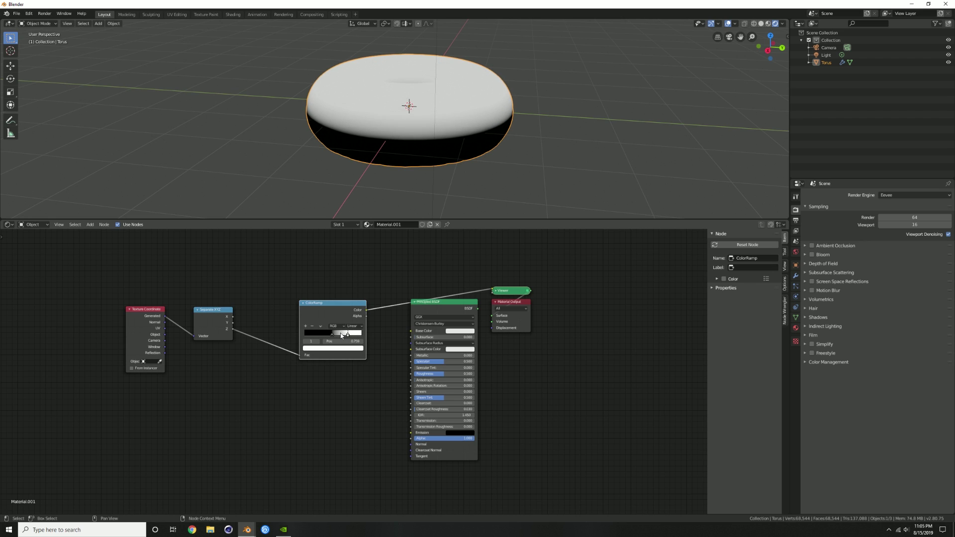
click(353, 326)
click(351, 331)
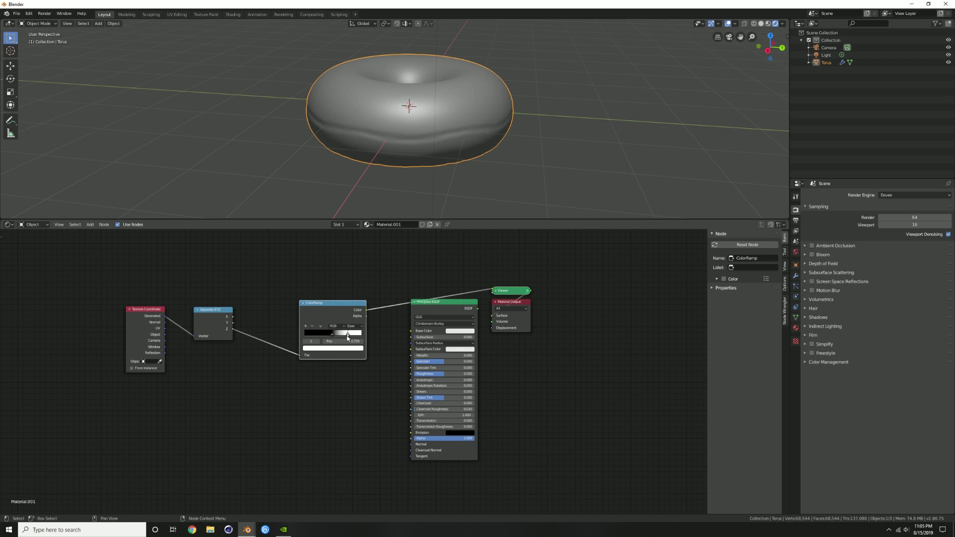
mouse_move(331, 334)
mouse_down()
mouse_move(347, 334)
mouse_move(329, 339)
mouse_up()
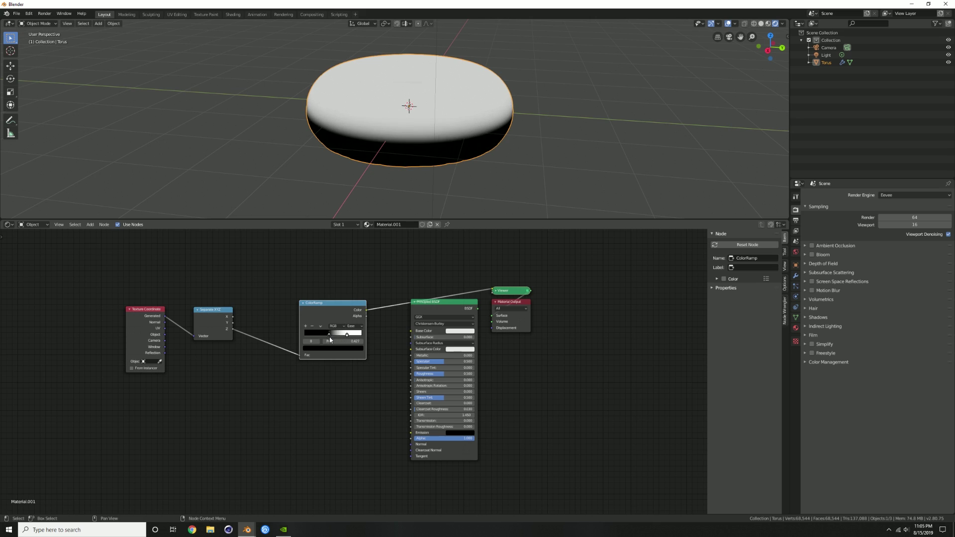
Try driving the ColorRamp with the Y and X outputs of Separate XYZ, shifting the black stop to compare the gradients.
mouse_move(232, 322)
mouse_down()
mouse_move(300, 354)
mouse_move(332, 337)
mouse_move(321, 344)
mouse_up()
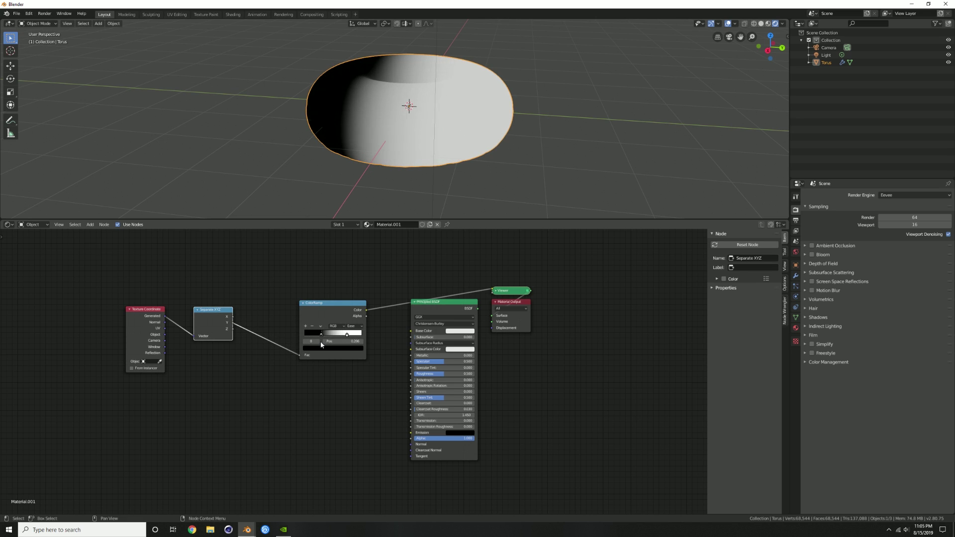
mouse_move(232, 317)
mouse_down()
mouse_move(289, 354)
mouse_move(343, 343)
mouse_move(330, 343)
mouse_up()
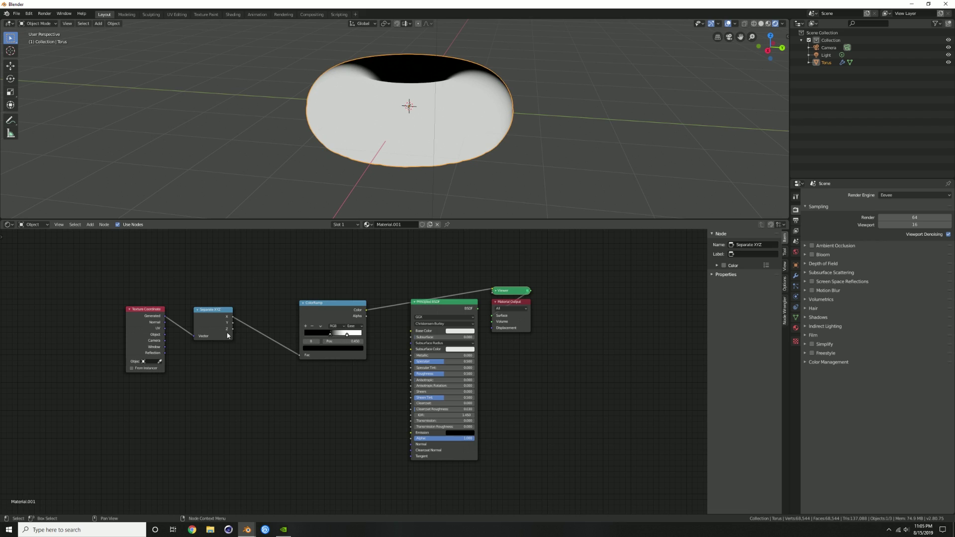
Reconnect Z to the ColorRamp and narrow its gradient to a white band, with a third, black stop at about 0.68.
mouse_move(233, 330)
mouse_down()
mouse_move(299, 354)
mouse_move(335, 336)
mouse_up()
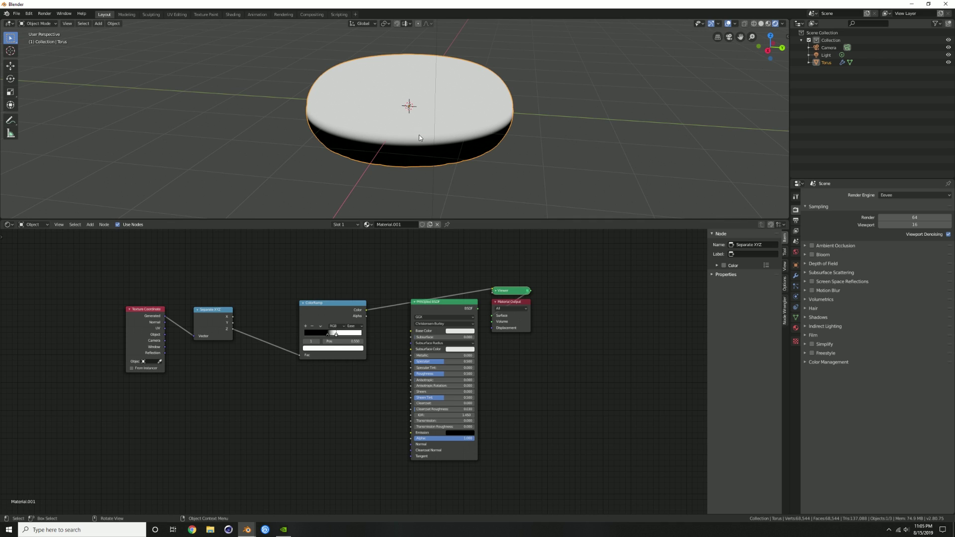
click(304, 327)
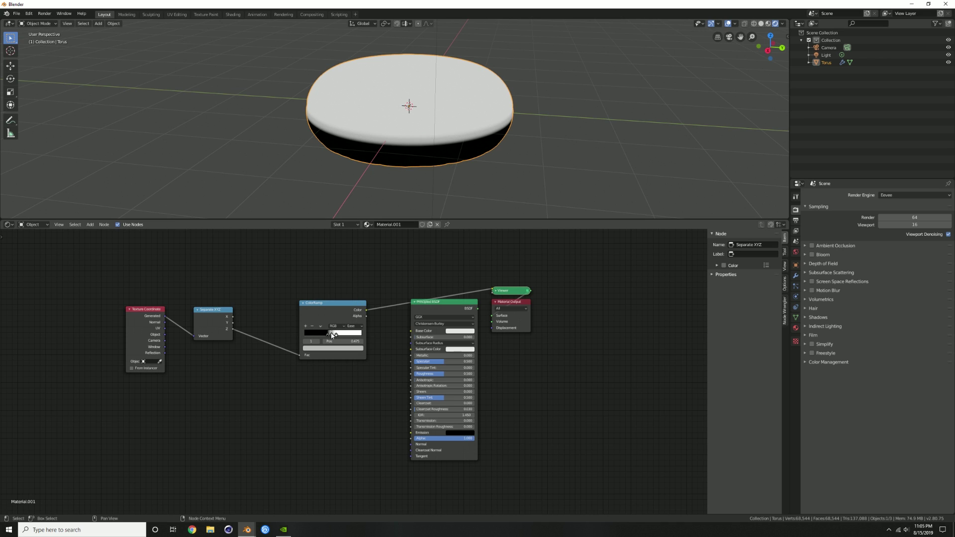
drag(331, 335, 344, 335)
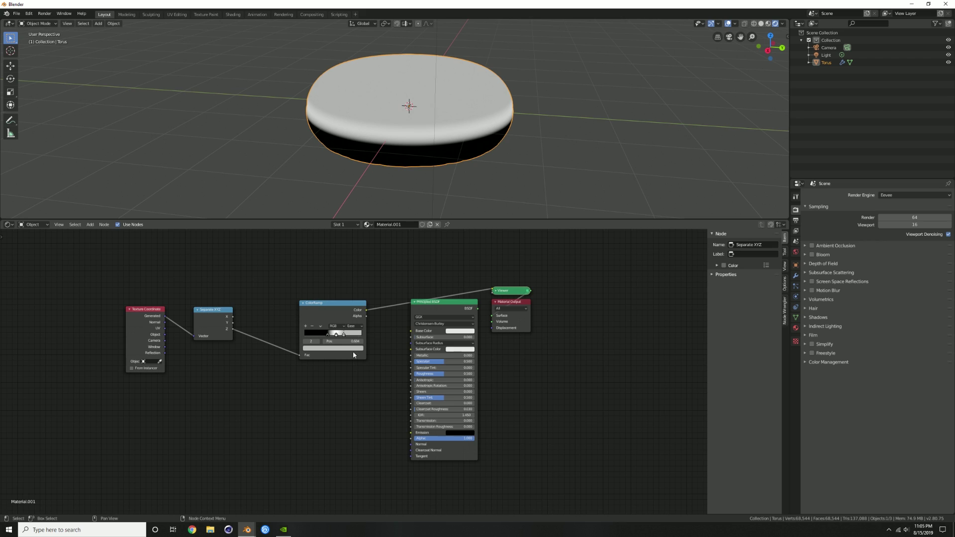
click(356, 349)
drag(350, 295, 351, 309)
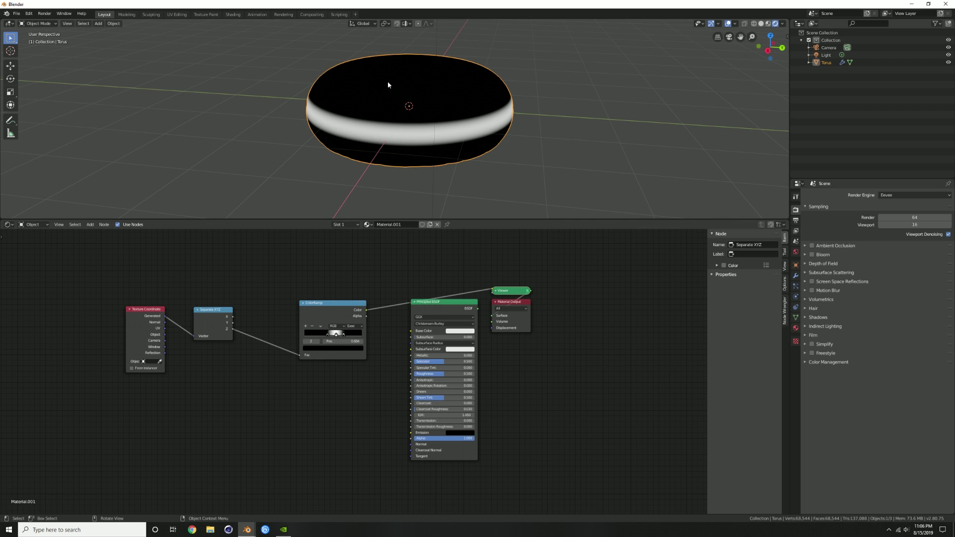
Reposition the Principled BSDF and ColorRamp nodes, and slightly shift the ColorRamp's white stop while viewing the donut from the side.
mouse_move(443, 301)
mouse_down()
mouse_move(429, 319)
mouse_move(440, 312)
mouse_up()
right_click(429, 319)
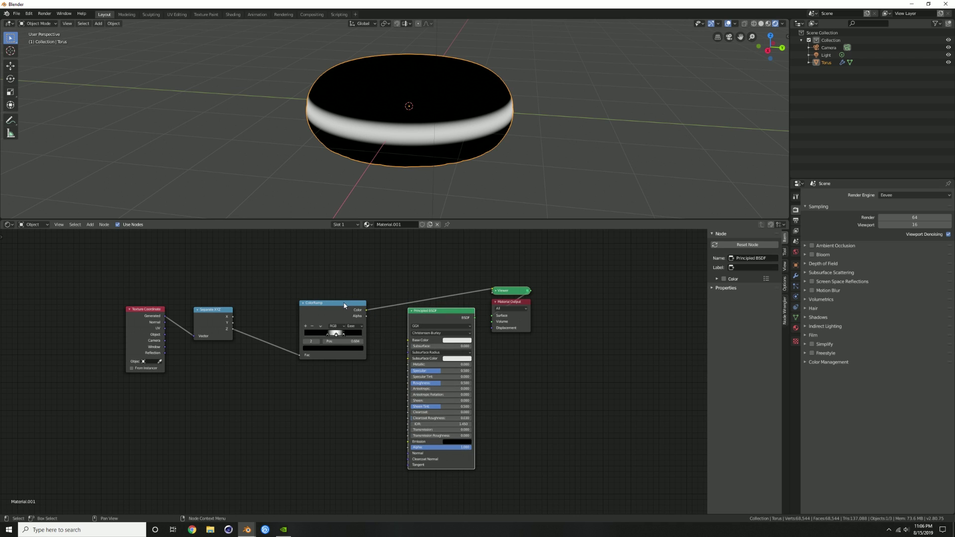
drag(344, 305, 329, 306)
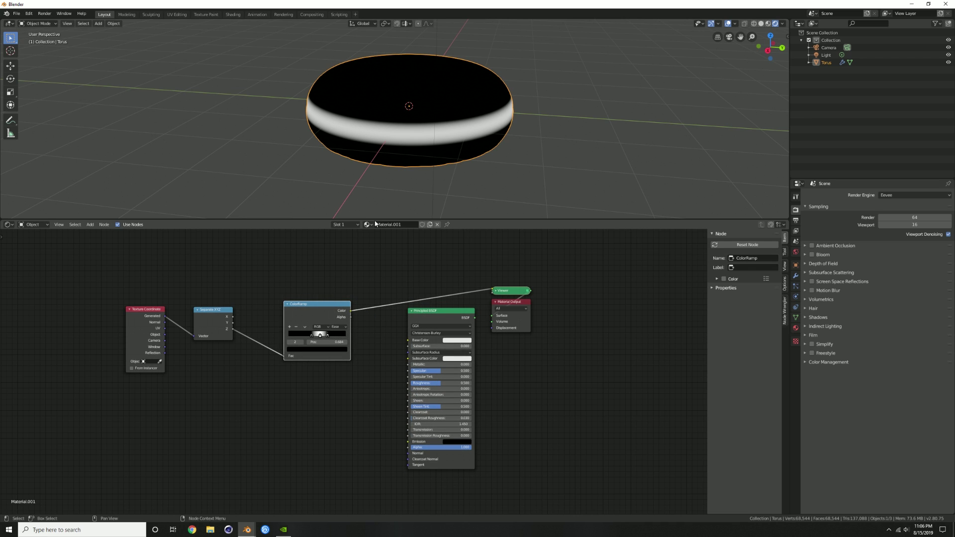
middle_drag(417, 145, 446, 121)
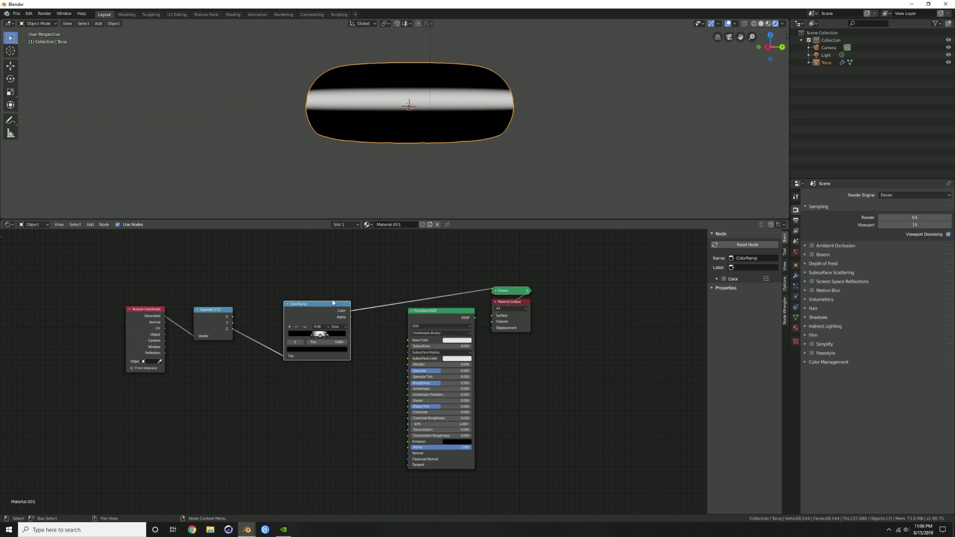
drag(313, 311, 328, 343)
middle_drag(418, 141, 408, 146)
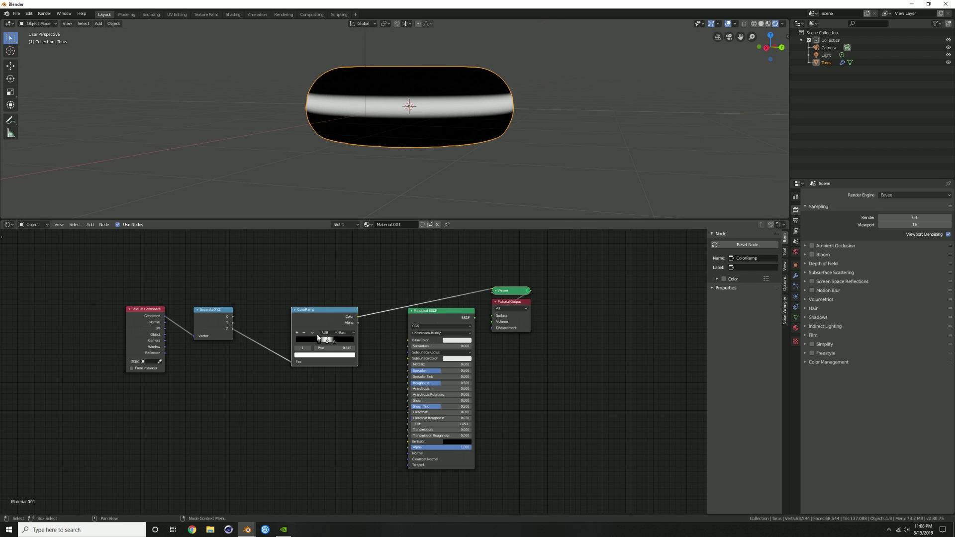
Insert a Math node set to Subtract between Separate XYZ's Z output and the ColorRamp, with a value of about 0.01.
click(219, 390)
key(shift+a)
click(219, 391)
text(math)
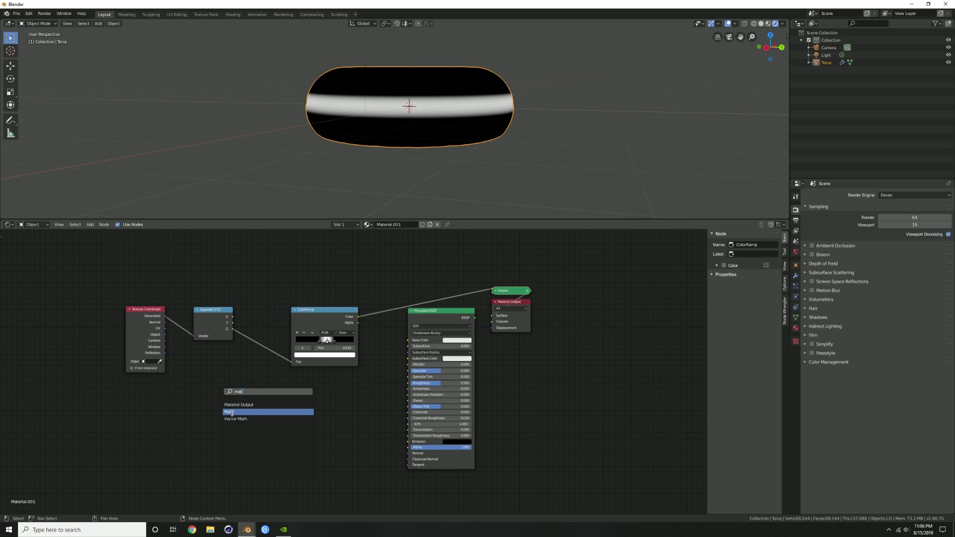
click(232, 412)
click(255, 339)
click(274, 357)
click(271, 365)
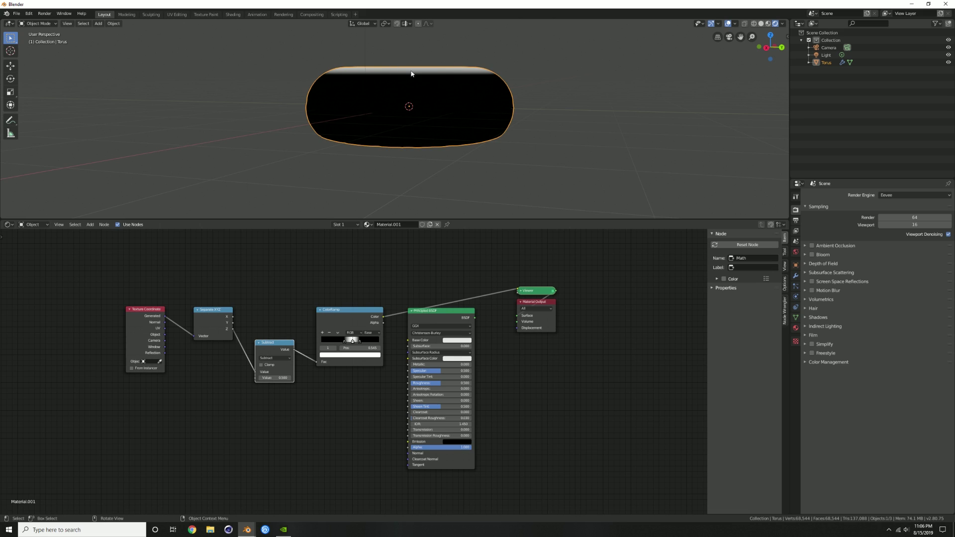
drag(274, 377, 245, 377)
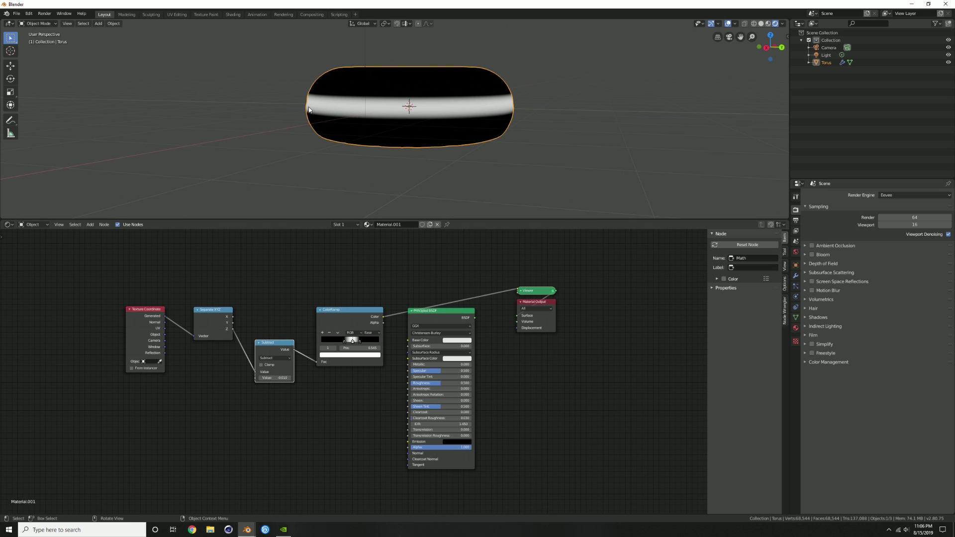
middle_drag(471, 142, 305, 113)
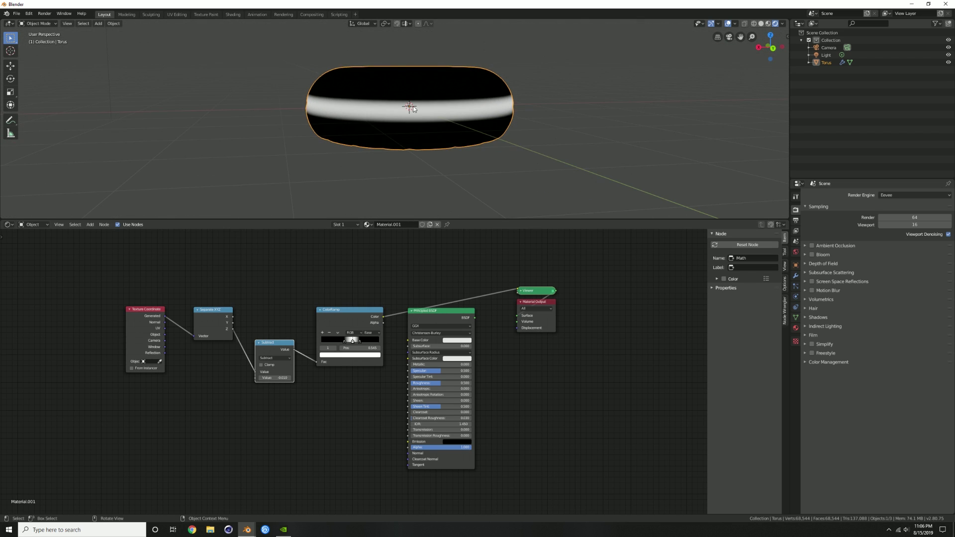
Connect the ColorRamp's Color to the Principled BSDF's Base Color and preview the shader on the donut.
middle_drag(368, 127, 418, 138)
drag(384, 316, 408, 340)
ctrl+shift+click(442, 316)
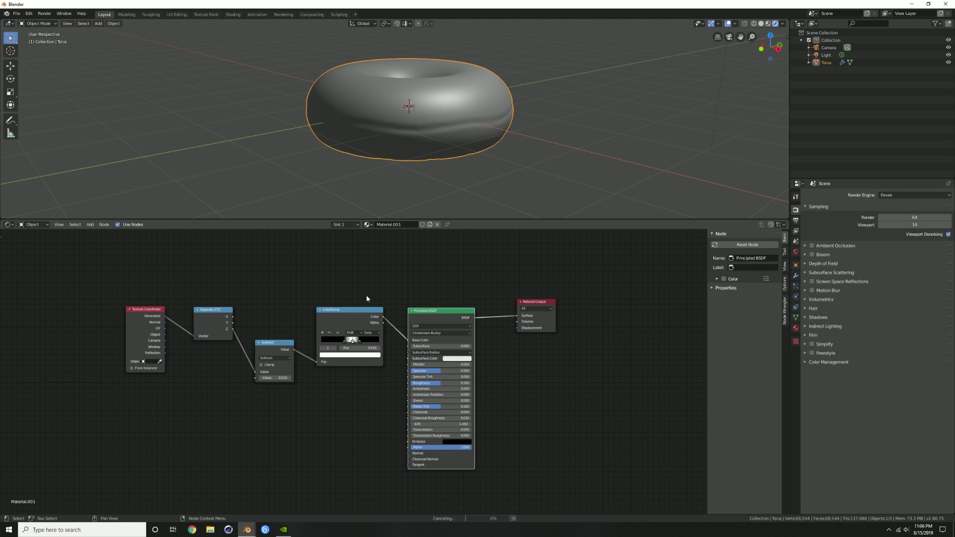
Recolor the ColorRamp's first, black stop to a light golden-brown dough color.
middle_drag(418, 141, 401, 127)
click(334, 342)
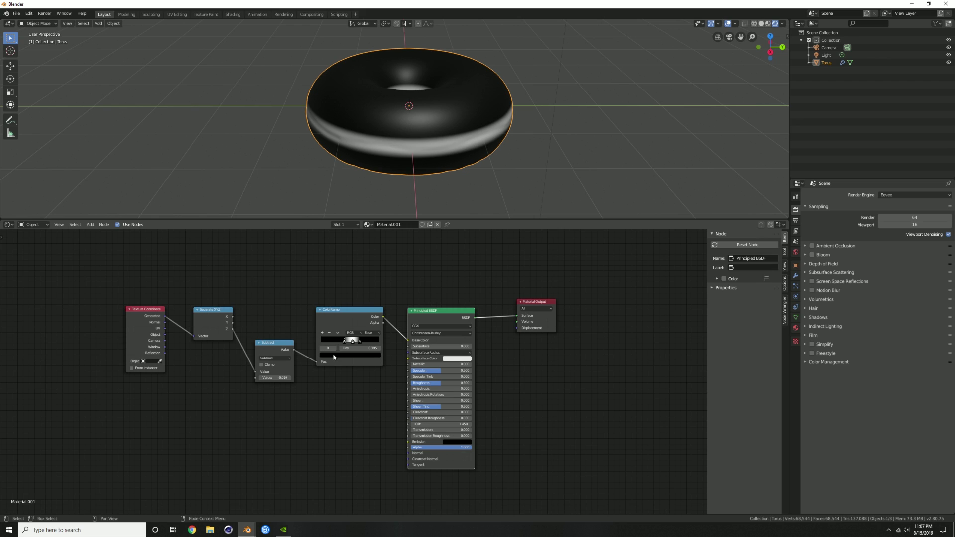
click(335, 354)
drag(368, 290, 367, 283)
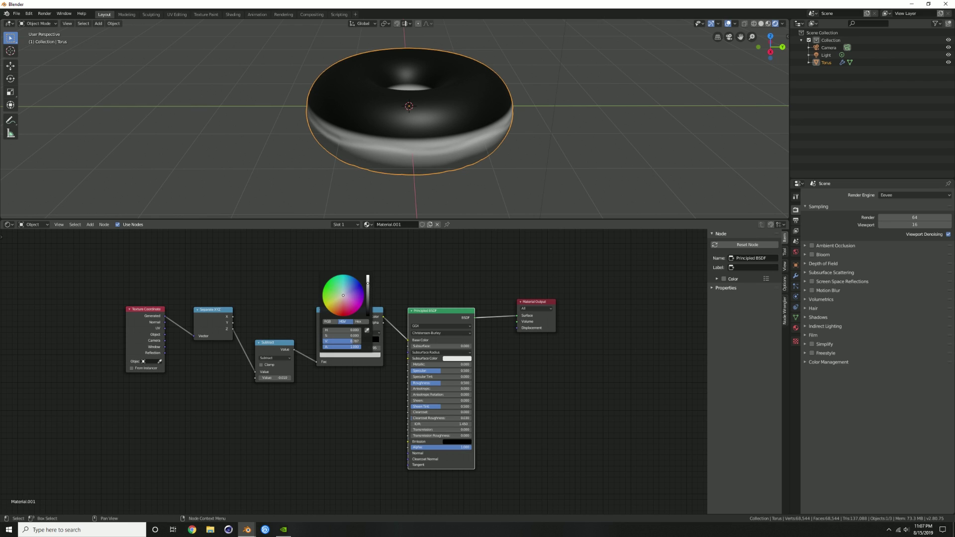
drag(349, 316, 337, 306)
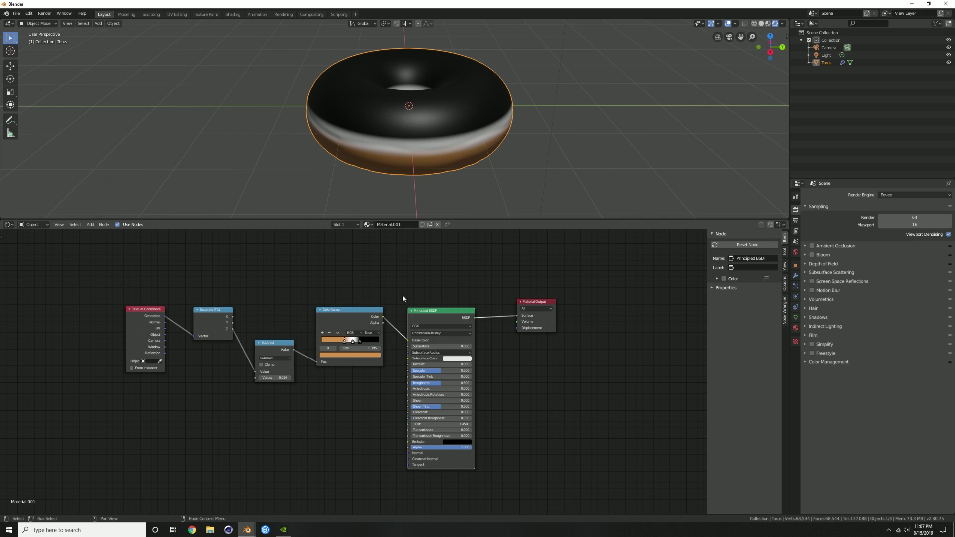
Match the ColorRamp's third, black stop to the first stop's golden brown by sampling it with the eyedropper.
mouse_move(405, 207)
middle_down()
mouse_move(409, 188)
mouse_move(407, 199)
middle_up()
click(372, 342)
click(368, 355)
click(367, 327)
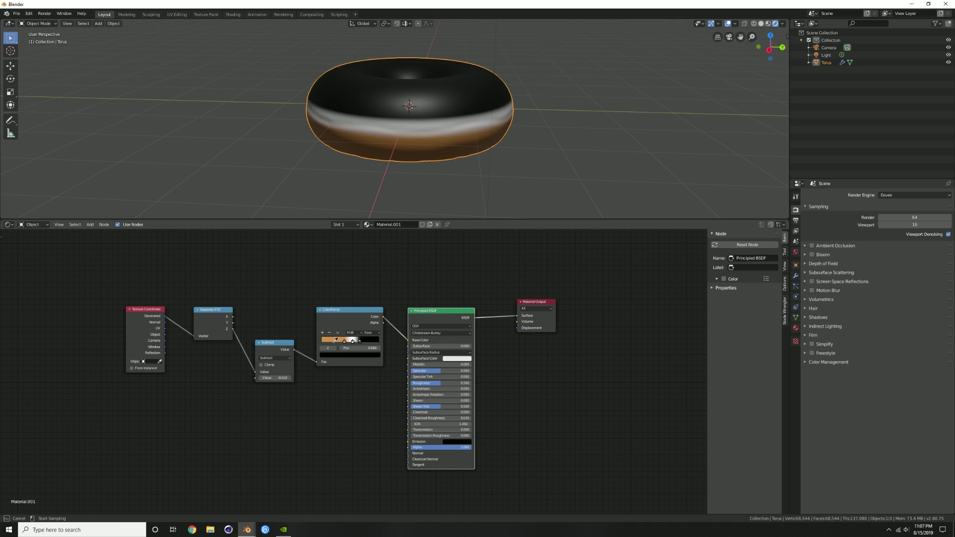
click(333, 341)
middle_drag(422, 164, 423, 127)
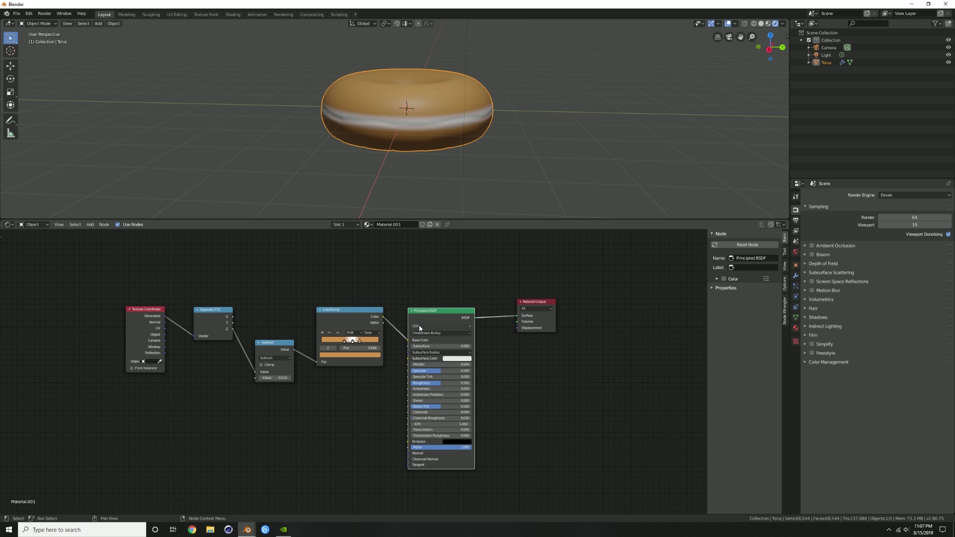
middle_drag(417, 159, 412, 128)
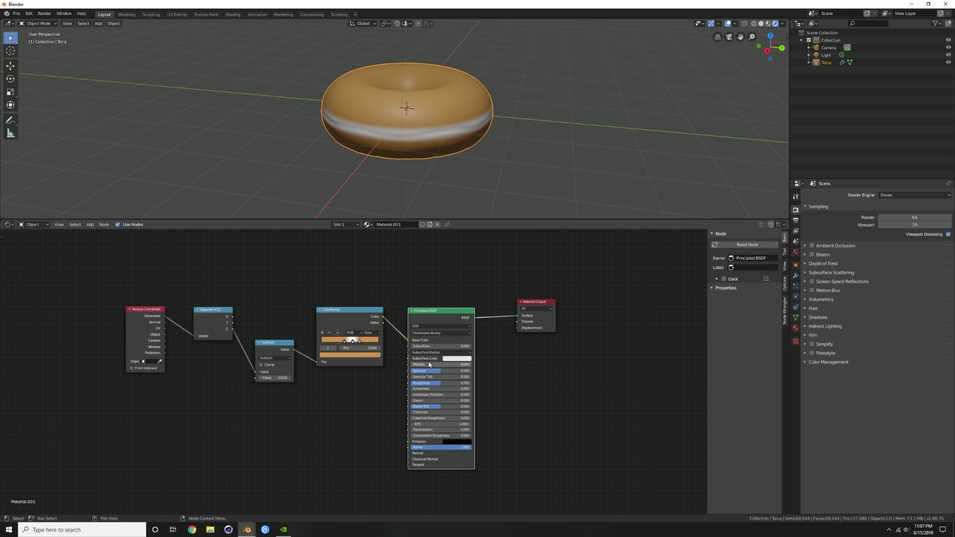
Give the Principled BSDF a subsurface amount of about 0.23 with an orange-red subsurface color.
drag(415, 347, 423, 346)
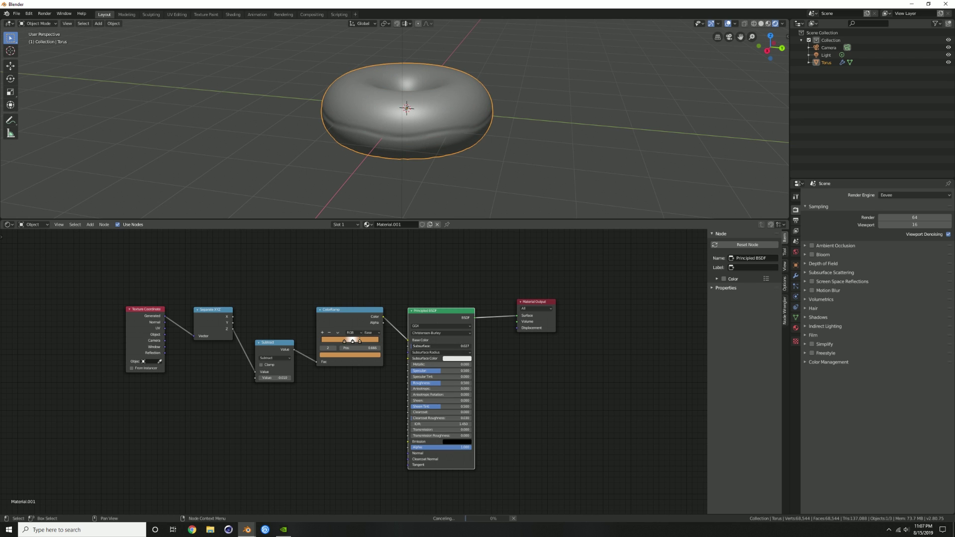
middle_drag(451, 181, 421, 126)
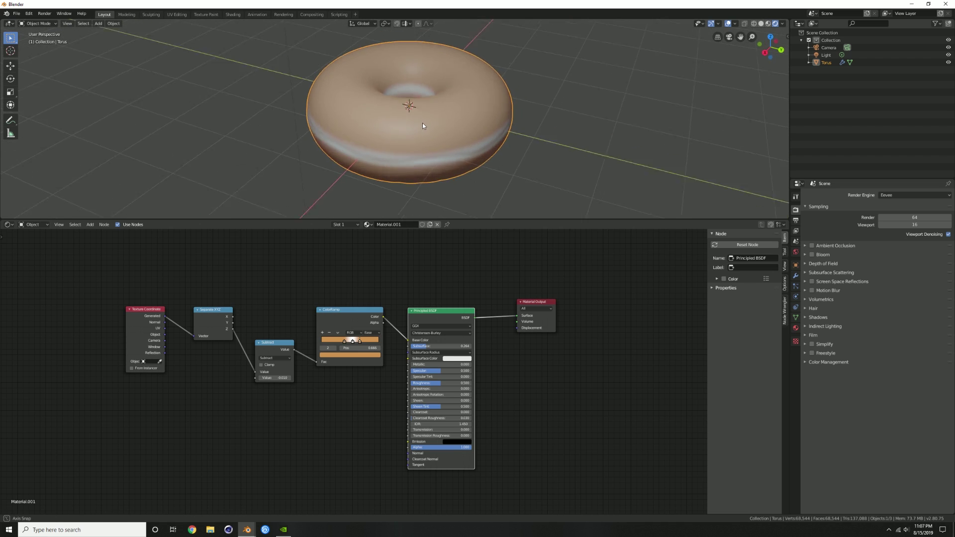
click(457, 359)
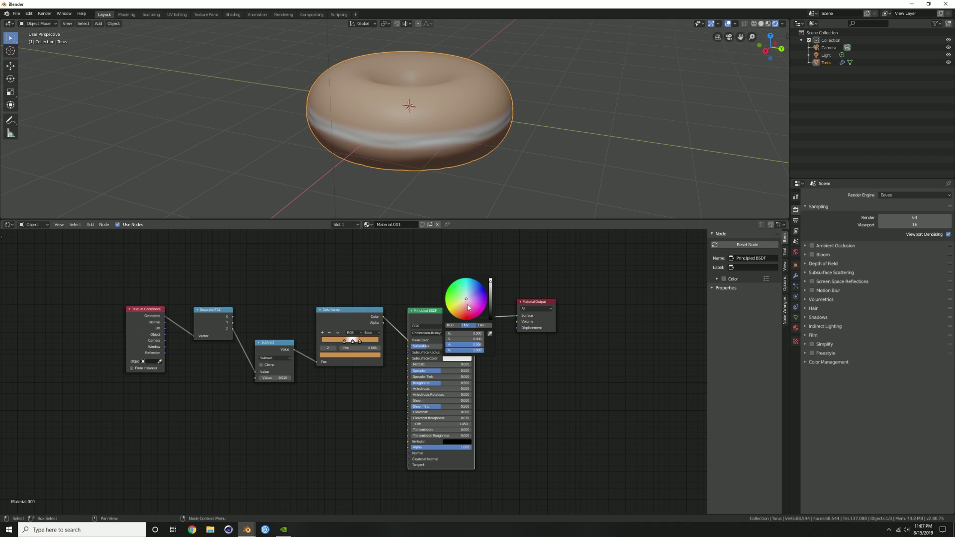
drag(465, 308, 461, 311)
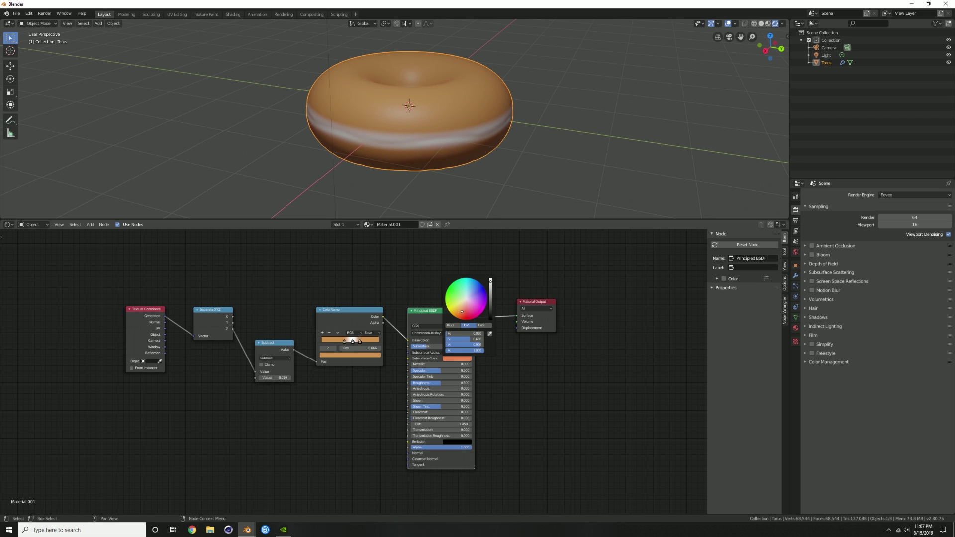
drag(425, 342, 422, 348)
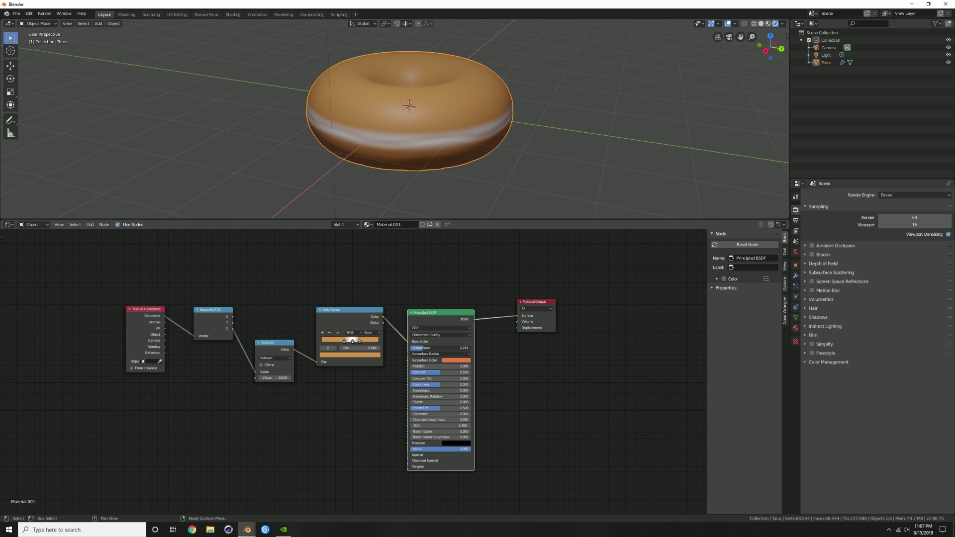
middle_drag(446, 138, 413, 144)
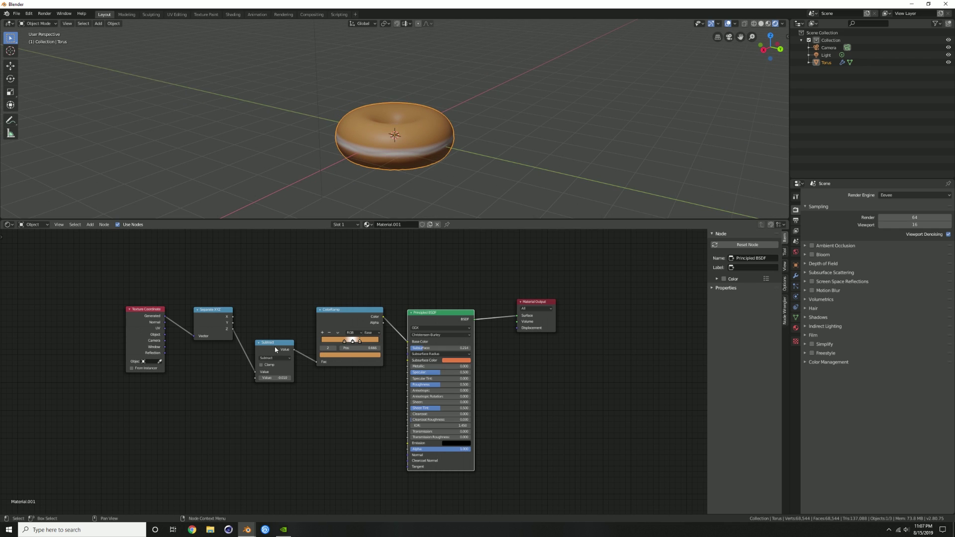
Rearrange the Texture Coordinate, Separate XYZ and Subtract nodes into a spaced row leading to the ColorRamp.
drag(273, 345, 274, 357)
click(207, 314)
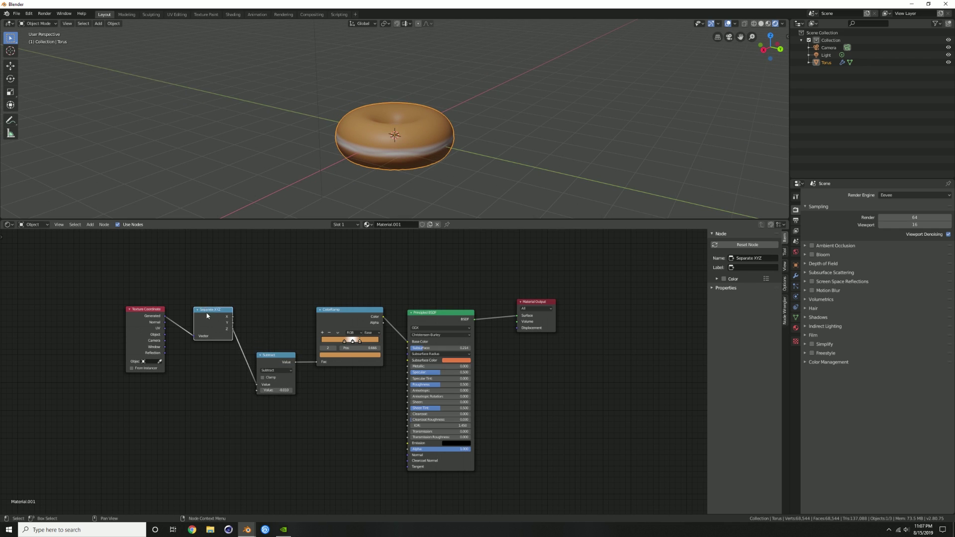
drag(206, 313, 217, 367)
drag(141, 309, 167, 375)
drag(281, 339, 293, 310)
click(174, 332)
shift+click(229, 321)
drag(230, 321, 185, 316)
drag(122, 328, 115, 313)
middle_drag(383, 169, 373, 149)
scroll(372, 146, up, 2)
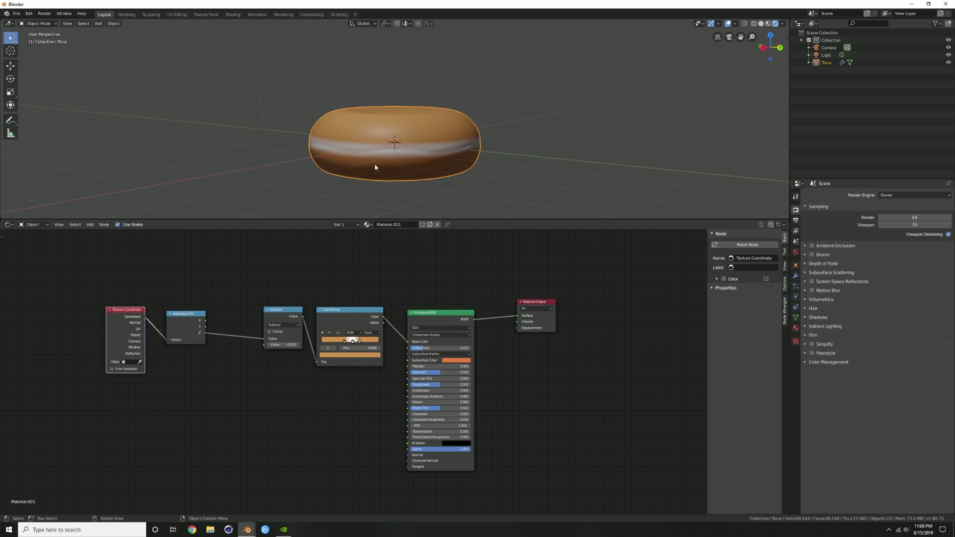
Add a Noise Texture node below the Texture Coordinate node.
key(shift+a)
click(223, 407)
text(noi)
key(Return)
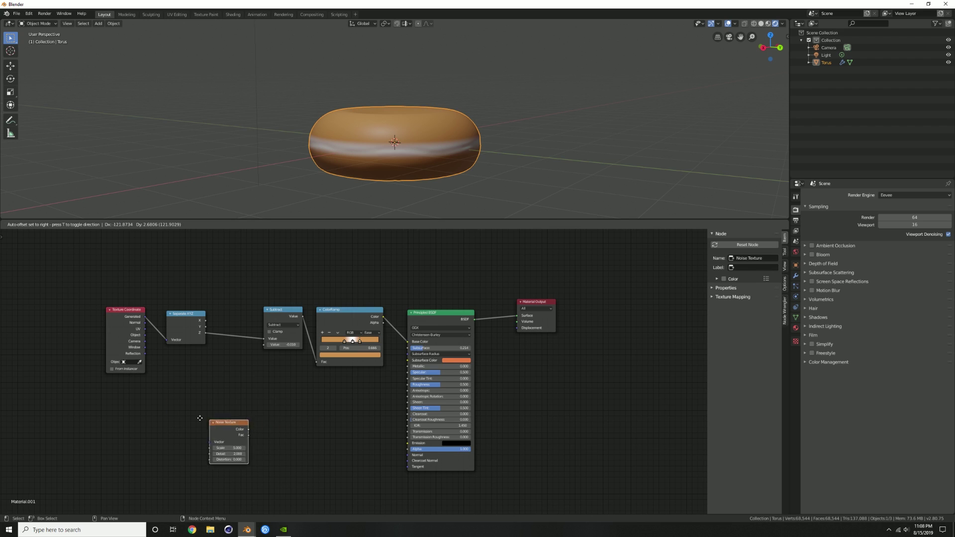
click(140, 411)
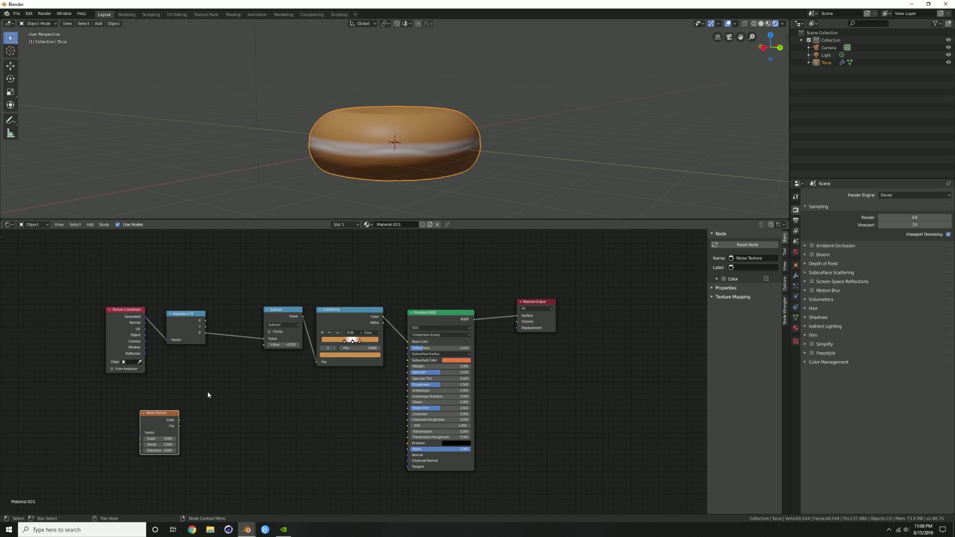
Duplicate the Subtract node, feed it the noise Fac driven by Generated coordinates, and link its output to the original Subtract's second value.
click(284, 315)
key(shift+d)
click(199, 426)
drag(137, 314, 152, 413)
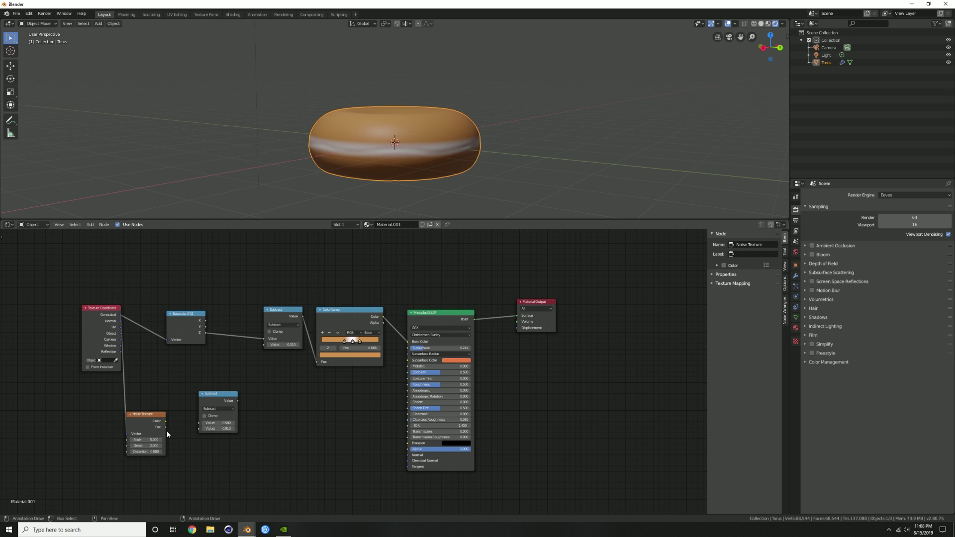
mouse_move(166, 426)
mouse_down()
mouse_move(199, 423)
mouse_move(263, 344)
mouse_up()
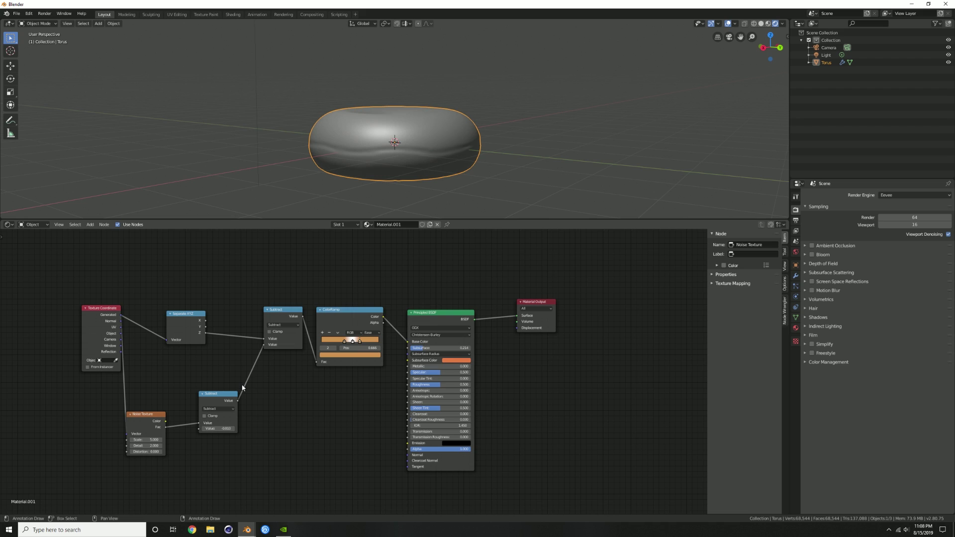
drag(149, 414, 162, 401)
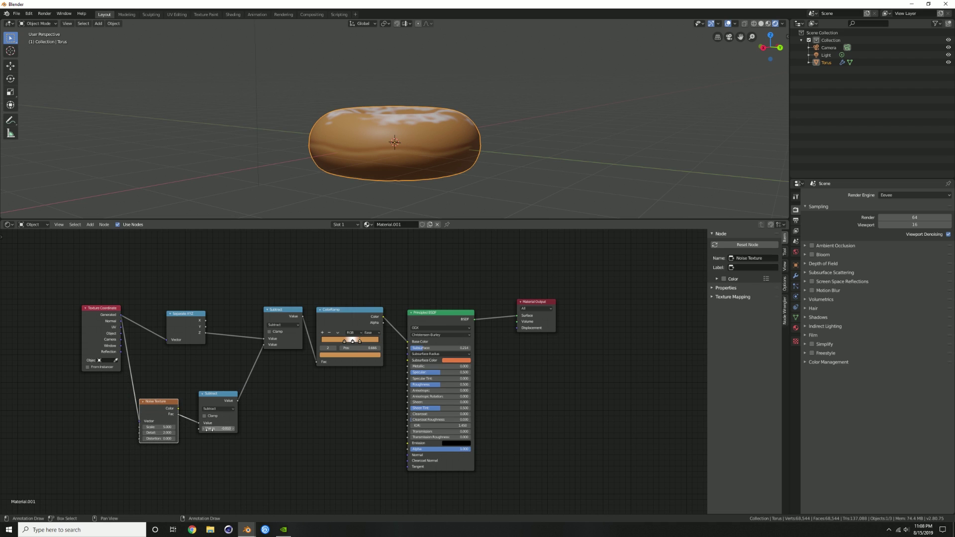
Try distorting the white band by raising the duplicated Subtract's value to about 0.48 and adjusting the noise scale.
drag(218, 428, 241, 429)
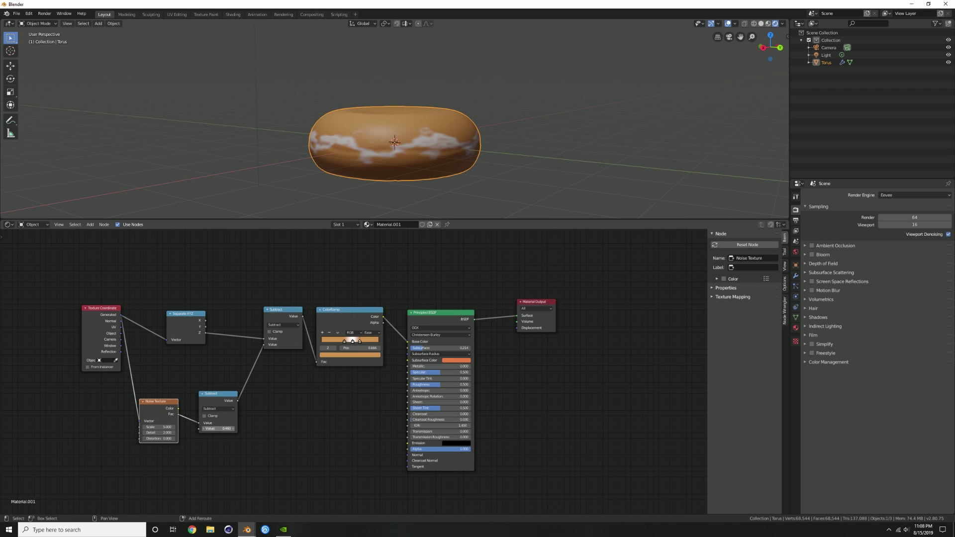
drag(158, 427, 219, 428)
middle_drag(388, 159, 477, 160)
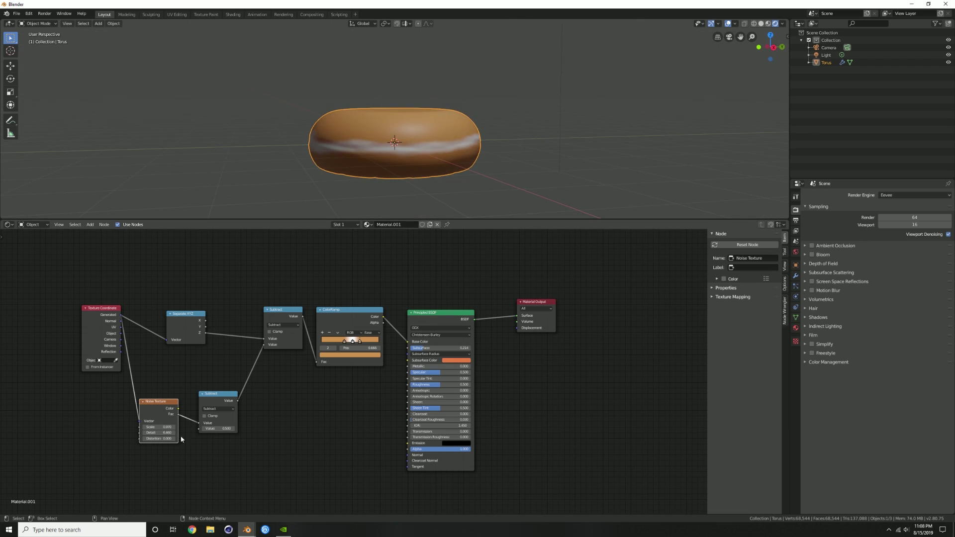
Switch the duplicated Math node to Multiply and increase the Noise Texture's scale and detail.
click(218, 409)
click(218, 428)
drag(159, 427, 218, 427)
drag(159, 433, 150, 433)
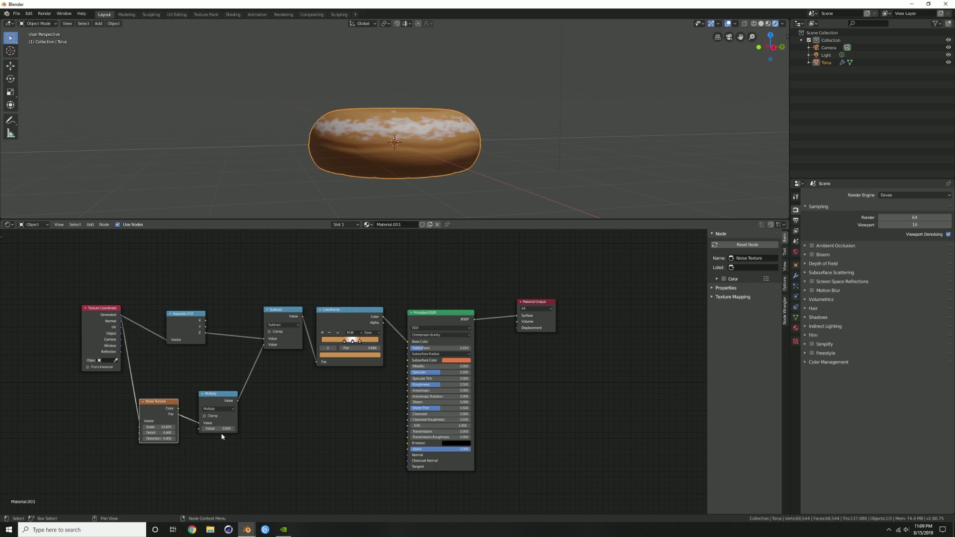
Reduce the Multiply value to a small fraction and fine-tune the noise, with detail about 5.1, for a subtly irregular band.
drag(219, 428, 155, 431)
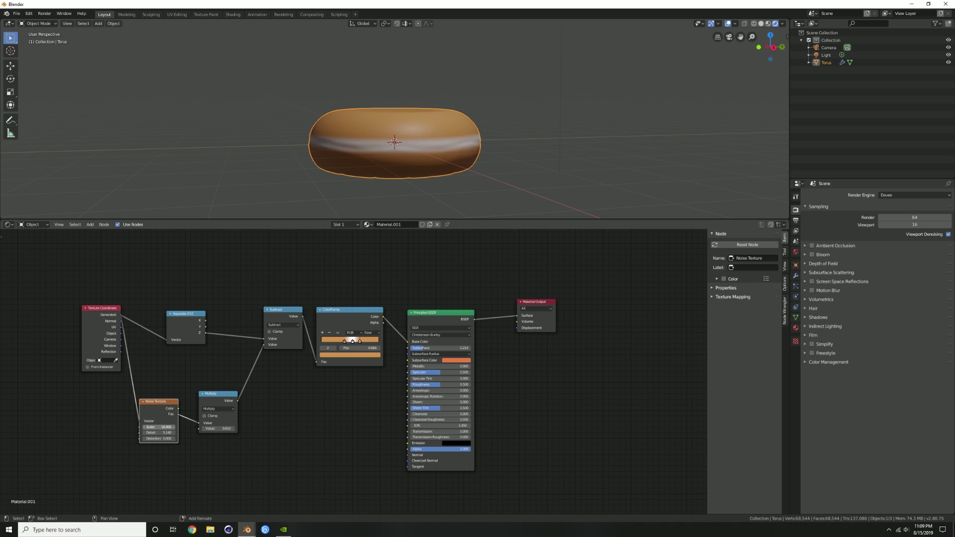
drag(158, 427, 208, 428)
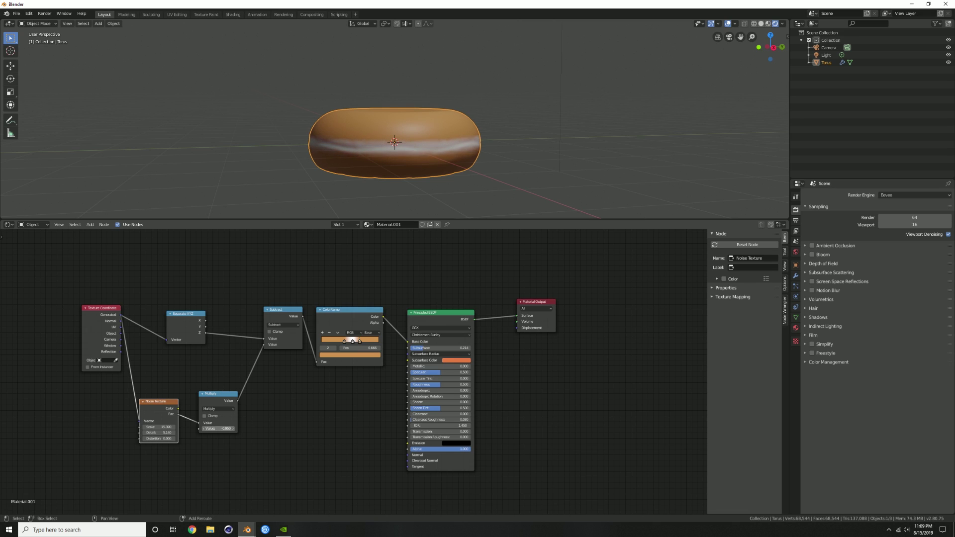
drag(217, 428, 214, 428)
middle_drag(458, 164, 538, 166)
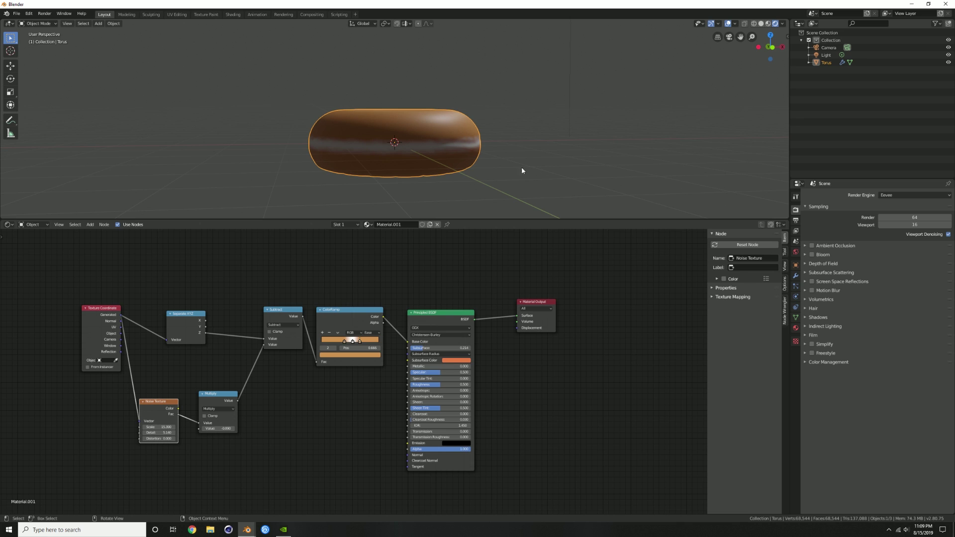
middle_drag(436, 155, 338, 153)
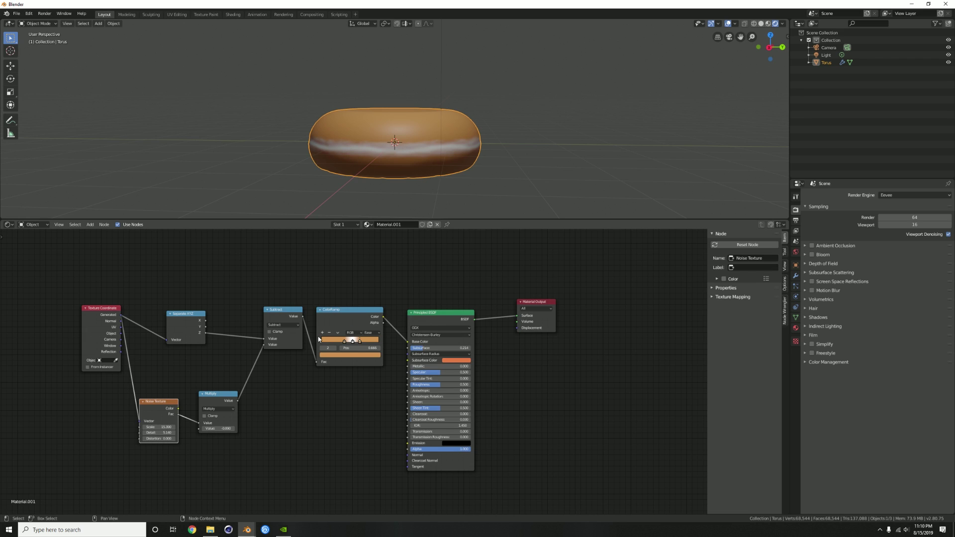
Move the Multiply and Noise Texture nodes up, closer to the main node row.
drag(219, 397, 227, 371)
drag(160, 401, 175, 370)
scroll(237, 391, down, 1)
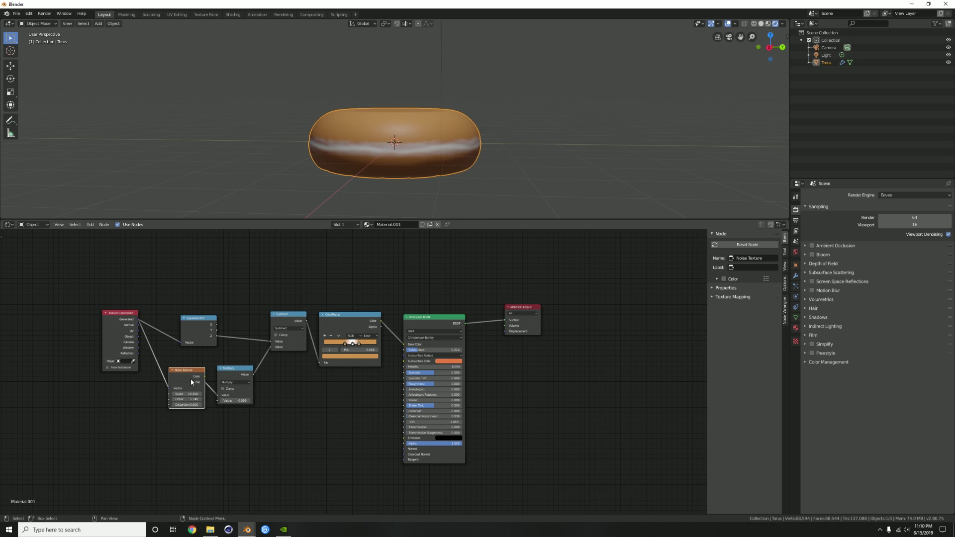
mouse_move(428, 156)
middle_down()
mouse_move(424, 164)
mouse_move(426, 131)
mouse_move(425, 144)
middle_up()
scroll(288, 443, down, 1)
Duplicate the Noise Texture node and place the copy below the existing node chain.
click(204, 371)
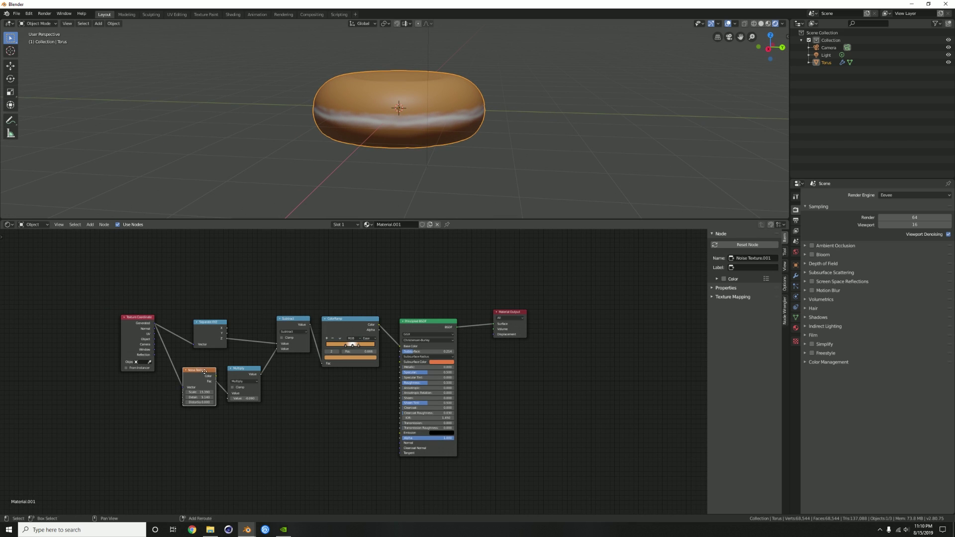
key(shift+d)
click(240, 440)
Add a Bump node beside the new Noise Texture and duplicate it next to the Principled BSDF.
key(shift+a)
text(b)
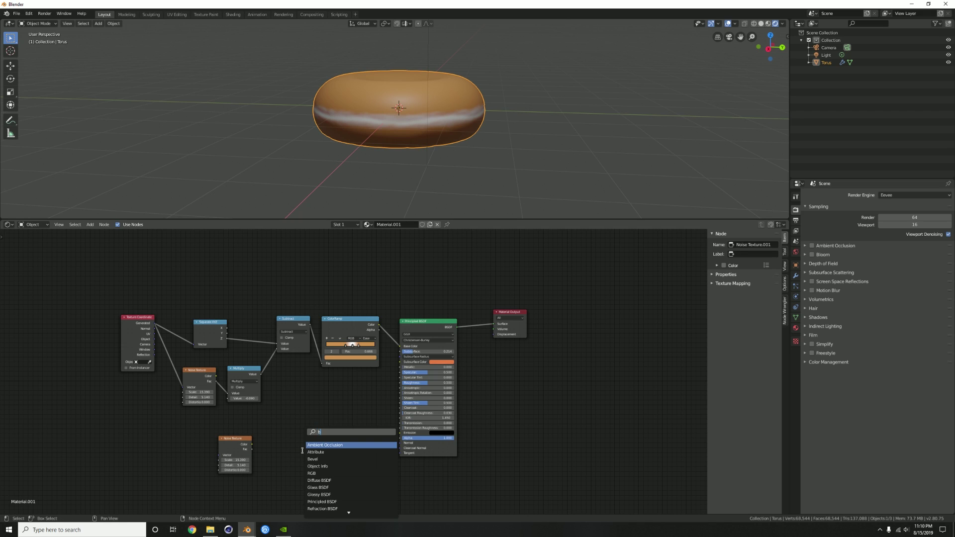
text(u)
key(BackSpace)
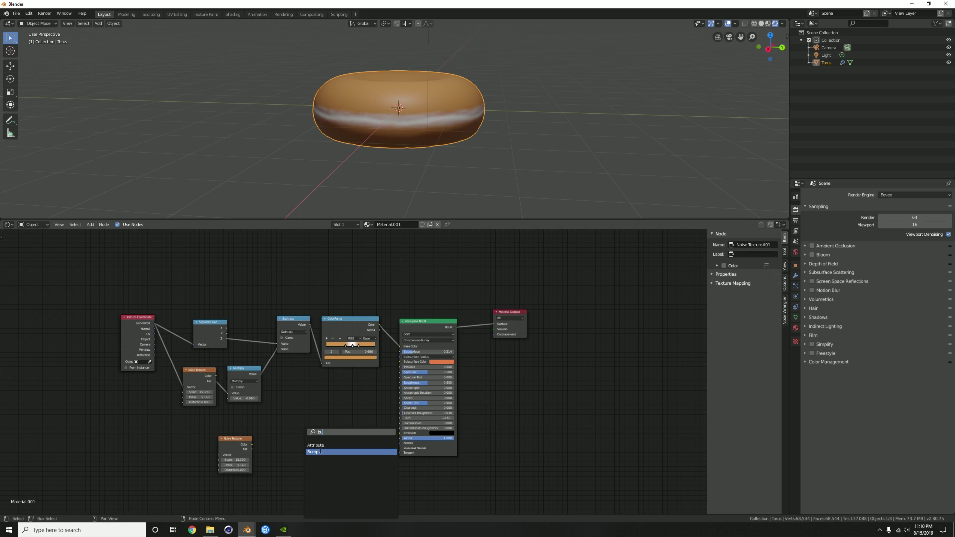
click(322, 452)
click(284, 434)
key(shift+d)
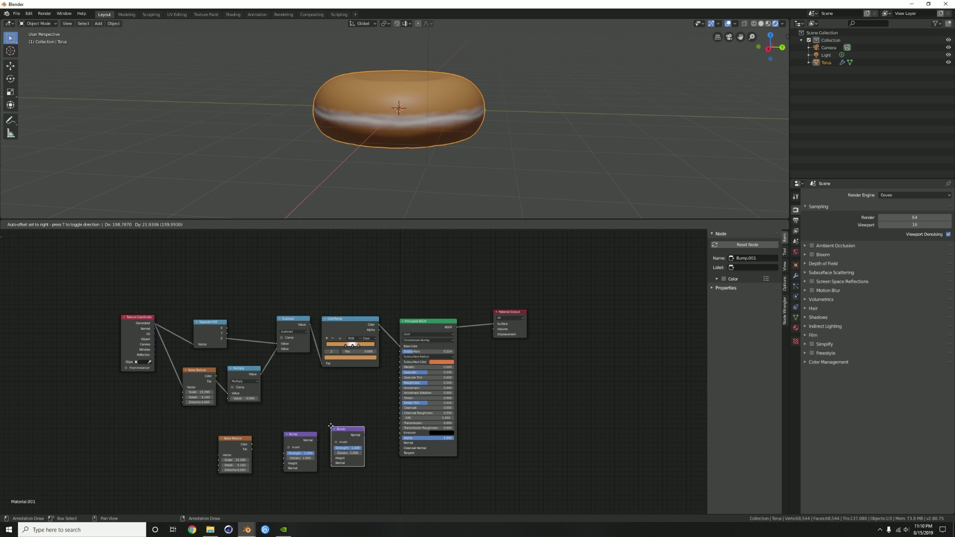
click(339, 422)
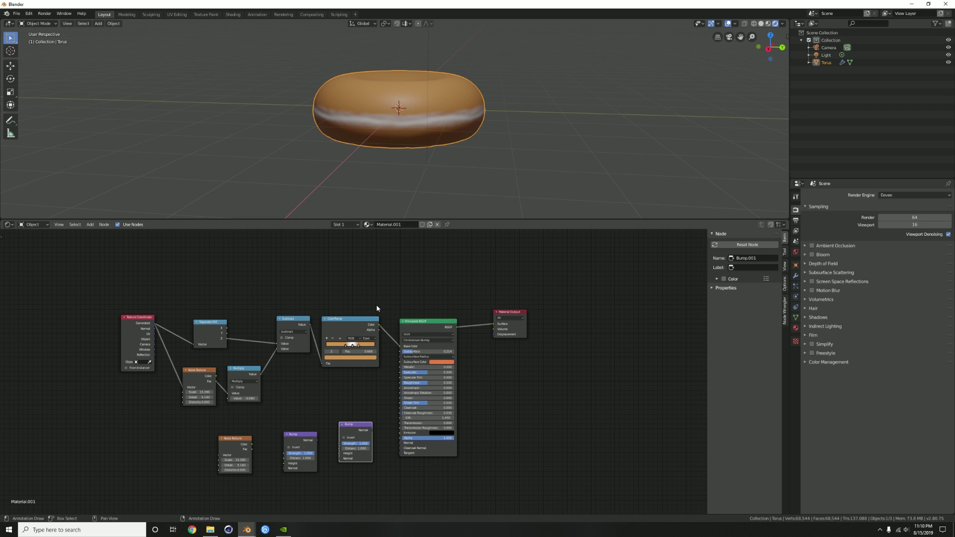
drag(359, 317, 360, 308)
right_click(360, 308)
drag(399, 383, 351, 390)
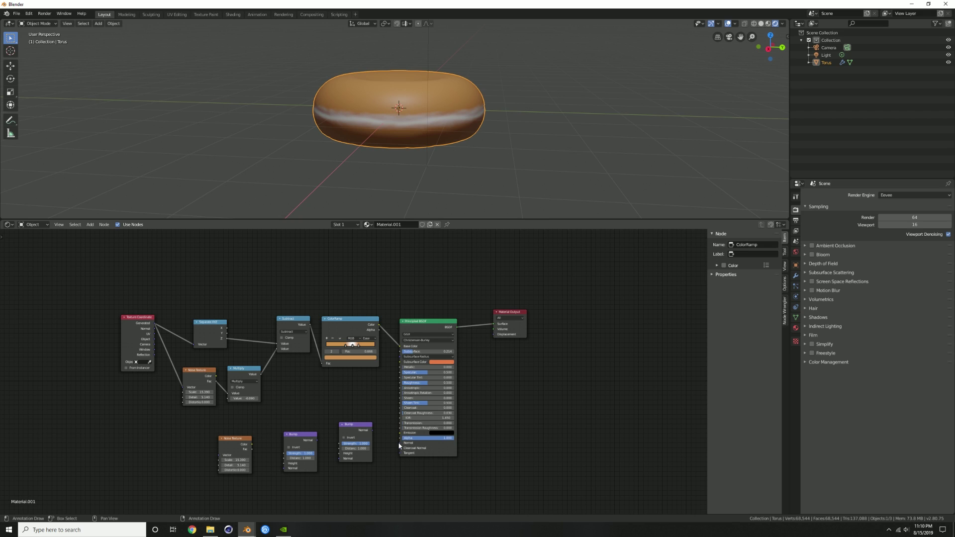
middle_drag(408, 162, 393, 117)
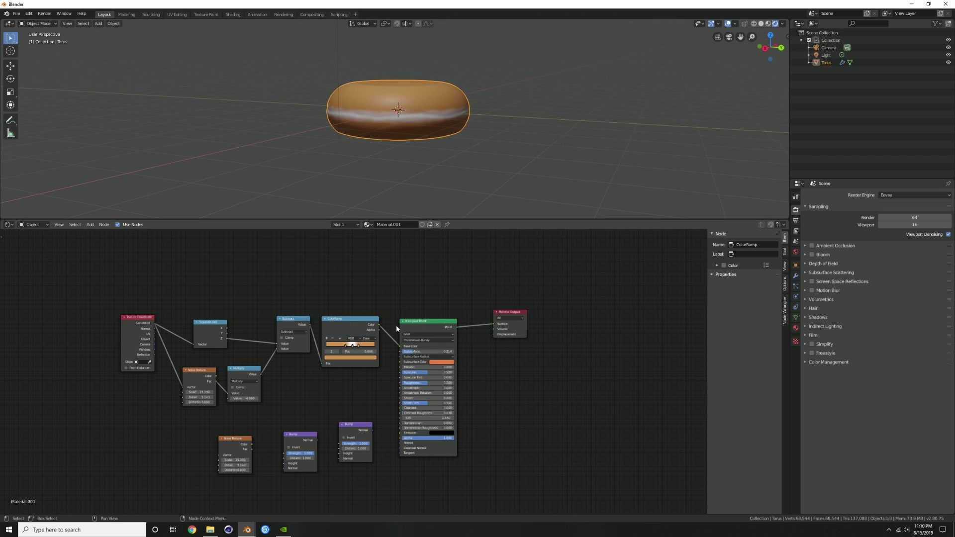
Add an RGB to BW node below the ColorRamp, feeding it the ramp's Color and linking its Val to the first Bump's Height.
click(348, 323)
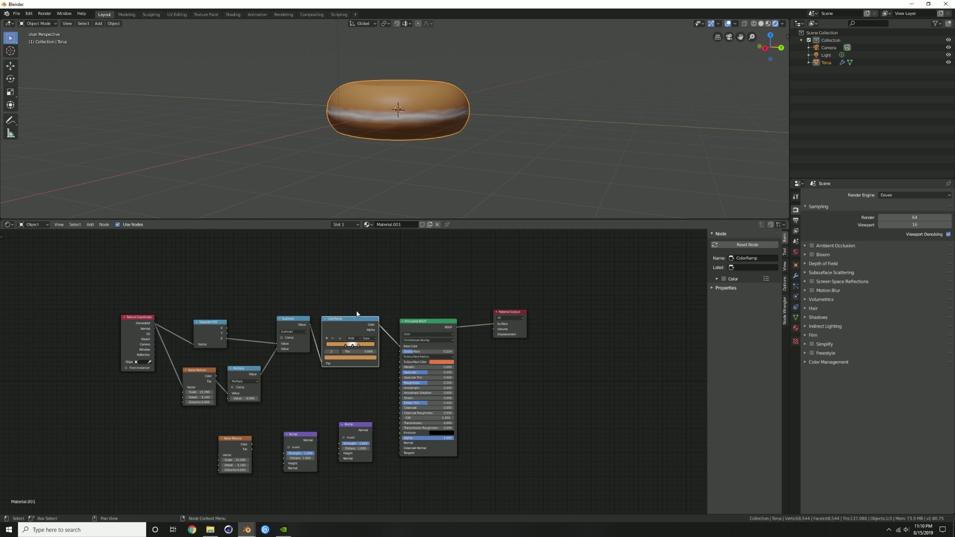
scroll(375, 387, down, 1)
middle_drag(375, 387, 371, 356)
scroll(369, 340, up, 2)
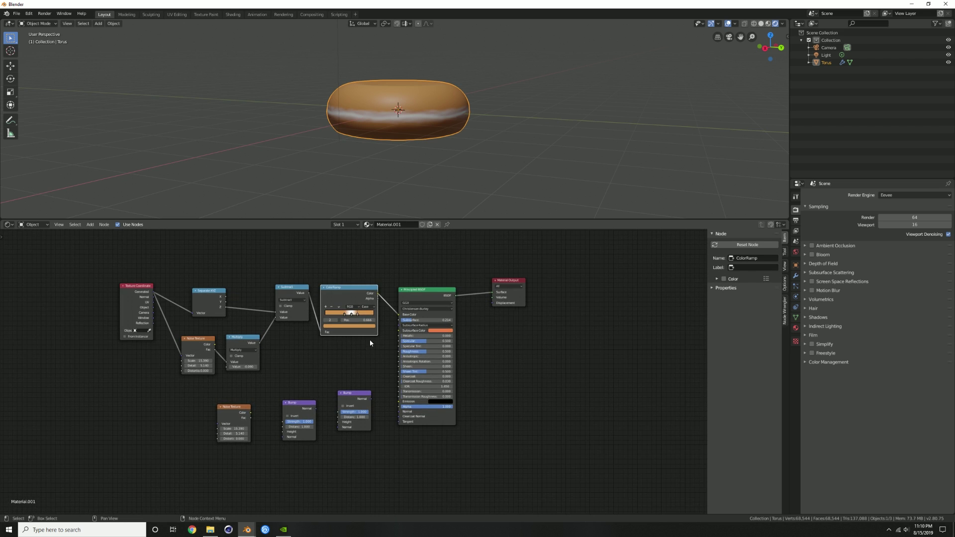
scroll(369, 356, up, 1)
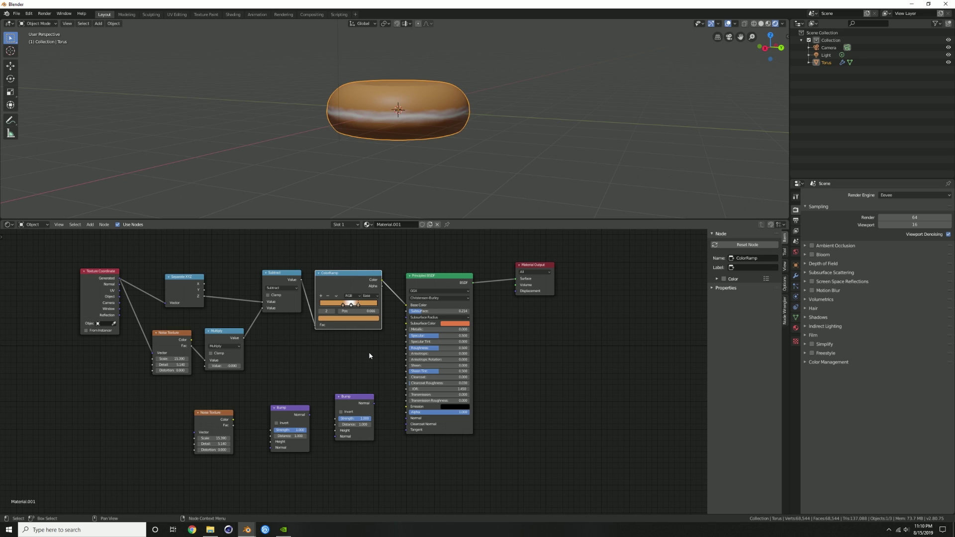
key(shift+a)
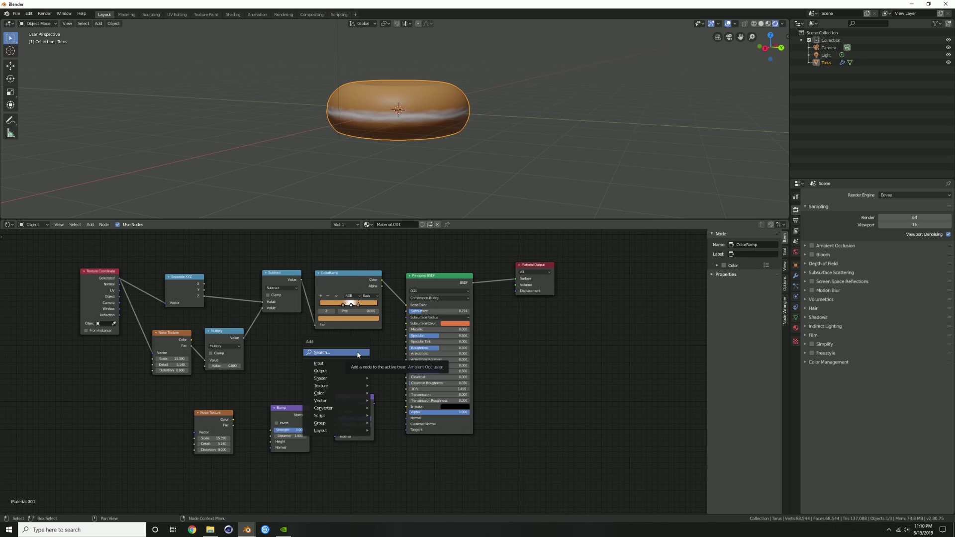
click(356, 351)
text(bw)
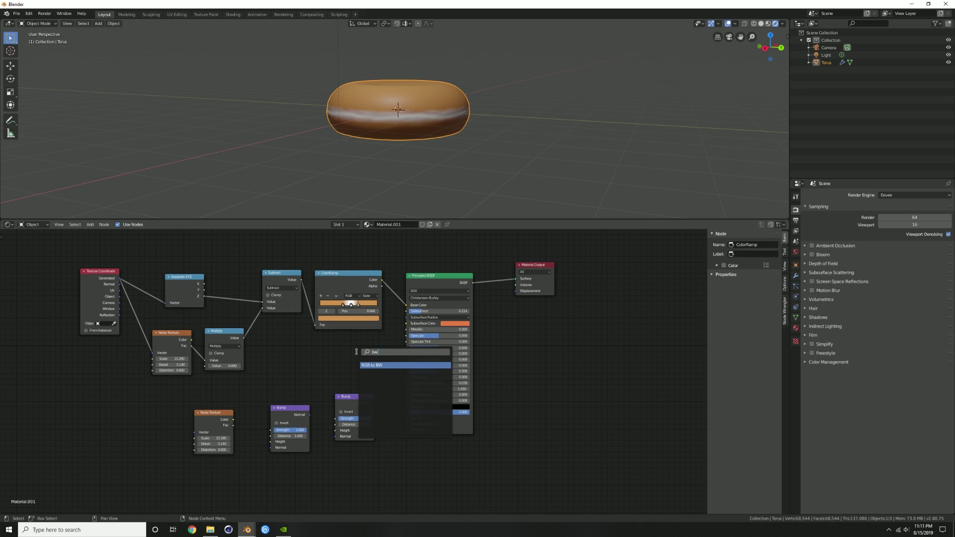
key(Return)
click(354, 349)
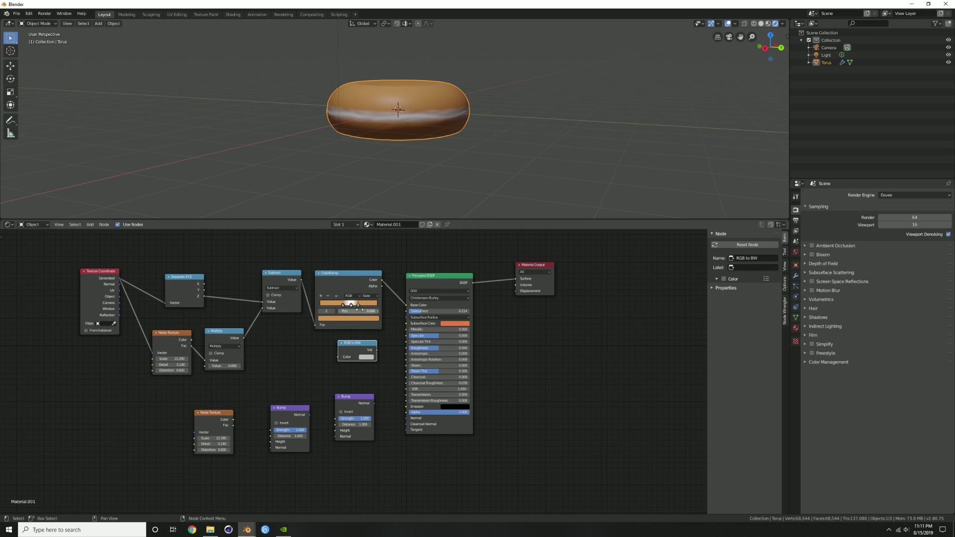
drag(382, 280, 337, 356)
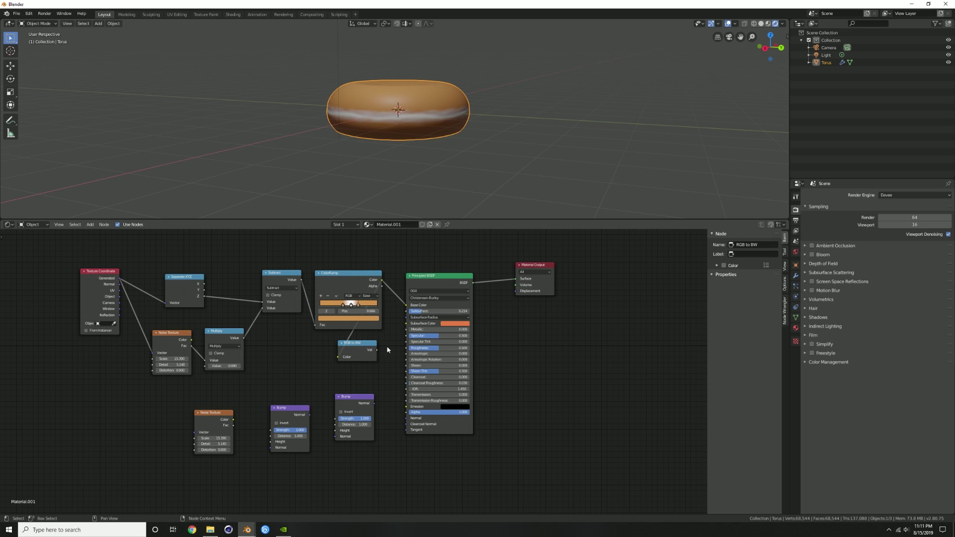
drag(375, 350, 276, 446)
Move the Principled BSDF and Material Output nodes together to the right, clearing space for the bump chain.
click(447, 277)
shift+click(531, 266)
key(g)
click(638, 262)
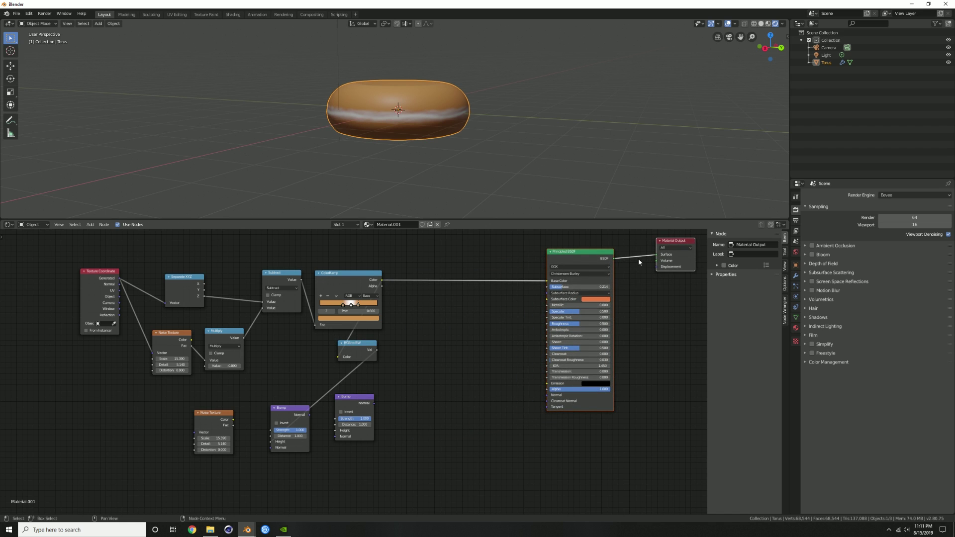
Chain the first Bump's Normal output into the second Bump's Normal input and link the second Bump to the Principled BSDF's Normal.
drag(287, 408, 402, 375)
click(361, 400)
drag(361, 399, 451, 449)
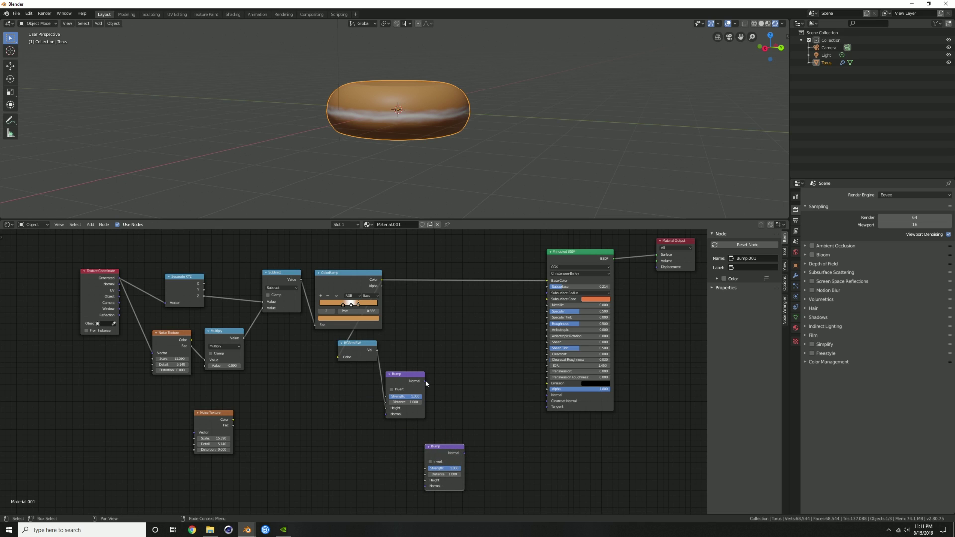
drag(426, 382, 425, 486)
drag(453, 450, 463, 340)
drag(399, 376, 398, 381)
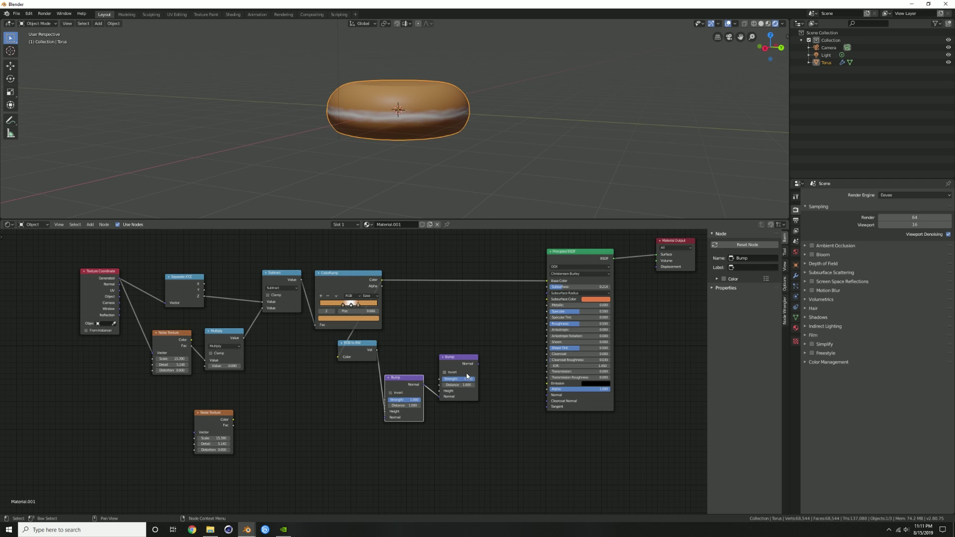
drag(477, 363, 547, 394)
Rearrange the RGB to BW, first Bump and lower Noise Texture nodes into a group beneath the ColorRamp.
drag(401, 389, 415, 351)
drag(356, 348, 364, 374)
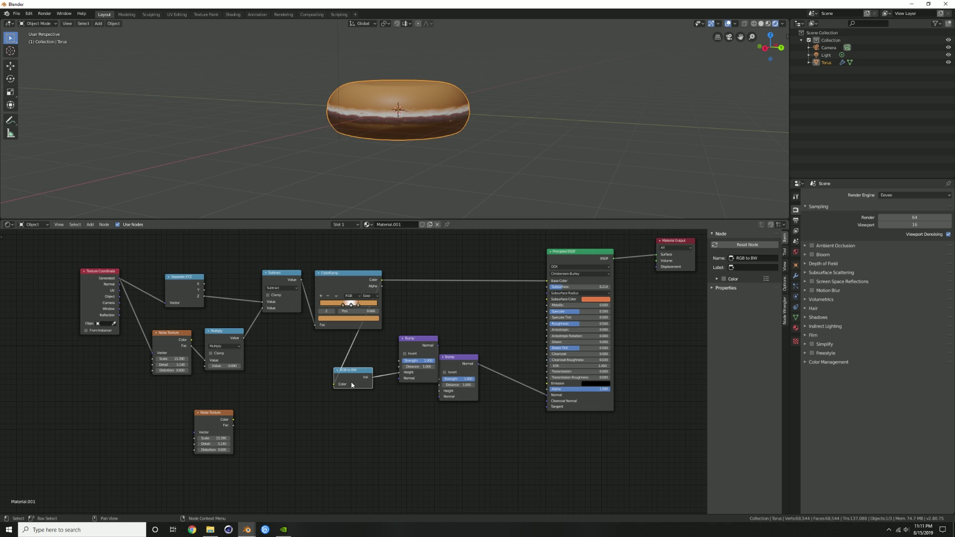
drag(232, 417, 311, 393)
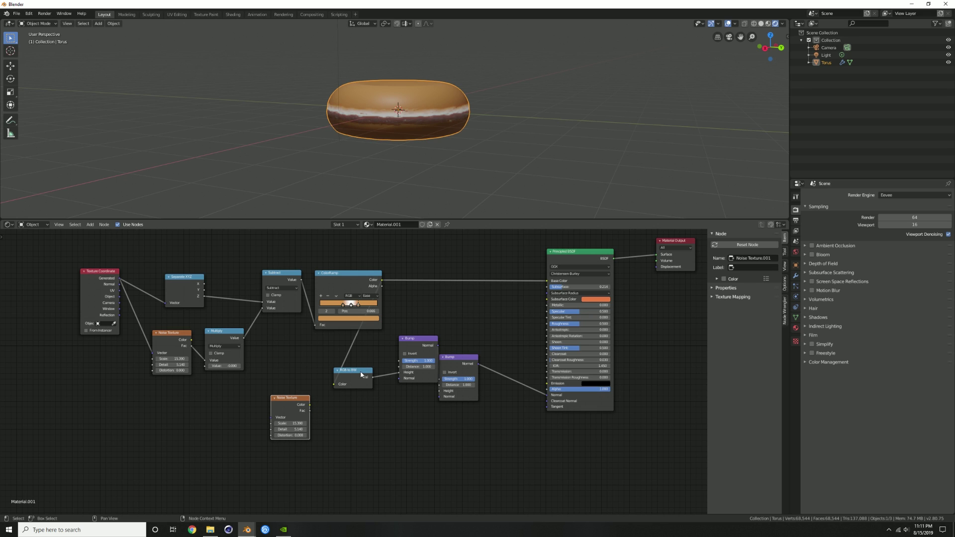
drag(361, 374, 354, 386)
drag(422, 342, 362, 423)
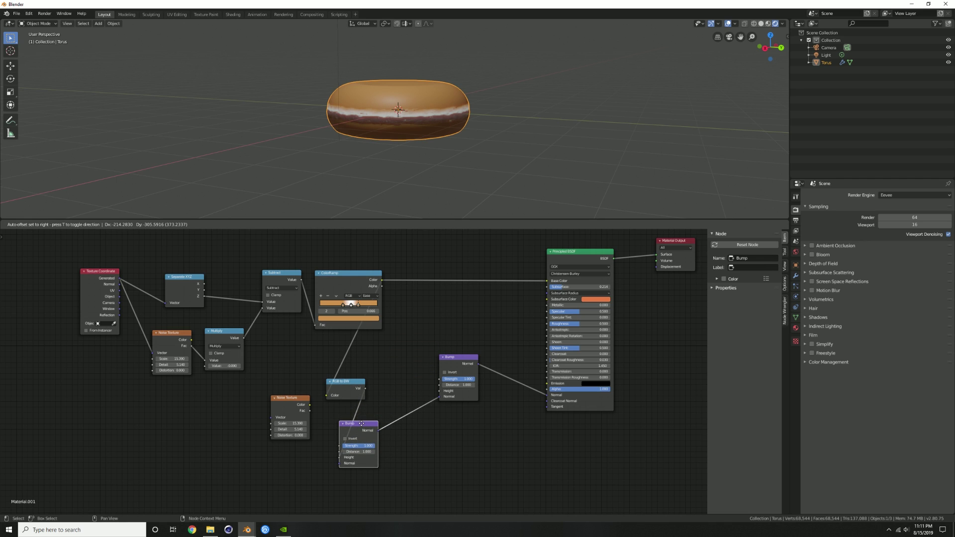
click(361, 423)
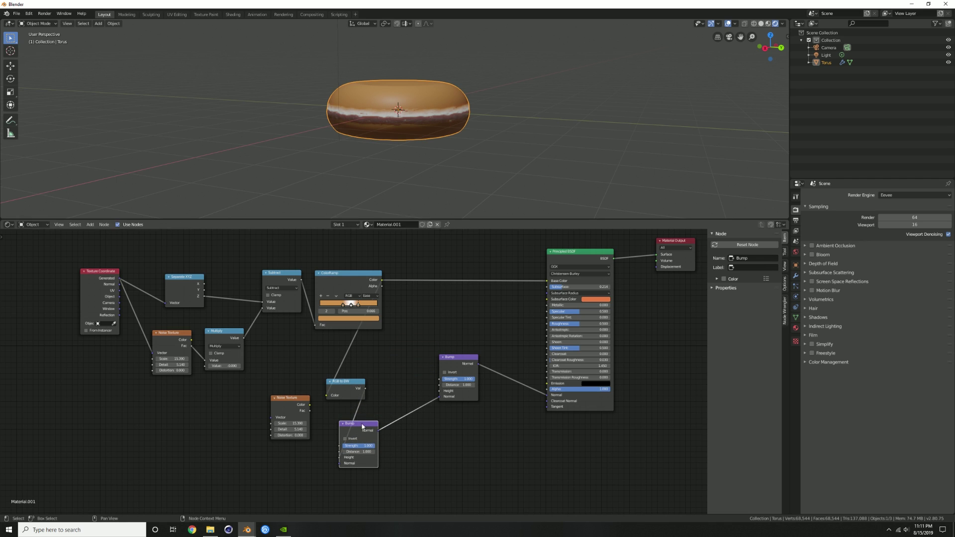
Link the lower Noise Texture's Color to the second Bump's Height and reduce the first Bump's strength to 0.217.
click(310, 404)
drag(310, 405, 439, 391)
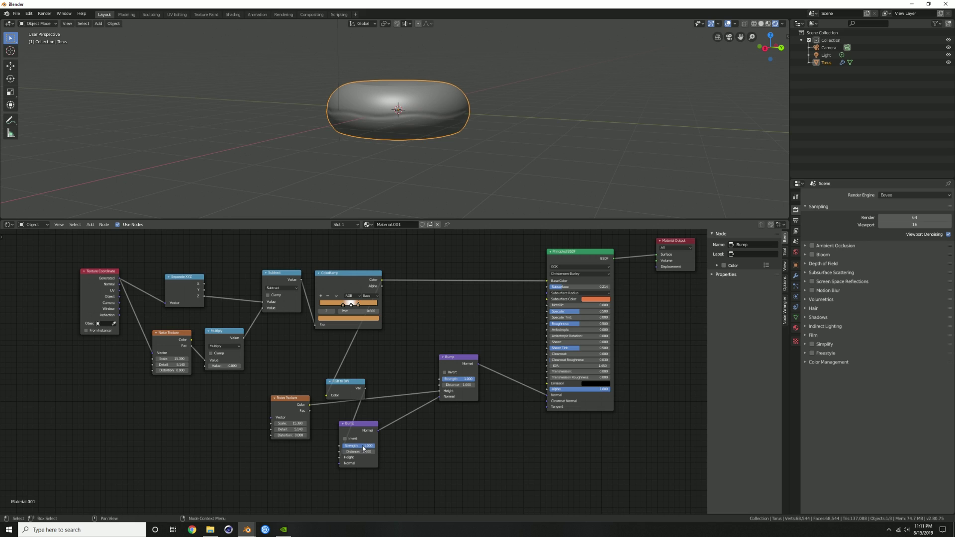
drag(369, 446, 350, 446)
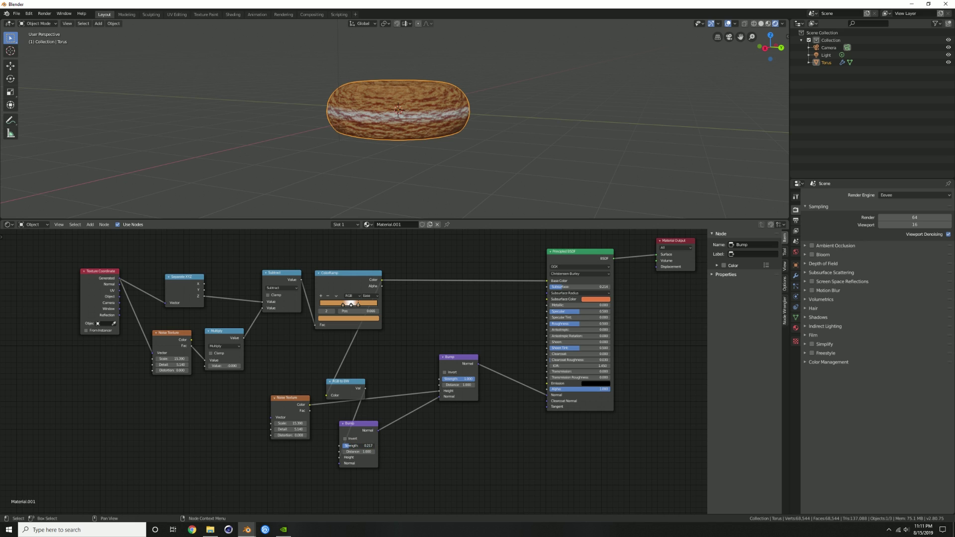
Set the lower Noise Texture's scale to 0.79 and its detail to 2.
click(294, 405)
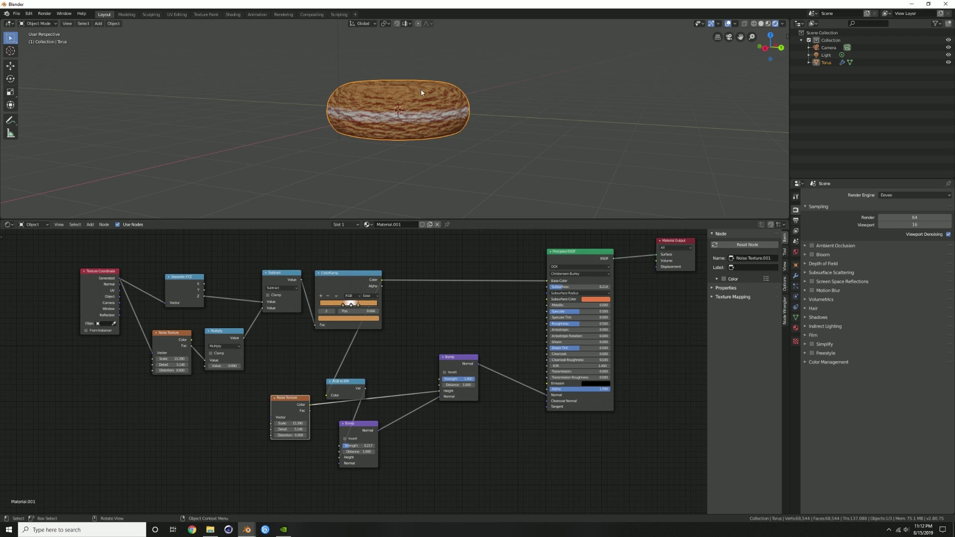
mouse_move(291, 424)
mouse_down()
mouse_move(252, 423)
mouse_move(277, 423)
mouse_up()
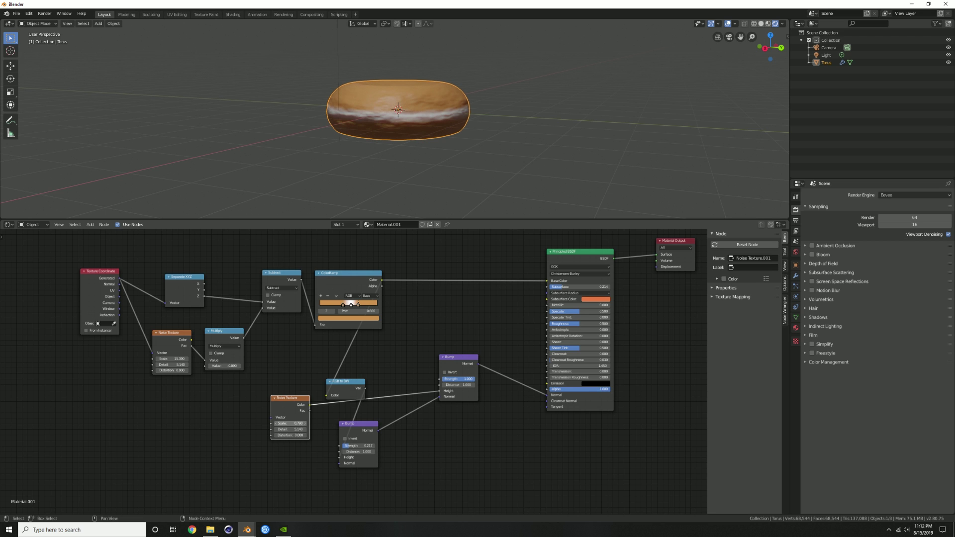
scroll(298, 434, up, 2)
scroll(298, 435, up, 3)
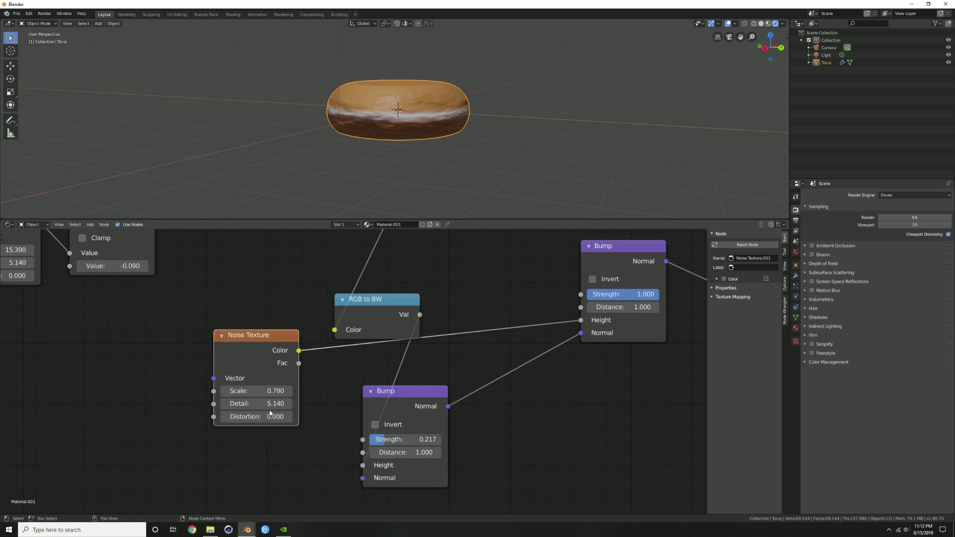
click(271, 404)
text(2)
key(Return)
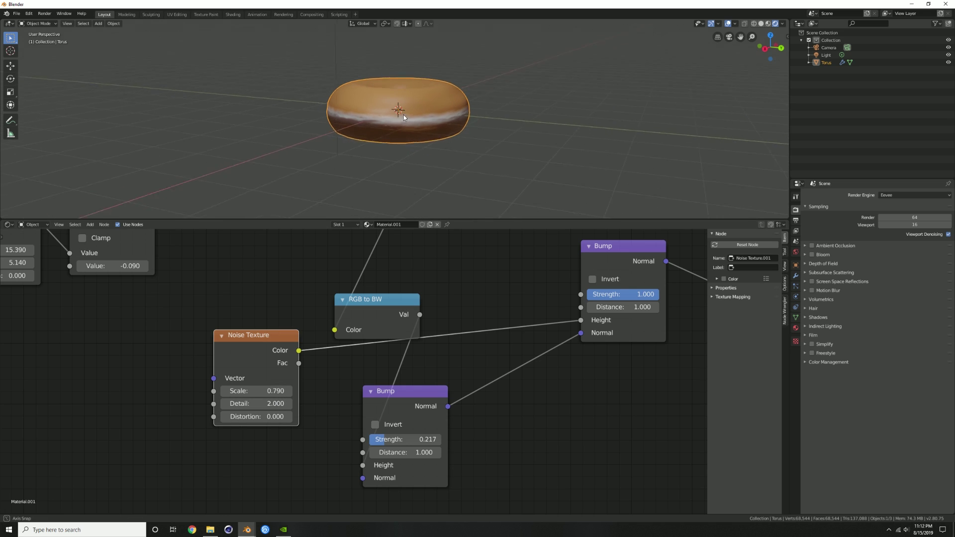
Drive the lower Noise Texture's Vector from the Texture Coordinate's Object output and set its scale to 1.06.
middle_drag(404, 116, 405, 142)
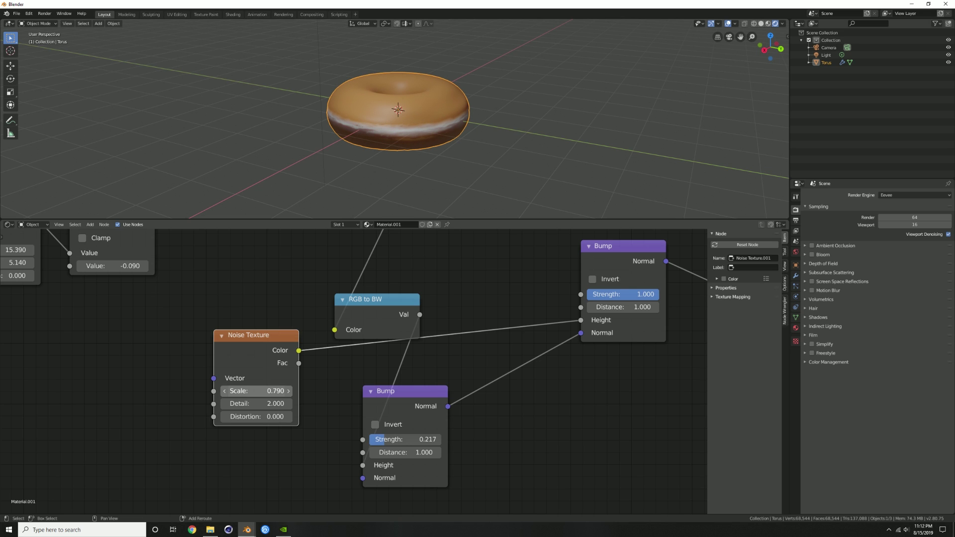
scroll(239, 388, down, 3)
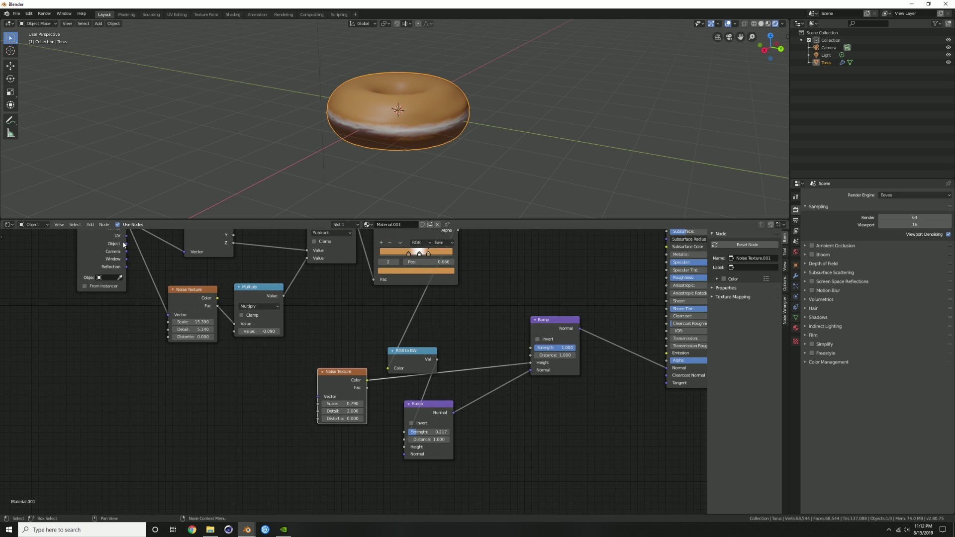
mouse_move(126, 243)
mouse_down()
mouse_move(318, 381)
mouse_move(317, 396)
mouse_up()
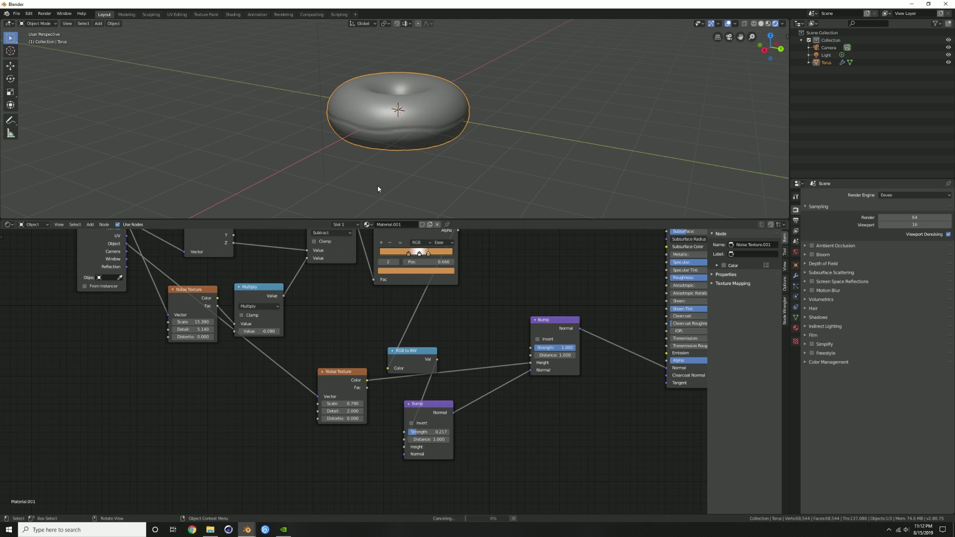
mouse_move(423, 132)
middle_down()
mouse_move(392, 132)
mouse_move(409, 128)
middle_up()
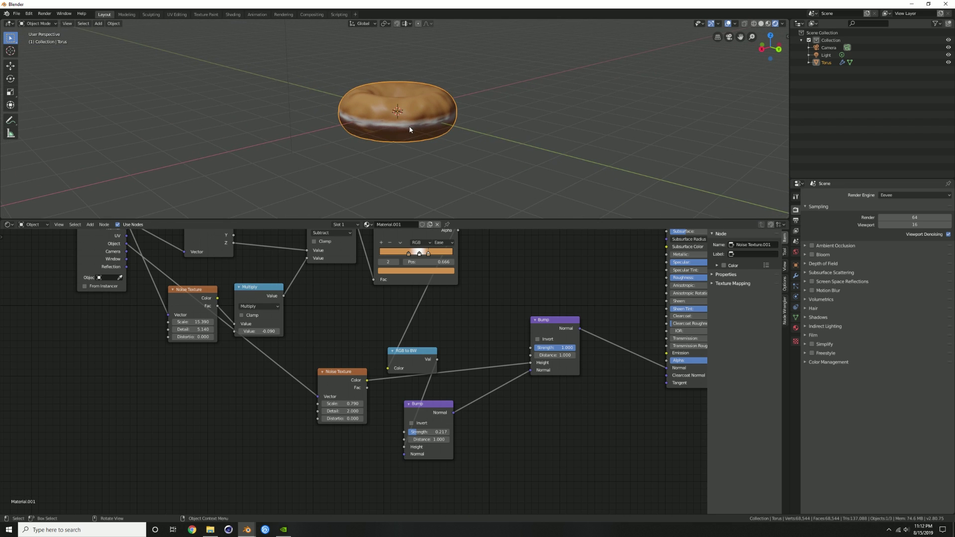
scroll(409, 129, up, 4)
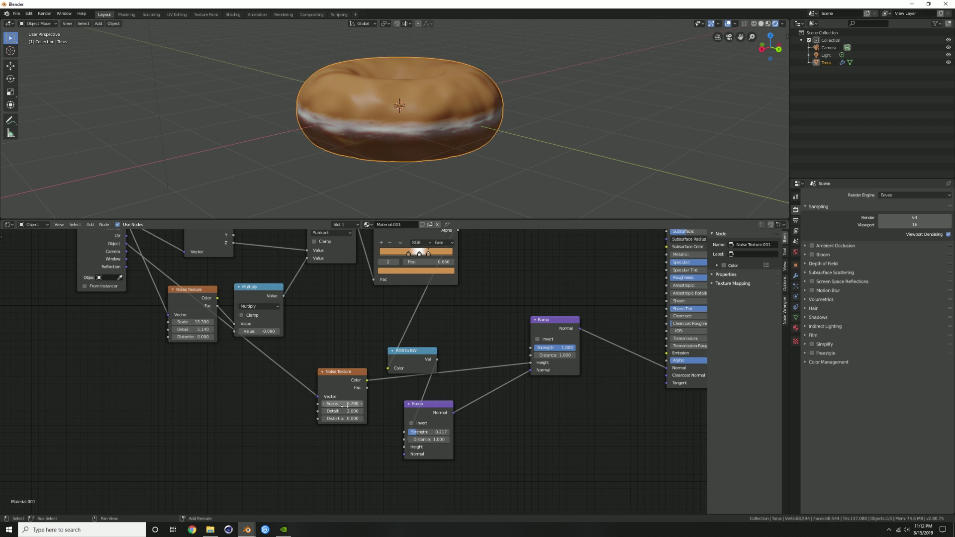
drag(343, 403, 387, 404)
Reposition the RGB to BW and both Bump nodes, and lower the second Bump's strength to 0.292.
drag(417, 353, 442, 322)
drag(556, 323, 544, 329)
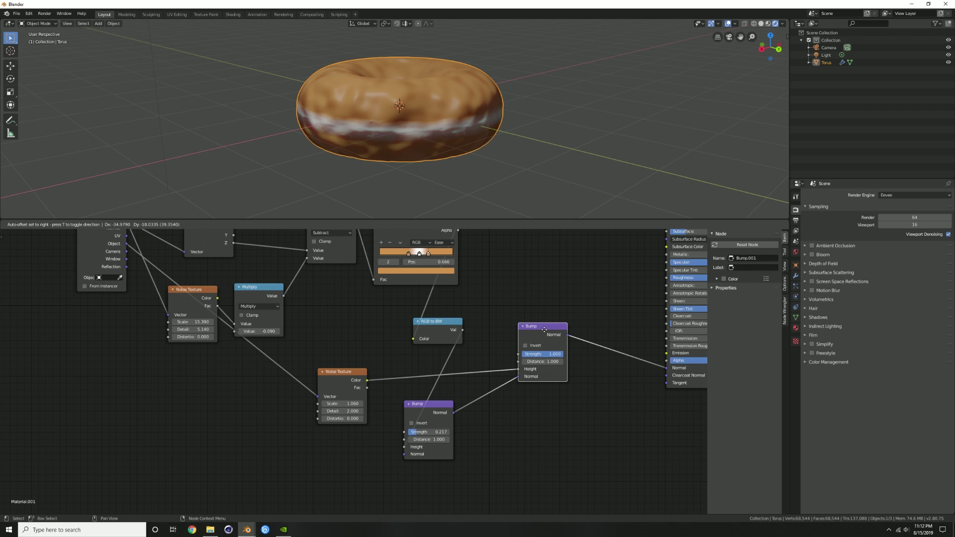
drag(544, 330, 532, 358)
mouse_move(447, 104)
middle_down()
mouse_move(443, 136)
mouse_move(437, 105)
middle_up()
drag(431, 419, 452, 411)
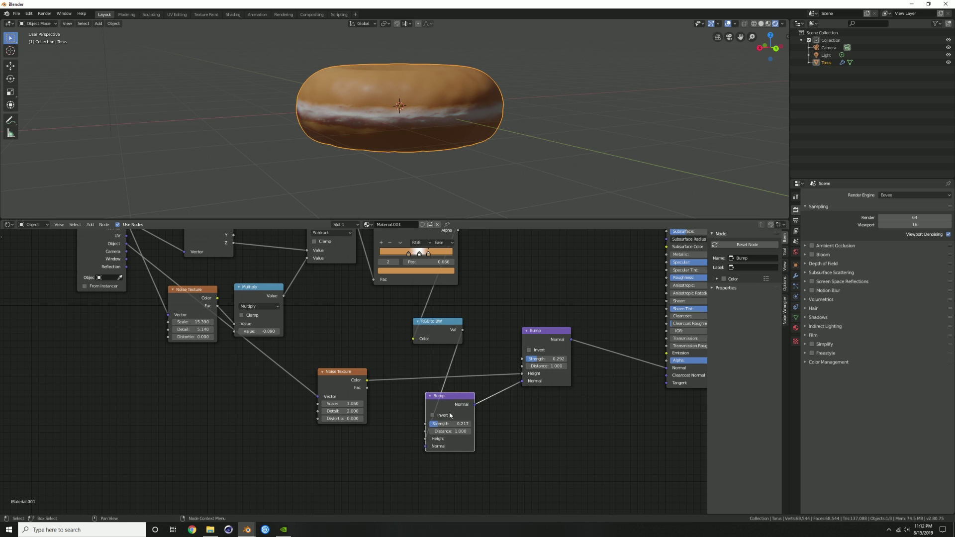
Enable Invert on the first Bump node and inspect the donut's light band.
key(Home)
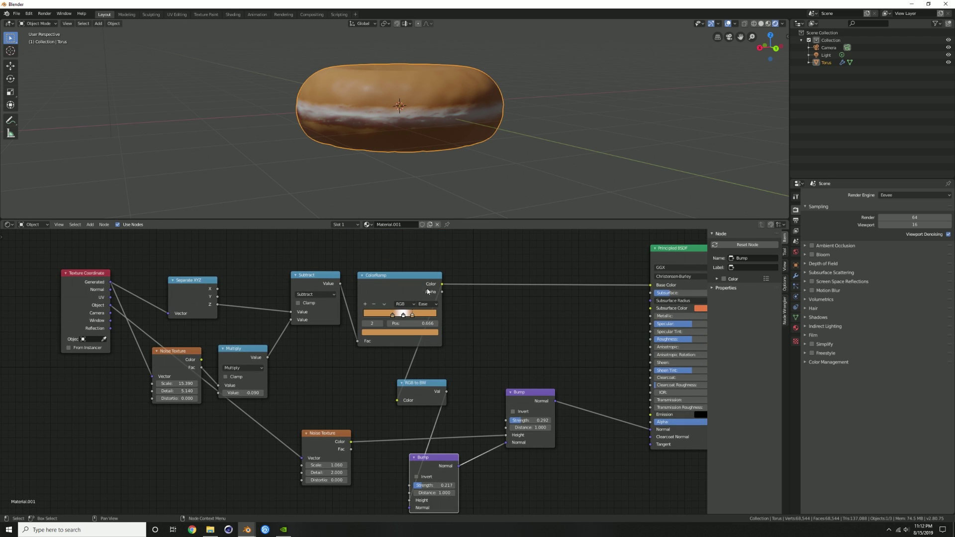
middle_drag(424, 459, 455, 359)
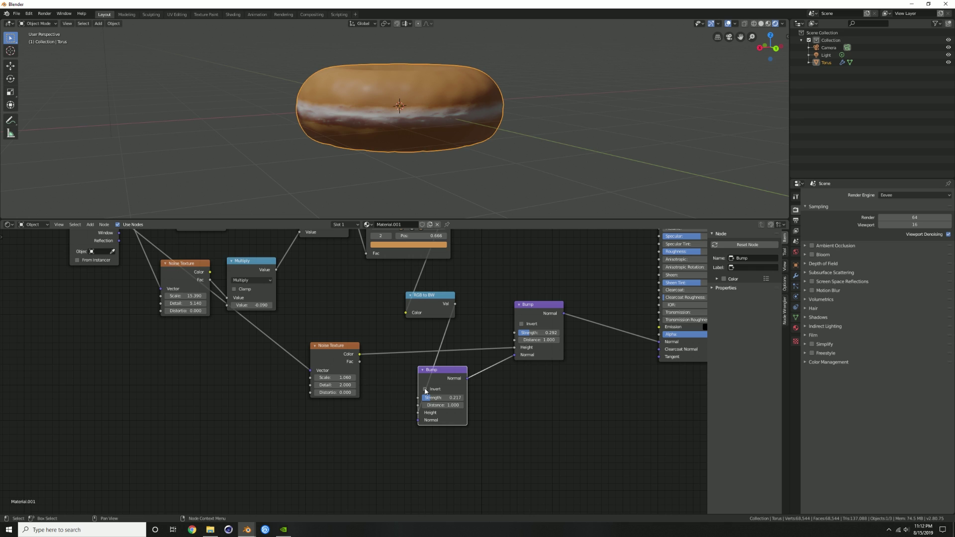
click(425, 389)
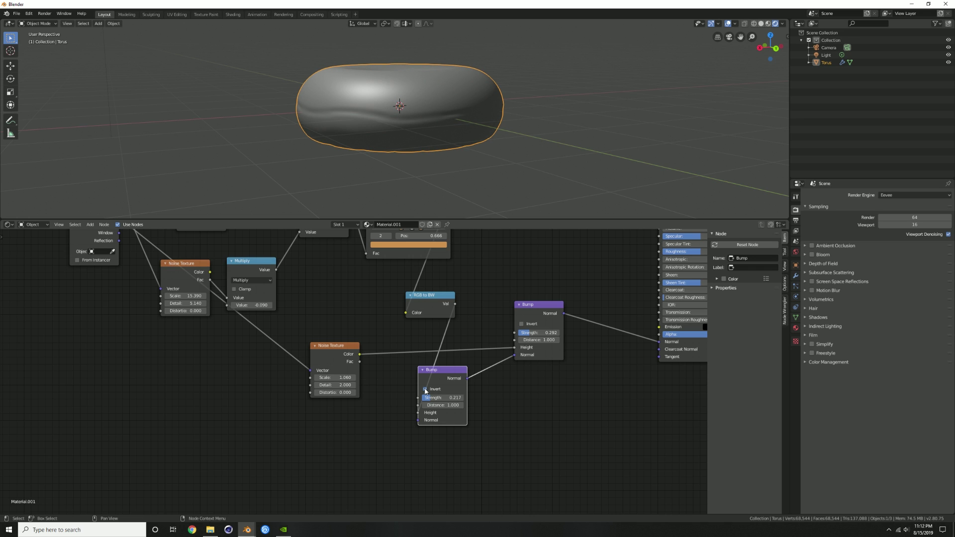
middle_drag(418, 177, 418, 133)
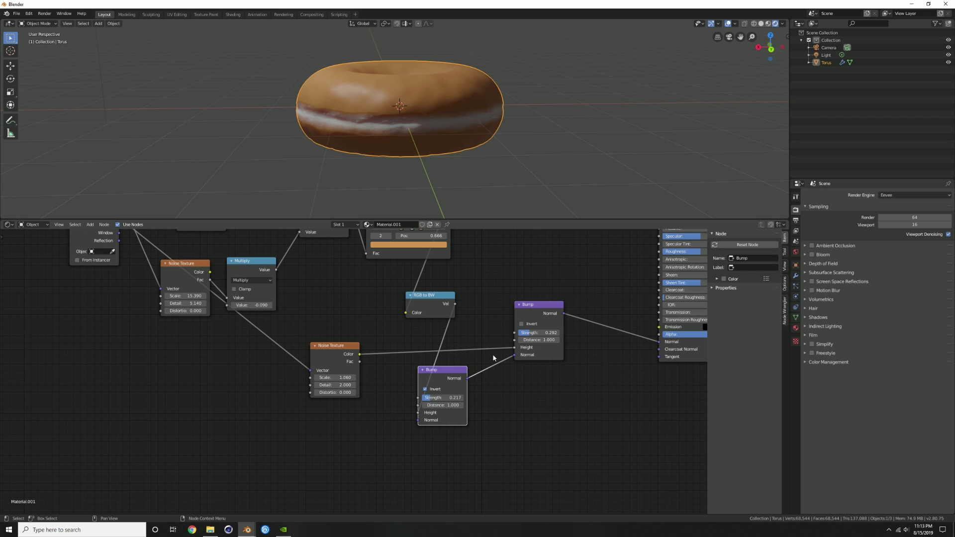
Adjust the inverted Bump's distance, settling on 0.16.
drag(443, 405, 420, 405)
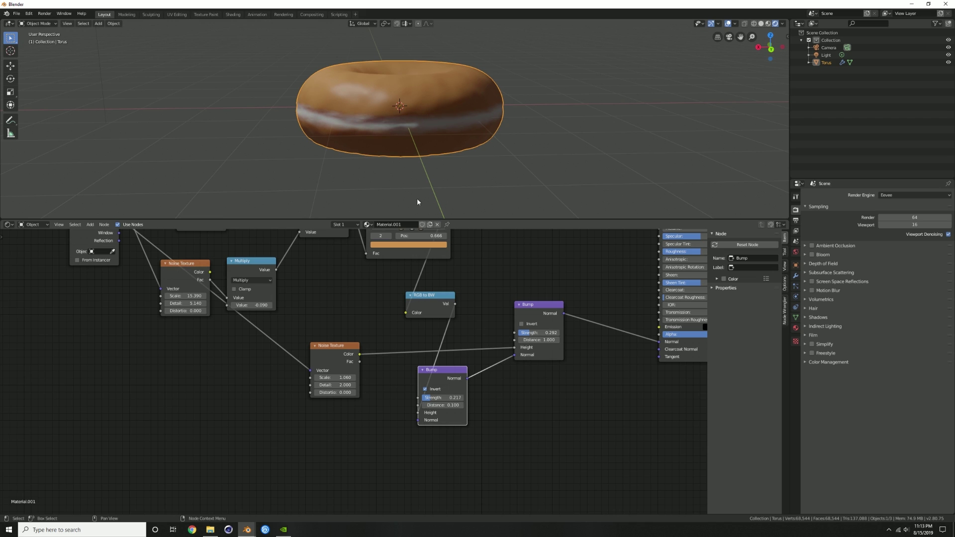
click(442, 405)
text(3)
key(Return)
middle_drag(447, 138, 438, 112)
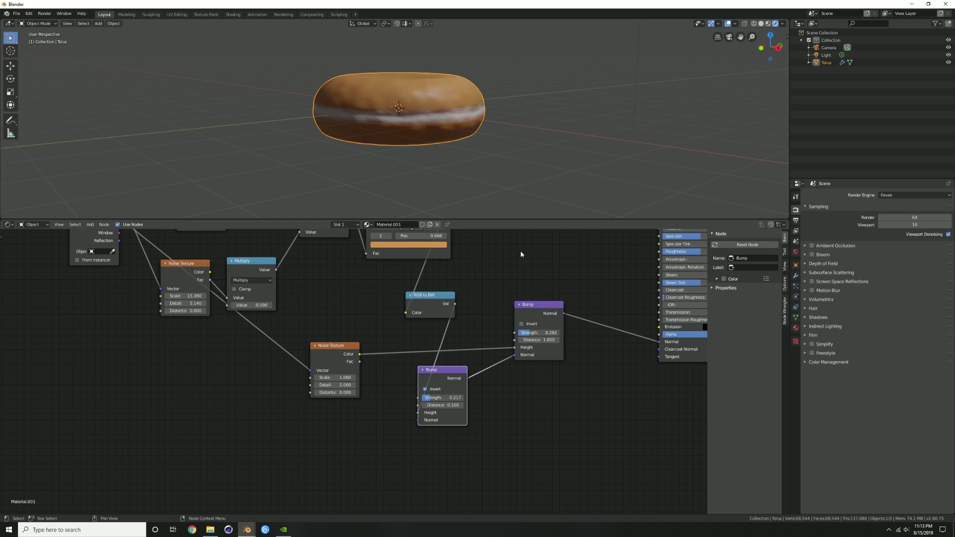
Lower the Principled BSDF's roughness to about 0.255 and nudge the lower Noise Texture node slightly up and right.
scroll(520, 254, down, 1)
middle_drag(467, 89, 458, 112)
middle_drag(568, 265, 475, 367)
mouse_move(578, 360)
mouse_down()
mouse_move(547, 361)
mouse_move(565, 361)
mouse_up()
middle_drag(456, 376, 501, 317)
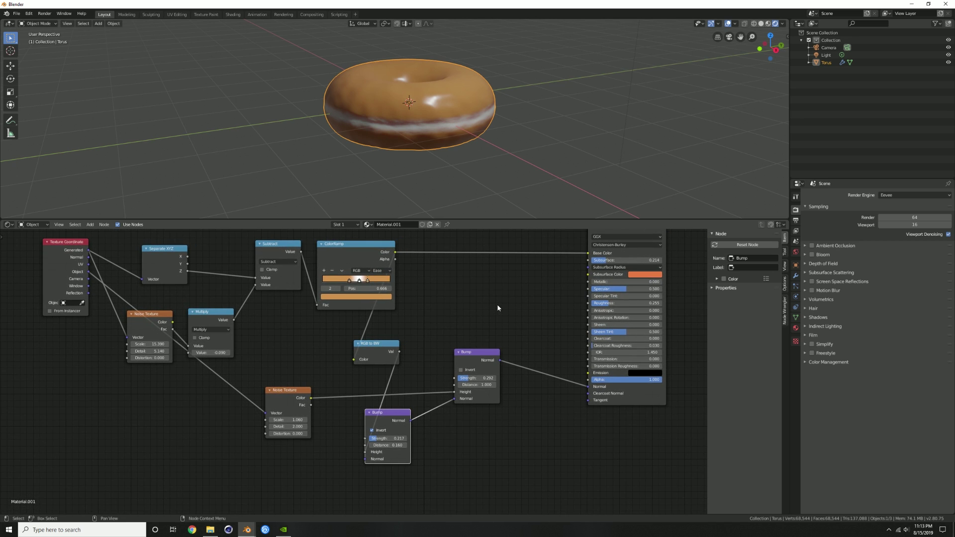
drag(296, 392, 301, 388)
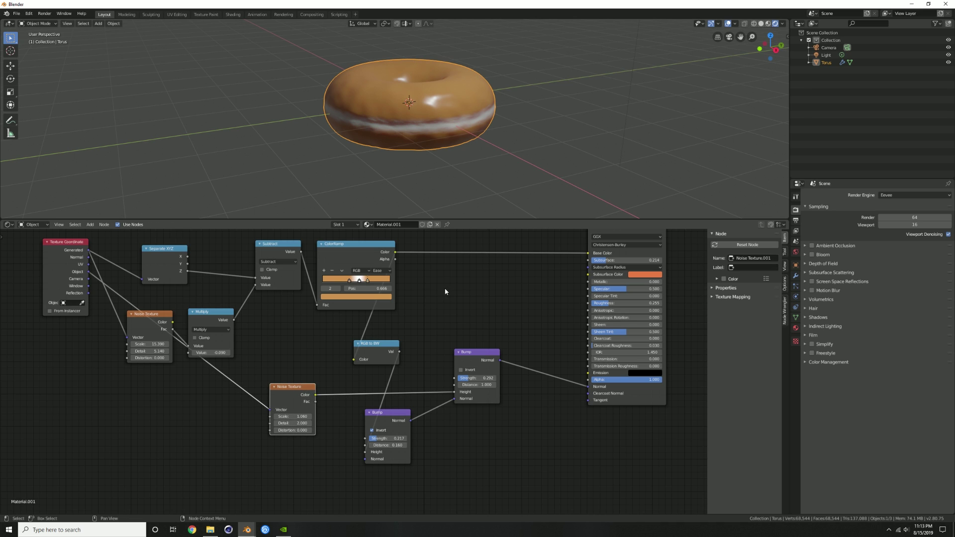
click(352, 253)
key(shift+d)
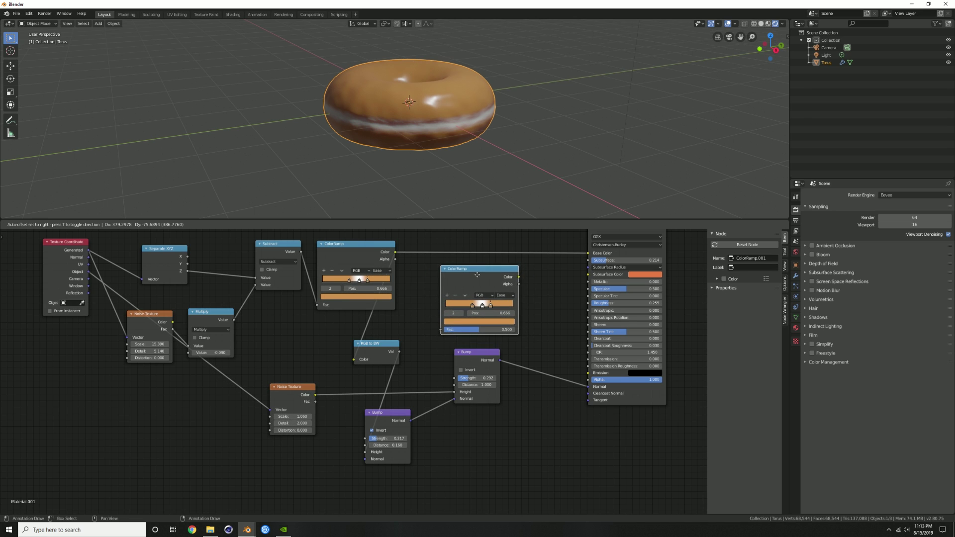
right_click(470, 272)
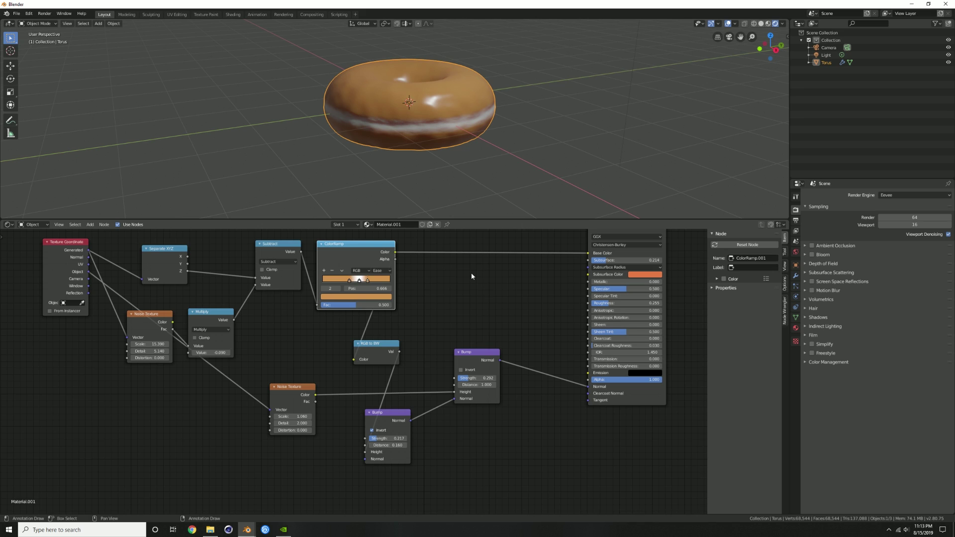
Add a new ColorRamp node, feed it the lower Noise Texture's Color, and link its Color to the Principled BSDF's Roughness.
key(shift+a)
click(472, 274)
text(ra)
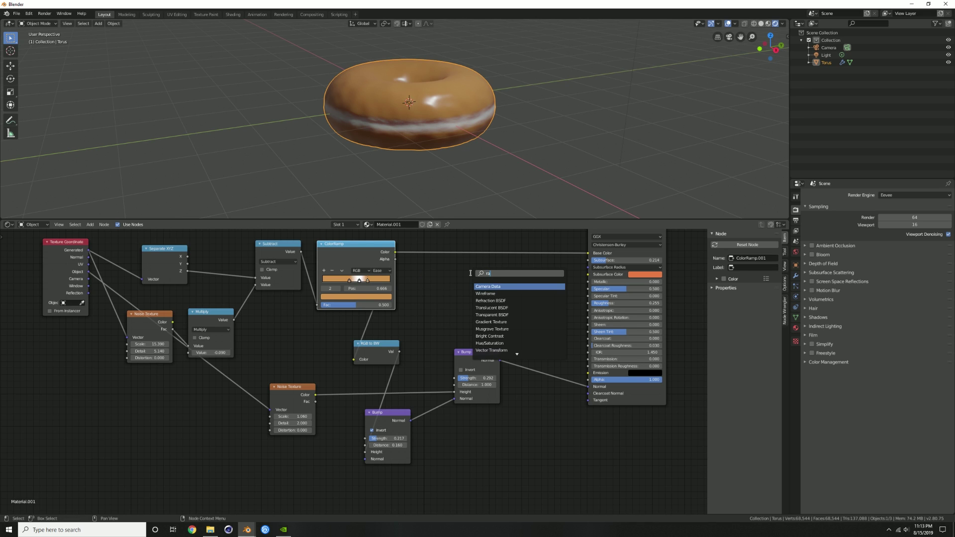
text(mp)
key(Return)
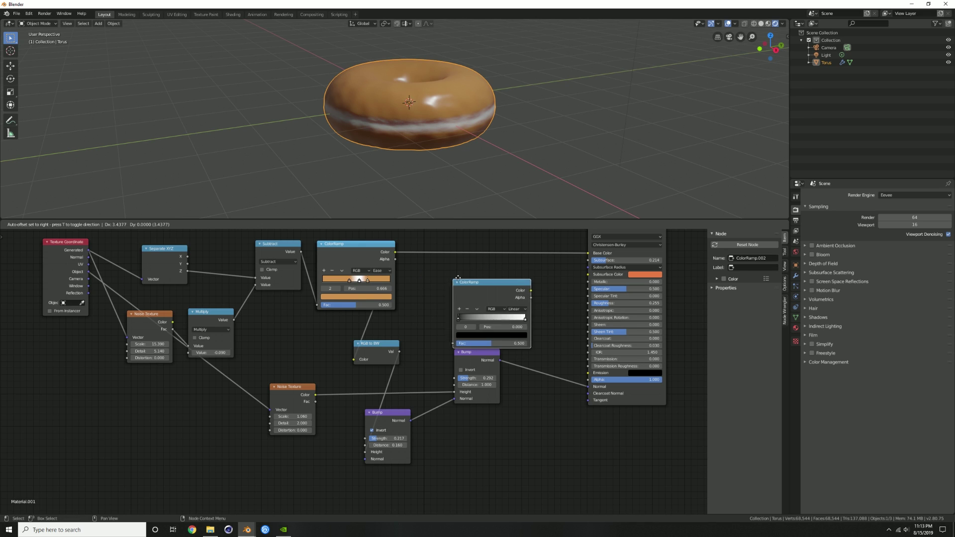
click(422, 287)
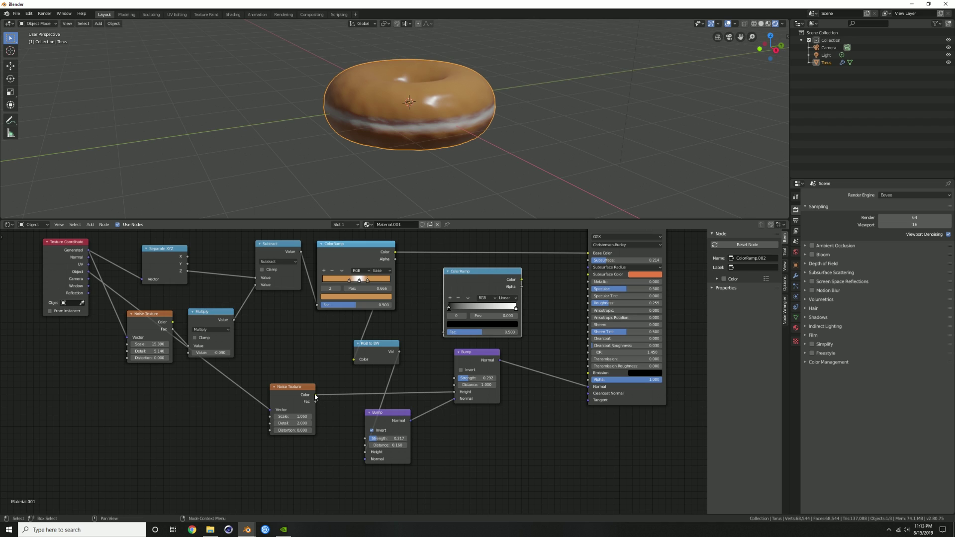
drag(315, 396, 443, 333)
drag(521, 280, 588, 303)
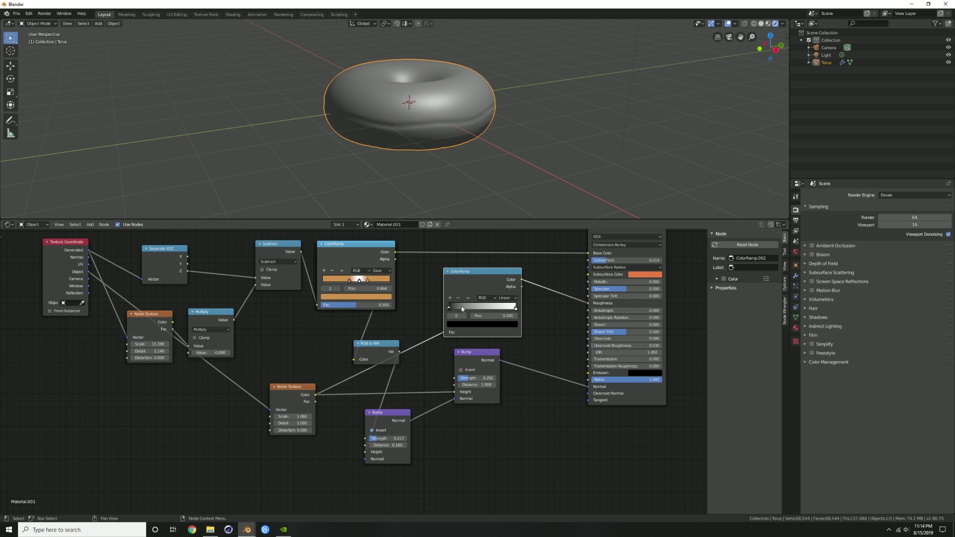
Tighten the roughness ColorRamp by moving its white stop inward and its black stop to 0.441, and lighten the black stop to gray.
mouse_move(452, 309)
mouse_down()
mouse_move(513, 310)
mouse_move(456, 309)
mouse_move(480, 308)
mouse_up()
middle_drag(437, 102, 439, 123)
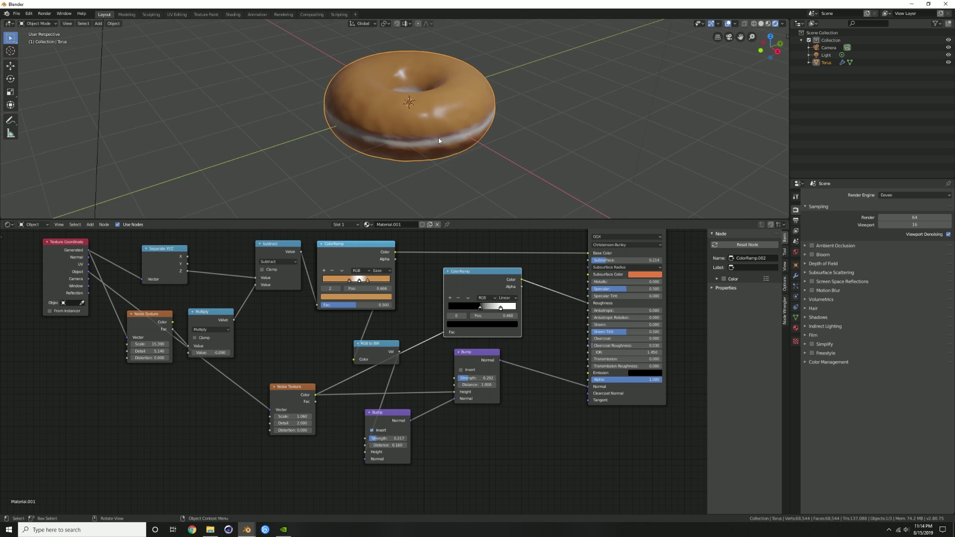
mouse_move(477, 311)
mouse_down()
mouse_move(496, 310)
mouse_move(481, 310)
mouse_up()
middle_drag(445, 136, 473, 185)
click(465, 324)
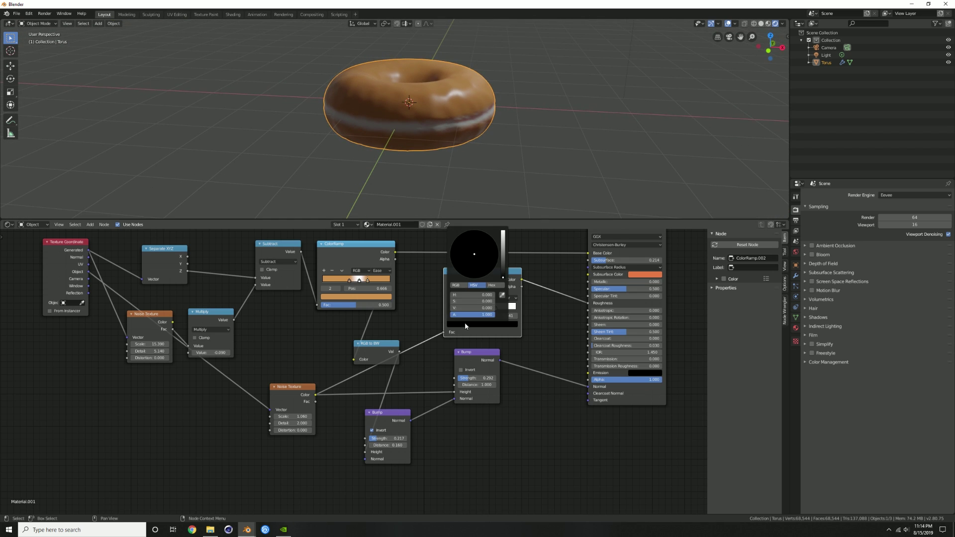
mouse_move(502, 273)
mouse_down()
mouse_move(502, 235)
mouse_move(502, 260)
mouse_up()
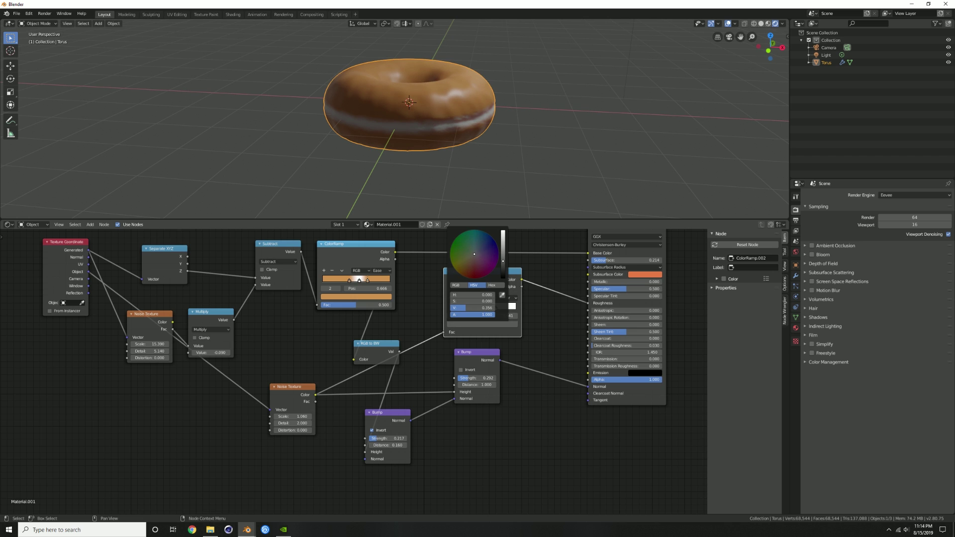
Enable Screen Space Reflections and Ambient Occlusion, set shadows to VSM with High Bitdepth and Soft Shadows, and set viewport samples to 64.
middle_drag(427, 119, 492, 49)
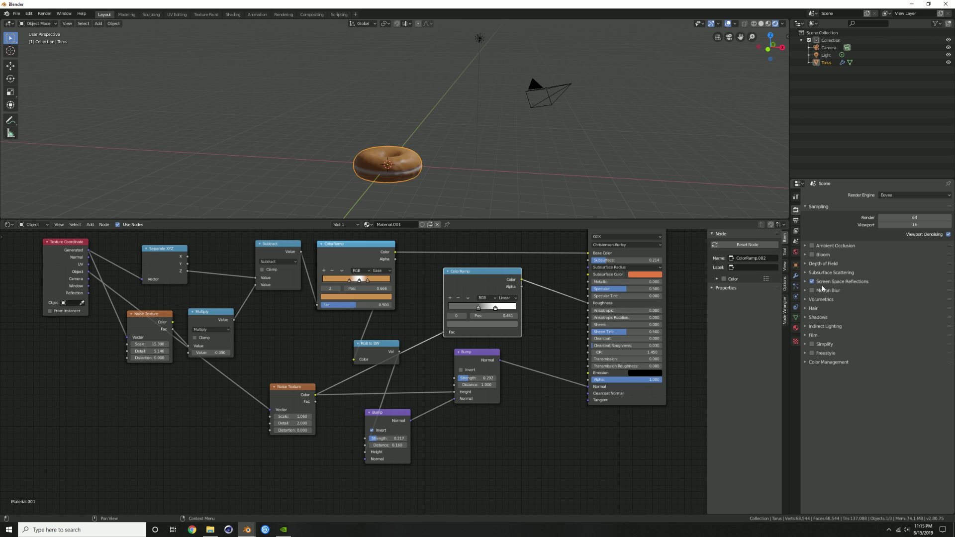
click(804, 320)
click(890, 329)
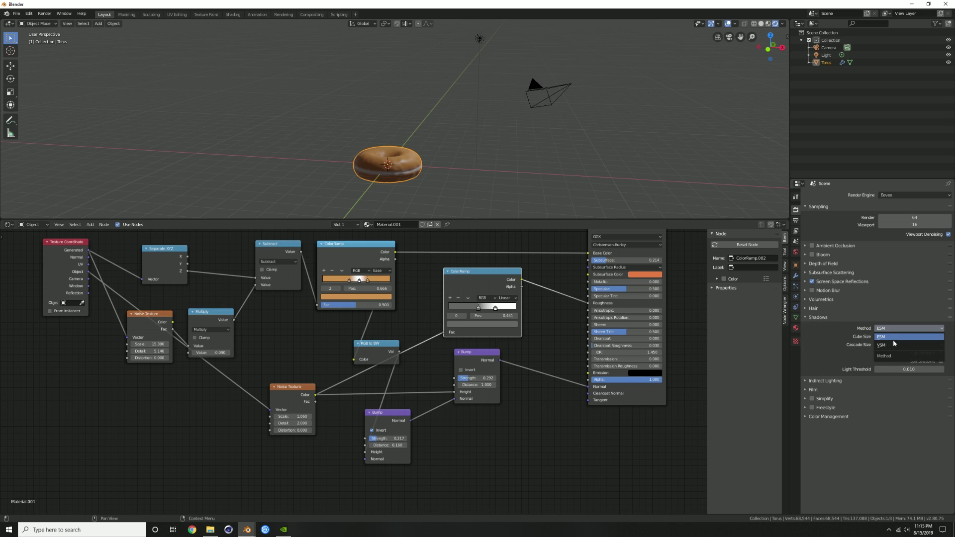
click(892, 345)
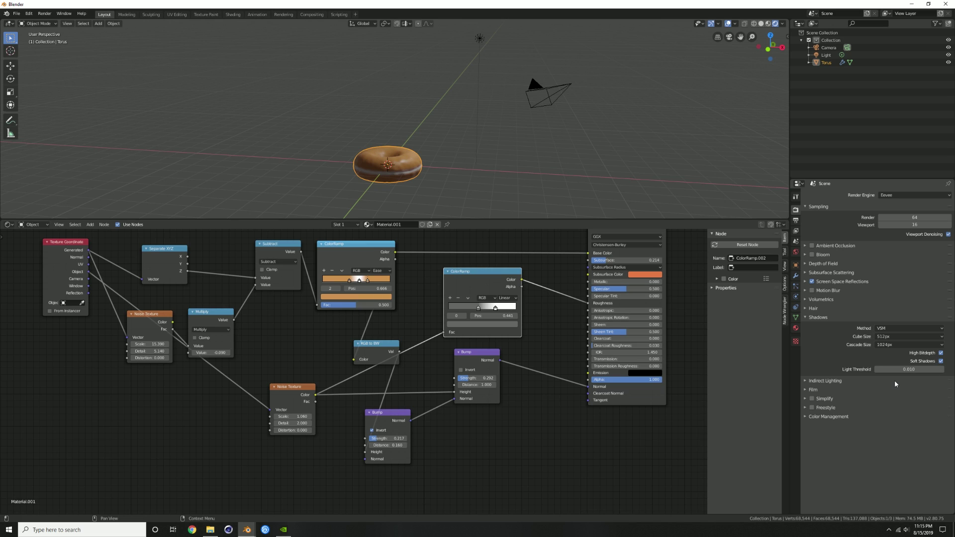
click(811, 246)
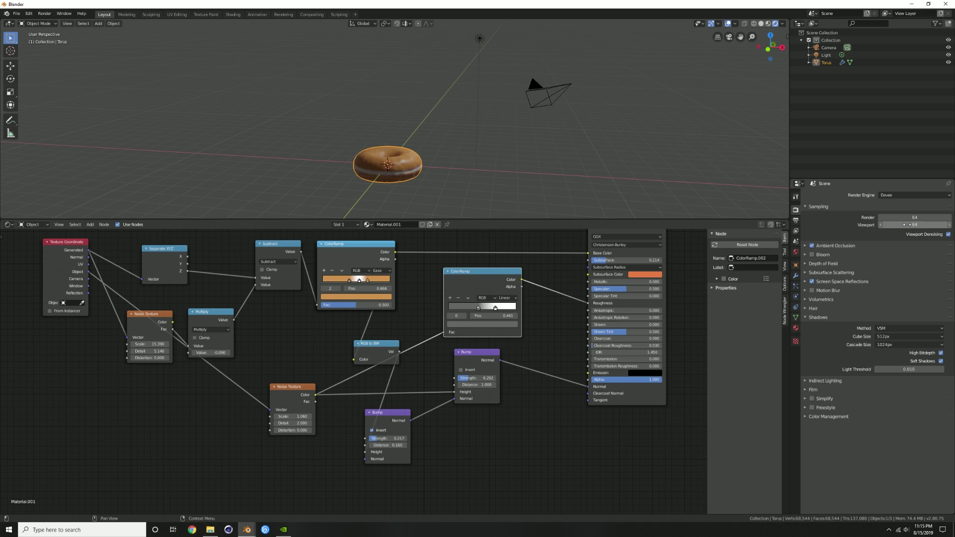
Replace the scene's existing light with a new area light.
shift+middle_drag(480, 117, 507, 102)
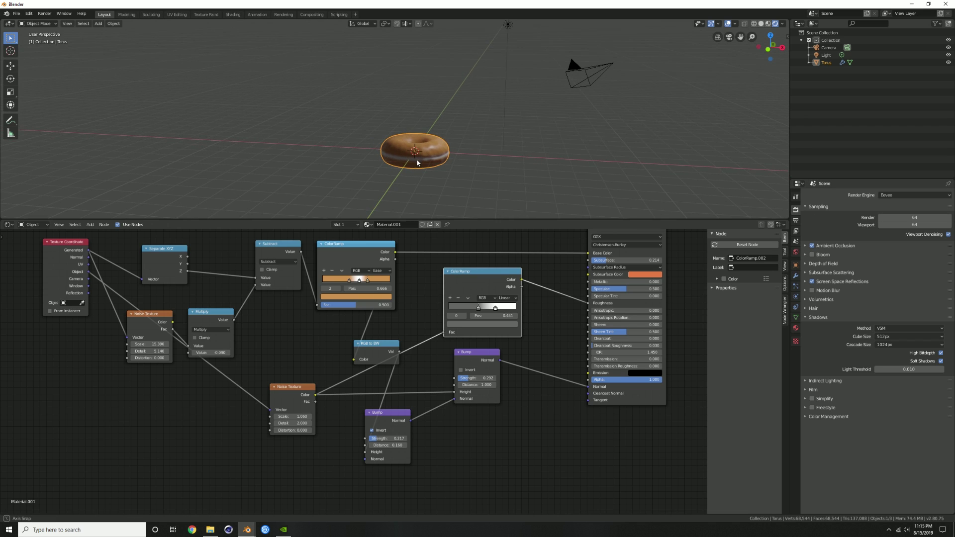
click(507, 24)
key(Delete)
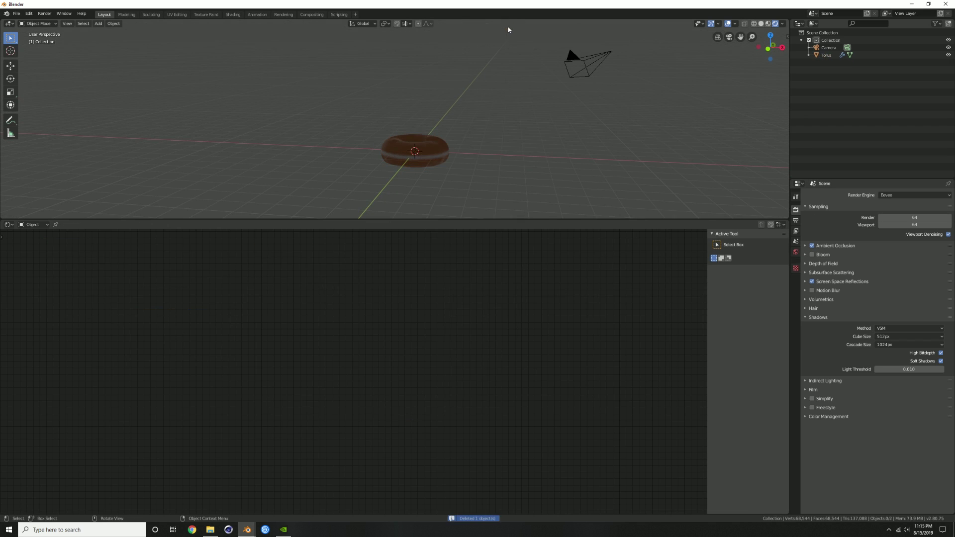
key(shift+a)
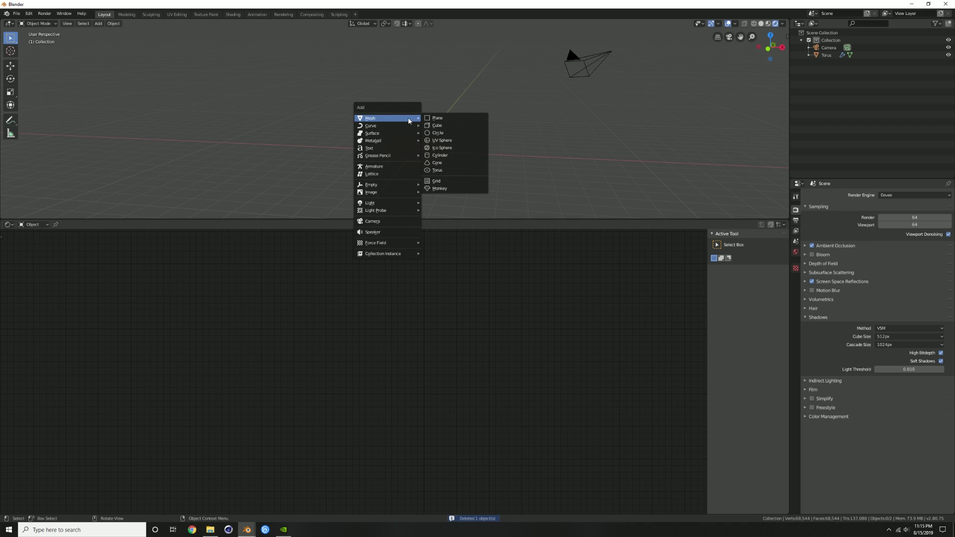
mouse_move(393, 203)
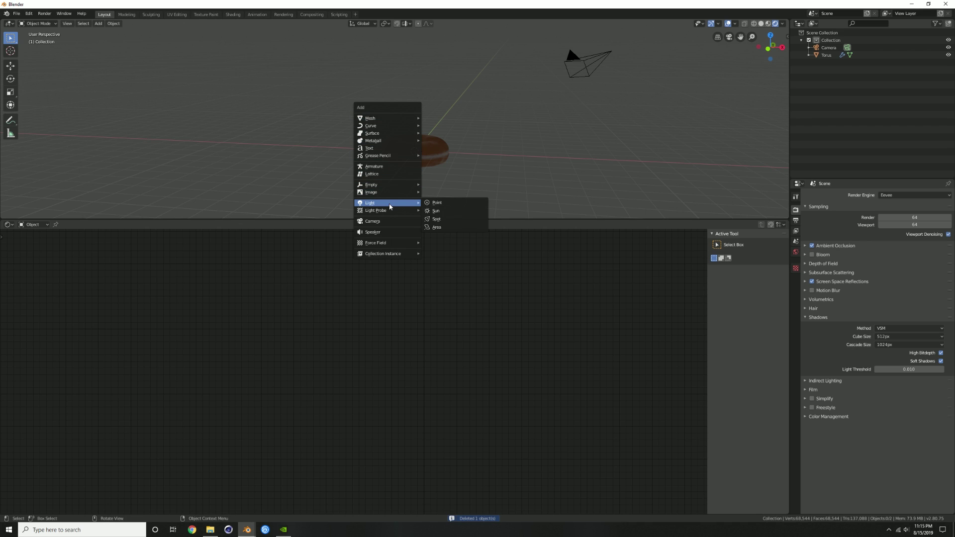
click(444, 228)
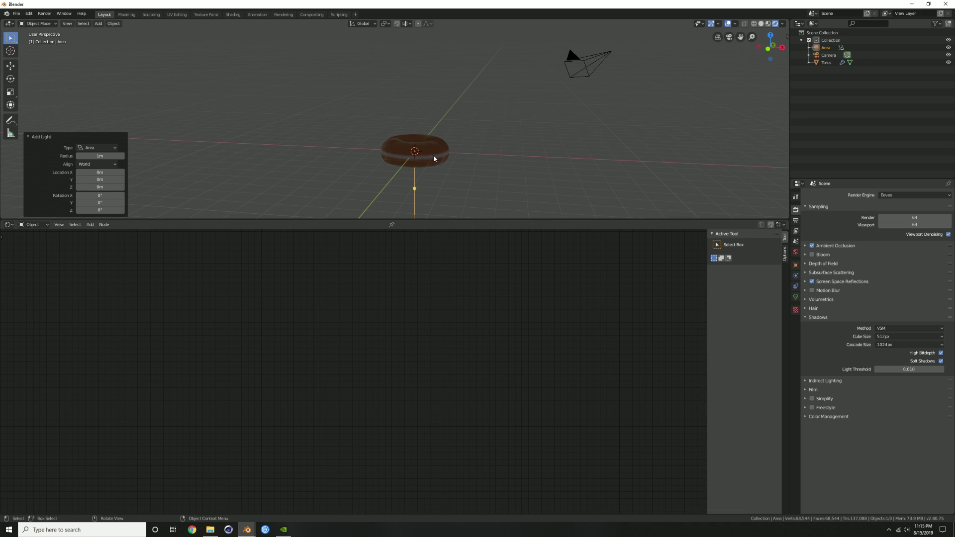
Scale the area light up by about 5.55 and raise it above the donut.
key(s)
click(582, 164)
key(g)
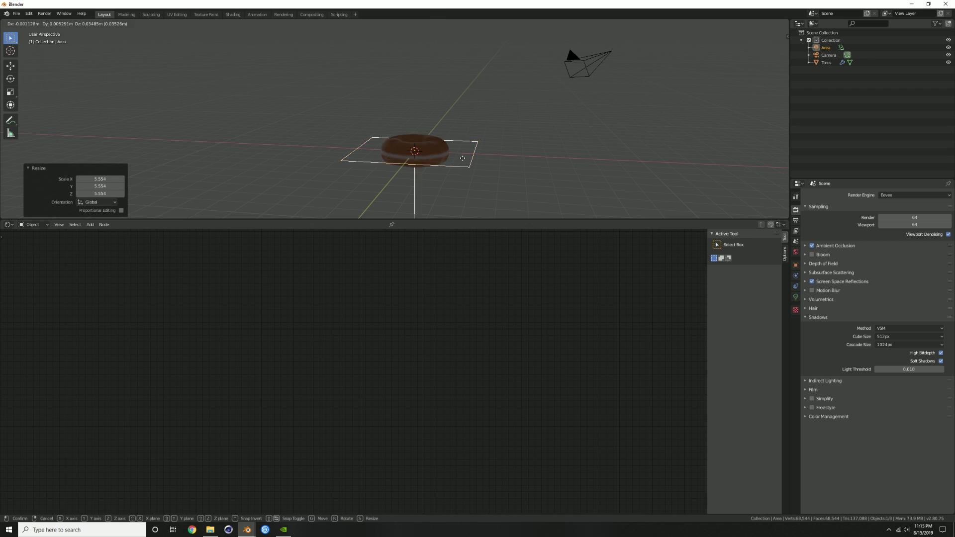
click(467, 78)
Move the area light sideways along X and rotate it about 52.5° around Y to face the donut.
key(g)
key(x)
click(596, 120)
key(r)
key(y)
click(597, 77)
middle_drag(599, 76, 522, 142)
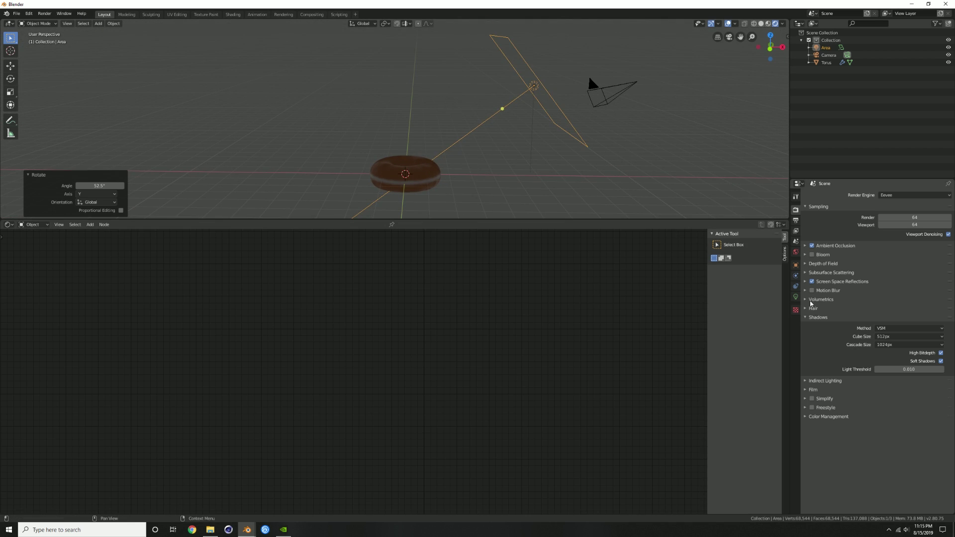
Add a Damped Track constraint to the area light targeting the Torus along -Z, and test the tracking by moving the light.
click(795, 285)
click(871, 196)
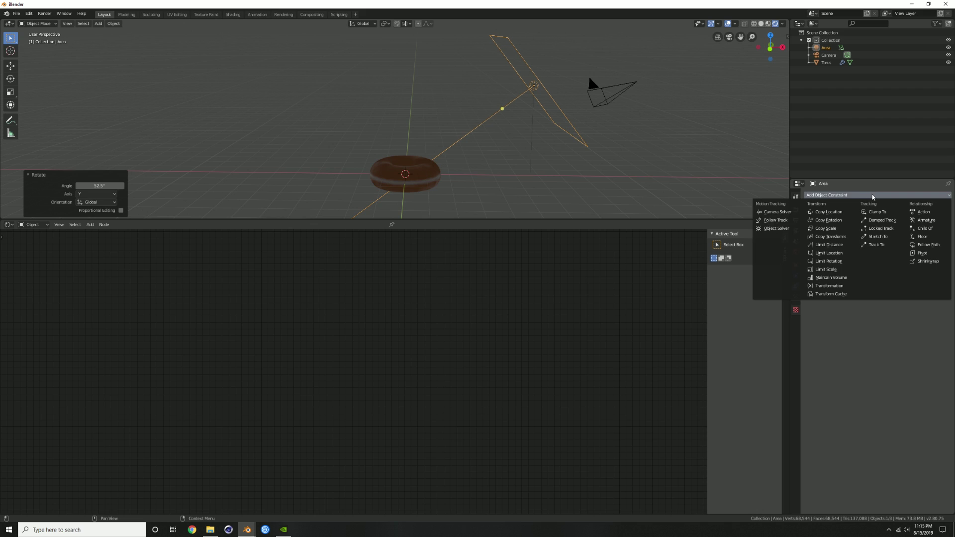
click(882, 220)
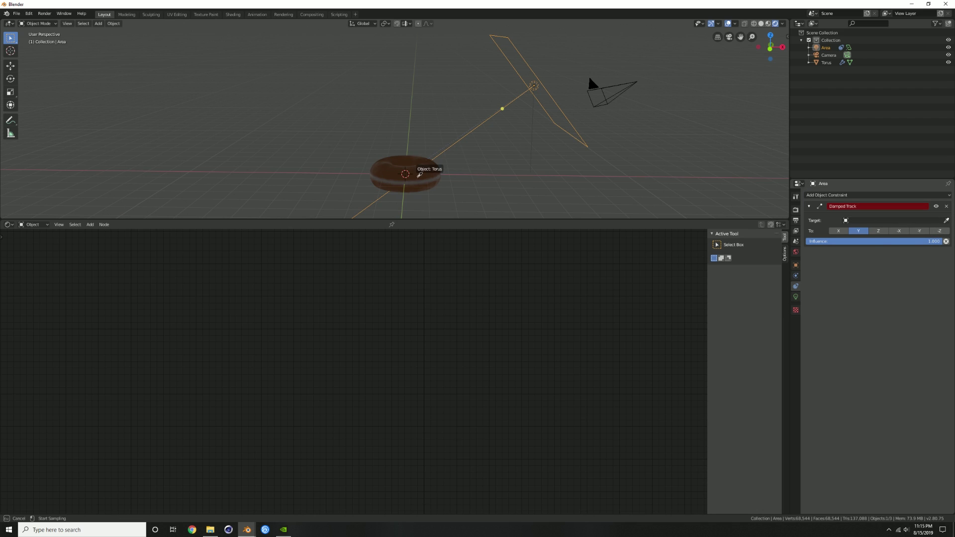
click(420, 175)
click(939, 241)
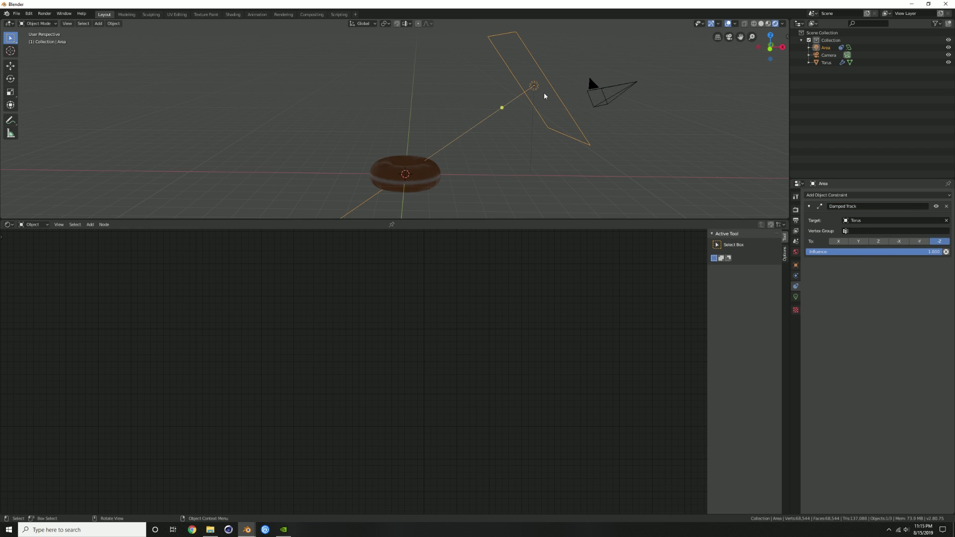
key(g)
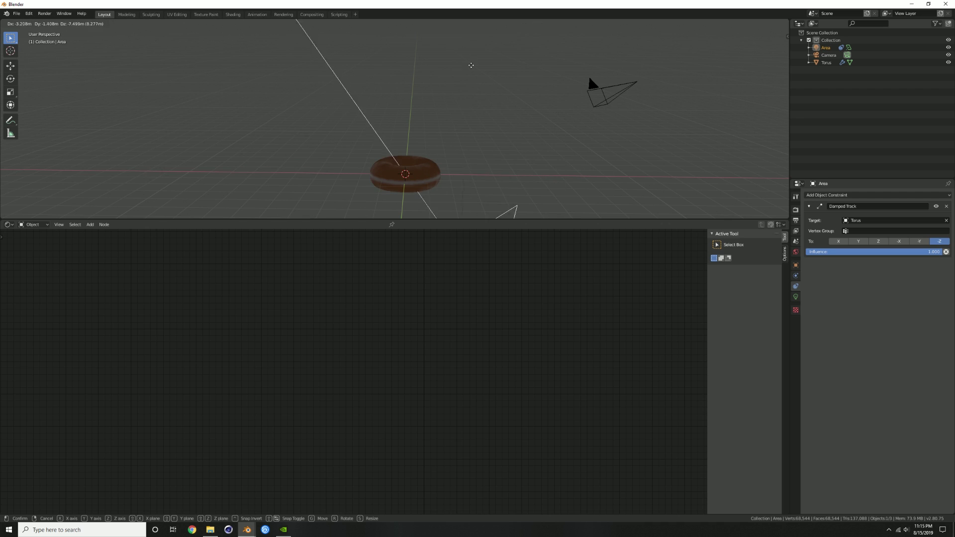
click(546, 92)
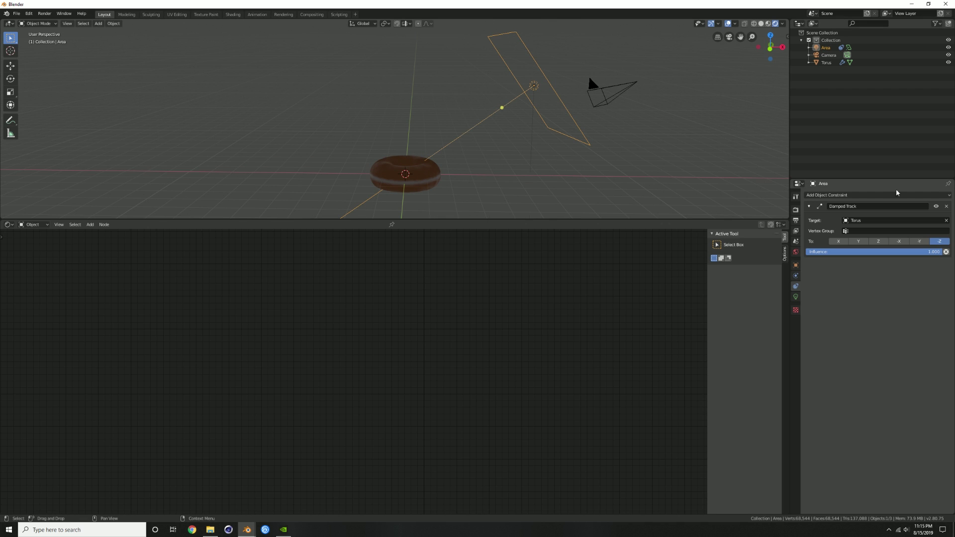
Set the area light's power to 1000 W and give it a pale warm color.
click(795, 297)
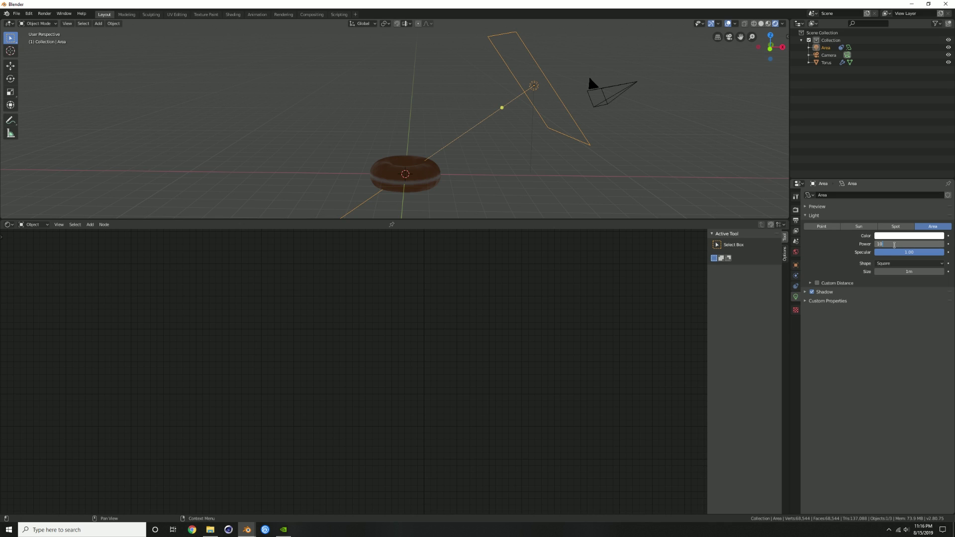
click(894, 245)
text(1000)
key(Return)
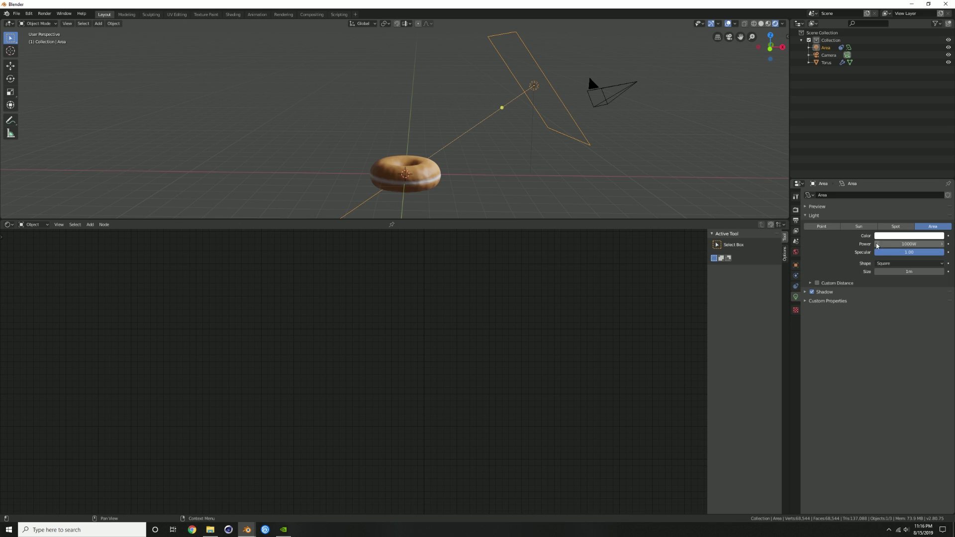
click(904, 237)
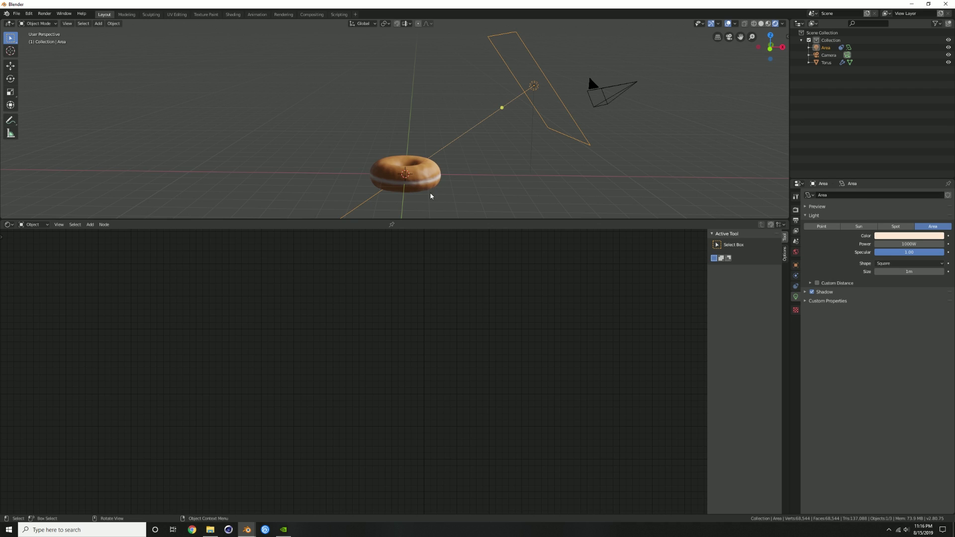
Add a plane, scale it by about 10.5, and lower it along Z to the underside of the donut.
key(shift+a)
mouse_move(398, 93)
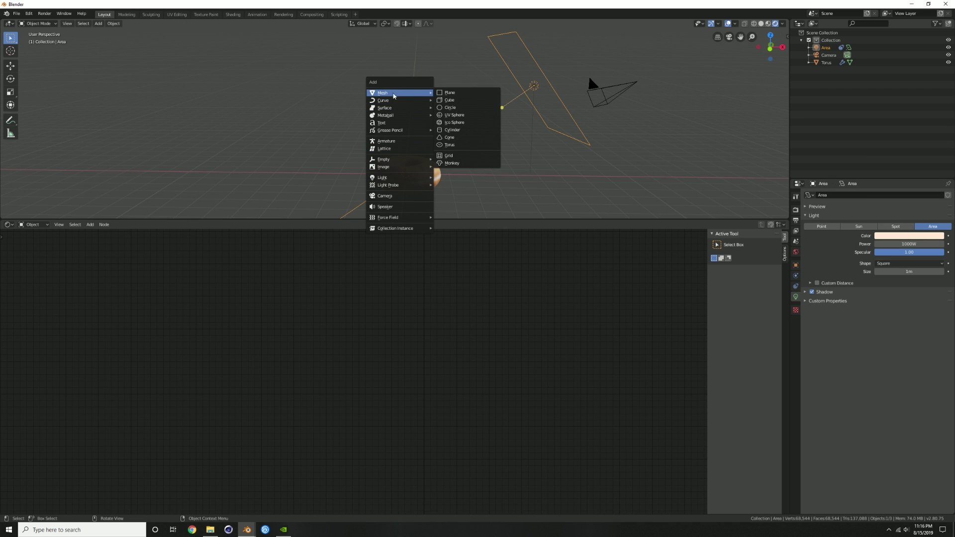
click(454, 97)
key(s)
click(589, 142)
key(g)
key(z)
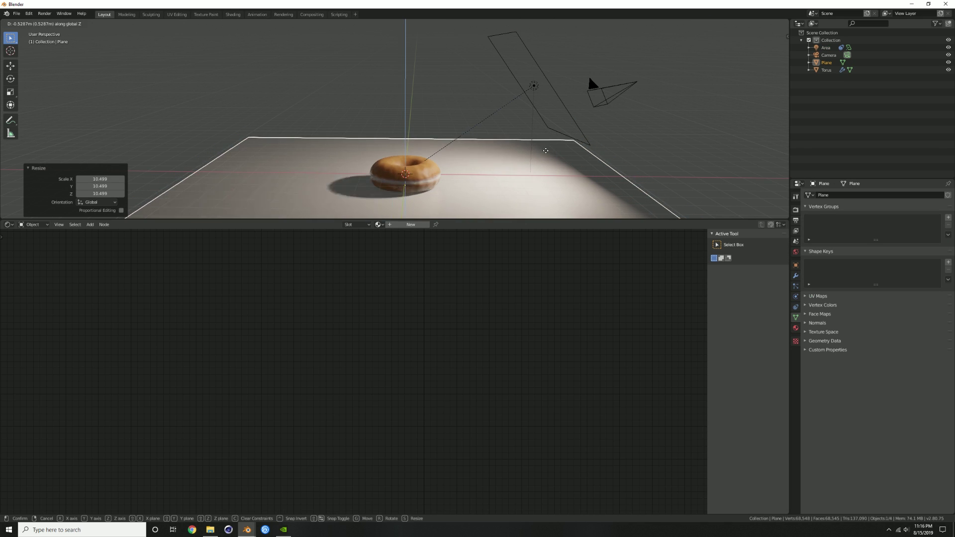
click(546, 154)
Create a new material for the ground plane and darken its base color to near black.
middle_drag(546, 154, 458, 134)
click(410, 224)
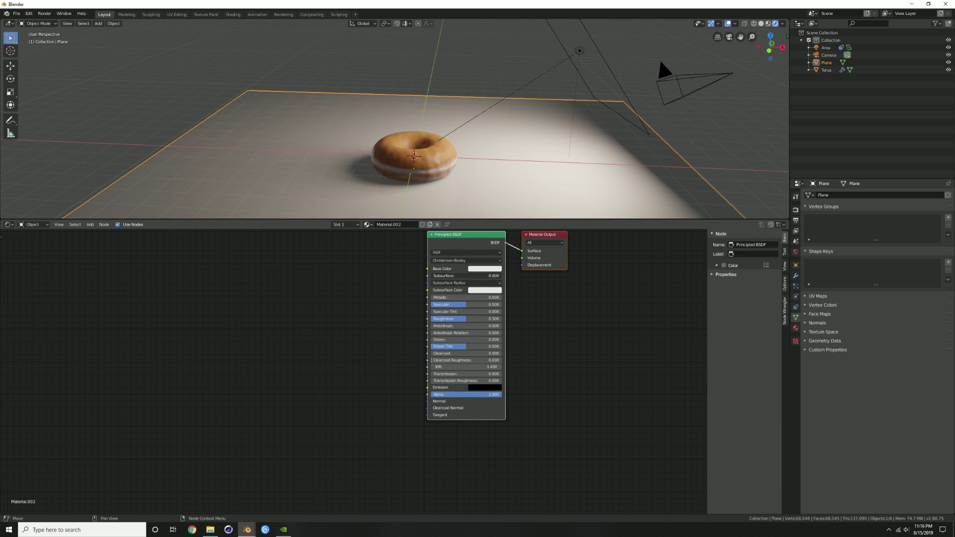
click(475, 270)
click(483, 270)
drag(523, 218, 524, 225)
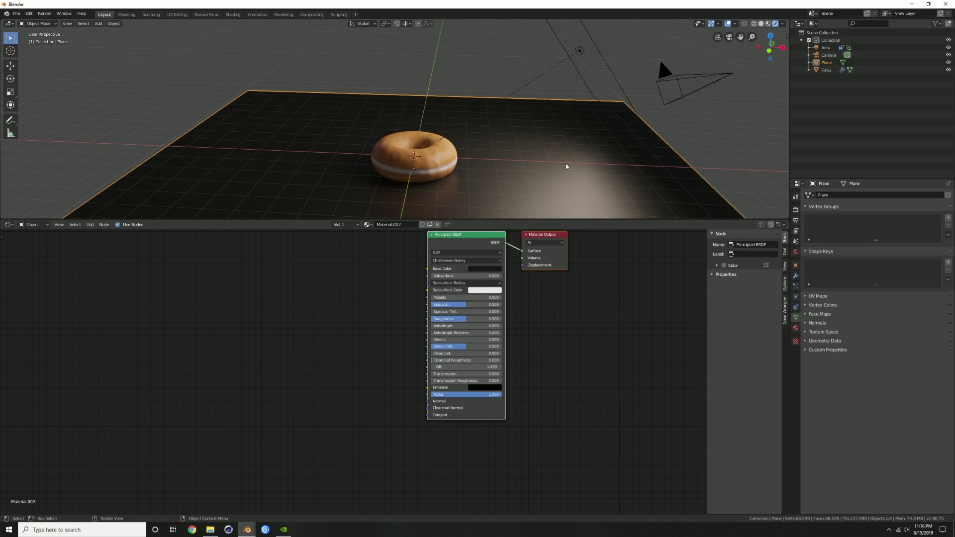
Set the world background color to black.
click(795, 251)
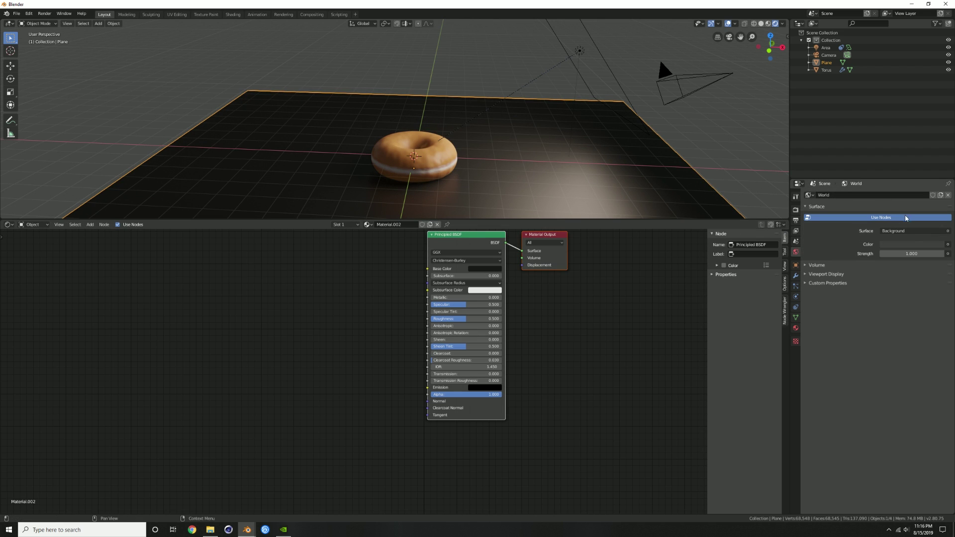
click(907, 244)
drag(938, 185, 939, 195)
Adjust the donut material's subsurface amount slightly and change its subsurface color to a lighter orange.
middle_drag(469, 162, 443, 145)
scroll(435, 157, up, 3)
scroll(467, 150, up, 1)
click(430, 127)
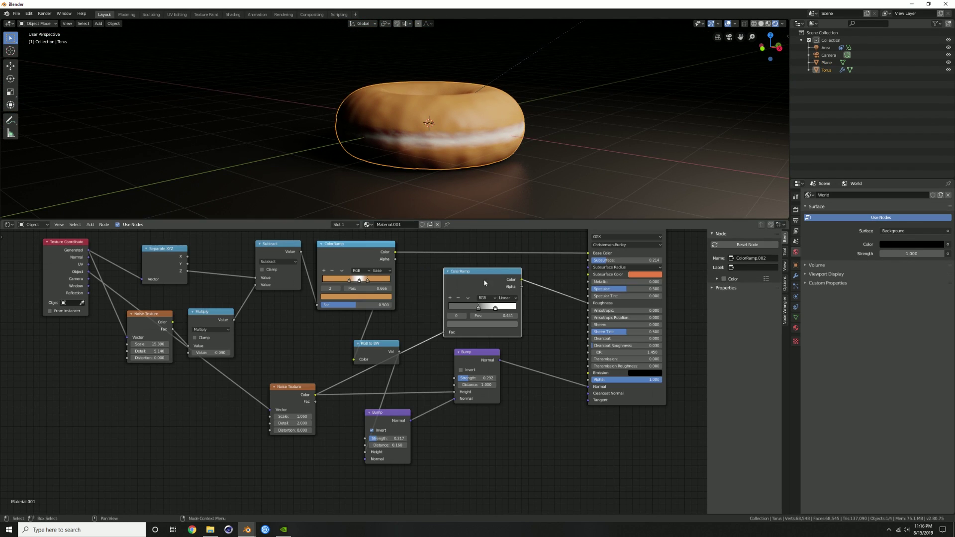
middle_drag(581, 296, 559, 319)
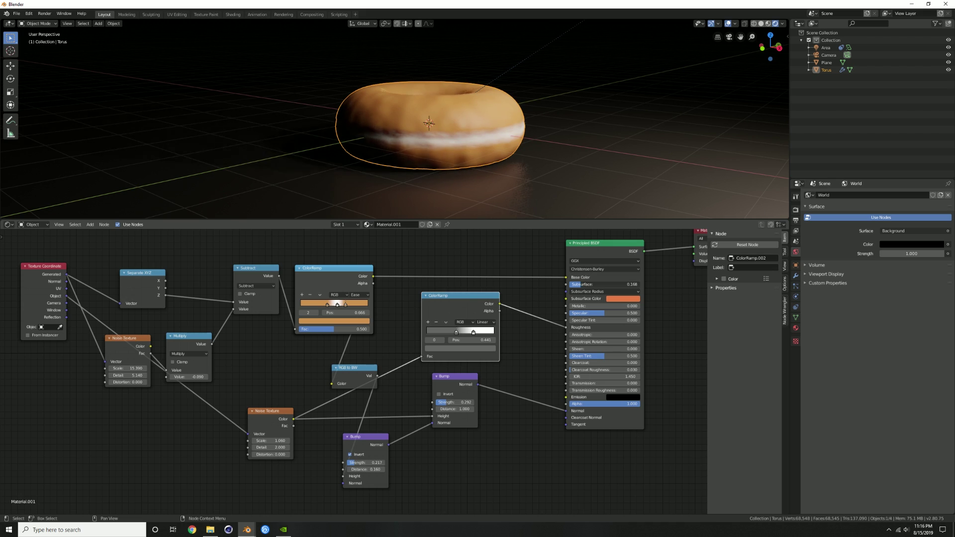
drag(579, 285, 580, 284)
click(622, 299)
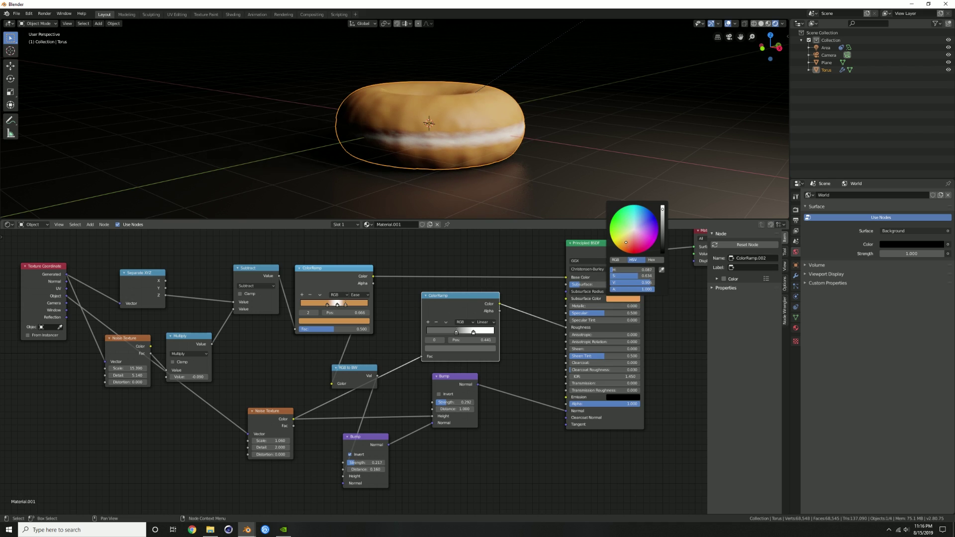
drag(623, 242, 628, 242)
Duplicate the area light and place the copy on the opposite side of the donut, toward the front.
mouse_move(497, 132)
middle_down()
mouse_move(428, 161)
mouse_move(433, 169)
mouse_move(501, 150)
mouse_move(470, 133)
mouse_move(491, 142)
middle_up()
scroll(470, 132, down, 5)
click(482, 138)
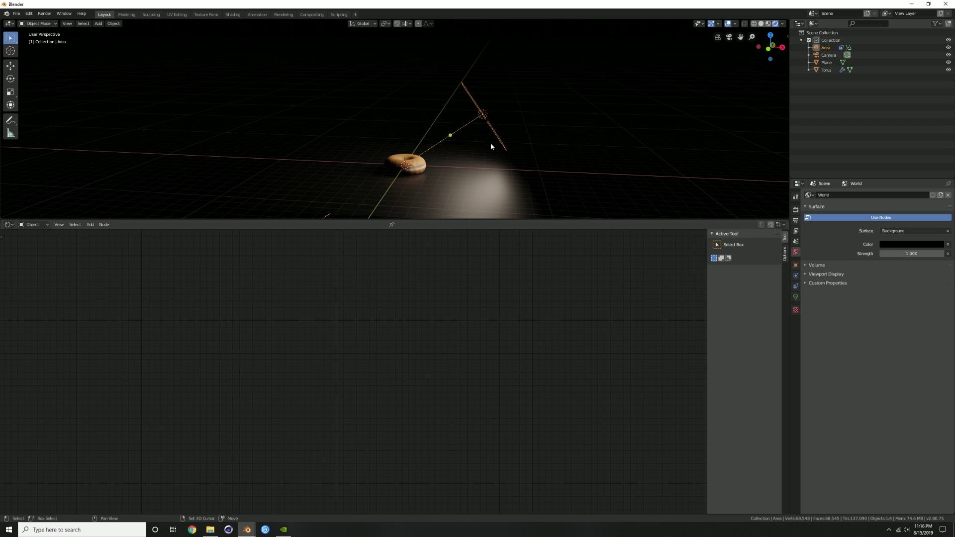
key(shift+d)
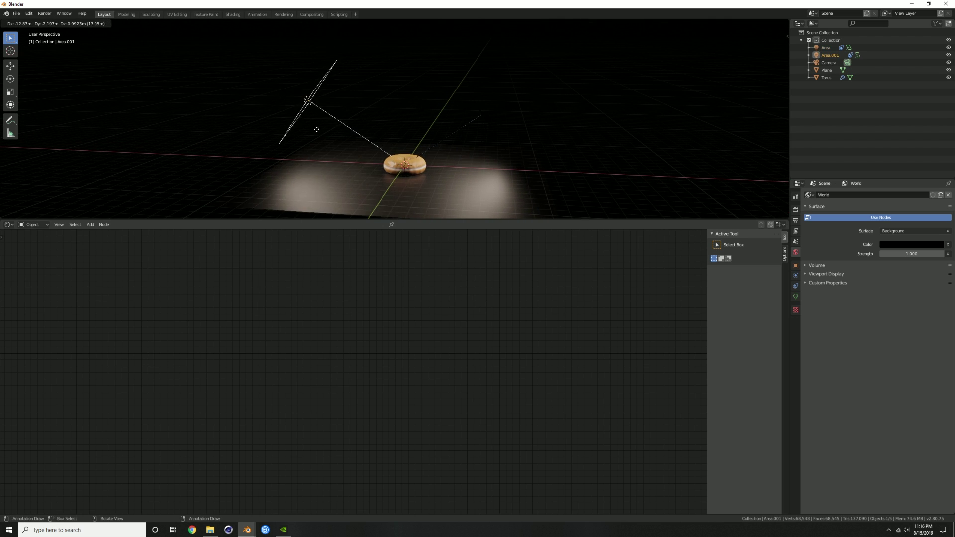
click(316, 127)
middle_drag(389, 111, 388, 151)
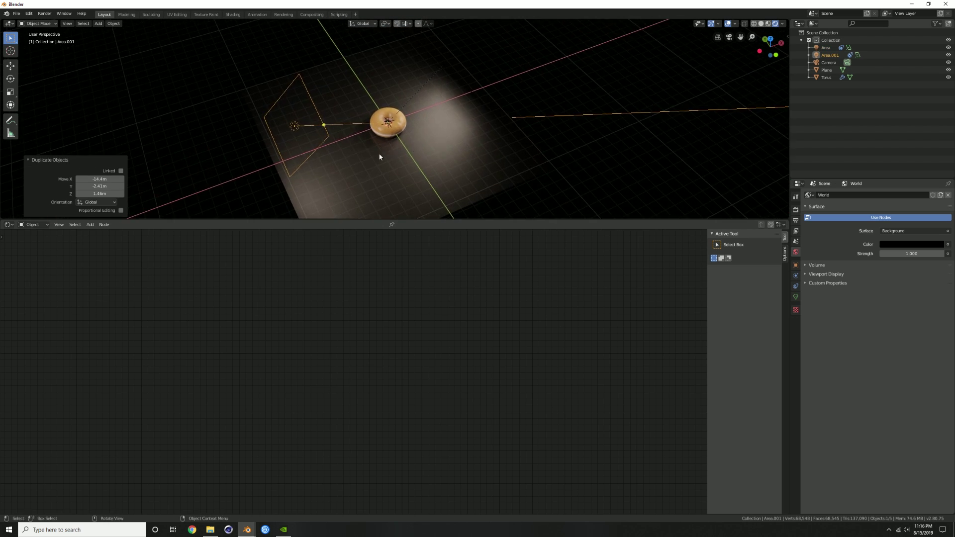
key(g)
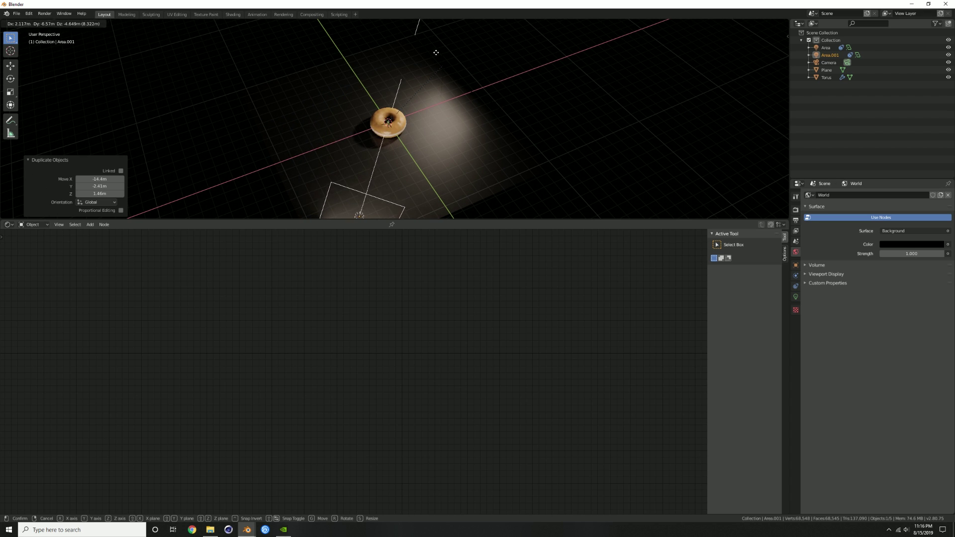
click(428, 46)
In the roughness ColorRamp, move the gray stop to about 0.35 and make it slightly darker.
middle_drag(442, 111, 420, 130)
click(411, 107)
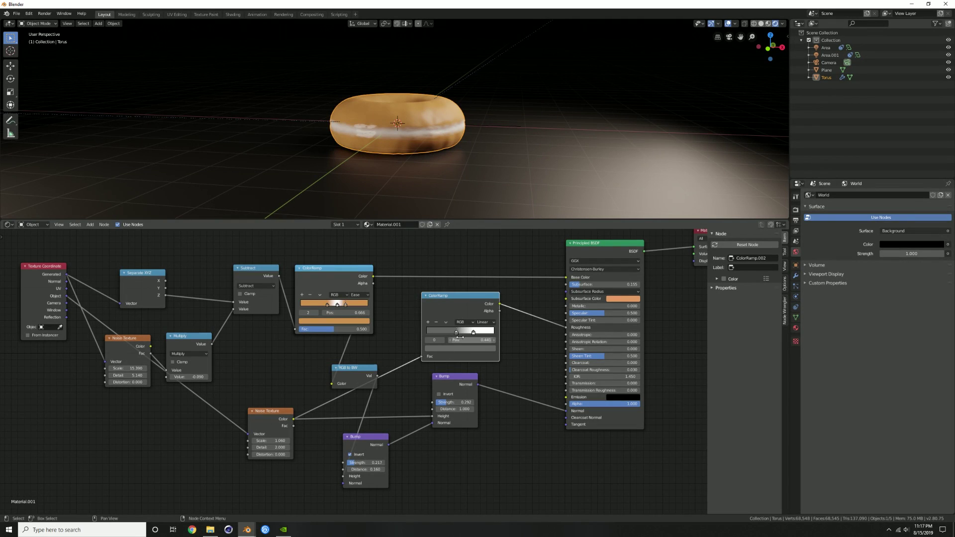
drag(456, 336, 449, 337)
click(446, 349)
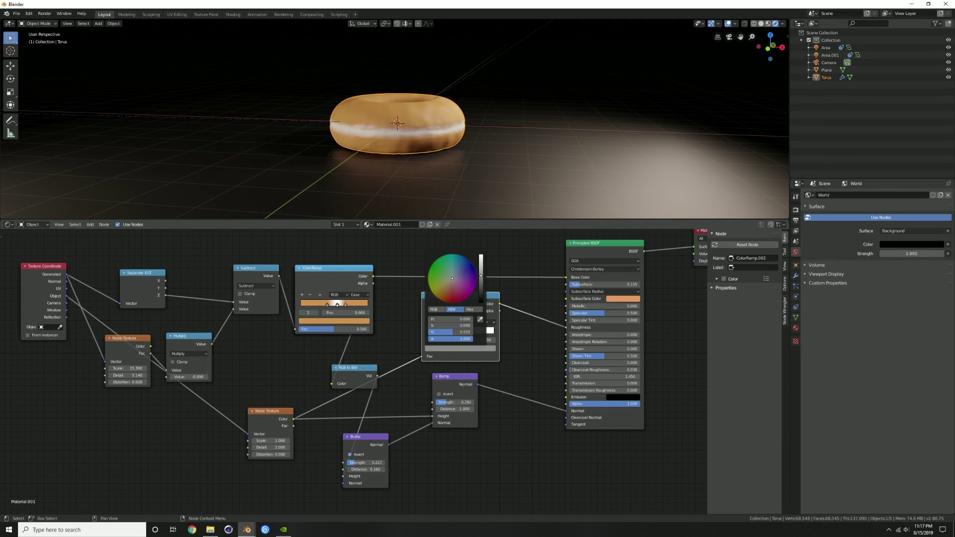
drag(481, 277, 481, 281)
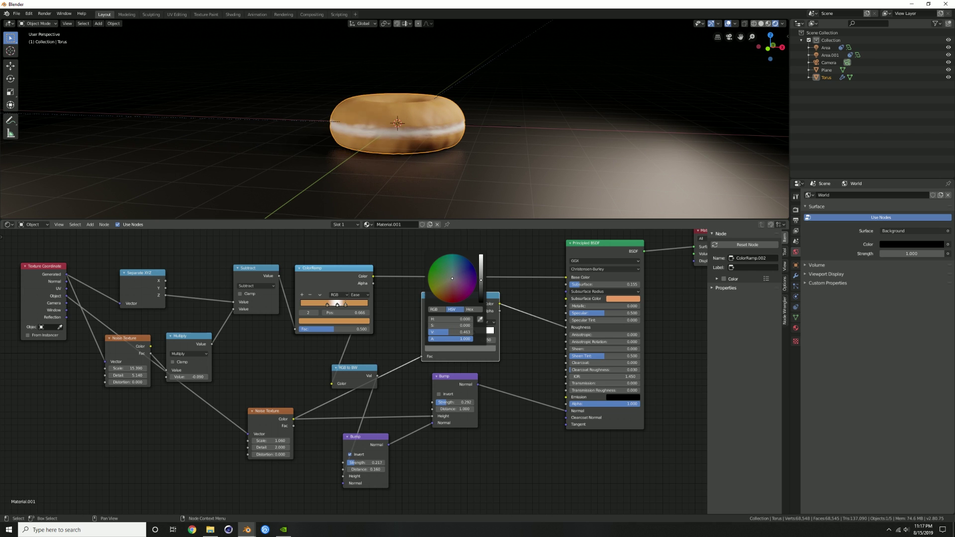
mouse_move(452, 138)
middle_down()
mouse_move(411, 174)
mouse_move(391, 159)
mouse_move(457, 127)
mouse_move(483, 136)
mouse_move(452, 151)
middle_up()
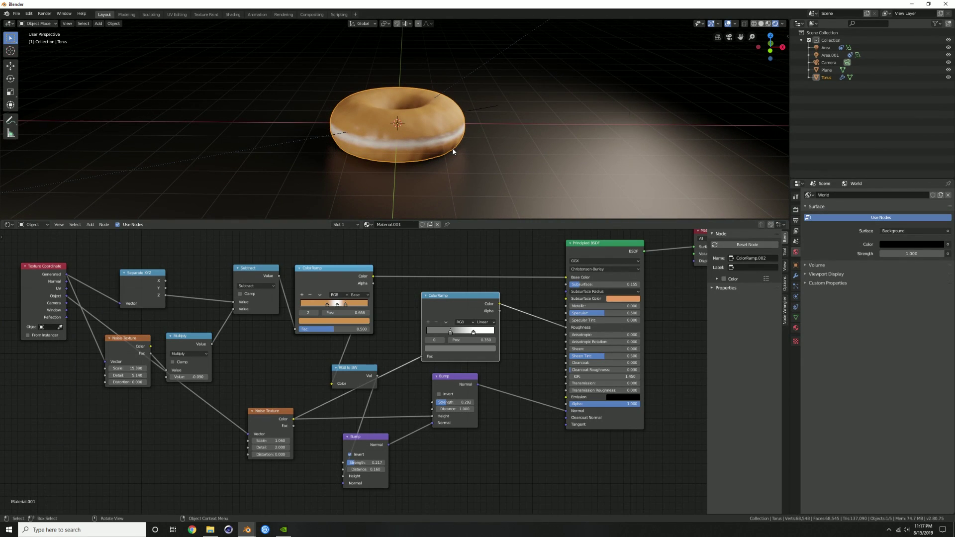
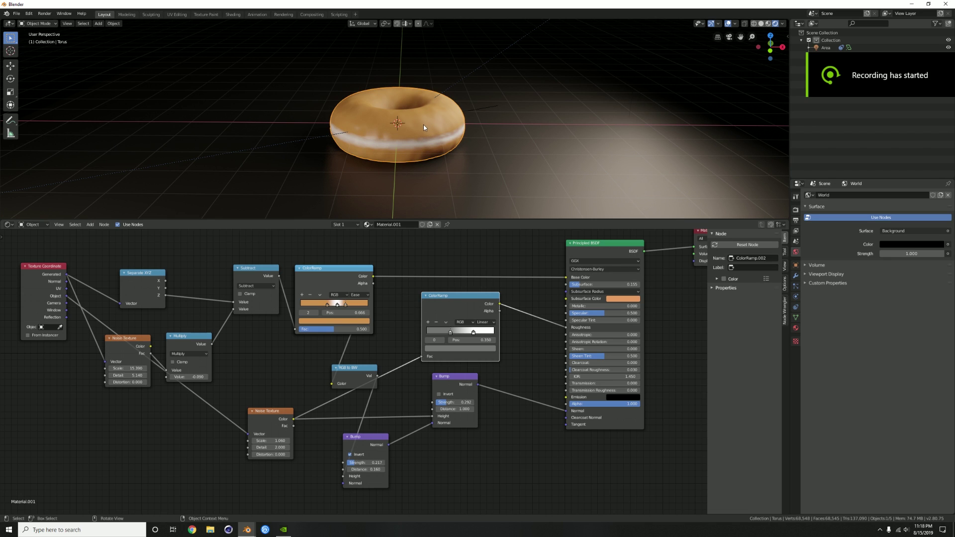
Make the duplicated area light's color nearly white and reduce its power to about 449 W.
middle_drag(423, 127, 418, 135)
click(301, 155)
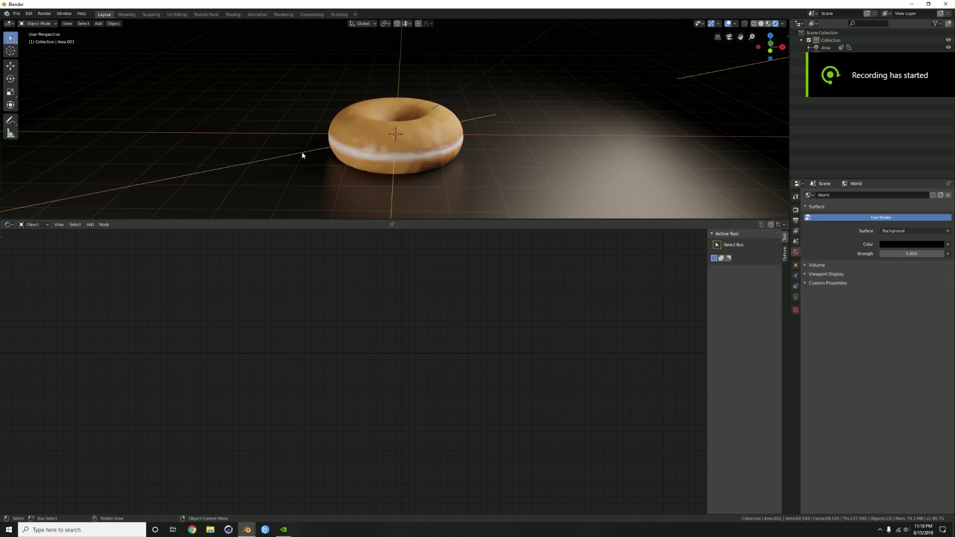
click(795, 297)
click(893, 237)
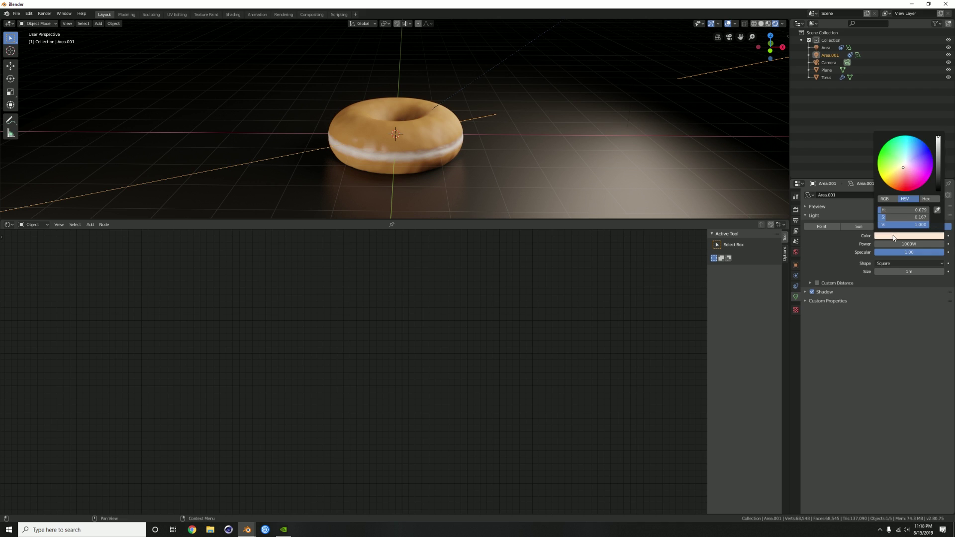
drag(910, 170, 904, 164)
drag(904, 244, 886, 243)
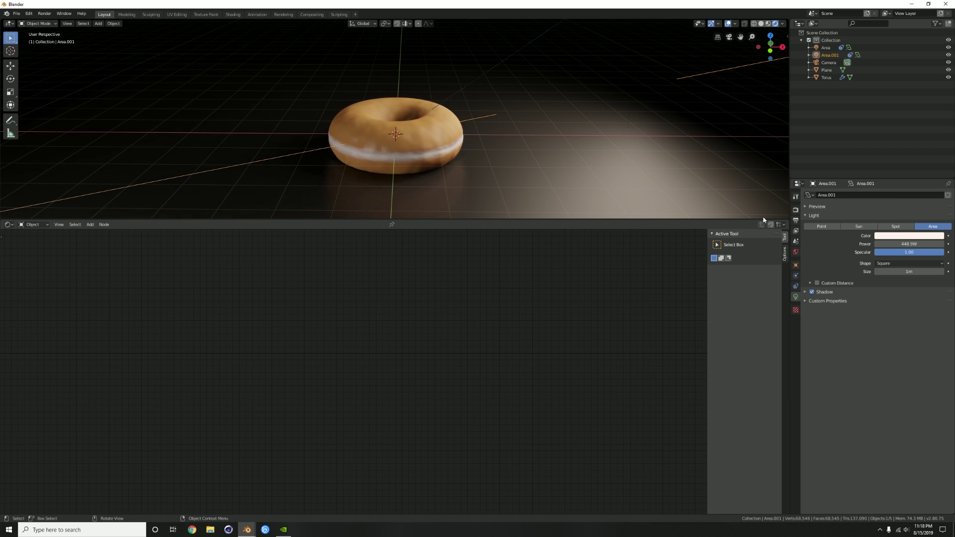
Enable Invert on the Bump node feeding the Principled BSDF, and toggle the other Bump node's Invert off and back on.
middle_drag(416, 136, 458, 180)
click(438, 170)
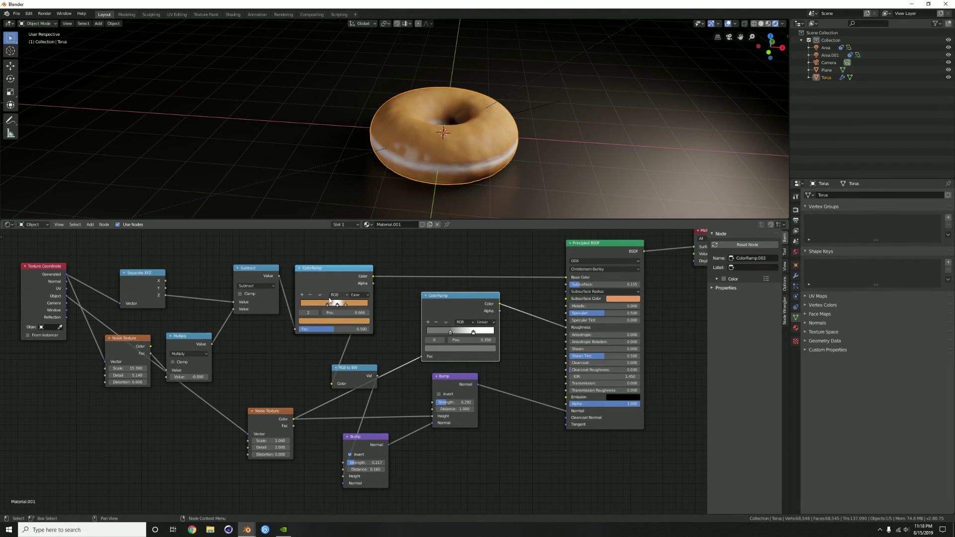
click(350, 454)
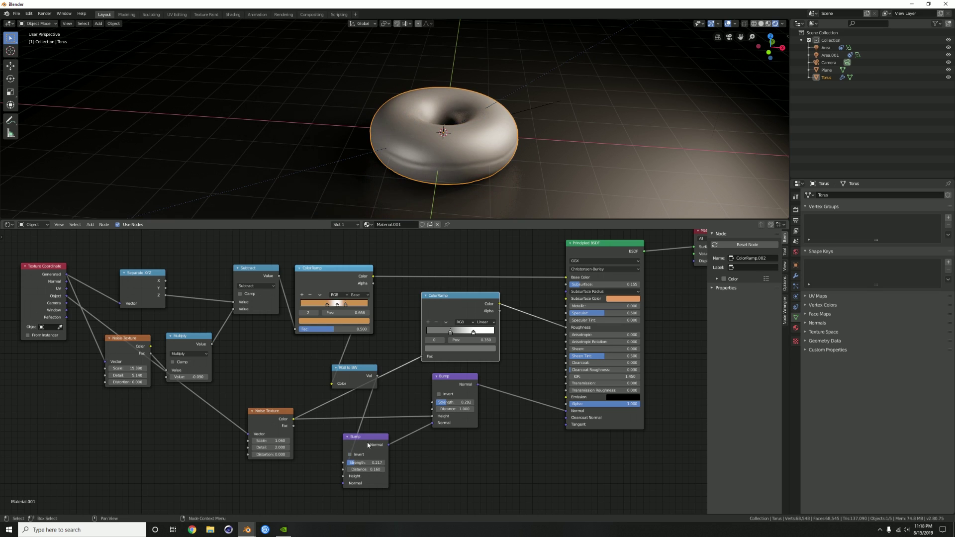
click(439, 394)
middle_drag(455, 172, 452, 149)
scroll(447, 139, up, 2)
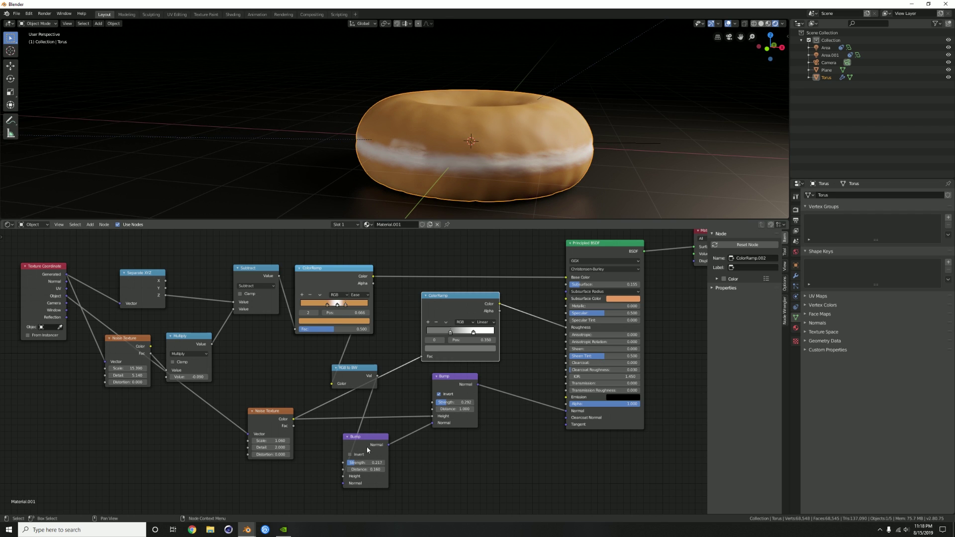
click(349, 454)
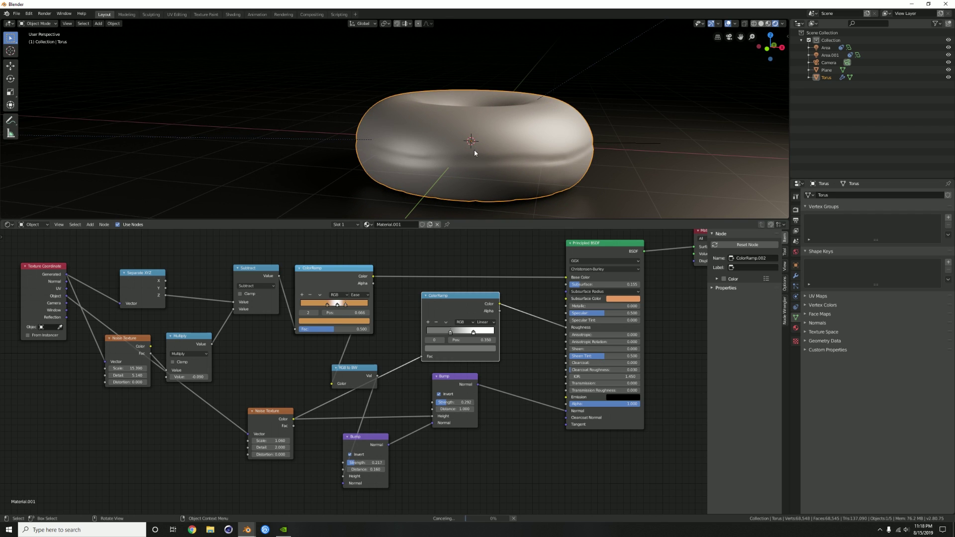
Fine-tune the roughness ColorRamp's gray stop to about 0.36 and check the donut's shine from several sides.
middle_drag(553, 155, 529, 154)
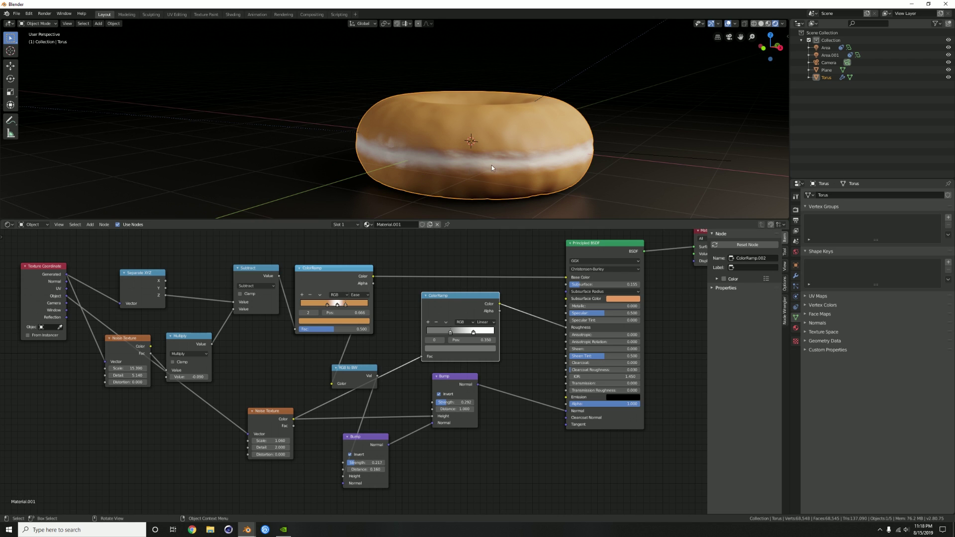
middle_drag(443, 142, 468, 171)
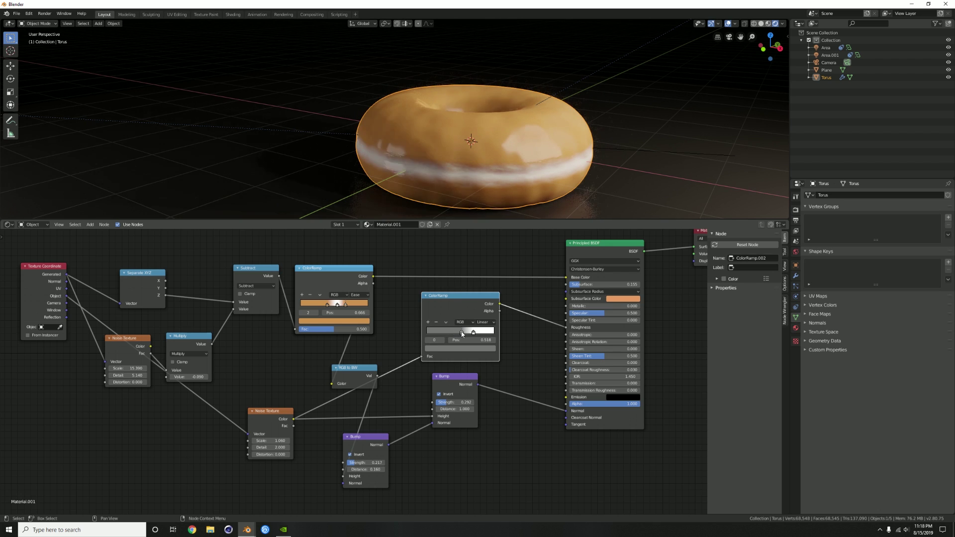
mouse_move(452, 334)
mouse_down()
mouse_move(466, 334)
mouse_move(451, 333)
mouse_up()
mouse_move(485, 119)
middle_down()
mouse_move(486, 174)
mouse_move(481, 123)
mouse_move(473, 133)
middle_up()
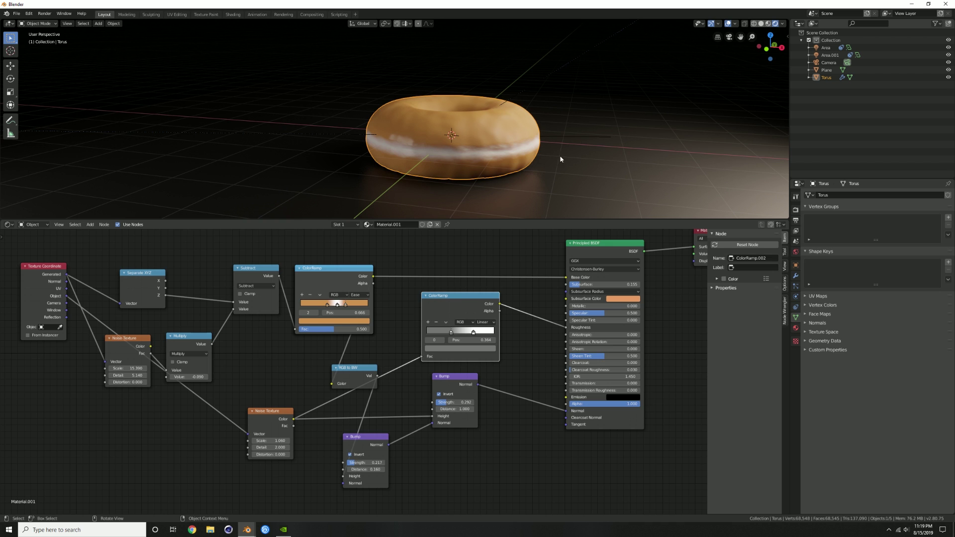
middle_drag(483, 127, 625, 132)
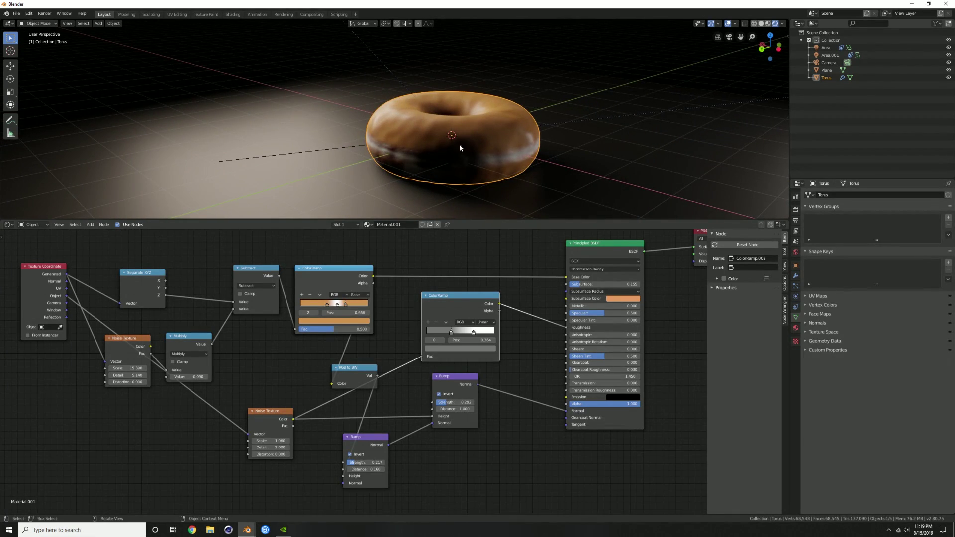
middle_drag(474, 131, 373, 126)
middle_drag(449, 134, 450, 144)
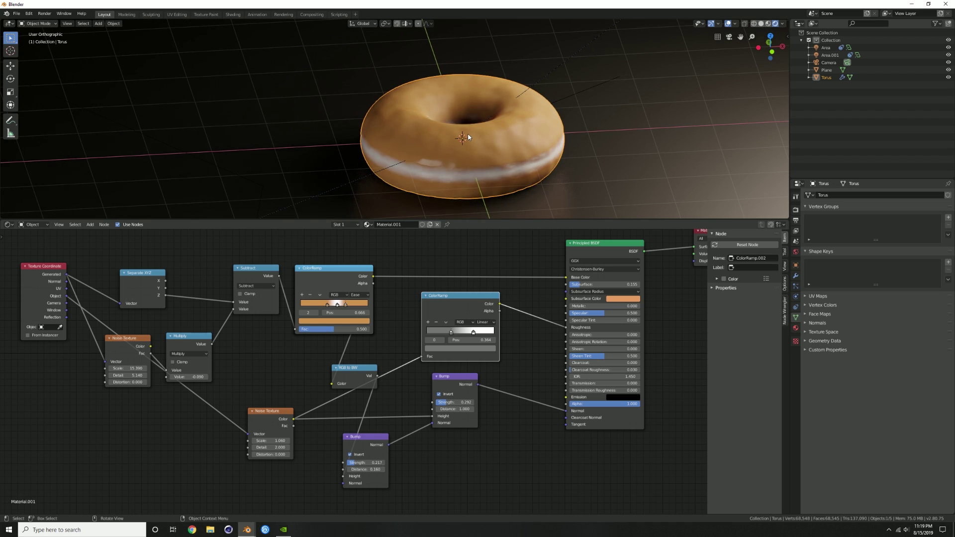
Enter the donut's Edit Mode in front view, enable X-ray, and box-select the vertices of its upper part.
key(KP_1)
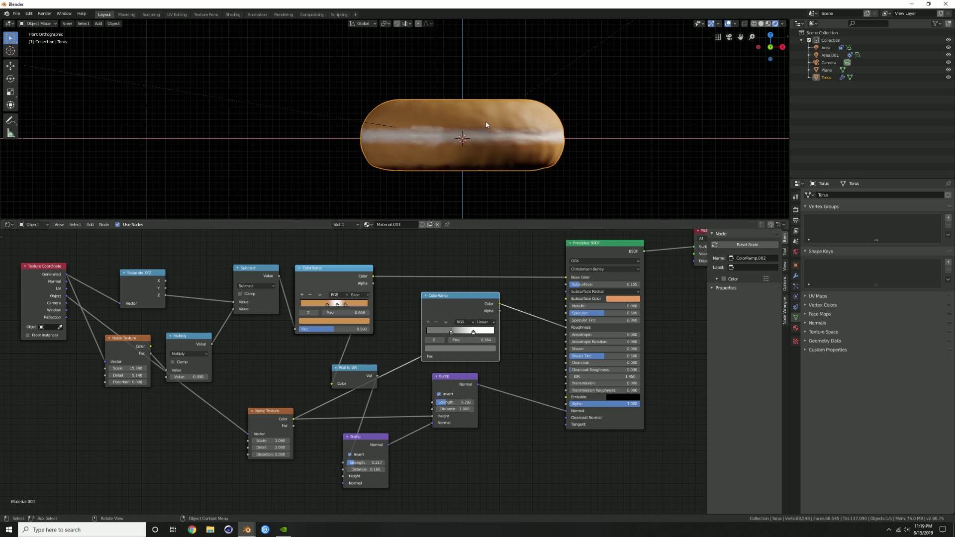
key(Tab)
shift+middle_drag(490, 134, 454, 140)
key(alt+a)
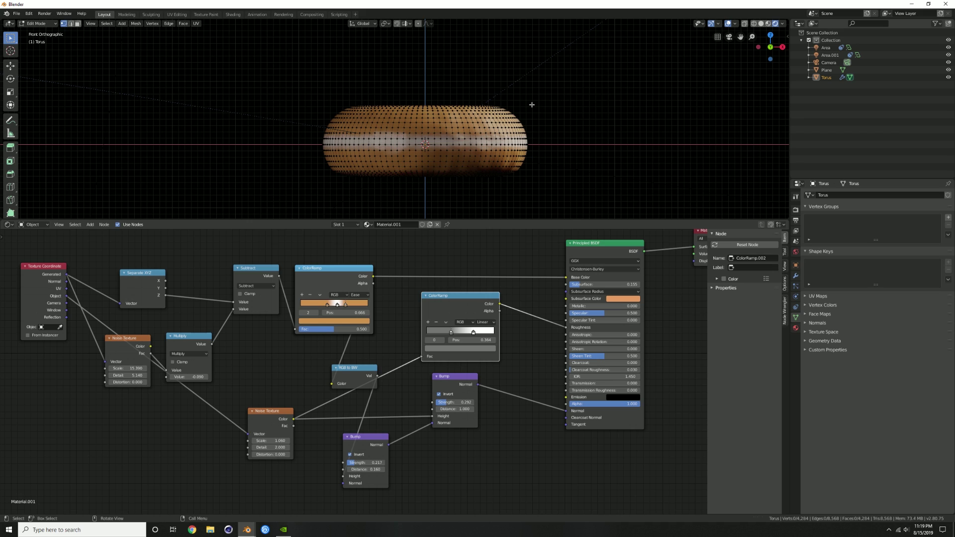
key(a)
key(alt+a)
click(744, 24)
shift+middle_drag(530, 138, 563, 134)
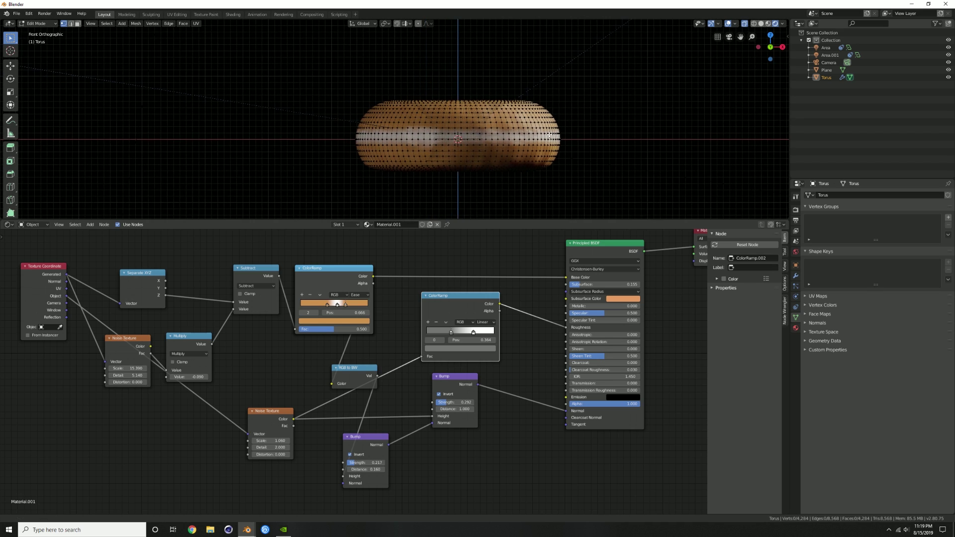
key(b)
drag(334, 93, 585, 115)
middle_drag(585, 115, 551, 129)
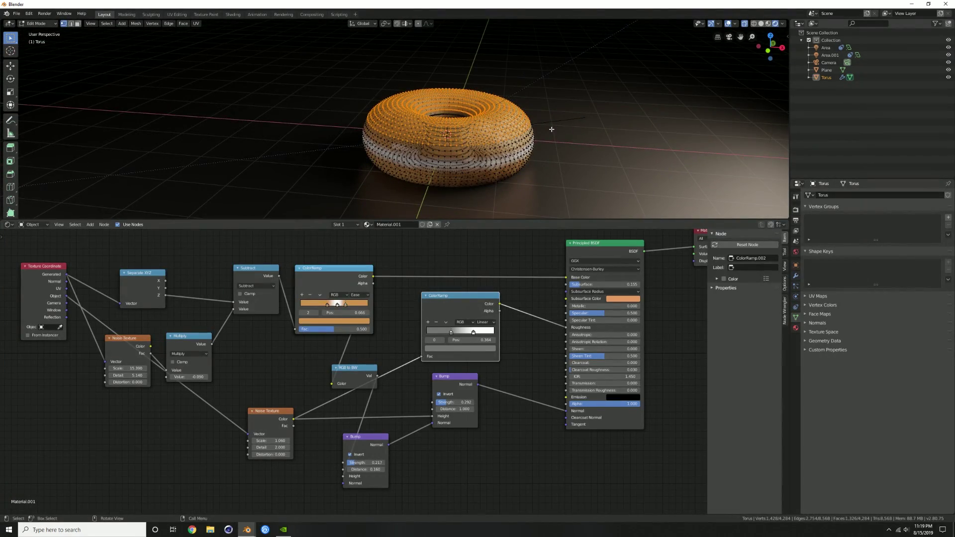
Duplicate the selected upper vertices in place, separate them into their own object, and return to Object Mode.
key(shift+d)
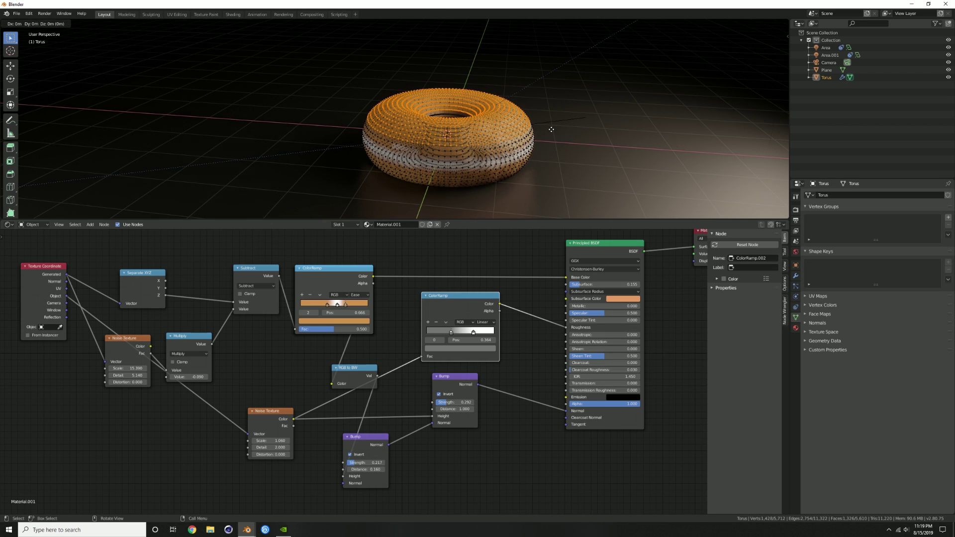
right_click(555, 139)
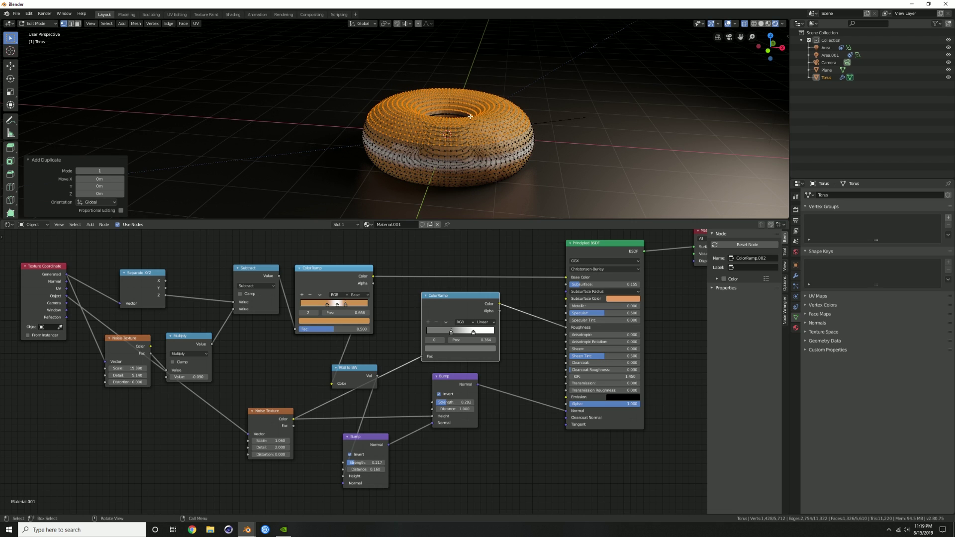
key(p)
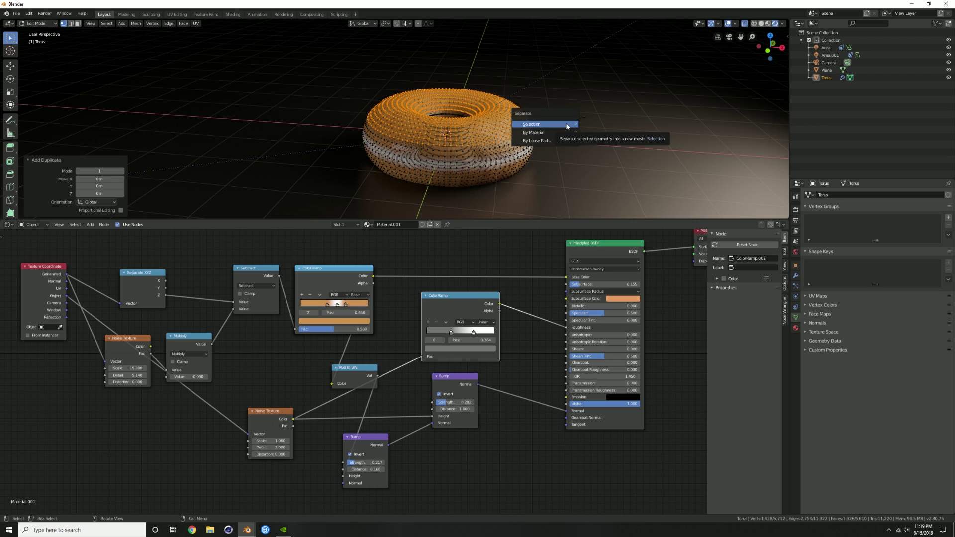
click(565, 123)
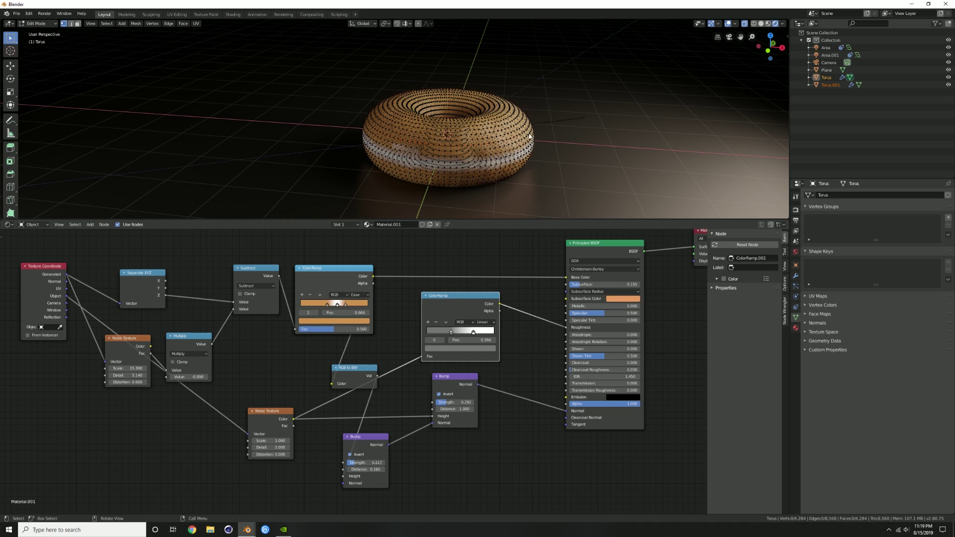
key(Tab)
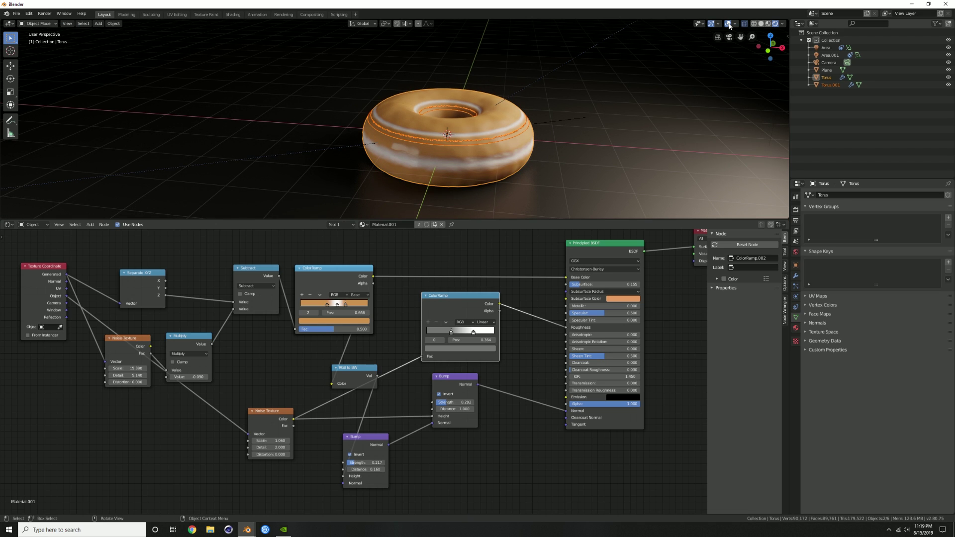
Select the separated top piece of the donut and remove its Multires modifier.
middle_drag(637, 89, 626, 104)
click(486, 147)
click(494, 135)
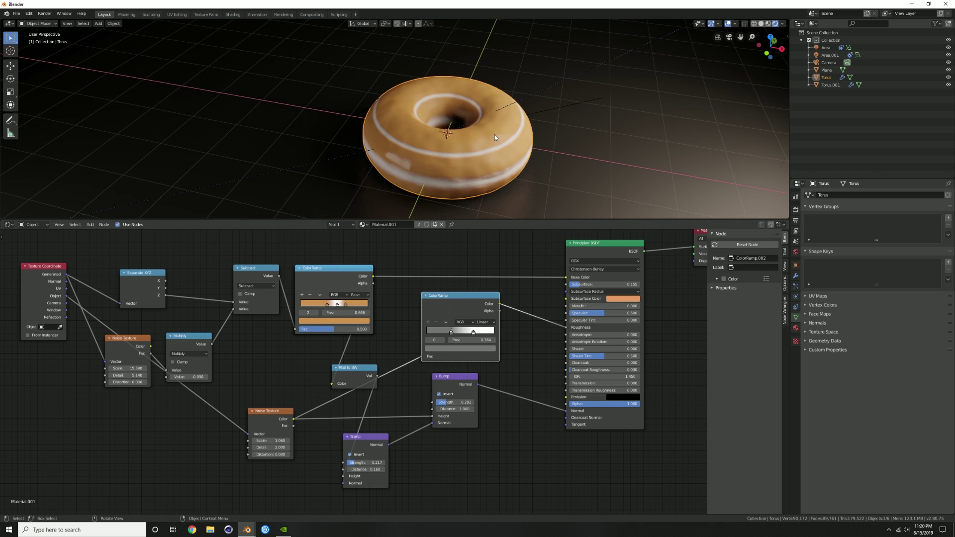
middle_drag(494, 134, 534, 129)
key(g)
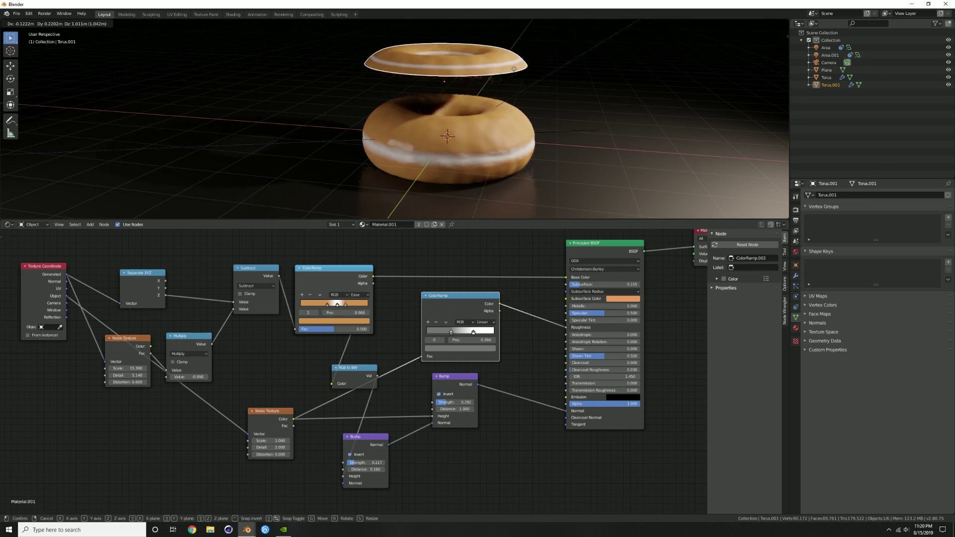
right_click(540, 86)
click(796, 277)
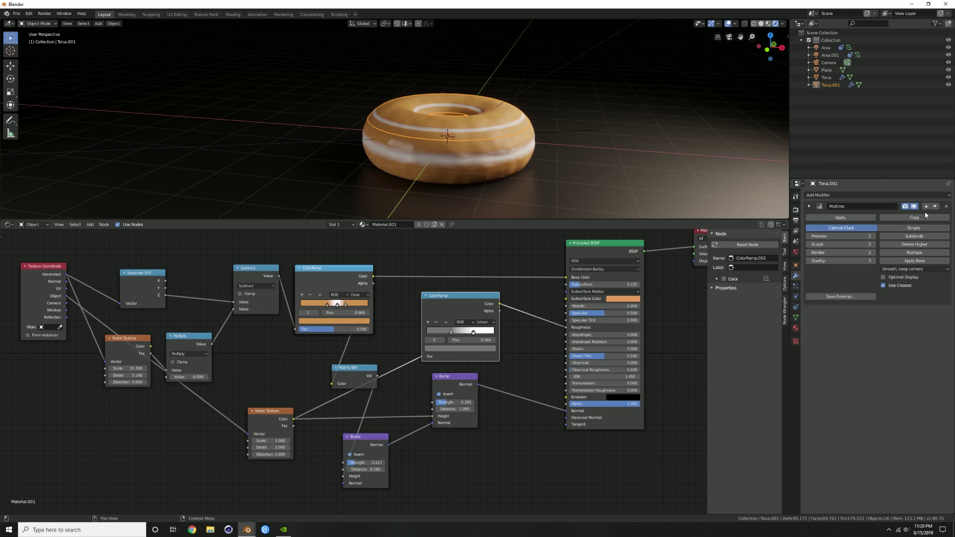
click(947, 208)
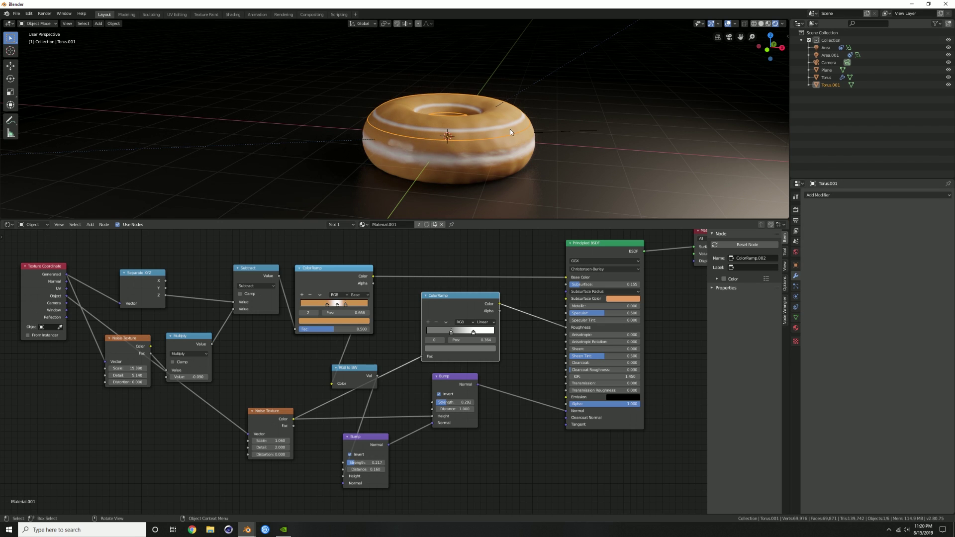
Remove the dough material slot from the top piece and create a new material for it.
click(795, 329)
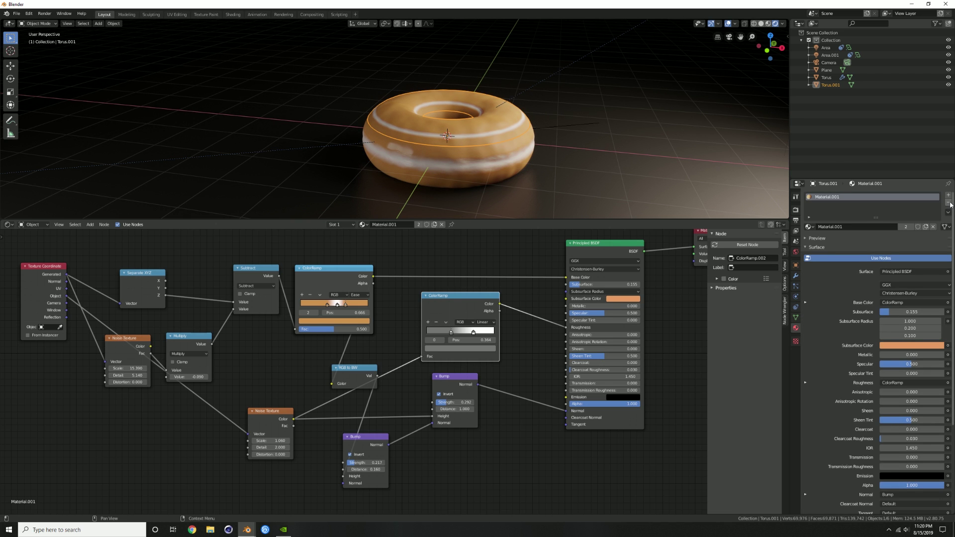
click(948, 203)
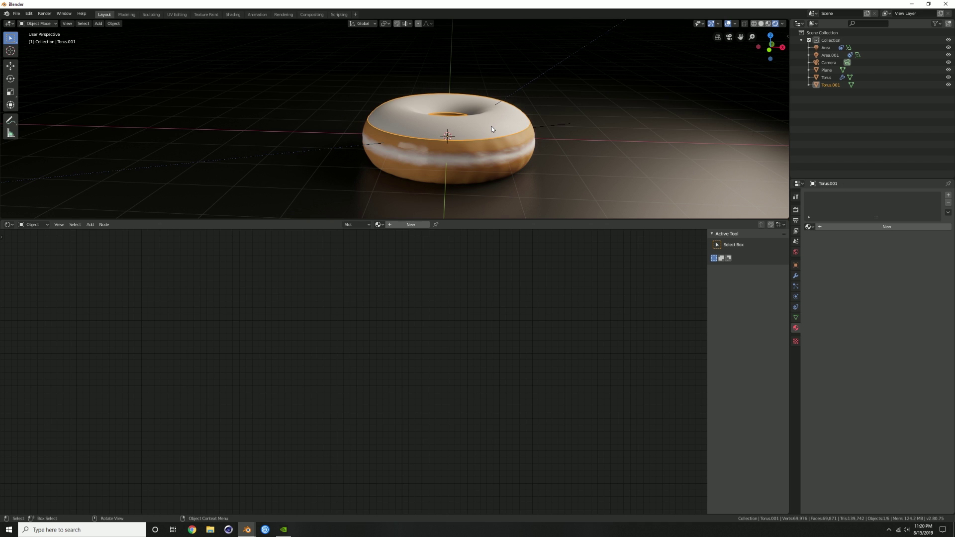
click(408, 225)
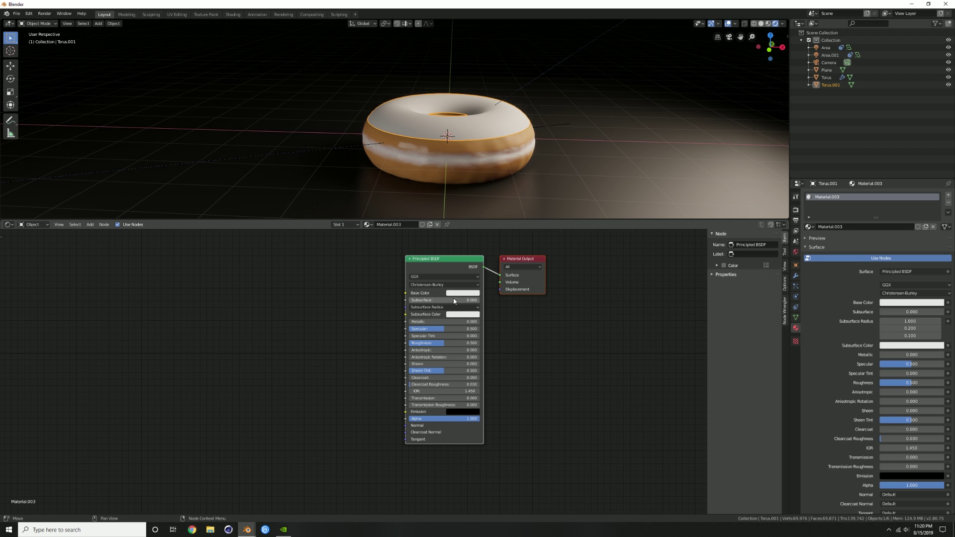
Set the icing material's Subsurface to 1.000 and its Subsurface Color to light blue, and deselect the object.
drag(422, 302, 458, 324)
middle_drag(446, 157, 468, 167)
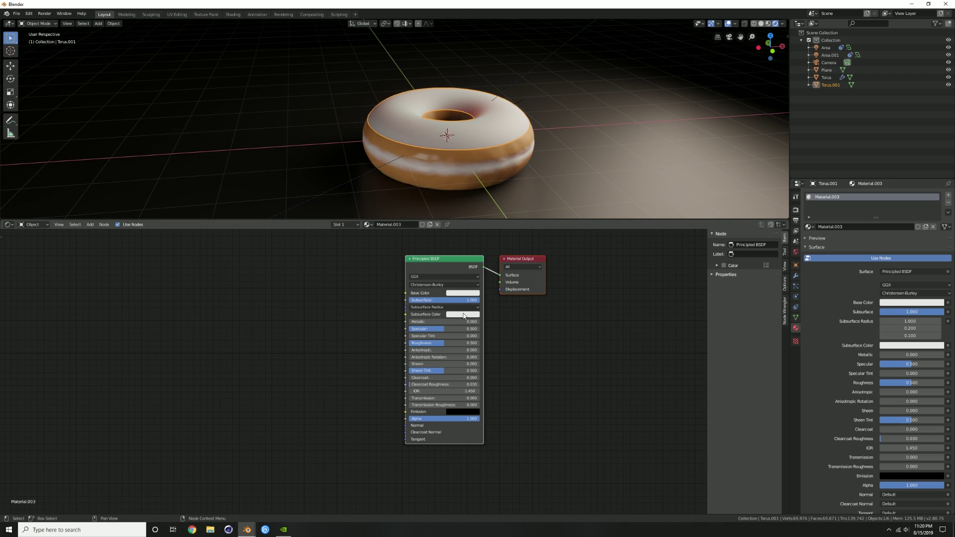
click(463, 316)
click(480, 232)
drag(480, 229, 480, 229)
middle_drag(490, 167, 386, 158)
key(alt+a)
middle_drag(481, 129, 481, 133)
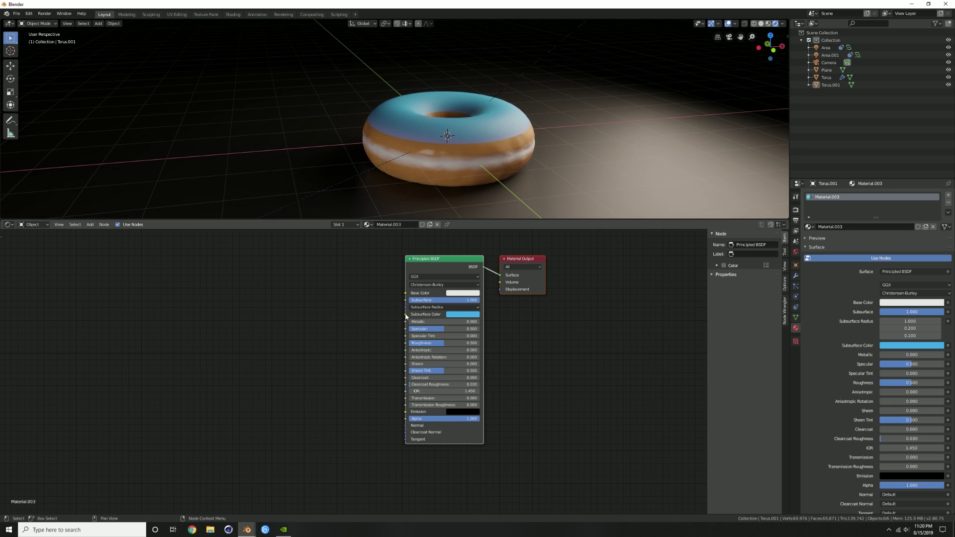
Add a Noise Texture node beside the icing material's Principled BSDF.
click(435, 262)
key(shift+a)
click(275, 413)
text(noi)
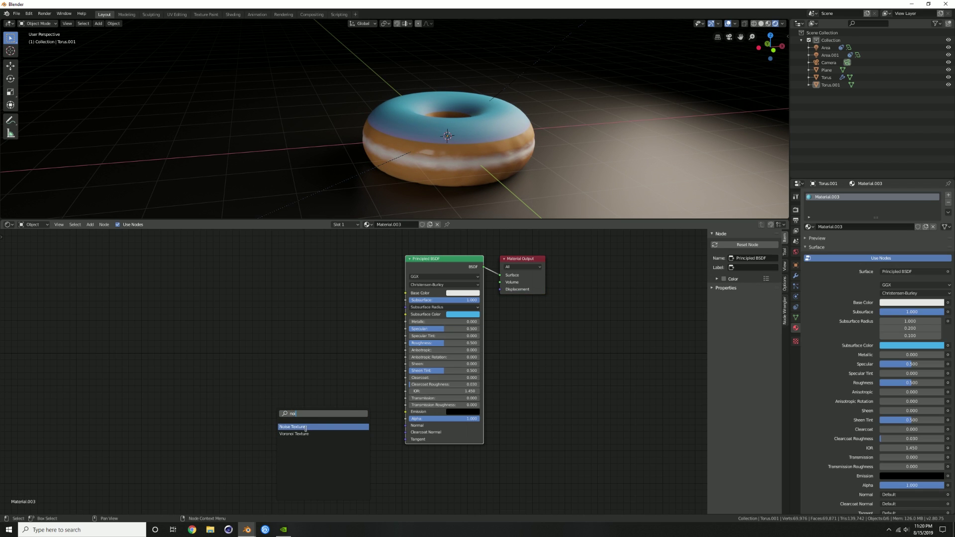
key(Return)
click(284, 404)
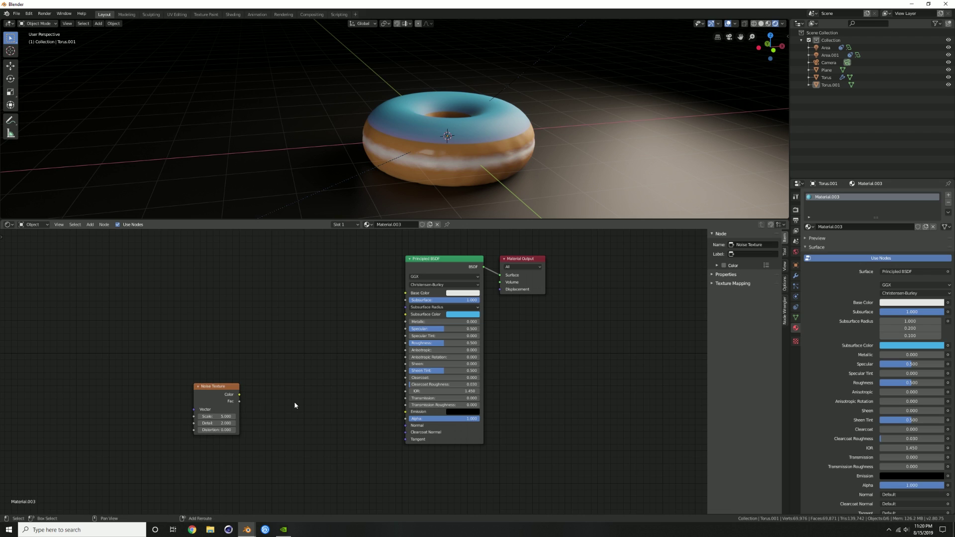
Add a Bump node, feed the noise Color into its Height, and connect its output to the Principled BSDF's Normal.
key(shift+a)
click(294, 403)
text(bump)
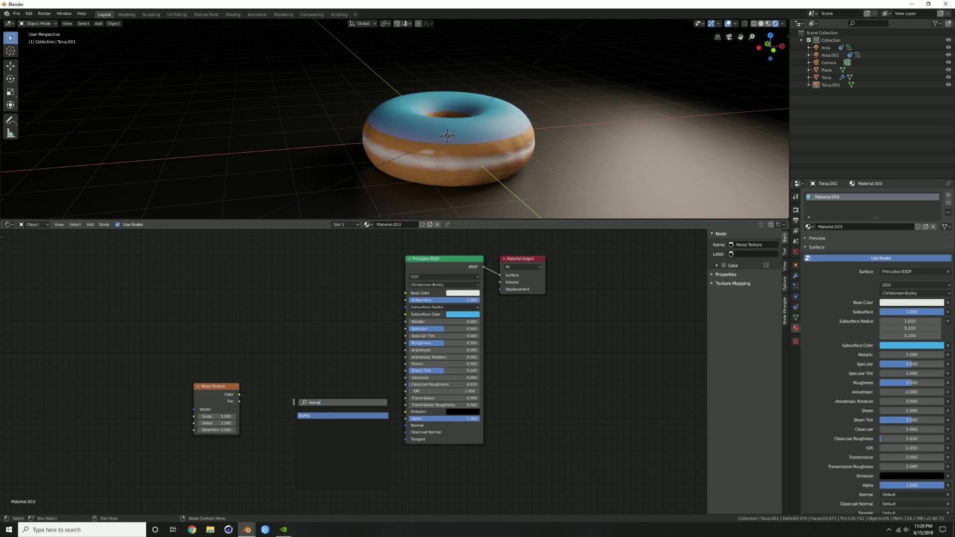
click(318, 415)
click(268, 396)
drag(221, 390, 271, 434)
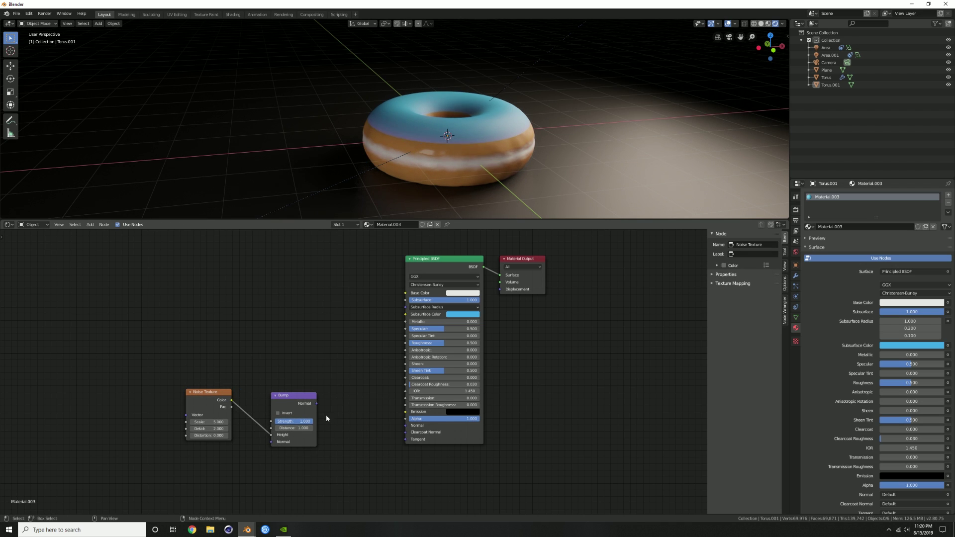
drag(317, 404, 405, 425)
Add Texture Coordinate and Mapping nodes ahead of the Noise Texture and feed the Mapping node from the Object output.
click(212, 394)
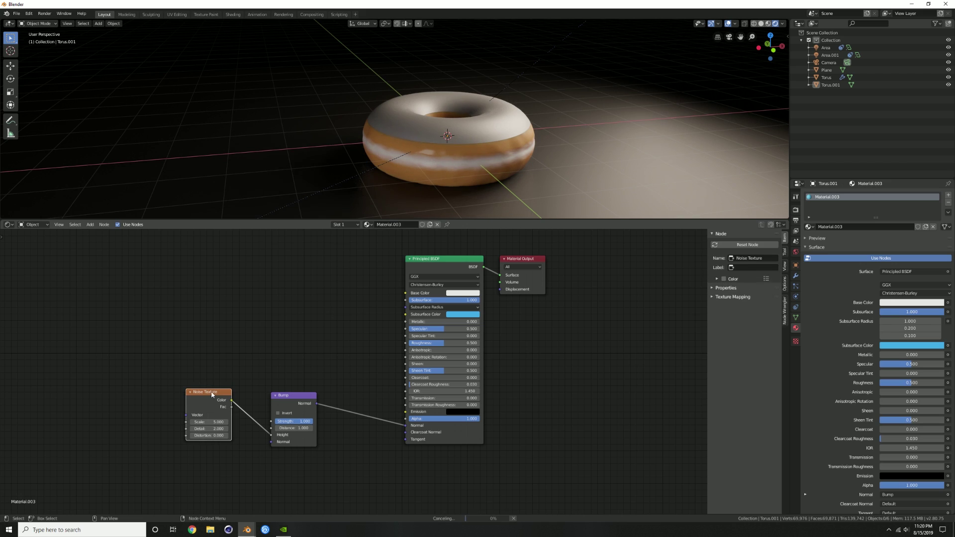
key(ctrl+t)
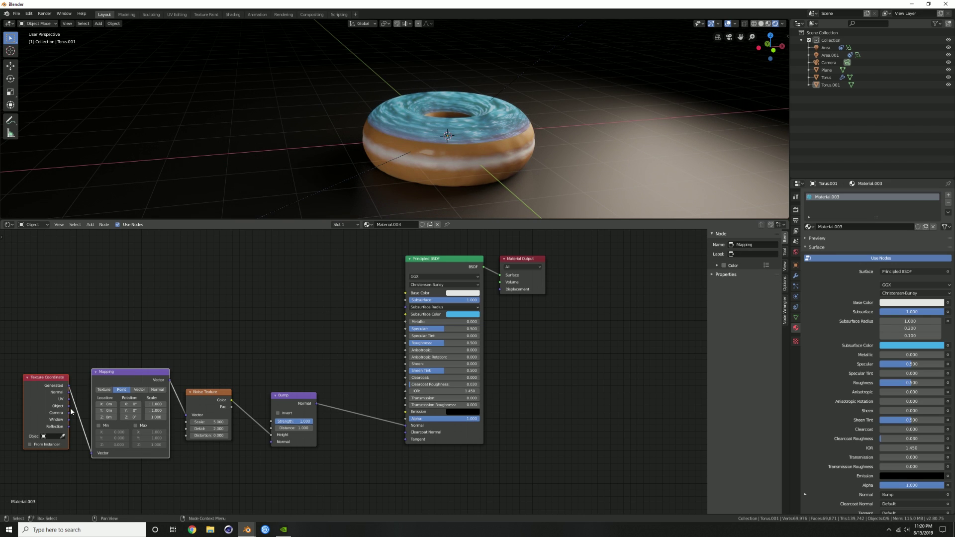
drag(69, 406, 94, 453)
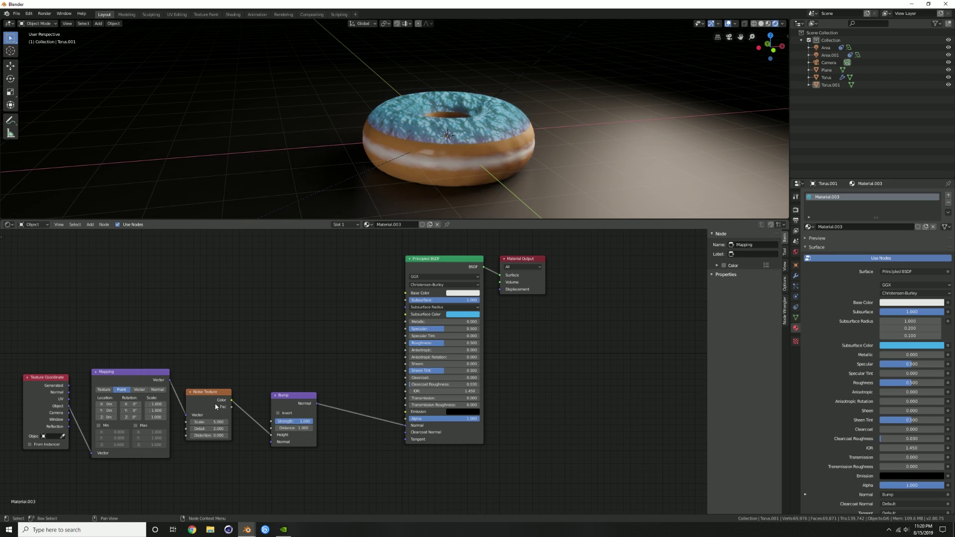
Set the Noise Texture's Scale to about 0.65 and Detail to about 2.04, and the Bump node's Distance to about 0.46.
shift+drag(216, 422, 182, 422)
mouse_move(297, 428)
mouse_down()
mouse_move(289, 428)
mouse_move(304, 421)
mouse_up()
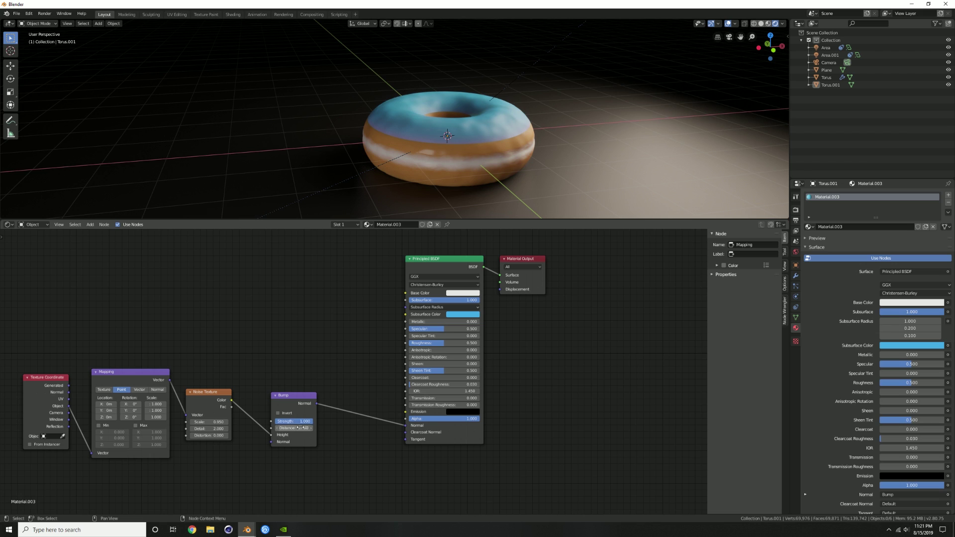
drag(215, 428, 215, 428)
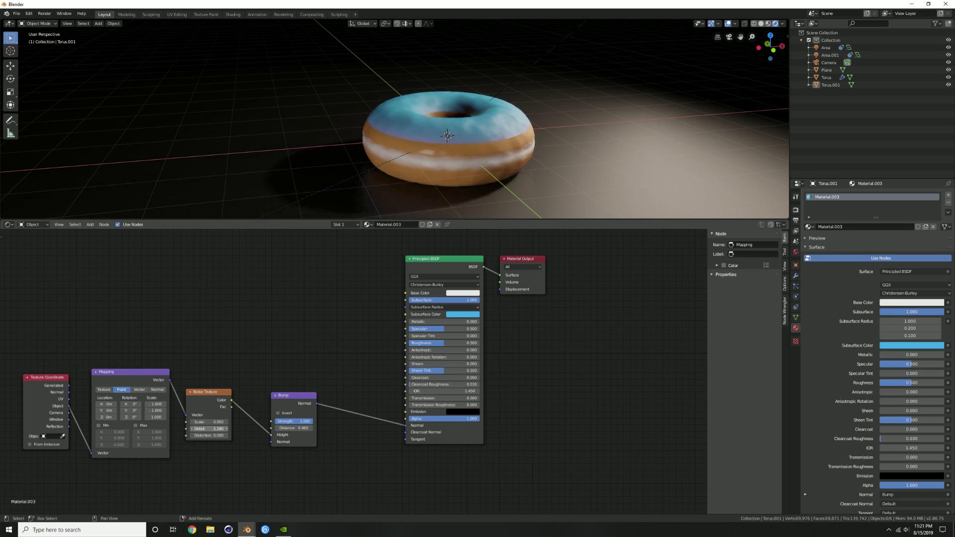
Add a Solidify modifier to the icing piece and set its thickness to about -0.041 m.
mouse_move(481, 167)
middle_down()
mouse_move(523, 171)
mouse_move(496, 165)
middle_up()
click(485, 142)
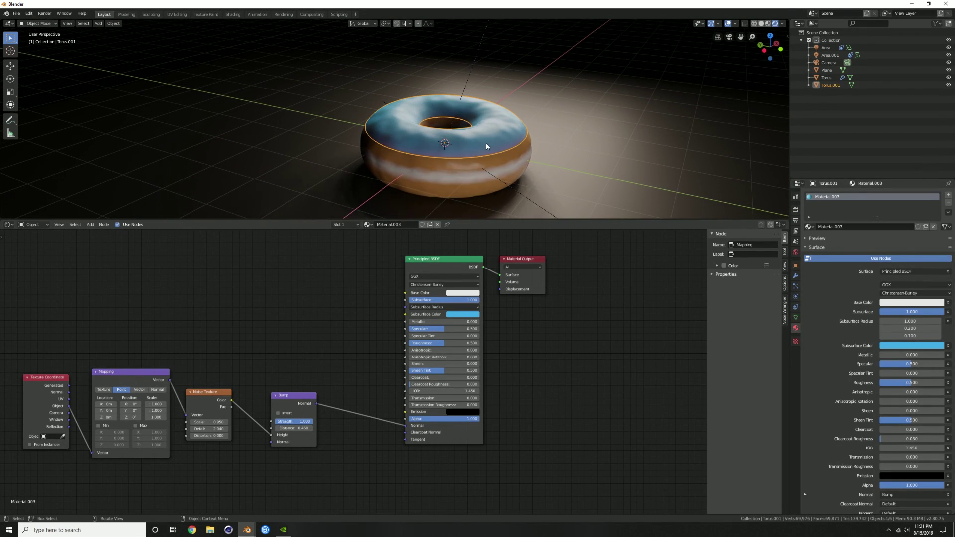
click(796, 277)
click(854, 194)
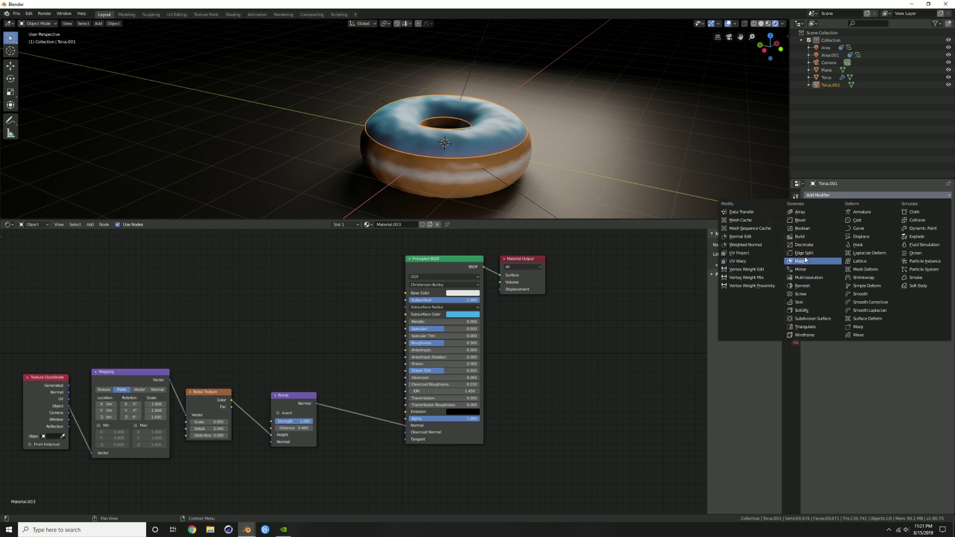
click(808, 310)
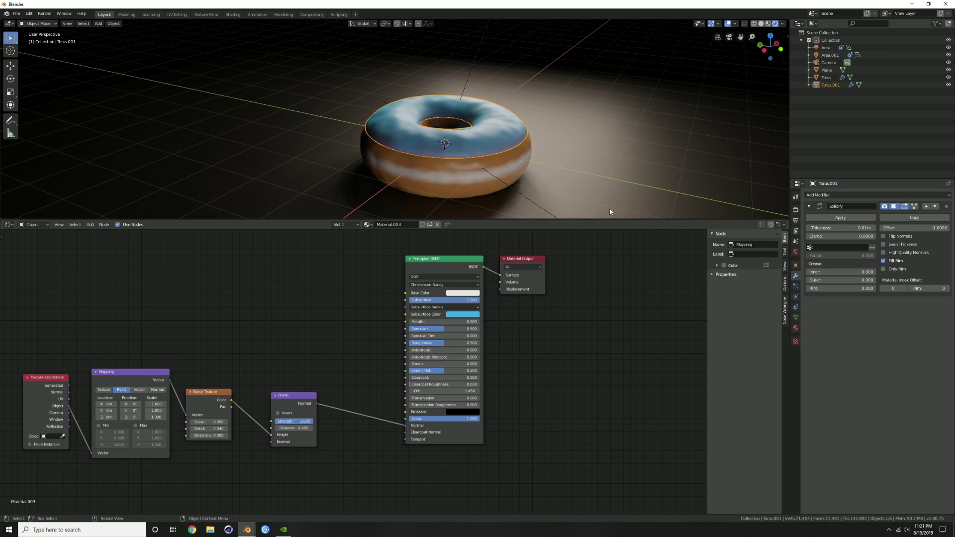
mouse_move(525, 133)
middle_down()
mouse_move(532, 106)
mouse_move(530, 120)
middle_up()
scroll(537, 126, up, 3)
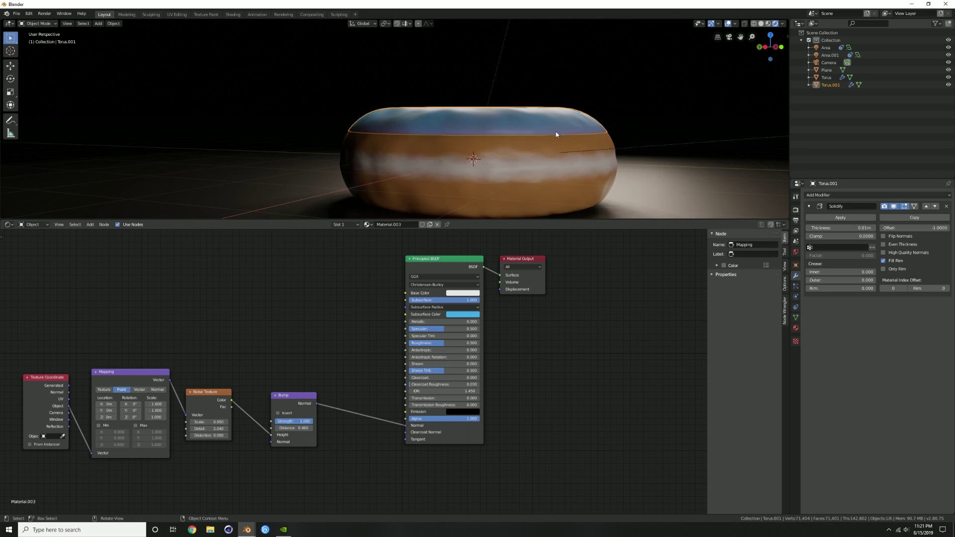
drag(852, 231, 829, 231)
Add a Subdivision Surface modifier to the icing, keep it below Solidify, and set its viewport subdivisions to 2.
click(859, 195)
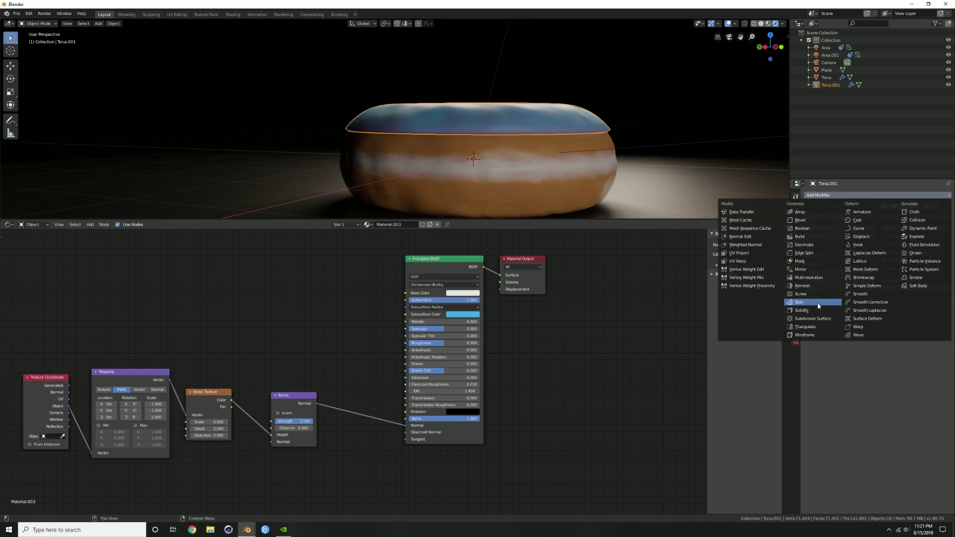
click(815, 319)
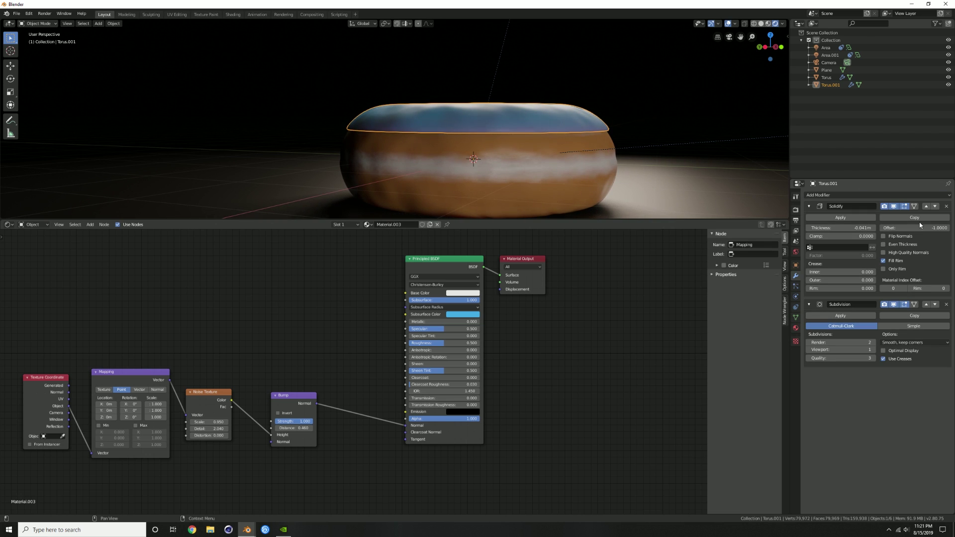
click(935, 206)
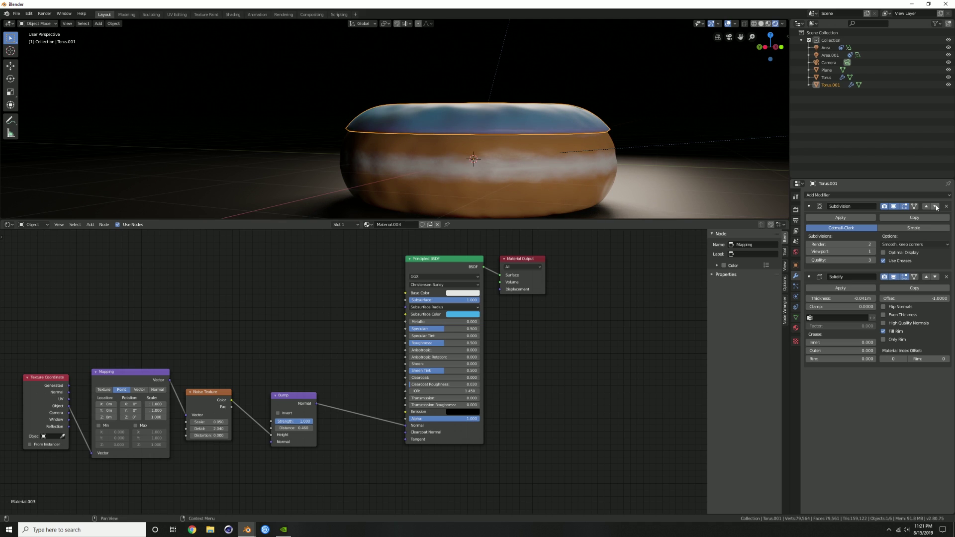
click(936, 207)
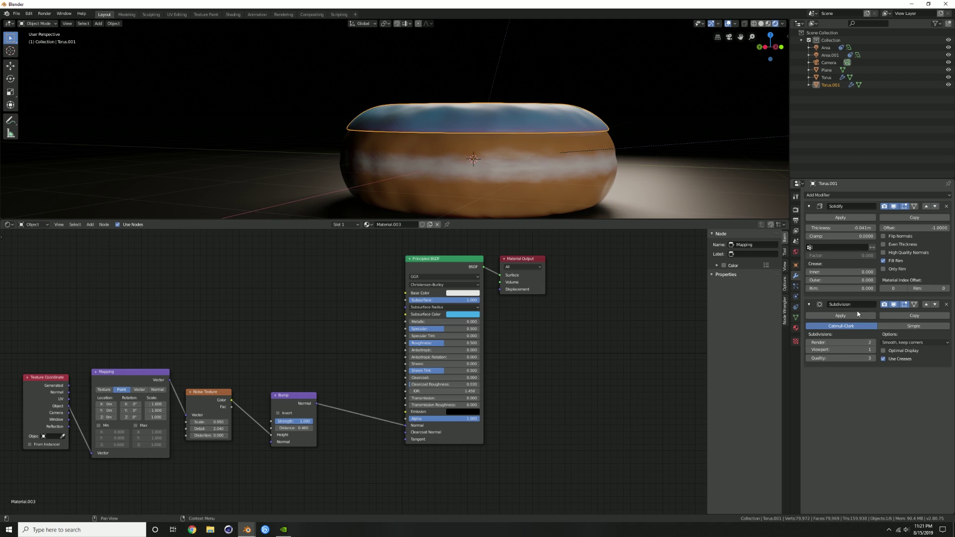
click(874, 350)
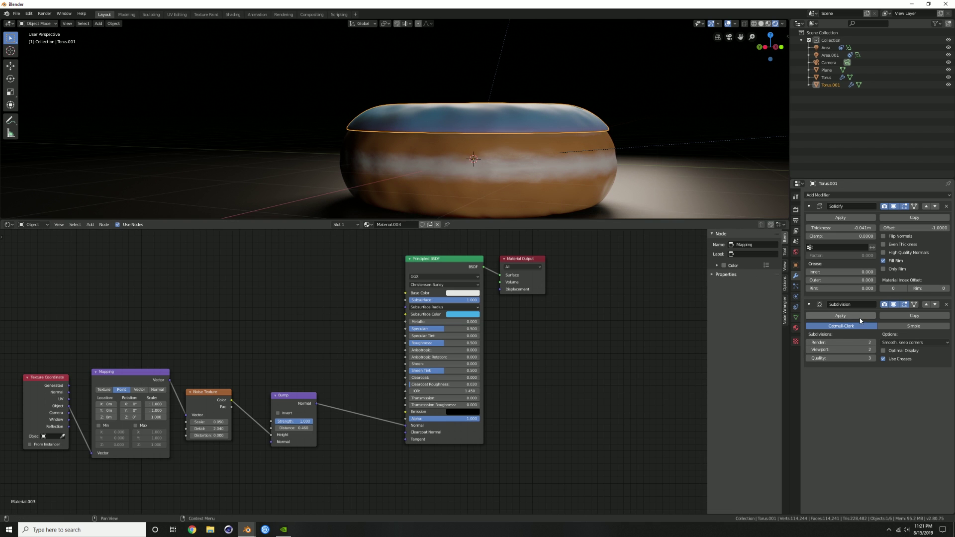
middle_drag(614, 97, 558, 132)
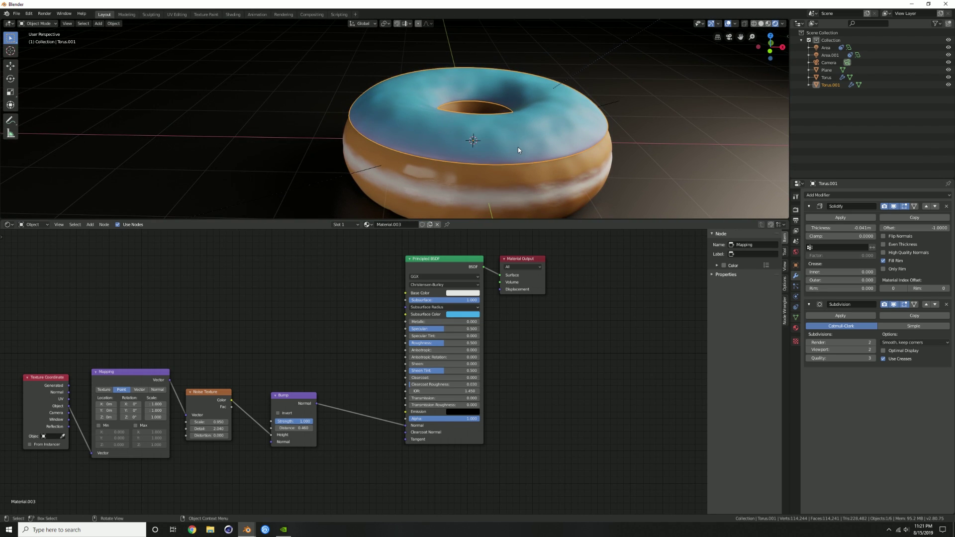
Enter Edit Mode on the icing, enable X-ray, and switch to edge selection.
key(Tab)
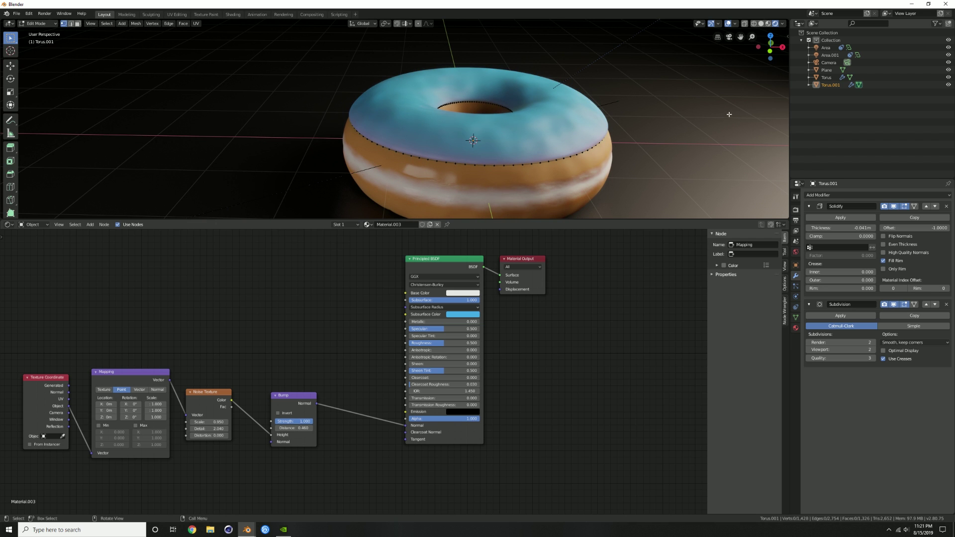
click(744, 25)
middle_drag(586, 156, 508, 184)
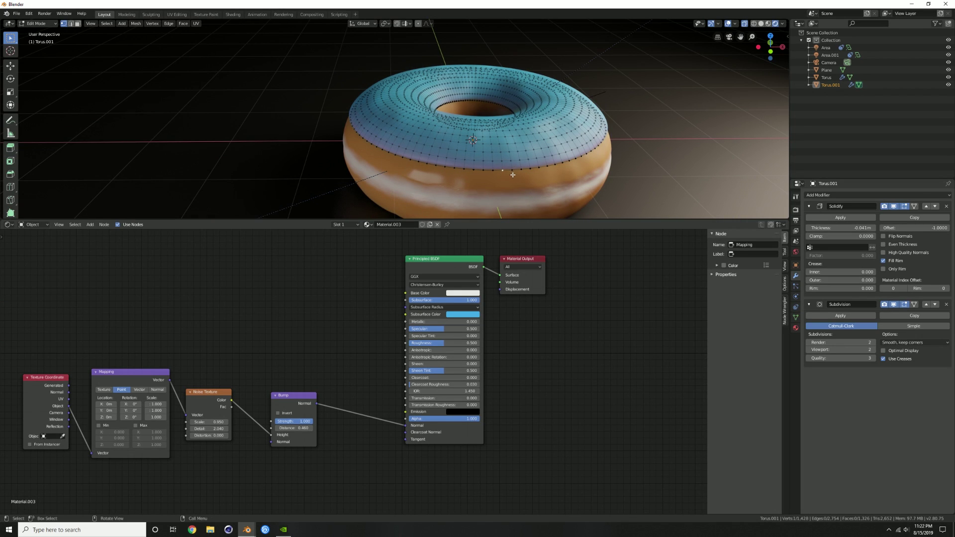
key(2)
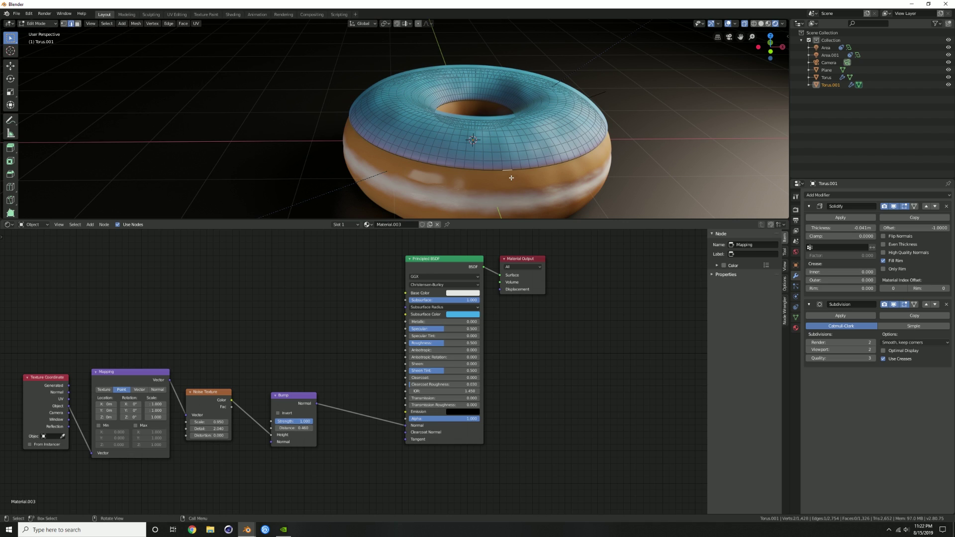
mouse_move(518, 182)
middle_down()
mouse_move(487, 177)
mouse_move(531, 170)
mouse_move(509, 157)
mouse_move(538, 165)
mouse_move(512, 168)
middle_up()
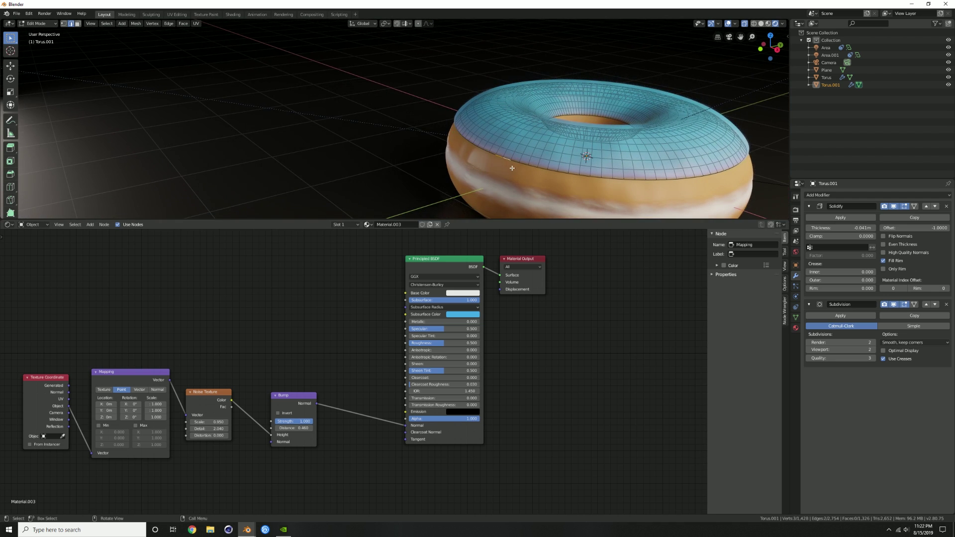
scroll(512, 168, up, 1)
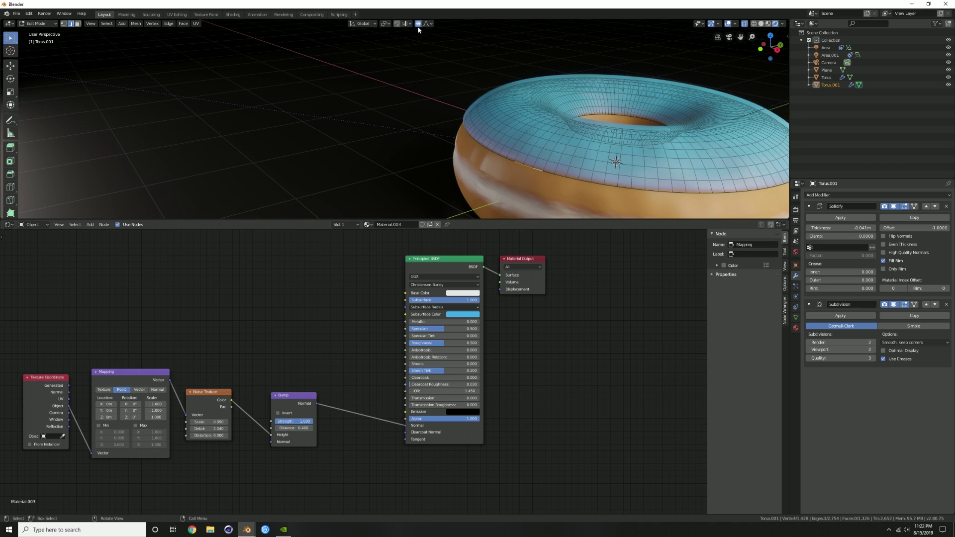
Pull the selected rim edge of the icing down about 0.04 m using proportional editing with a size of about 0.56.
middle_drag(443, 120, 473, 108)
key(g)
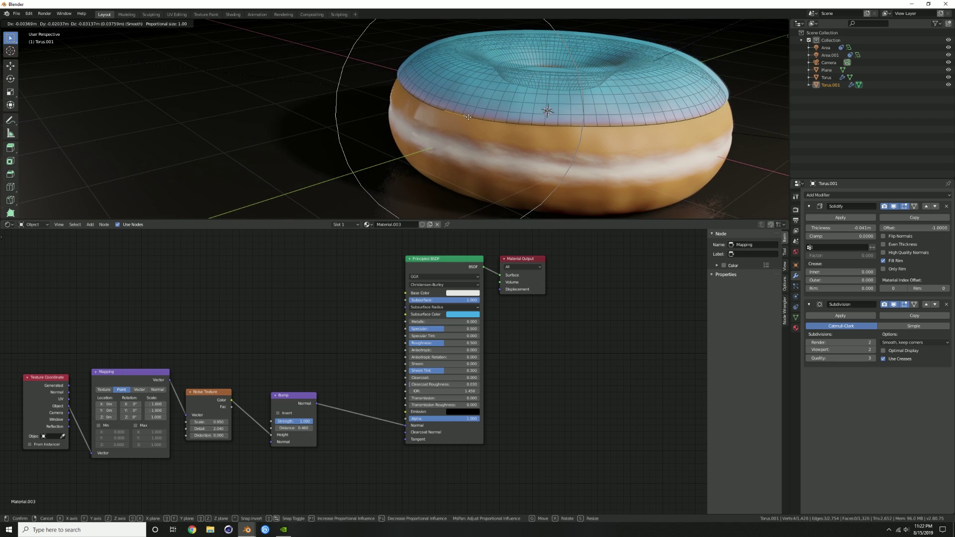
scroll(469, 116, down, 1)
scroll(468, 120, up, 3)
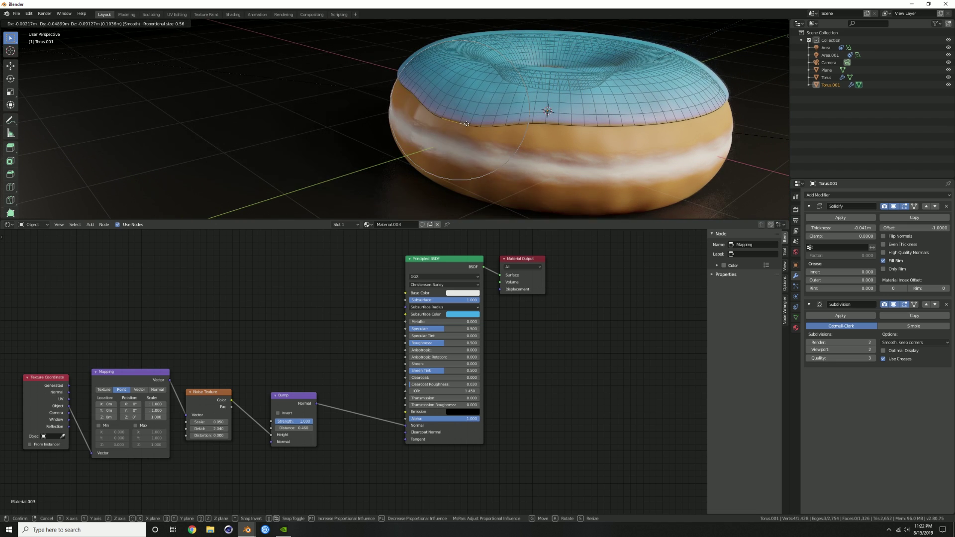
click(466, 118)
Shift further edges on the icing's outer slope with proportional editing to make its surface and rim uneven.
mouse_move(470, 117)
middle_down()
mouse_move(586, 111)
mouse_move(470, 108)
middle_up()
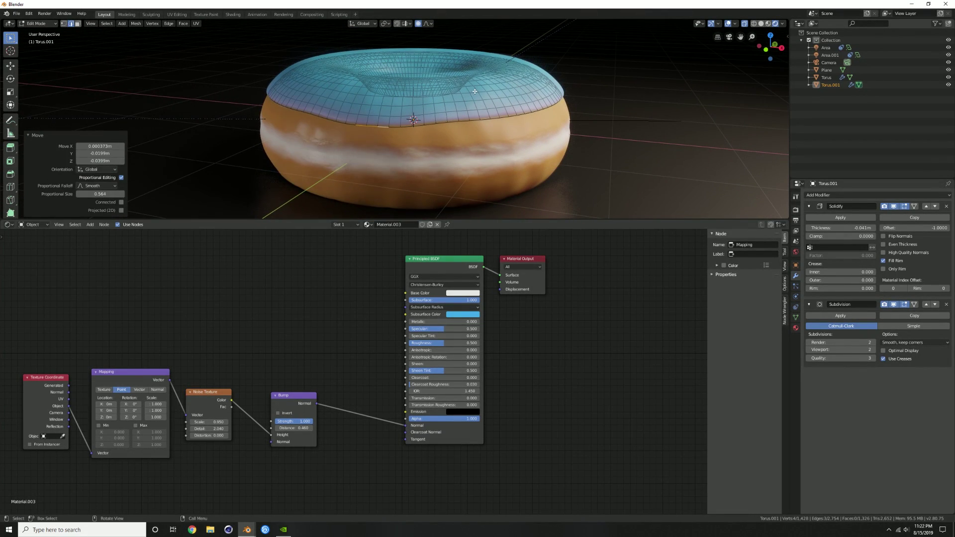
click(474, 93)
key(g)
click(475, 101)
click(313, 80)
key(g)
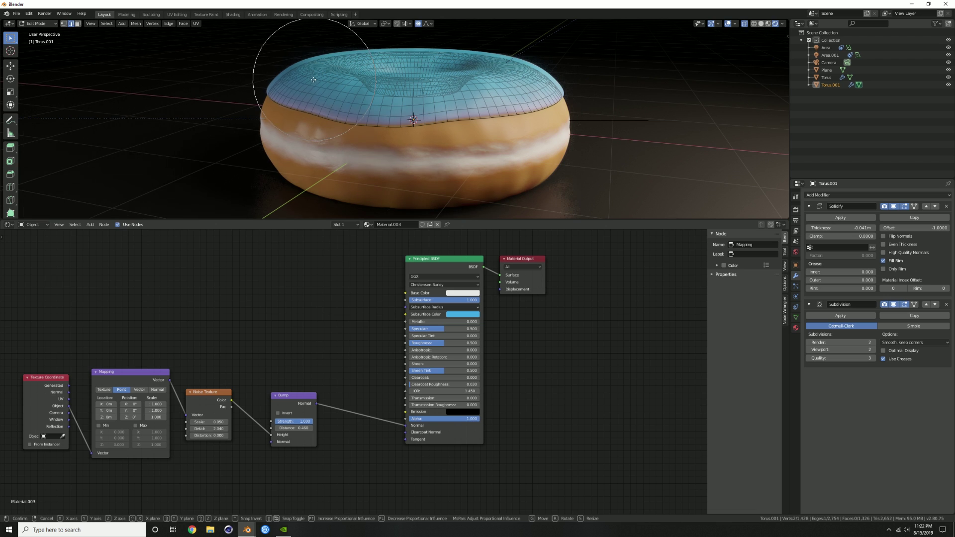
Finish the current icing move with a smaller proportional influence, and reposition an edge on the front of the icing's outer rim.
scroll(314, 83, up, 1)
scroll(314, 84, up, 4)
click(314, 84)
middle_drag(490, 97, 450, 130)
click(507, 133)
key(g)
click(510, 130)
Move two more edges along the icing's outer rim, enlarging the proportional size to about 0.51.
click(406, 139)
key(g)
scroll(406, 139, down, 4)
click(405, 140)
middle_drag(406, 140, 471, 144)
click(492, 149)
key(g)
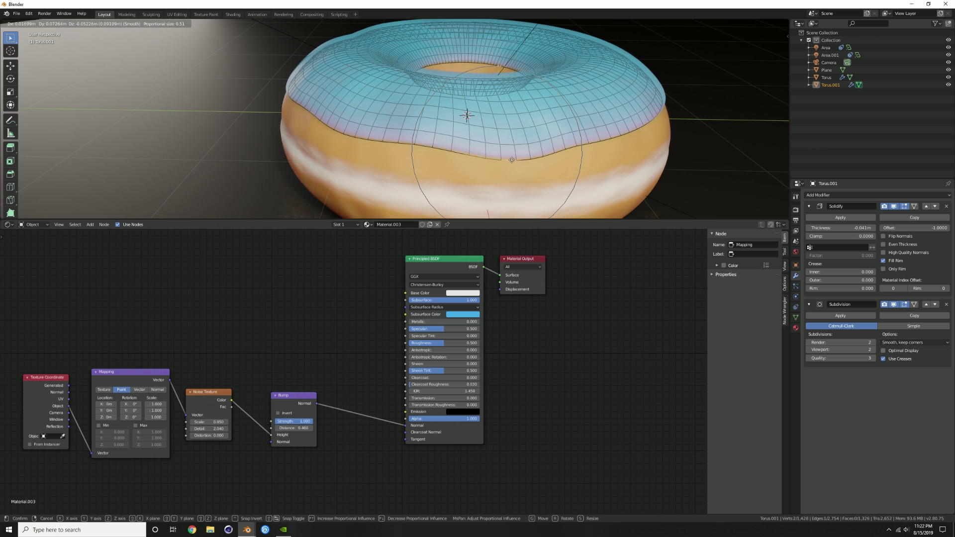
click(503, 156)
Nudge an edge on the icing's upper surface slightly downward with a proportional size of 0.39.
middle_drag(542, 153, 471, 137)
click(508, 156)
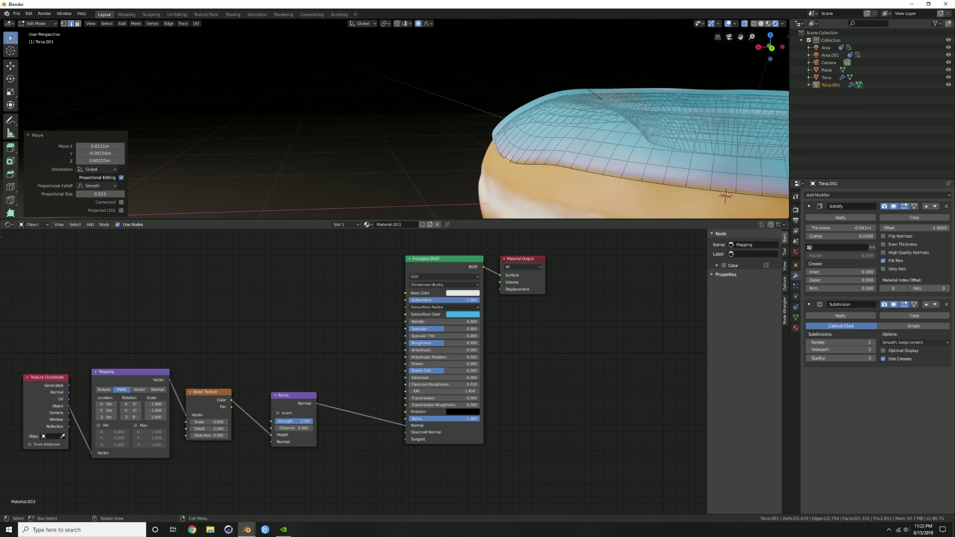
scroll(552, 160, down, 1)
shift+middle_drag(582, 163, 545, 160)
scroll(554, 169, down, 1)
click(457, 114)
key(g)
scroll(458, 118, up, 3)
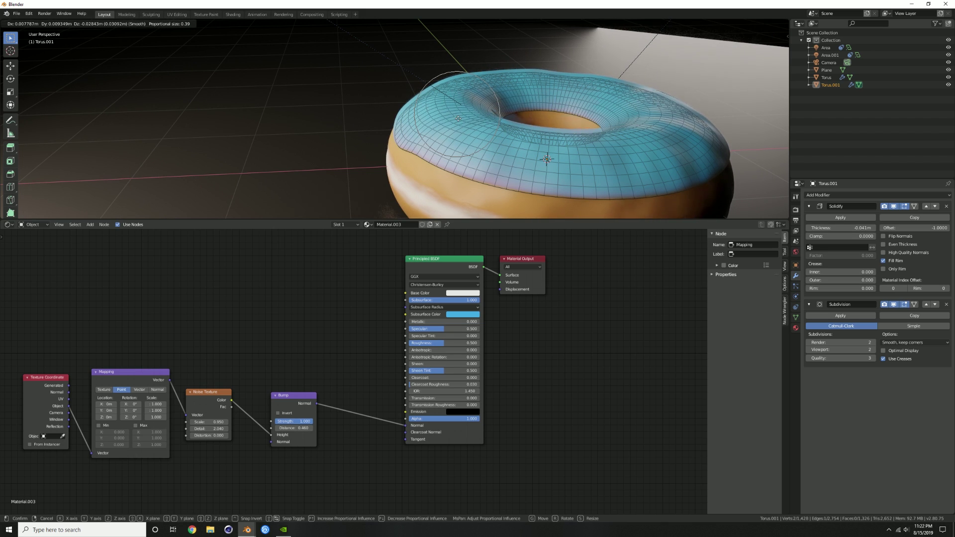
click(458, 118)
Reposition four spots around the icing with proportional moves to make its outline and surface uneven.
click(505, 153)
key(g)
click(504, 159)
middle_drag(527, 151, 614, 130)
key(g)
click(613, 141)
key(g)
click(654, 142)
key(g)
click(697, 125)
Push down one icing edge beside the donut hole and one on the shaded outer slope with proportional size 0.39.
click(584, 97)
key(g)
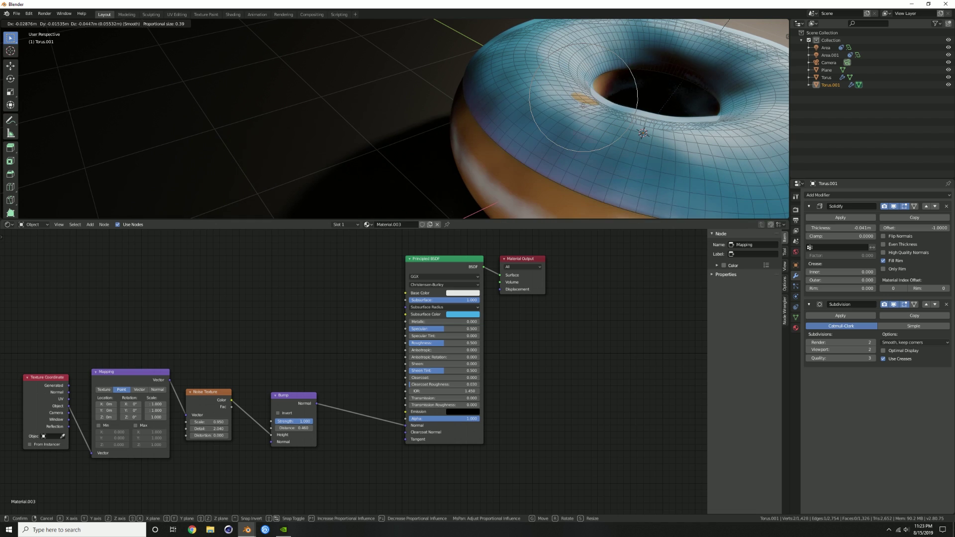
click(567, 112)
key(g)
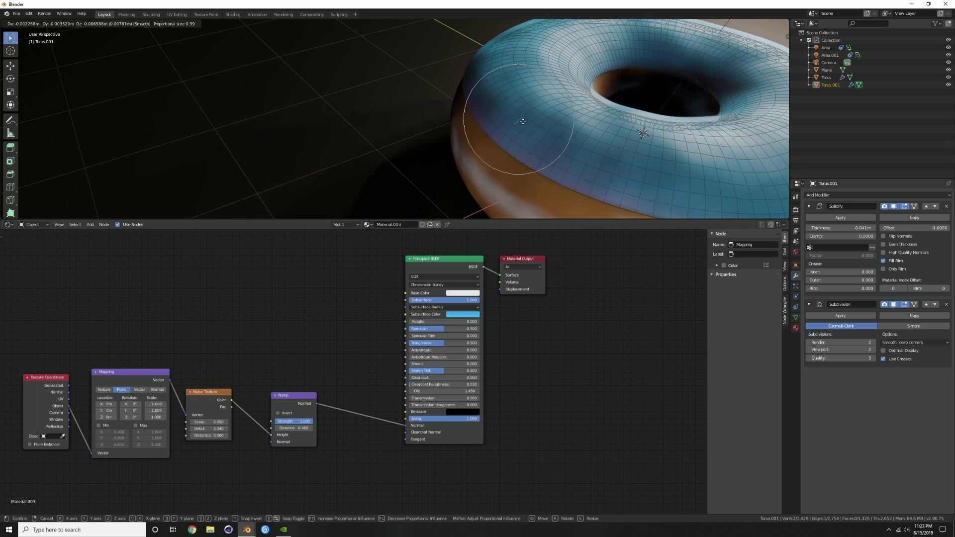
click(502, 133)
Pull the icing rim on the shaded side down into a soft droop with a proportional size of 0.47.
mouse_move(500, 135)
middle_down()
mouse_move(539, 141)
mouse_move(514, 130)
middle_up()
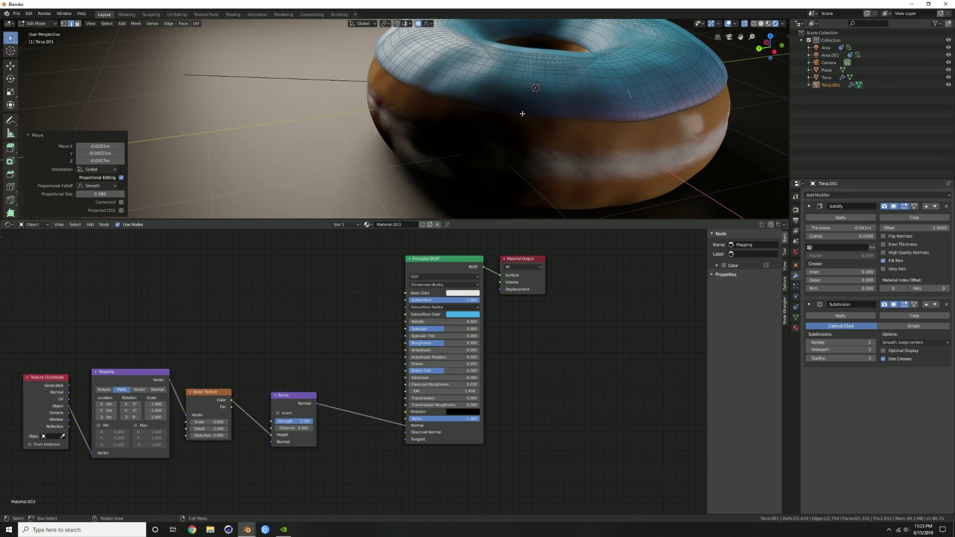
key(g)
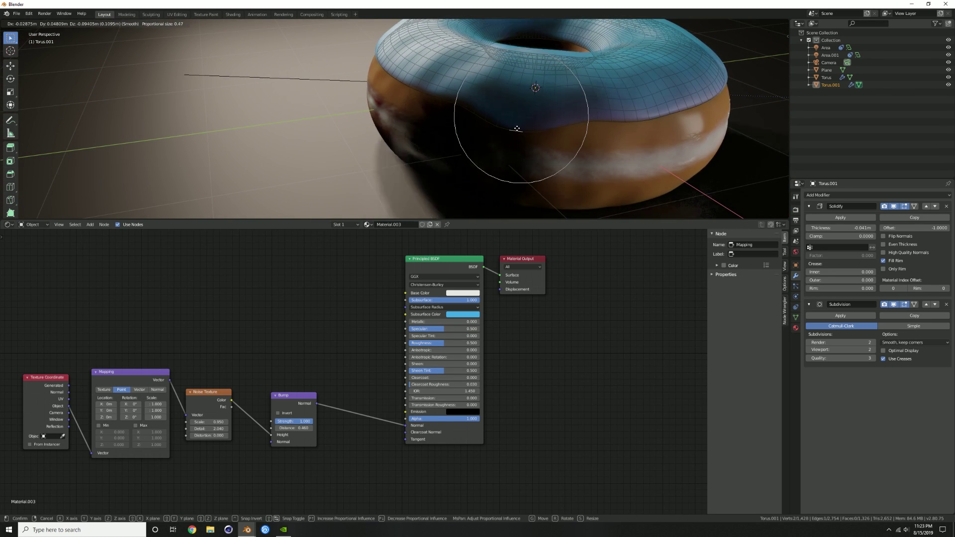
click(515, 128)
Move three further spots along the icing's outer rim, using a proportional size of about 0.42.
middle_drag(464, 128, 477, 155)
key(g)
click(384, 107)
key(g)
click(419, 111)
key(g)
click(309, 105)
Lower the icing's side rim by about 0.02 m against the dough with a proportional size of 0.42.
middle_drag(477, 155, 431, 154)
key(g)
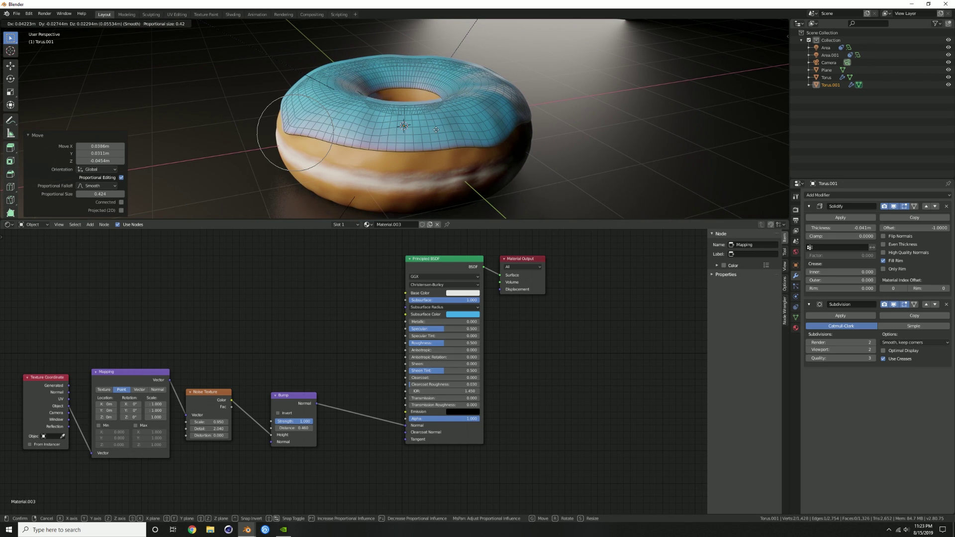
right_click(313, 136)
middle_drag(313, 135, 332, 133)
scroll(331, 133, up, 2)
key(g)
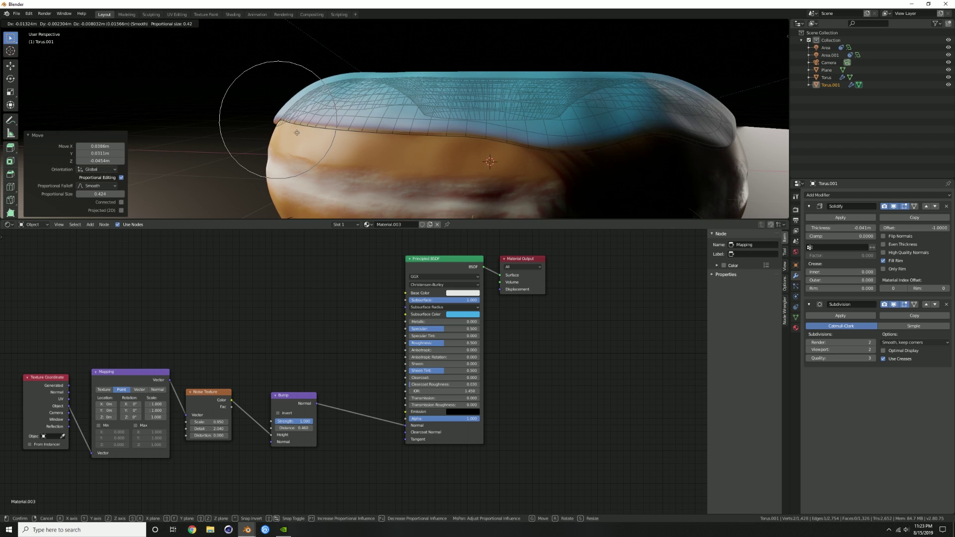
click(296, 133)
Pull an edge on the front icing rim down about 0.05 m with a proportional size of 0.42.
scroll(296, 133, down, 3)
middle_drag(335, 117, 363, 147)
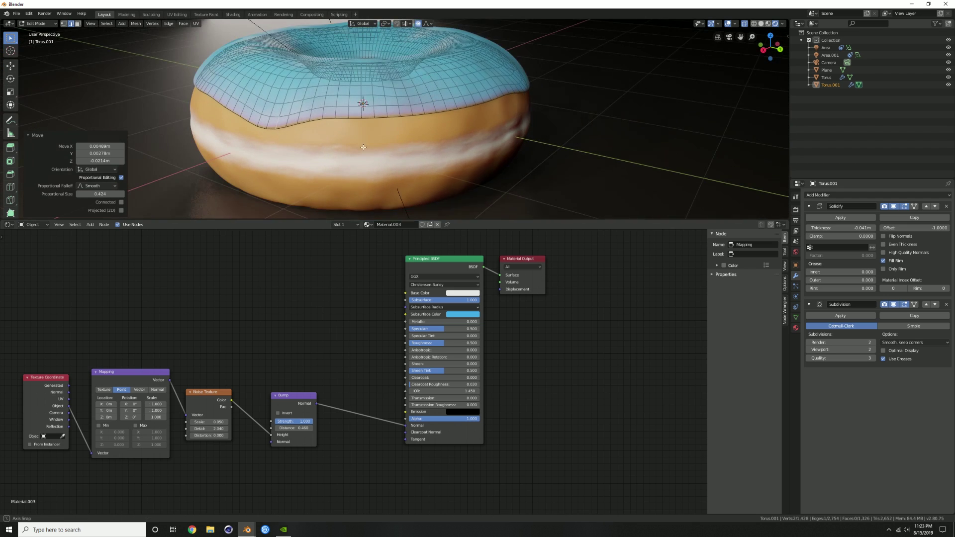
click(409, 117)
key(g)
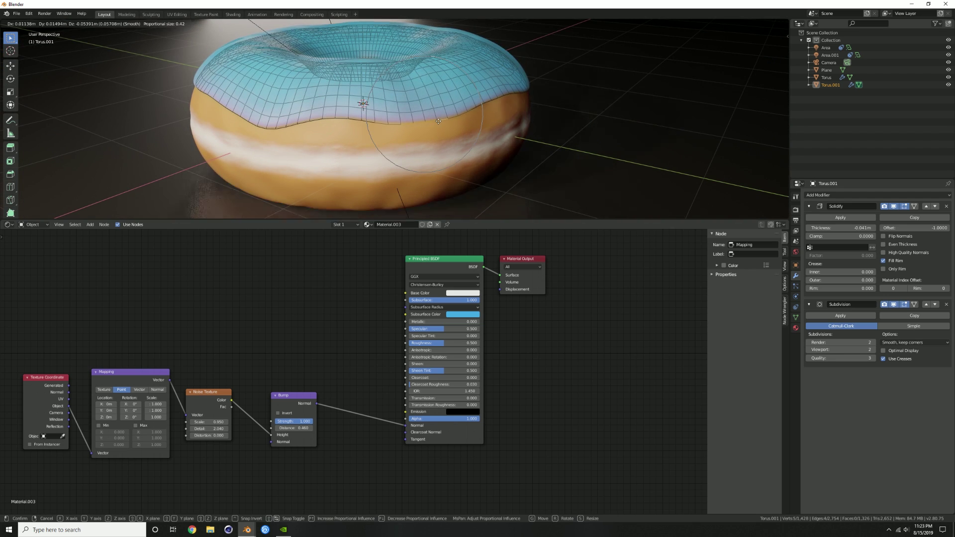
click(438, 121)
Deepen the front rim droop in two downward moves with proportional sizes of about 0.28 and 0.20.
mouse_move(438, 121)
middle_down()
mouse_move(449, 123)
mouse_move(418, 124)
mouse_move(457, 129)
mouse_move(424, 134)
middle_up()
click(424, 121)
shift+click(431, 120)
key(g)
click(460, 132)
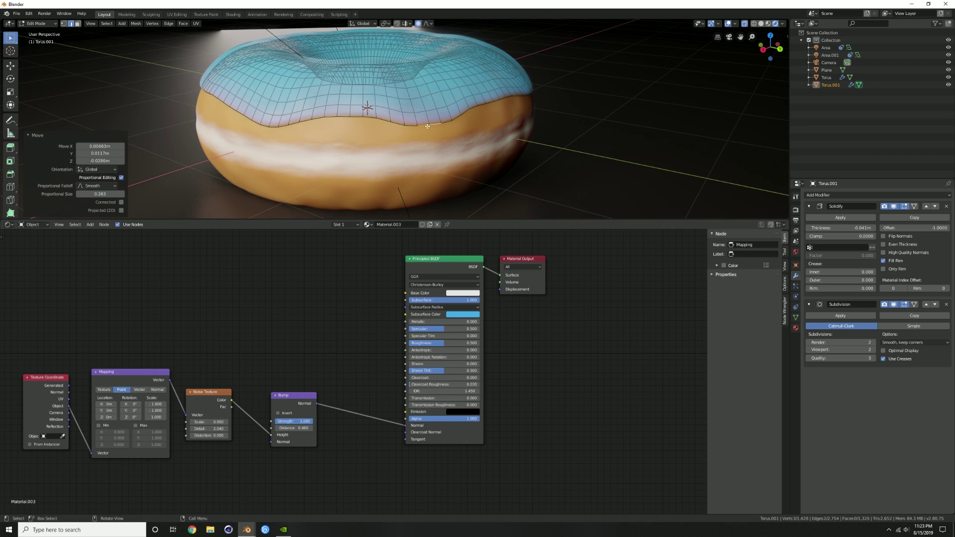
click(427, 126)
key(g)
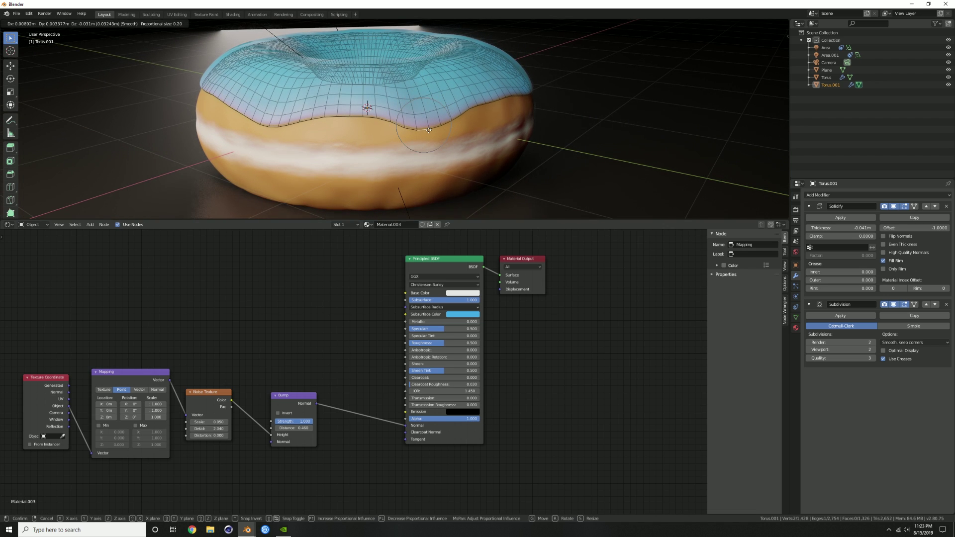
click(429, 131)
Nudge two edges on the icing's outer slope on the shaded side to add slight bumps.
middle_drag(429, 131, 358, 106)
click(535, 136)
key(g)
click(535, 133)
click(561, 119)
key(g)
click(561, 118)
Nudge three edges on the icing's top around the hole with small proportional sizes of about 0.18 to 0.22.
click(531, 76)
key(g)
click(531, 77)
click(512, 93)
key(g)
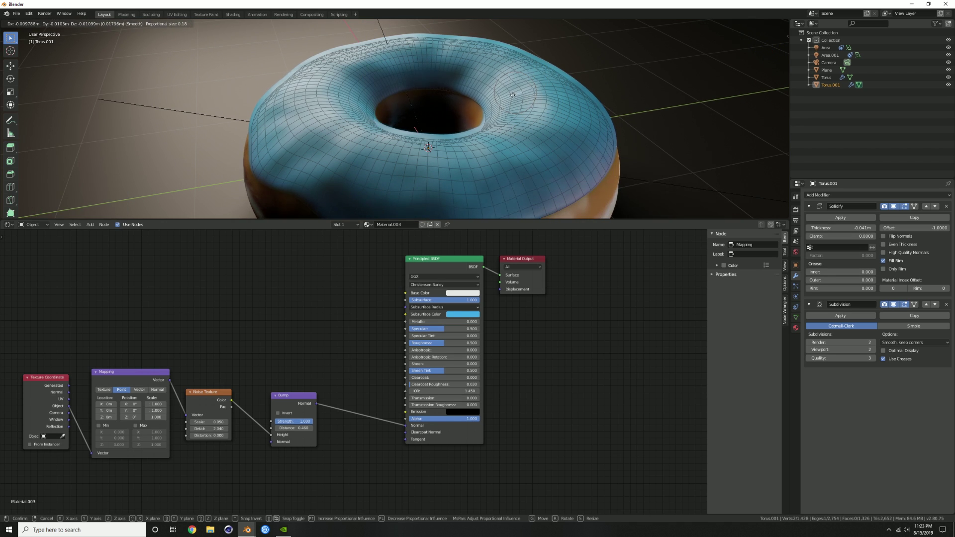
click(513, 94)
click(358, 103)
key(g)
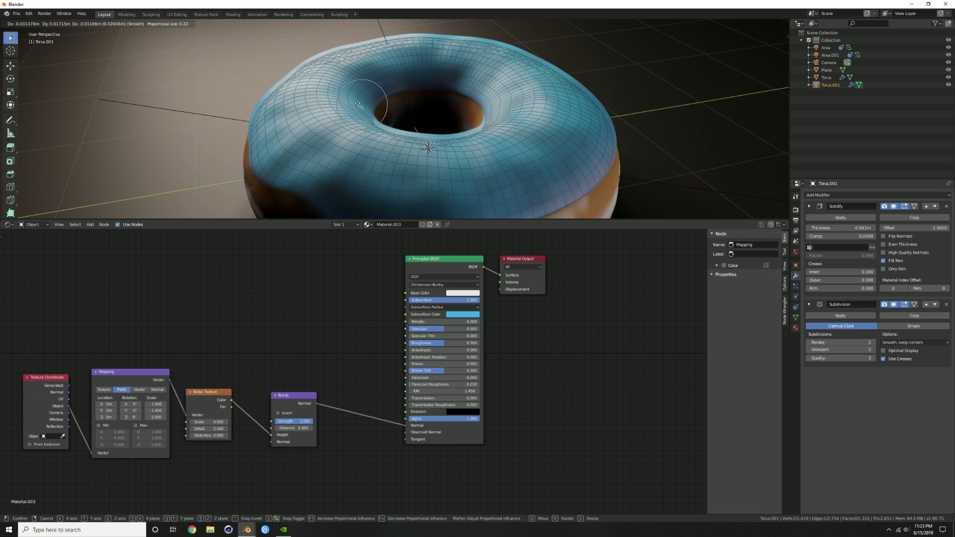
click(357, 102)
Deselect the whole icing mesh, turn off X-ray and check the icing's shape from several sides.
scroll(419, 104, down, 2)
mouse_move(419, 104)
middle_down()
mouse_move(405, 122)
mouse_move(419, 94)
middle_up()
key(a)
scroll(405, 123, down, 2)
key(alt+a)
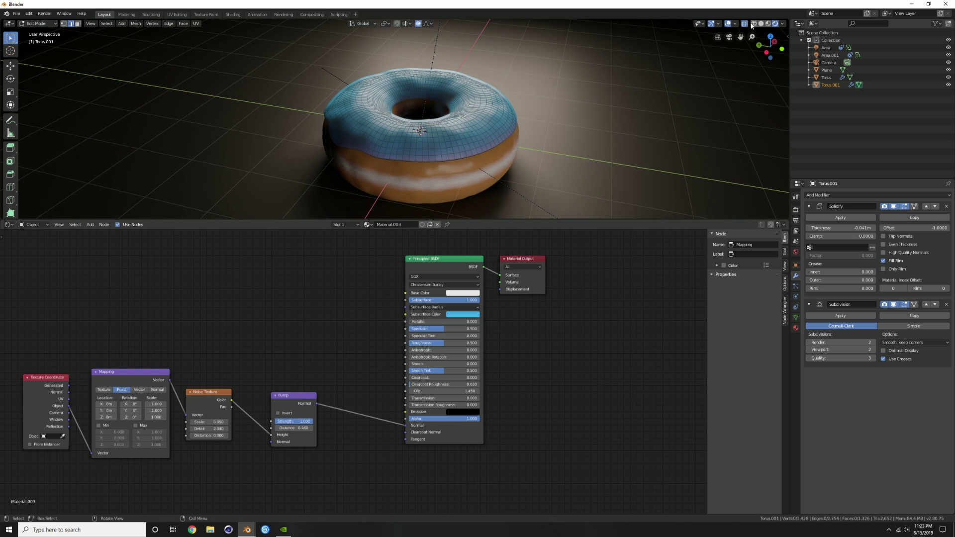
middle_drag(673, 76, 487, 101)
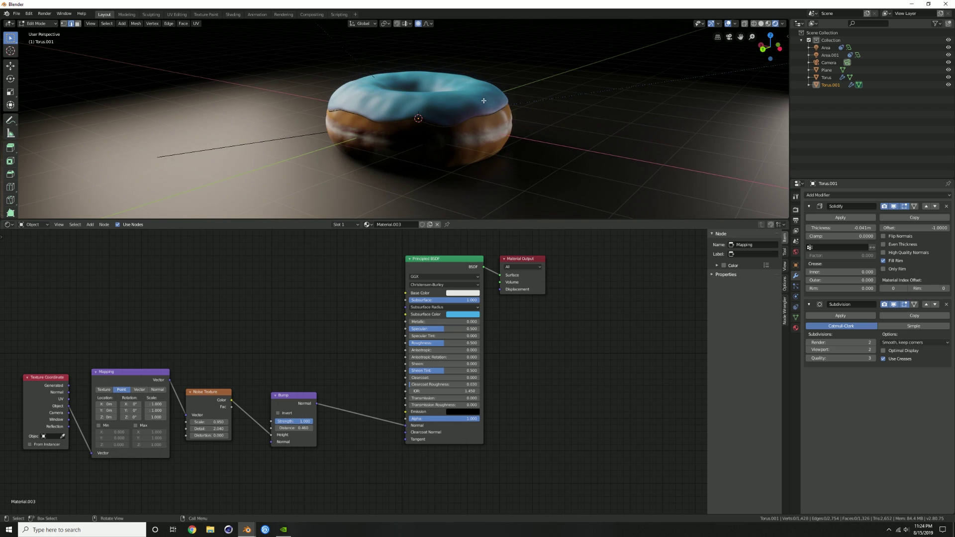
middle_drag(422, 113, 433, 131)
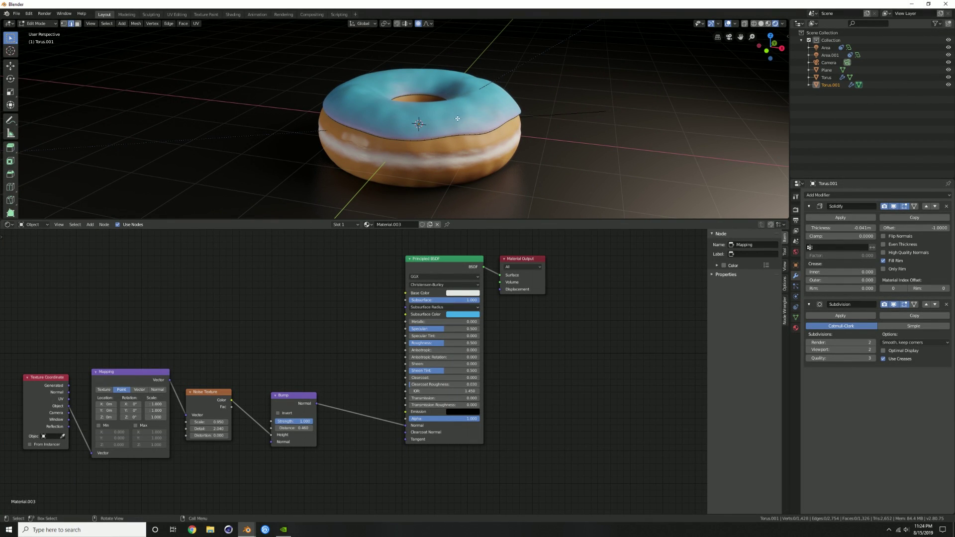
Pull two adjacent icing rim edges downward and fit them to the dough with a proportional size of 0.22.
middle_drag(474, 112, 492, 117)
scroll(492, 117, up, 3)
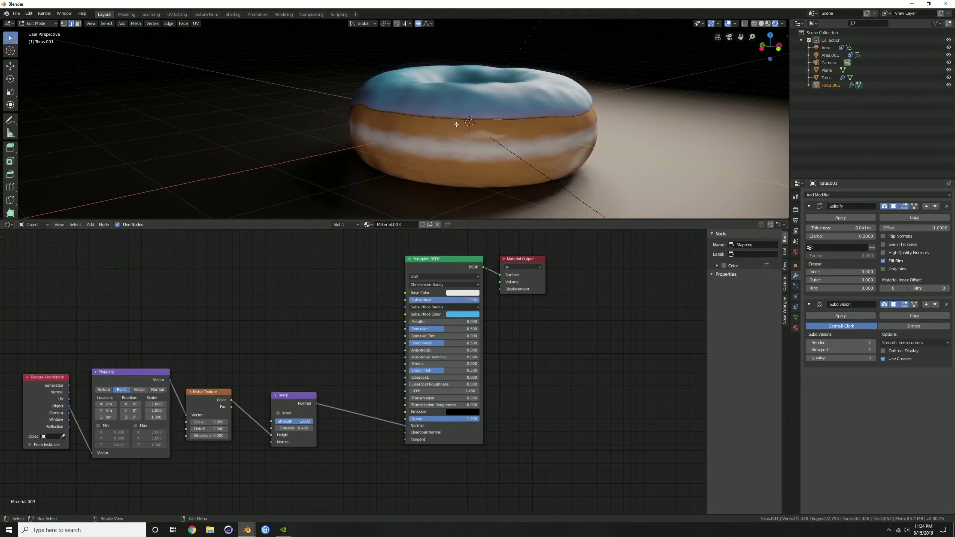
shift+click(501, 119)
key(g)
click(505, 128)
middle_drag(505, 128, 457, 129)
key(g)
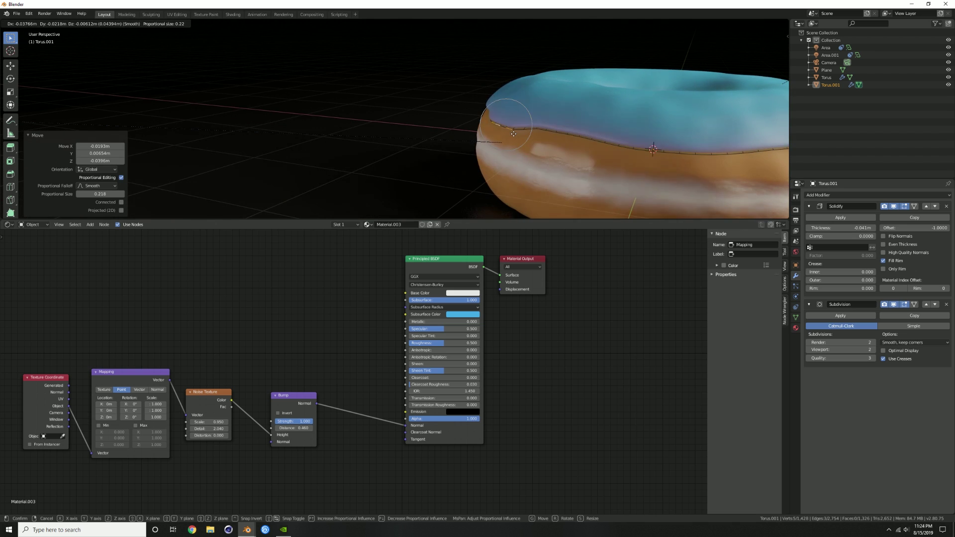
click(508, 132)
Extend the new rim droop further down in two moves, reducing the proportional size to 0.18.
click(501, 127)
shift+click(502, 128)
key(g)
click(502, 130)
middle_drag(502, 130, 528, 141)
key(g)
scroll(503, 135, up, 2)
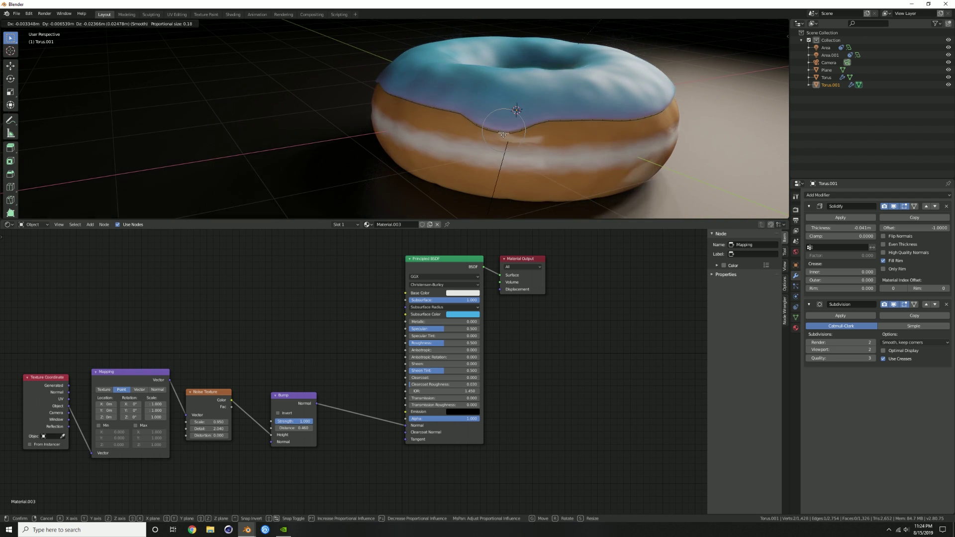
click(504, 139)
Turn off proportional editing and extrude two adjacent rim edges down the dough in three segments of about 0.1 m to form a drip.
middle_drag(504, 138, 473, 120)
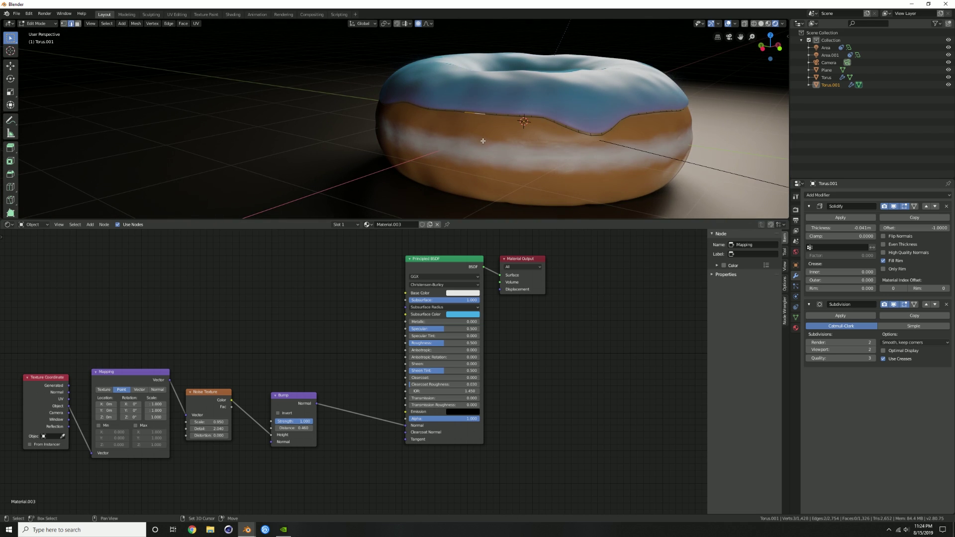
key(o)
middle_drag(446, 66, 487, 116)
scroll(472, 120, up, 3)
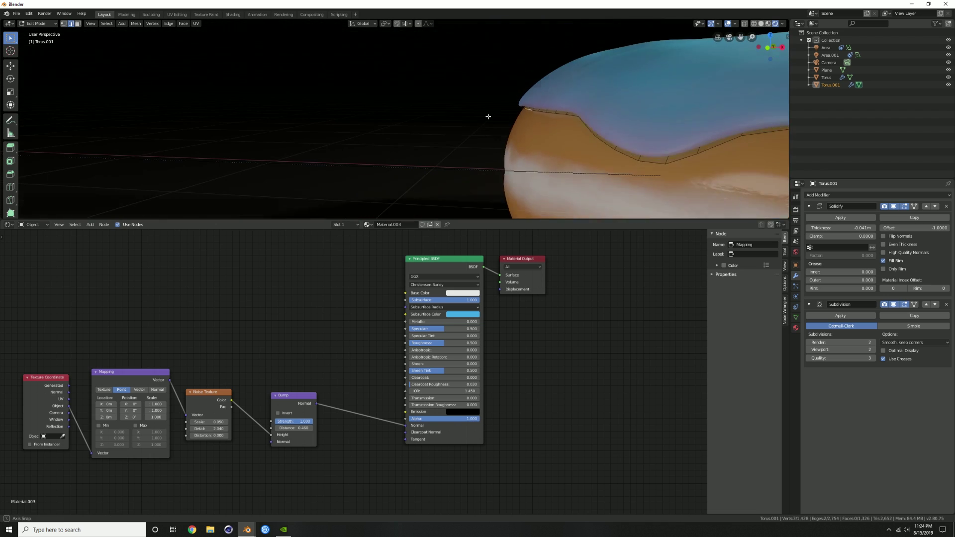
key(e)
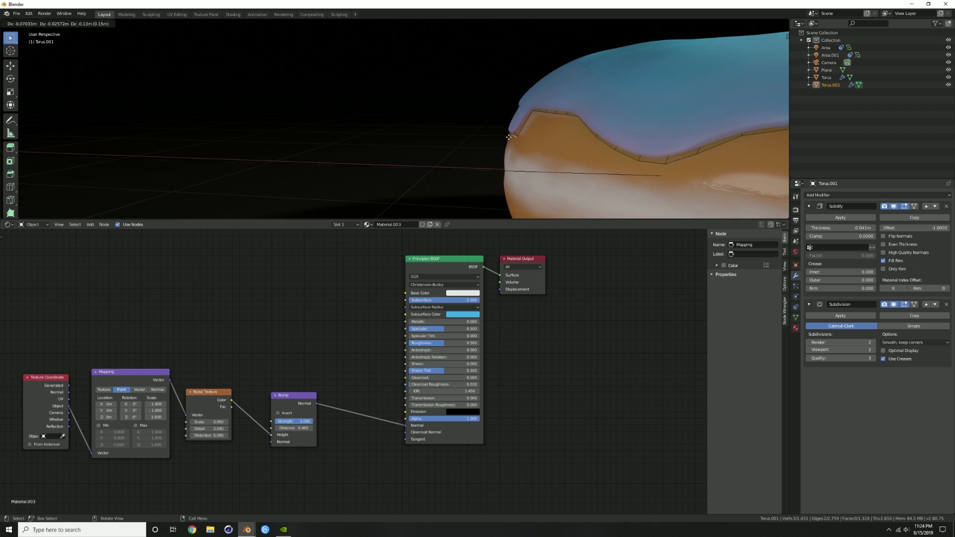
click(503, 148)
key(e)
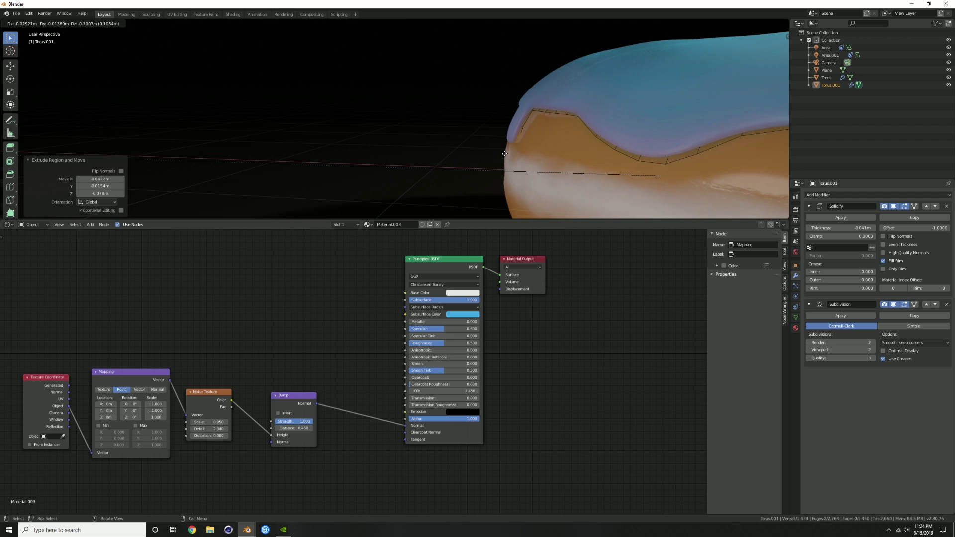
click(502, 161)
key(e)
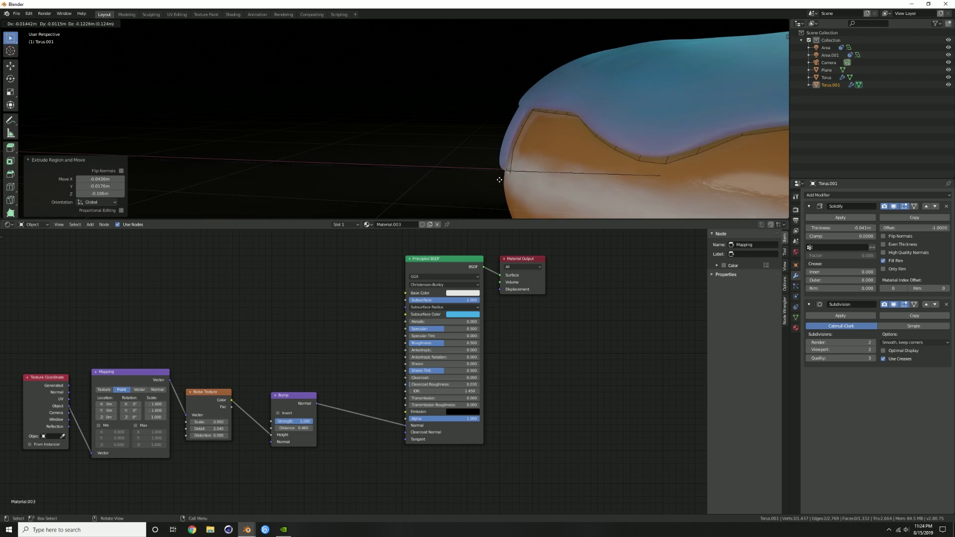
click(500, 178)
middle_drag(499, 178, 558, 170)
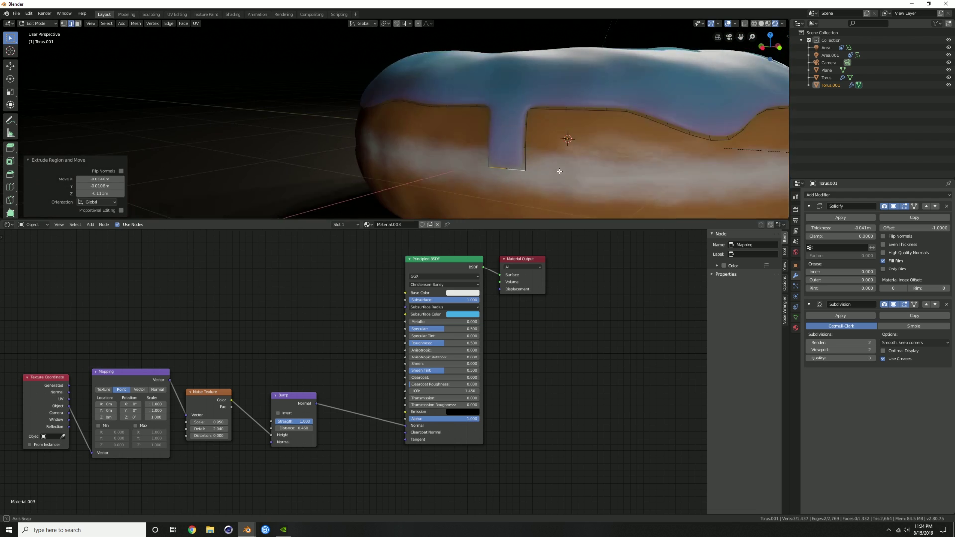
Switch to vertex selection and move the drip's bottom middle vertex down to make a pointed tip.
key(1)
key(g)
click(513, 185)
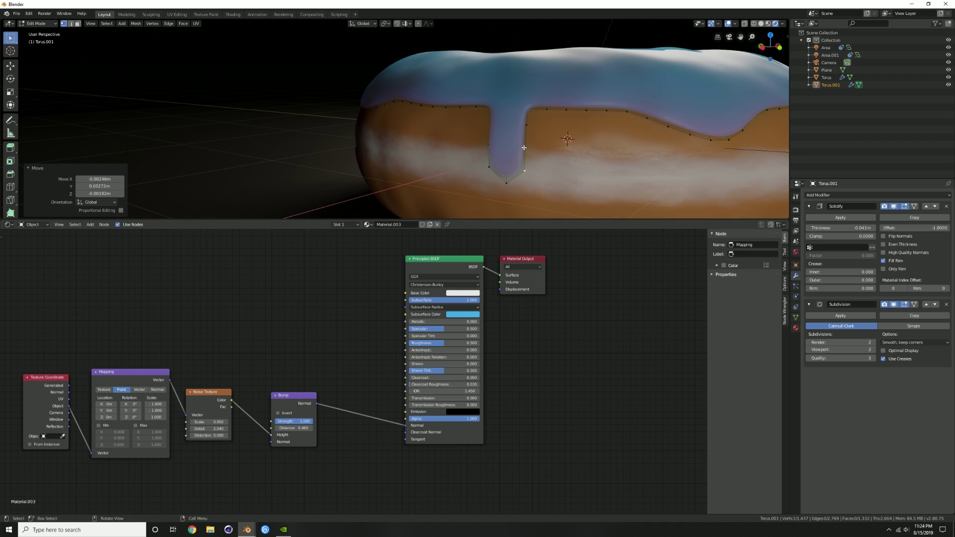
Narrow the drip's waist by scaling the vertex pair just above its tip inward.
mouse_move(535, 148)
middle_down()
mouse_move(524, 148)
mouse_move(532, 152)
middle_up()
click(523, 147)
shift+click(497, 145)
key(s)
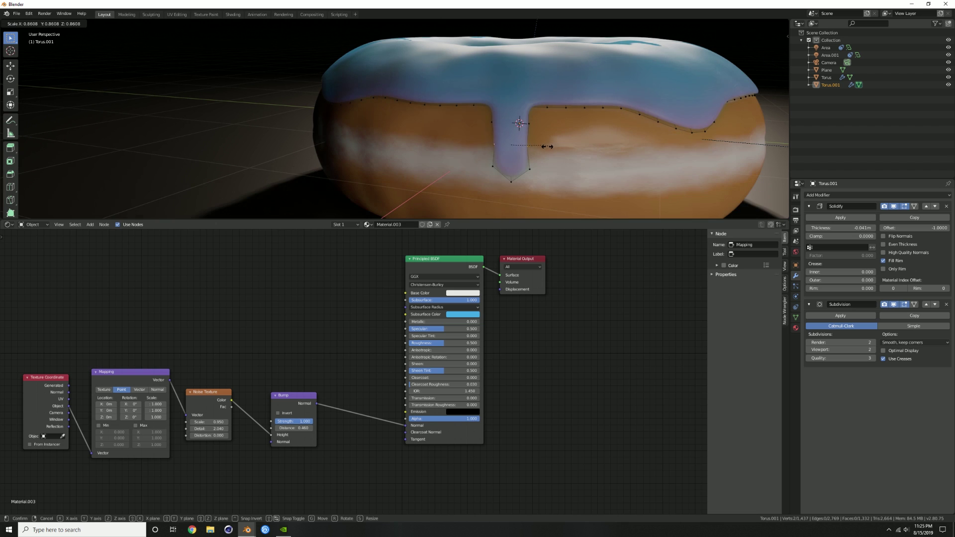
click(519, 144)
Scale the vertex pair at the drip's neck to taper it, and return to Object Mode.
click(494, 123)
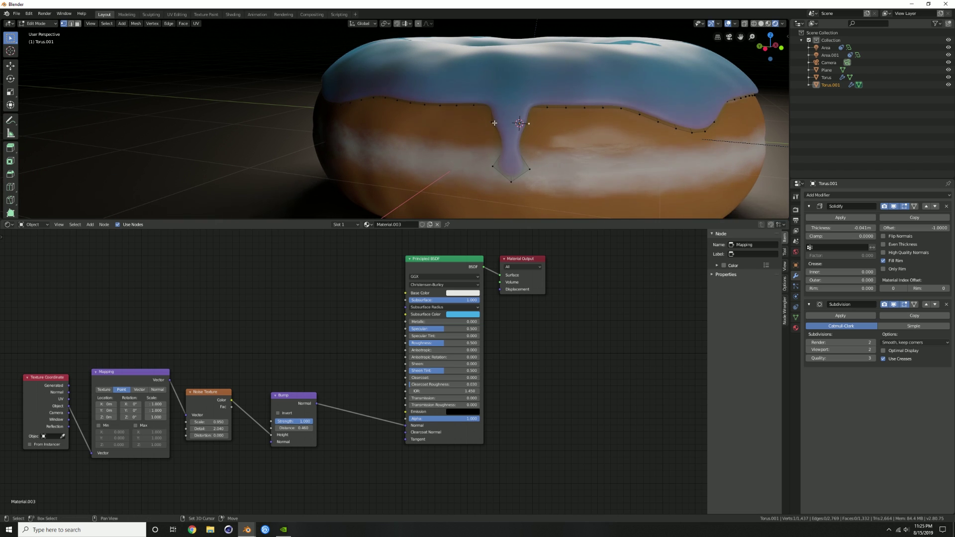
key(s)
click(551, 129)
key(Tab)
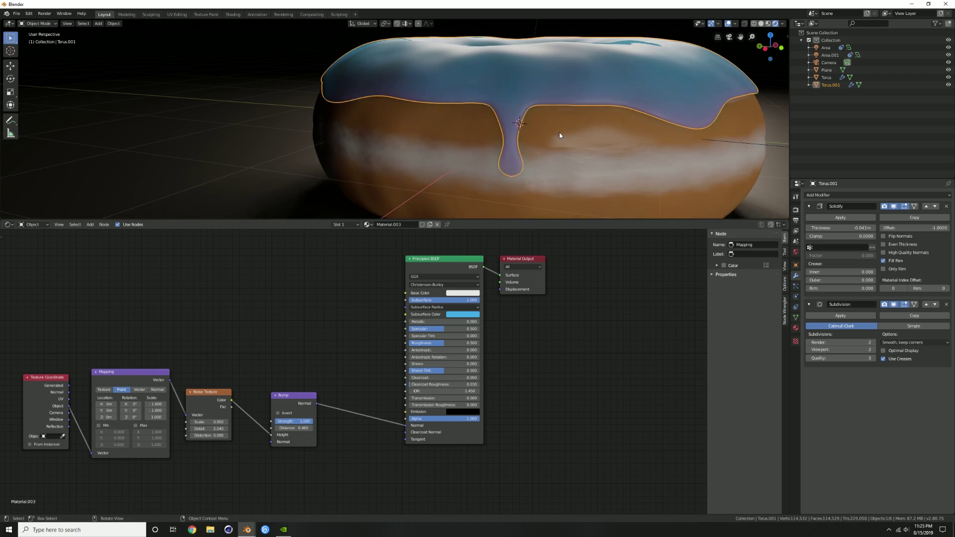
Deselect all objects and inspect the drip from several sides.
middle_drag(562, 132, 532, 130)
key(a)
key(alt+a)
middle_drag(412, 121, 555, 134)
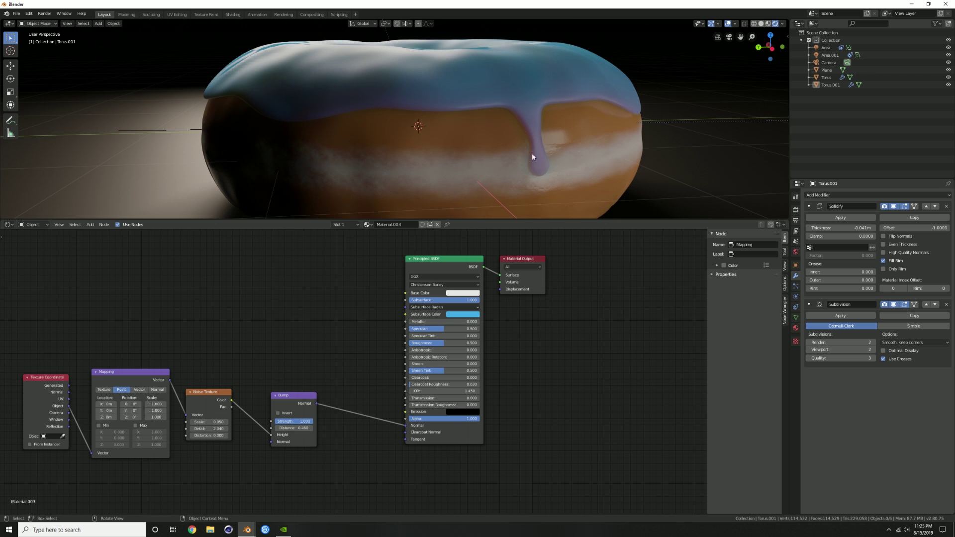
mouse_move(630, 119)
middle_down()
mouse_move(641, 105)
mouse_move(644, 118)
middle_up()
Edit the icing mesh again and adjust rim vertices on the broad droop beside the drip in two moves.
key(Tab)
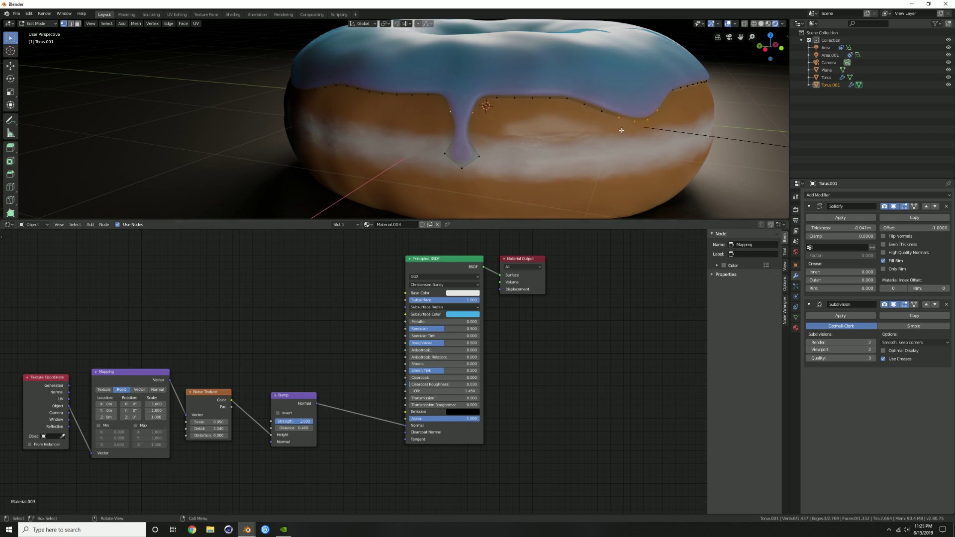
key(Escape)
middle_drag(634, 141, 434, 143)
key(g)
click(650, 128)
key(g)
click(644, 132)
Return to Object Mode, deselect everything and view the whole donut with its reshaped icing.
key(Tab)
scroll(579, 131, down, 3)
key(alt+a)
scroll(532, 130, down, 3)
click(500, 145)
key(alt+a)
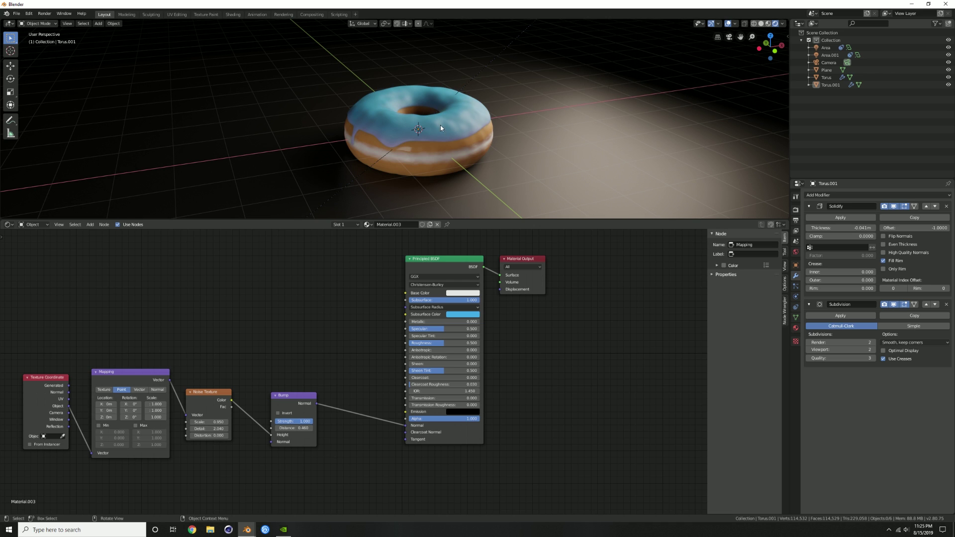
middle_drag(440, 127, 482, 107)
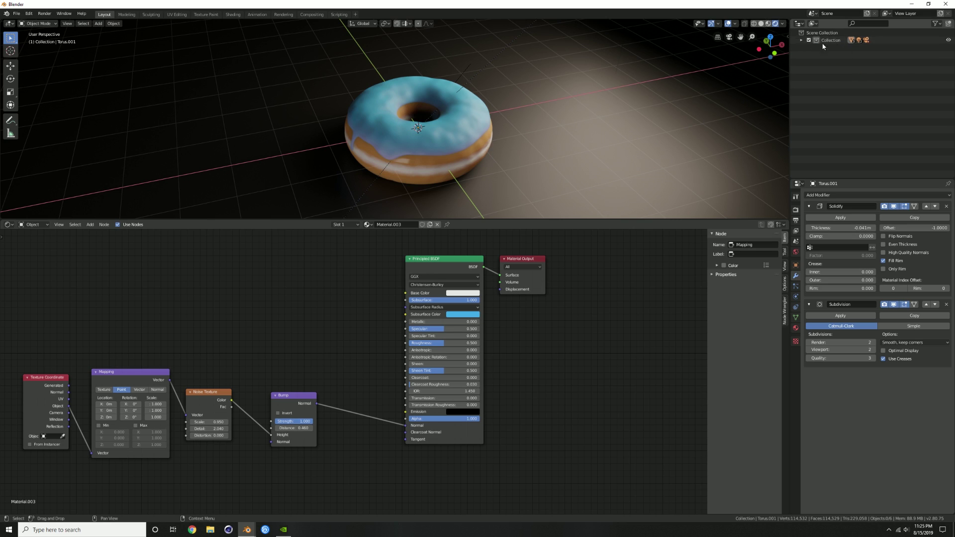
Show the render-visibility toggles in the outliner, and hide and show the Collection in the viewport.
click(936, 24)
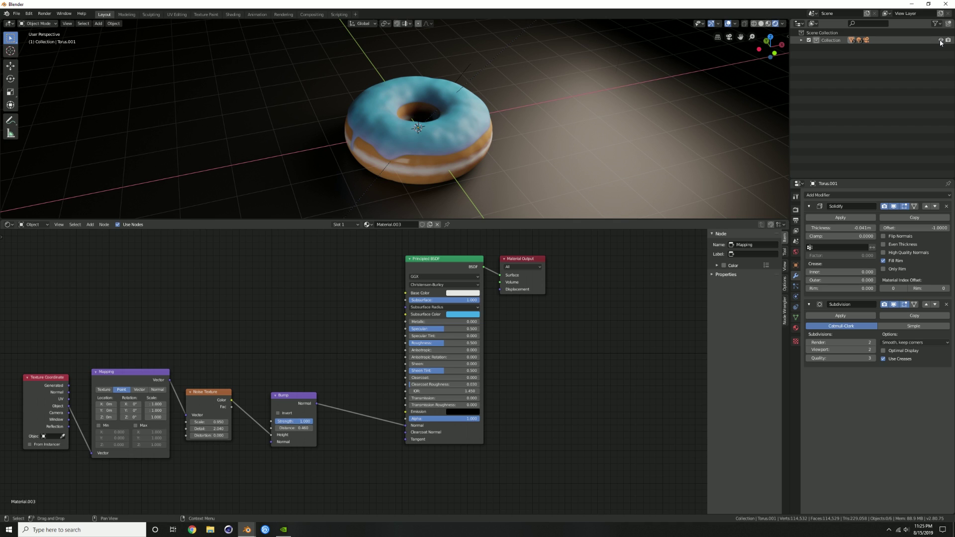
click(940, 40)
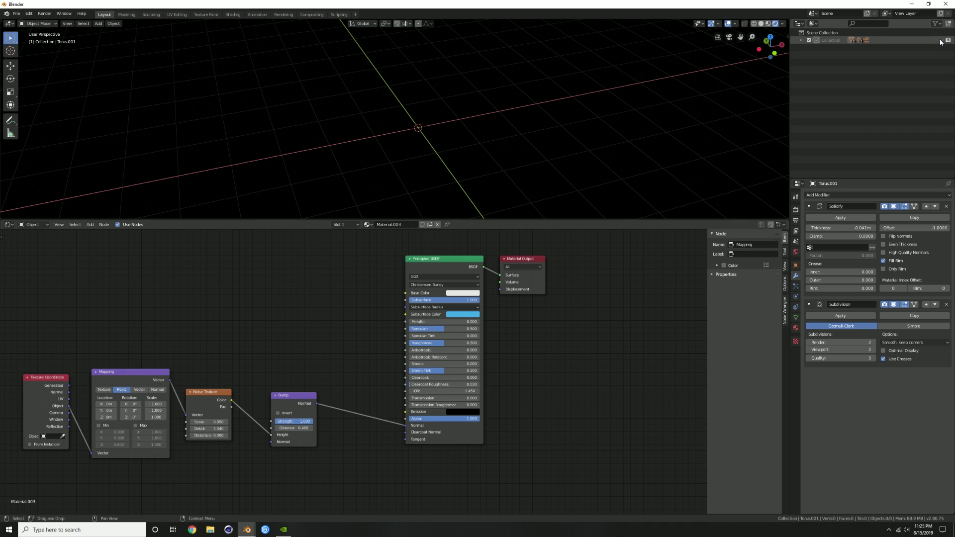
click(939, 40)
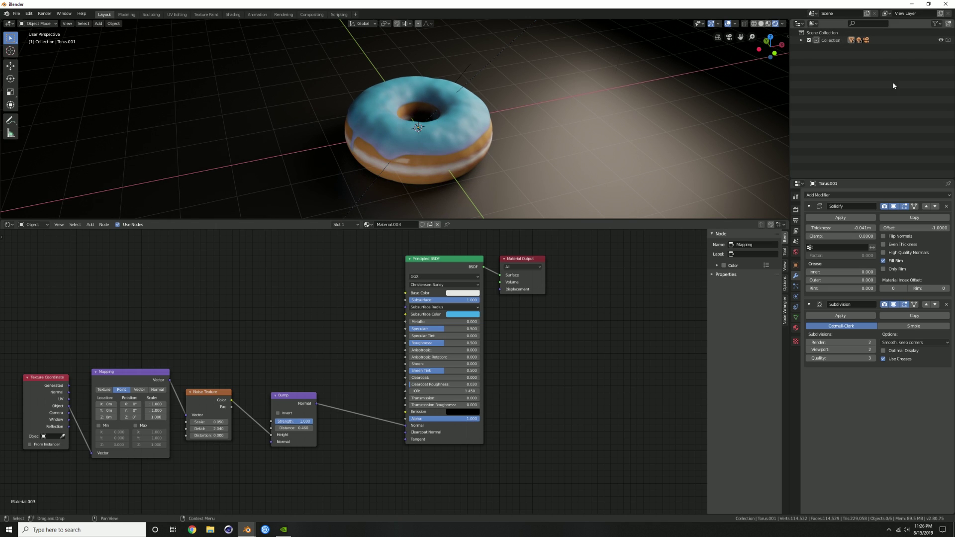
Create a new collection and name it Spr.
click(947, 25)
double_click(830, 47)
text(Spr)
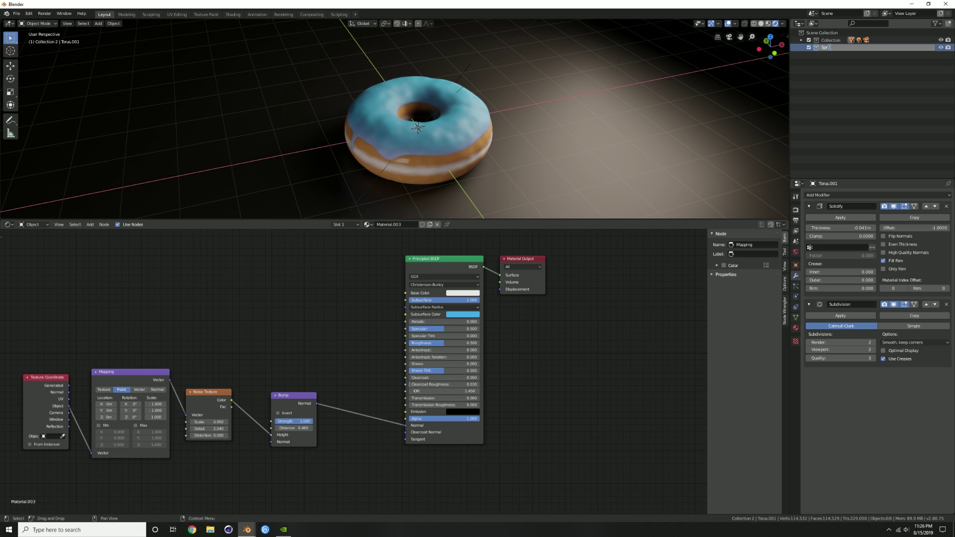
key(Return)
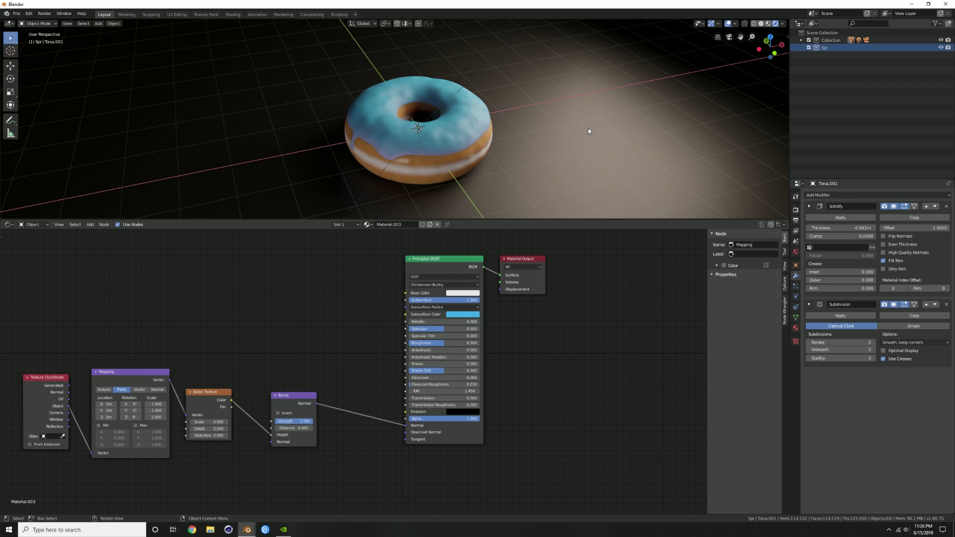
Enter Edit Mode on the icing close to the drip's base and switch to Solid shading.
middle_drag(503, 153, 413, 139)
scroll(413, 142, up, 5)
scroll(445, 166, up, 5)
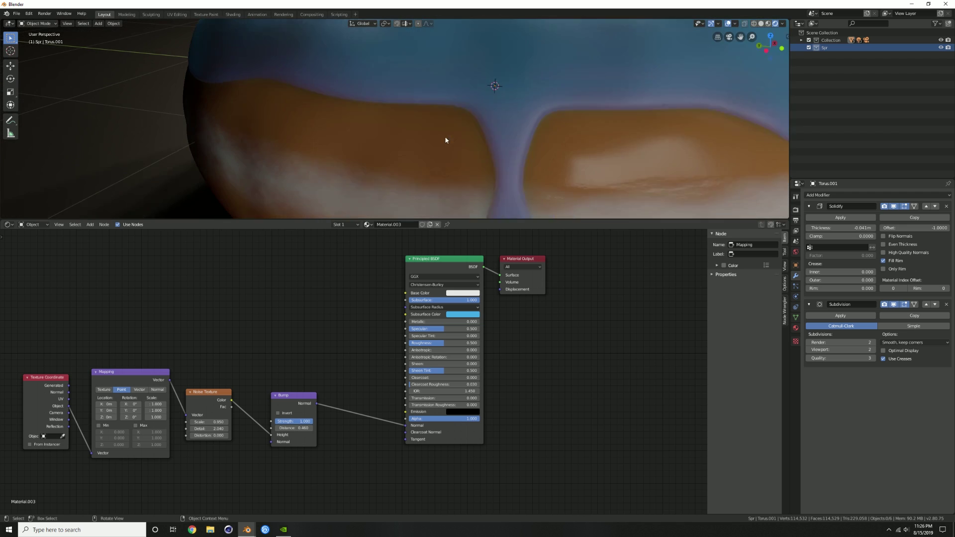
key(Tab)
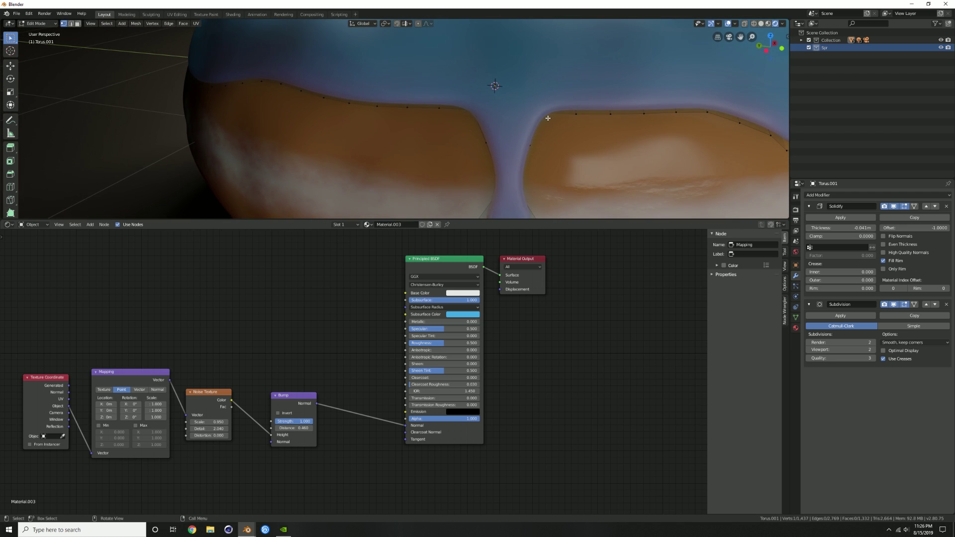
key(z)
click(486, 118)
key(z)
click(592, 118)
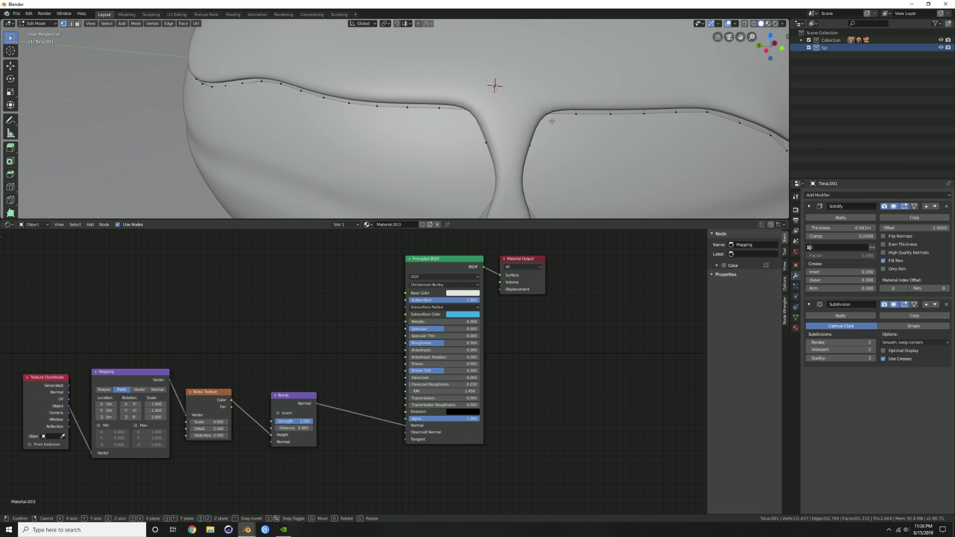
Move the icing's rim vertices on both sides of the drip's base to widen and round its junction.
key(g)
click(556, 128)
key(g)
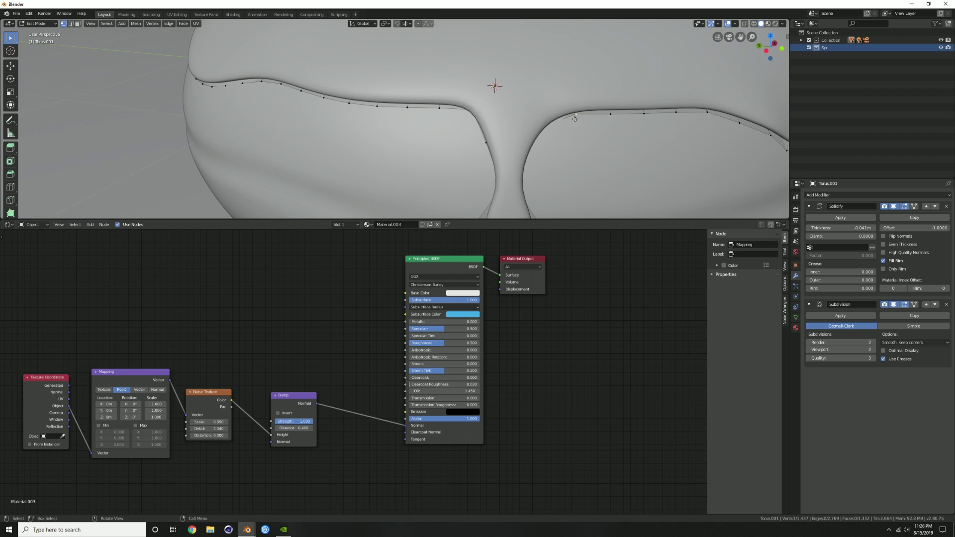
click(580, 123)
key(g)
click(512, 119)
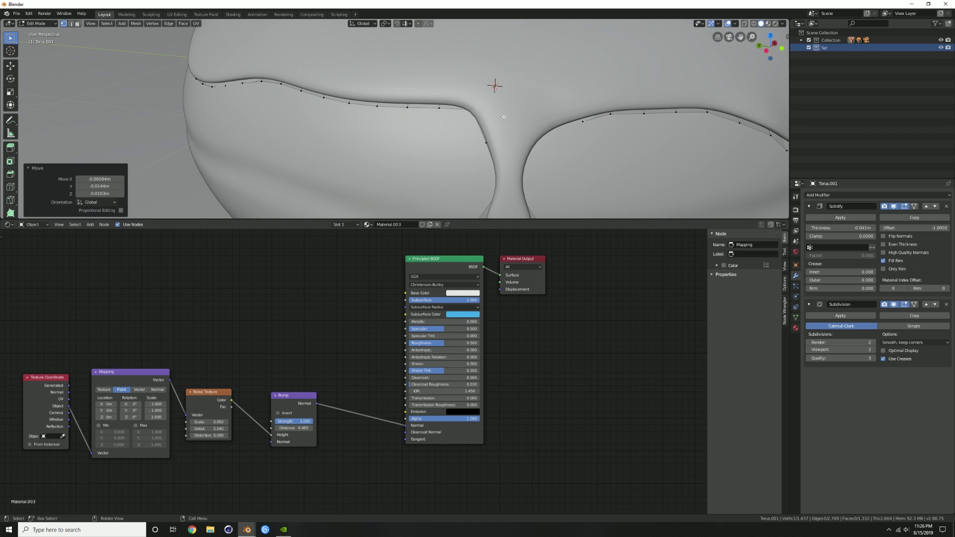
key(g)
click(443, 110)
key(g)
click(440, 111)
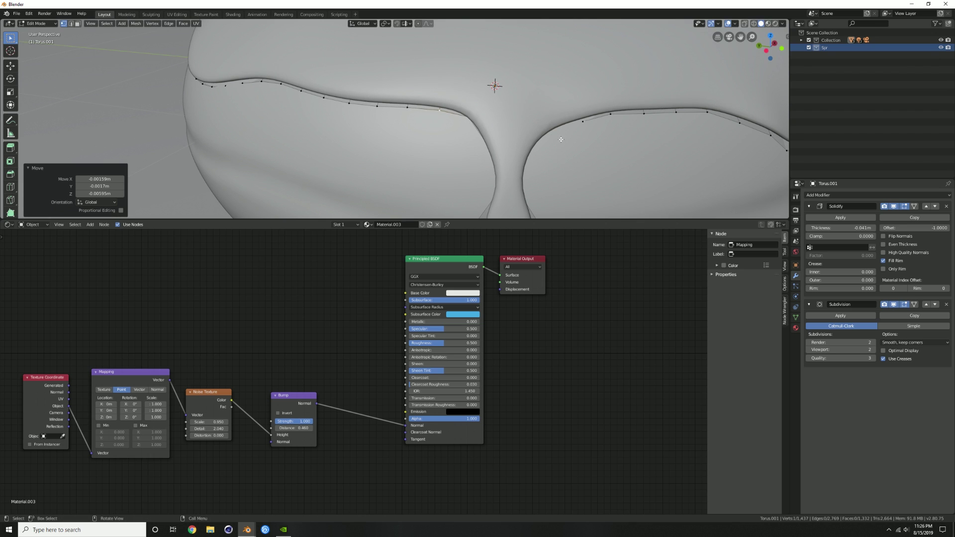
Return to Object Mode and switch the viewport back to Rendered shading.
scroll(557, 145, down, 5)
key(Tab)
middle_drag(473, 134, 449, 144)
key(z)
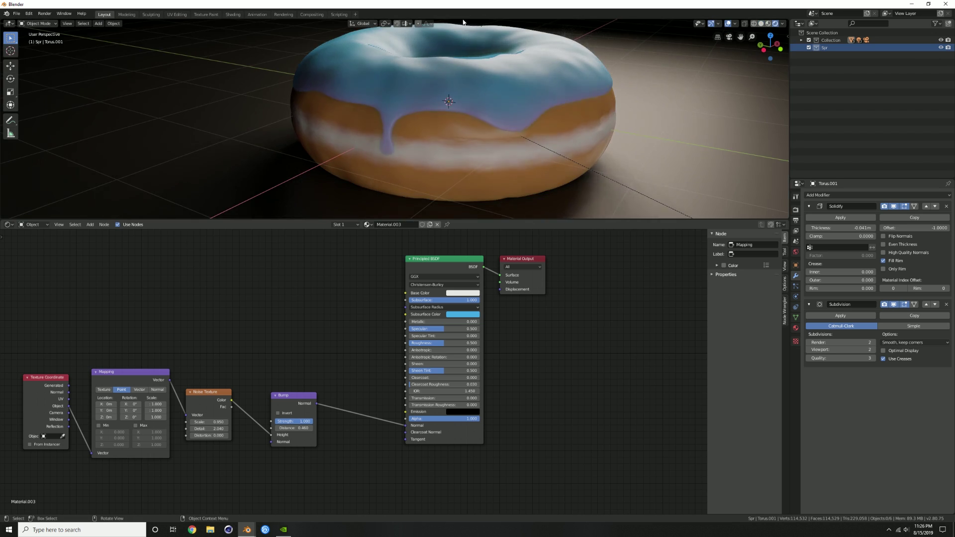
Select the icing and enter Edit Mode close to the hanging drip.
scroll(481, 118, down, 2)
middle_drag(481, 115, 443, 122)
scroll(364, 146, up, 3)
shift+middle_drag(360, 163, 429, 118)
click(424, 136)
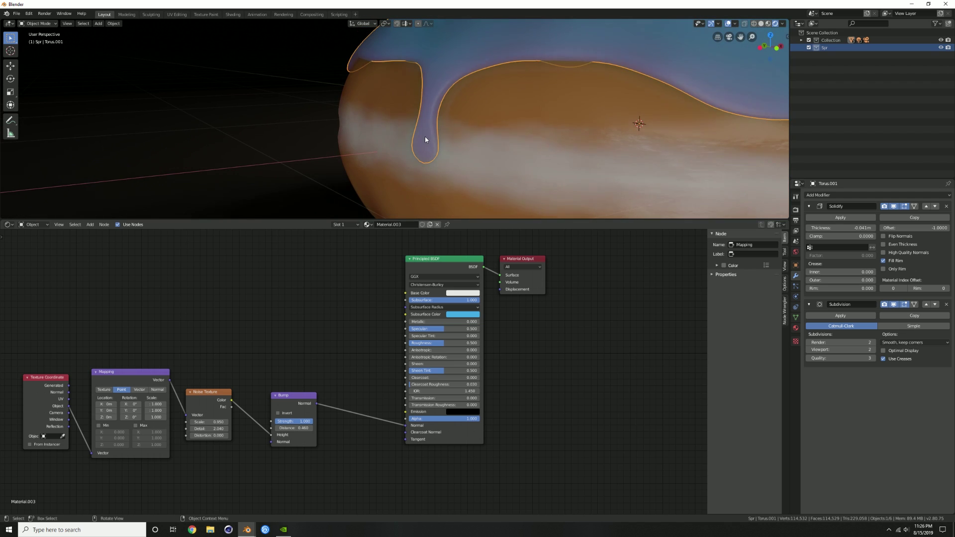
key(Tab)
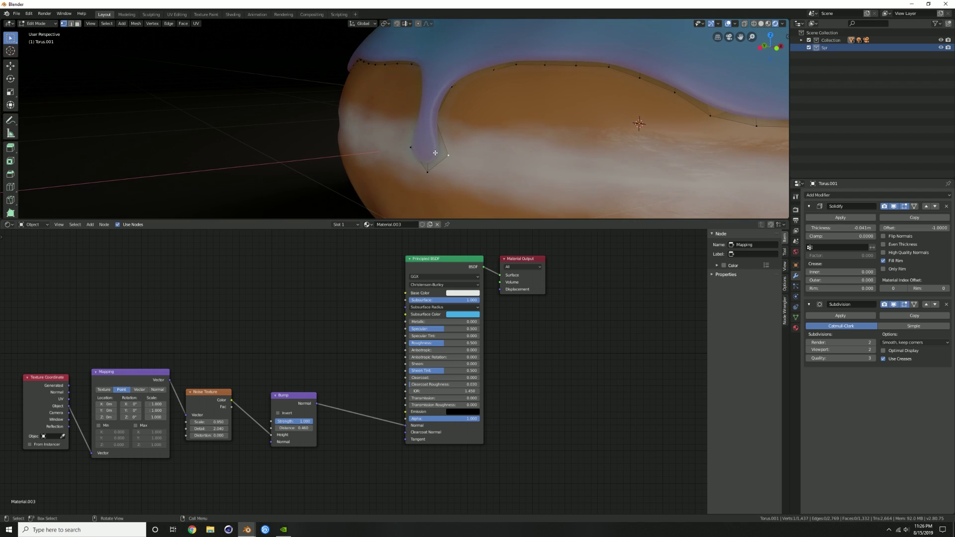
Try to join the two side vertices at the drip's tip with a new edge and move it.
shift+click(411, 147)
key(f)
key(g)
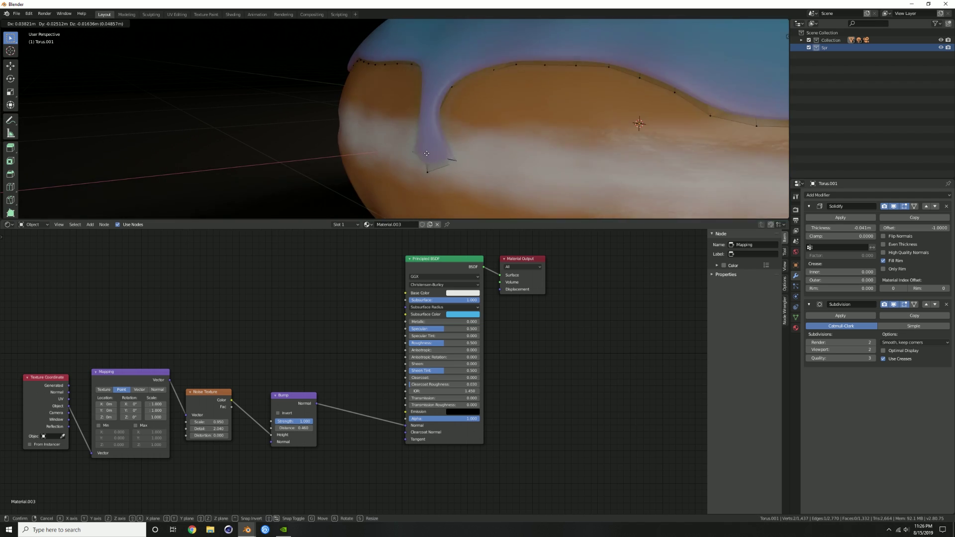
right_click(427, 153)
key(ctrl+z)
Knife-cut across the drip's tip between its two side vertices.
mouse_move(438, 154)
middle_down()
mouse_move(404, 153)
mouse_move(446, 152)
middle_up()
key(k)
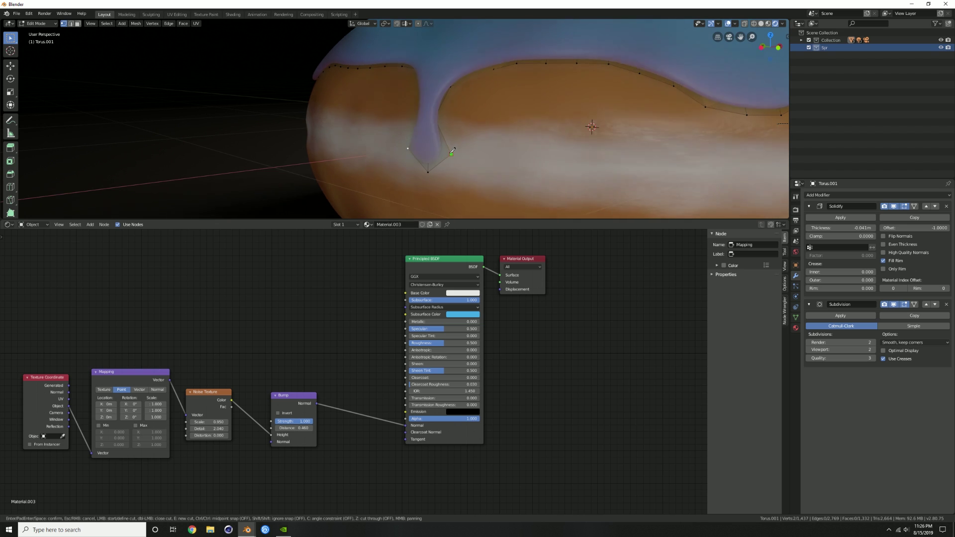
click(408, 147)
key(Return)
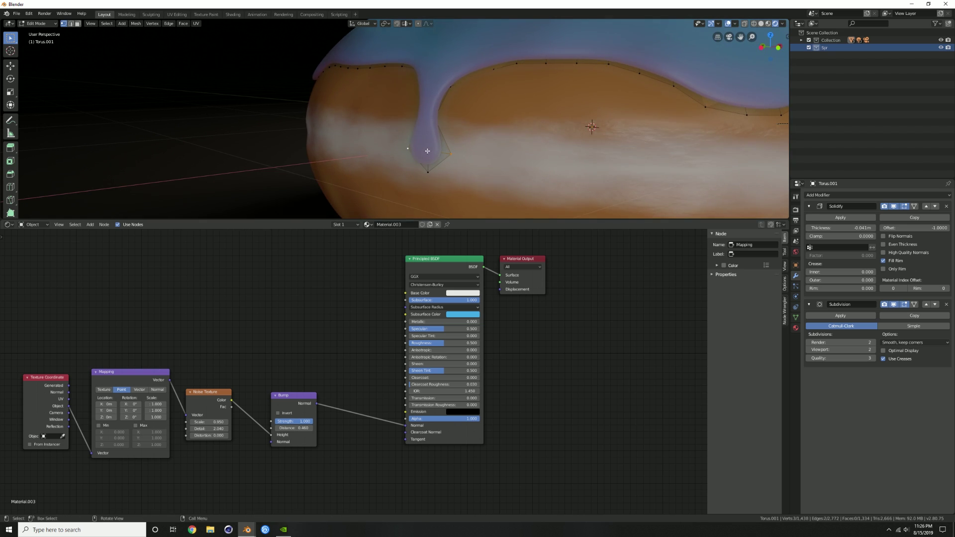
Pull the cut's middle vertex outward about 0.1 m to bulge the drip's tip, and return to Object Mode.
middle_drag(442, 156, 397, 153)
key(g)
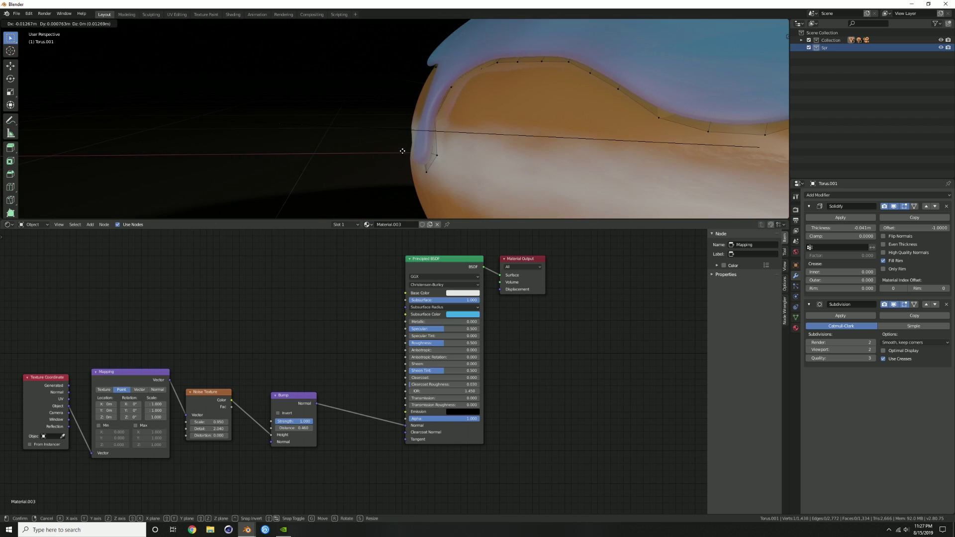
click(383, 147)
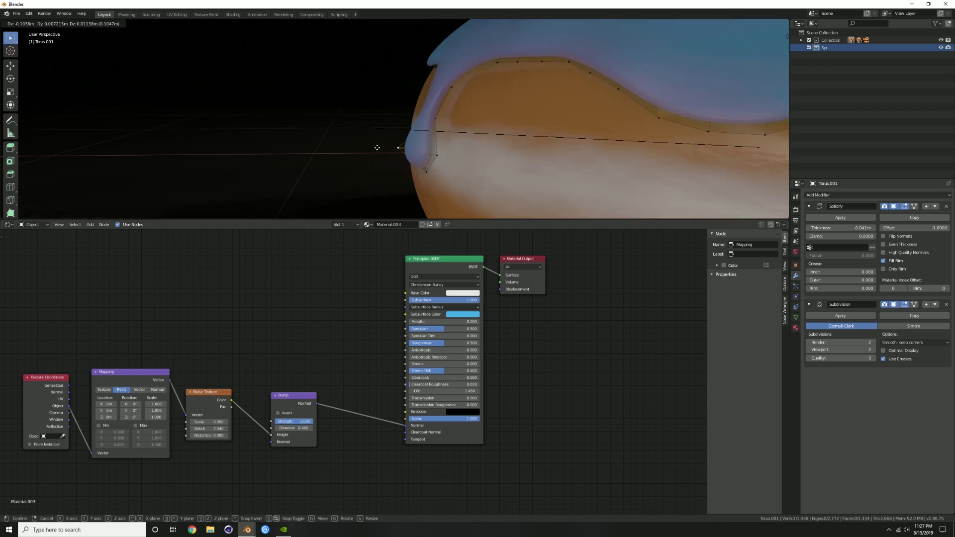
key(Tab)
Box-select the drip tip's vertices, move them against the dough with proportional editing on, and return to Object Mode.
middle_drag(377, 150, 398, 135)
scroll(339, 134, up, 5)
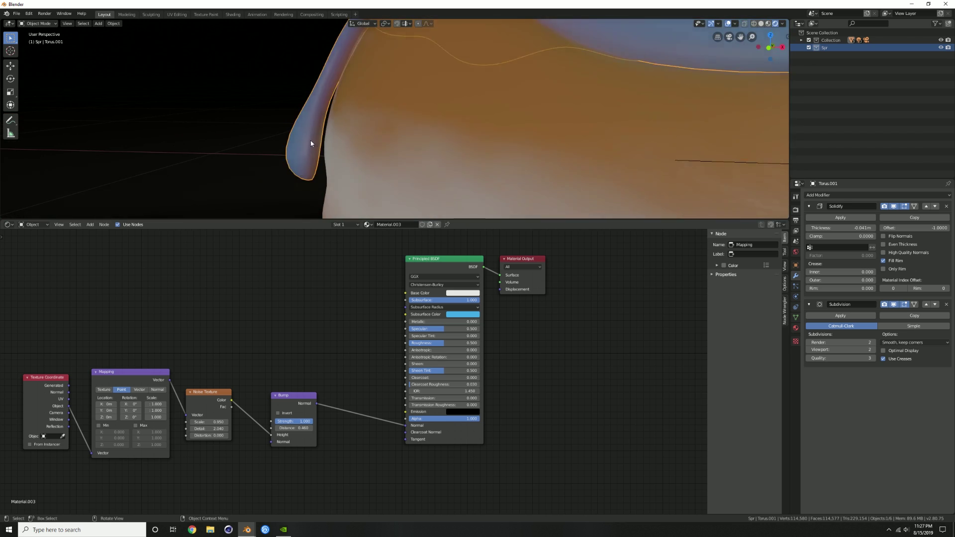
key(Tab)
shift+middle_drag(309, 150, 379, 108)
key(b)
drag(331, 91, 407, 158)
key(b)
key(Escape)
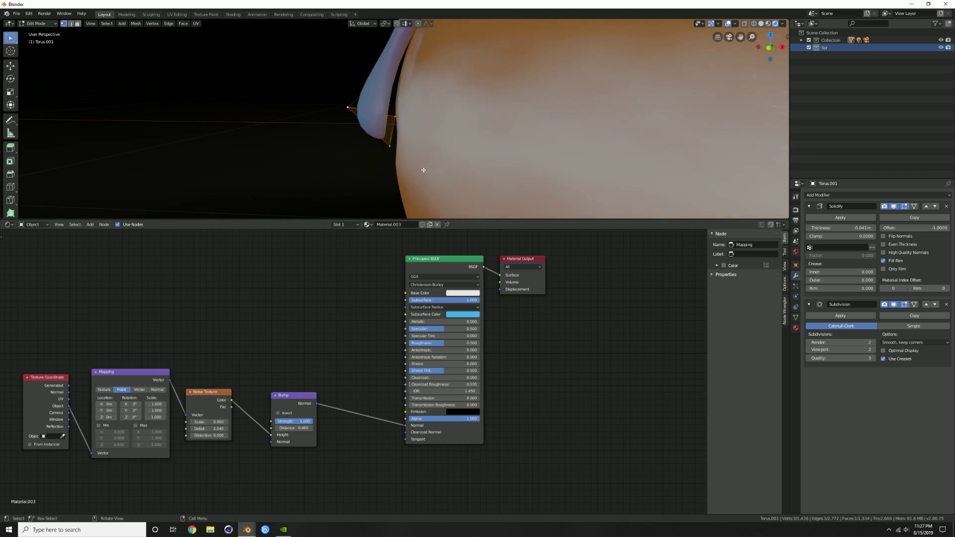
key(o)
key(g)
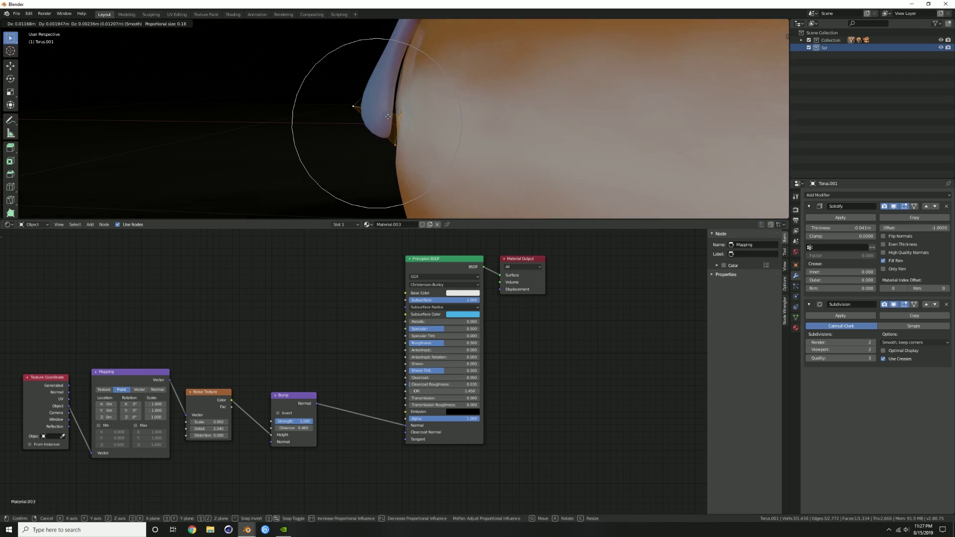
click(393, 118)
key(Tab)
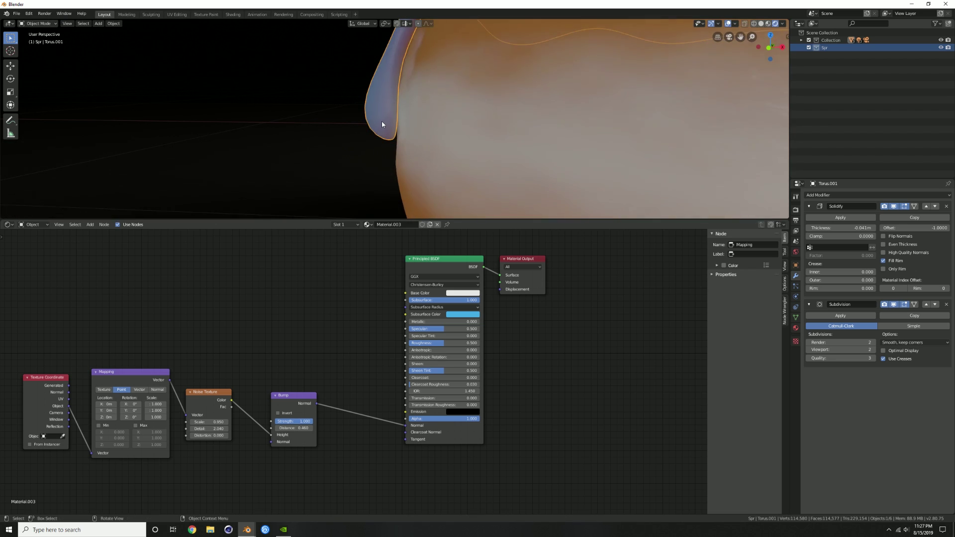
Deselect the icing, review the whole donut from the side and above, and switch to Solid shading.
scroll(381, 121, down, 4)
middle_drag(386, 115, 488, 133)
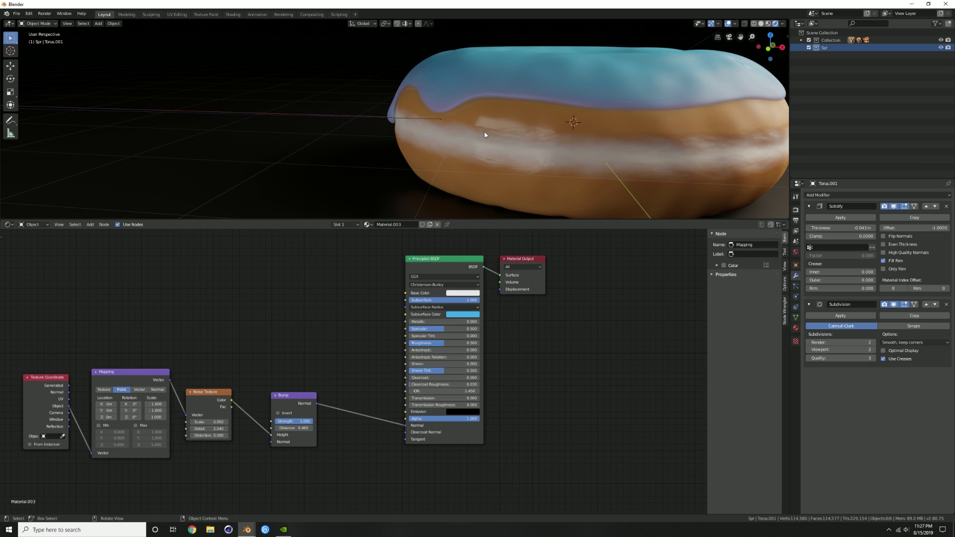
scroll(517, 130, down, 3)
shift+middle_drag(557, 123, 481, 115)
drag(450, 116, 449, 119)
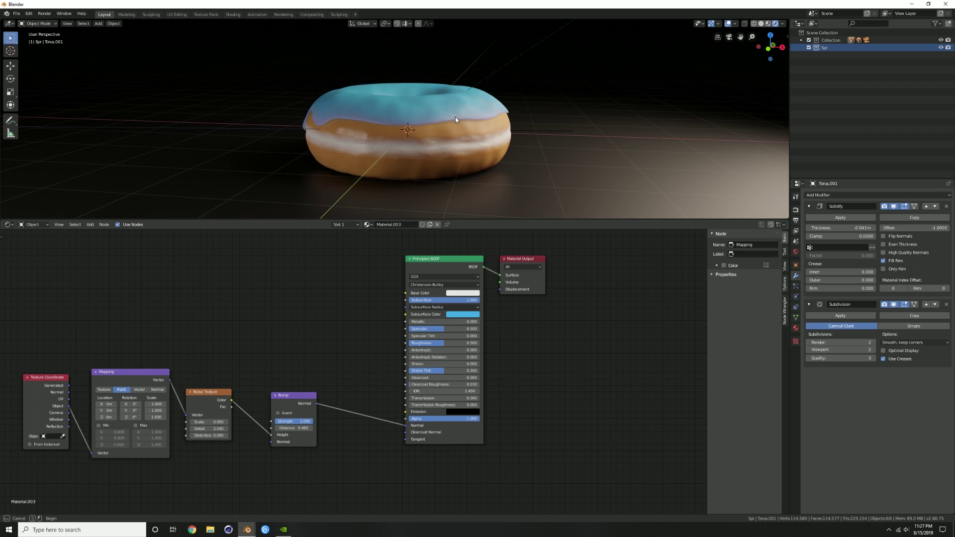
middle_drag(455, 117, 474, 135)
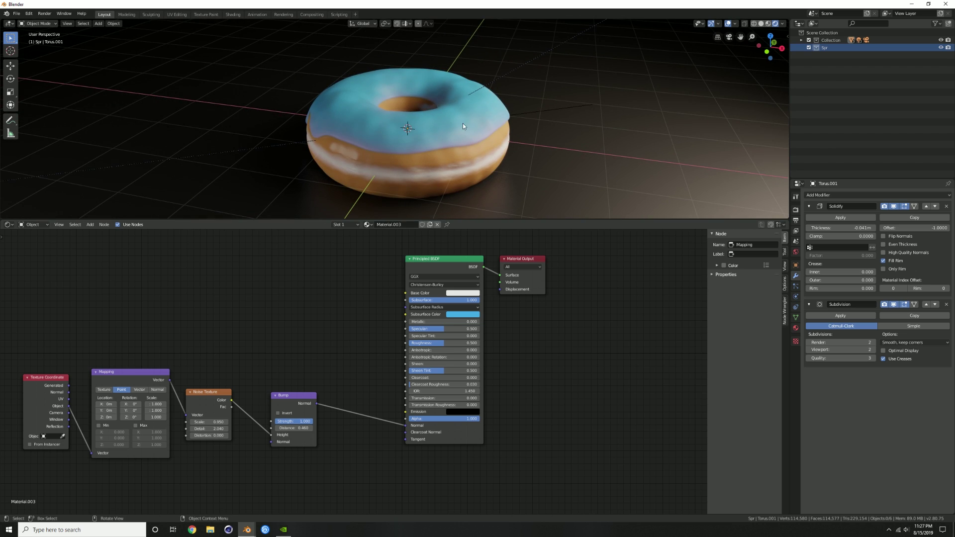
key(z)
click(667, 146)
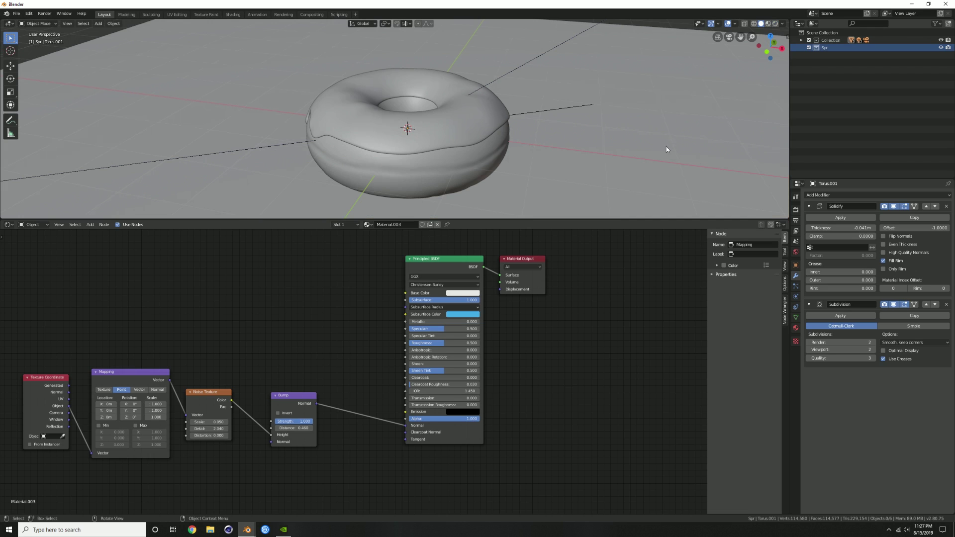
Add a cylinder mesh and move it about 2.74 m along X, beside the donut.
key(shift+a)
mouse_move(469, 132)
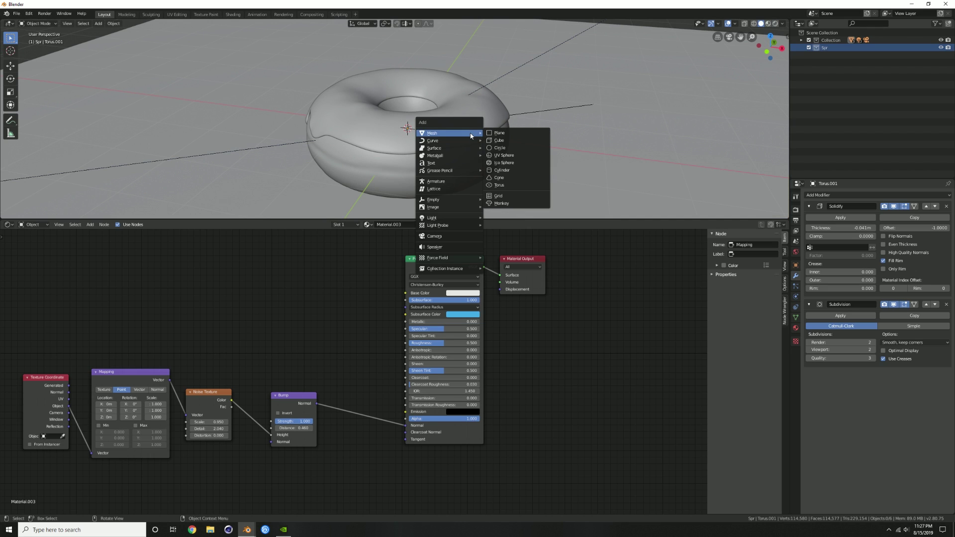
click(505, 170)
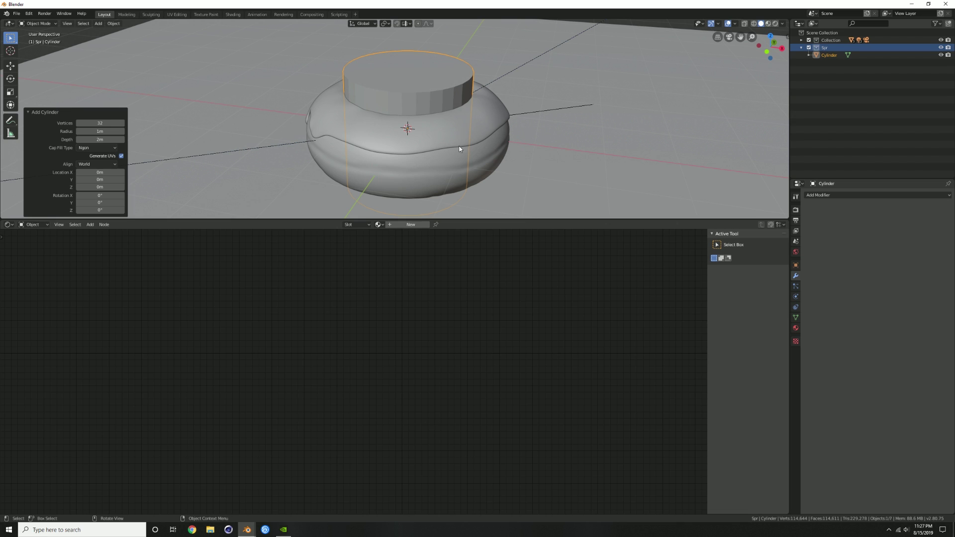
key(g)
key(x)
click(667, 159)
shift+middle_drag(667, 159, 604, 136)
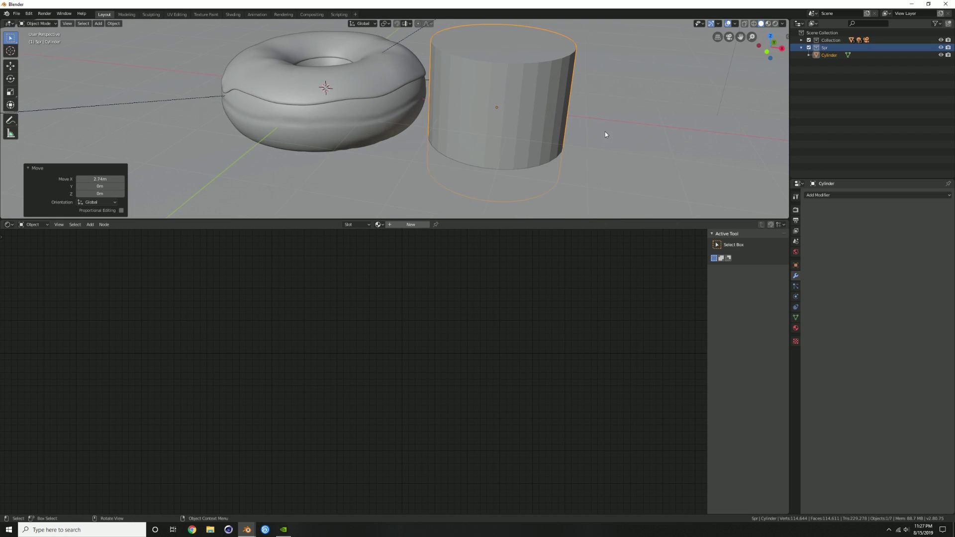
scroll(594, 117, down, 2)
Scale the cylinder to 0.085 of its size and narrow it further on X and Y into a slim sprinkle.
key(s)
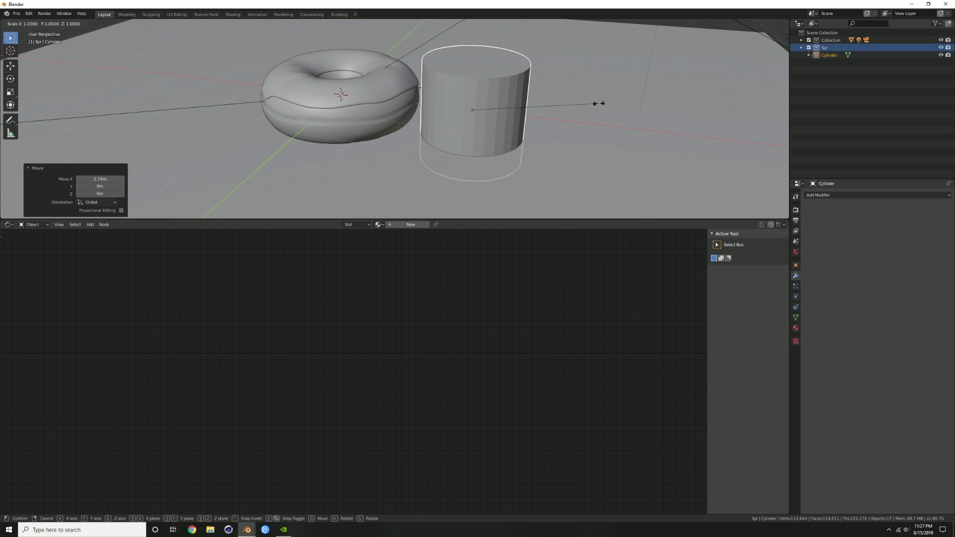
click(483, 111)
scroll(474, 112, up, 7)
shift+middle_drag(695, 74, 466, 132)
key(s)
key(shift+z)
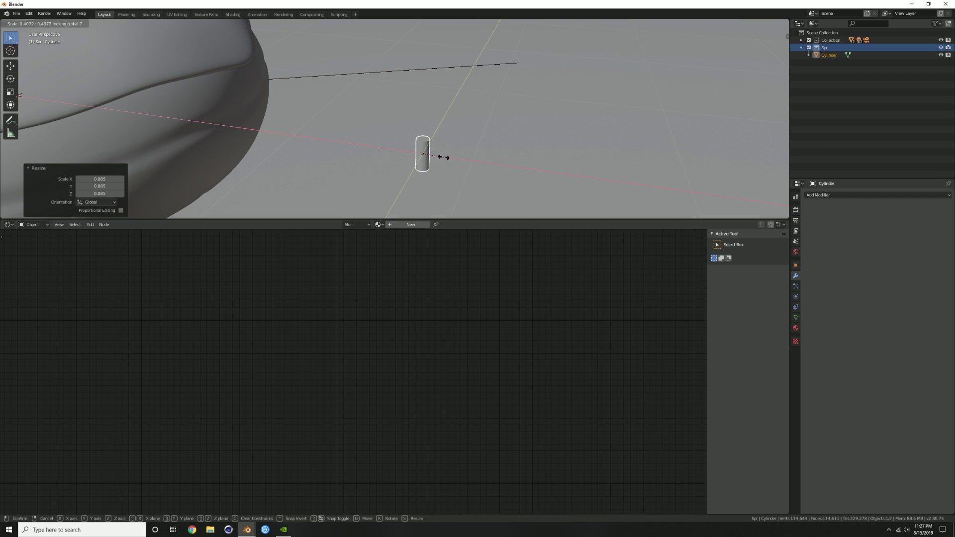
click(435, 157)
Duplicate the sprinkle cylinder twice along X, spacing the copies about 0.08 m apart.
mouse_move(440, 159)
middle_down()
mouse_move(449, 150)
mouse_move(434, 142)
mouse_move(431, 151)
middle_up()
scroll(429, 159, up, 3)
key(shift+d)
key(x)
click(459, 158)
key(shift+d)
key(x)
click(487, 154)
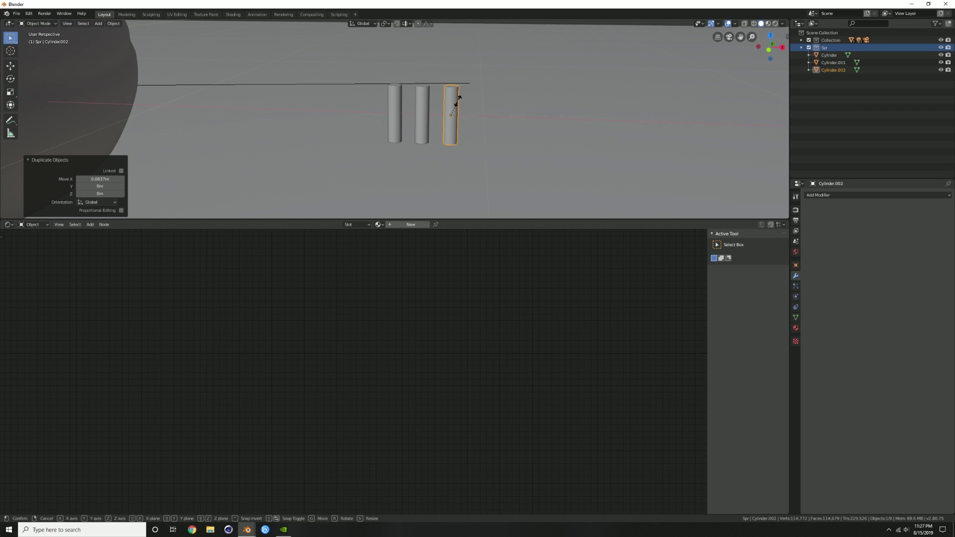
Shorten the third sprinkle along Z to about 0.6 of its length and lower it about 0.025 m.
key(s)
key(z)
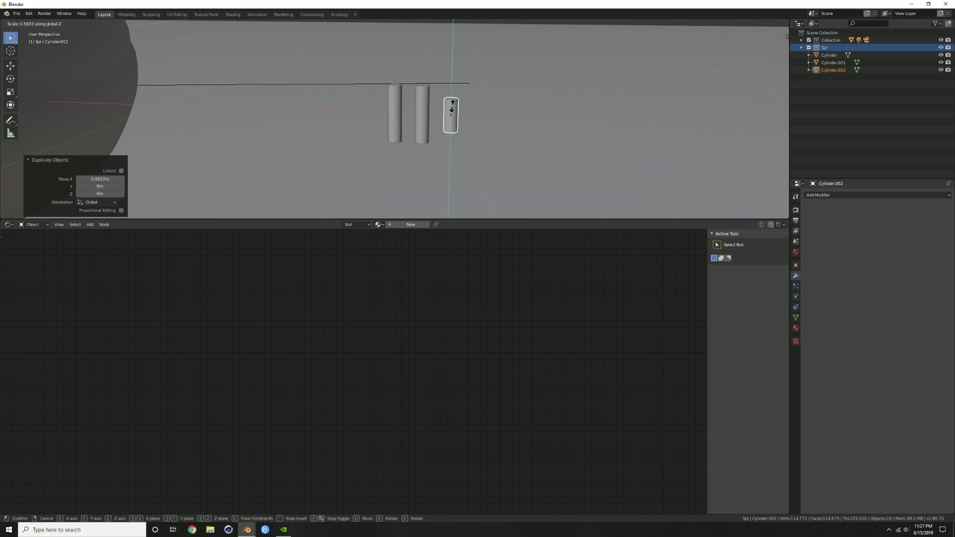
click(452, 105)
key(g)
key(z)
click(467, 123)
middle_drag(467, 123, 473, 118)
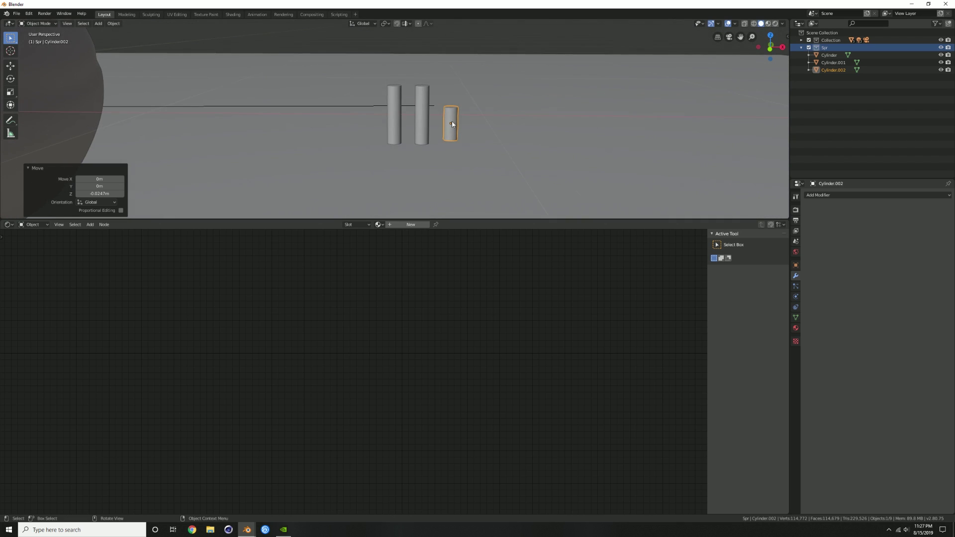
Add eight evenly spaced horizontal loop cuts along the first tall sprinkle cylinder.
click(392, 115)
key(Tab)
scroll(393, 115, down, 3)
middle_drag(393, 115, 384, 114)
scroll(397, 113, up, 3)
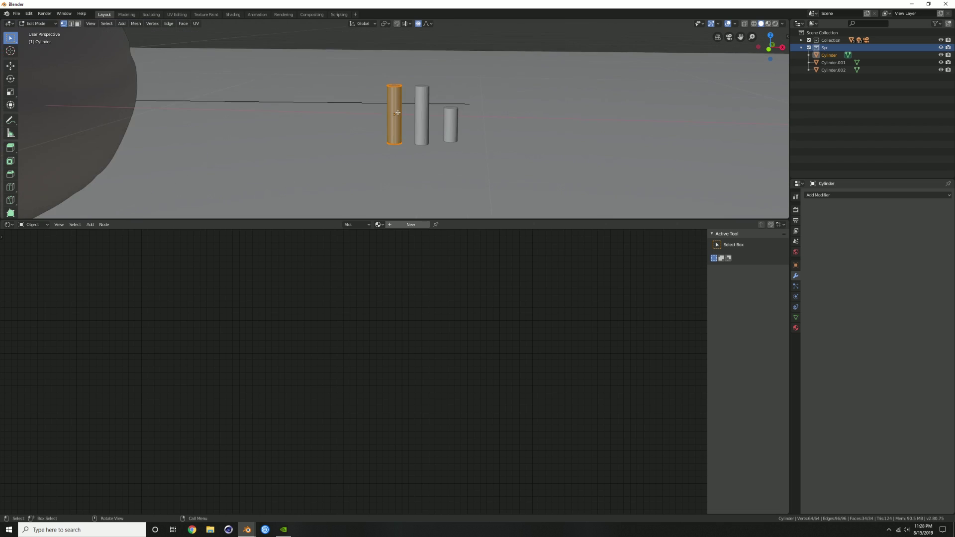
scroll(398, 112, up, 4)
key(ctrl+r)
scroll(401, 106, up, 3)
scroll(401, 106, up, 4)
click(400, 106)
right_click(400, 107)
Bend the first sprinkle by moving its middle edge loop about -0.014 m along X with proportional editing, size about 0.076.
click(408, 118)
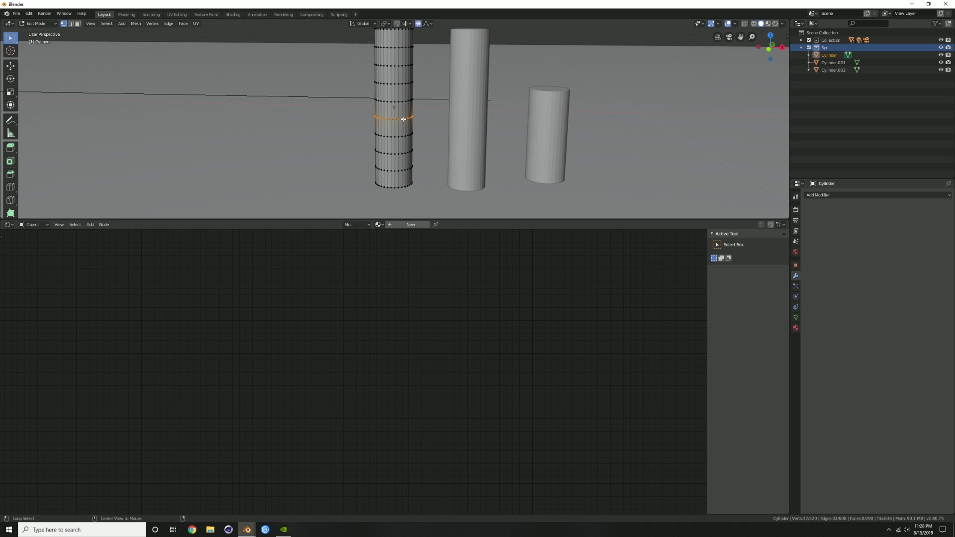
alt+middle_click(407, 107)
middle_drag(407, 106, 412, 90)
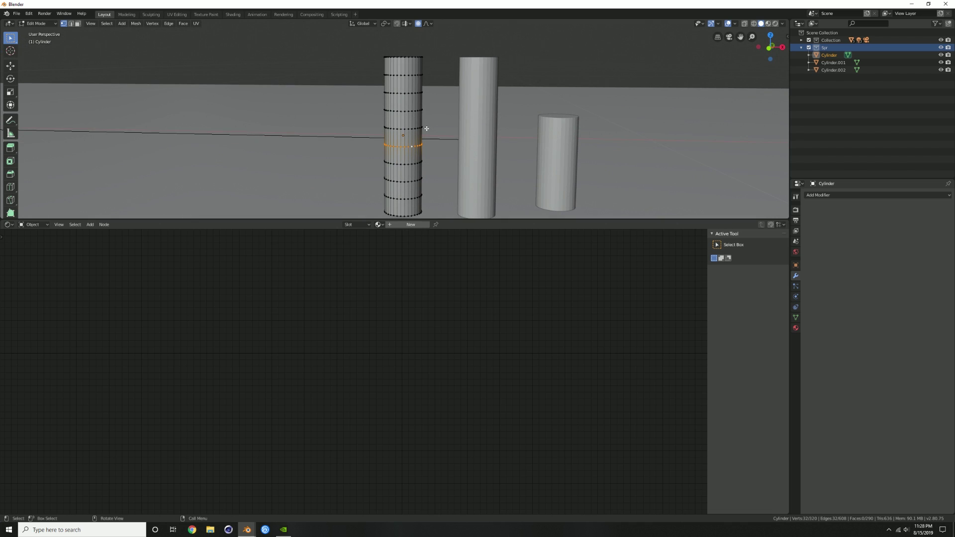
key(g)
scroll(417, 128, up, 2)
click(414, 127)
Switch to face selection and select the first sprinkle's top cap face.
middle_drag(400, 76, 391, 66)
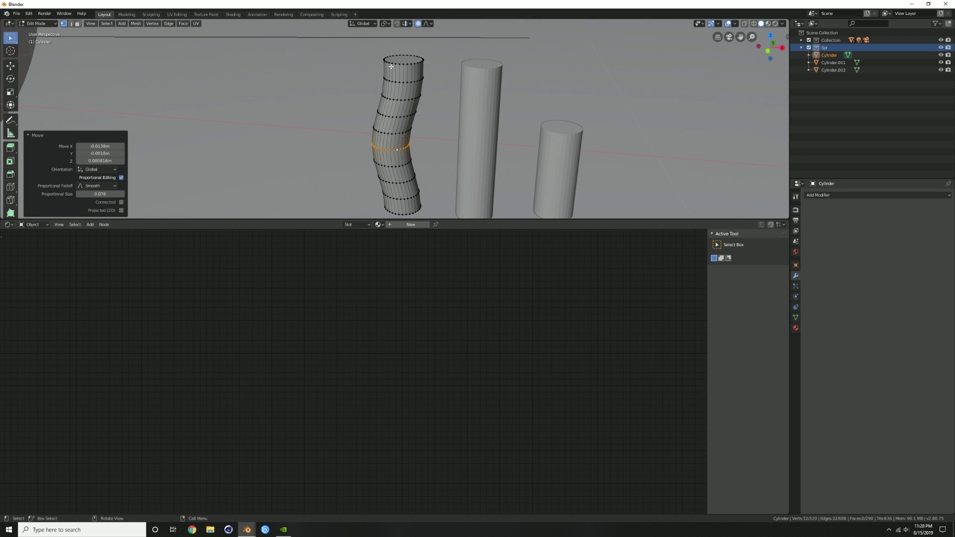
key(3)
click(406, 58)
key(r)
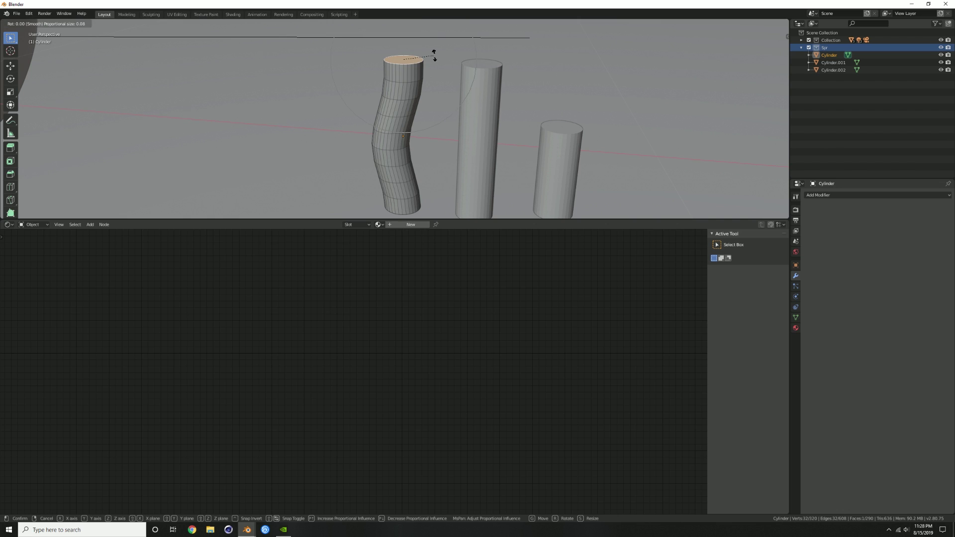
scroll(436, 64, up, 3)
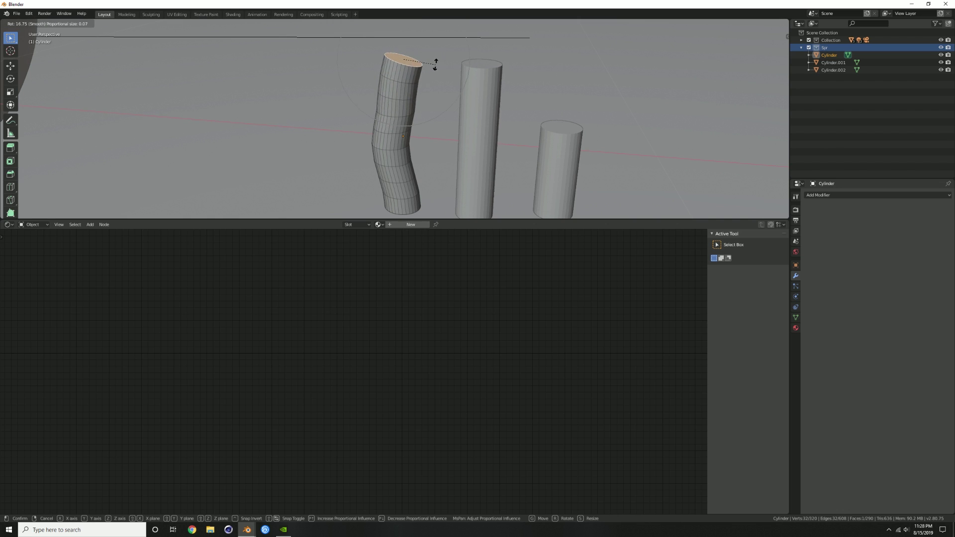
key(Escape)
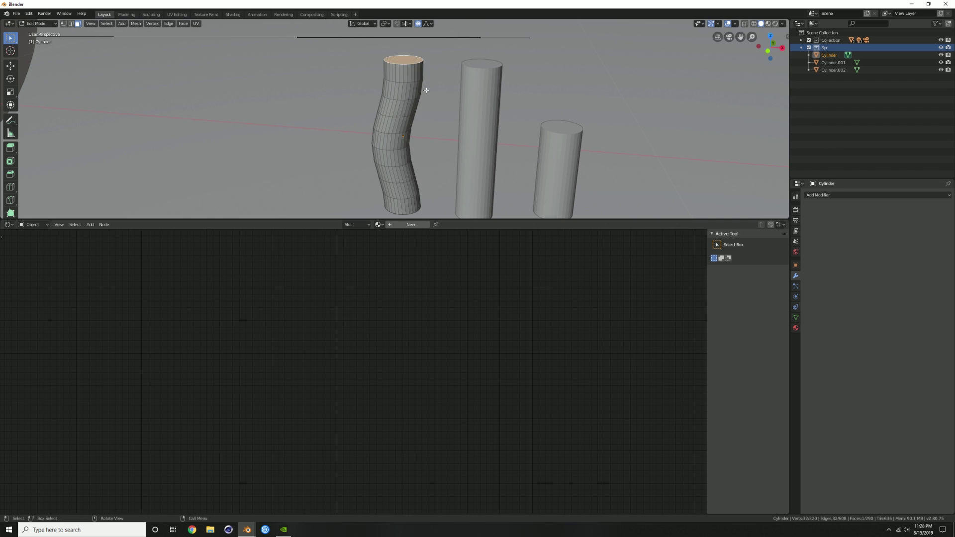
In front view, rotate the first sprinkle's top face about 16° with smooth proportional editing.
middle_drag(423, 88, 427, 77)
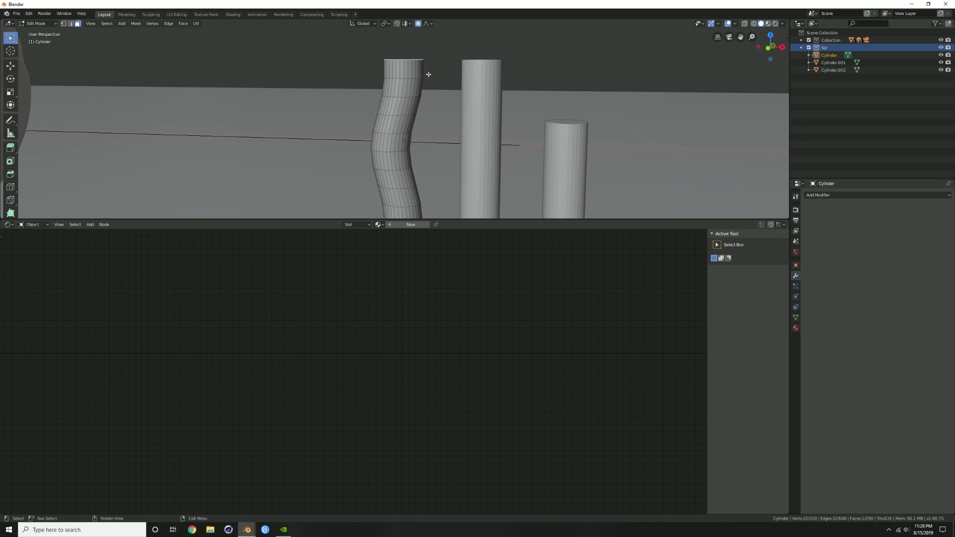
key(KP_1)
scroll(400, 113, up, 10)
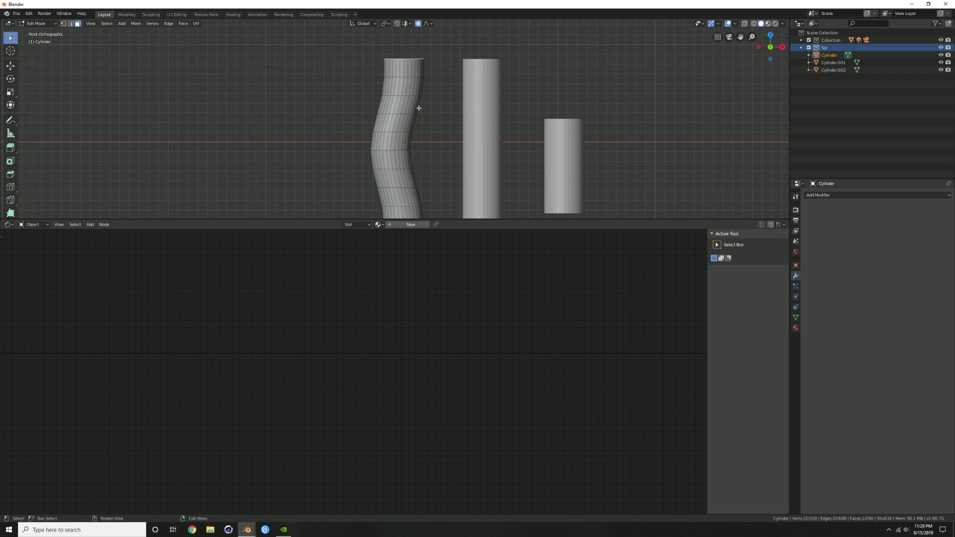
shift+middle_drag(418, 67, 385, 123)
key(r)
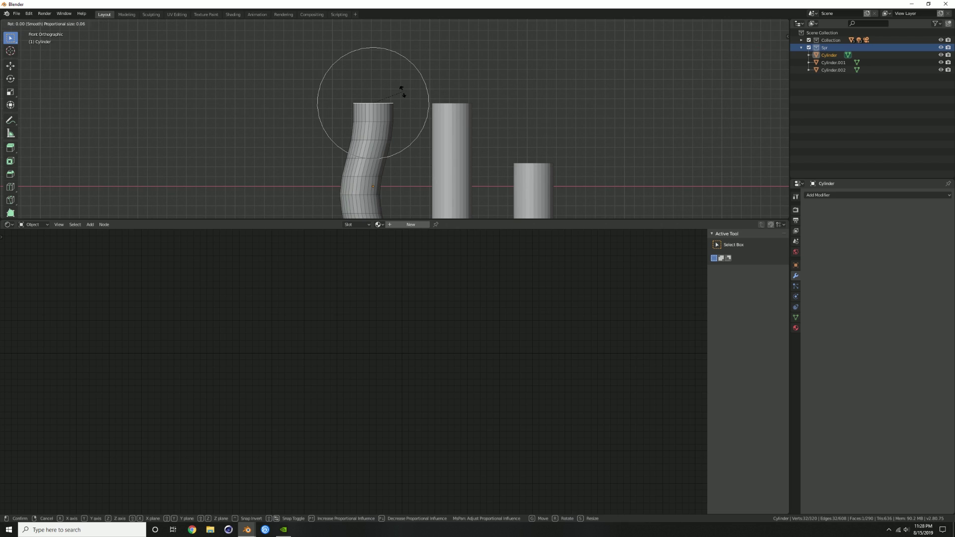
scroll(403, 99, up, 4)
click(402, 102)
Select the first sprinkle's bottom face and rotate it about -12° in front view with proportional editing.
middle_drag(405, 100, 381, 173)
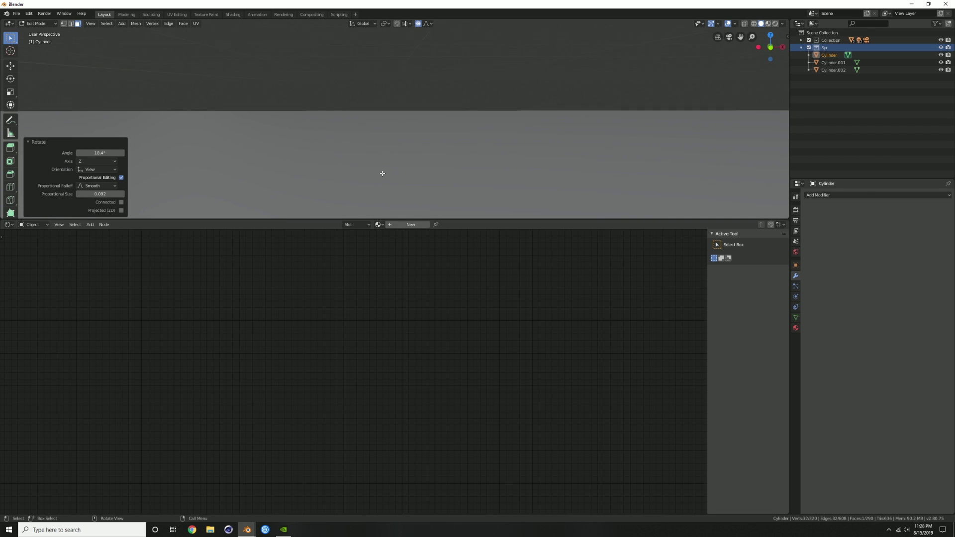
key(KP_Decimal)
scroll(394, 153, down, 6)
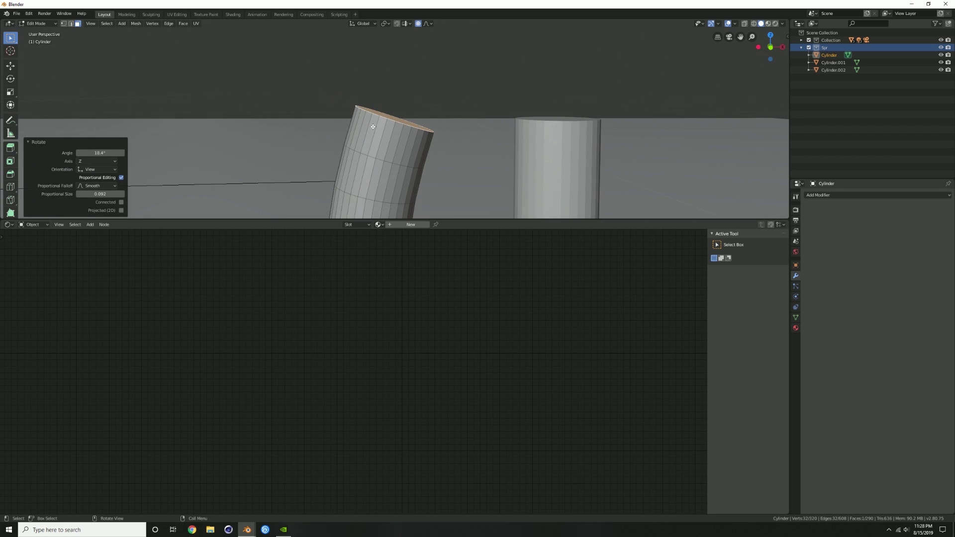
shift+middle_drag(394, 153, 387, 130)
middle_drag(387, 187, 388, 158)
scroll(383, 179, up, 3)
click(383, 176)
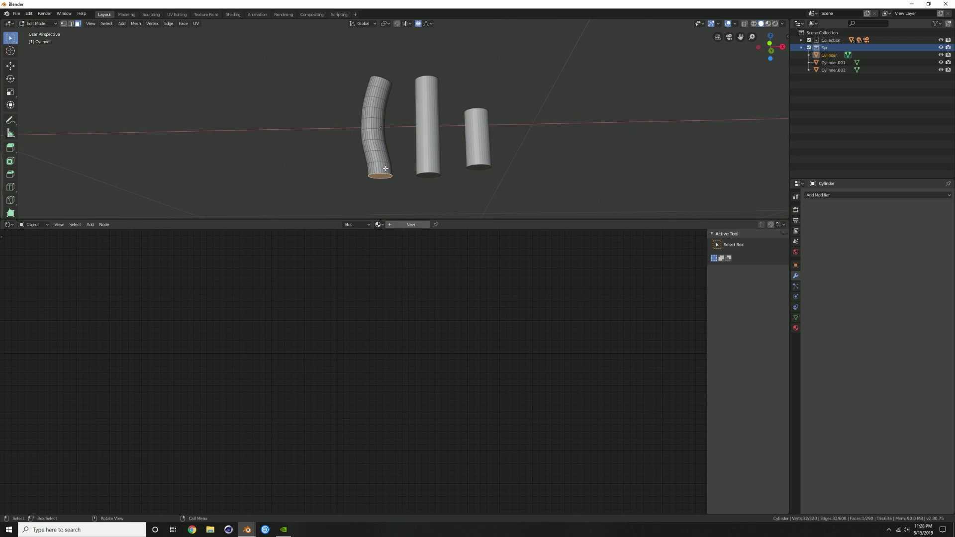
key(KP_1)
key(r)
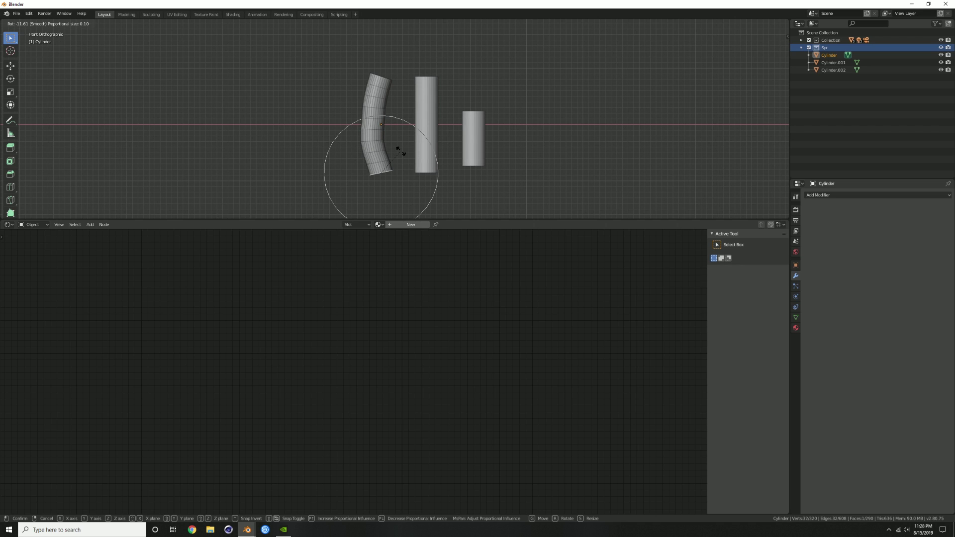
click(400, 150)
Move a face at the first sprinkle's middle about -0.003 m along X with proportional editing, and leave mesh editing.
scroll(376, 122, up, 1)
click(374, 123)
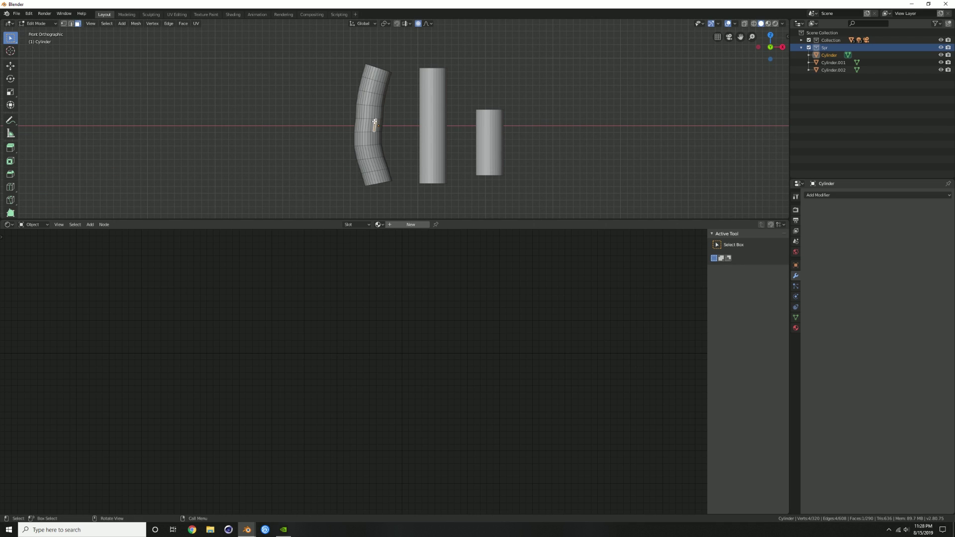
key(g)
scroll(380, 122, up, 4)
click(379, 121)
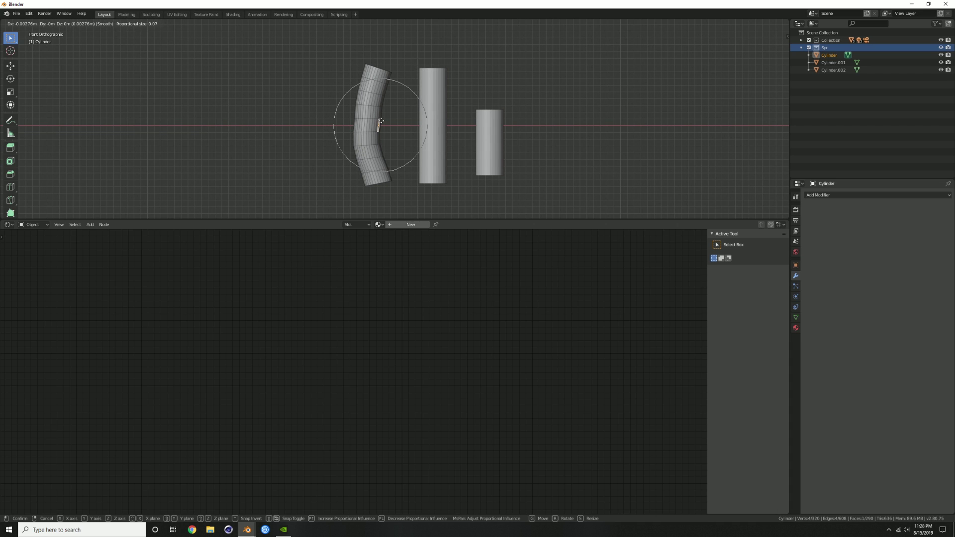
key(Tab)
Add four evenly spaced loop cuts along the middle sprinkle cylinder.
scroll(383, 124, down, 2)
click(418, 124)
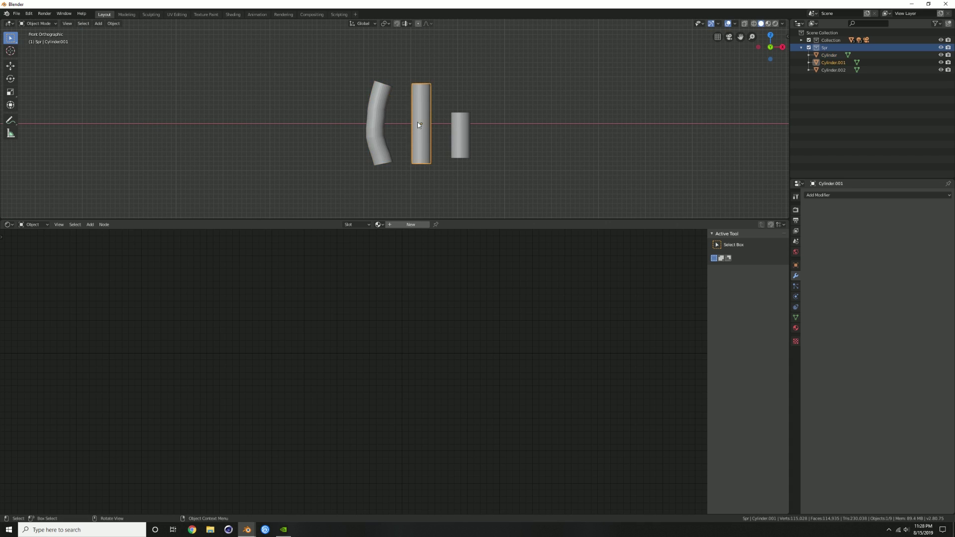
key(Tab)
key(ctrl+r)
scroll(421, 121, up, 3)
click(421, 122)
right_click(449, 110)
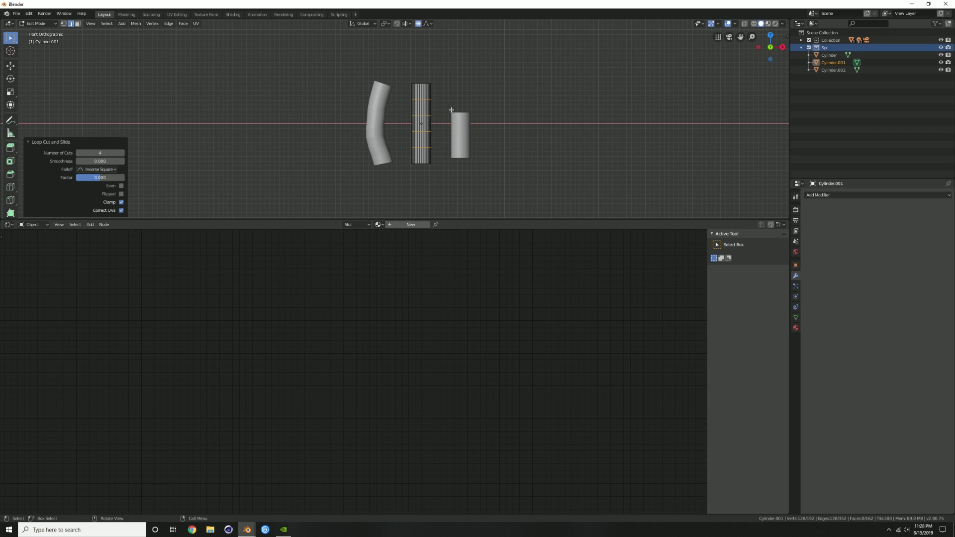
Rotate the middle sprinkle's top face about 29° and move it about 0.016 m in X and -0.006 m in Z with proportional editing.
key(a)
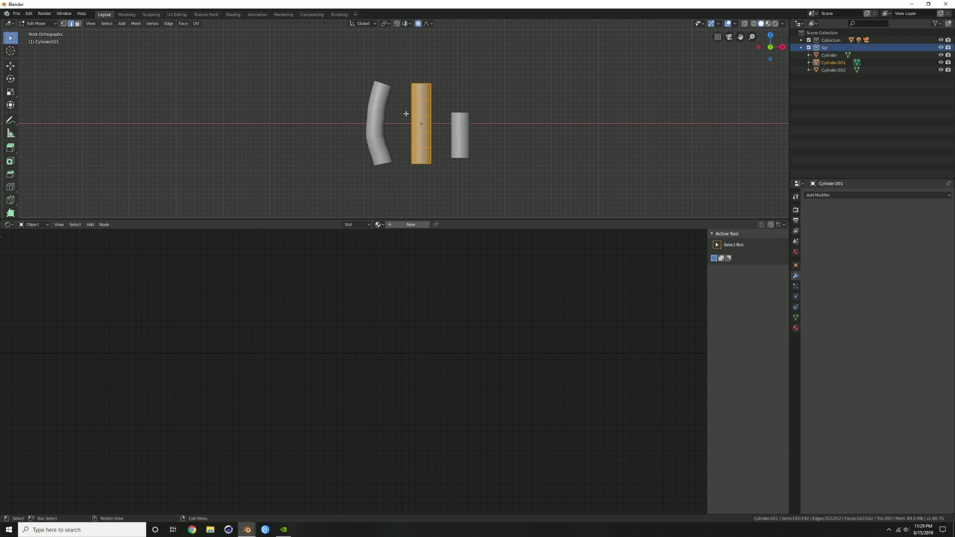
middle_drag(410, 110, 425, 104)
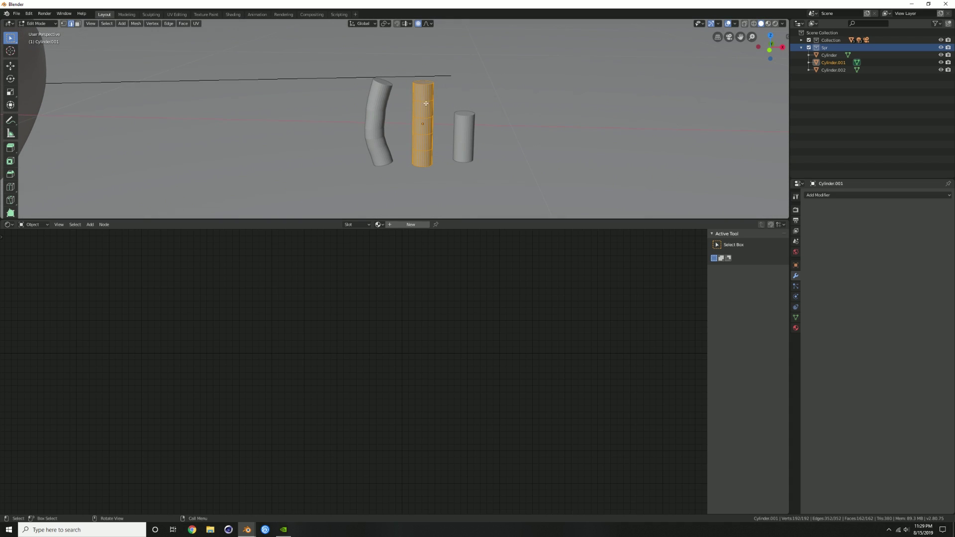
click(426, 83)
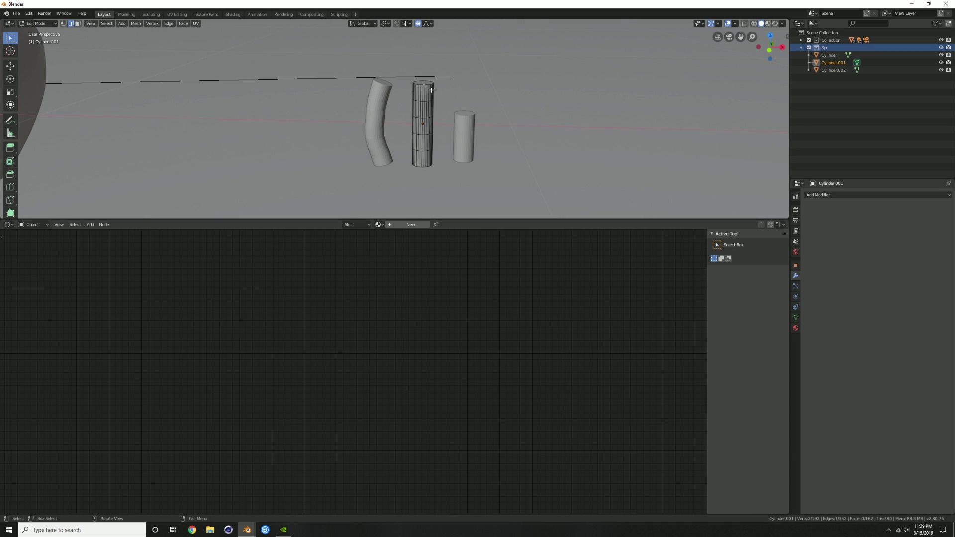
key(3)
click(425, 80)
middle_drag(439, 83, 465, 83)
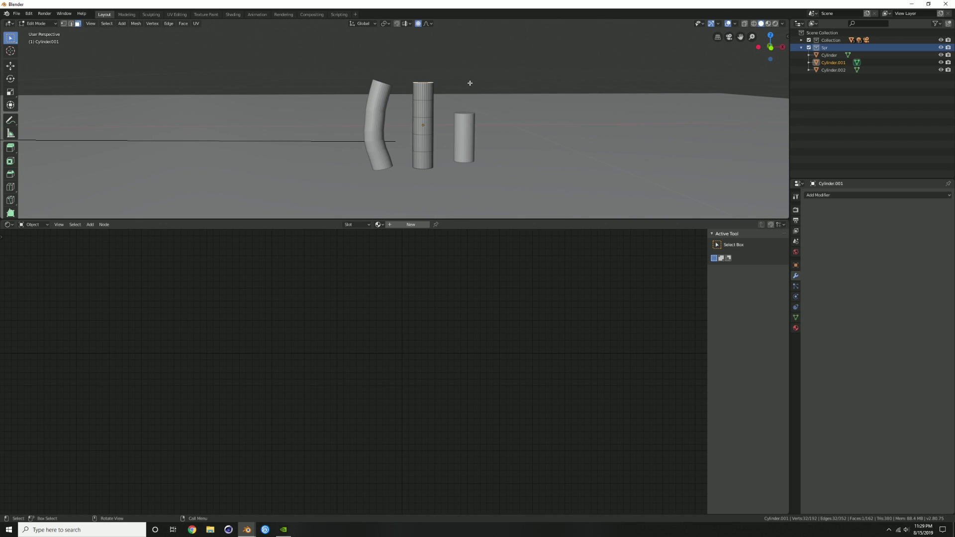
key(1)
key(r)
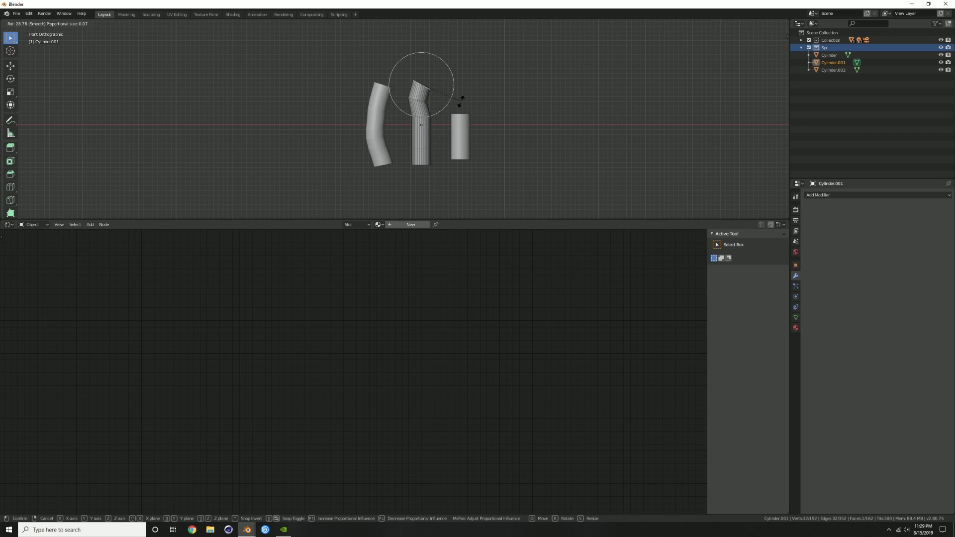
click(461, 101)
key(g)
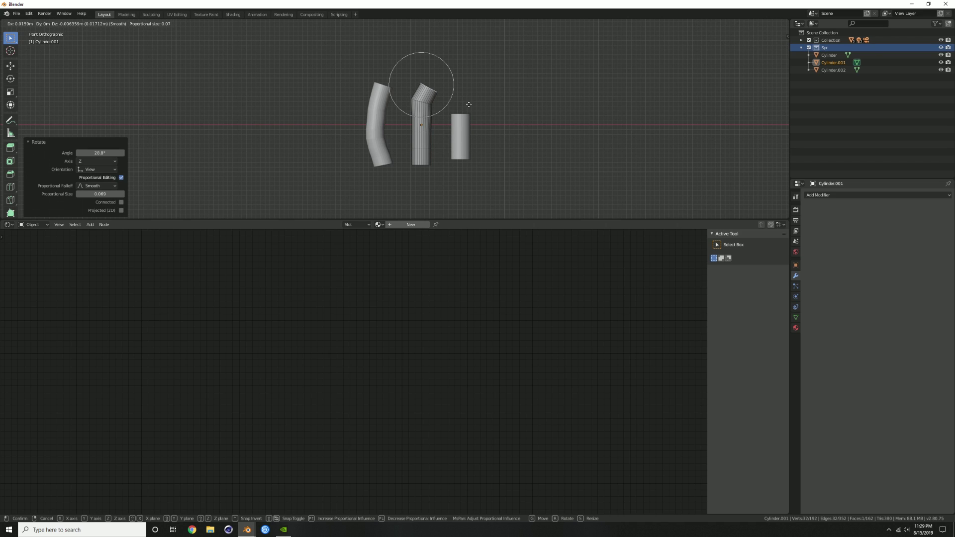
click(476, 105)
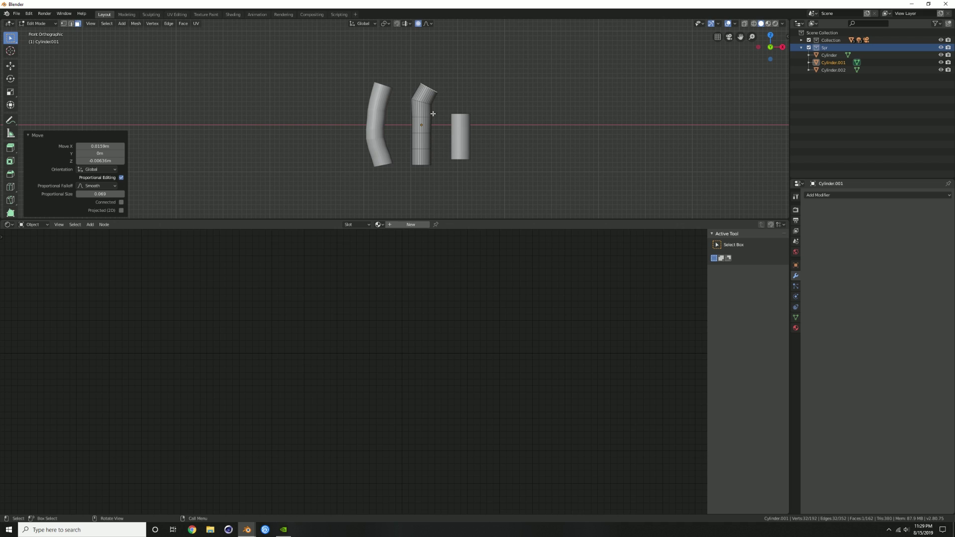
Turn off proportional editing and scale the uppermost inner edge loop of the middle sprinkle to about 0.9.
key(o)
middle_drag(433, 113, 411, 104)
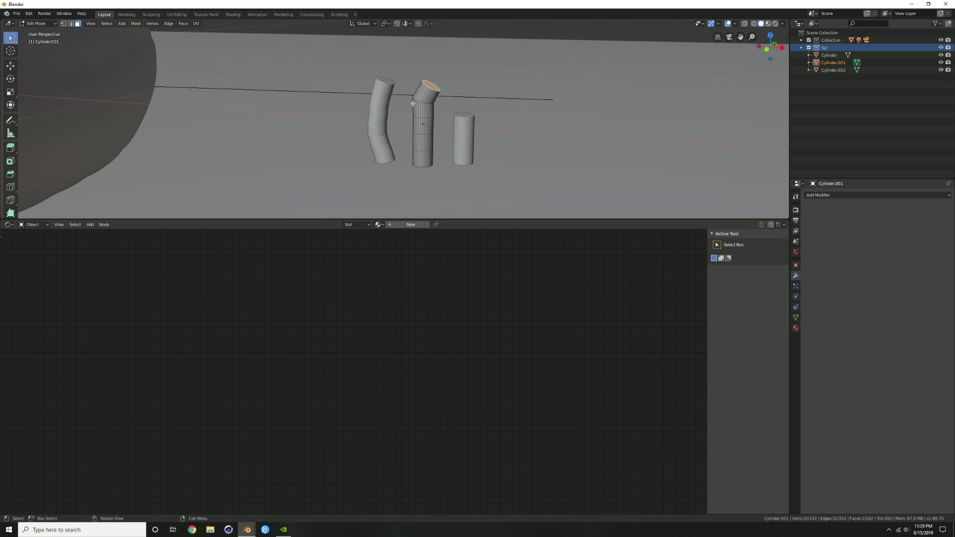
scroll(423, 98, up, 2)
alt+click(436, 94)
click(442, 96)
alt+click(442, 96)
middle_drag(442, 97, 469, 91)
key(s)
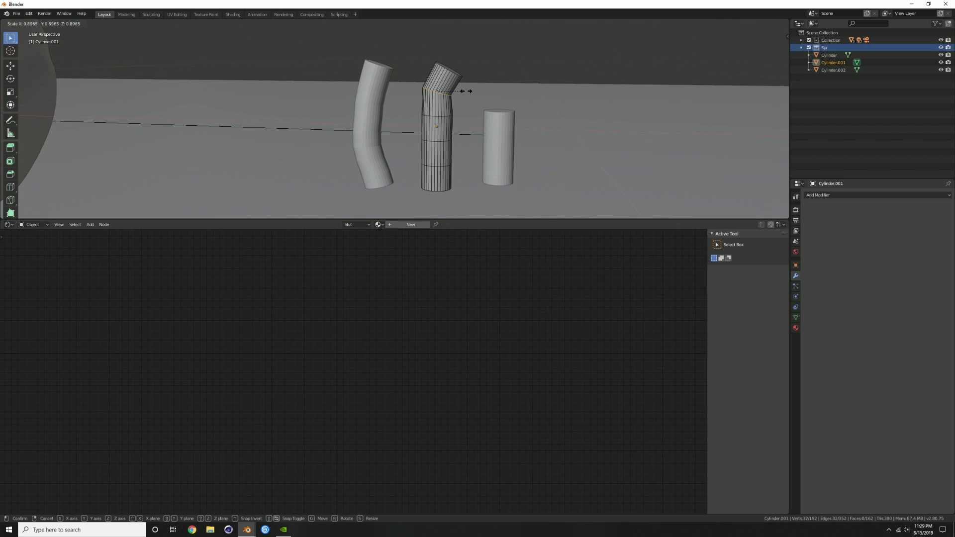
click(464, 94)
In front view, shift that edge loop about 0.004 m in X and -0.004 m in Z to smooth the bend.
key(KP_1)
scroll(460, 95, up, 1)
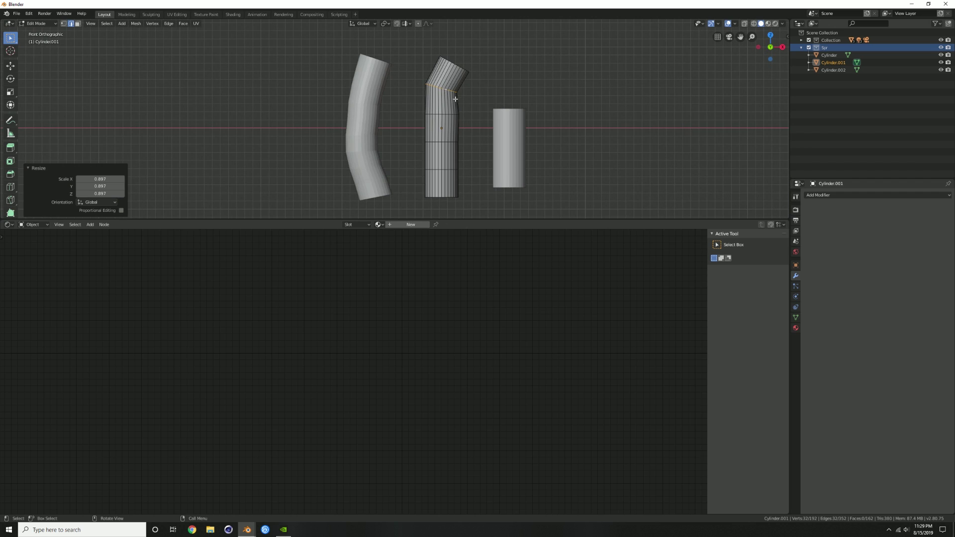
key(g)
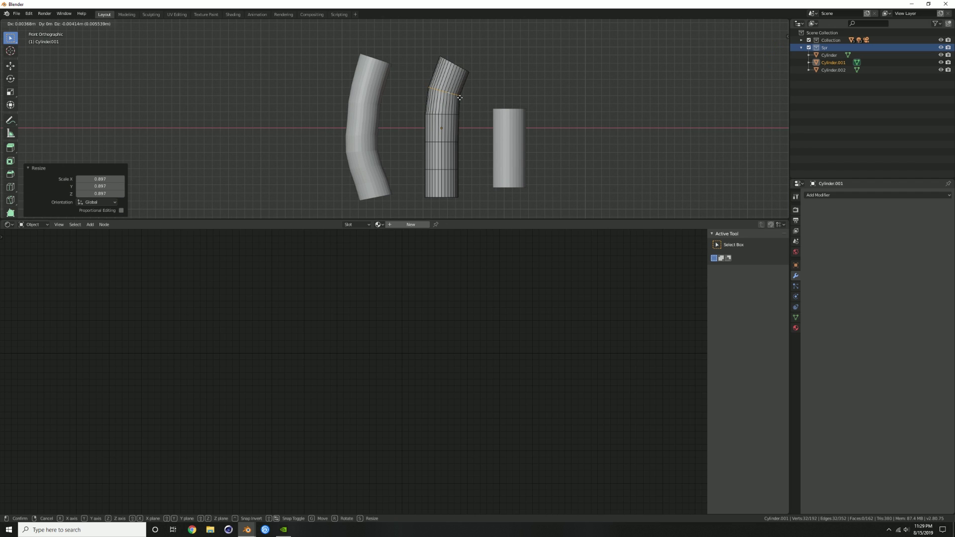
click(459, 97)
Examine the middle sprinkle's bent mesh and its top cap face from several angles.
key(a)
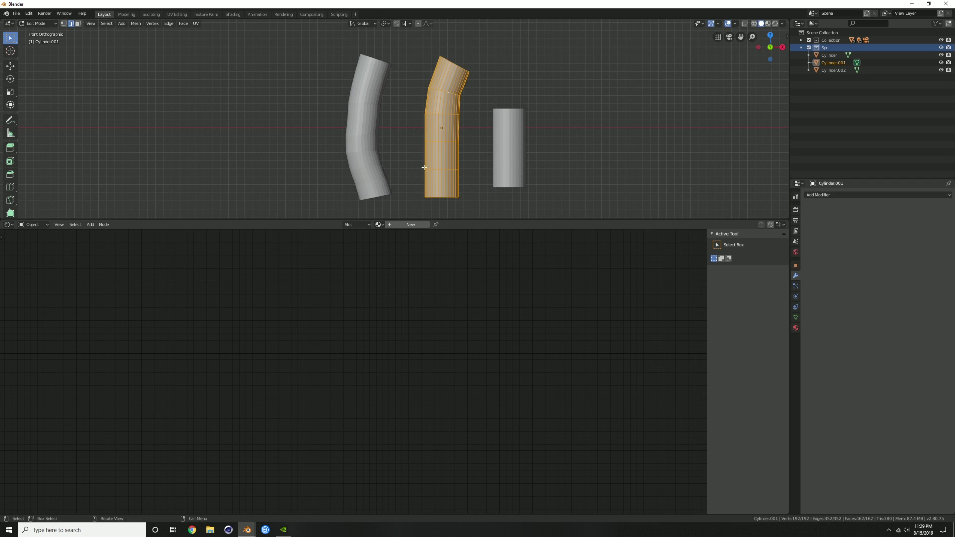
middle_drag(507, 144, 518, 129)
key(alt+a)
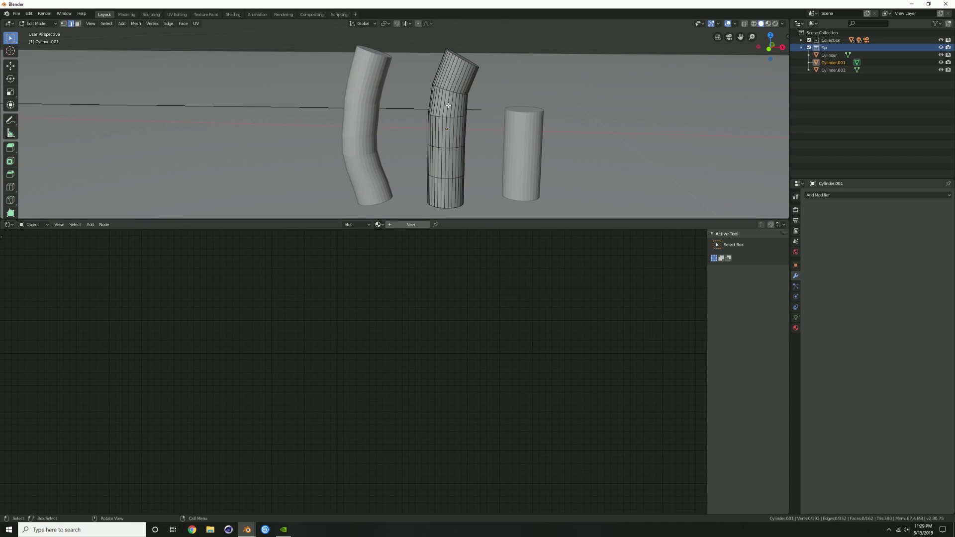
middle_drag(372, 66, 378, 79)
middle_drag(456, 84, 457, 84)
click(457, 84)
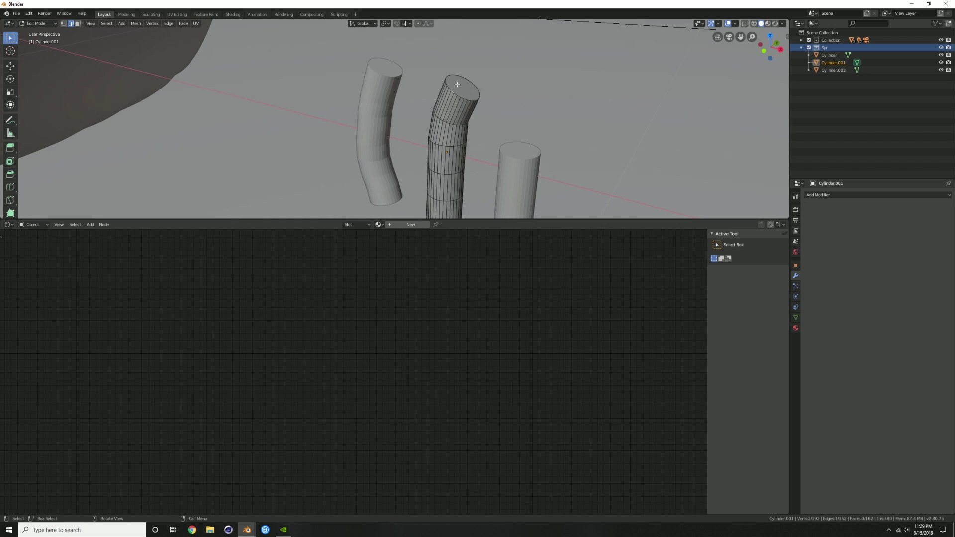
key(3)
click(464, 94)
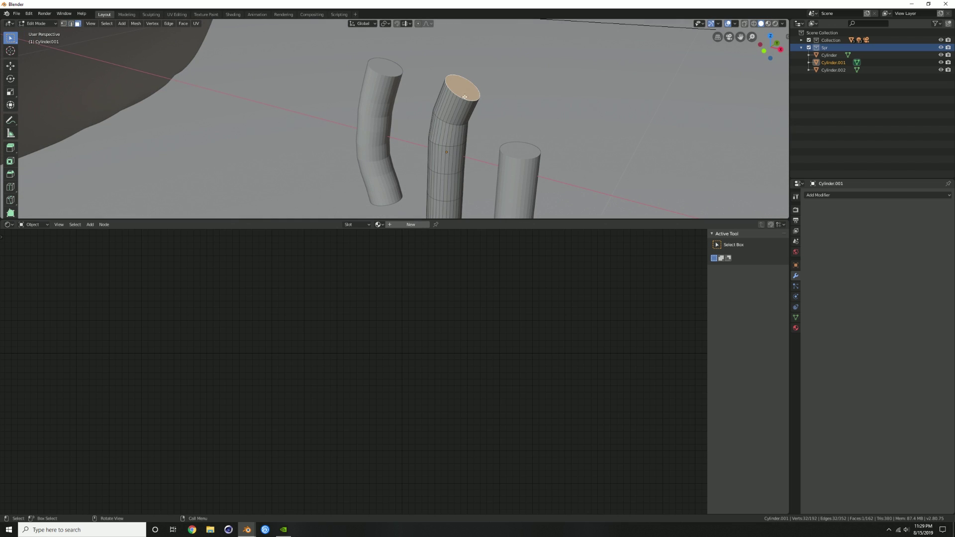
Leave Edit Mode and apply the scale of each of the three sprinkles.
key(Tab)
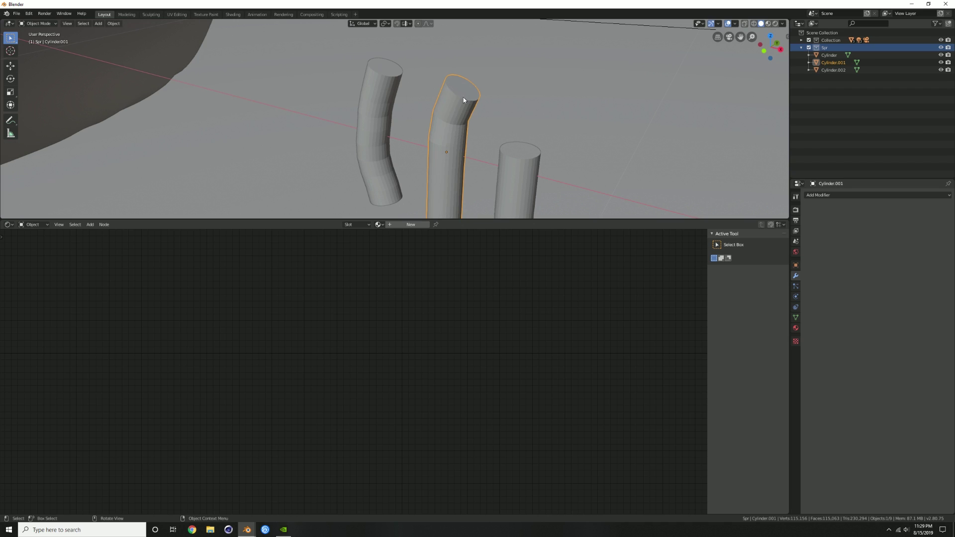
click(385, 88)
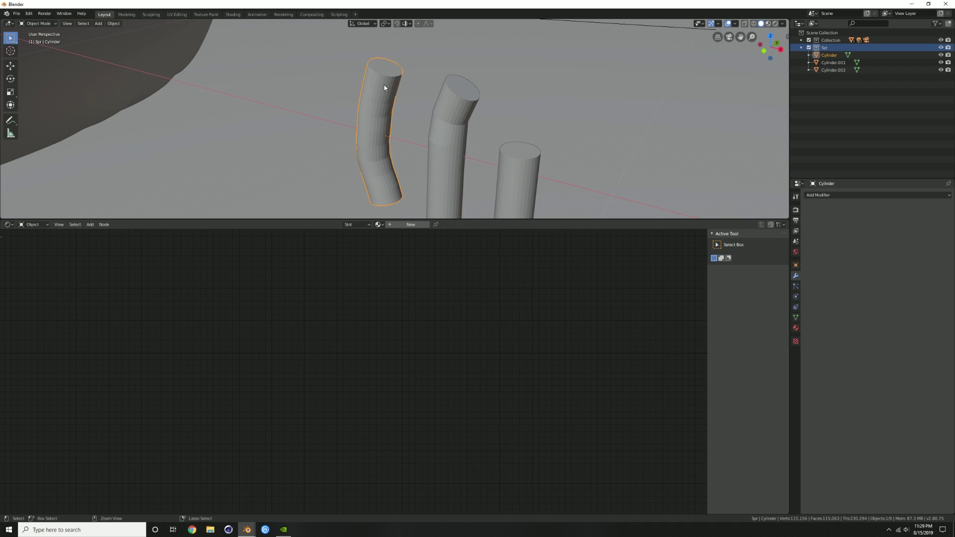
key(ctrl+a)
click(367, 101)
click(440, 108)
key(ctrl+a)
click(454, 107)
click(521, 157)
key(ctrl+a)
click(522, 159)
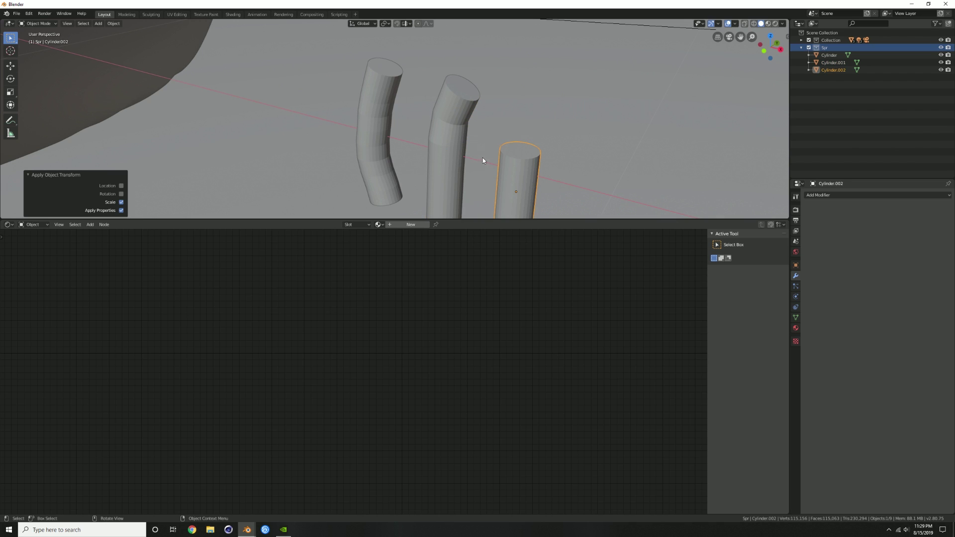
Edit all three sprinkles together and round the edges of their top and bottom caps with a multi-segment bevel about 0.01 m wide.
shift+click(443, 140)
shift+click(369, 120)
key(Tab)
middle_drag(391, 120, 552, 152)
click(514, 147)
shift+click(456, 91)
shift+click(372, 81)
middle_drag(372, 80, 497, 150)
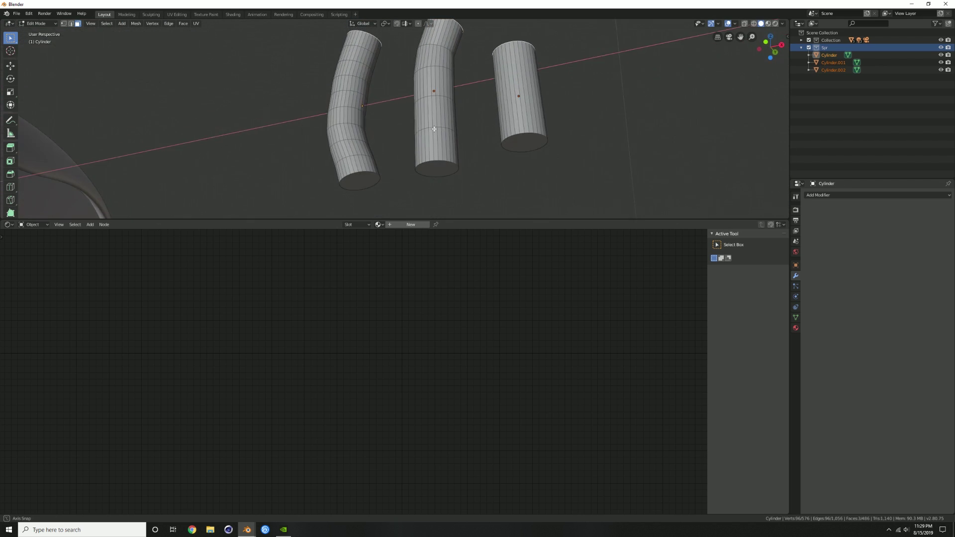
shift+click(520, 141)
shift+click(437, 169)
shift+click(375, 178)
key(ctrl+b)
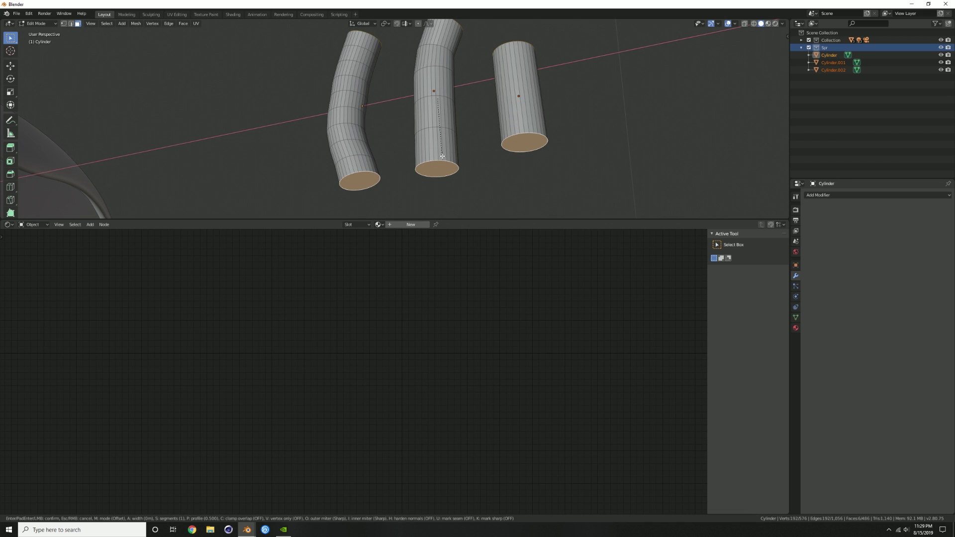
scroll(444, 161, up, 3)
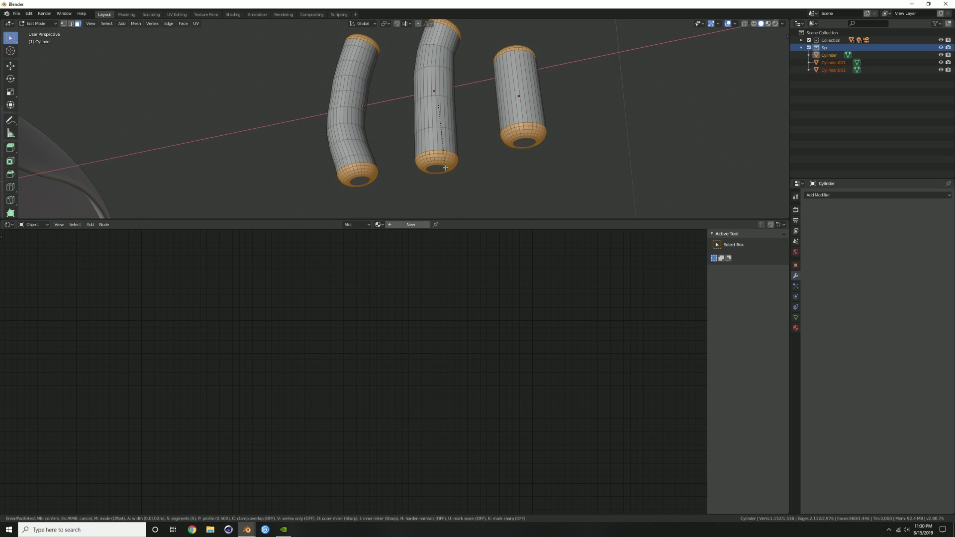
scroll(445, 168, up, 1)
click(445, 167)
key(Tab)
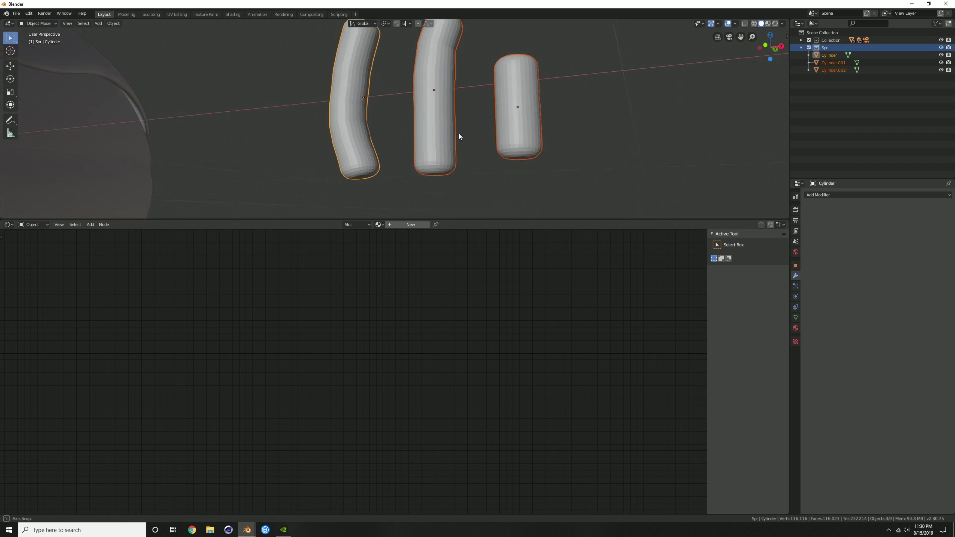
Apply smooth shading to each of the three sprinkles.
middle_drag(456, 134, 450, 126)
click(363, 124)
middle_drag(363, 124, 367, 139)
right_click(367, 140)
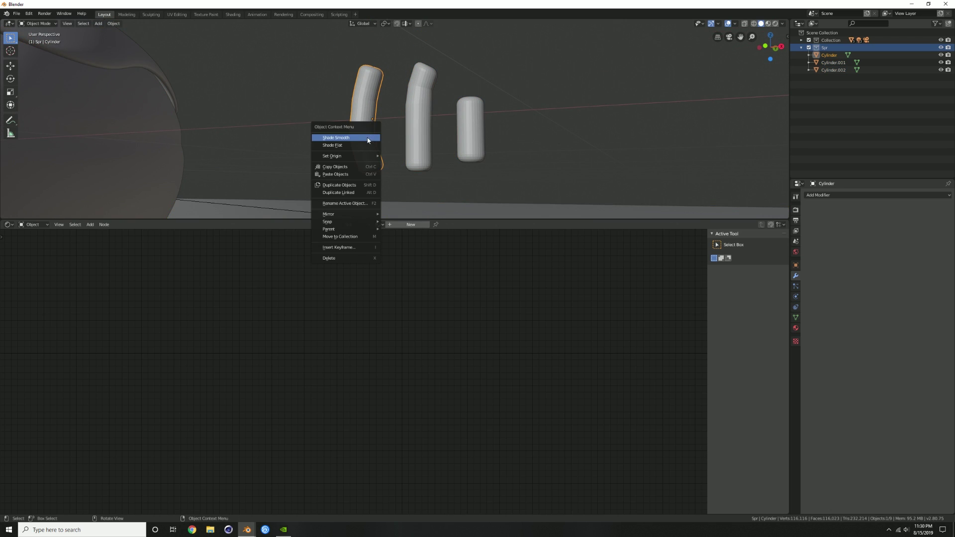
click(367, 138)
right_click(407, 132)
click(405, 133)
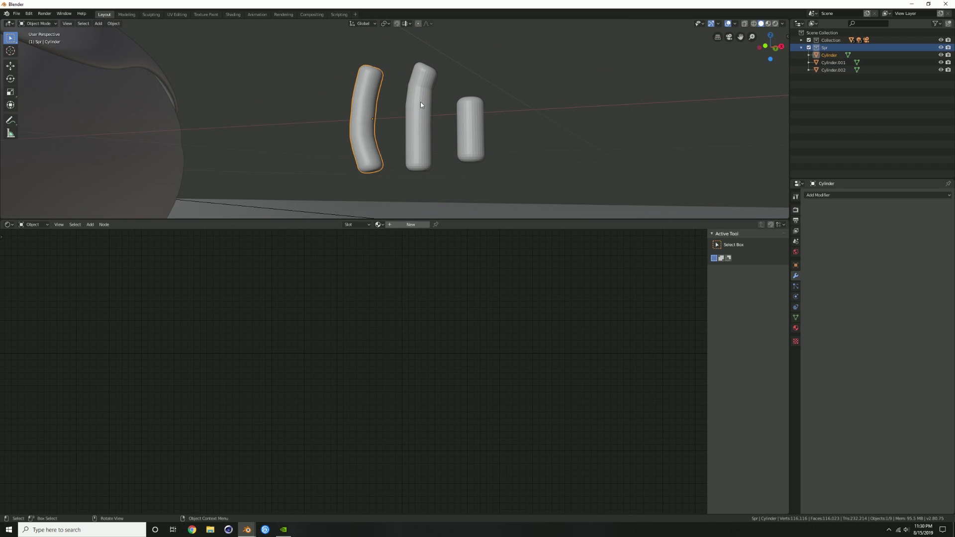
right_click(421, 103)
click(421, 102)
click(423, 83)
right_click(419, 98)
click(419, 99)
click(476, 129)
right_click(475, 129)
click(471, 131)
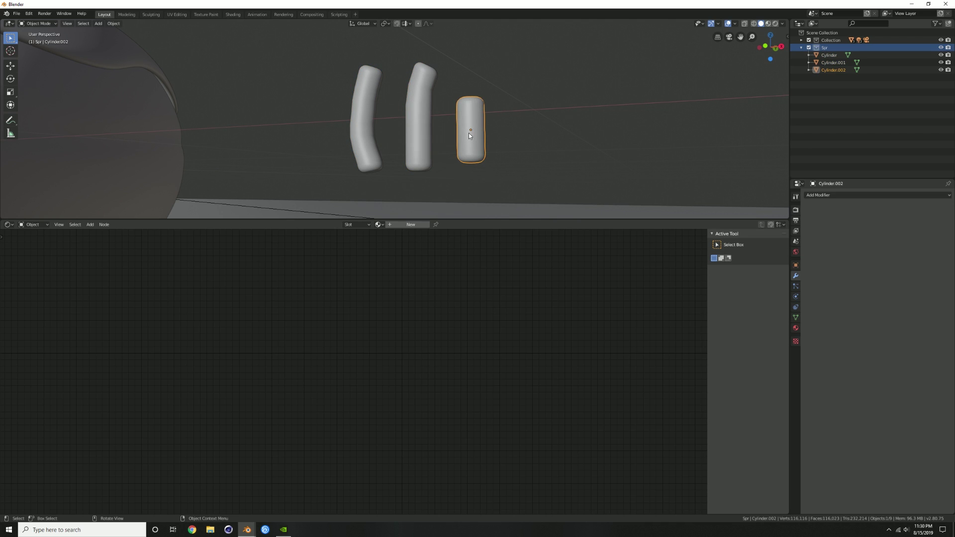
Give the curved sprinkle nearest the donut a new material with a bright green base color.
middle_drag(471, 130, 363, 115)
click(363, 117)
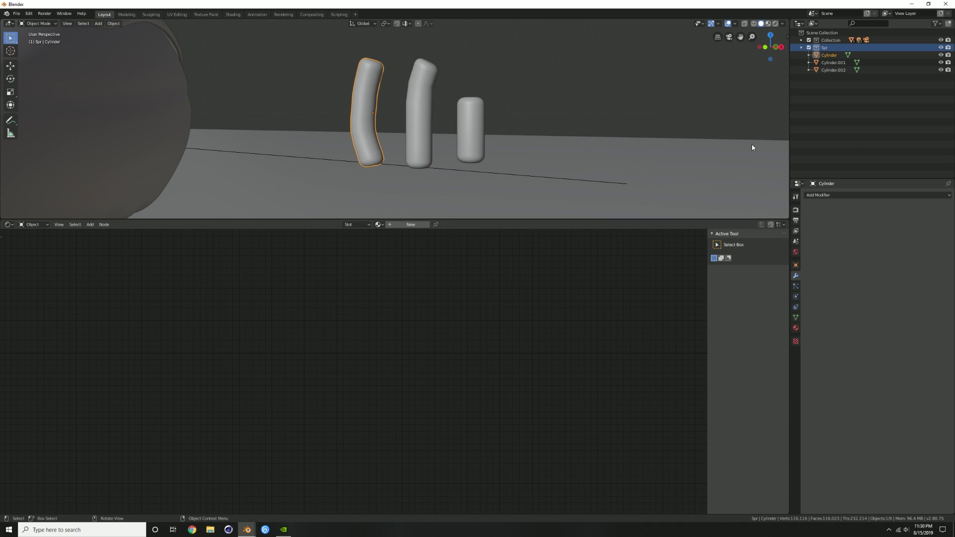
click(796, 327)
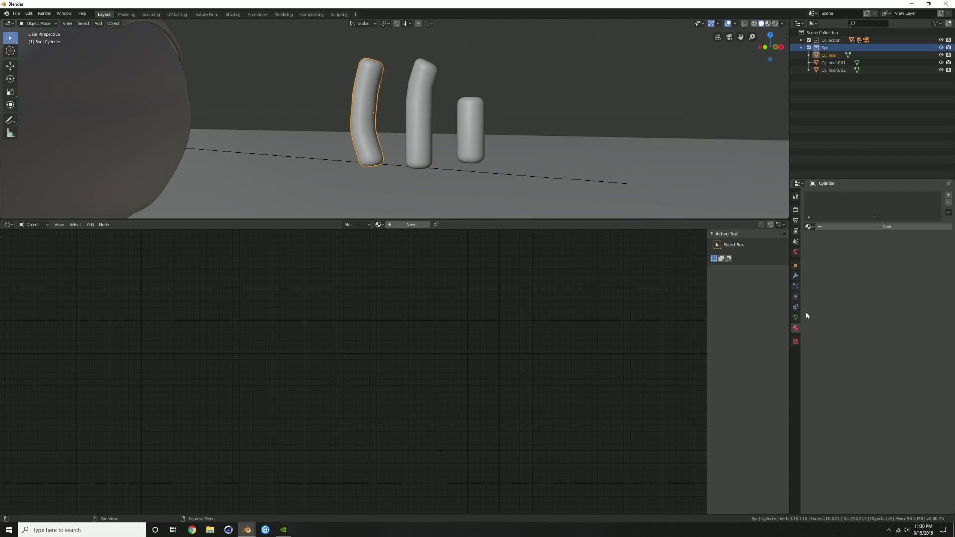
click(886, 226)
click(906, 303)
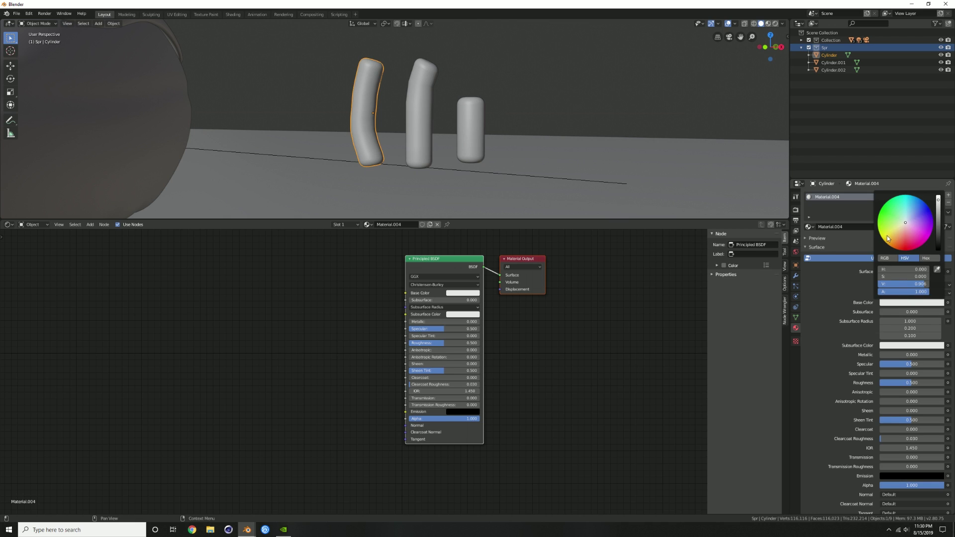
click(880, 219)
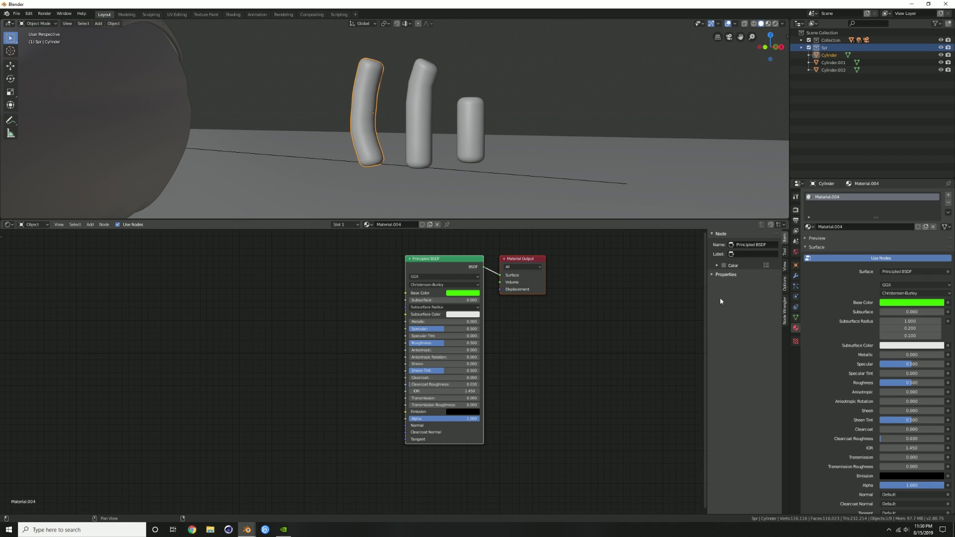
Give the middle sprinkle a new material and pick its own base color.
click(427, 120)
click(887, 227)
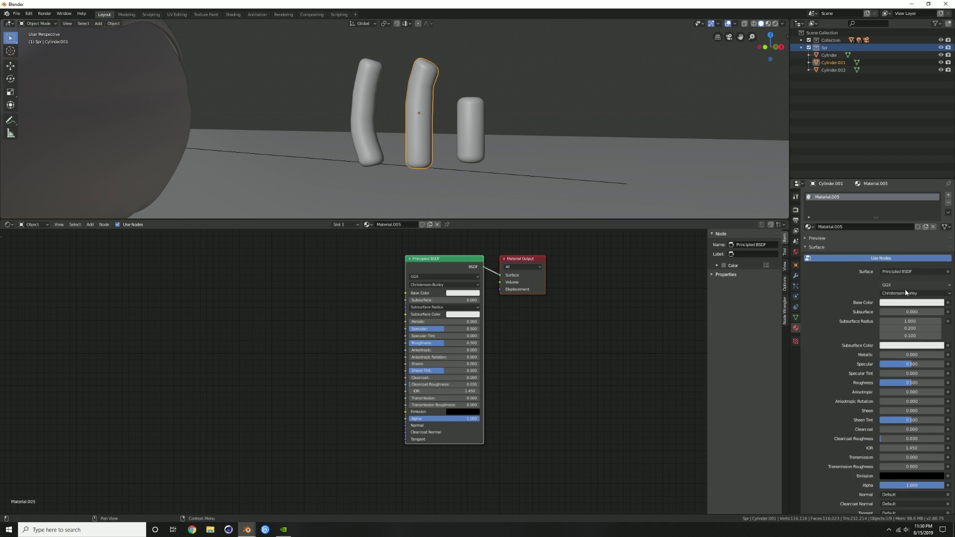
click(911, 303)
mouse_move(906, 230)
mouse_down()
mouse_move(906, 238)
mouse_move(910, 230)
mouse_up()
Give the short straight sprinkle a new material with a purple base color.
click(474, 128)
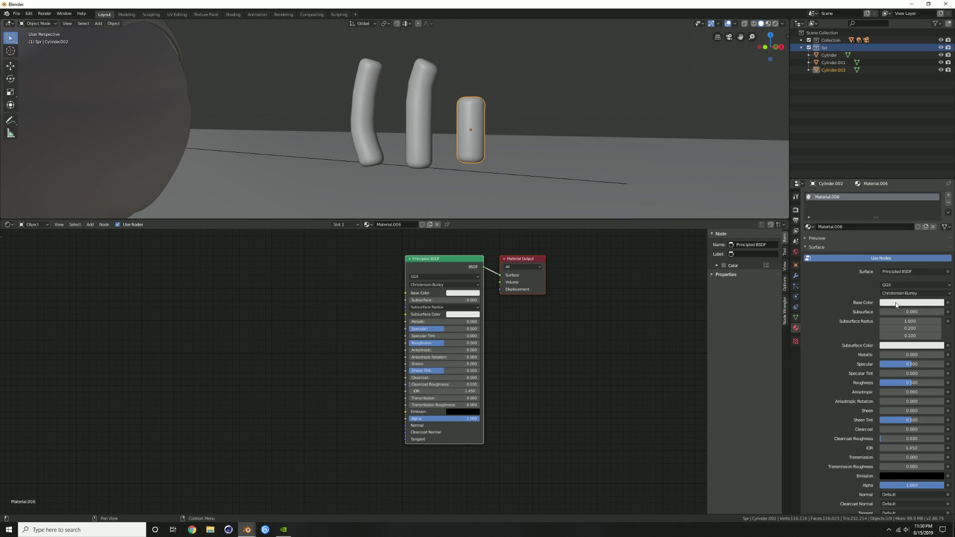
click(897, 303)
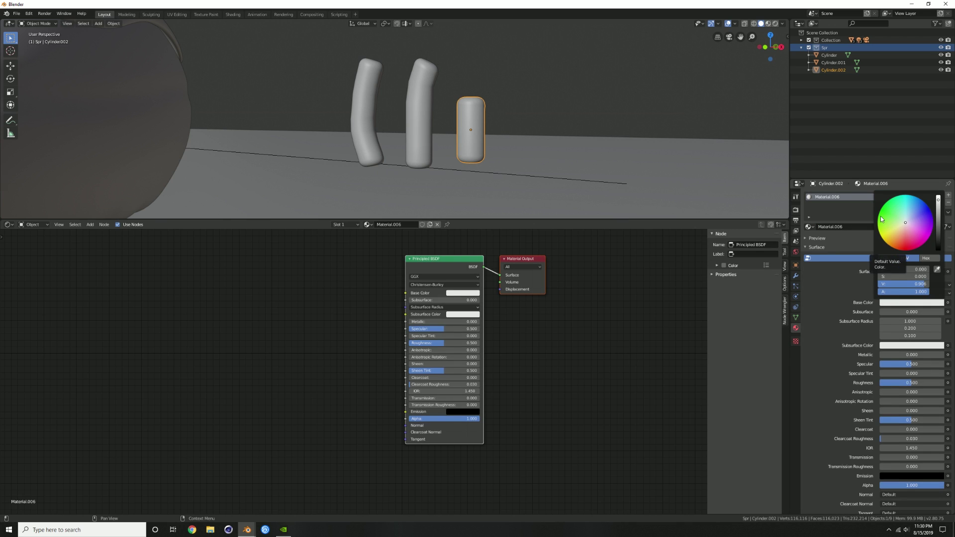
click(919, 201)
mouse_move(919, 201)
mouse_down()
mouse_move(907, 223)
mouse_move(920, 216)
mouse_up()
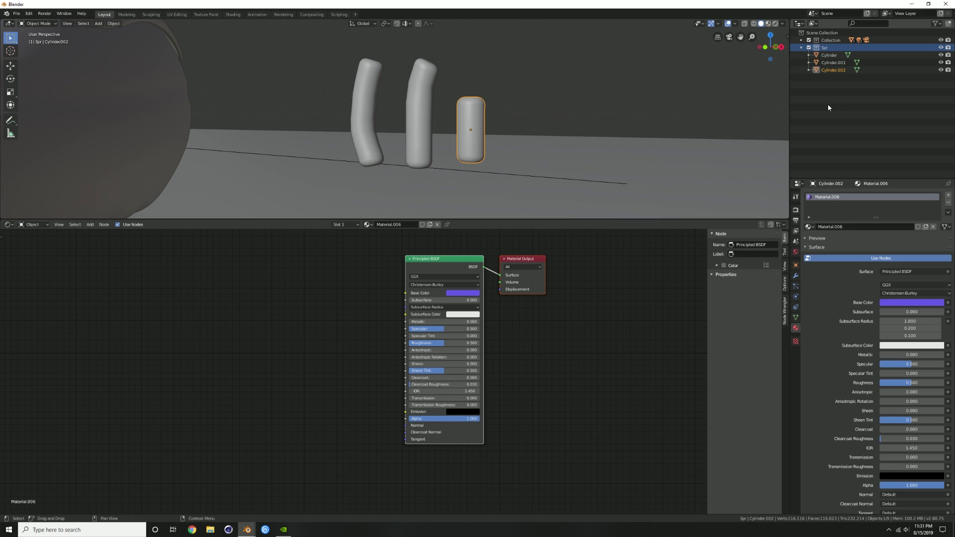
Add a particle system to the donut's icing, set it to Hair and enable the Advanced options.
scroll(458, 123, down, 3)
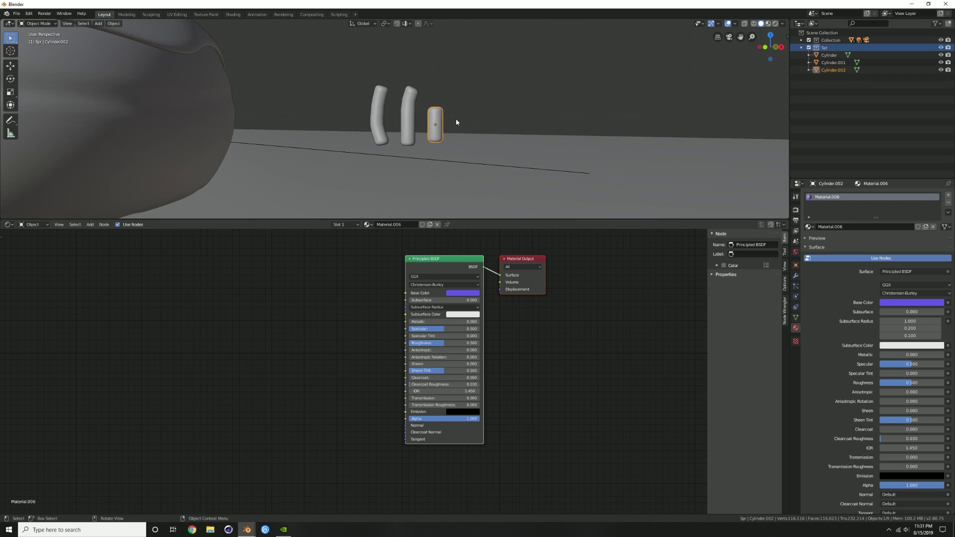
scroll(330, 104, down, 4)
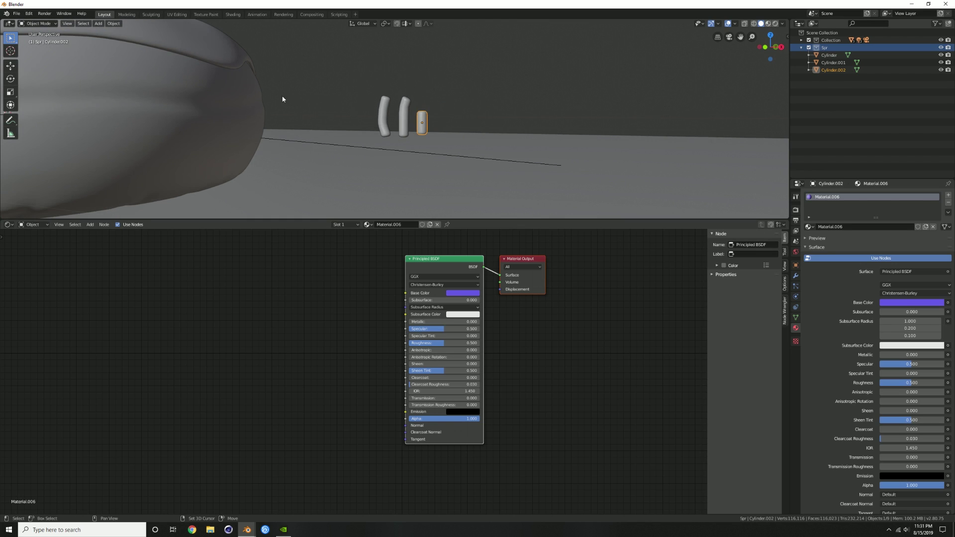
click(293, 87)
middle_drag(295, 82, 505, 122)
click(795, 286)
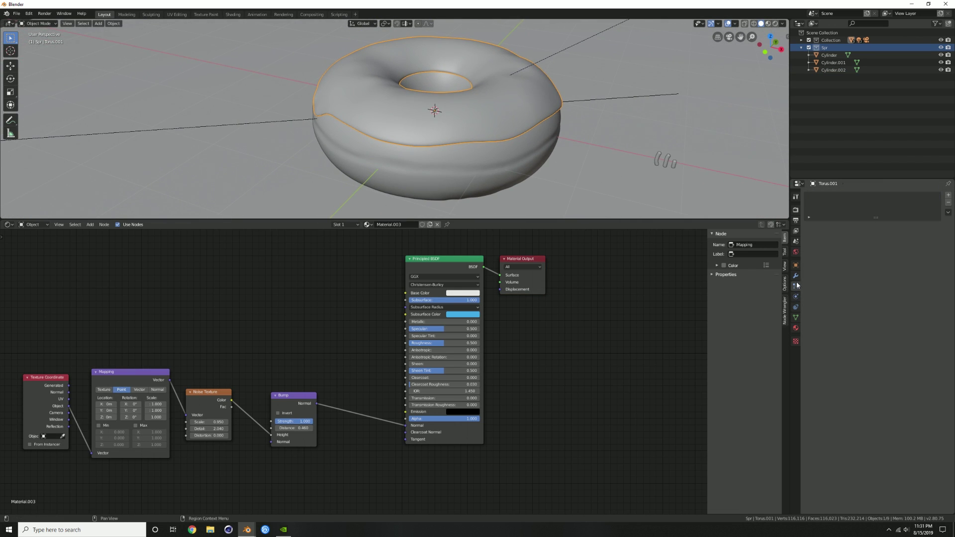
click(948, 196)
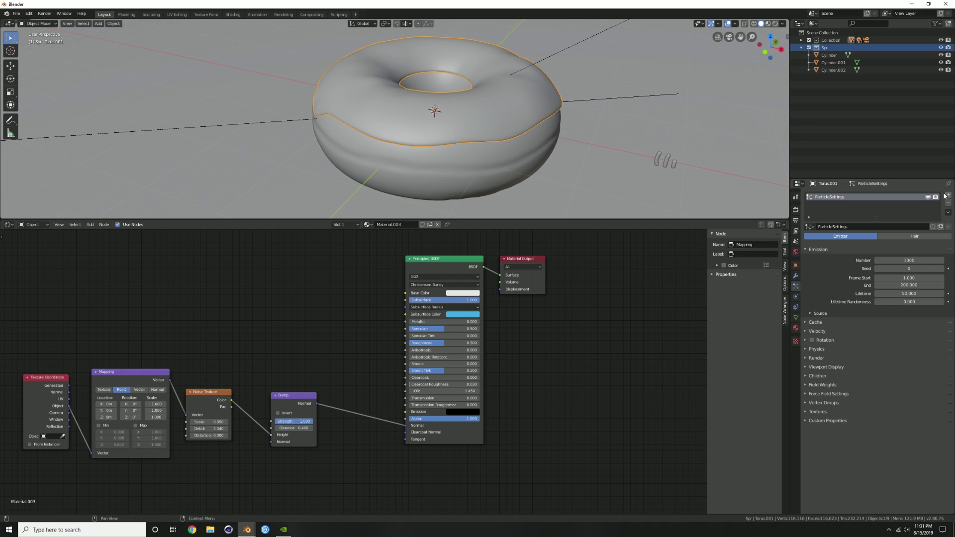
click(909, 237)
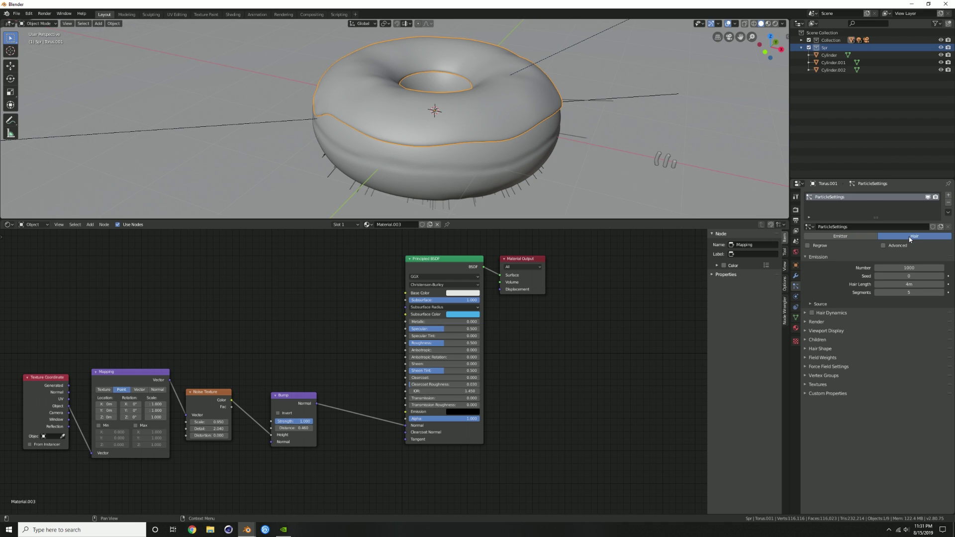
click(883, 246)
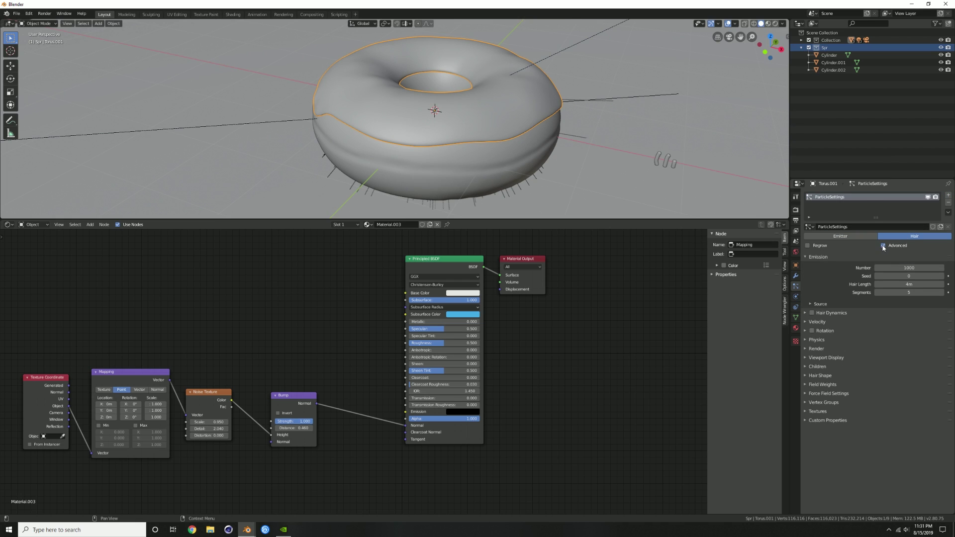
Set the hair number to 100 and render the particles as a collection, using Spr as the instance collection.
click(911, 269)
text(100)
key(Return)
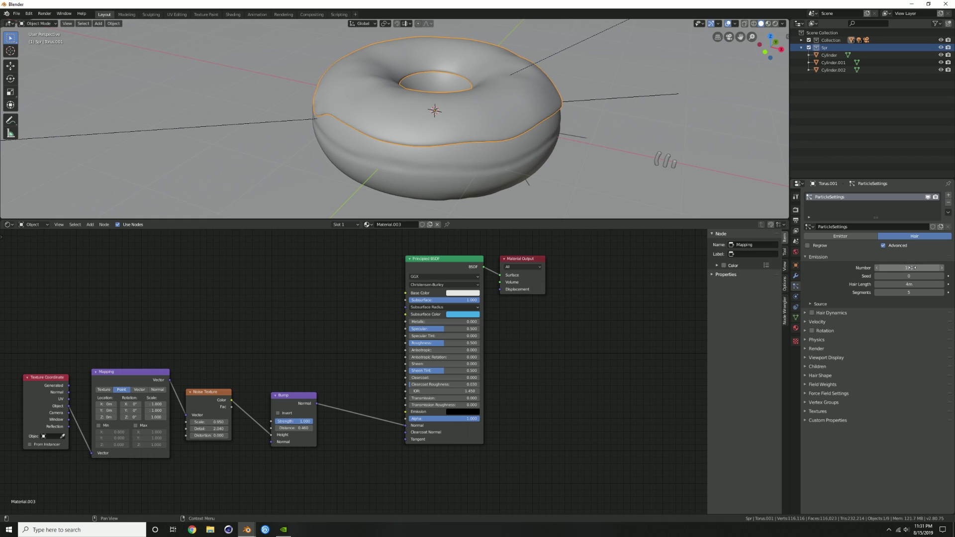
click(806, 350)
click(893, 359)
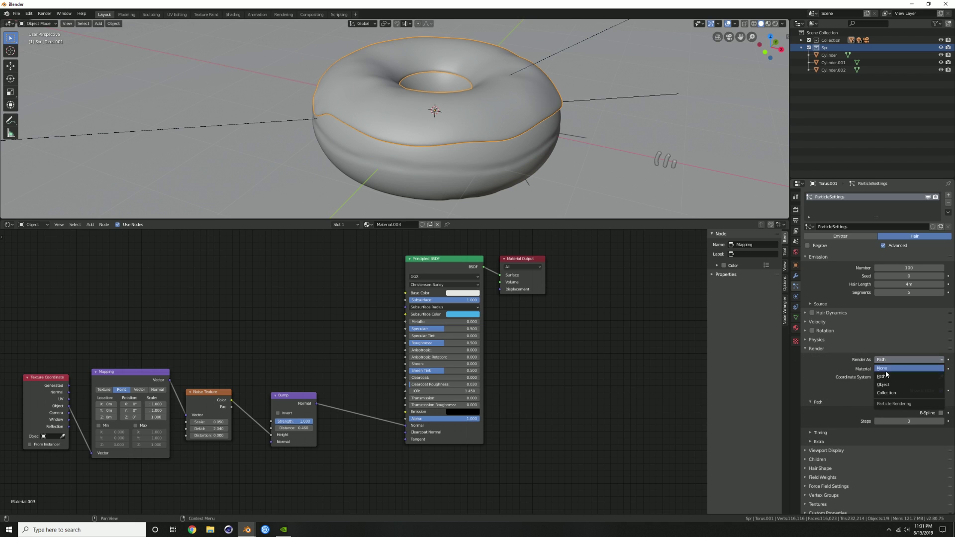
click(886, 393)
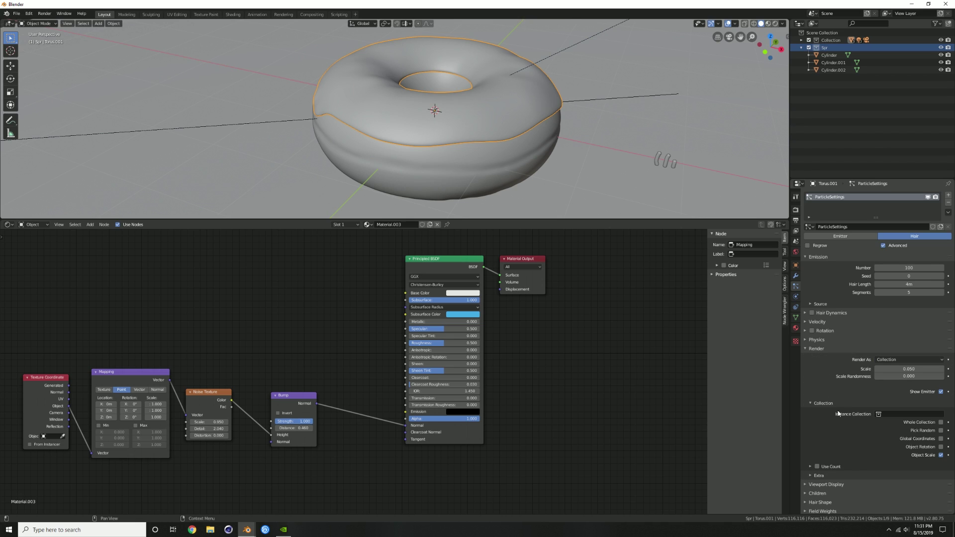
click(911, 419)
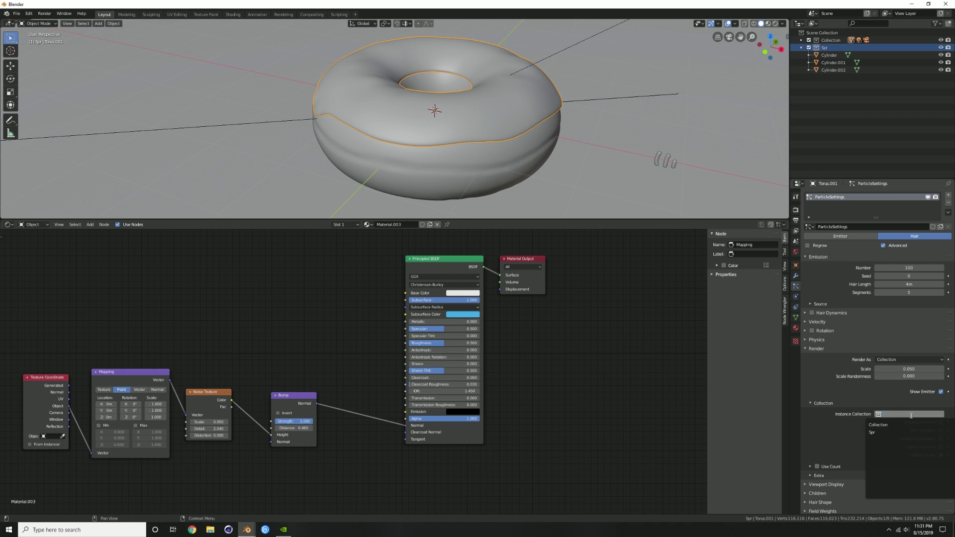
click(873, 427)
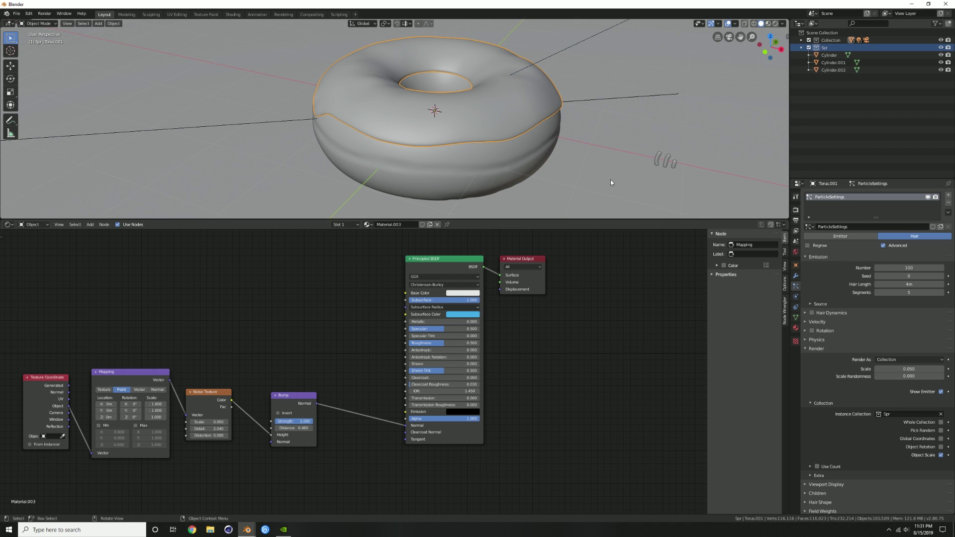
Set the hair length of the icing's particle system to 4.16 m.
scroll(601, 177, down, 2)
mouse_move(590, 171)
middle_down()
mouse_move(599, 157)
mouse_move(533, 148)
mouse_move(599, 172)
middle_up()
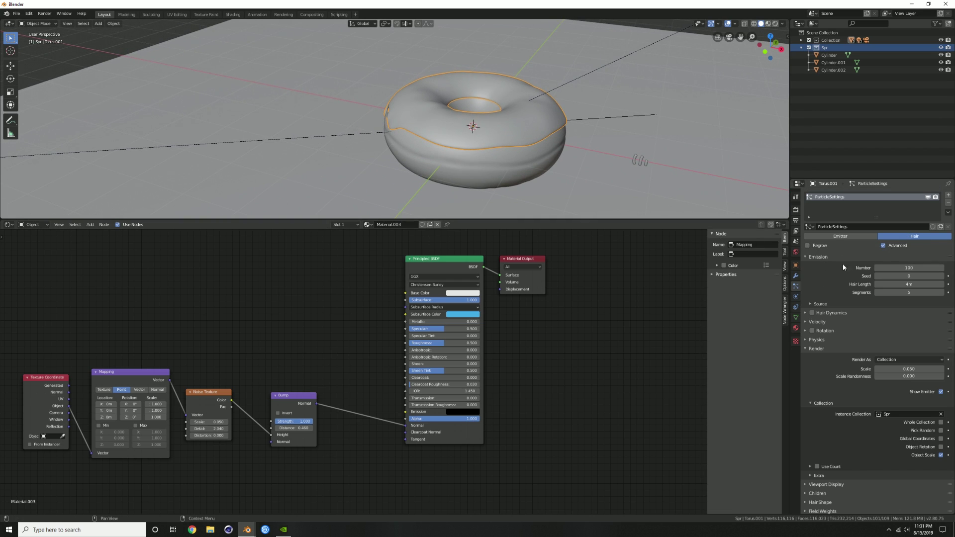
key(ctrl+z)
mouse_move(539, 140)
middle_down()
mouse_move(537, 147)
mouse_move(551, 128)
middle_up()
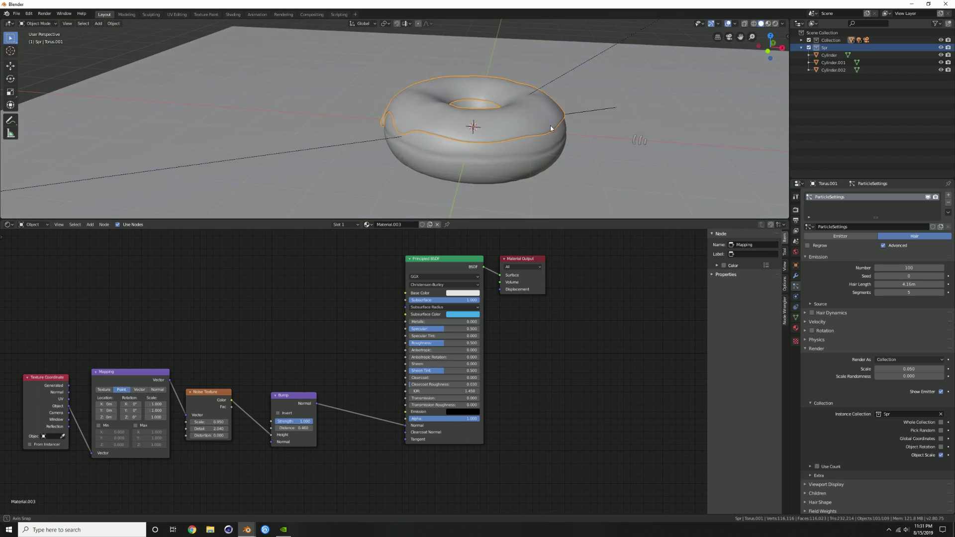
Check the original sprinkles beside the donut and the viewport display settings of the icing's particle system.
click(634, 139)
click(642, 141)
click(636, 141)
click(547, 126)
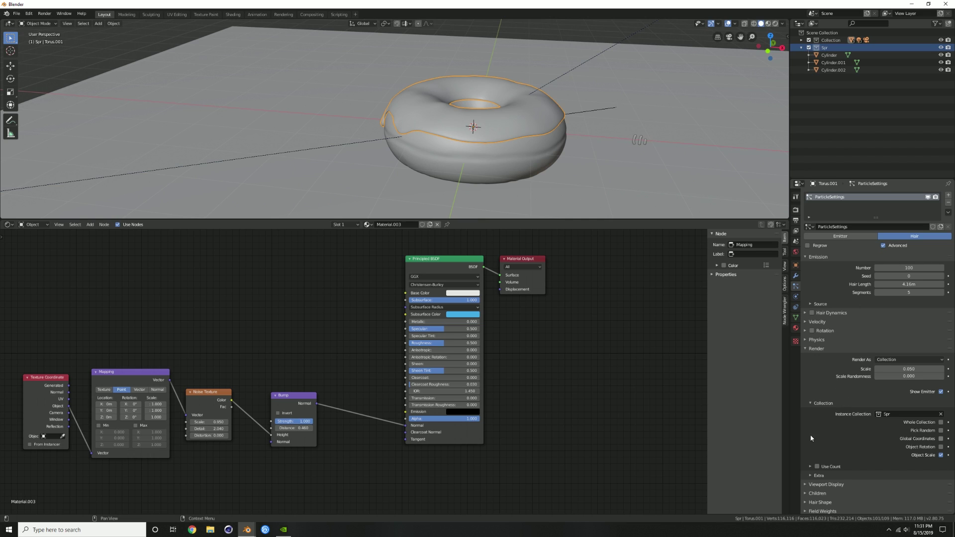
scroll(808, 440, down, 2)
click(804, 447)
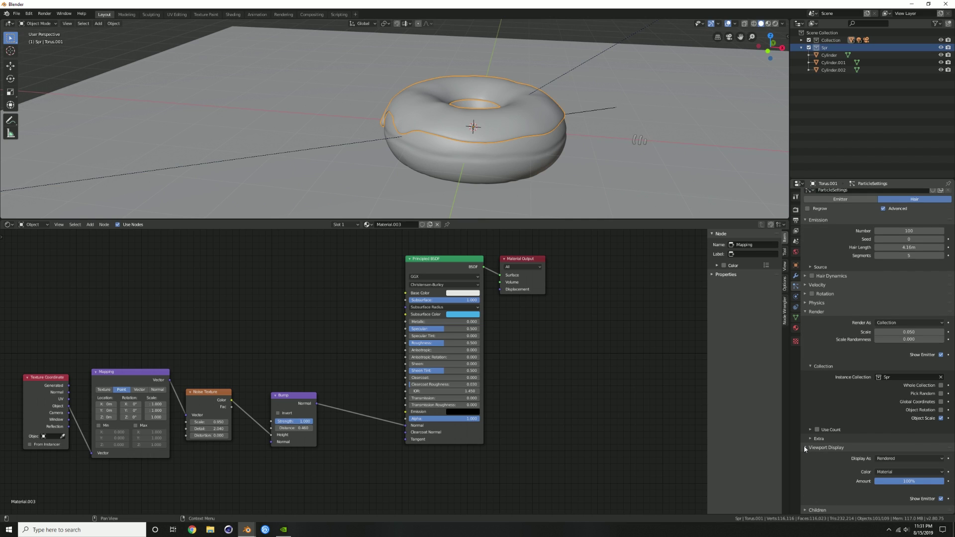
click(805, 448)
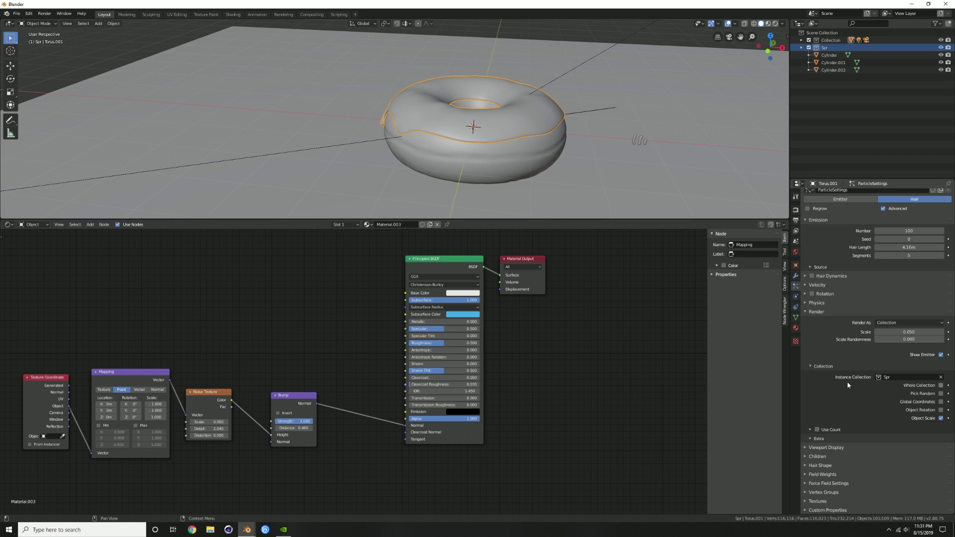
Set the icing's hair number to 200 and the render scale of the sprinkles to 0.430.
drag(895, 332, 923, 332)
mouse_move(895, 230)
mouse_down()
mouse_move(925, 231)
mouse_move(895, 230)
mouse_up()
click(894, 230)
text(2)
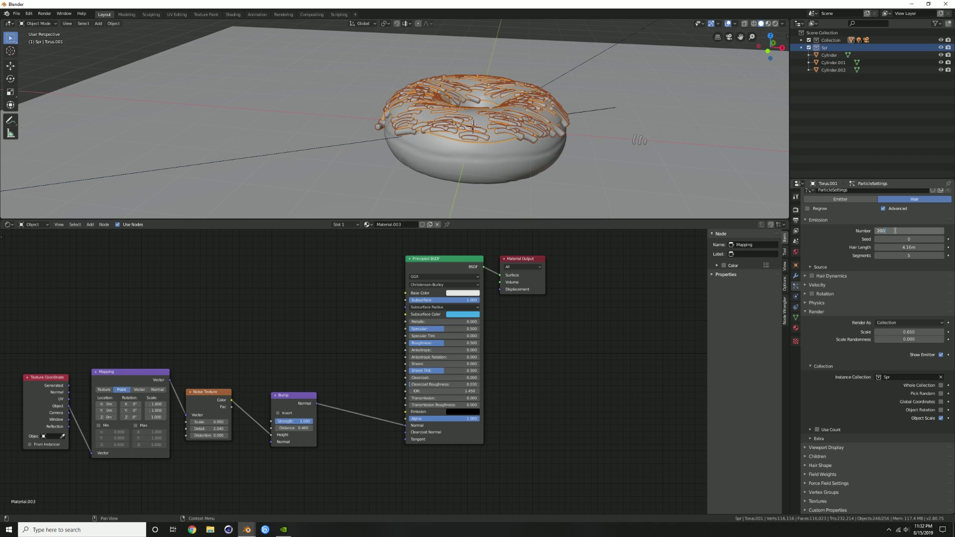
text(00)
key(Return)
mouse_move(910, 332)
mouse_down()
mouse_move(875, 332)
mouse_move(895, 331)
mouse_up()
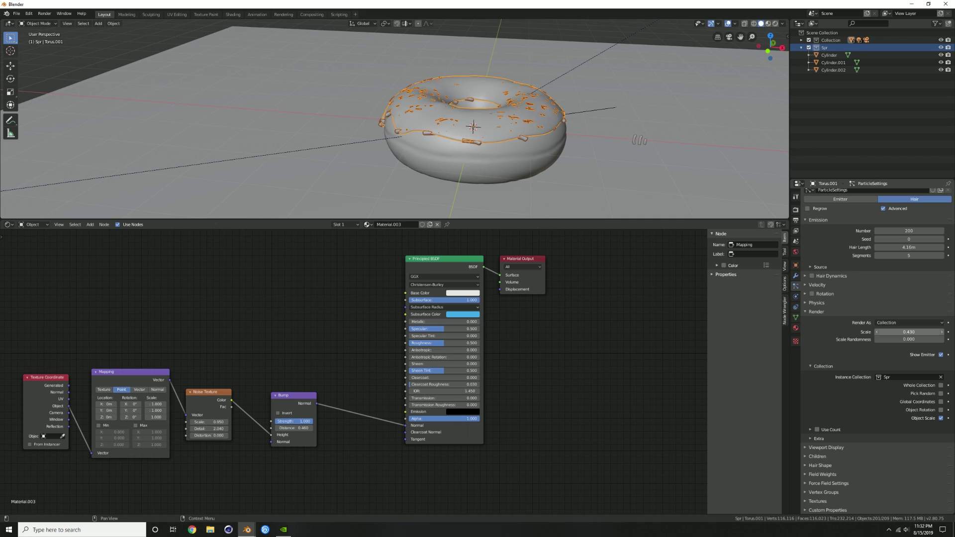
Apply the Solidify modifier on the icing.
click(795, 275)
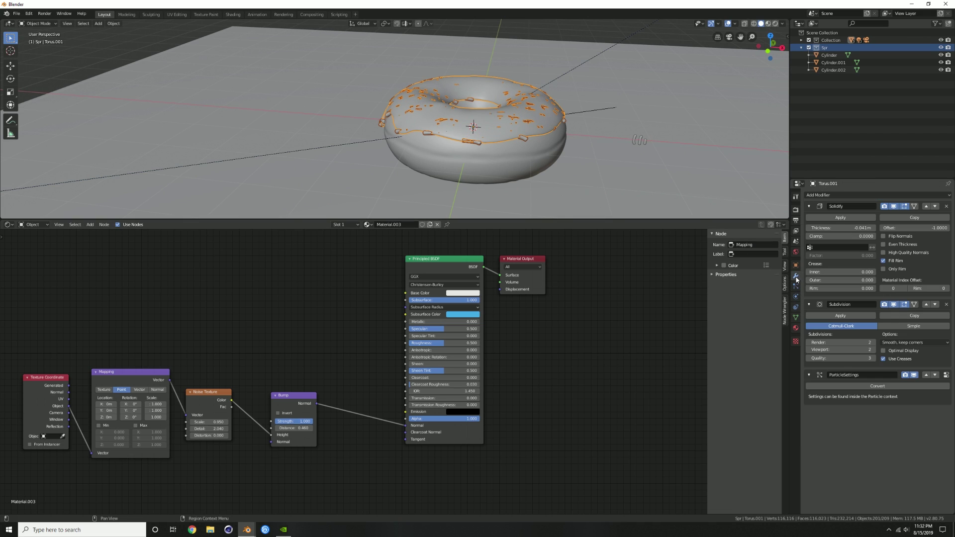
click(840, 218)
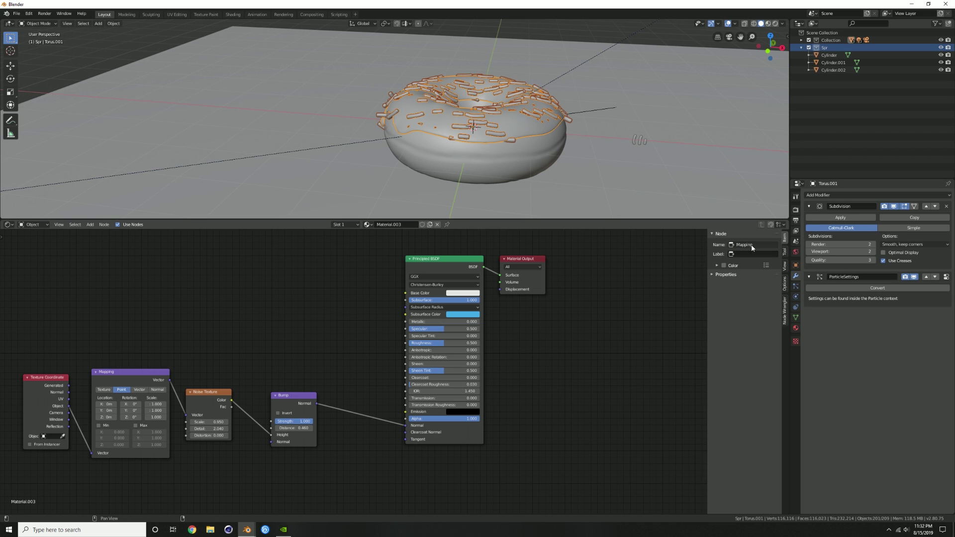
Enable rotation for the icing's particles with Normal as orientation axis, Randomize 0.196 and Randomize Phase 1.778.
click(795, 287)
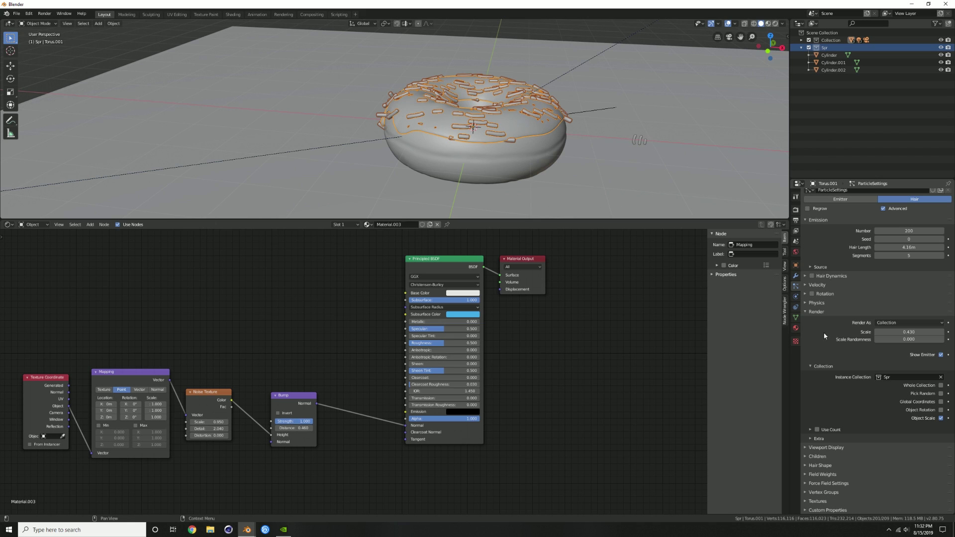
click(811, 293)
click(824, 294)
click(908, 304)
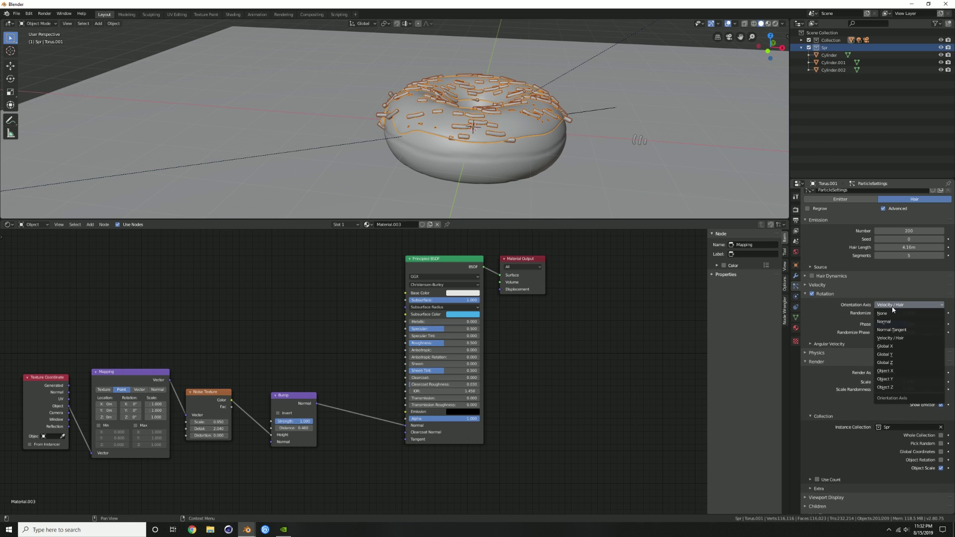
click(886, 323)
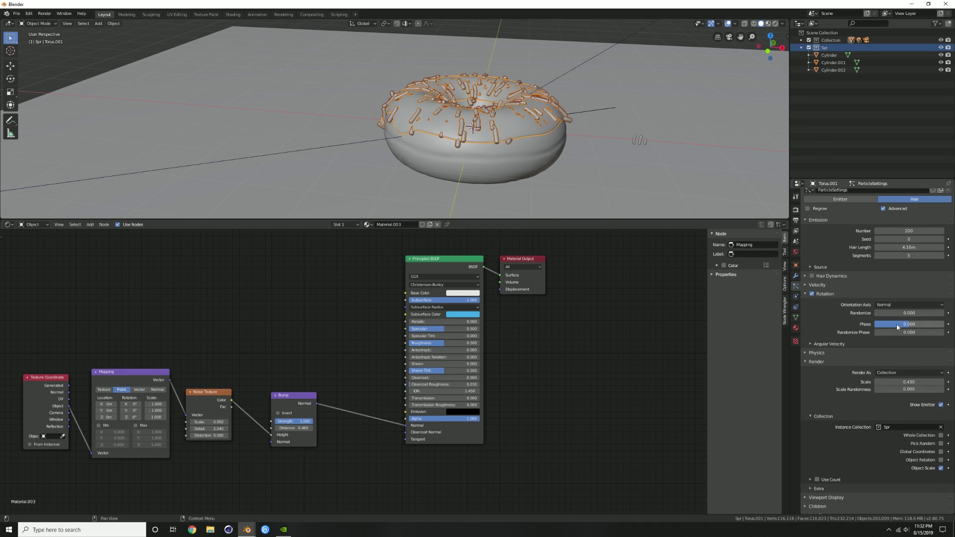
drag(895, 332, 918, 314)
Try successive seeds for the sprinkle distribution on the icing, up to seed 15.
middle_drag(500, 129, 468, 135)
middle_drag(461, 130, 472, 132)
click(940, 241)
click(940, 241)
click(940, 240)
click(940, 241)
click(941, 240)
click(940, 241)
click(940, 240)
click(940, 241)
click(940, 240)
click(941, 241)
click(941, 241)
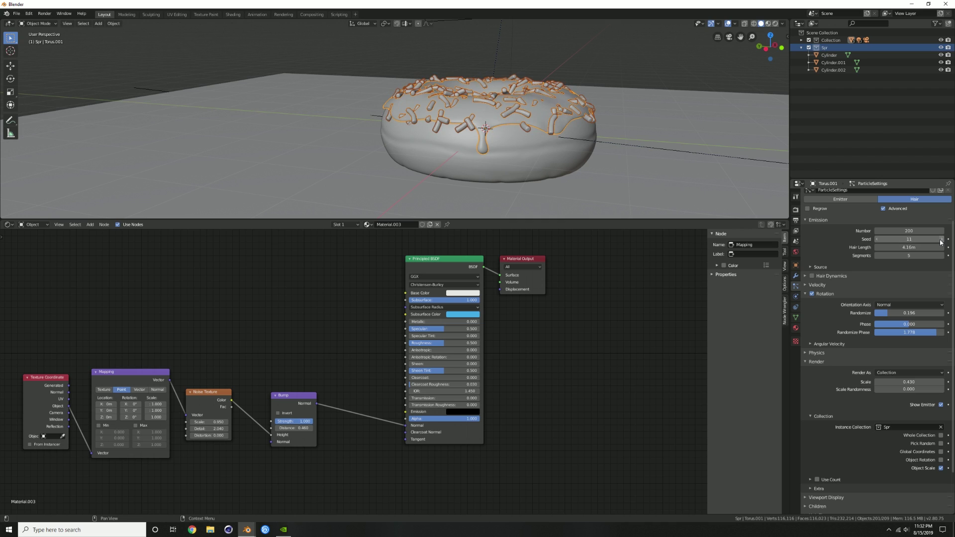
click(941, 240)
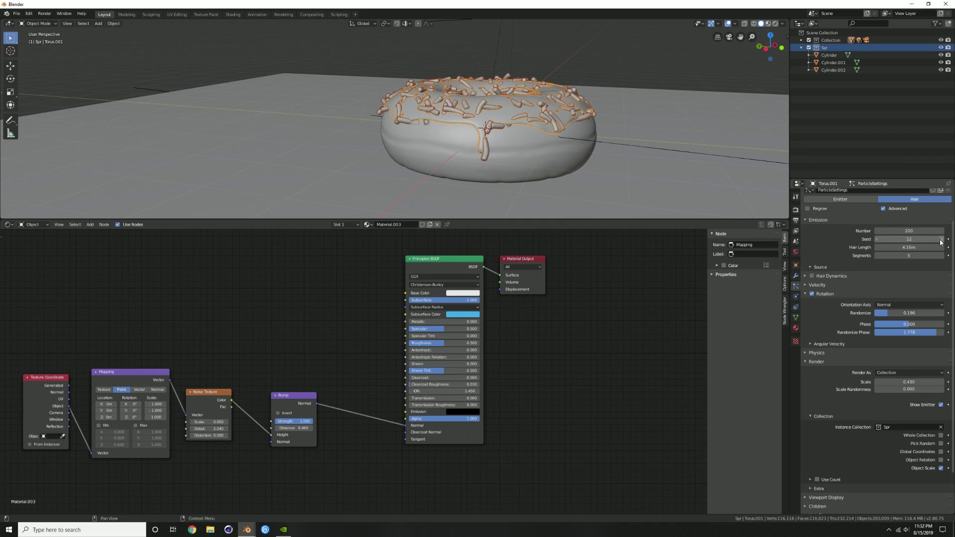
click(941, 241)
click(940, 241)
click(940, 241)
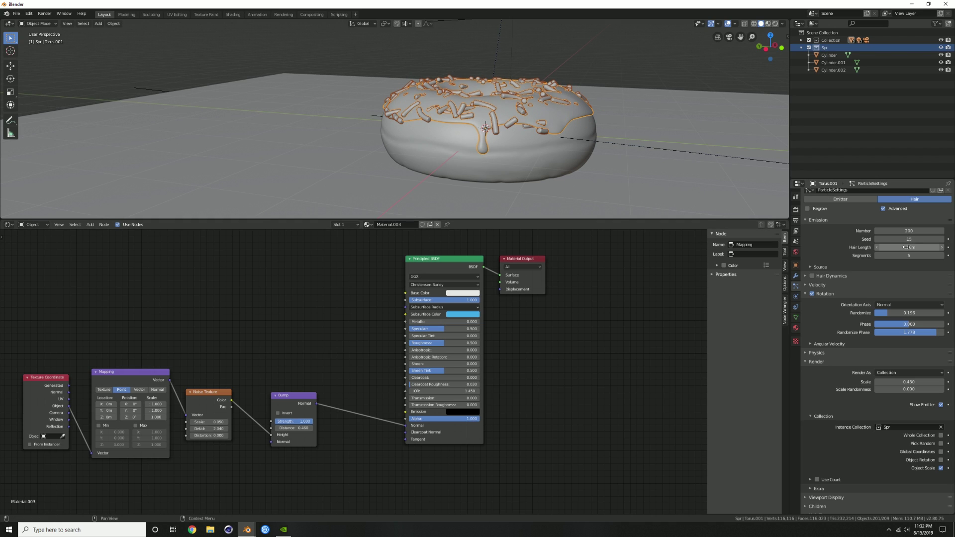
Reduce the hair length of the sprinkles to 2.6 m and set the seed to 18.
drag(909, 247, 880, 247)
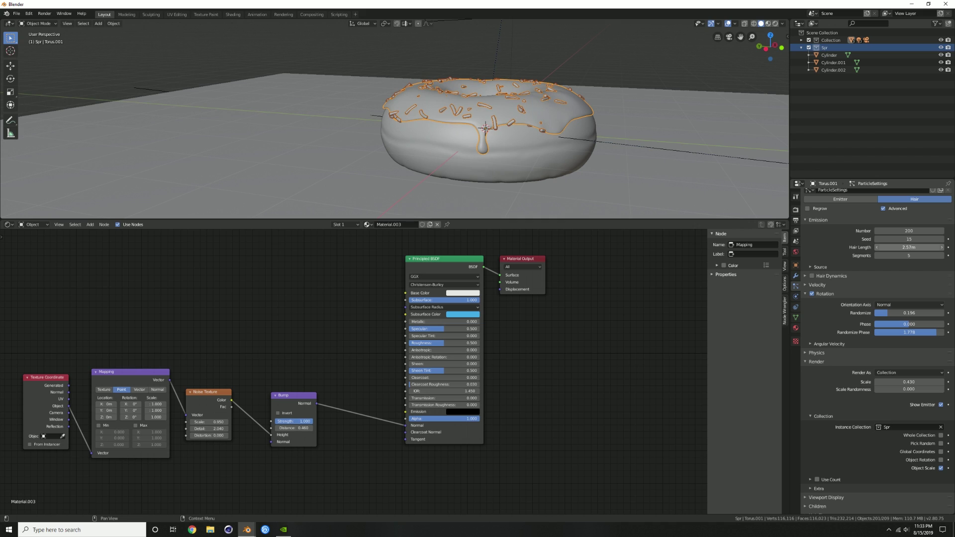
drag(909, 247, 910, 247)
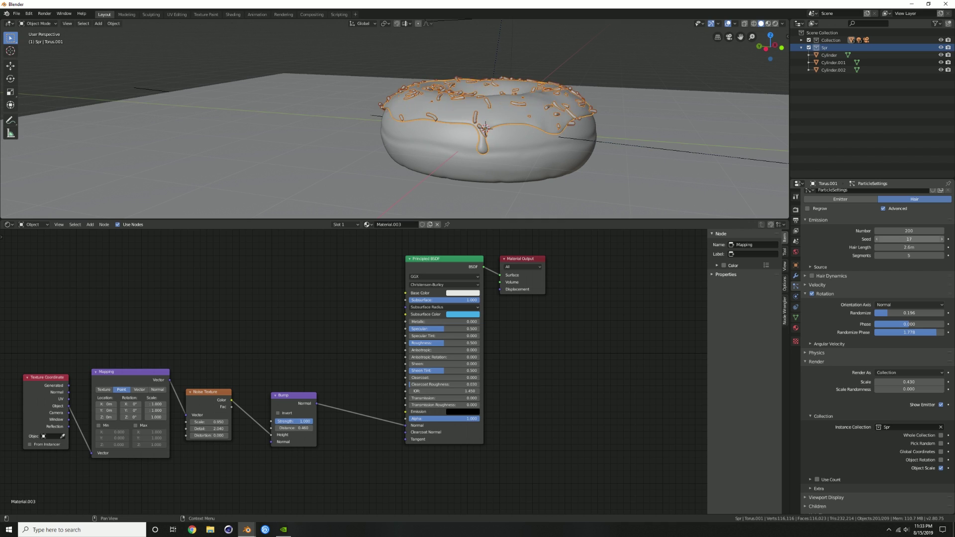
drag(908, 239, 916, 239)
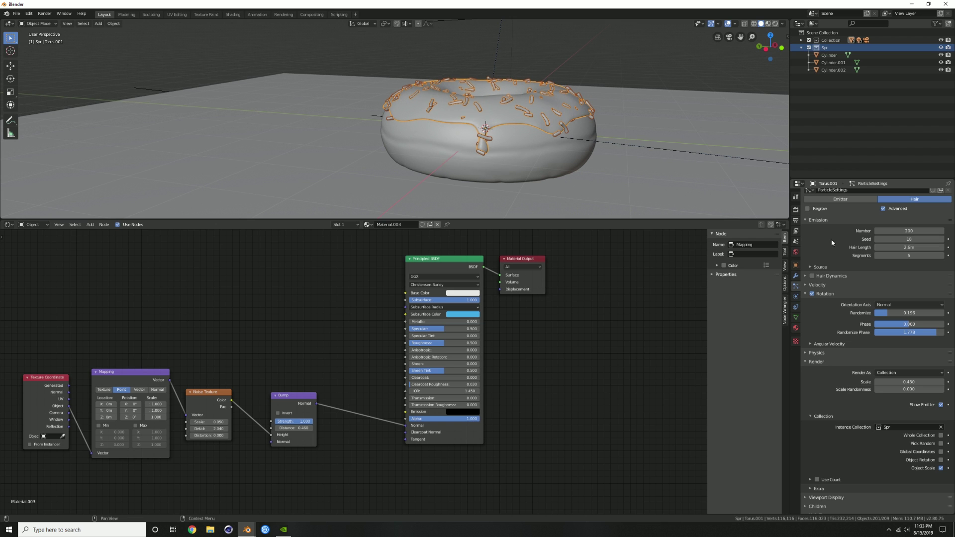
Show the donut in rendered shading and change the sprinkle seed to 23.
middle_drag(568, 141, 426, 129)
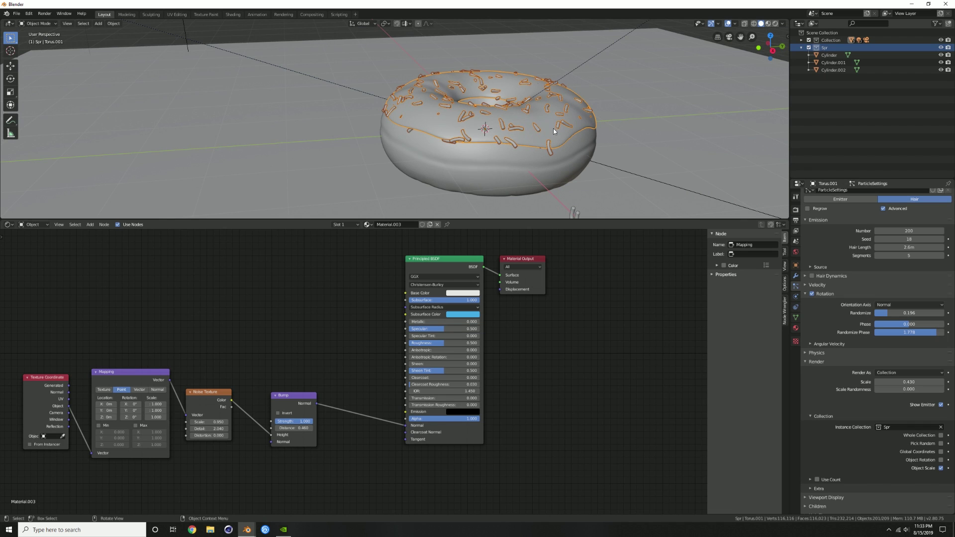
key(z)
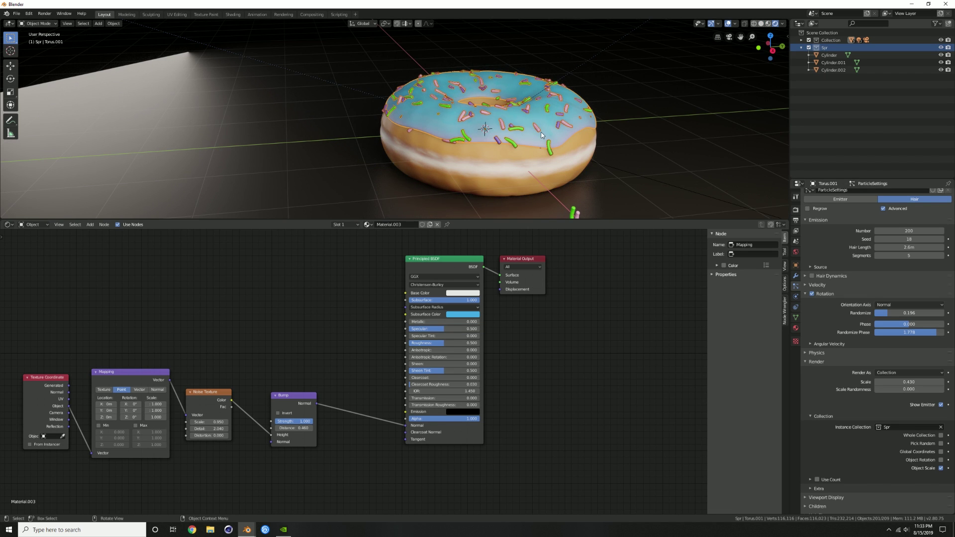
middle_drag(542, 135, 521, 109)
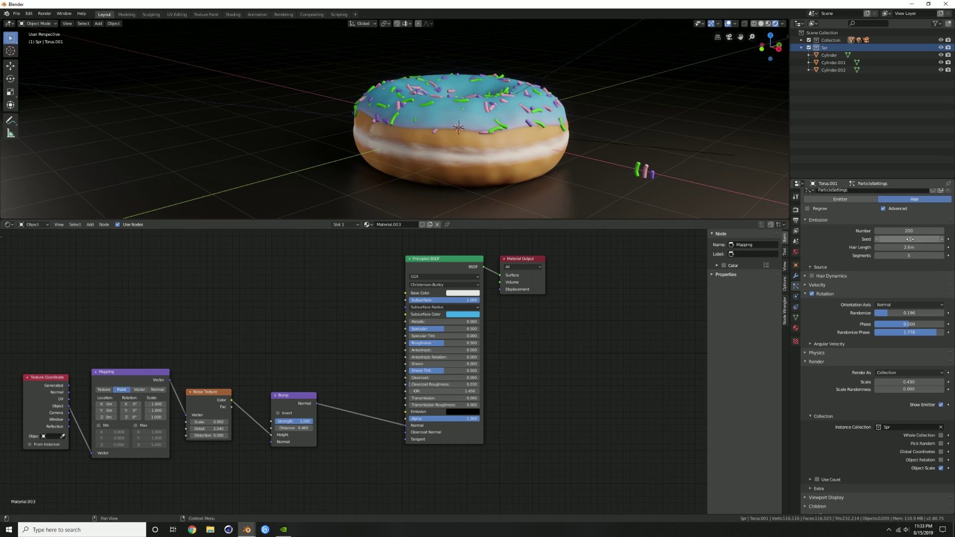
drag(909, 239, 911, 240)
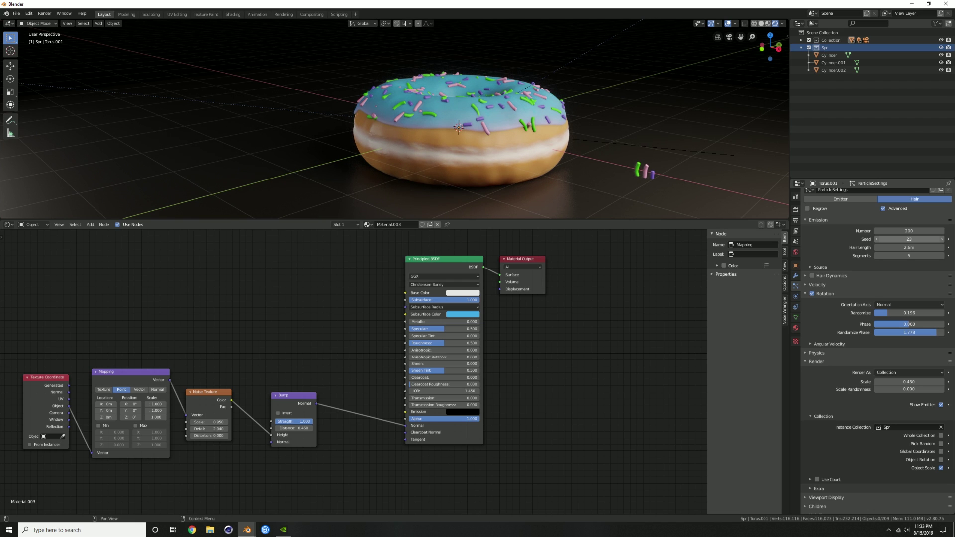
middle_drag(551, 199, 519, 128)
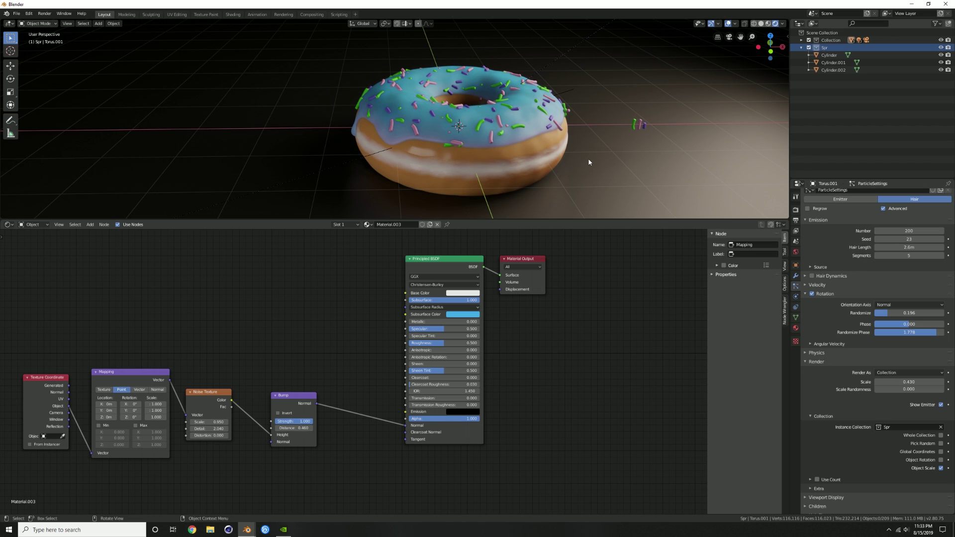
Try other hair numbers down to 0, and temporarily hide the icing to view the bare donut.
drag(909, 231, 939, 231)
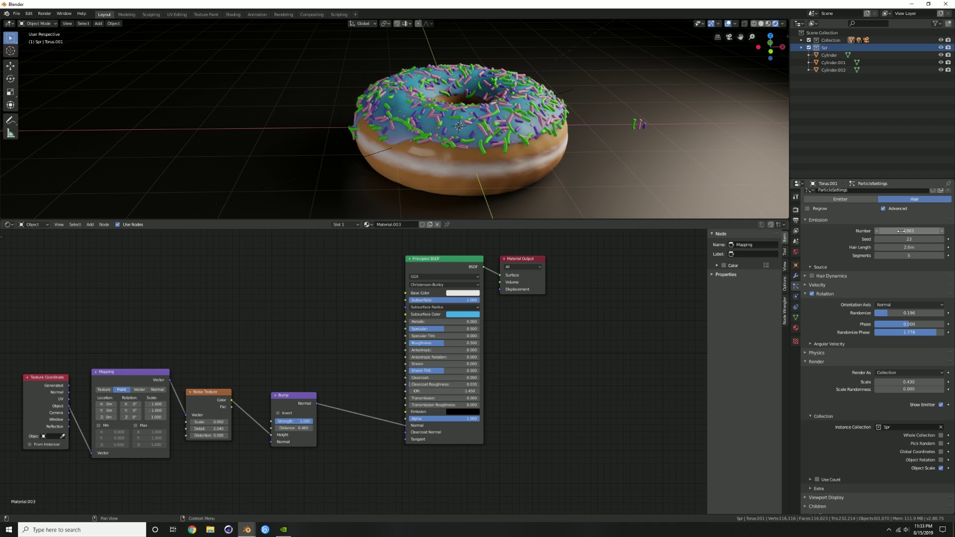
key(Return)
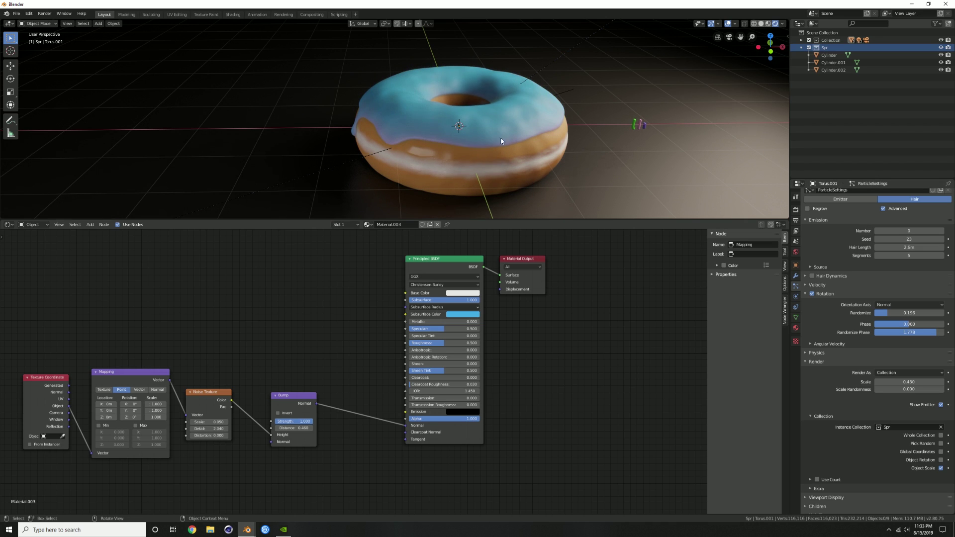
click(511, 118)
key(h)
mouse_move(491, 140)
middle_down()
mouse_move(497, 124)
mouse_move(488, 122)
mouse_move(503, 145)
mouse_move(493, 139)
middle_up()
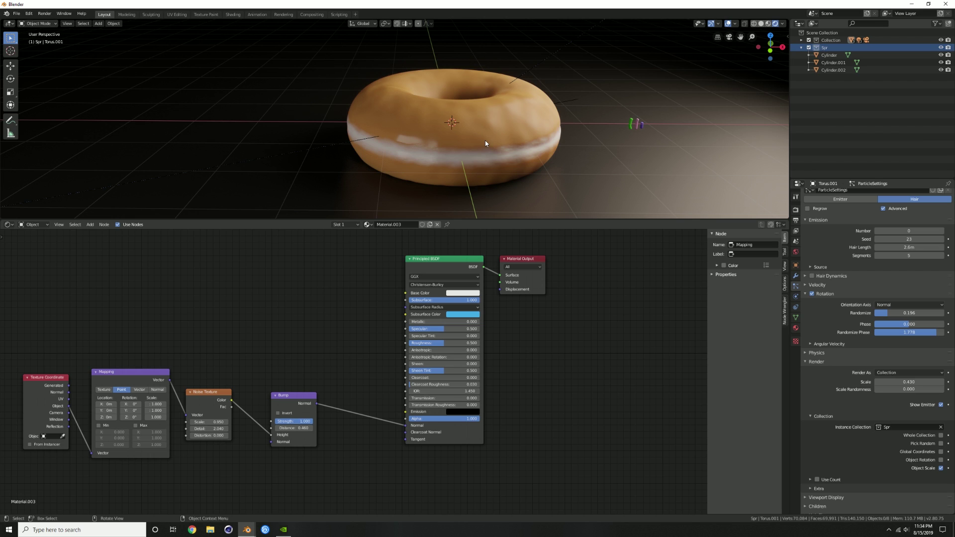
key(alt+h)
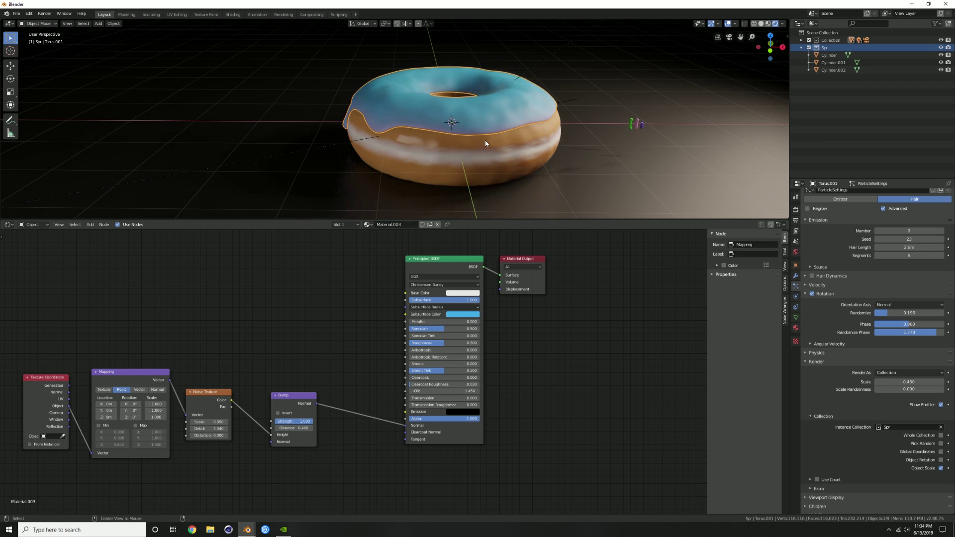
Raise the number of sprinkles on the icing to 799.
mouse_move(909, 230)
mouse_down()
mouse_move(937, 231)
mouse_move(922, 231)
mouse_up()
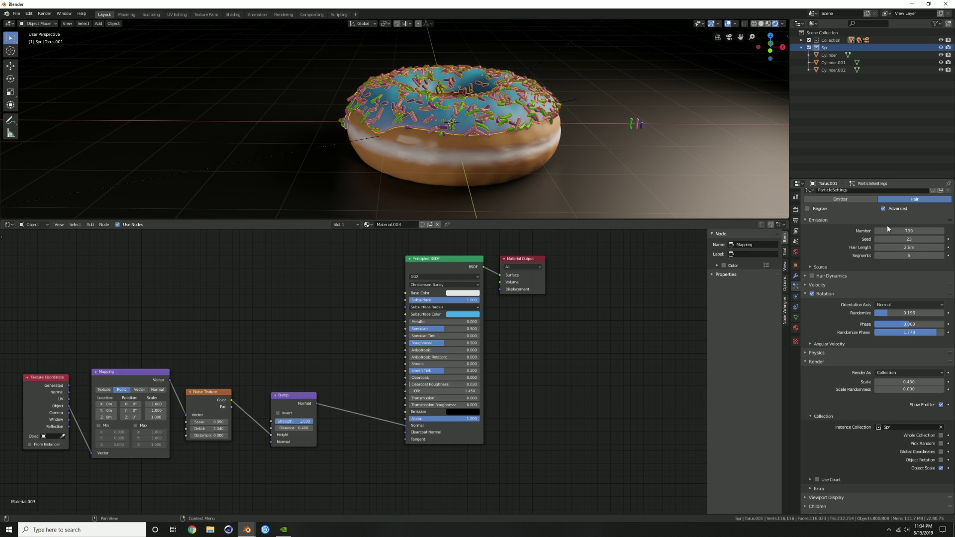
middle_drag(482, 125, 593, 161)
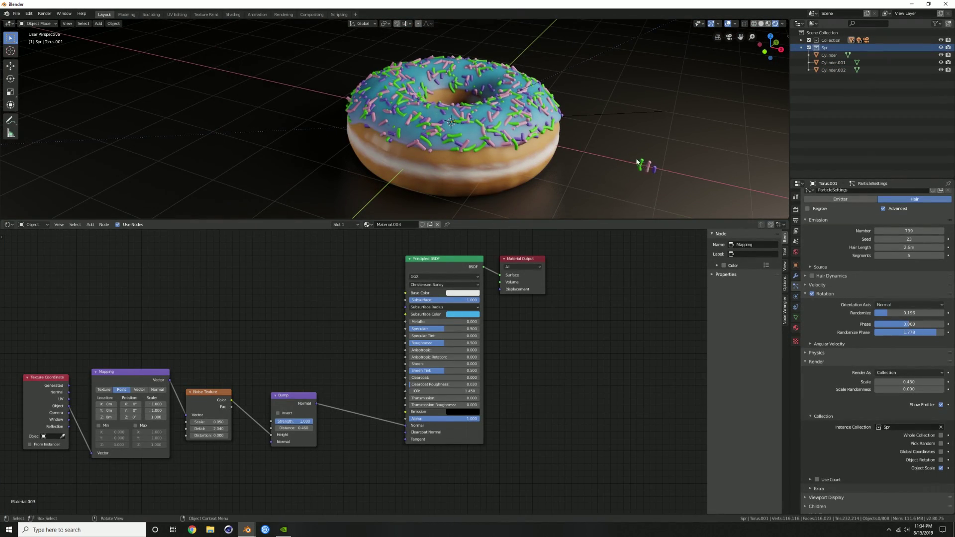
Collapse the Spr collection and hide its original sprinkles in the viewport.
click(802, 47)
click(940, 47)
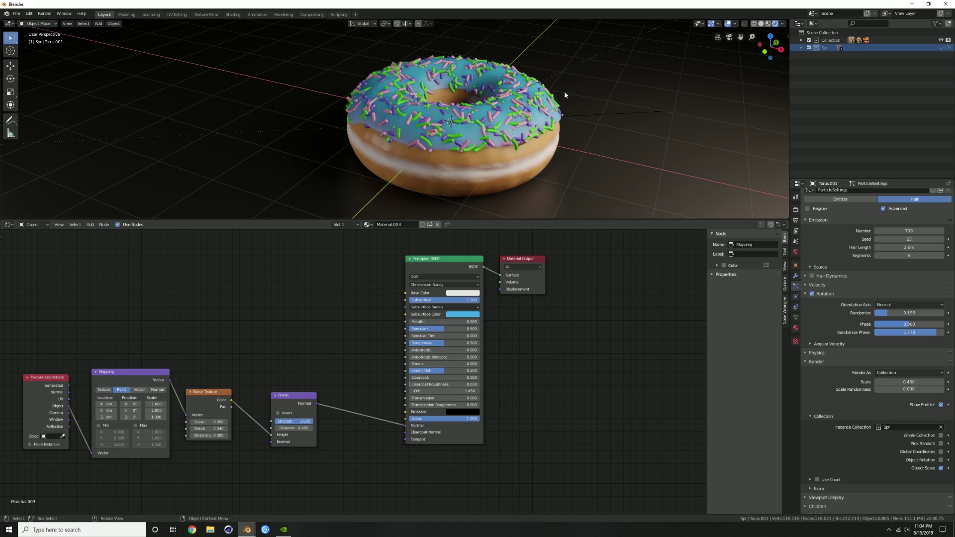
middle_drag(475, 118, 438, 124)
scroll(491, 106, down, 3)
scroll(434, 102, up, 2)
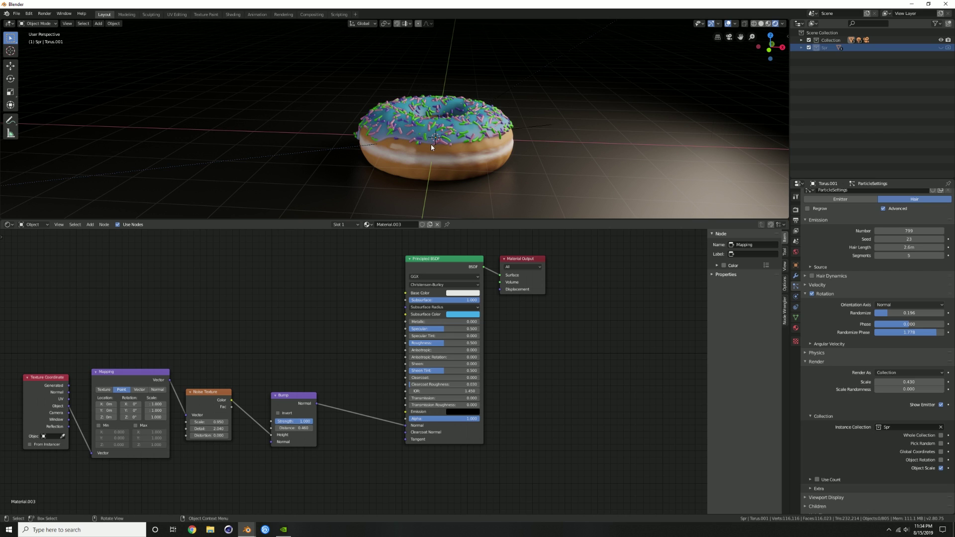
Adjust the first stop of the donut material's roughness ColorRamp and set its color to a grey of value about 0.37.
click(442, 157)
drag(451, 333, 446, 334)
click(452, 348)
drag(481, 279, 481, 276)
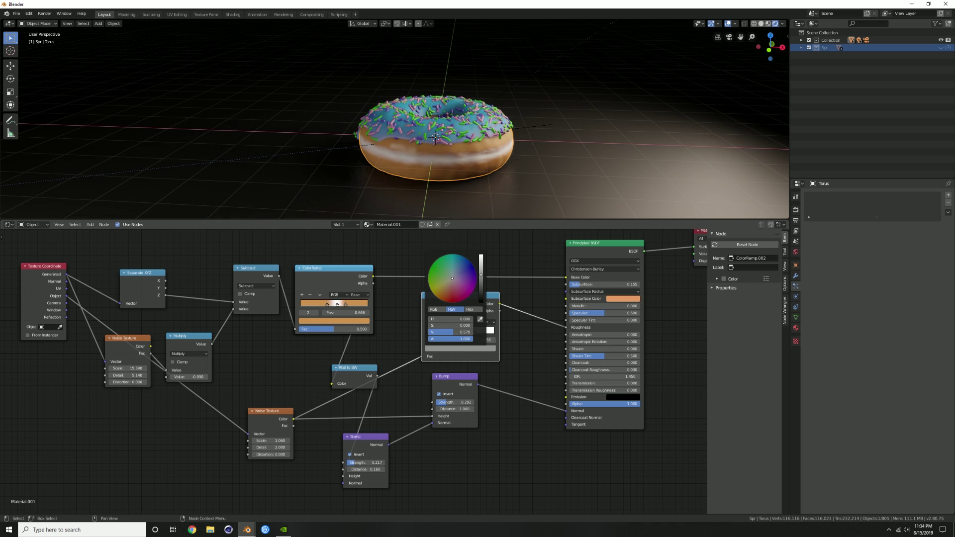
Parent the icing to the donut base using the Object option.
middle_drag(513, 136, 455, 148)
scroll(475, 128, down, 2)
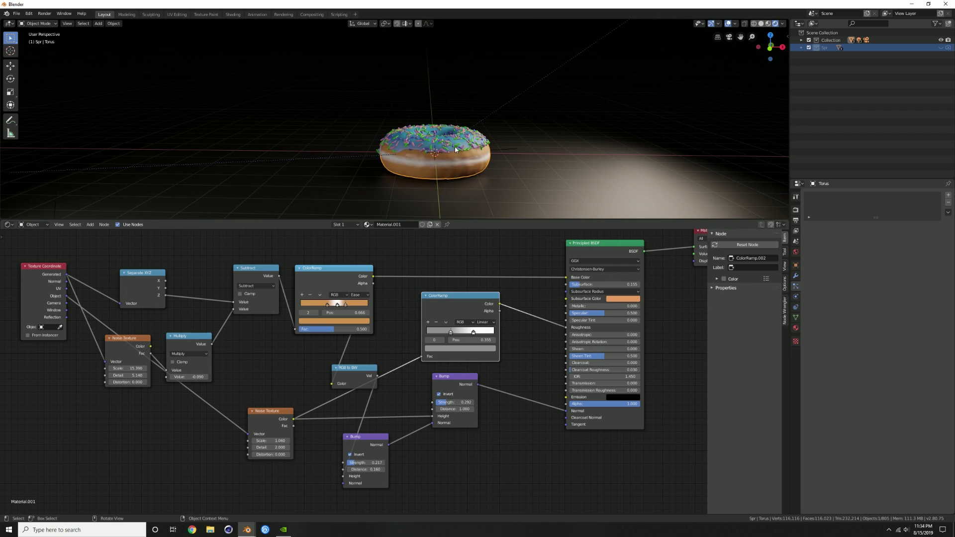
click(461, 145)
shift+click(464, 162)
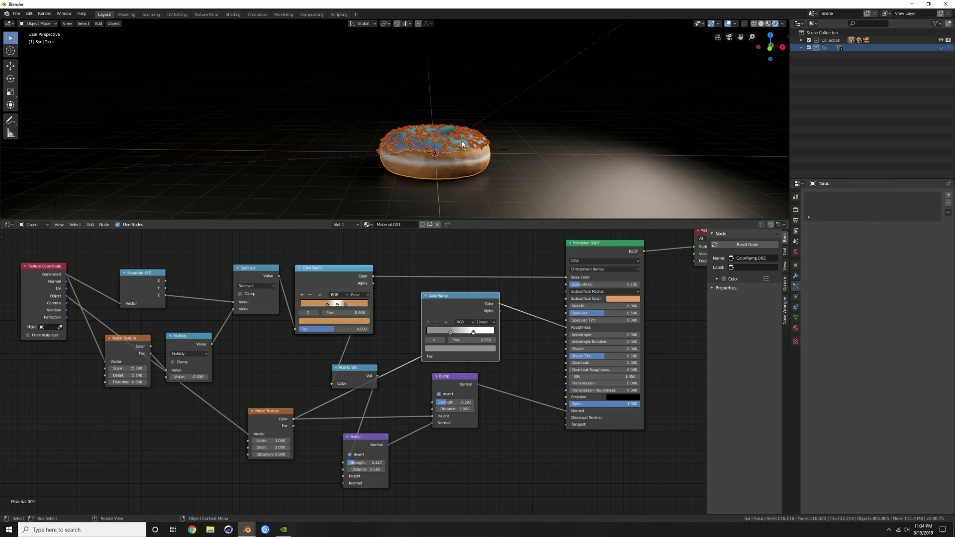
shift+click(465, 159)
shift+click(465, 156)
key(ctrl+p)
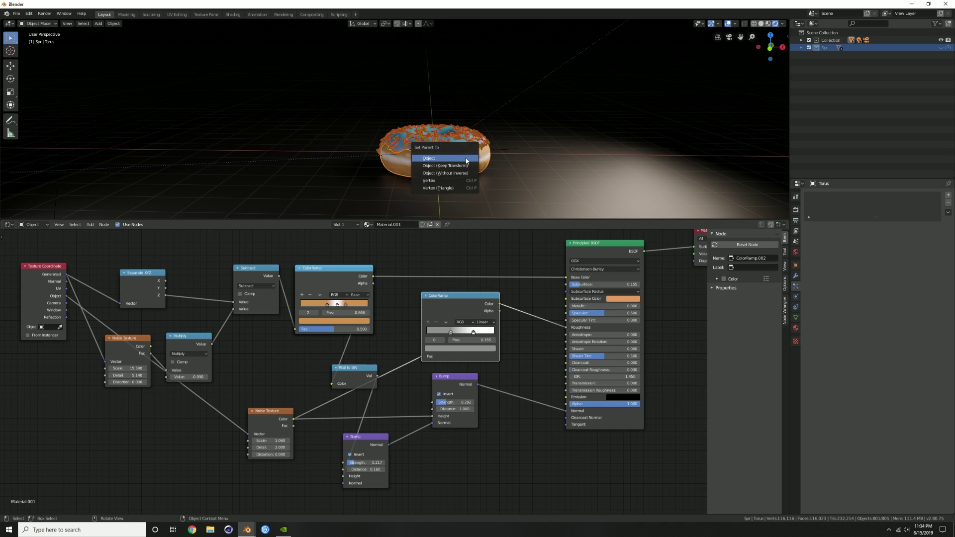
click(465, 158)
Try moving the donut base to check that the icing and sprinkles follow it.
key(g)
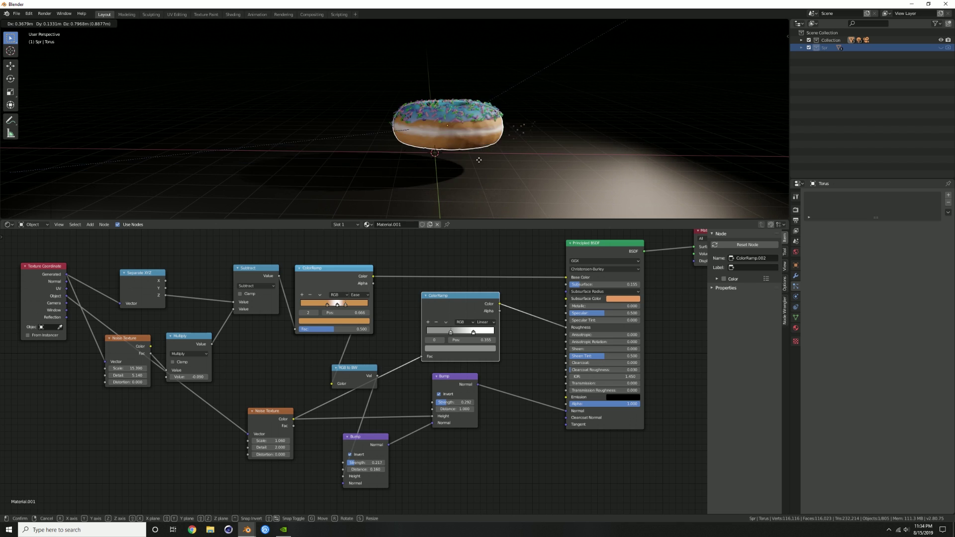
right_click(437, 153)
middle_drag(486, 128, 459, 148)
key(g)
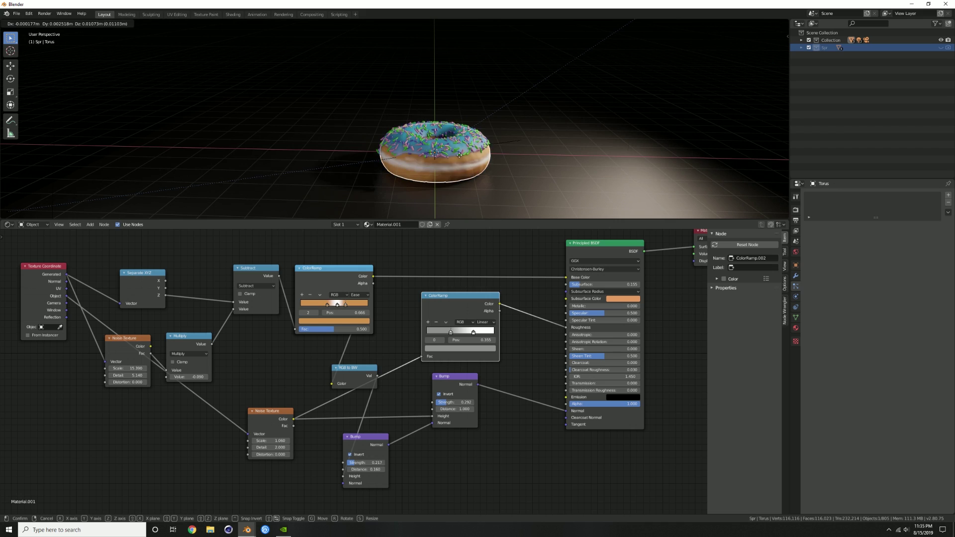
right_click(458, 94)
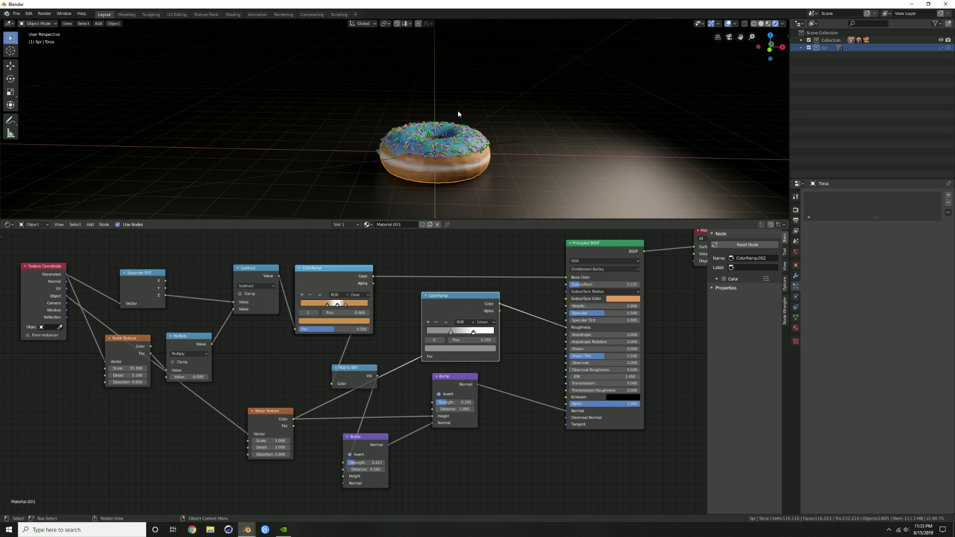
Duplicate the donut base and place the copy about 1 m above the original.
key(shift+d)
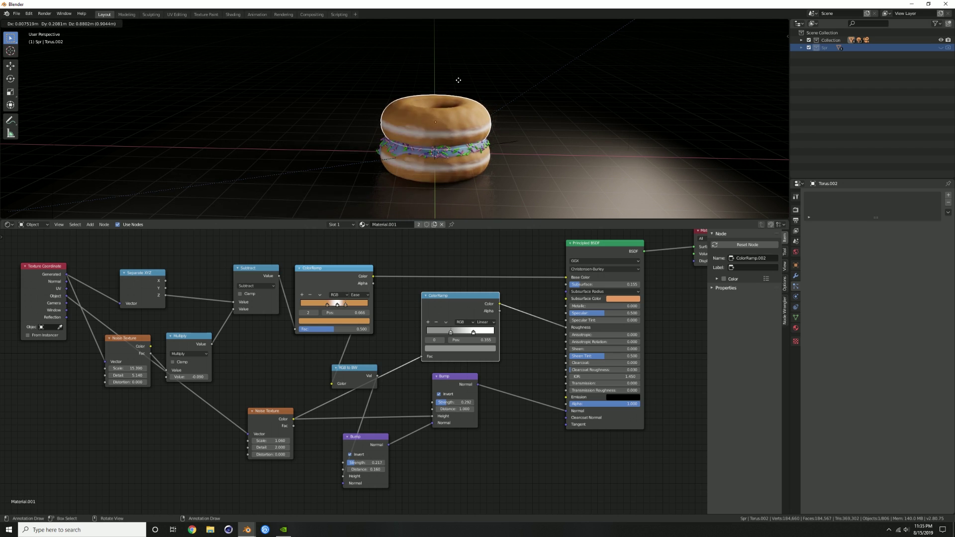
click(462, 76)
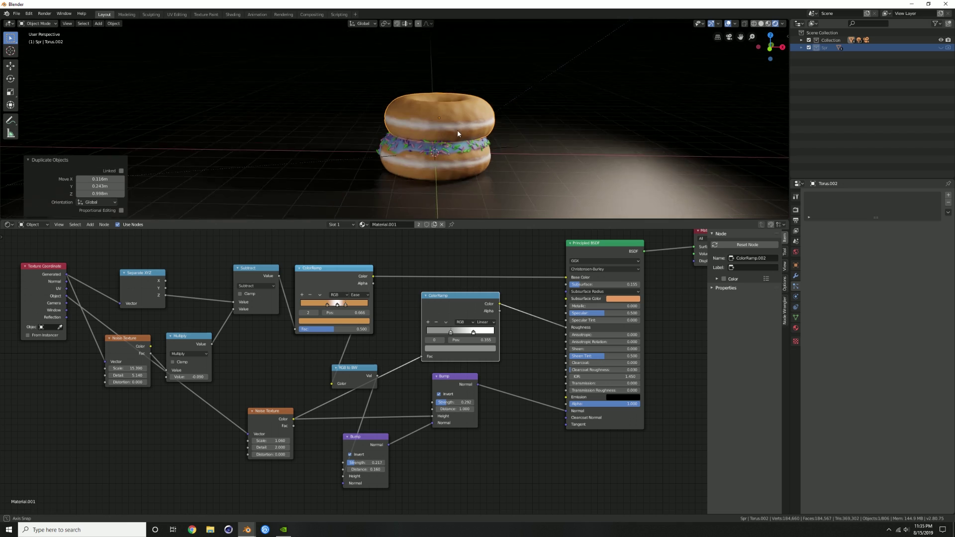
Reposition the plain donut copy so it rests on the icing below, and rotate it slightly in the front view.
key(KP_1)
scroll(468, 119, up, 3)
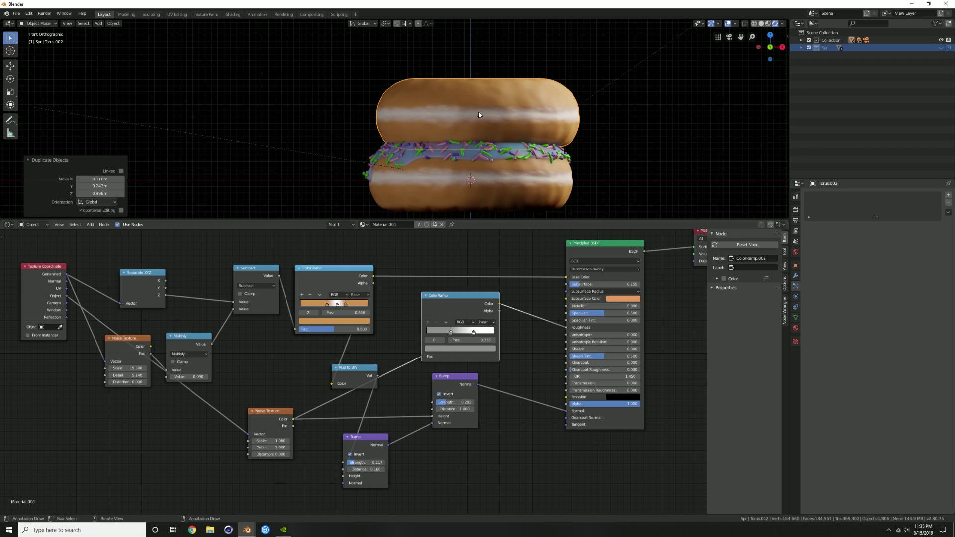
key(g)
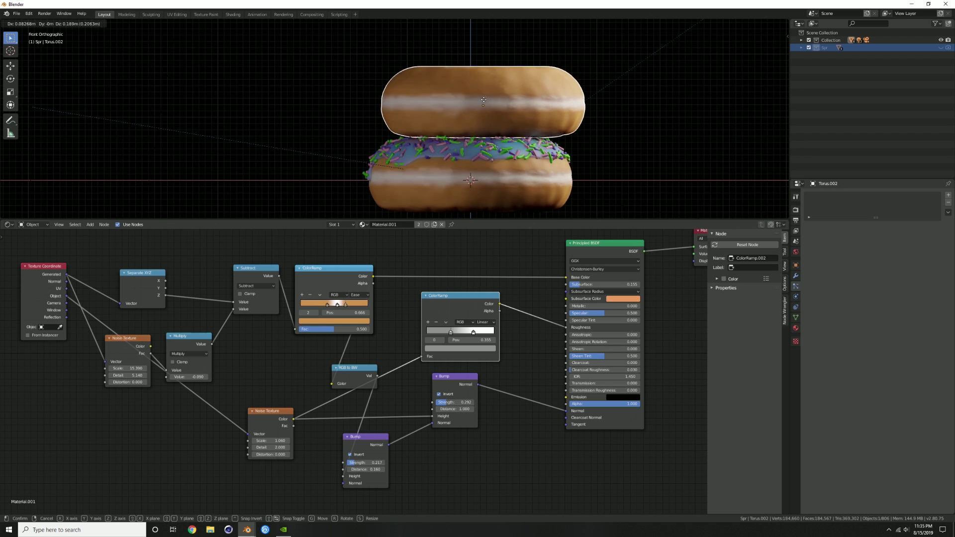
key(r)
click(527, 100)
Duplicate the bottom donut together with its icing and raise the copy 2.32 m along Z to the top of the stack.
middle_drag(533, 105, 495, 166)
click(487, 159)
click(490, 185)
key(shift+d)
key(z)
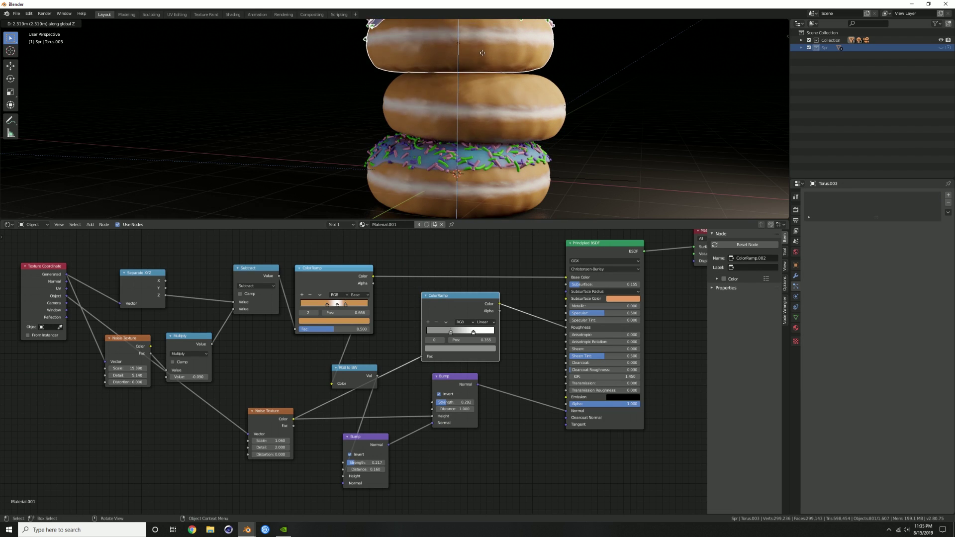
click(485, 58)
scroll(484, 90, down, 3)
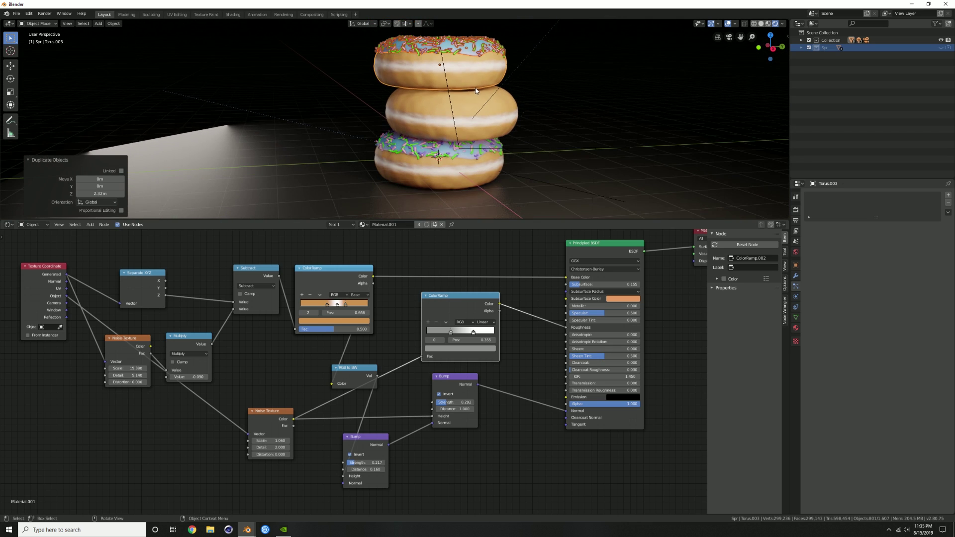
Shift the top donut horizontally by about 0.48 m in X and -0.14 m in Y, locking its height.
key(KP_0)
scroll(449, 97, down, 3)
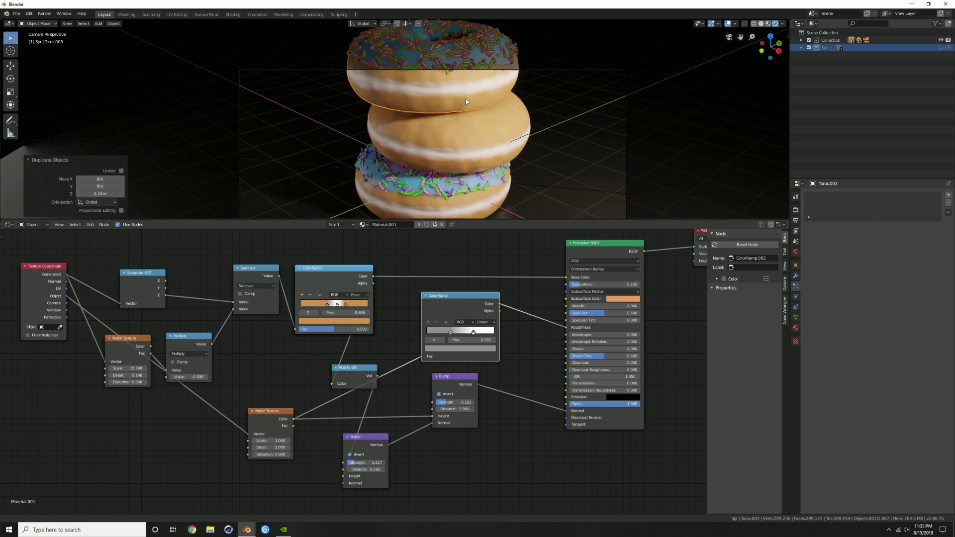
shift+middle_drag(437, 134, 446, 145)
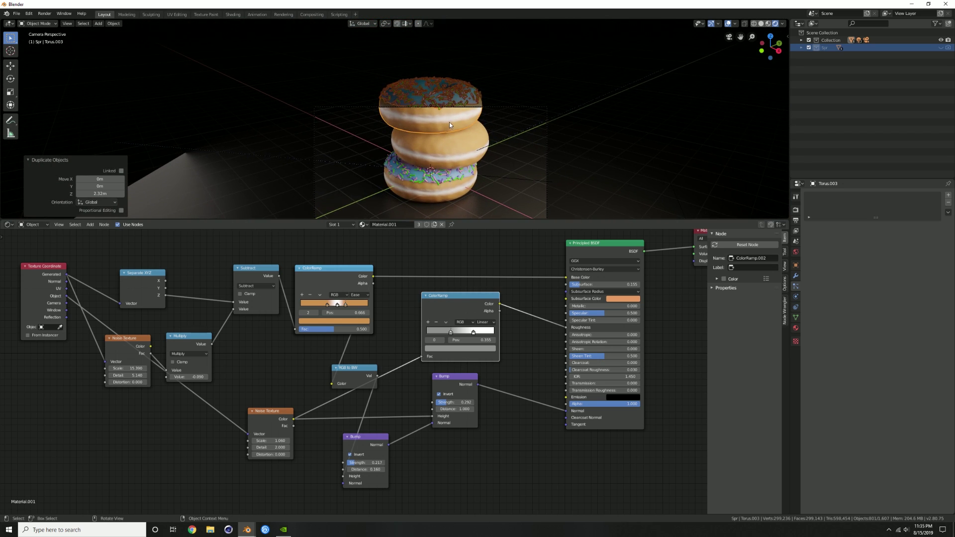
key(g)
key(shift+z)
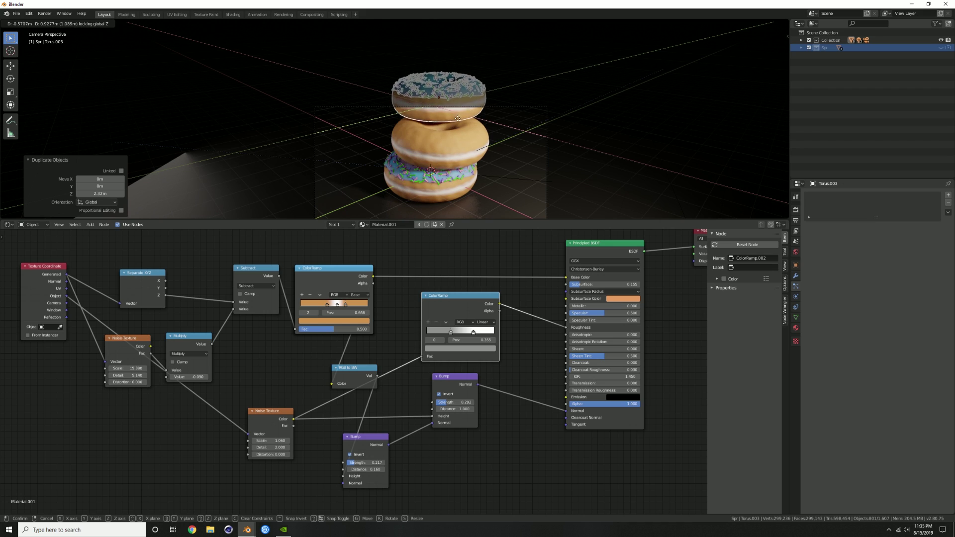
click(477, 135)
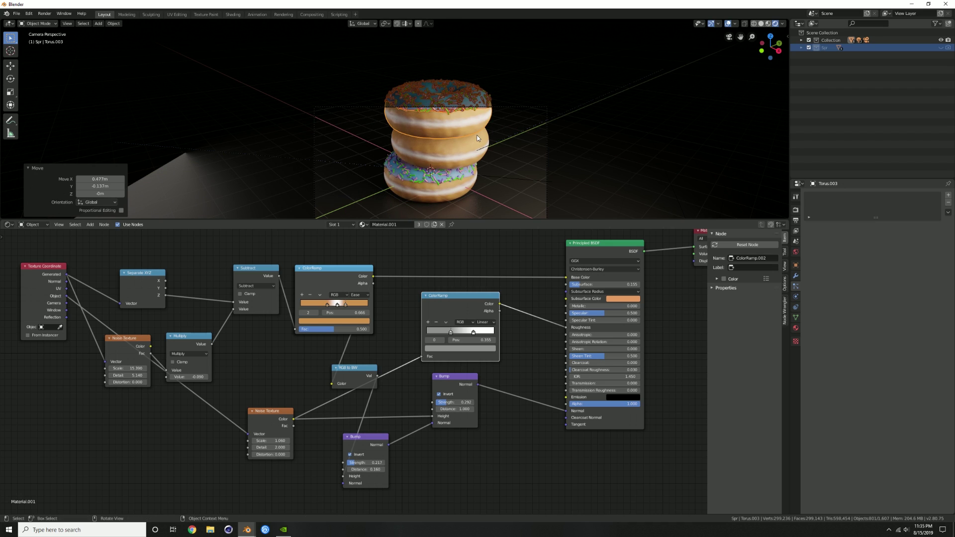
Fly the camera back and upward until the whole donut stack fits in its frame, and enlarge the 3D viewport.
click(501, 107)
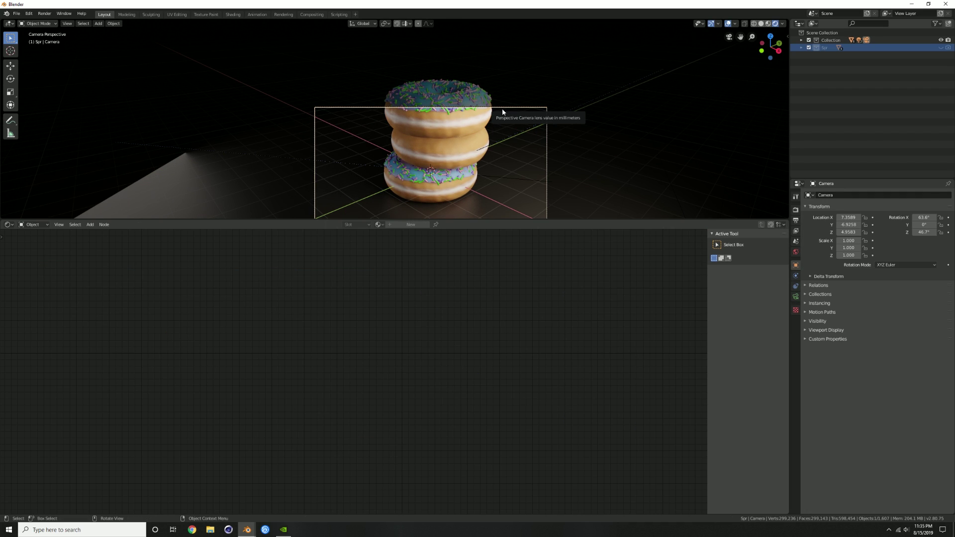
key(shift+grave)
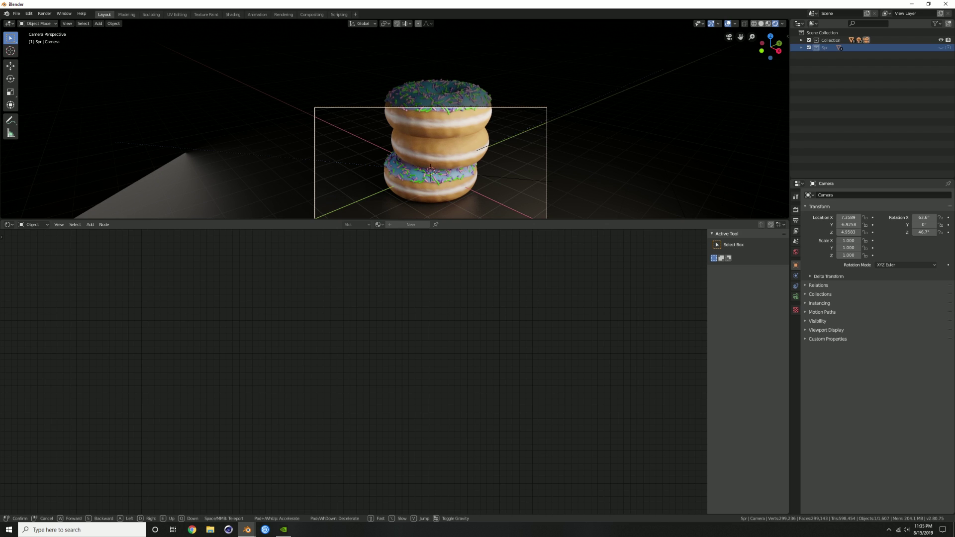
key(s)
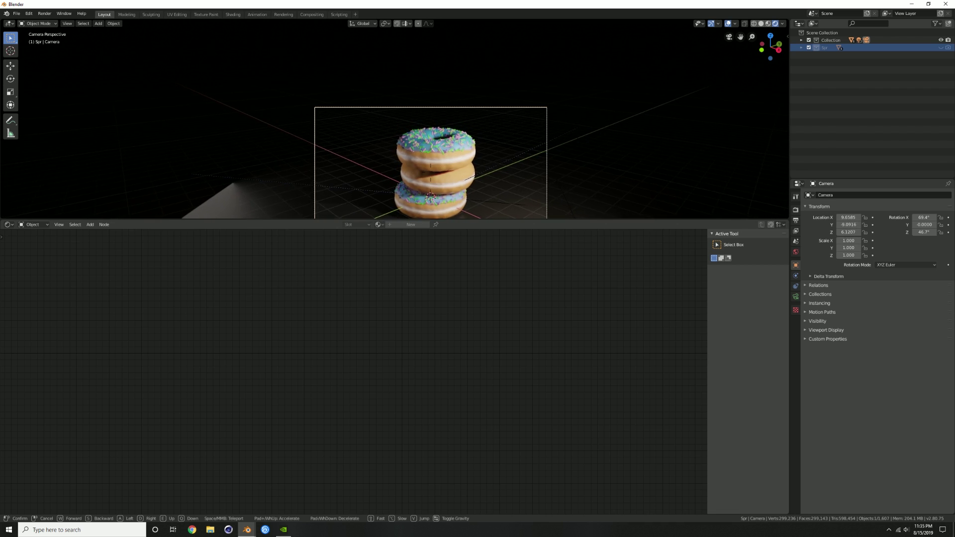
key(a)
key(s)
key(a)
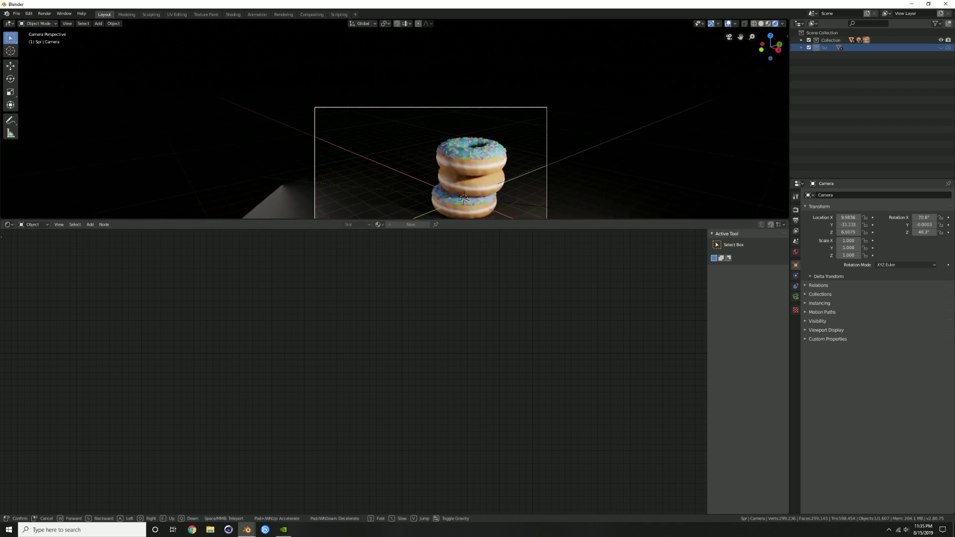
key(e)
key(s)
key(w)
key(q)
click(473, 214)
drag(472, 219, 473, 312)
scroll(469, 177, up, 3)
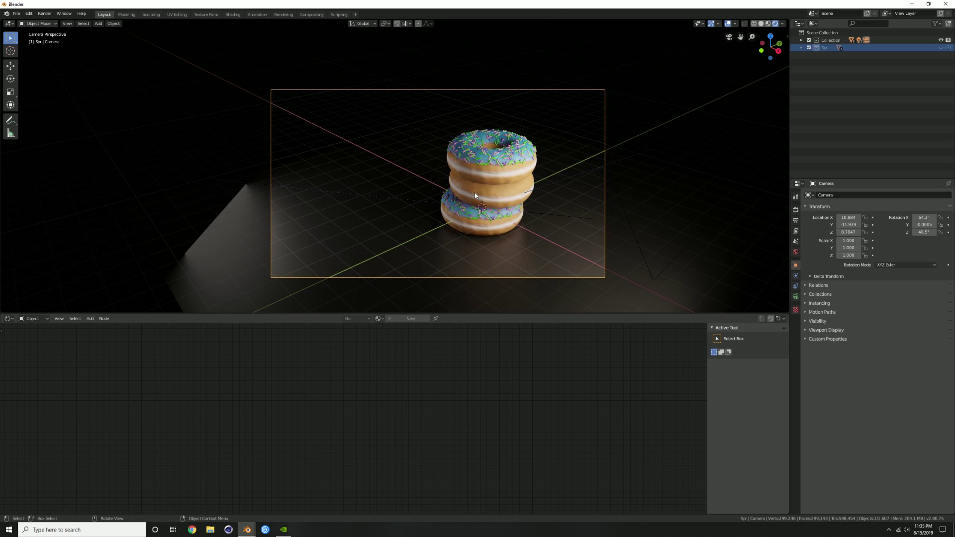
Set the first stop of the donut material's roughness ColorRamp to a grey of value about 0.45.
click(497, 180)
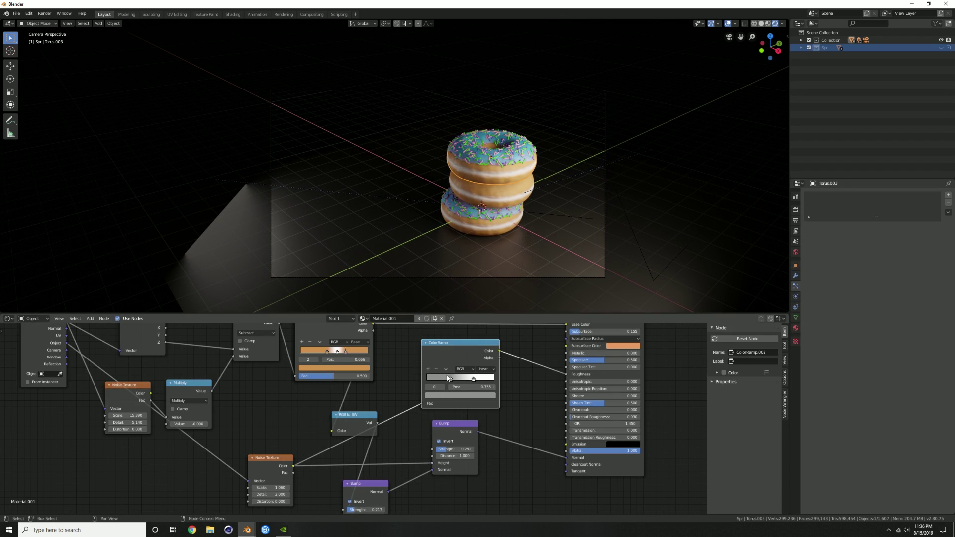
click(449, 394)
drag(480, 322, 481, 328)
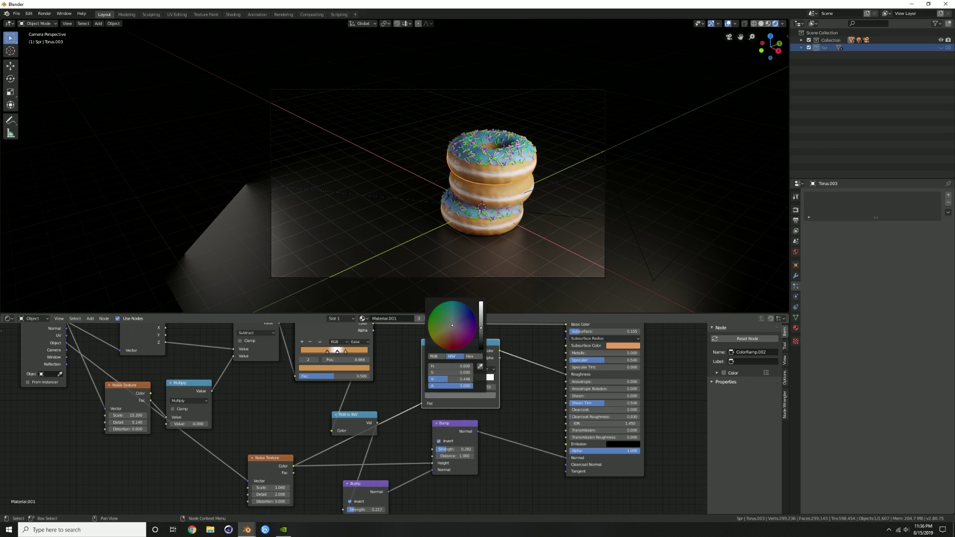
Make the sprinkle particle settings on the top donut's icing a single-user copy.
scroll(529, 166, up, 2)
click(542, 155)
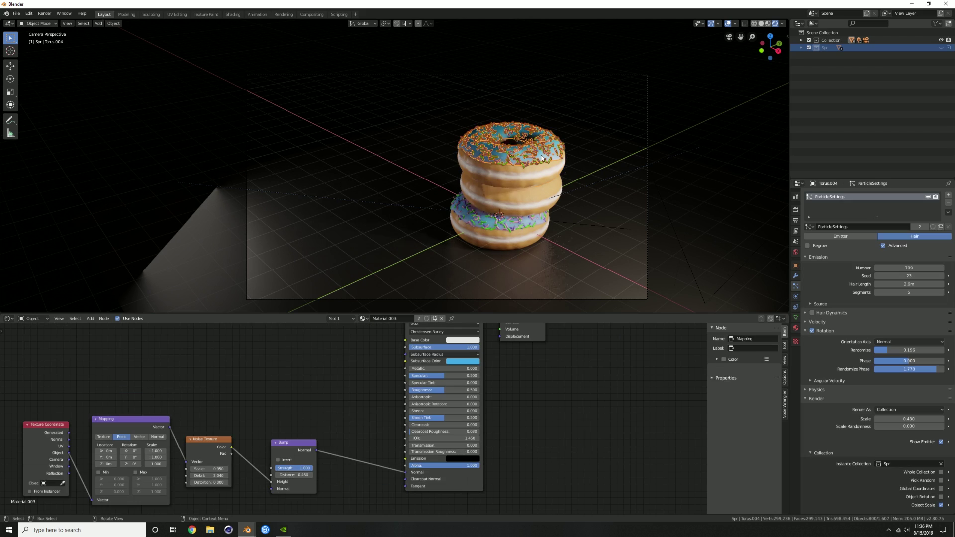
click(919, 227)
Try an orange-red subsurface color on the icing material shared by both iced donuts, and undo it.
middle_drag(536, 365, 536, 380)
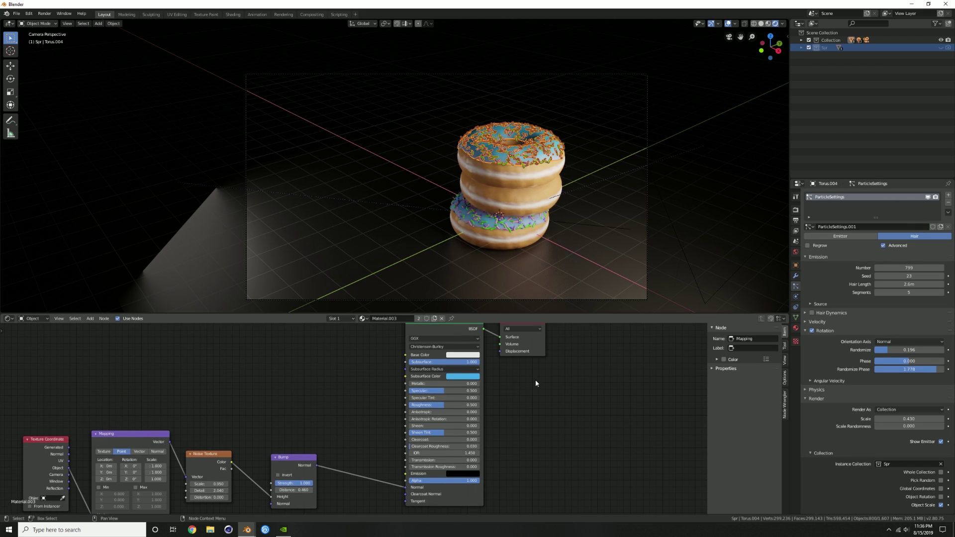
click(474, 376)
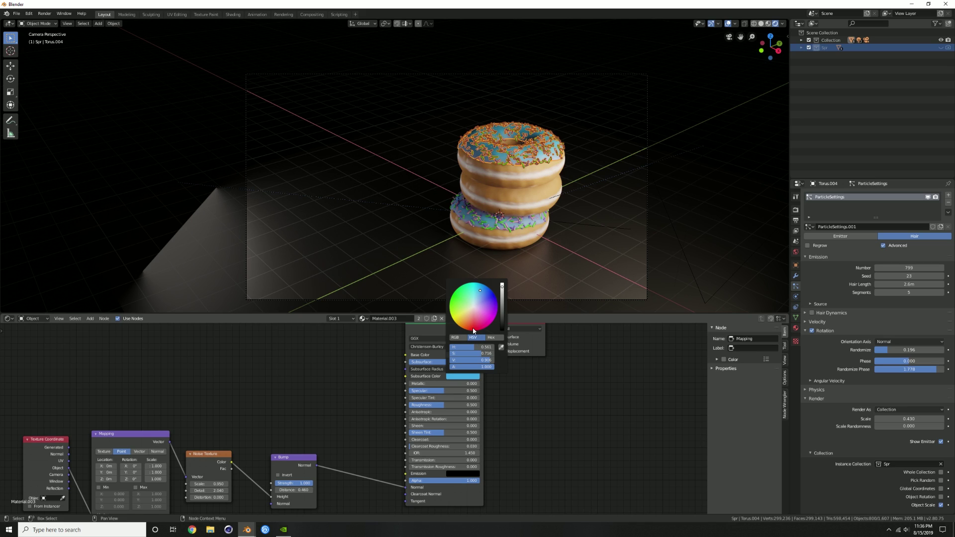
click(470, 328)
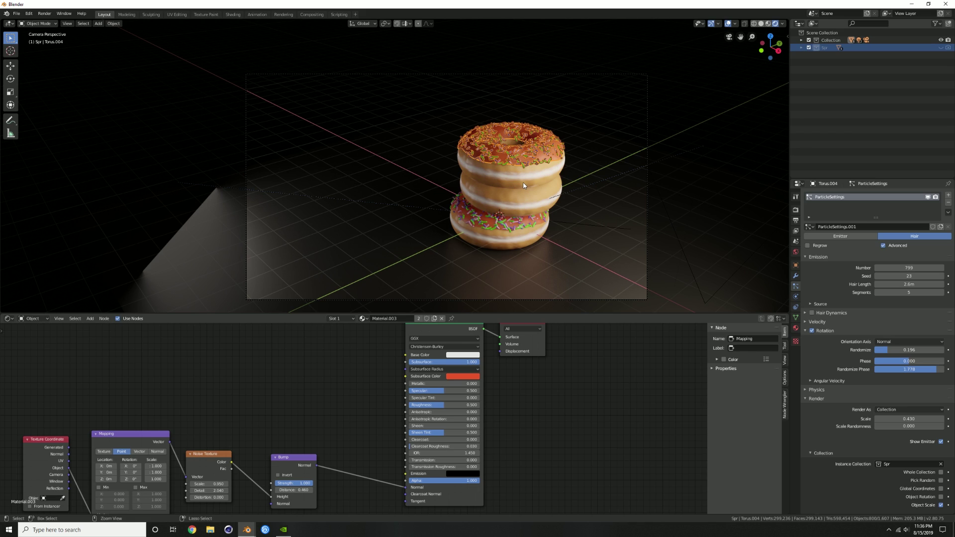
key(ctrl+z)
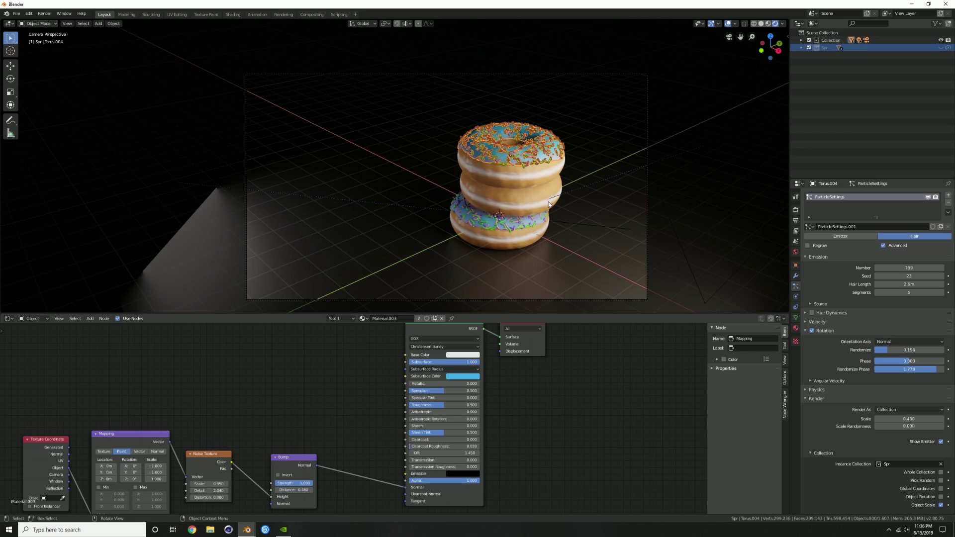
Make the material of the top donut's icing a single-user copy.
key(a)
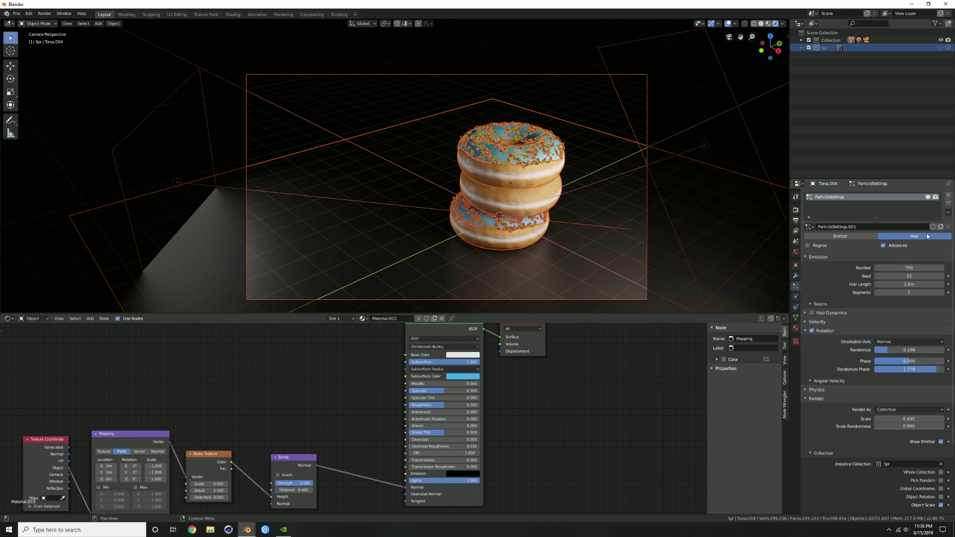
click(795, 329)
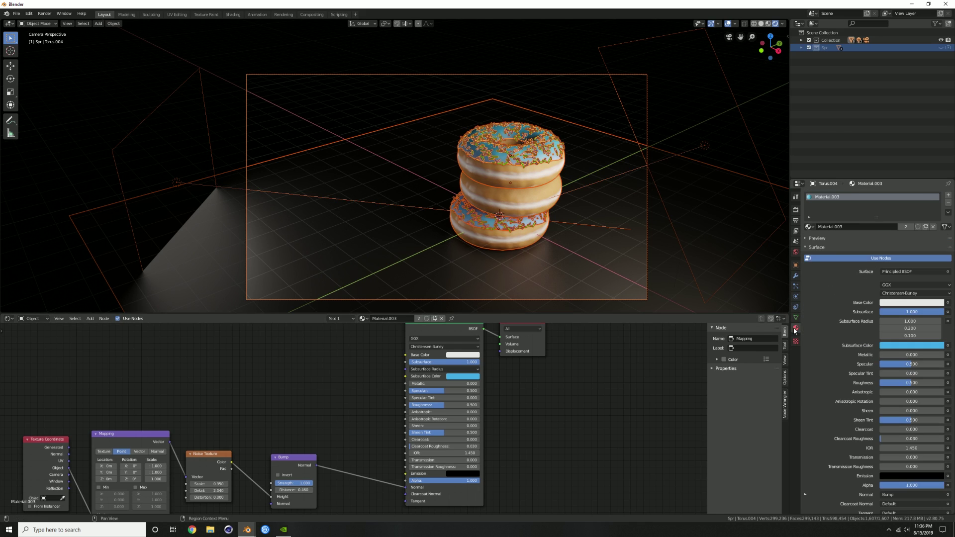
click(545, 161)
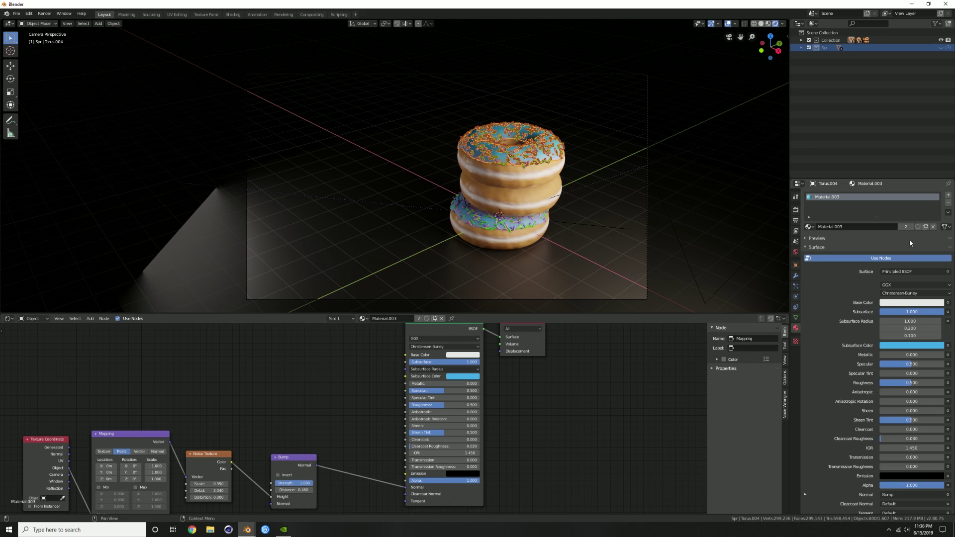
click(905, 227)
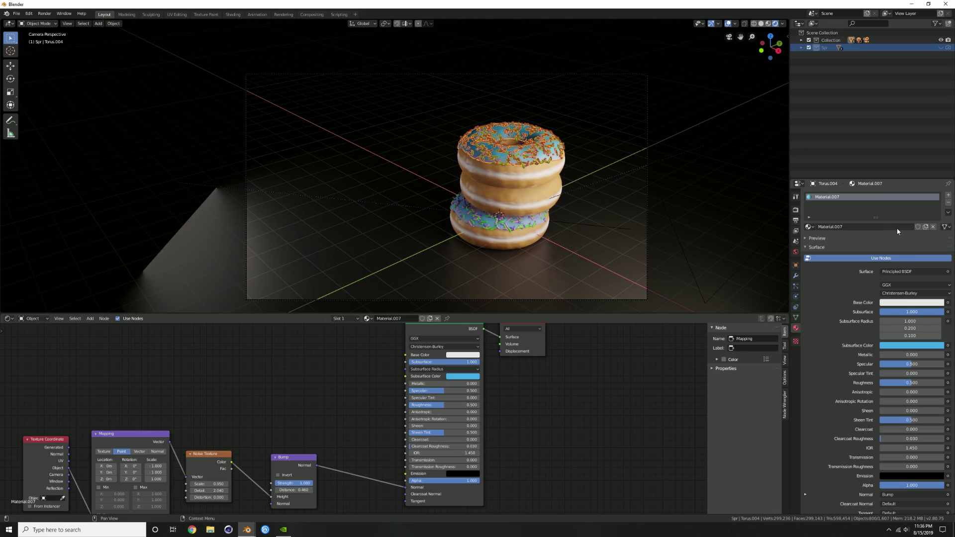
Set the top icing material's subsurface color to a saturated red.
click(464, 377)
click(464, 377)
click(457, 376)
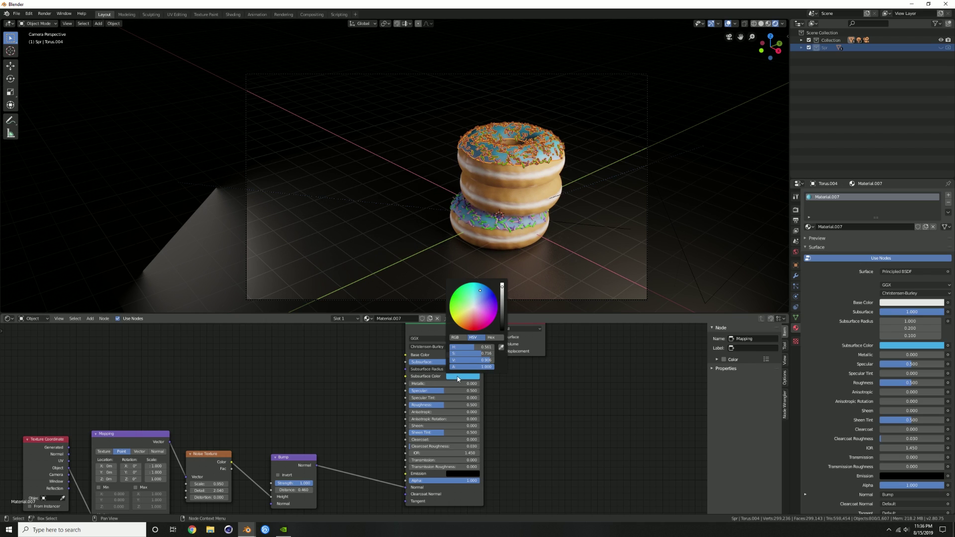
click(473, 326)
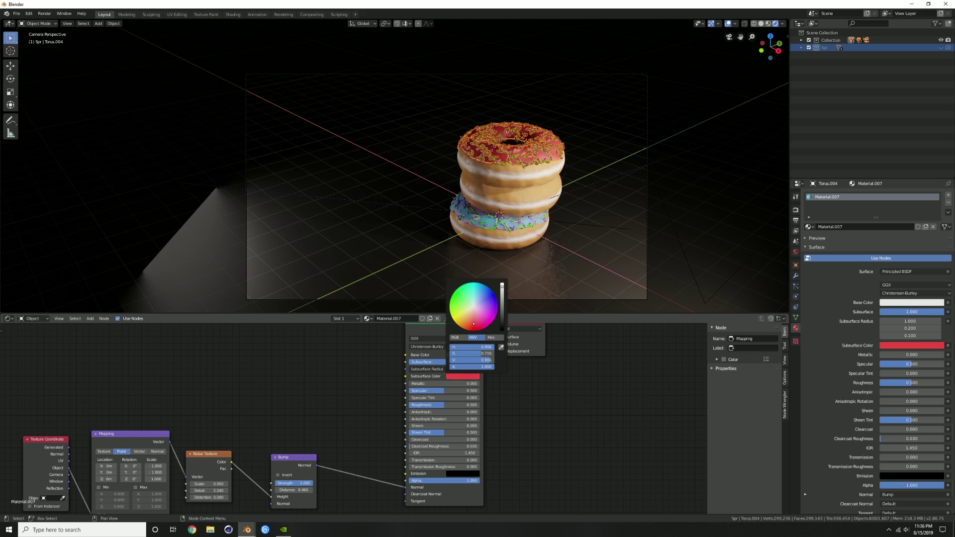
mouse_move(473, 325)
mouse_down()
mouse_move(464, 320)
mouse_move(471, 328)
mouse_up()
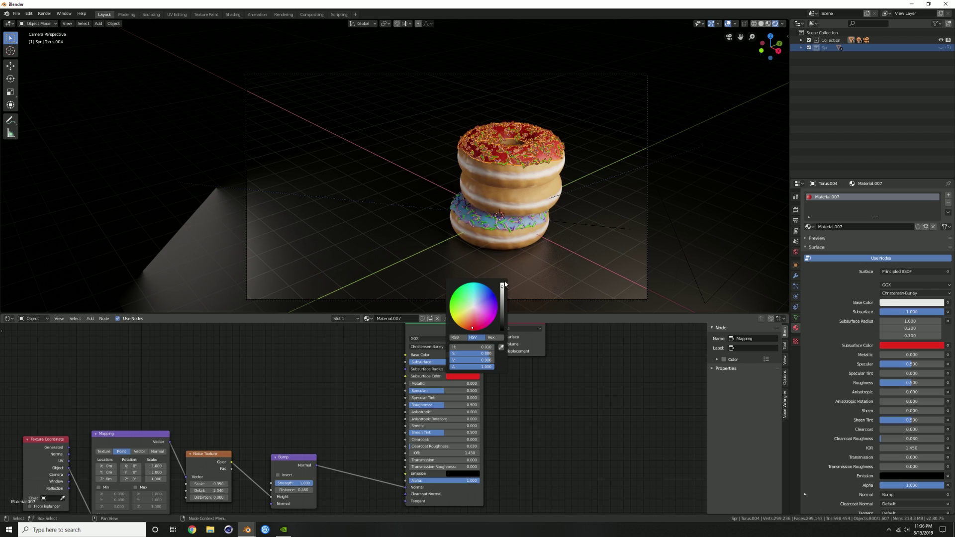
Move the red-iced donut horizontally, with its height locked, to center it better over the stack.
middle_drag(510, 178, 450, 169)
click(448, 169)
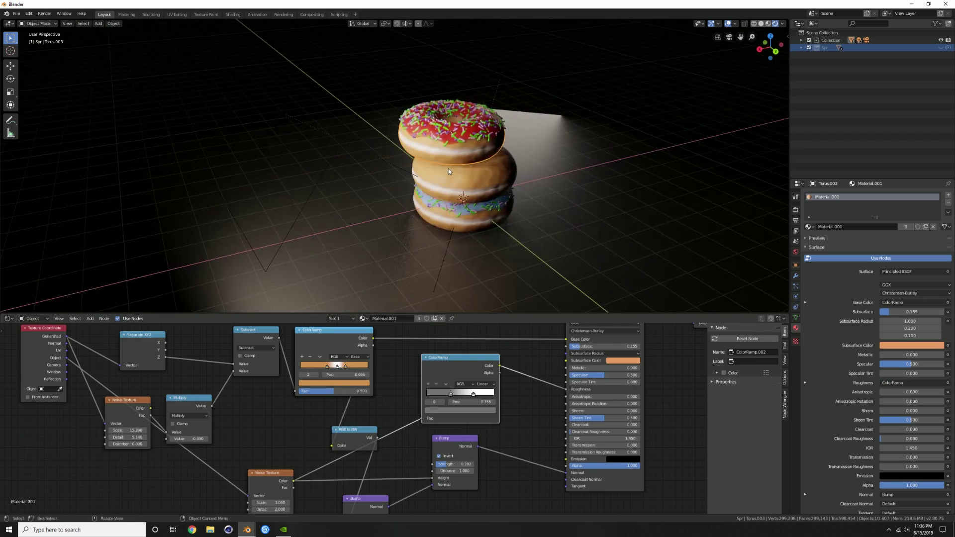
key(g)
key(shift+z)
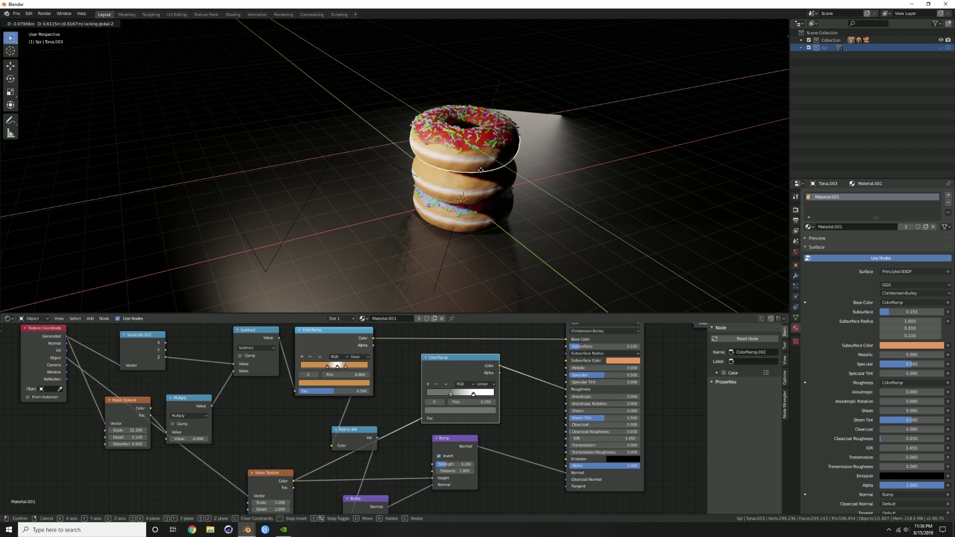
click(480, 166)
Duplicate the red-iced donut with its icing and raise the copy 1.03 m along Z.
middle_drag(480, 167, 461, 154)
click(464, 151)
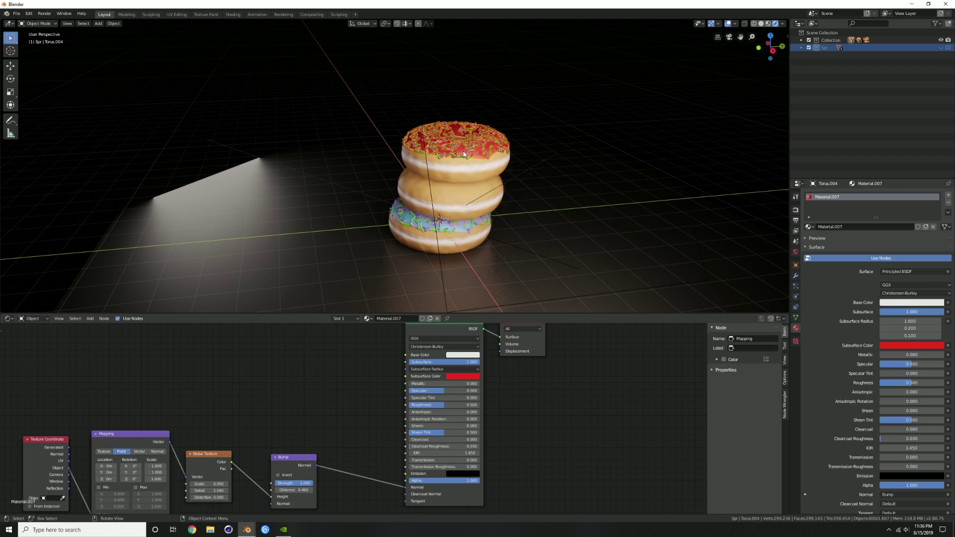
click(457, 169)
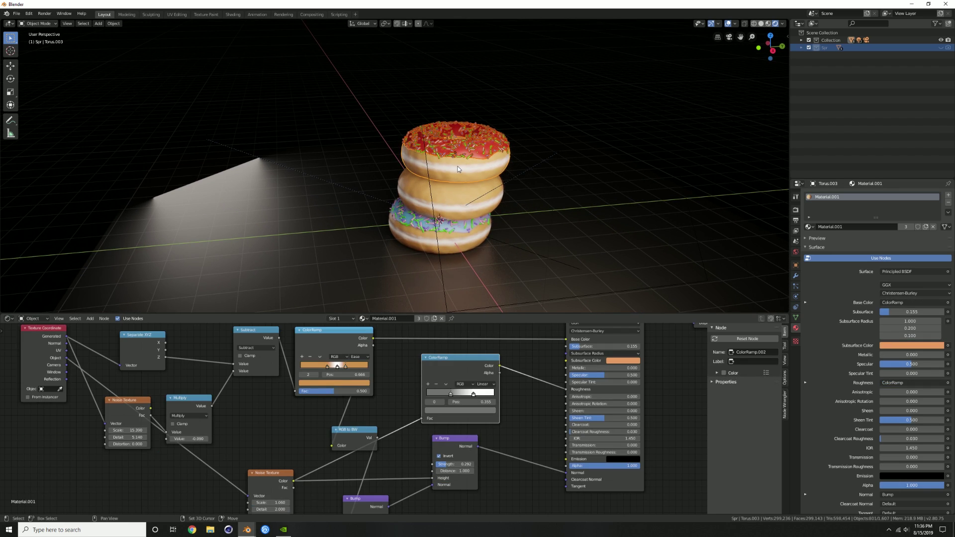
key(shift+d)
key(z)
click(466, 165)
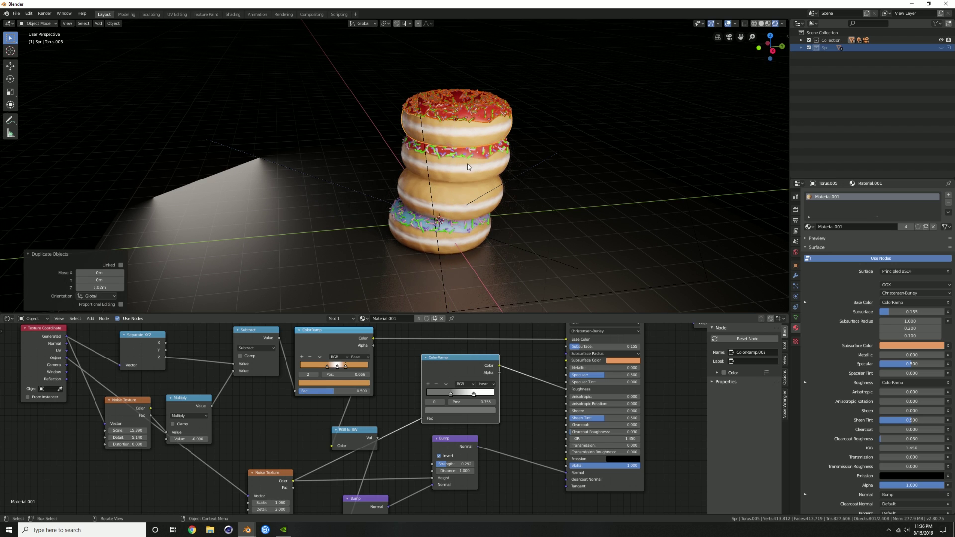
Shift the new top donut slightly off-center in the front view and tilt it about 1.6°, adding a slight trackball rotation.
key(KP_1)
scroll(467, 165, up, 2)
key(g)
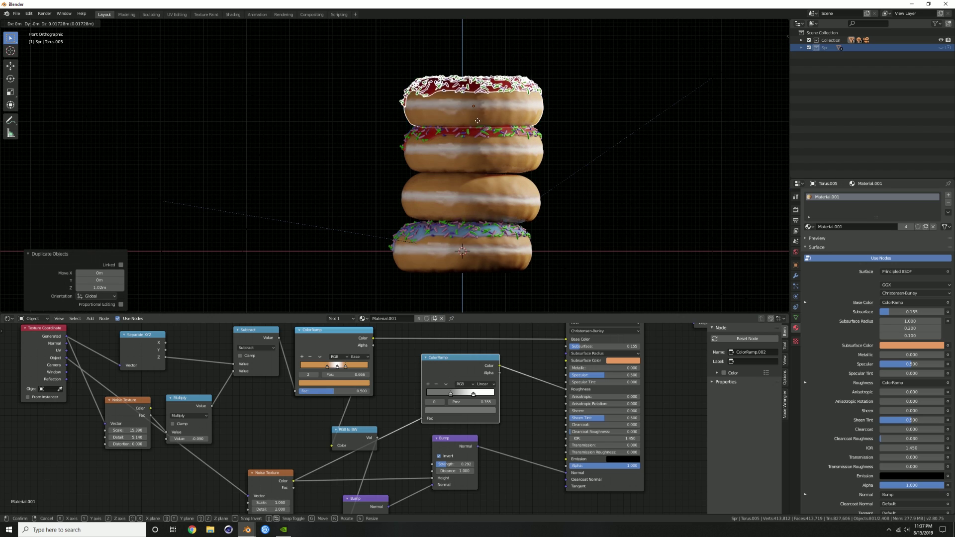
click(464, 114)
key(r)
click(491, 116)
key(r)
key(r)
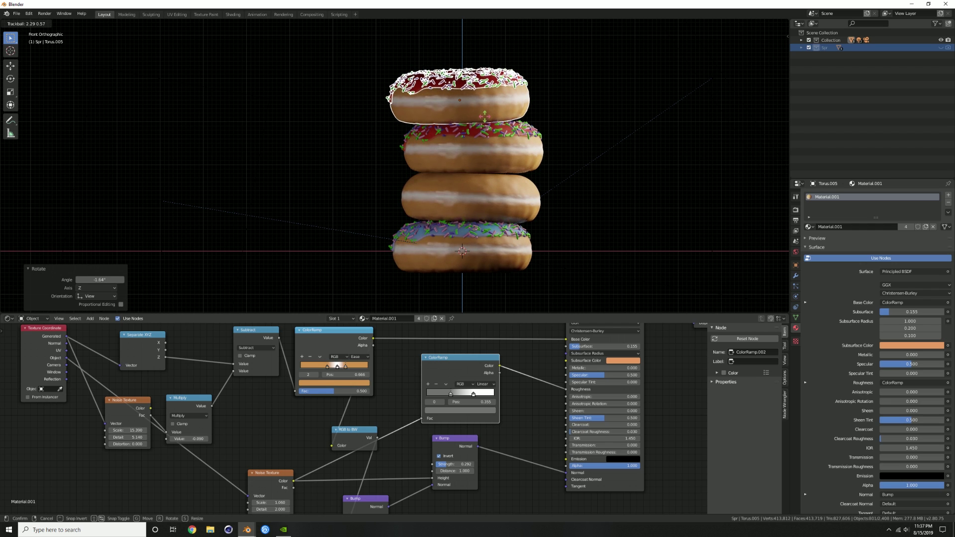
click(484, 115)
middle_drag(484, 115, 525, 159)
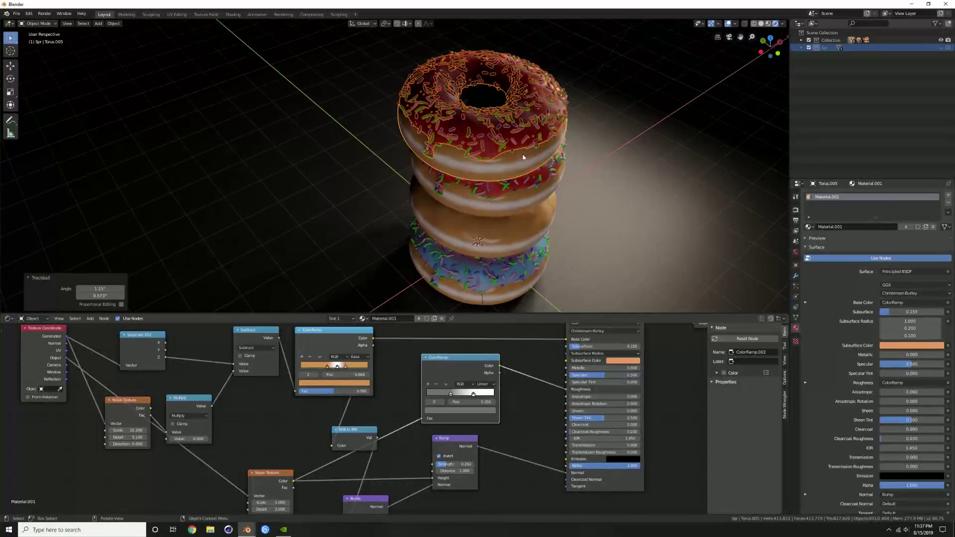
Give the top donut's icing its own copy of the material and darken both its subsurface and base colors to near black.
click(482, 139)
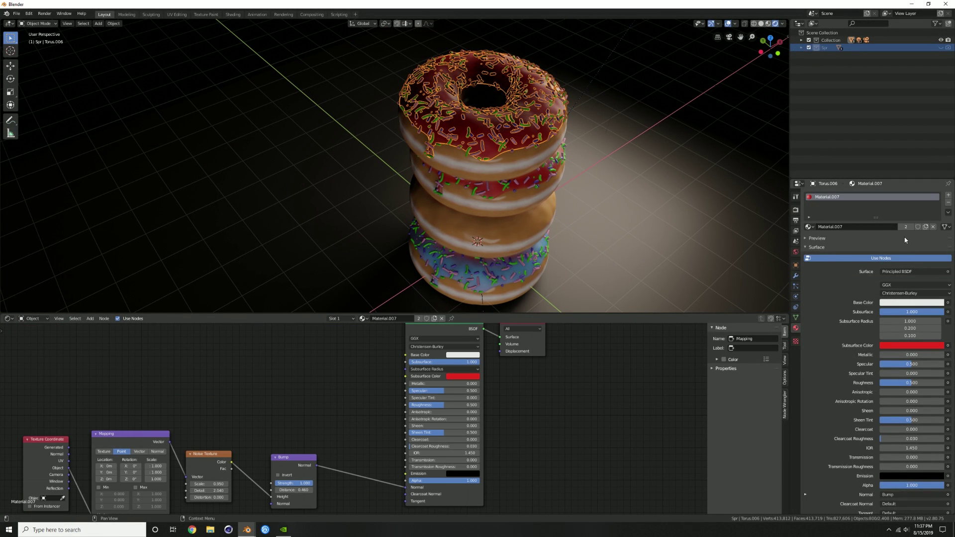
click(905, 227)
click(467, 376)
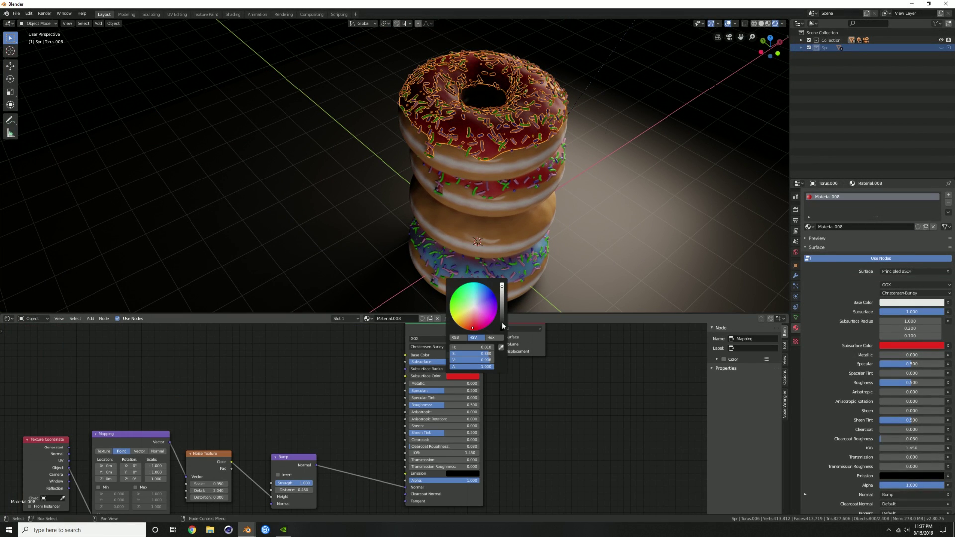
drag(502, 321, 502, 325)
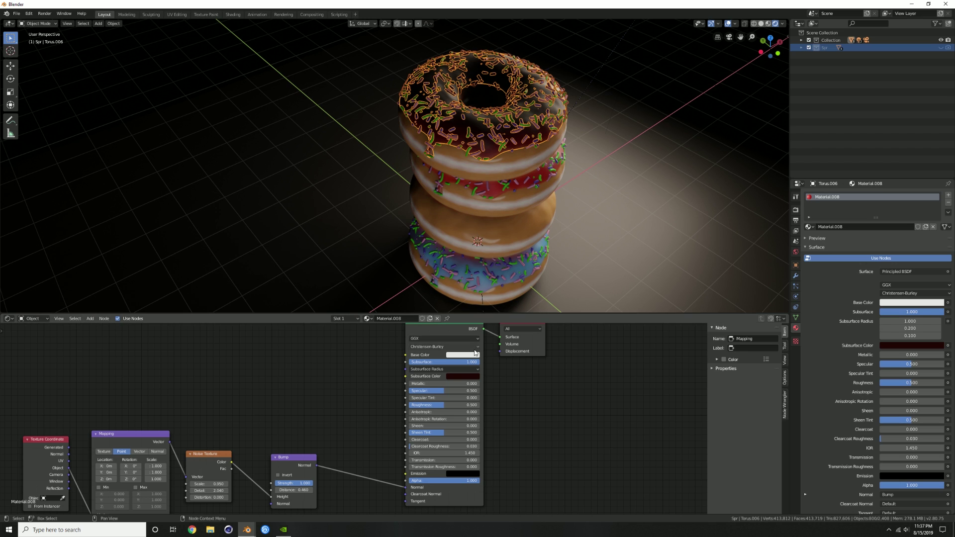
click(462, 354)
mouse_move(502, 296)
mouse_down()
mouse_move(502, 288)
mouse_move(502, 303)
mouse_up()
middle_drag(540, 267, 415, 161)
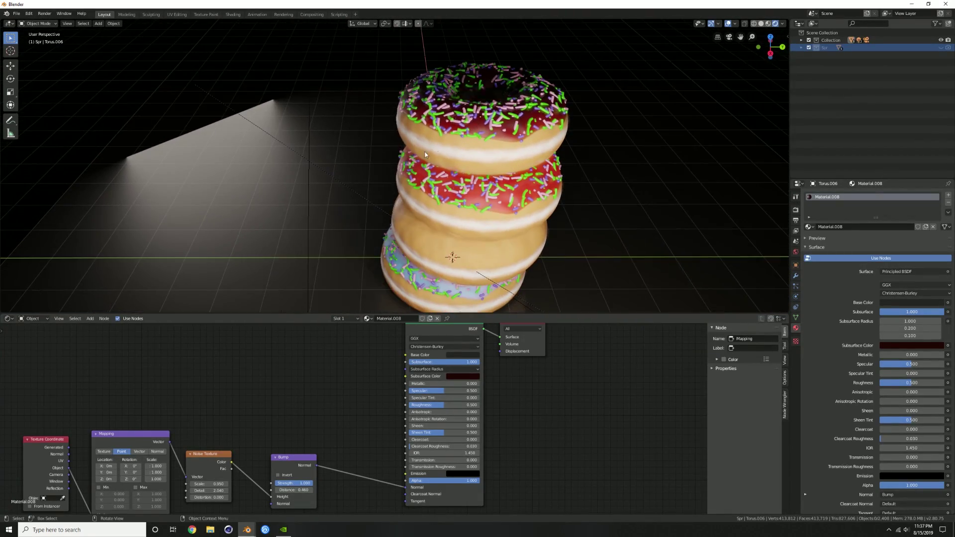
Shift the top icing's subsurface color from red to a very dark brown and set its base color to black.
click(462, 355)
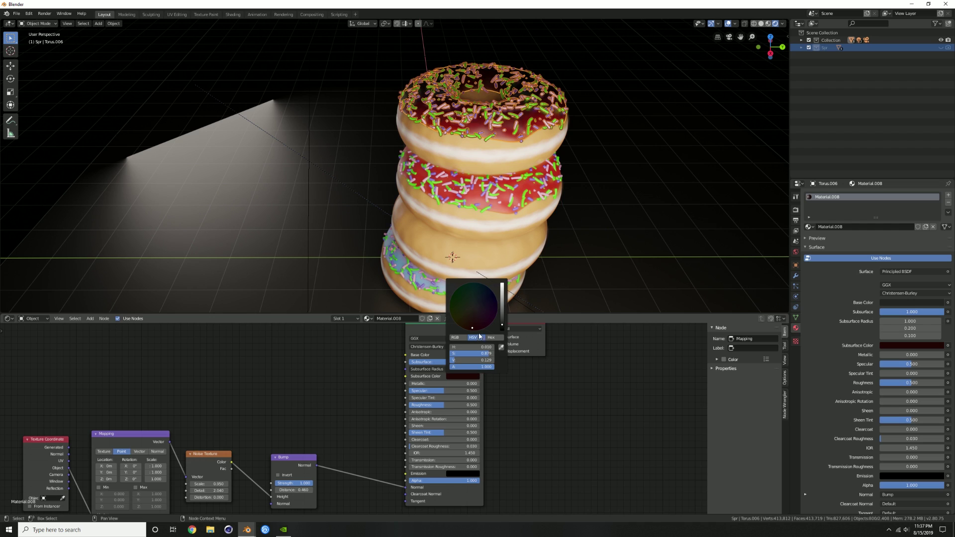
drag(472, 330, 501, 327)
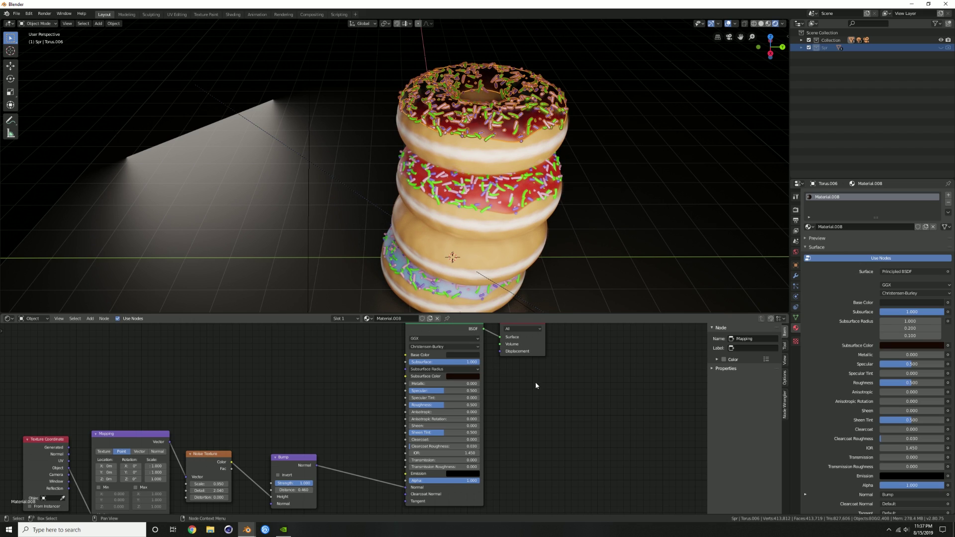
click(453, 356)
drag(503, 302, 502, 311)
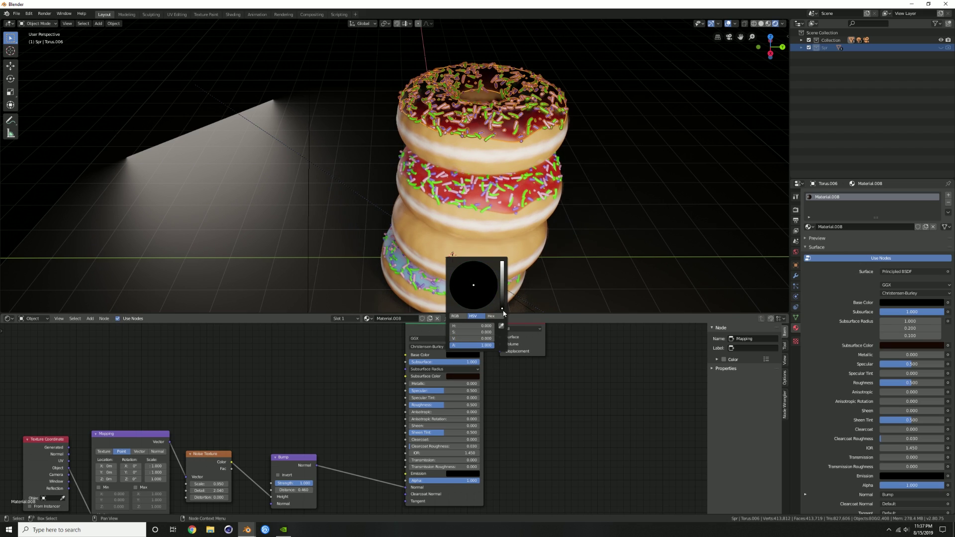
Set the top icing's subsurface amount to 0.273 and brighten its subsurface color to a chocolate brown.
drag(458, 362, 428, 362)
mouse_move(529, 169)
middle_down()
mouse_move(557, 152)
mouse_move(588, 165)
mouse_move(595, 188)
mouse_move(539, 156)
middle_up()
scroll(532, 131, up, 3)
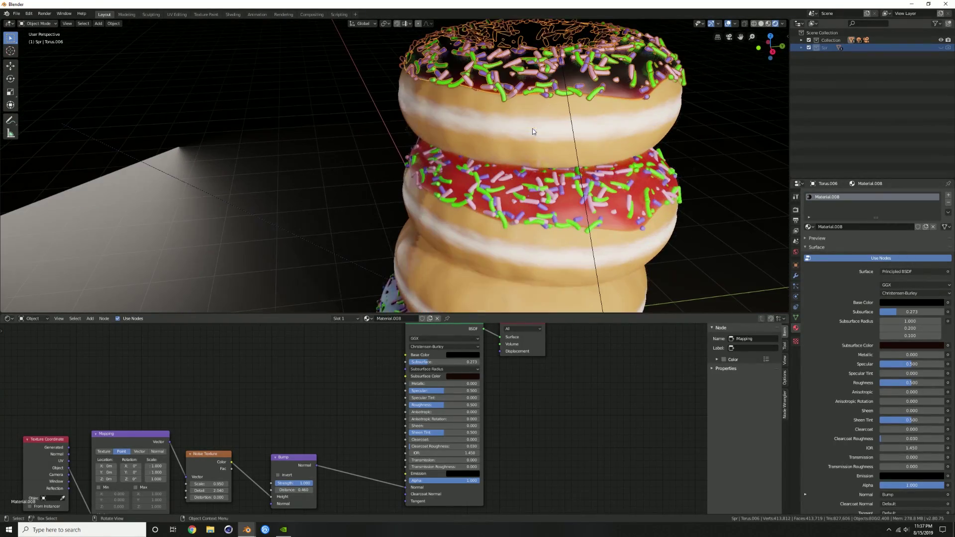
click(463, 376)
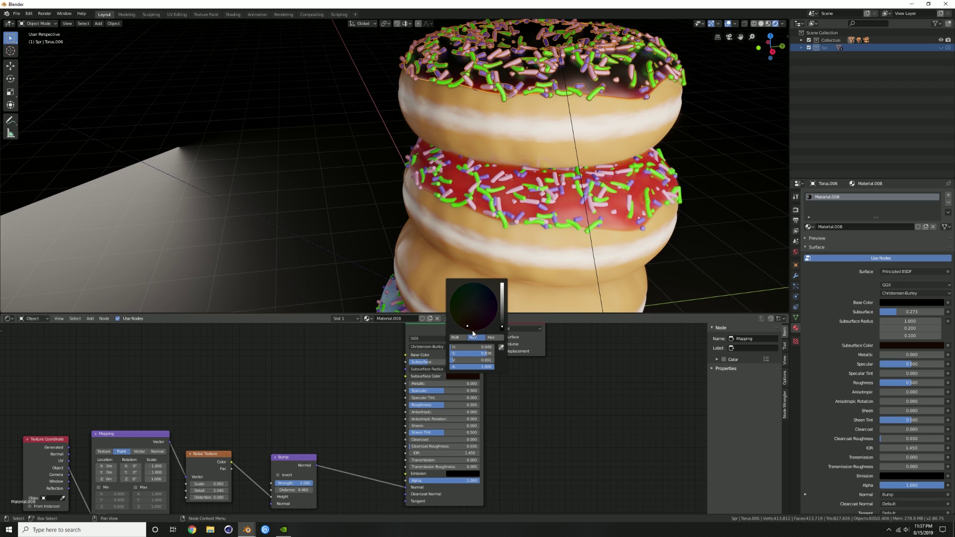
mouse_move(467, 328)
mouse_down()
mouse_move(455, 322)
mouse_move(502, 315)
mouse_up()
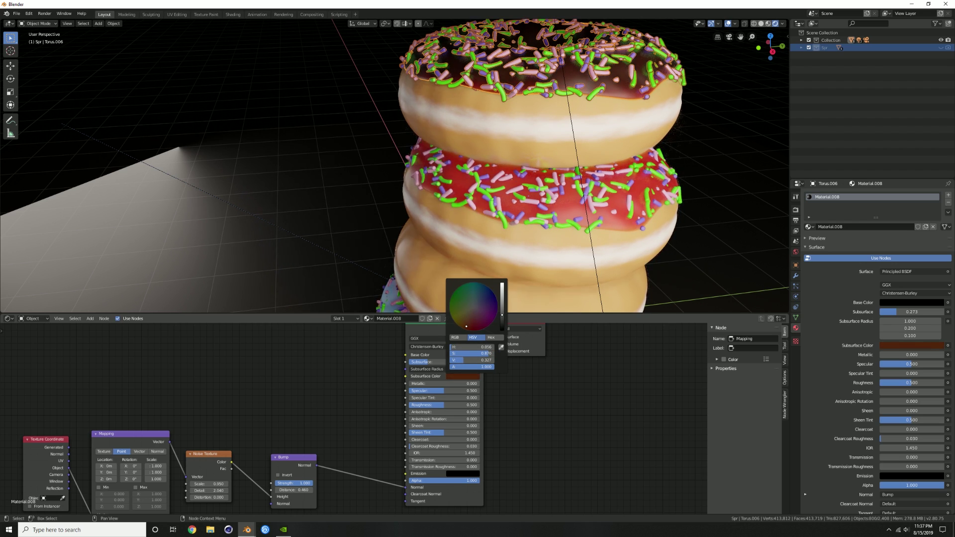
scroll(604, 126, down, 3)
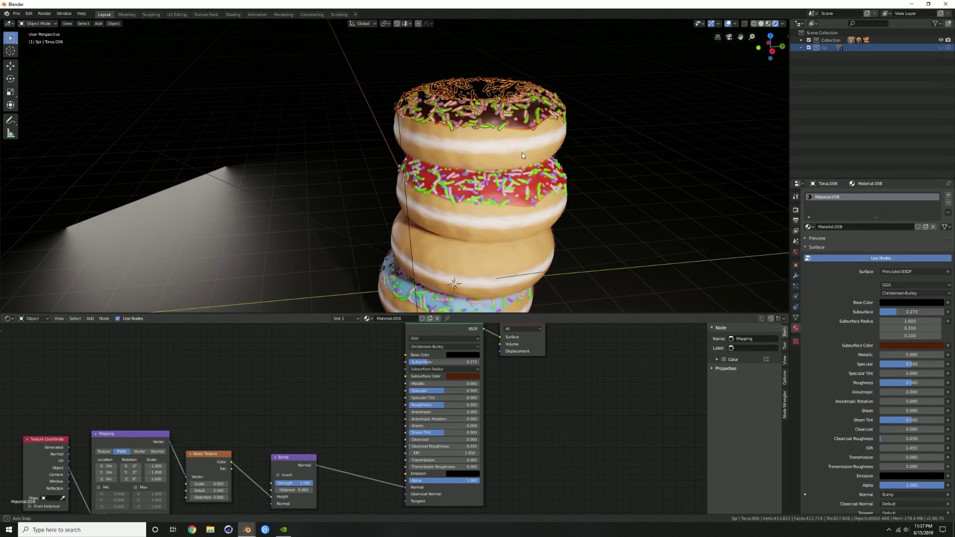
scroll(522, 155, down, 4)
middle_drag(433, 173, 527, 177)
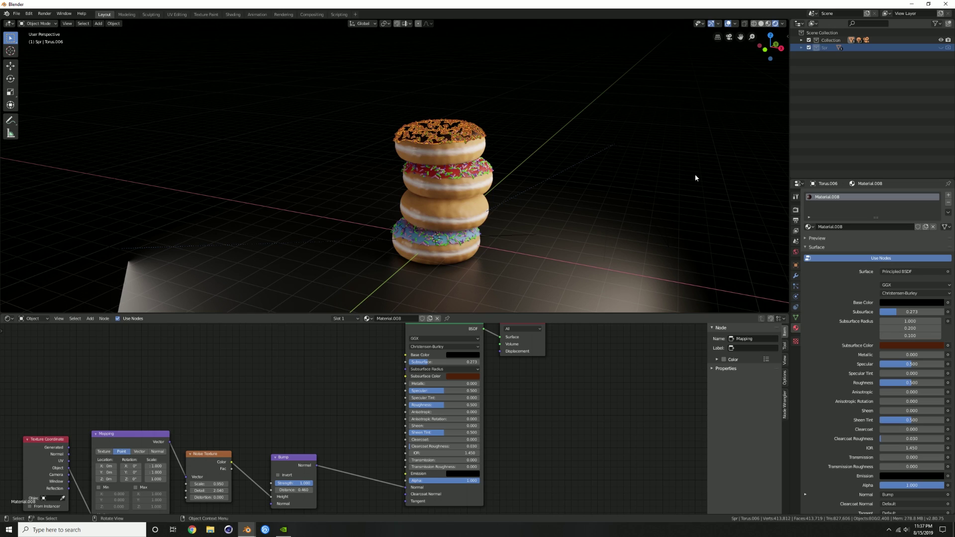
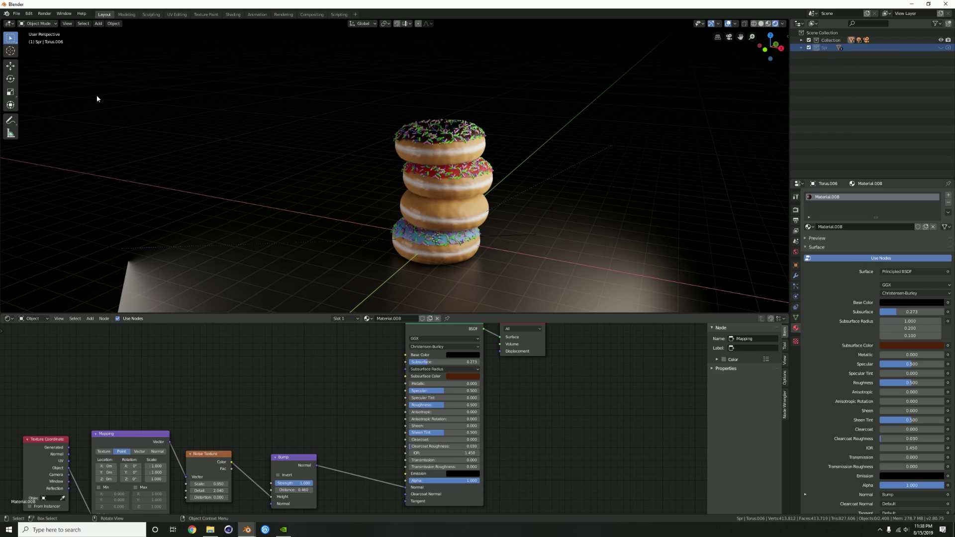
Install the add-on from EasyHDRI-1.0.1.zip in the Downloads folder.
click(28, 13)
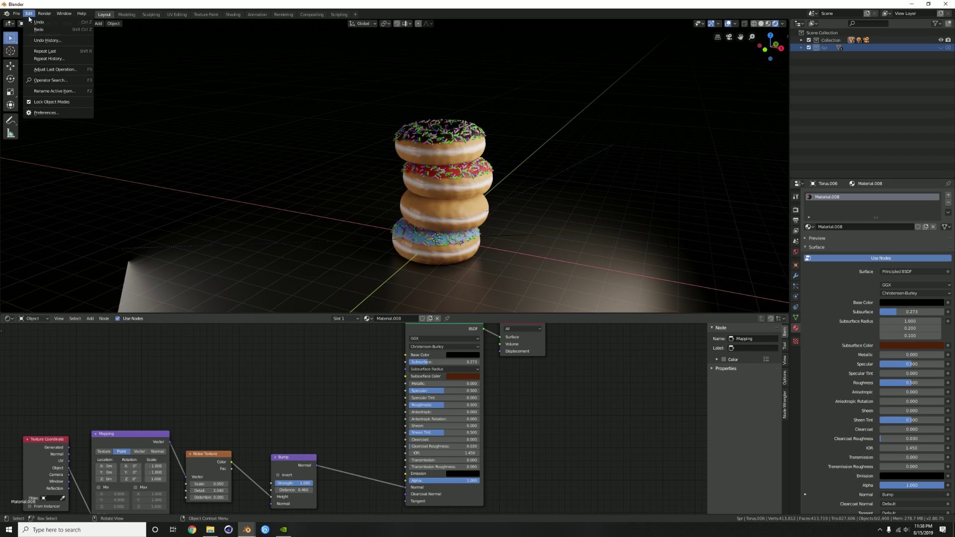
click(52, 112)
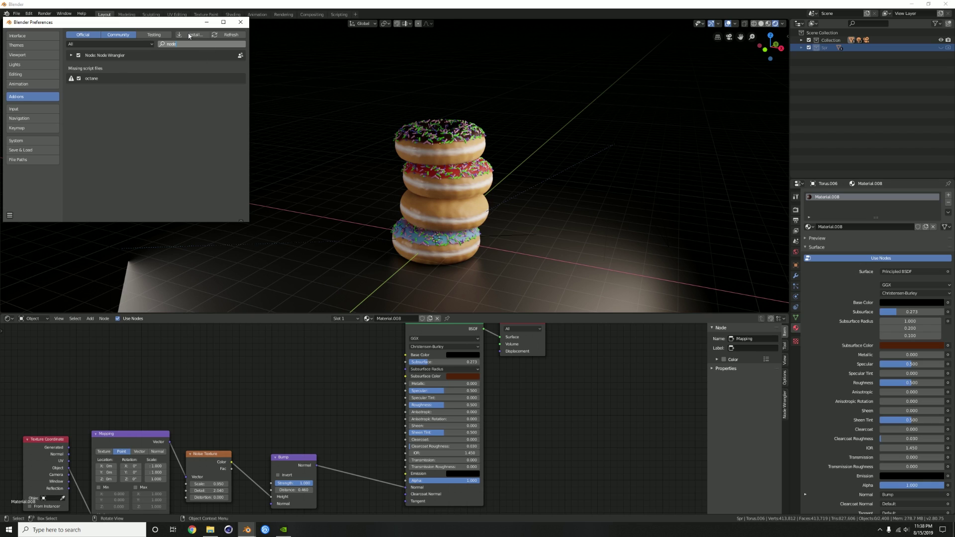
key(Return)
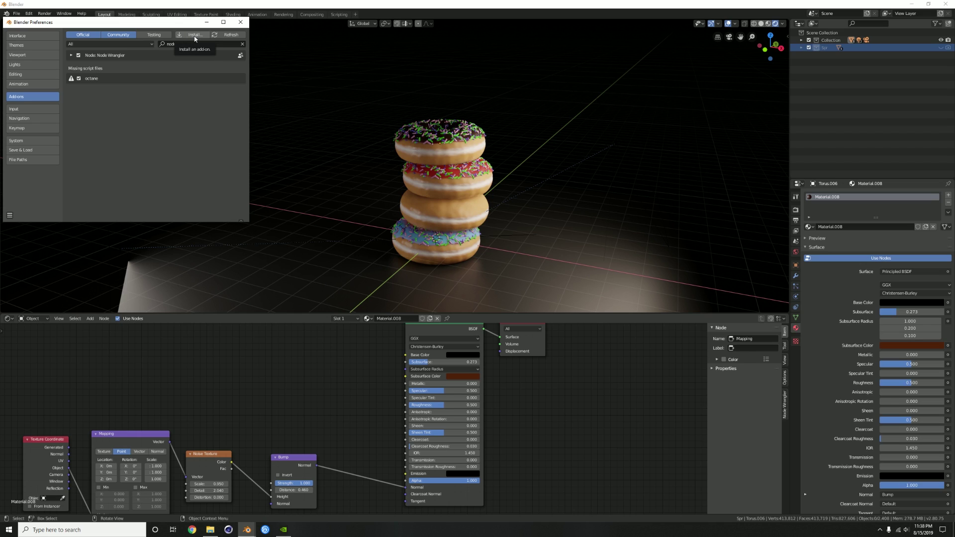
click(191, 36)
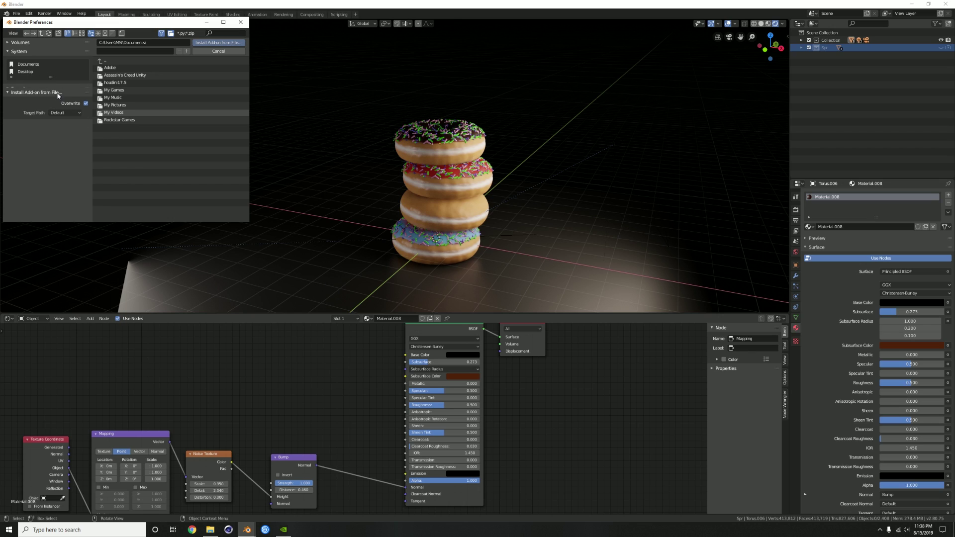
drag(59, 91, 56, 151)
click(28, 124)
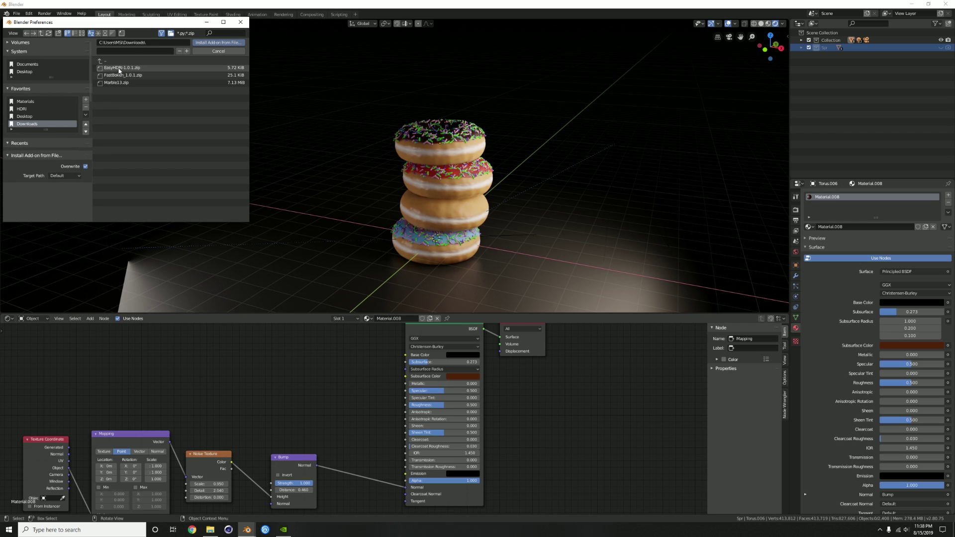
click(152, 66)
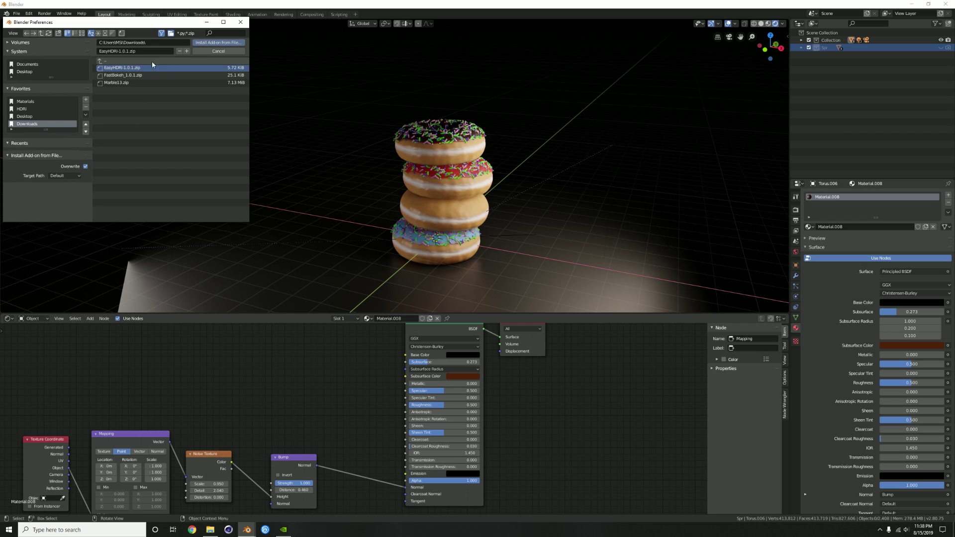
click(211, 43)
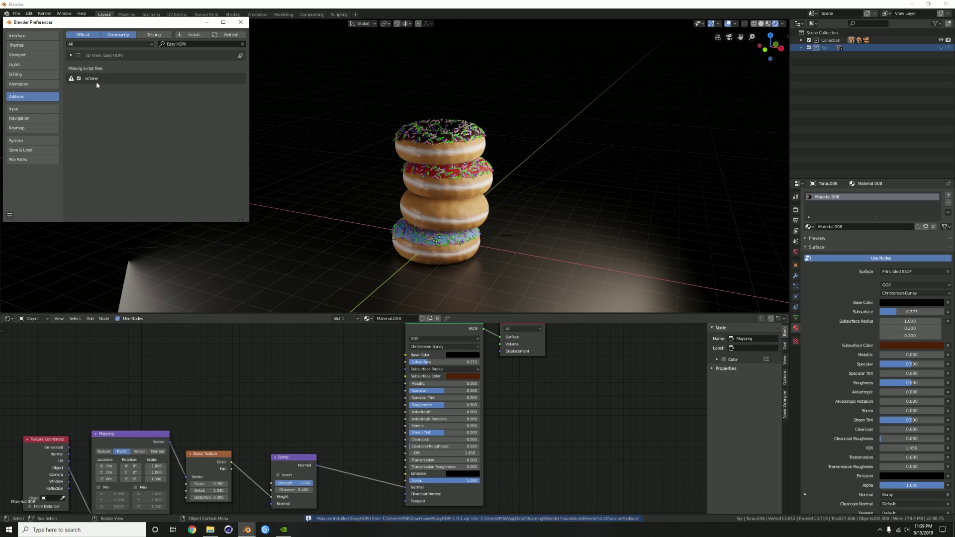
Enable the Easy HDRI add-on, expand its details and close the preferences.
click(78, 55)
click(71, 55)
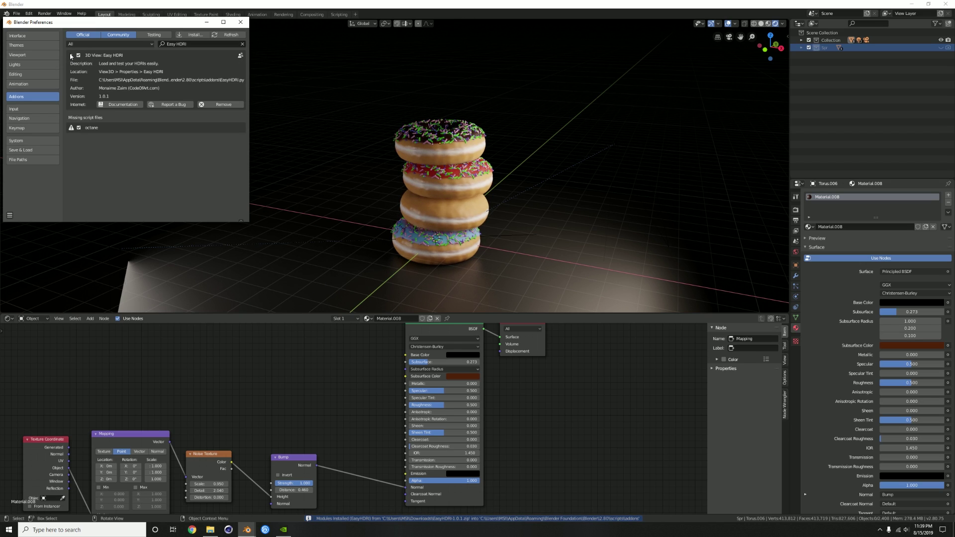
click(240, 21)
Set Easy HDRI's image folder to the HDRI folder inside New folder in Creative Cloud Files.
key(n)
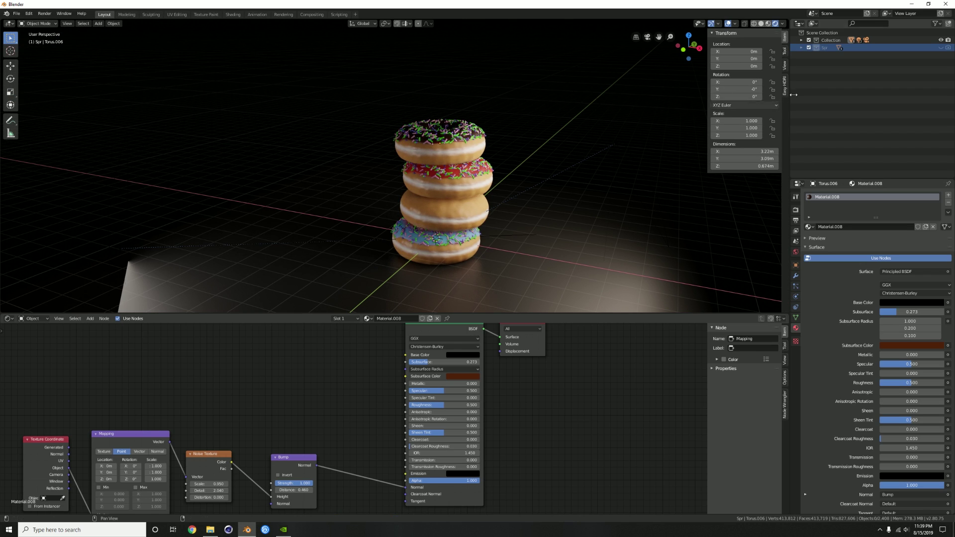
click(785, 89)
click(772, 61)
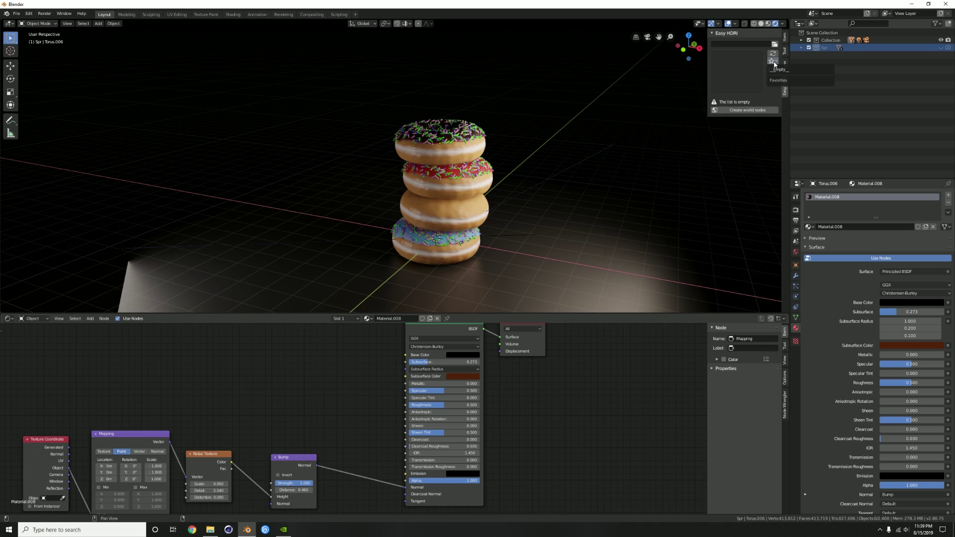
click(774, 44)
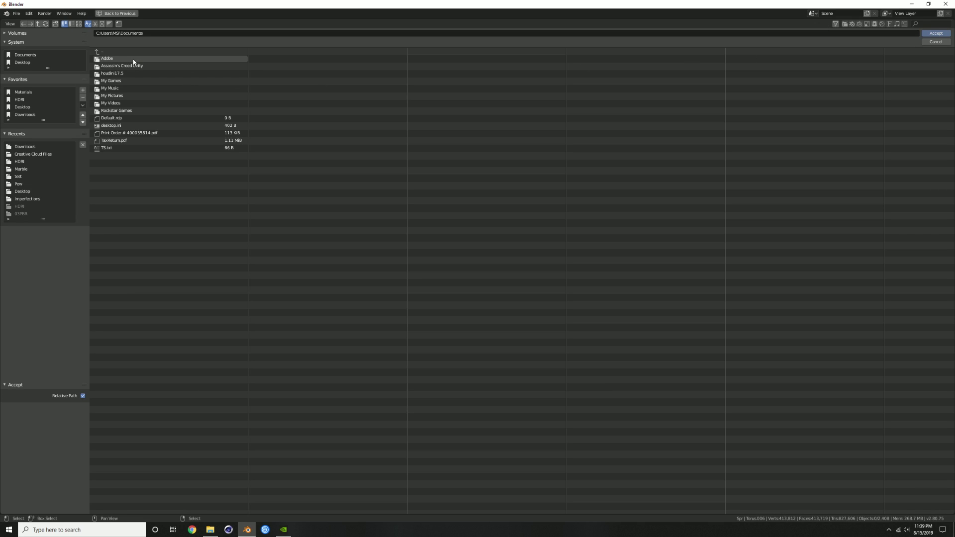
click(29, 153)
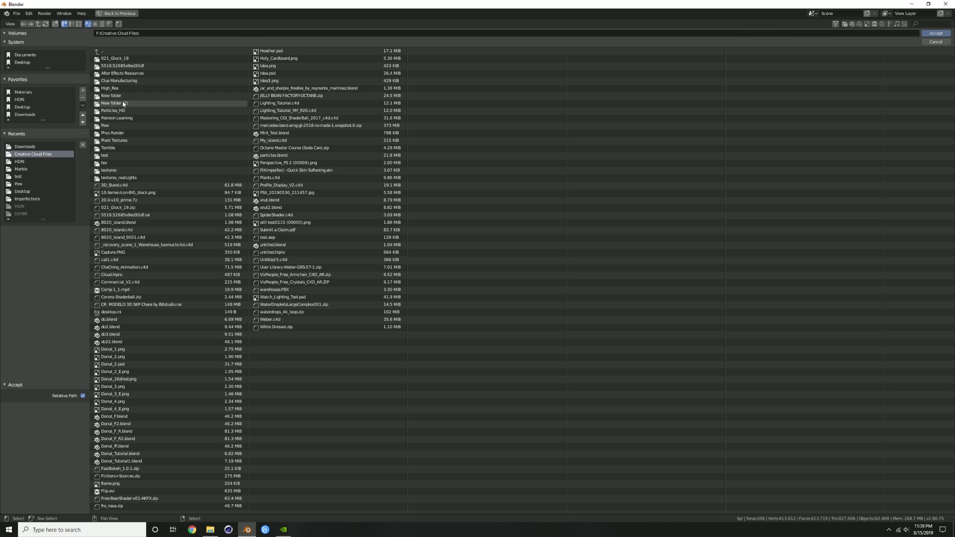
click(119, 96)
click(112, 60)
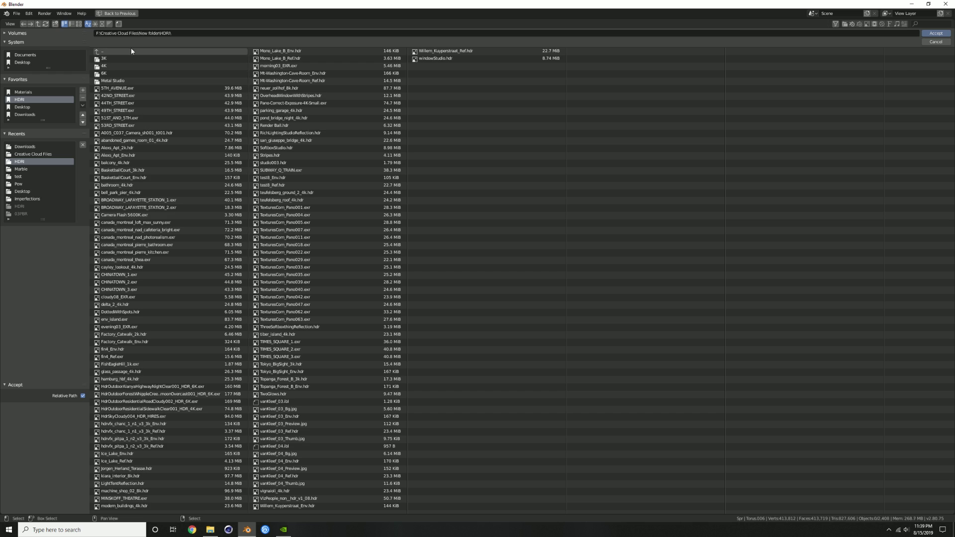
click(934, 33)
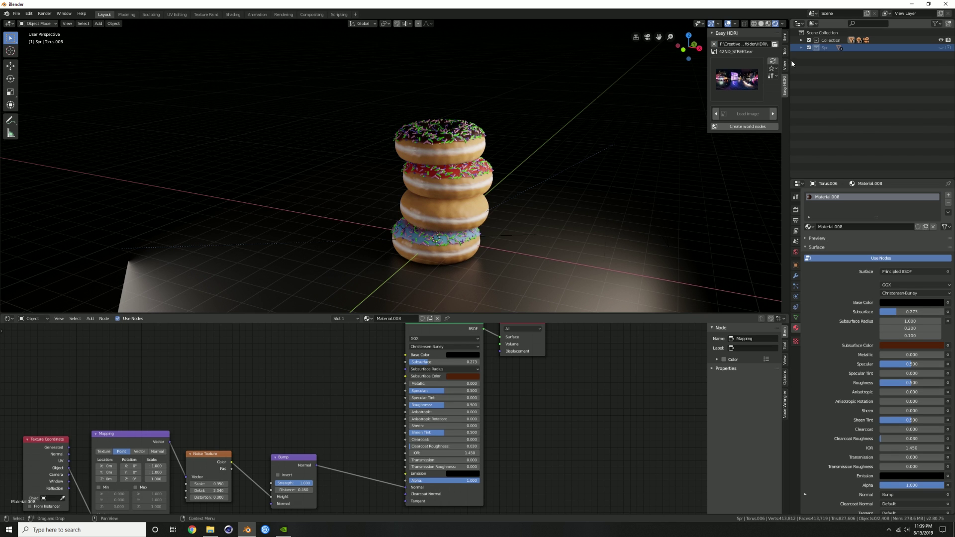
Browse the Easy HDRI image previews and create the world nodes with 42ND_STREET.exr as the environment.
click(772, 69)
click(779, 77)
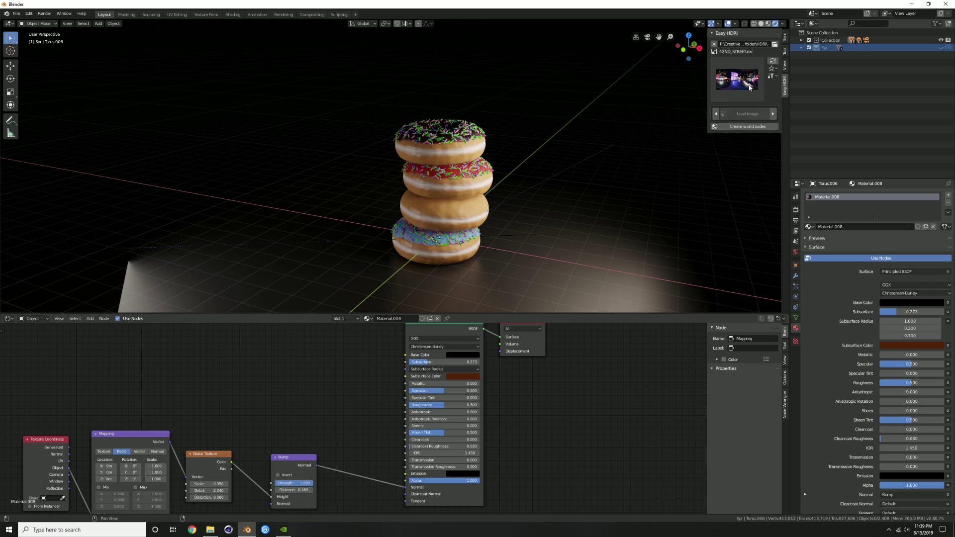
click(738, 80)
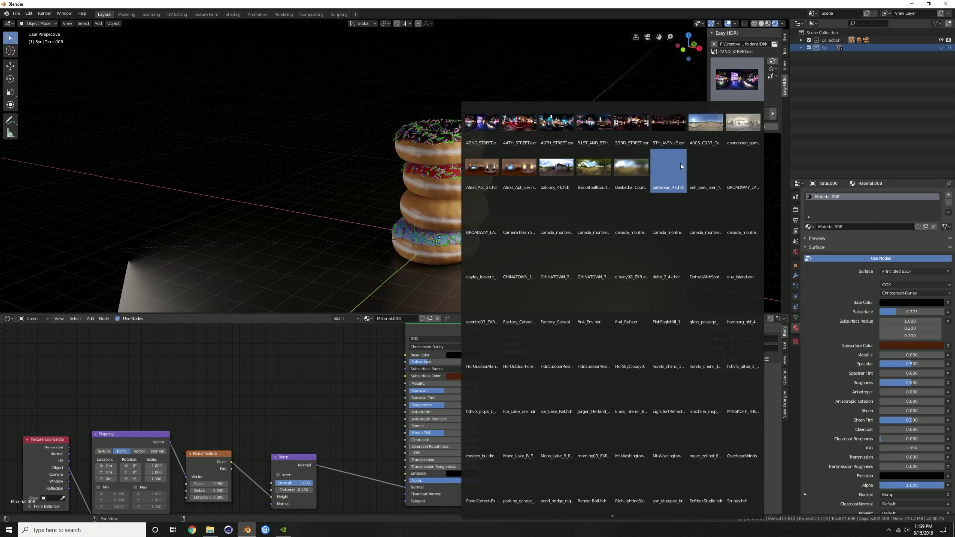
click(671, 121)
click(716, 114)
click(746, 126)
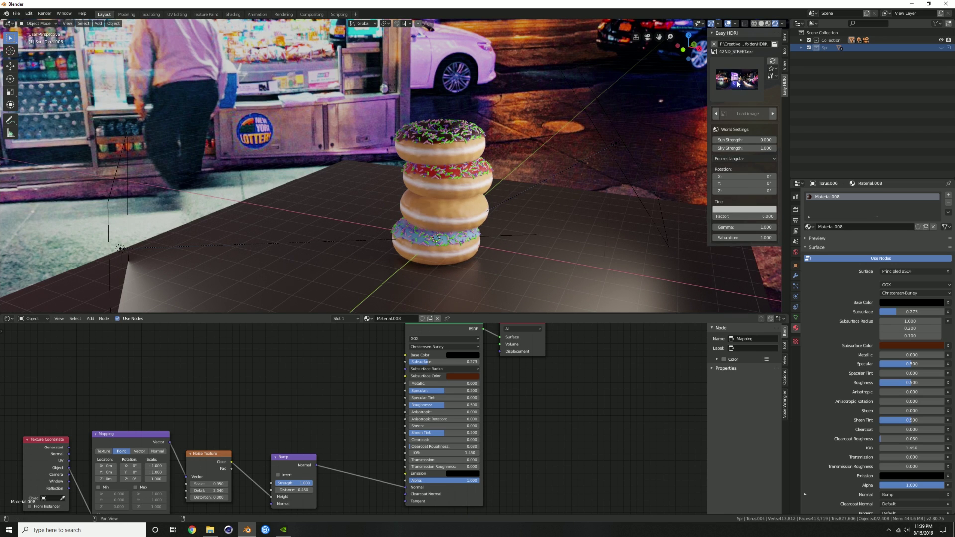
Try 53RD_STREET.exr as the environment, switch to 5TH_AVENUE.exr and check it behind the donut stack.
click(755, 76)
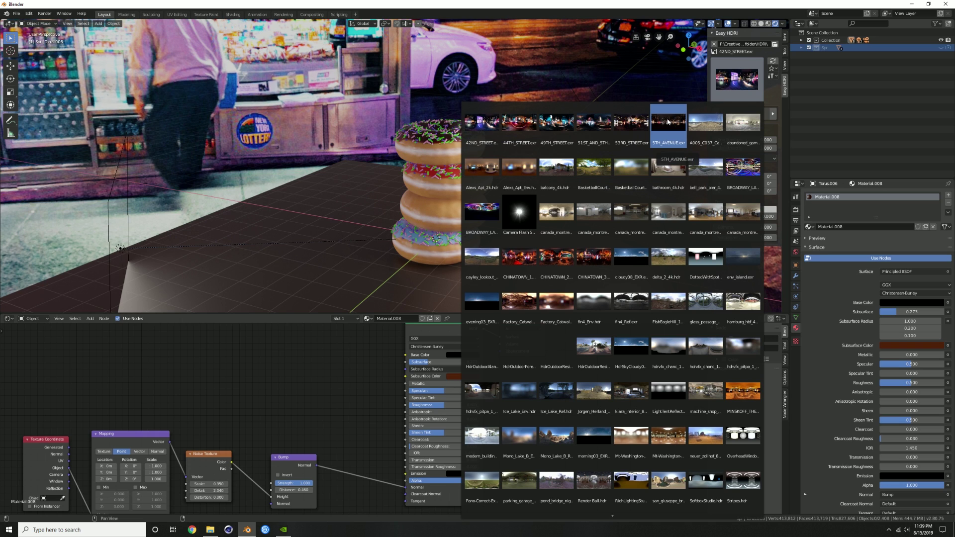
click(630, 122)
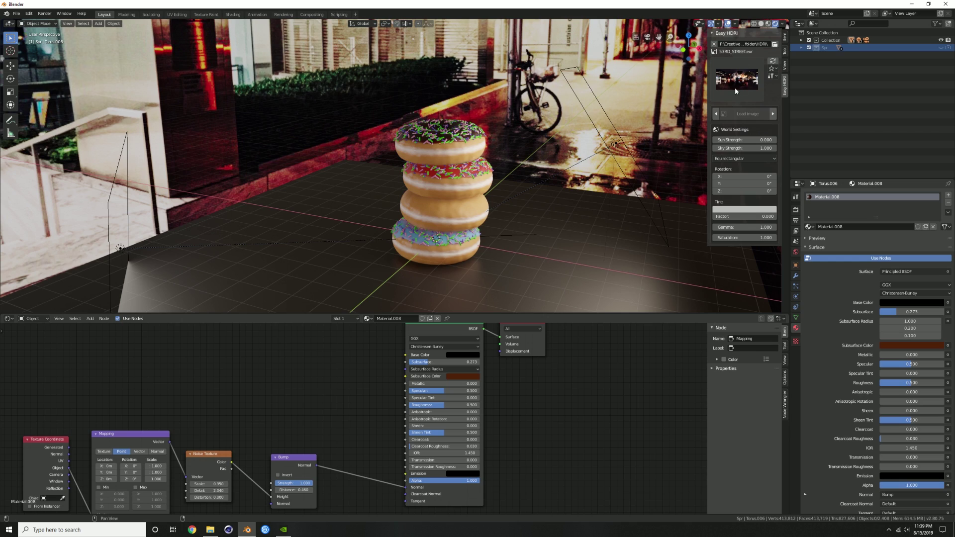
click(772, 114)
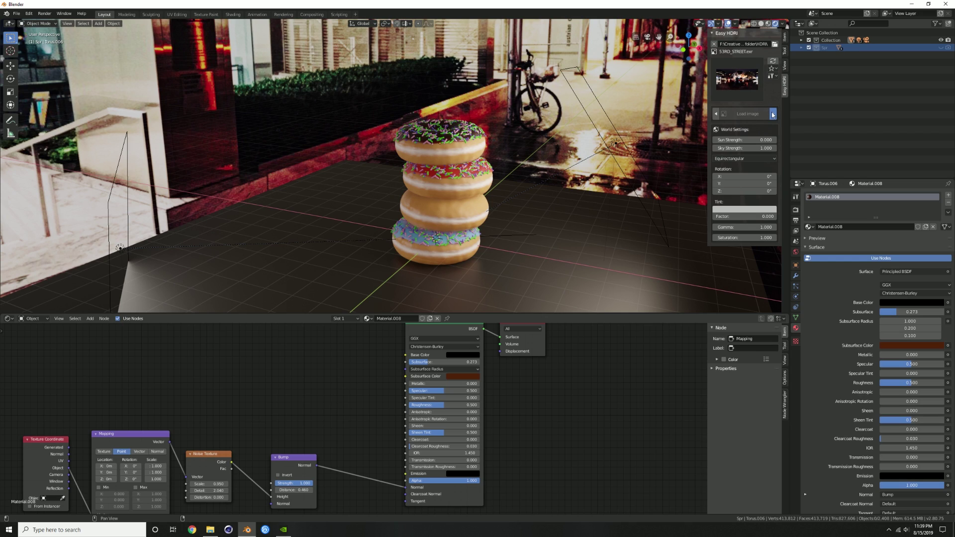
middle_drag(652, 130, 440, 162)
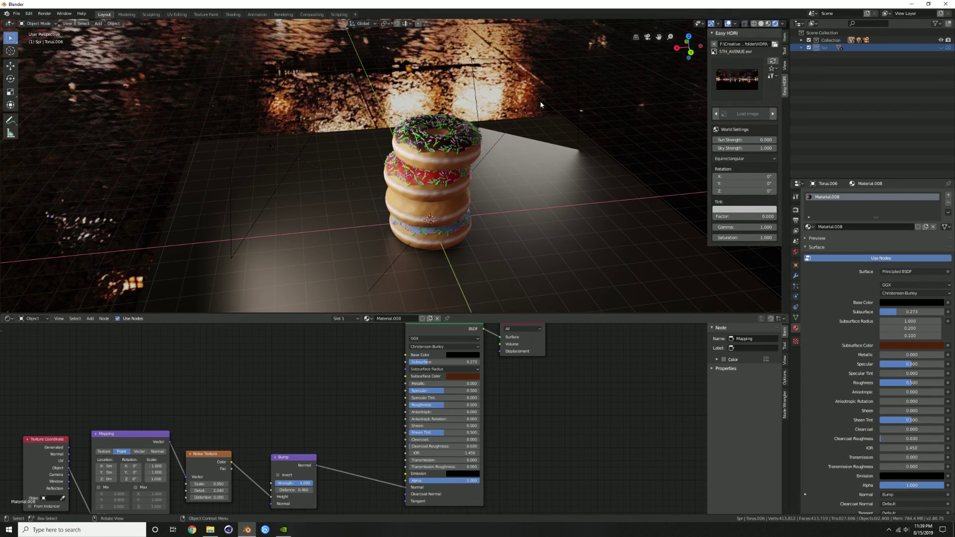
mouse_move(490, 192)
middle_down()
mouse_move(470, 168)
mouse_move(484, 185)
middle_up()
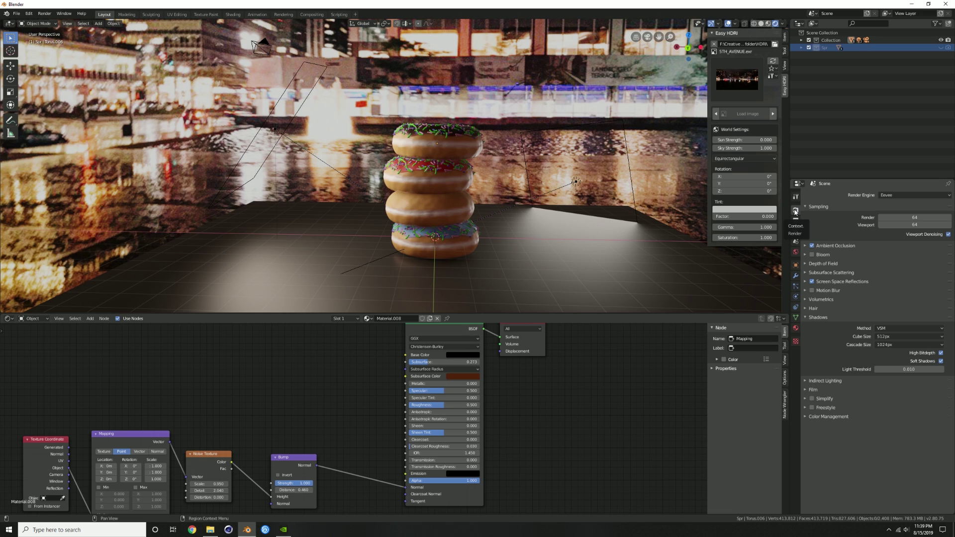
Make the film background transparent in the Eevee render settings to hide the street HDRI behind the scene.
click(810, 389)
click(940, 408)
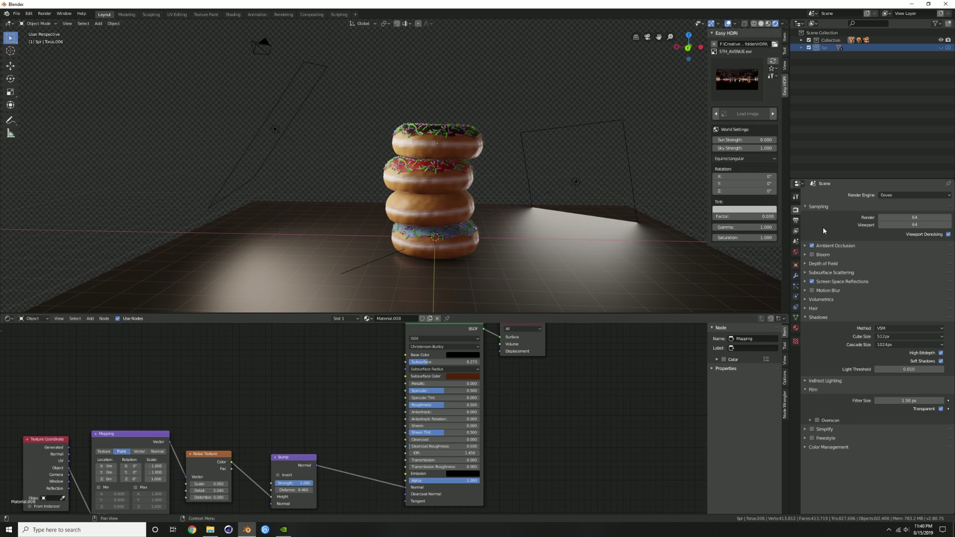
Raise the area light Area.001 about 3.8 m and move it farther away from the donut stack.
click(575, 176)
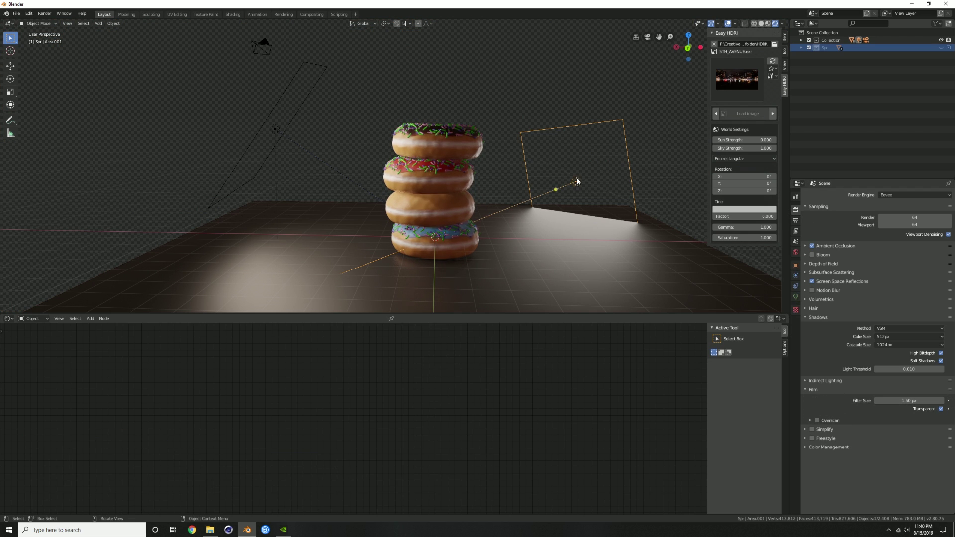
key(g)
key(z)
click(625, 99)
middle_drag(517, 128, 614, 140)
key(g)
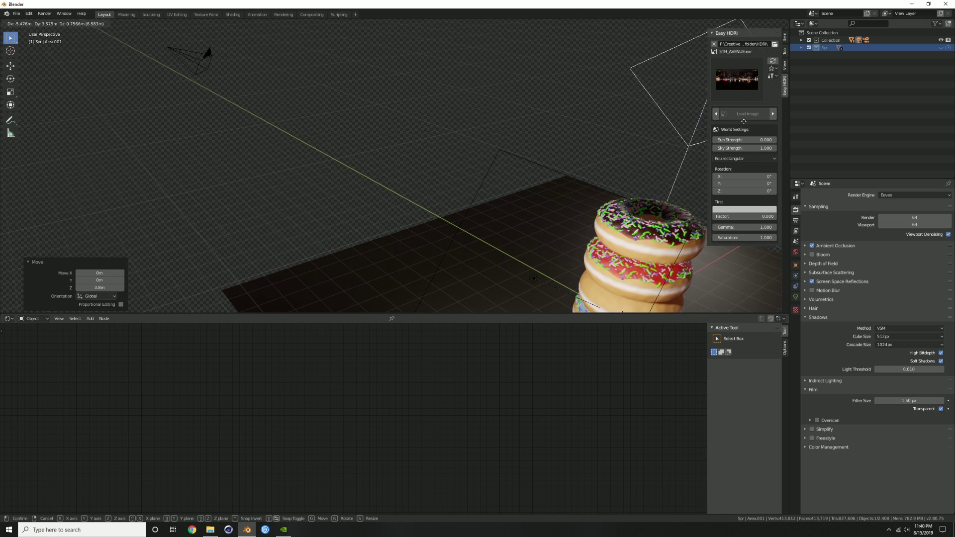
click(742, 136)
mouse_move(581, 191)
middle_down()
mouse_move(601, 189)
mouse_move(589, 189)
middle_up()
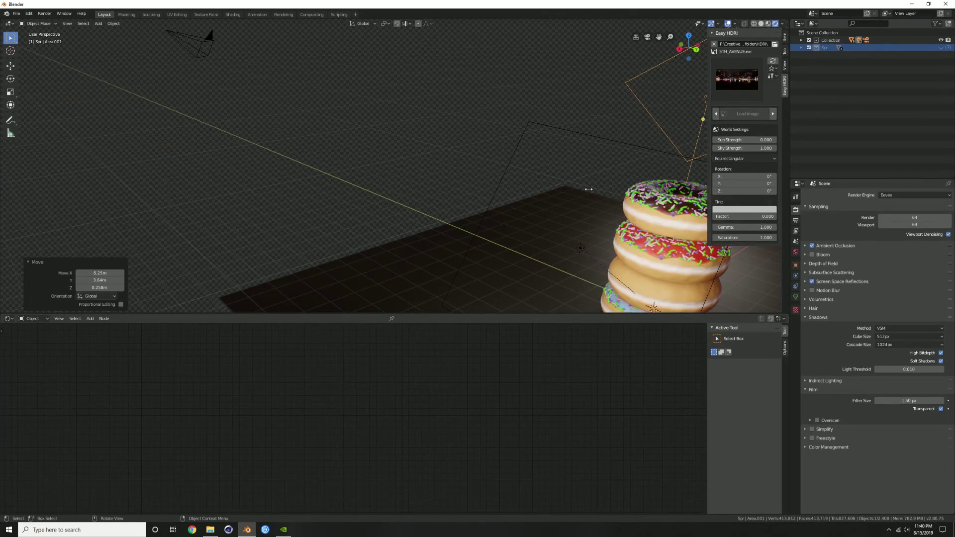
Reposition the camera with fly navigation to a low frontal view with the donut stack right of the frame's centre.
key(KP_0)
key(shift+grave)
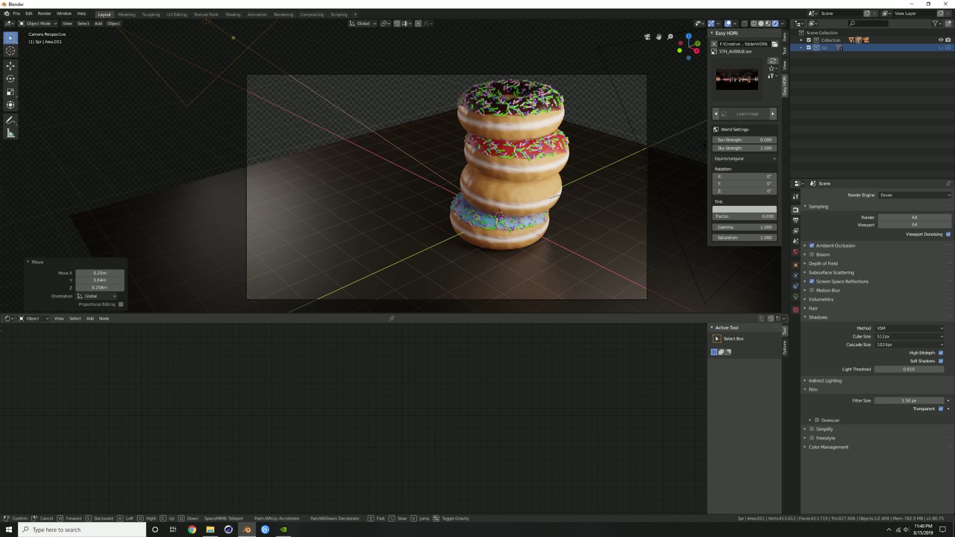
key(a)
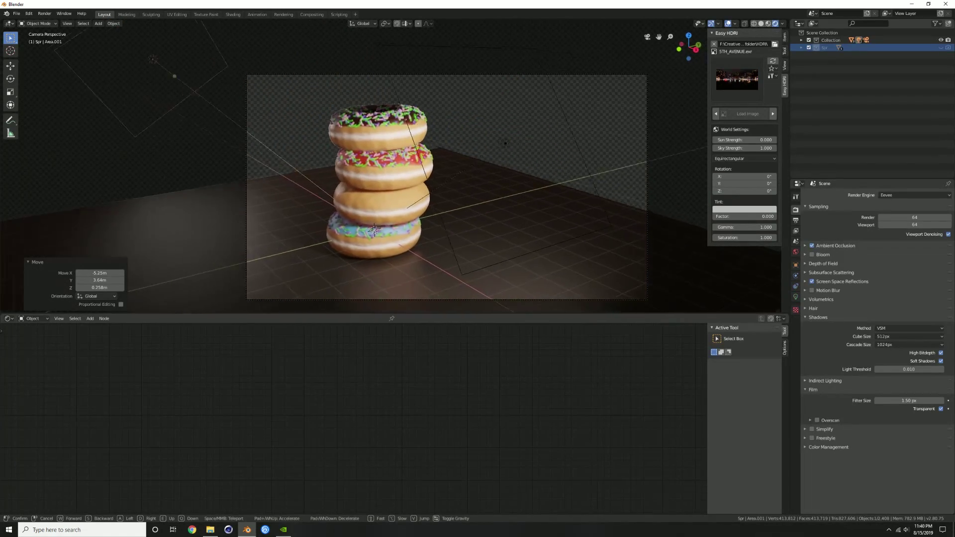
key(a)
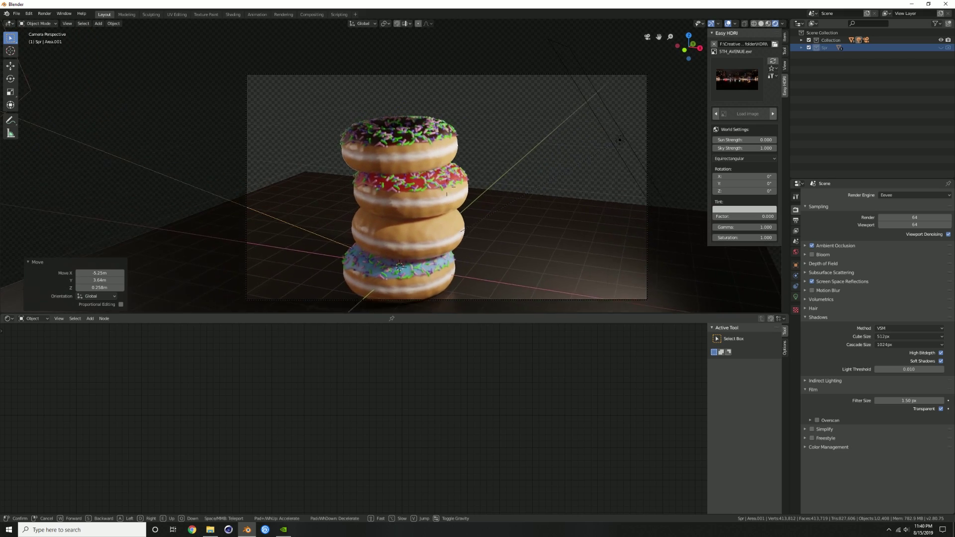
key(a)
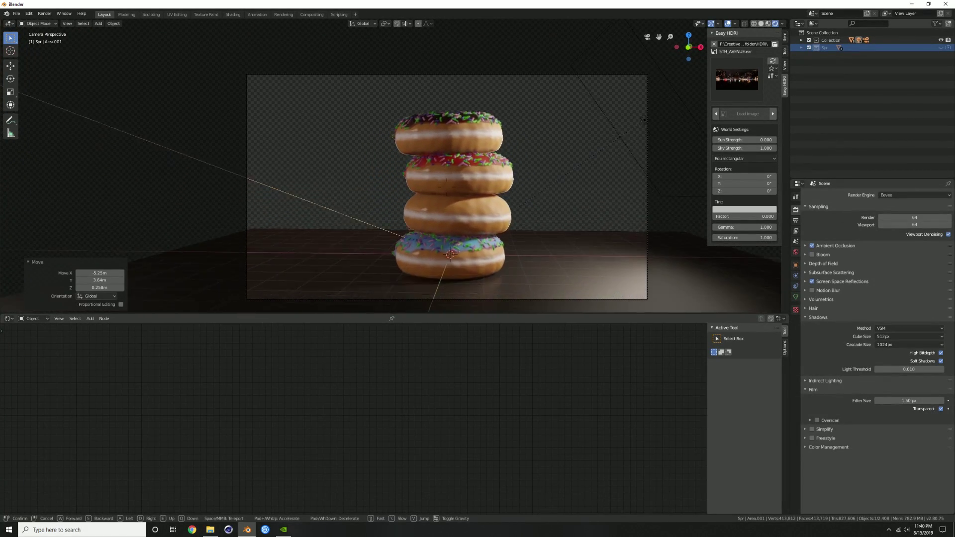
key(a)
key(s)
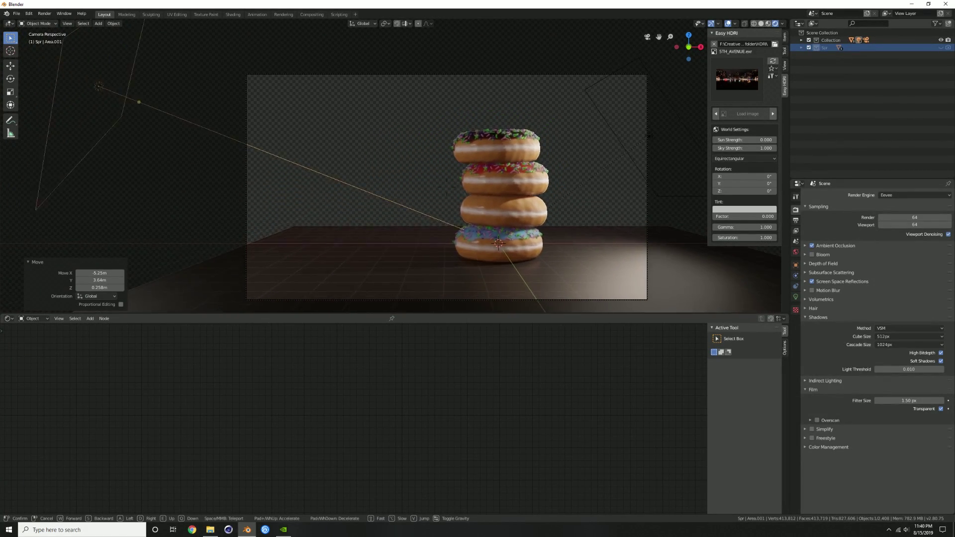
key(d)
key(a)
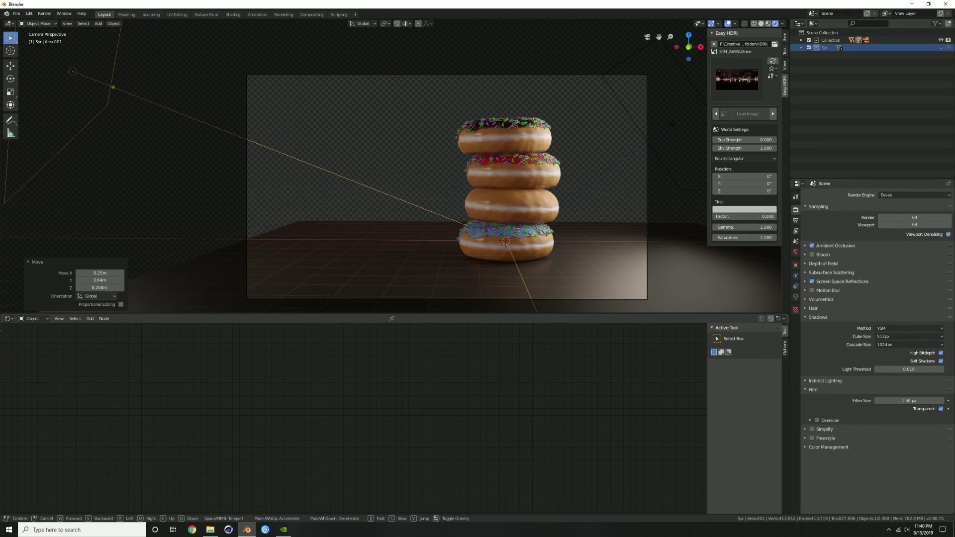
click(395, 166)
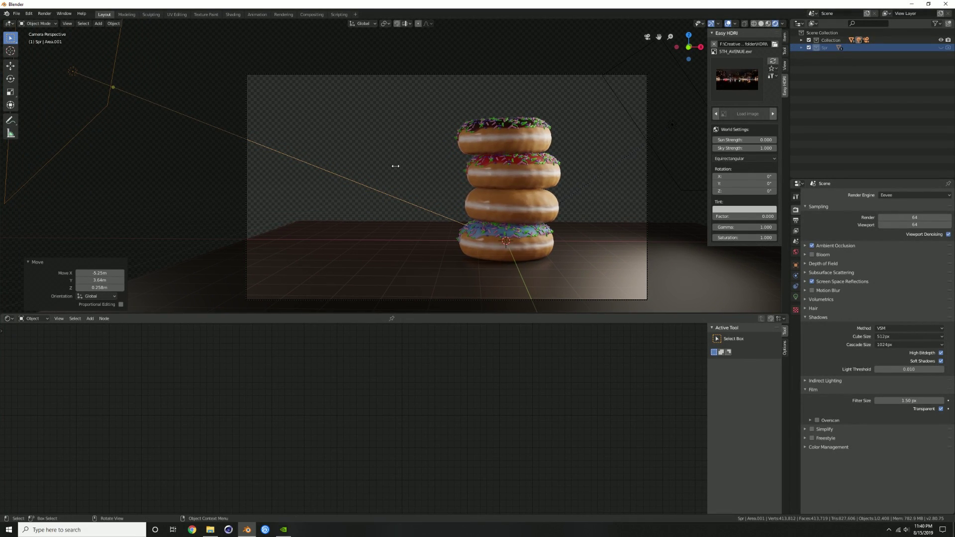
Move the area light named Area about 0.65 m along X and 1.13 m up.
click(676, 129)
key(g)
click(693, 95)
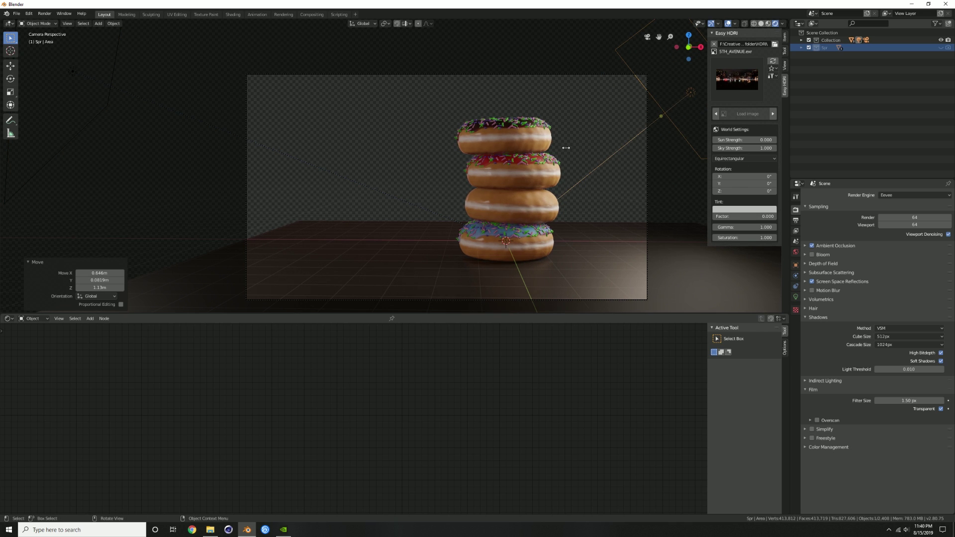
Move the Area.001 light about 8.4 m along X to above the stack and lower its power.
click(77, 76)
key(g)
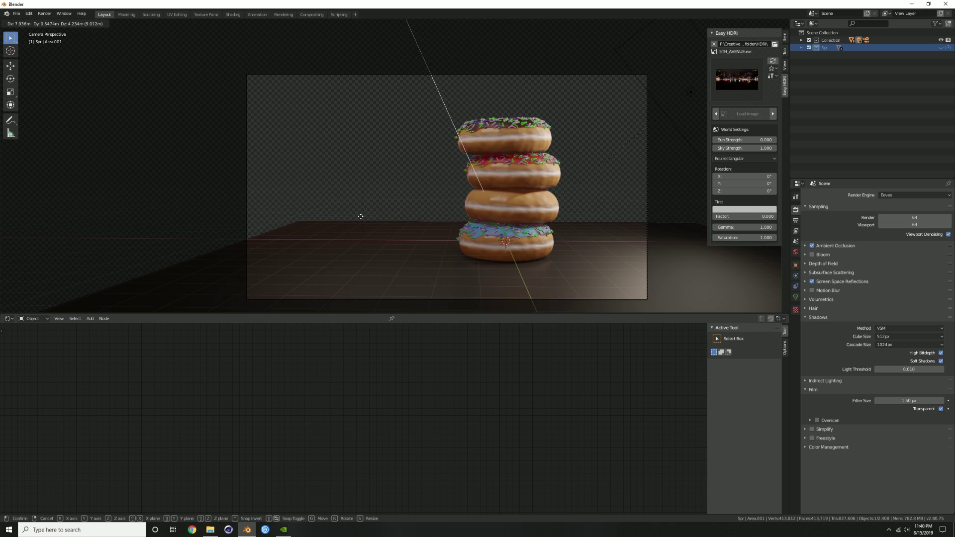
click(313, 277)
click(795, 296)
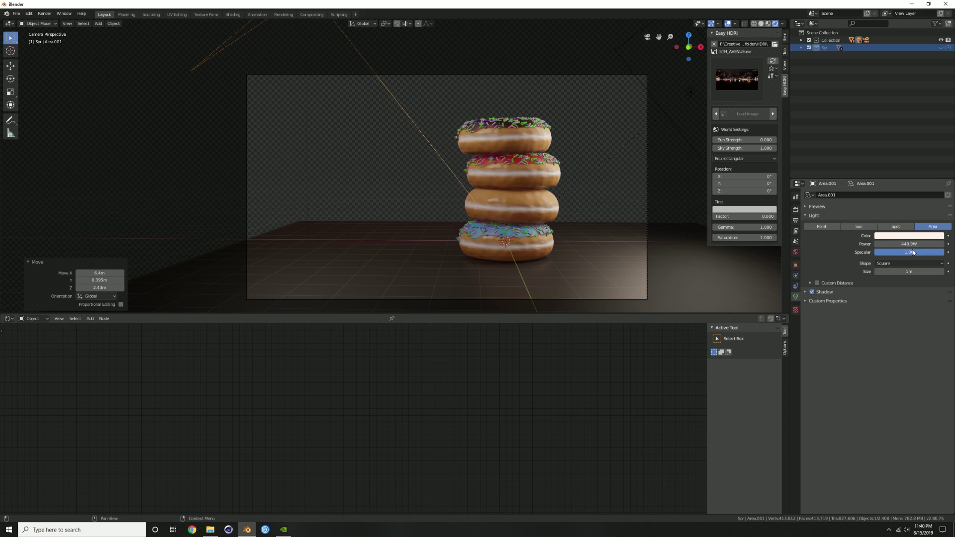
drag(908, 245, 890, 244)
Shift the upper three donuts slightly so they sit off-centre on the bottom donut, and return to the camera view.
click(518, 193)
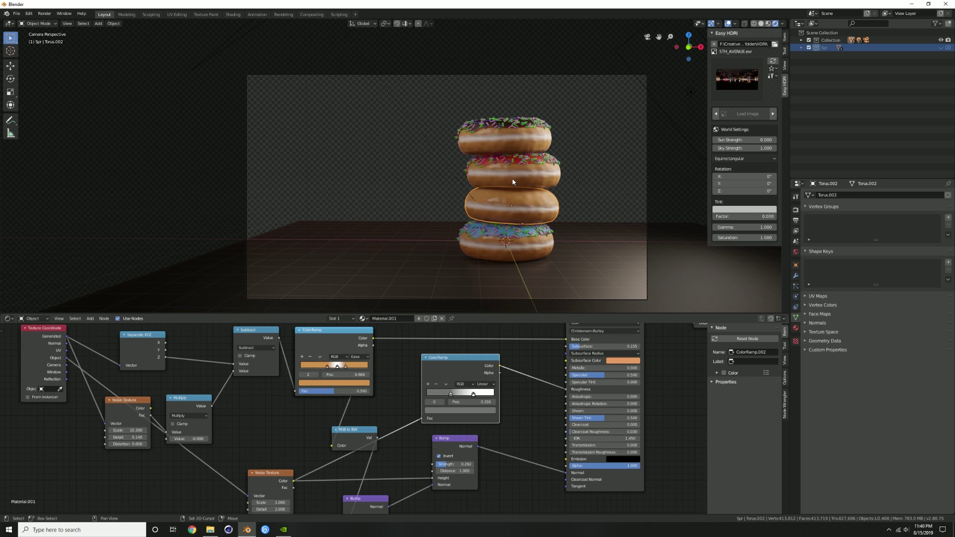
shift+click(512, 177)
shift+click(516, 143)
middle_drag(547, 174, 490, 161)
key(g)
click(480, 179)
key(KP_0)
key(alt+a)
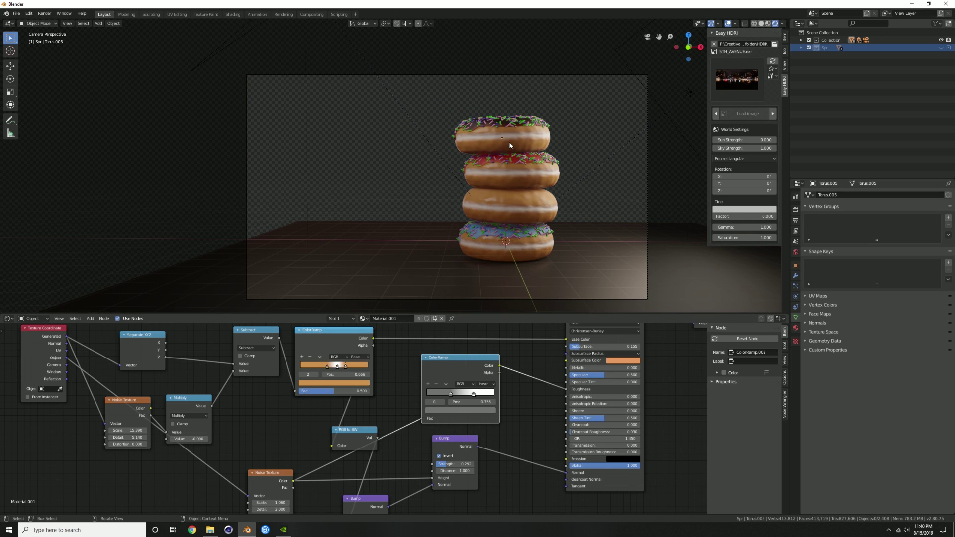
In the dough material, raise the lower noise texture's scale to about 1.3 and set the roughness ramp's dark stop to position 0.377, brightness 0.211.
click(509, 141)
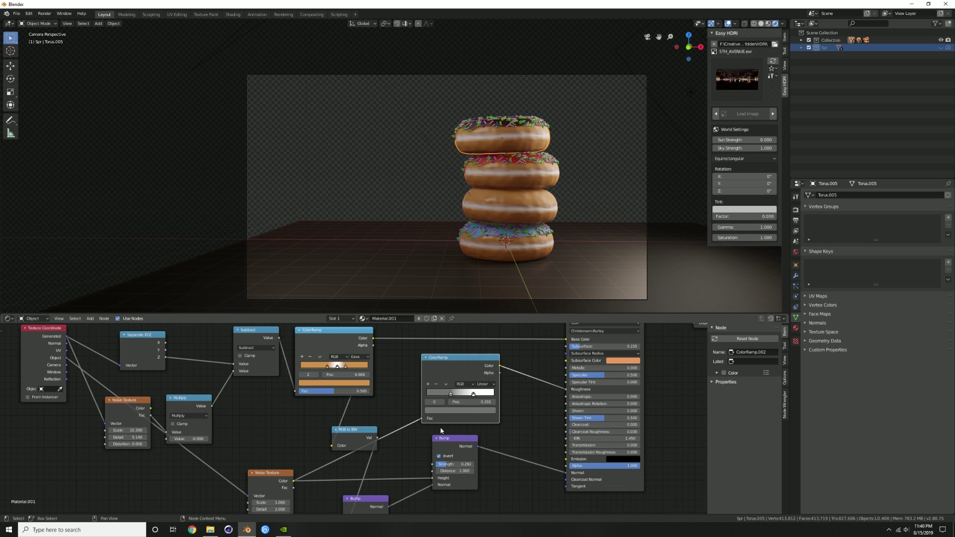
middle_drag(358, 502, 364, 468)
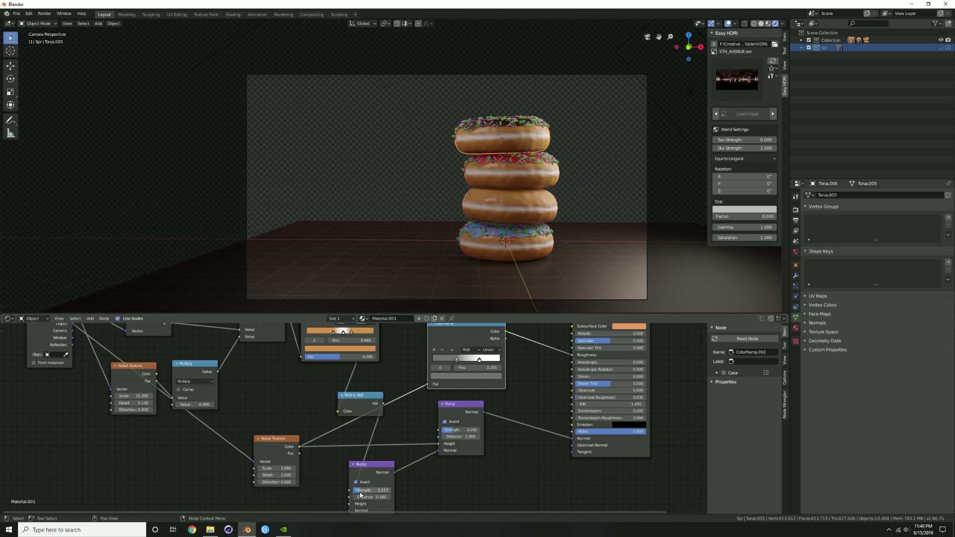
mouse_move(277, 469)
mouse_down()
mouse_move(302, 468)
mouse_move(291, 468)
mouse_up()
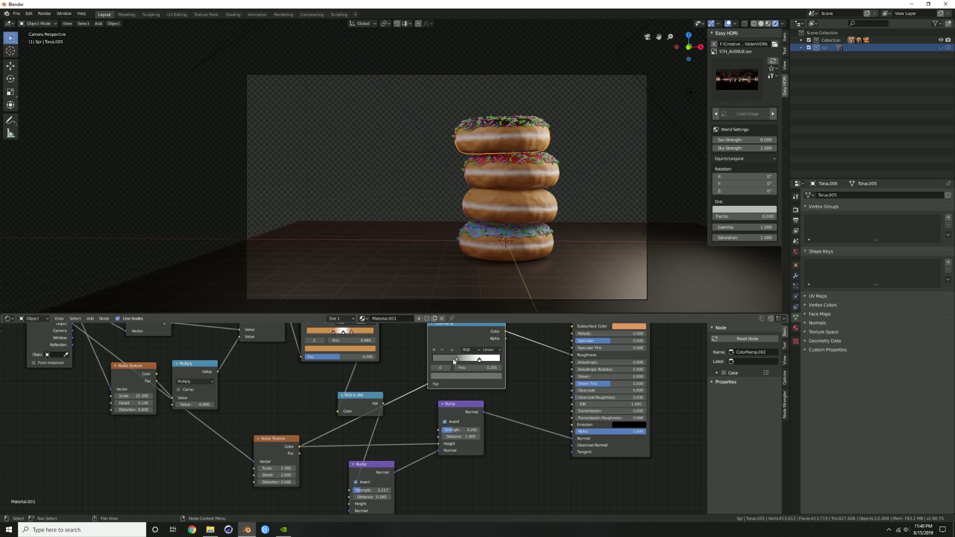
drag(456, 362, 458, 362)
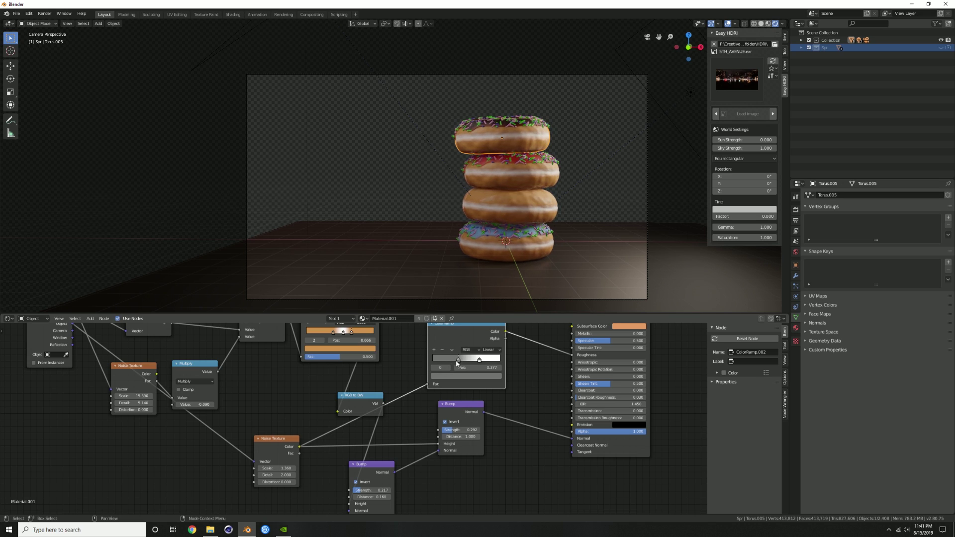
click(454, 376)
drag(487, 316, 487, 320)
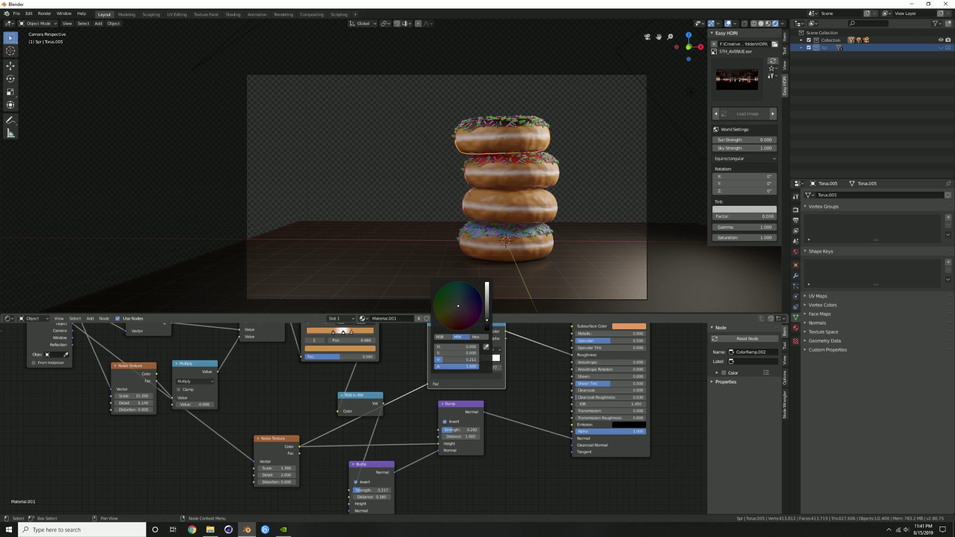
Duplicate the bottom blue donut about 3 m to the side of the stack and tilt the copy so its icing faces the camera.
click(494, 236)
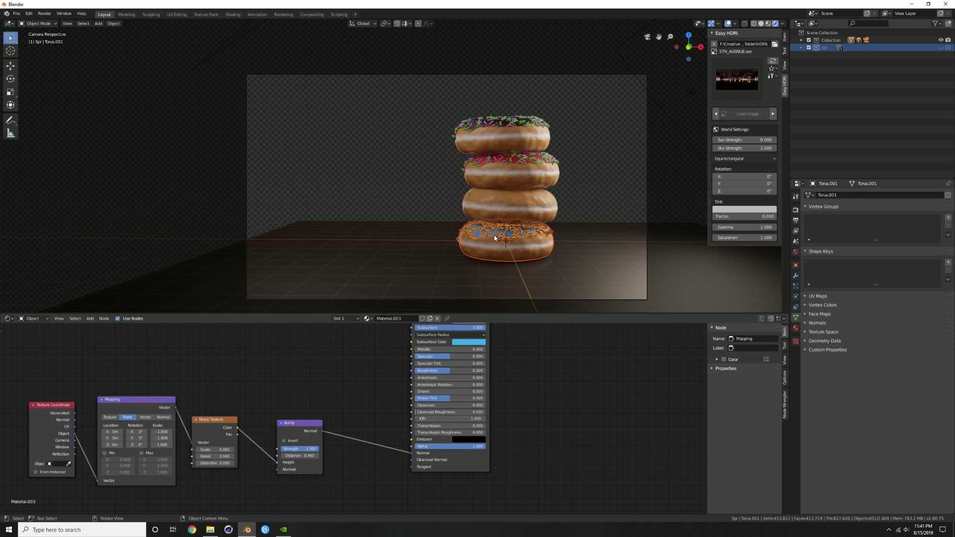
key(shift+d)
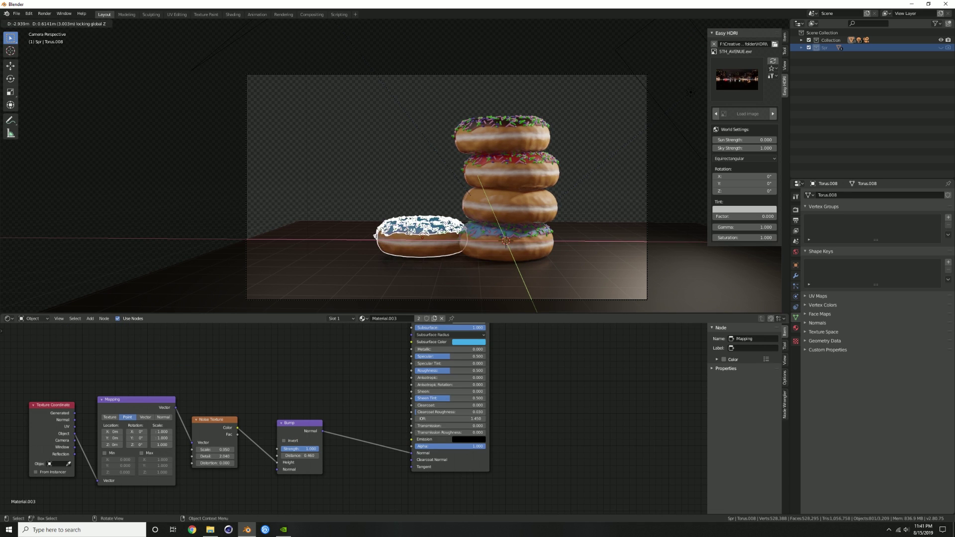
key(r)
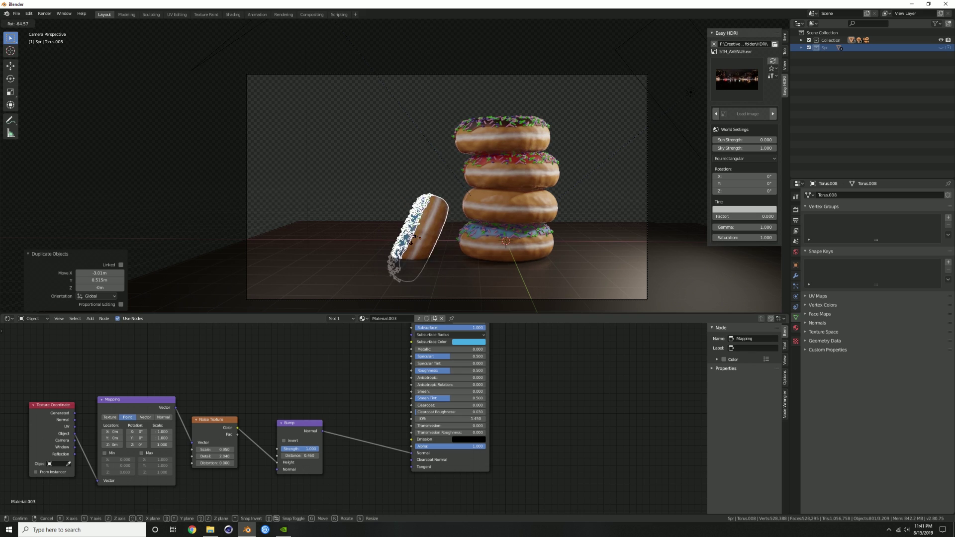
key(r)
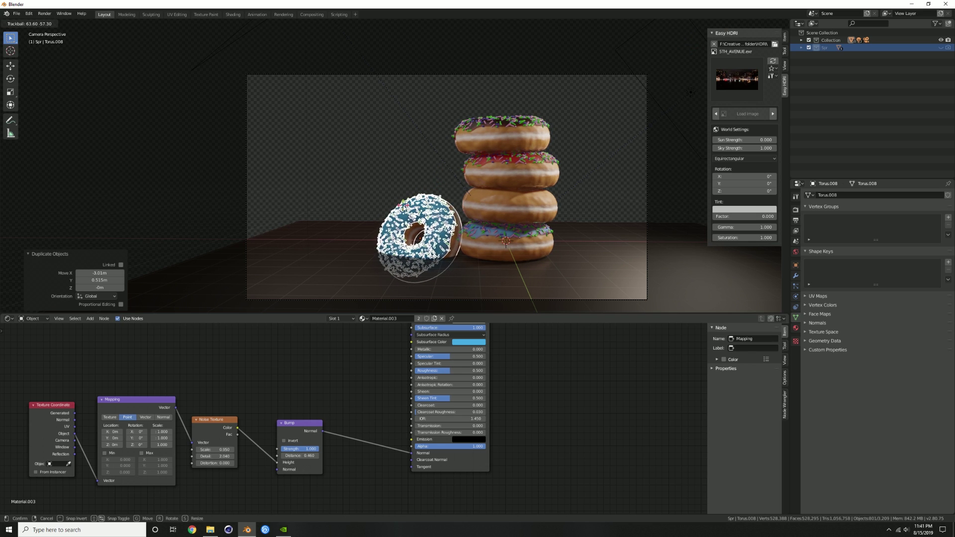
click(408, 198)
Raise the tilted donut about 0.87 m and reposition it beside the stack from the top view.
key(g)
key(z)
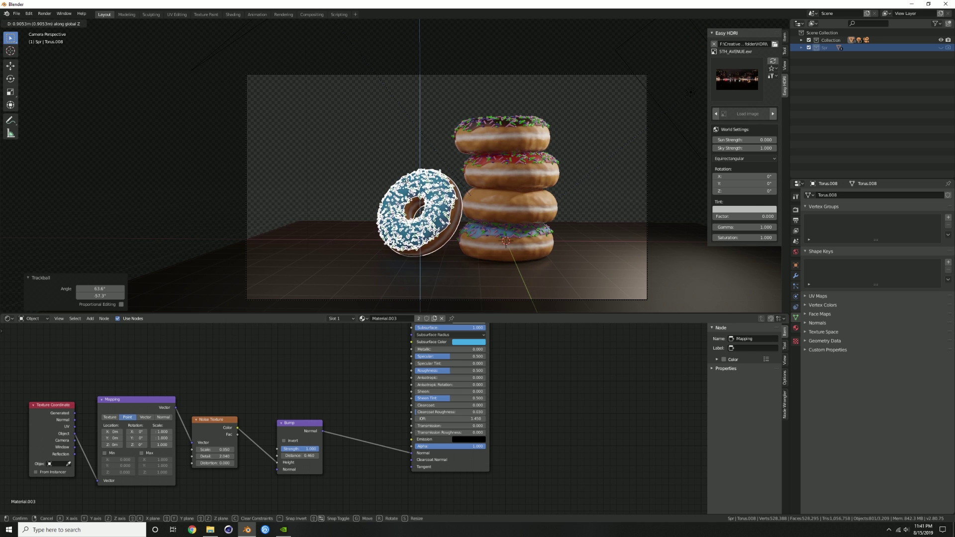
click(463, 251)
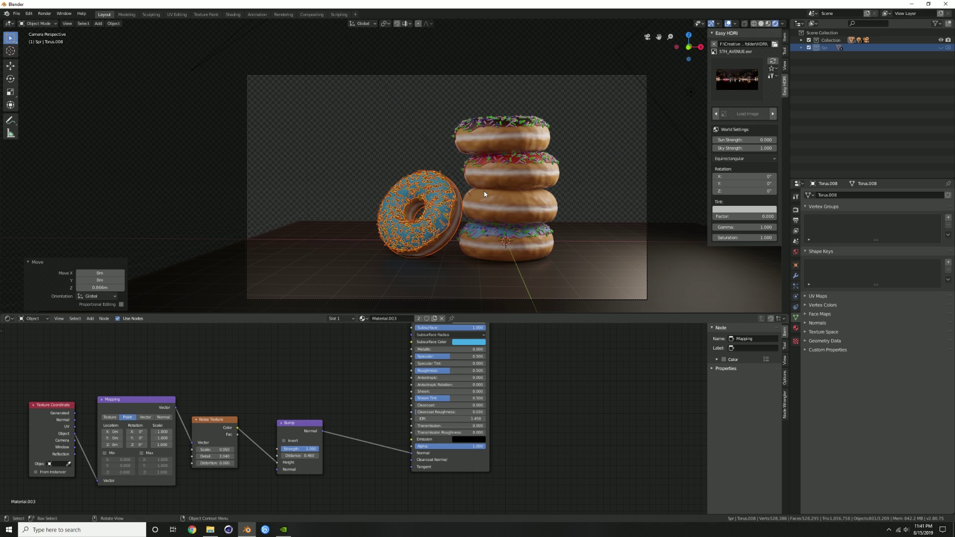
key(KP_7)
scroll(396, 199, down, 8)
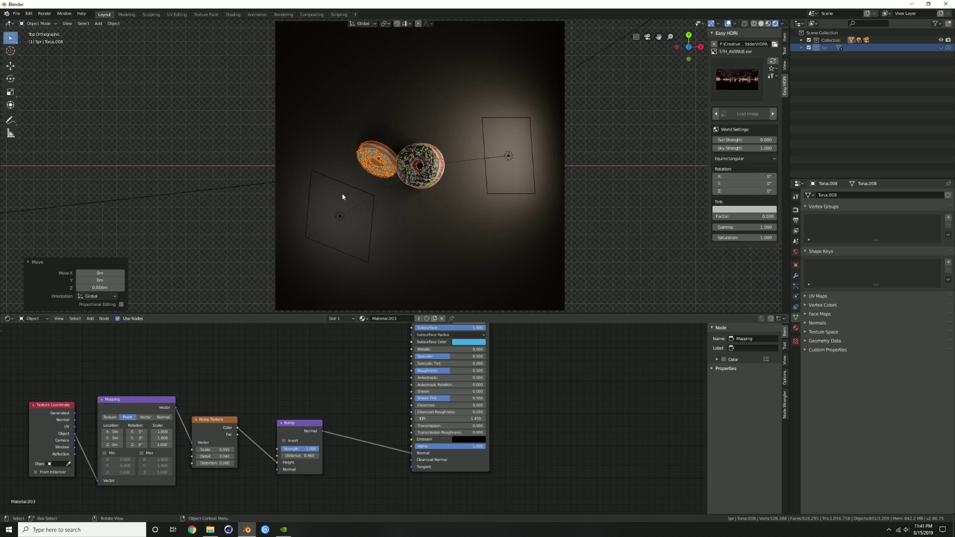
scroll(431, 221, up, 1)
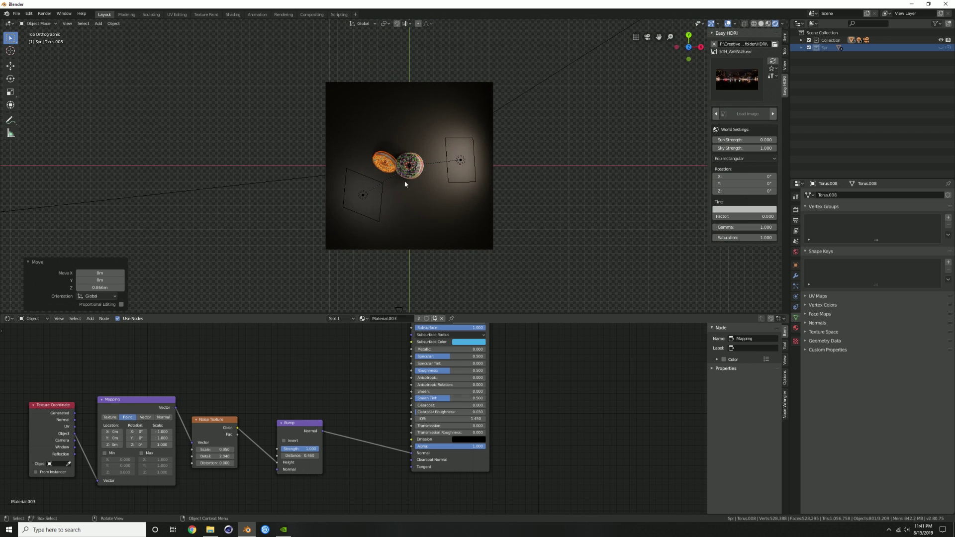
key(g)
click(414, 203)
Nudge the tilted blue donut against the stack so that it leans on the other donuts.
scroll(414, 204, up, 9)
middle_drag(478, 282, 444, 219)
key(g)
key(shift+z)
click(450, 222)
middle_drag(468, 248, 457, 267)
key(g)
click(451, 219)
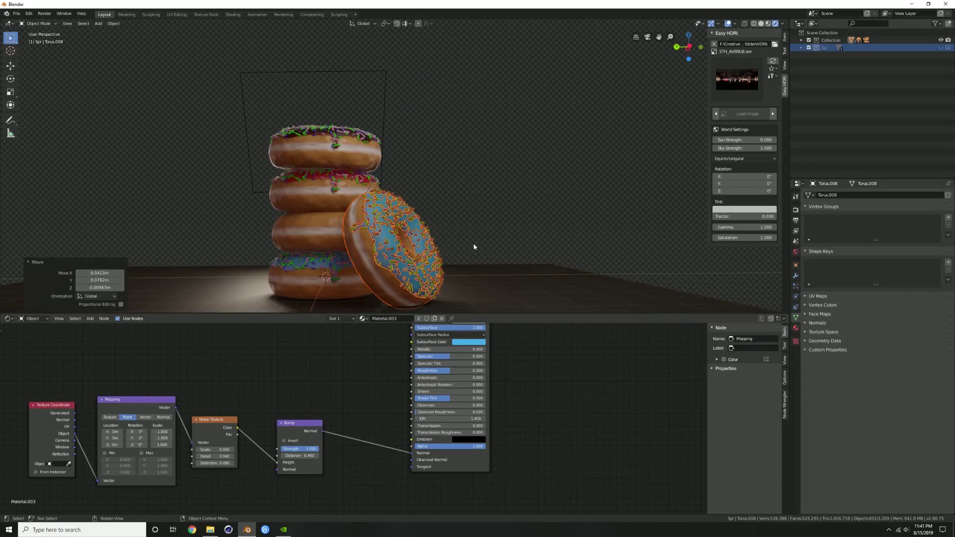
Select the ground plane and compare its height with the leaning donut's base in the front view.
key(KP_1)
shift+middle_drag(433, 309, 444, 243)
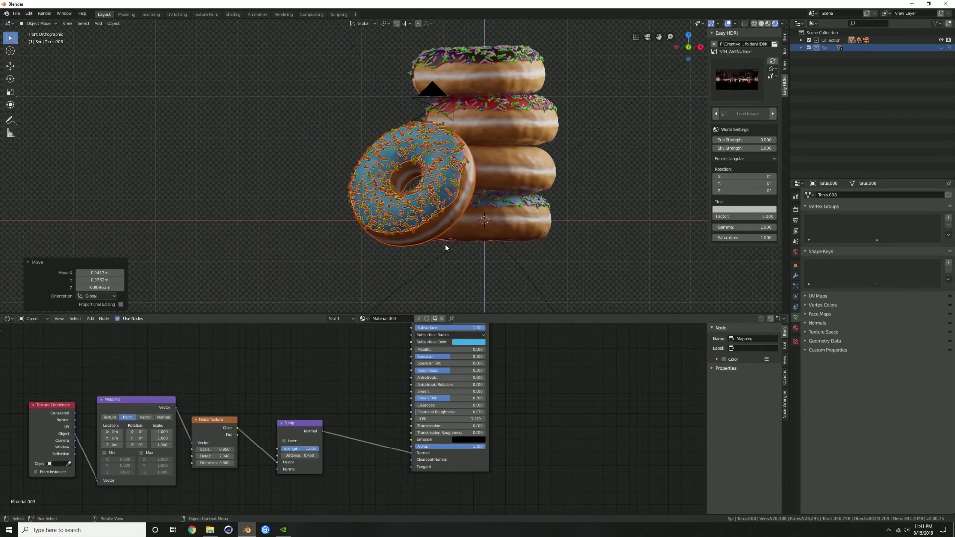
scroll(444, 244, up, 1)
click(334, 258)
middle_drag(341, 248, 340, 253)
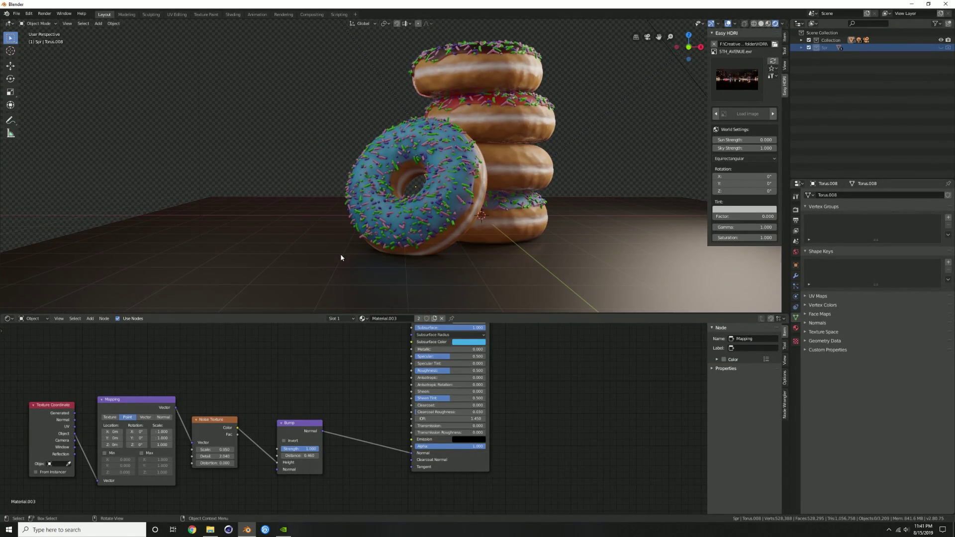
click(362, 258)
key(KP_1)
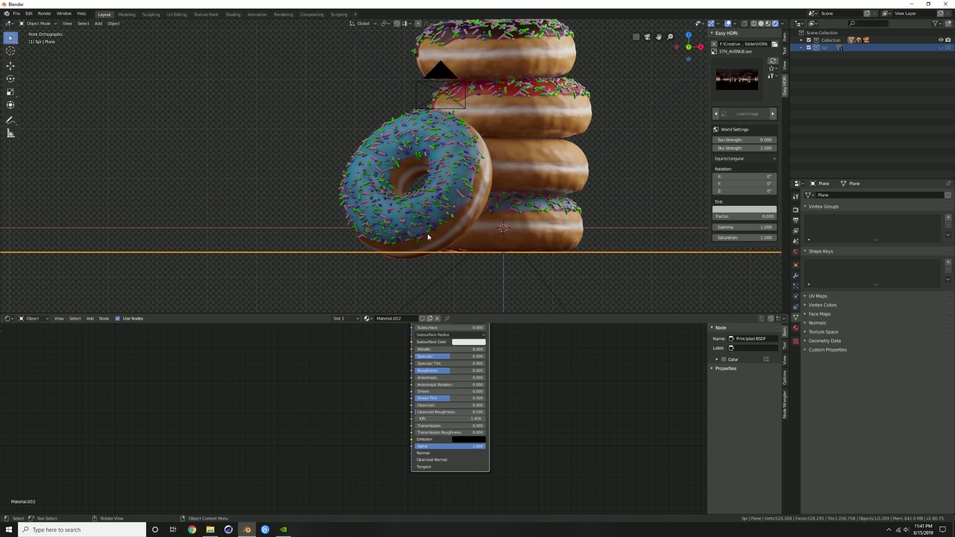
Raise the leaning blue donut about 0.143 m and lower it about 0.041 m so it rests on the ground plane.
click(439, 233)
key(g)
key(z)
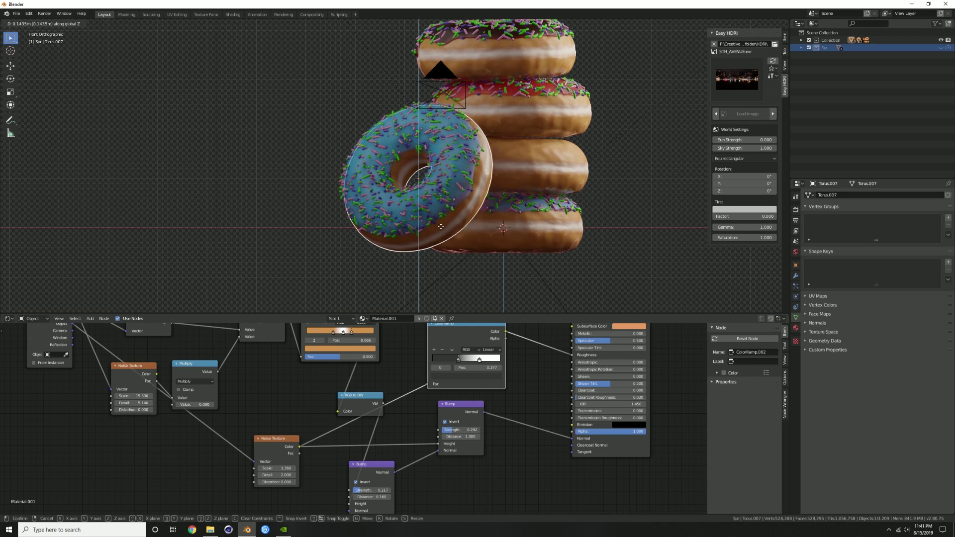
click(417, 245)
middle_drag(416, 244, 420, 242)
key(g)
key(z)
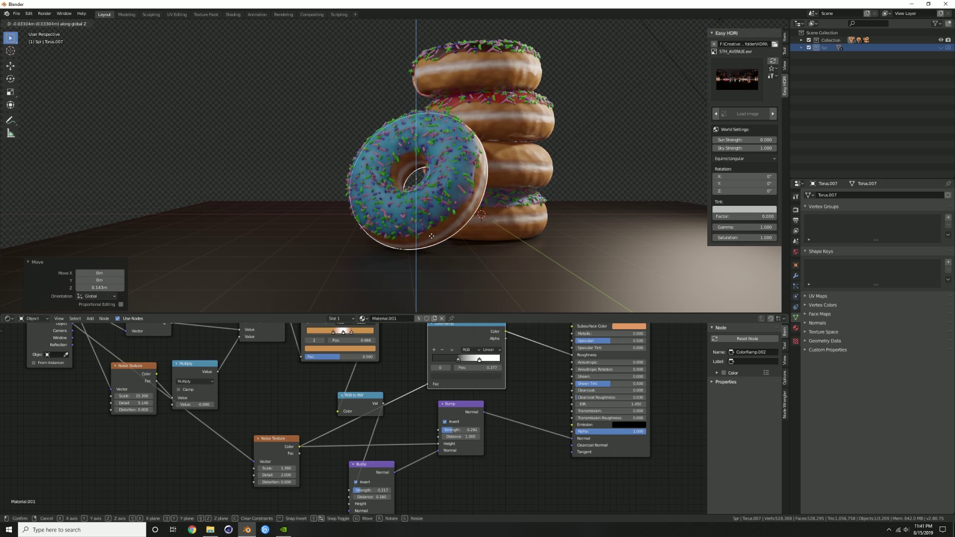
click(432, 237)
key(KP_0)
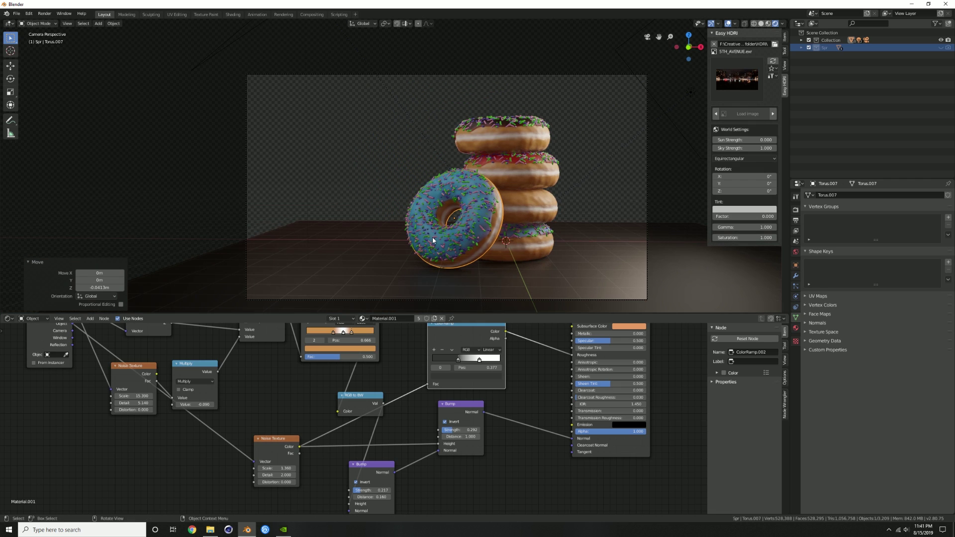
Make the leaning donut's shared icing material a single-user copy.
click(470, 196)
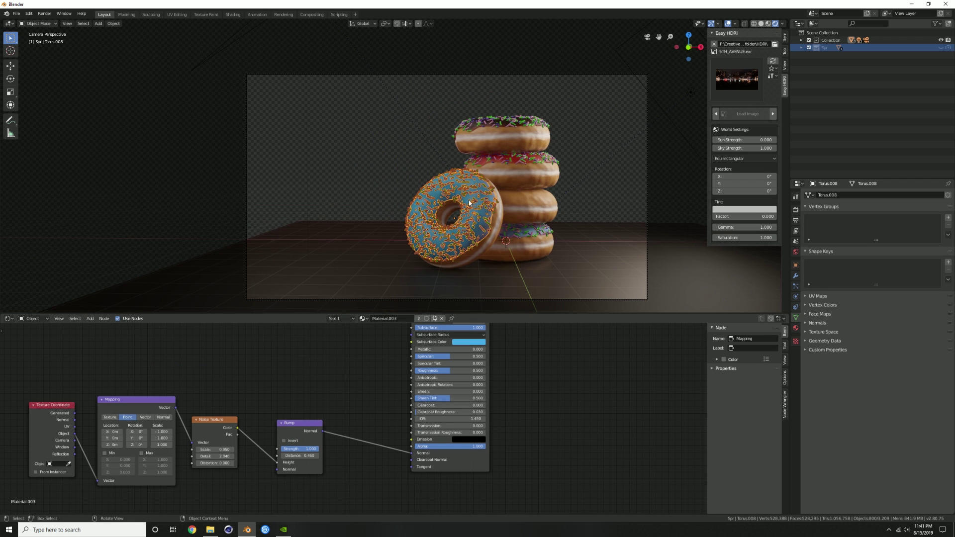
middle_drag(531, 324, 526, 370)
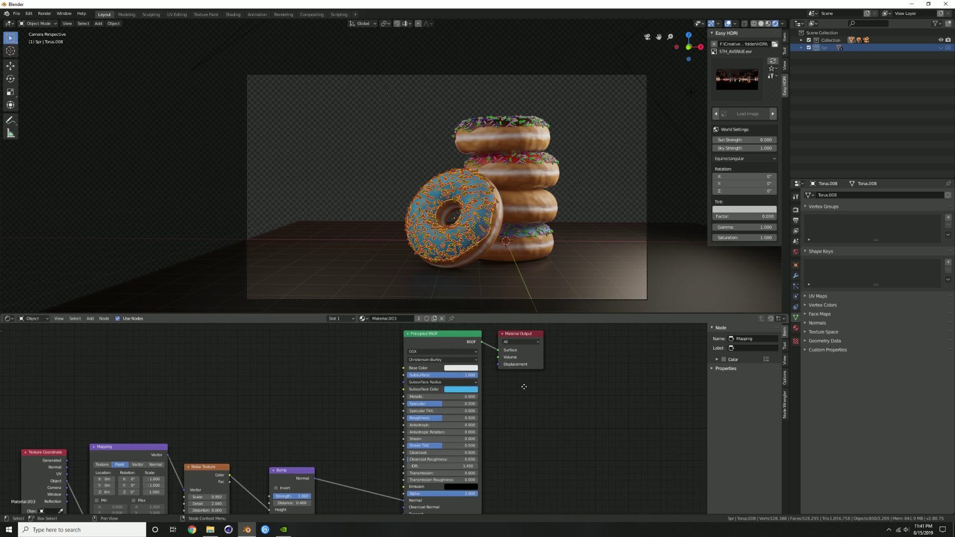
click(795, 327)
click(904, 228)
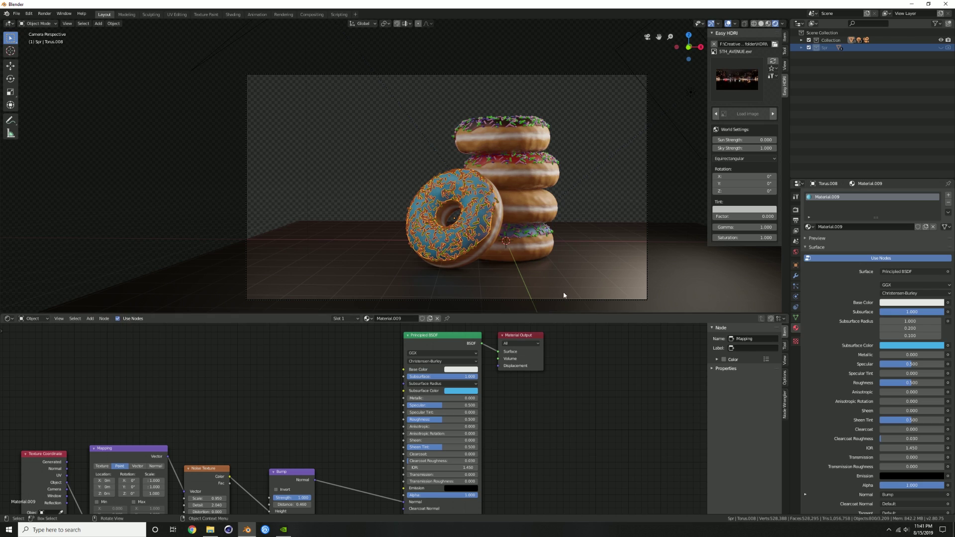
Change the leaning donut icing's Subsurface Color to a deep blue and clear the selection.
click(464, 391)
drag(480, 307, 485, 304)
click(500, 311)
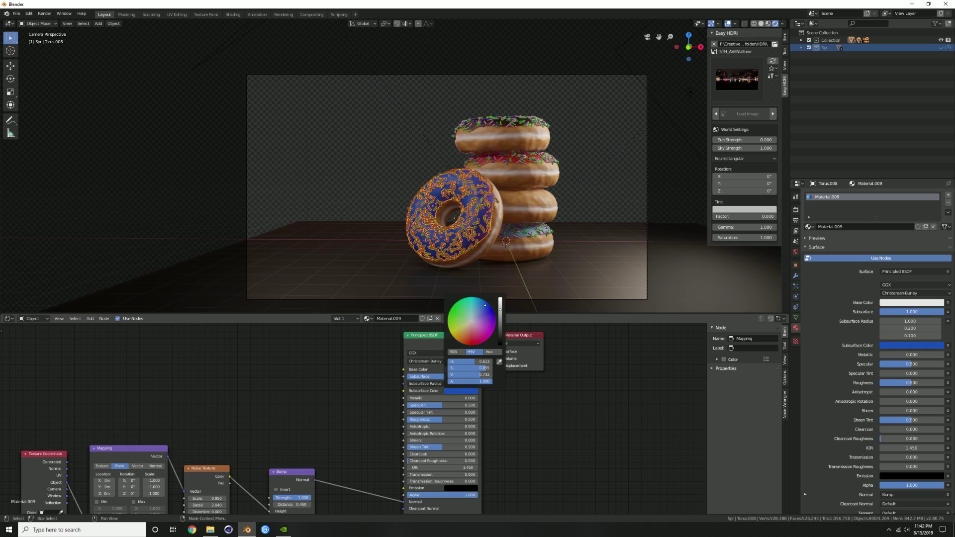
key(a)
key(a)
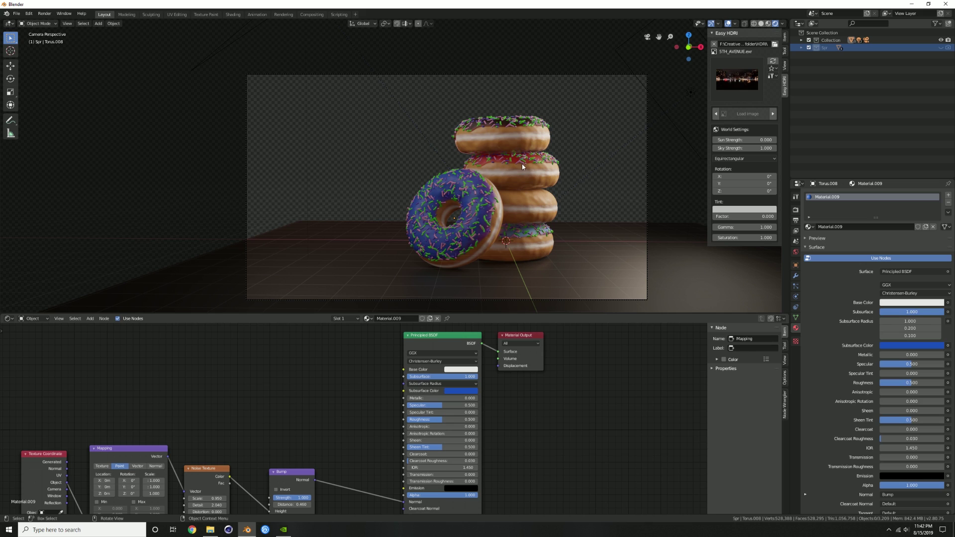
Rotate the second donut from the bottom of the stack freely about the global Z axis.
click(533, 205)
key(r)
key(z)
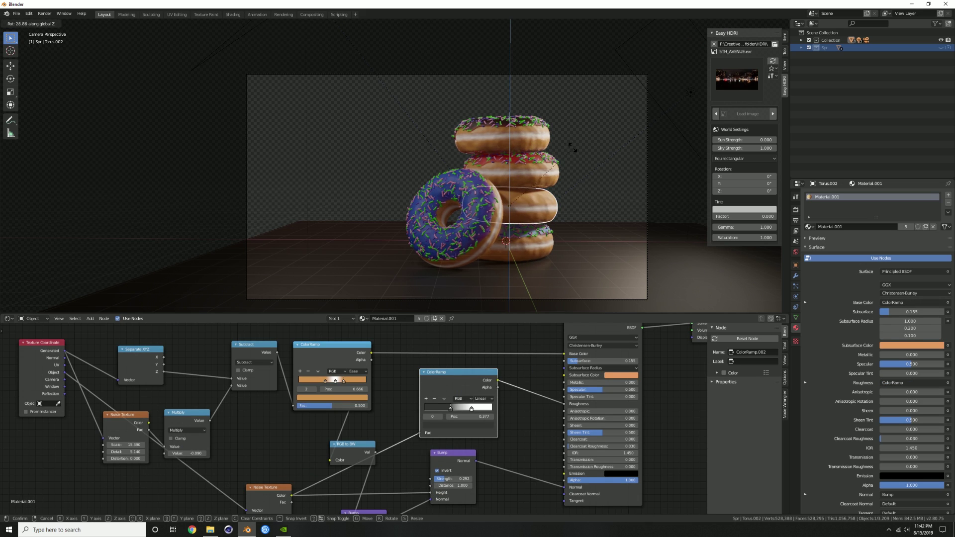
click(542, 179)
Rotate the stack's red-iced donut about the global Z axis to vary which side faces the camera.
click(535, 160)
click(540, 160)
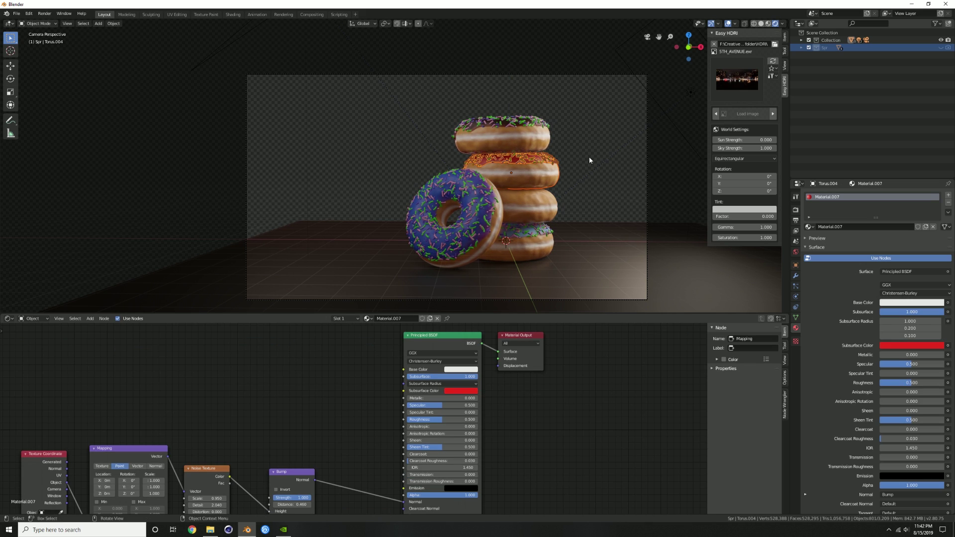
key(r)
key(z)
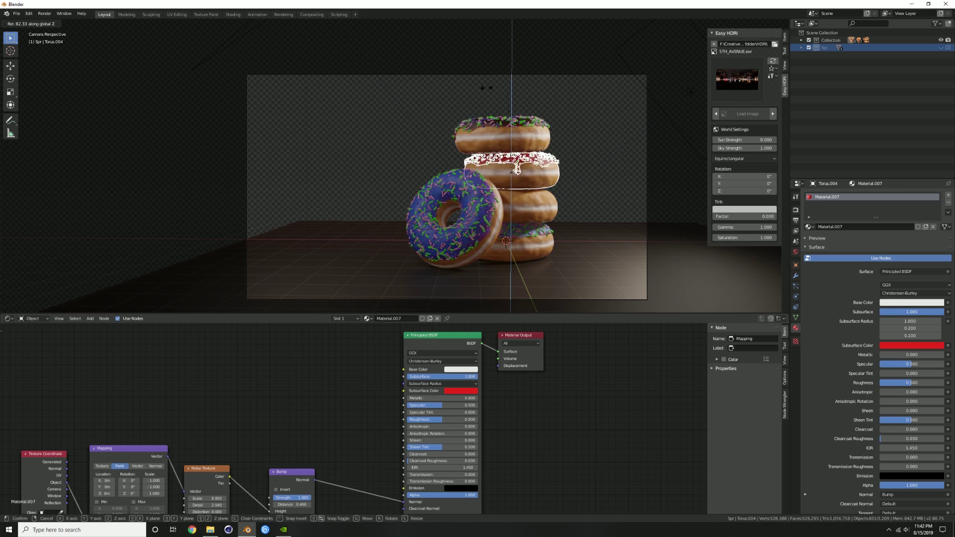
click(463, 101)
Rotate the stack's topmost donut about the global Z axis and clear the selection.
click(514, 137)
click(523, 123)
key(r)
key(z)
click(578, 182)
key(a)
key(a)
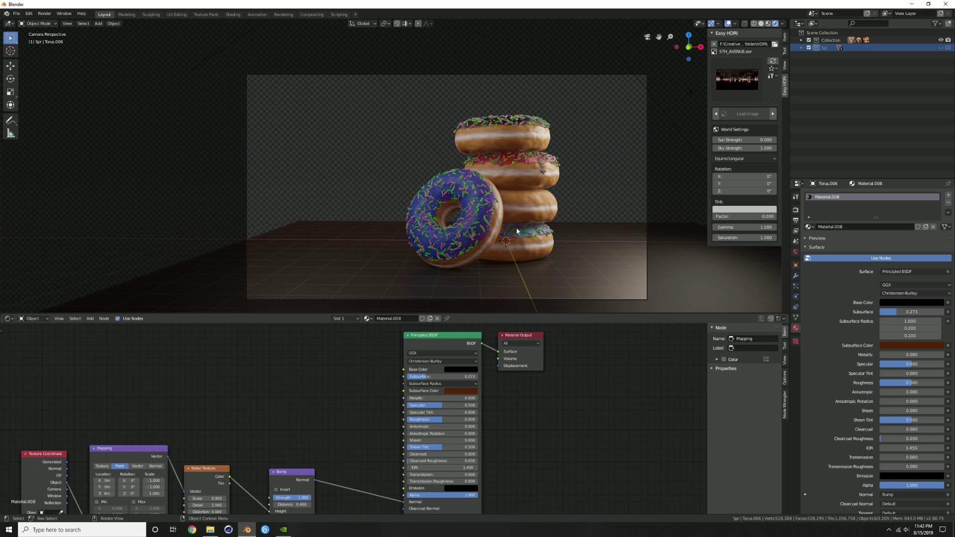
Nudge the two uppermost donuts of the stack together slightly and clear the selection.
click(523, 179)
shift+click(517, 144)
key(g)
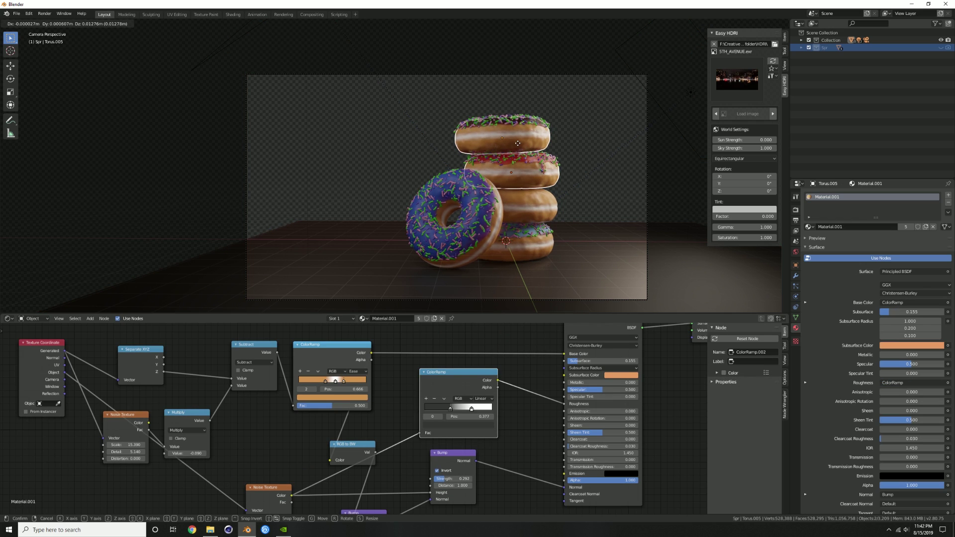
click(518, 147)
key(alt+a)
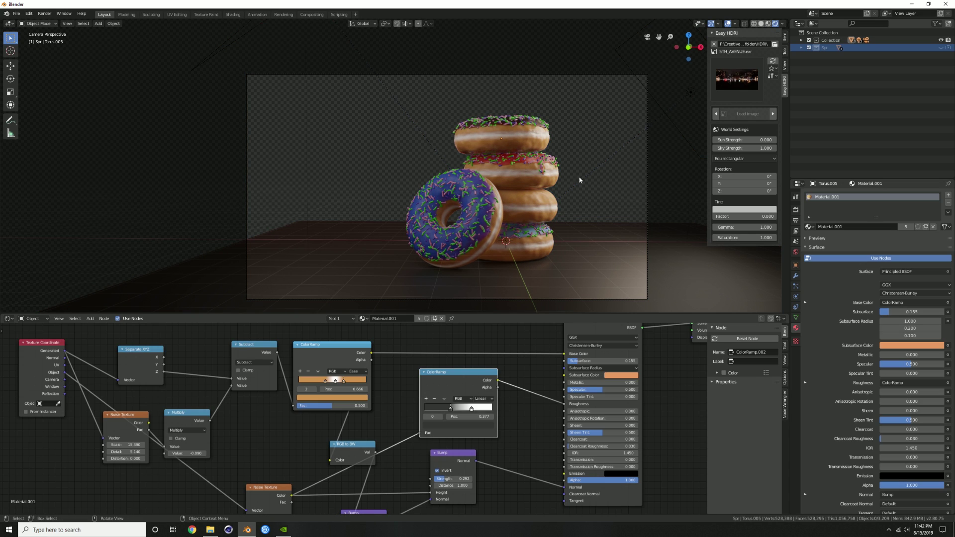
Set the camera's X rotation to 90° and fine-tune its Z rotation to reframe the donuts.
click(645, 205)
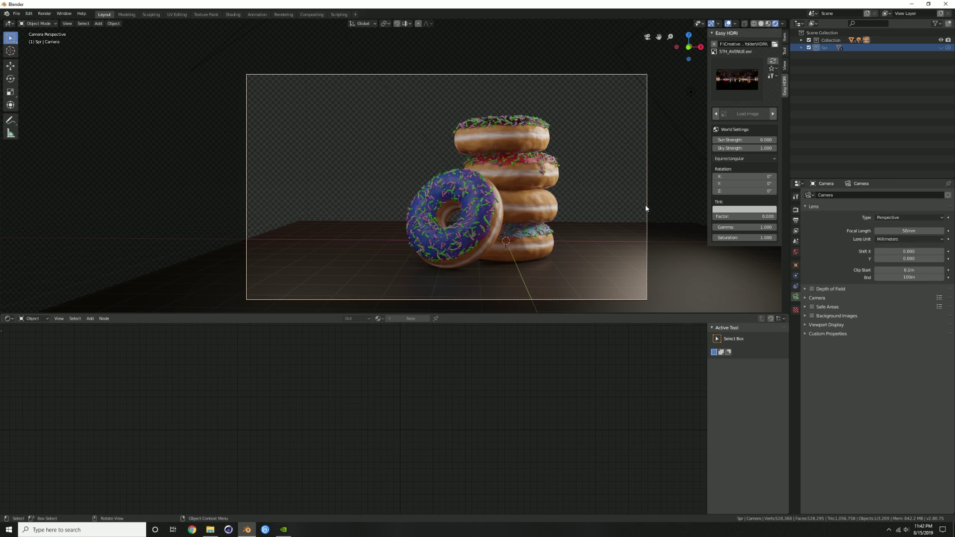
click(785, 39)
click(747, 82)
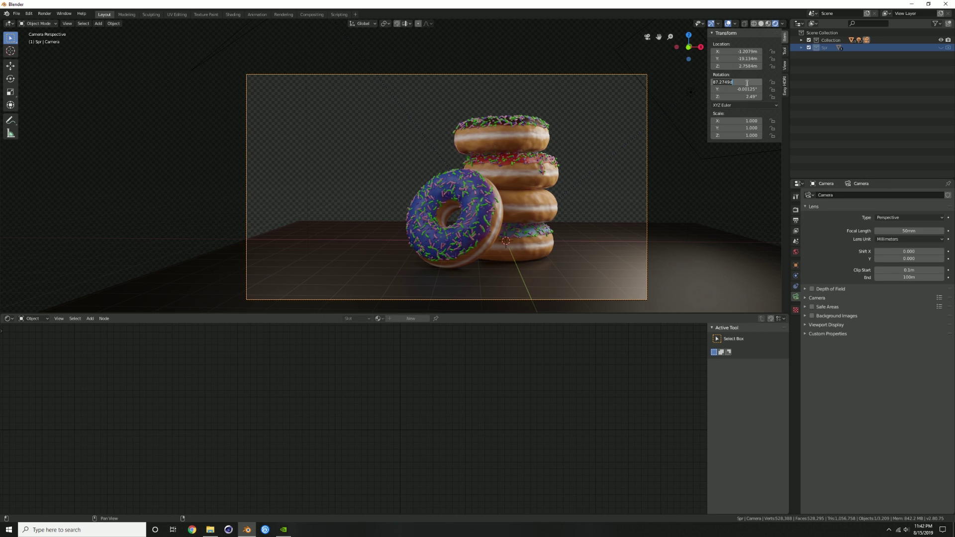
text(90)
key(Return)
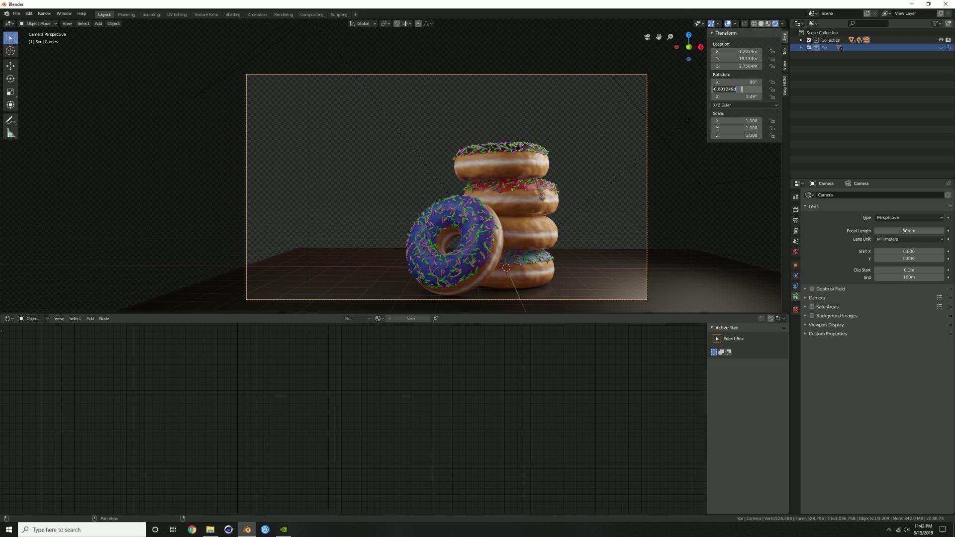
mouse_move(746, 97)
mouse_down()
mouse_move(723, 97)
mouse_move(731, 65)
mouse_move(722, 66)
mouse_move(738, 97)
mouse_up()
Lighten the ground plane material's Base Color to a mid grey.
click(583, 282)
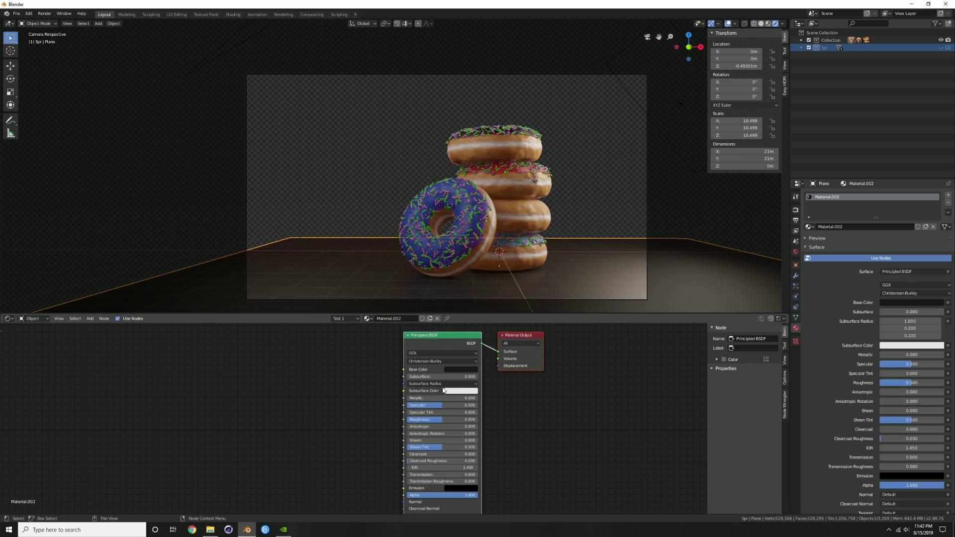
click(454, 370)
drag(499, 321, 499, 304)
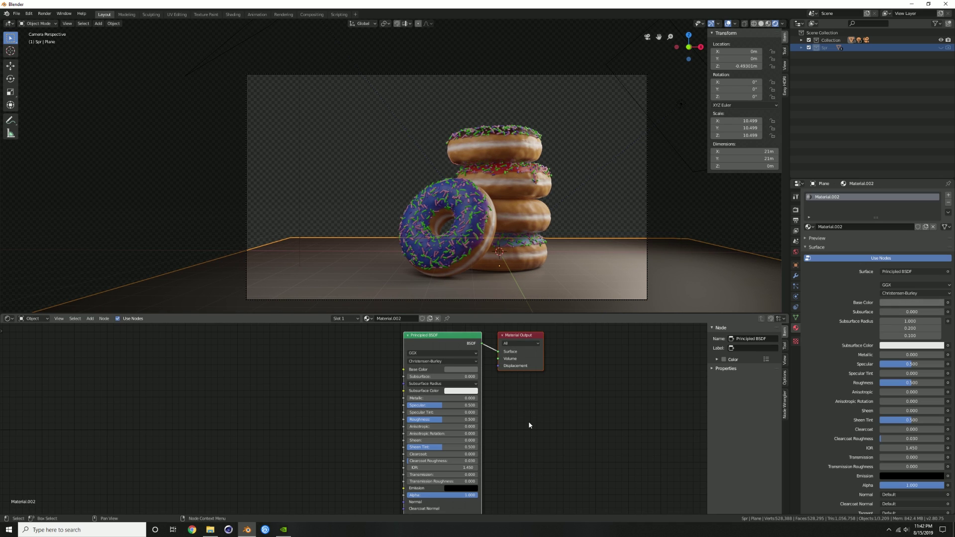
Add a Noise Texture node to the ground plane's material, placed before the Principled BSDF.
scroll(532, 428, down, 2)
key(shift+a)
click(320, 437)
text(noi)
click(336, 445)
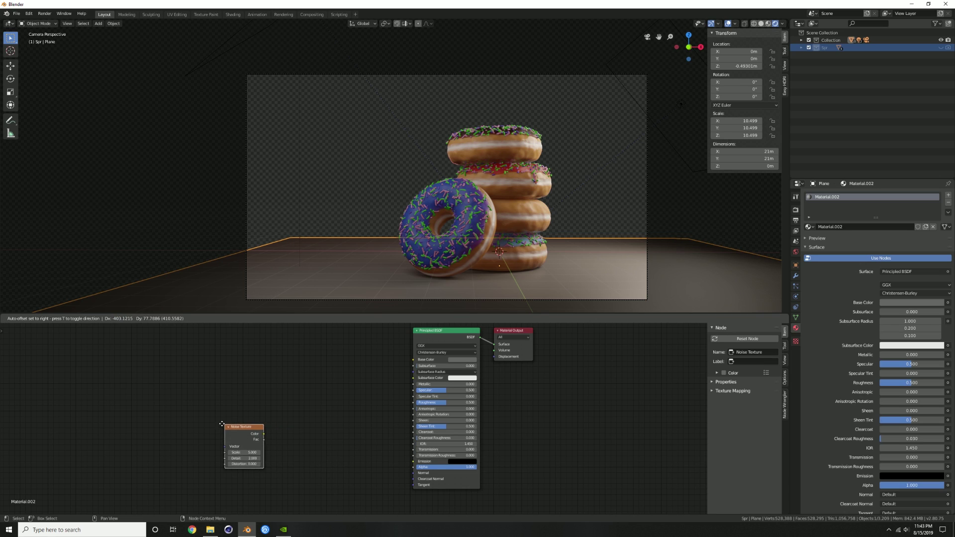
click(318, 450)
Add a Bump node, feeding the noise Color into its Height and its Normal into the Principled BSDF.
key(shift+a)
click(321, 449)
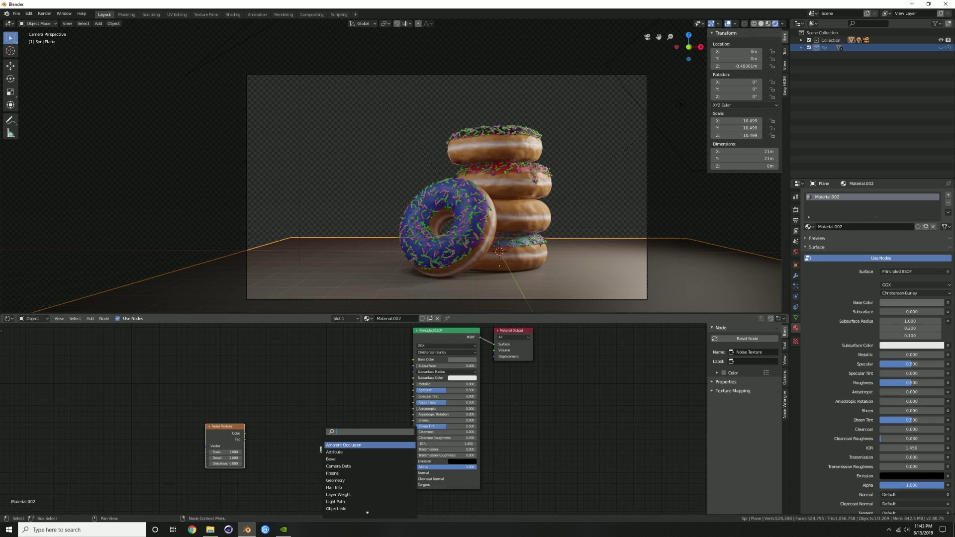
text(bump)
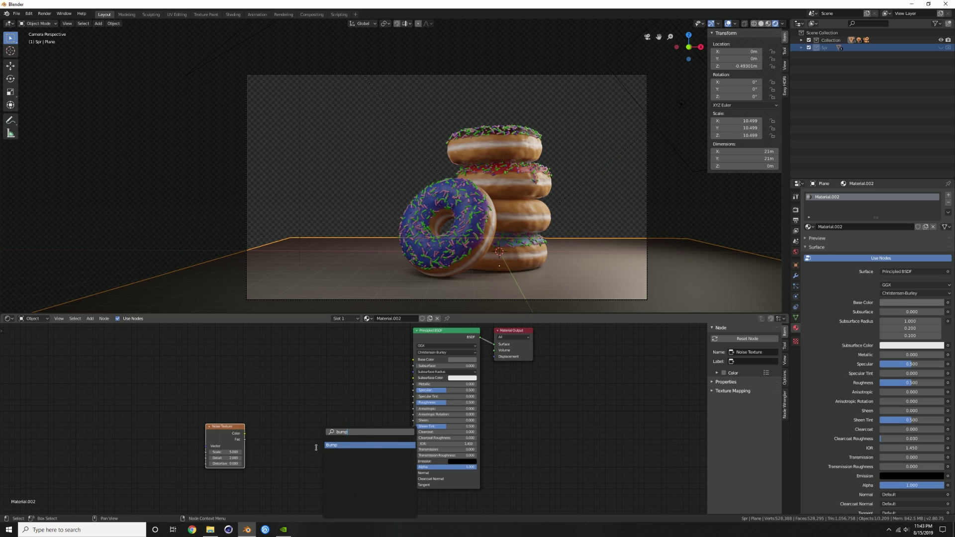
key(Return)
click(302, 444)
drag(245, 433, 281, 459)
drag(321, 432, 413, 473)
Add Texture Coordinate and Mapping nodes to the Noise Texture and drive the mapping with Object coordinates.
click(226, 433)
key(ctrl+t)
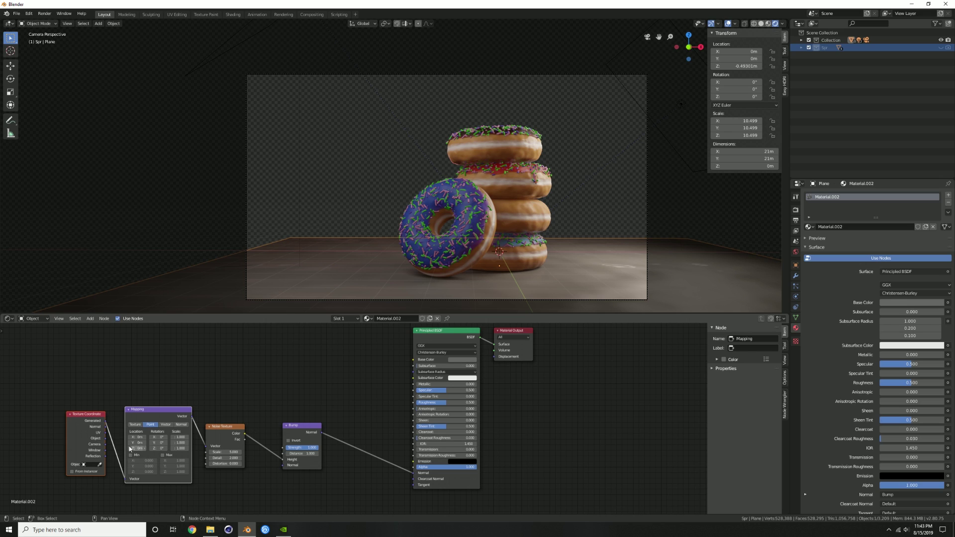
drag(105, 441, 124, 479)
Raise the Noise Texture's scale and detail, set its distortion to 1.2, and reduce the Bump strength for a fine floor grain.
middle_drag(228, 471, 246, 446)
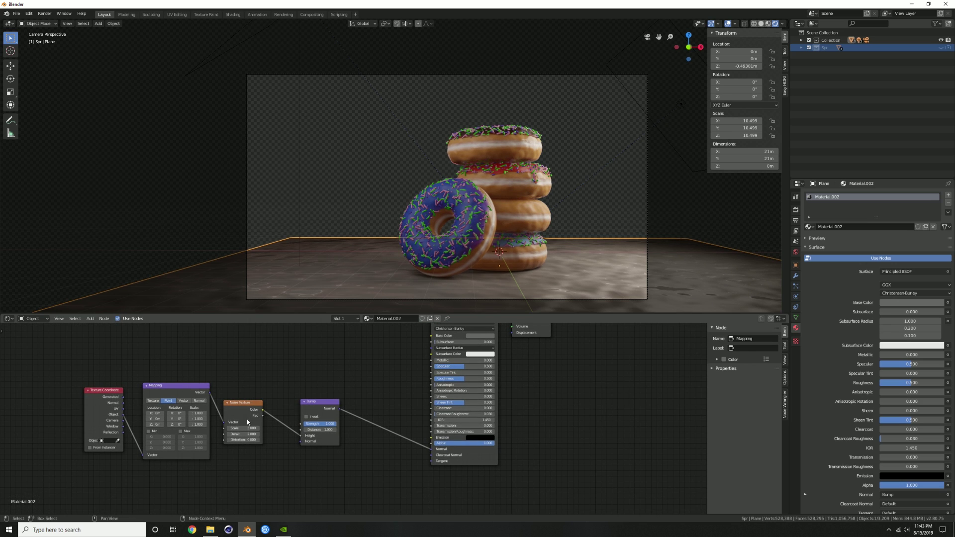
mouse_move(243, 428)
mouse_down()
mouse_move(314, 423)
mouse_move(248, 434)
mouse_up()
click(243, 427)
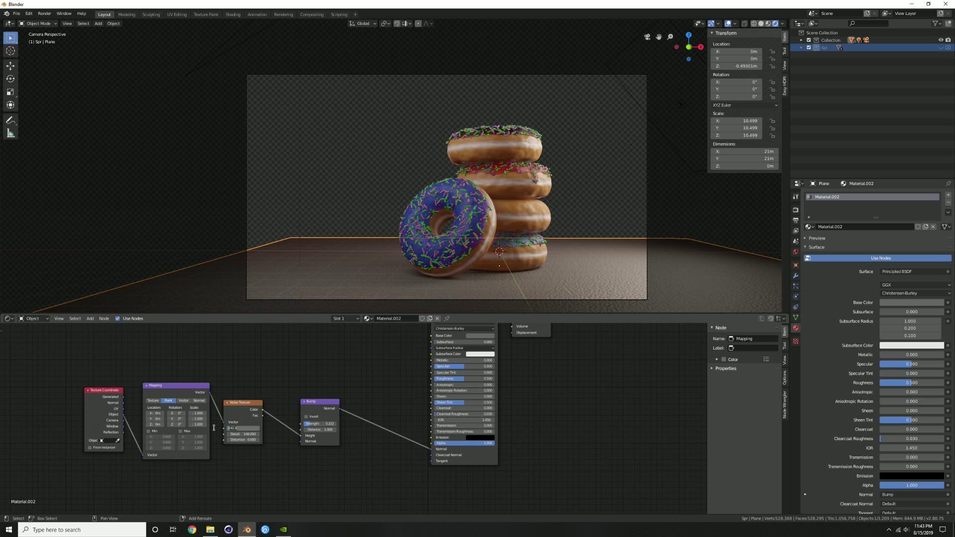
key(Return)
drag(245, 428, 251, 439)
drag(319, 424, 321, 424)
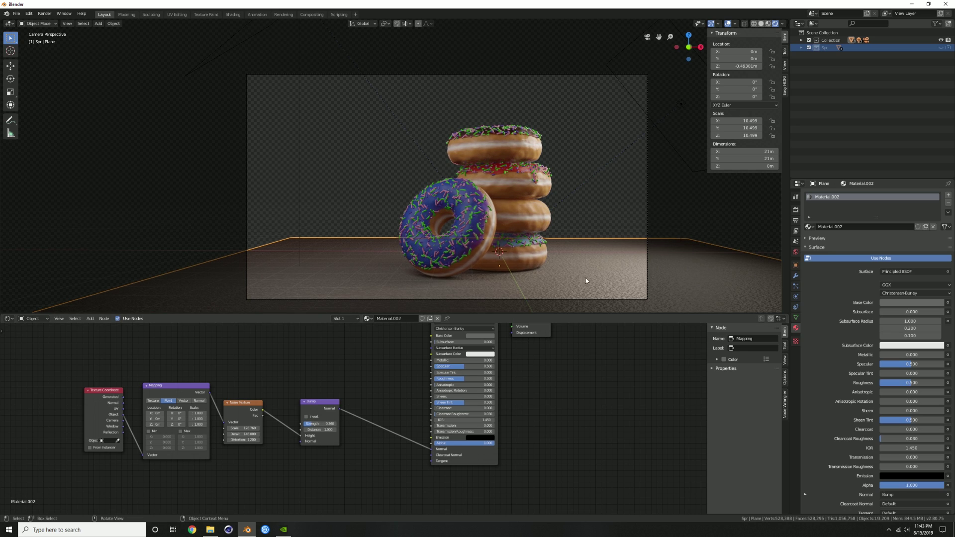
Duplicate the Noise Texture and Bump nodes above the originals and connect the copied noise Color to the copied bump's Height.
click(243, 404)
key(shift+d)
click(248, 343)
click(313, 402)
key(shift+d)
click(303, 341)
drag(269, 349, 291, 376)
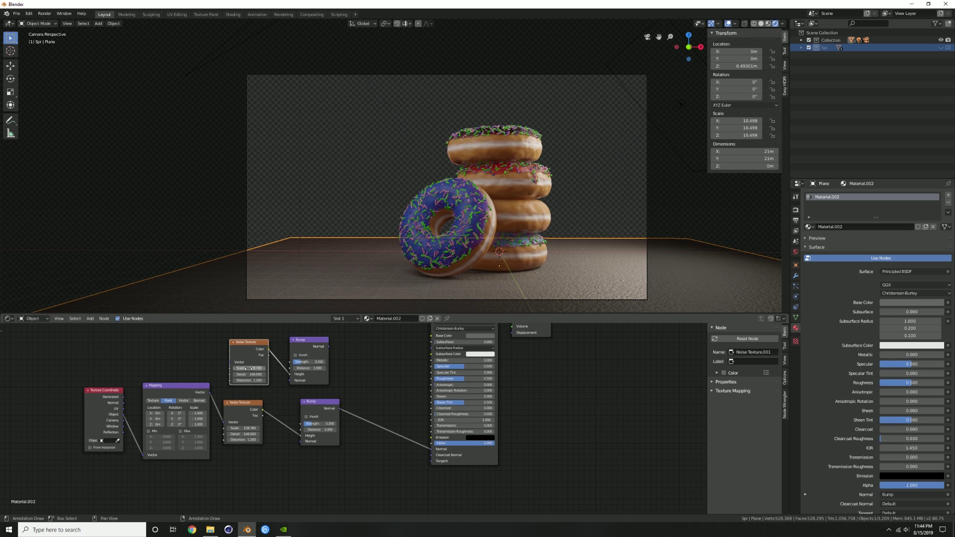
Reset the duplicated Noise Texture's scale, detail and distortion to their default values.
right_click(251, 369)
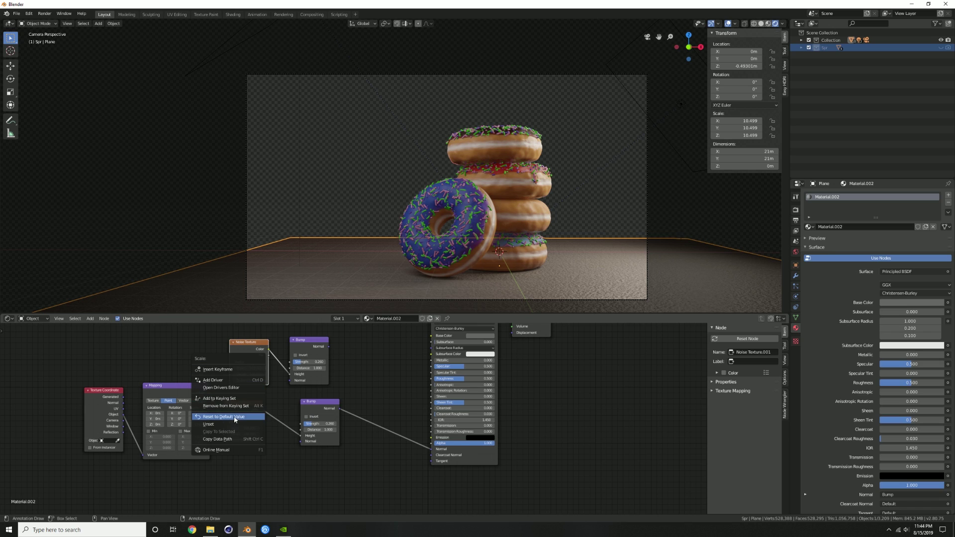
click(221, 416)
right_click(251, 375)
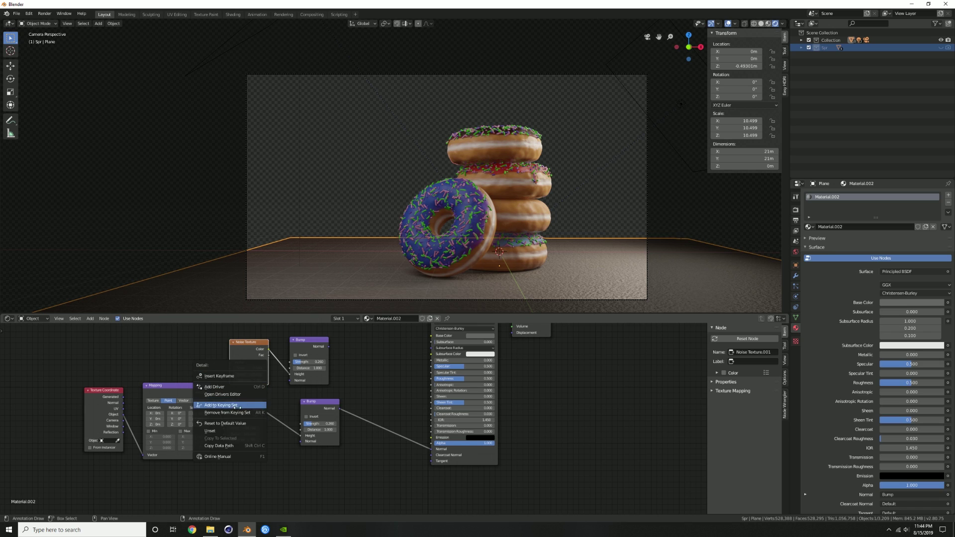
click(235, 423)
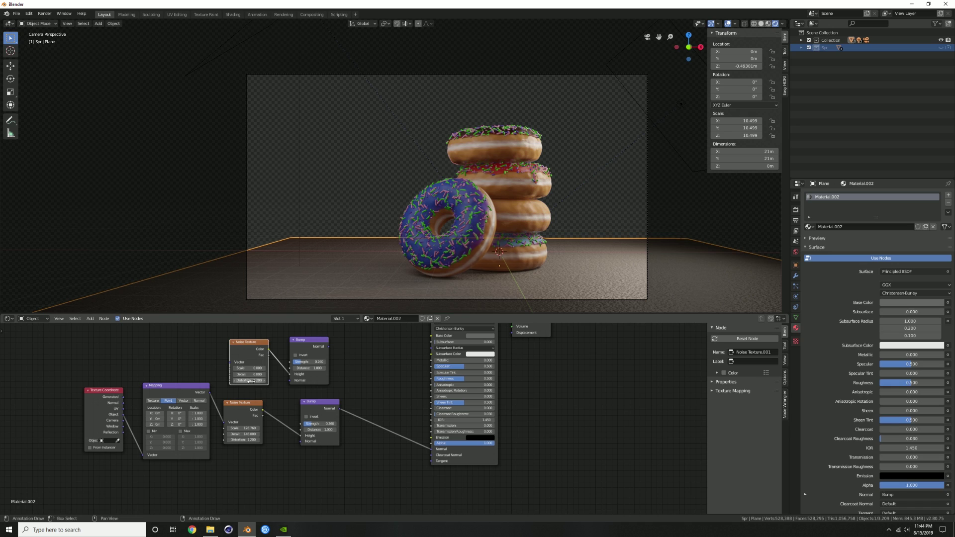
right_click(249, 381)
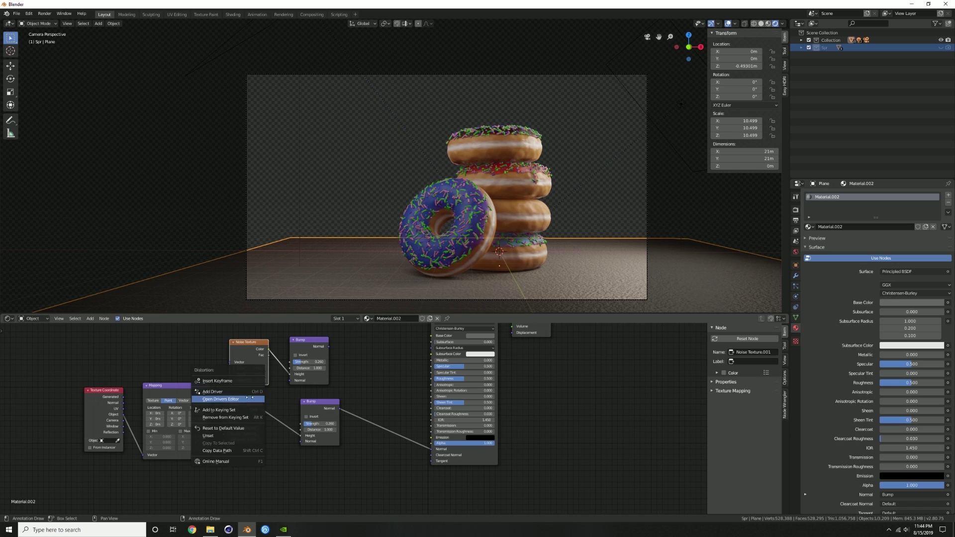
click(226, 428)
Shift the original Bump node towards the shader and connect the duplicated bump's Normal output to its Normal input.
drag(321, 404, 365, 404)
drag(328, 346, 344, 440)
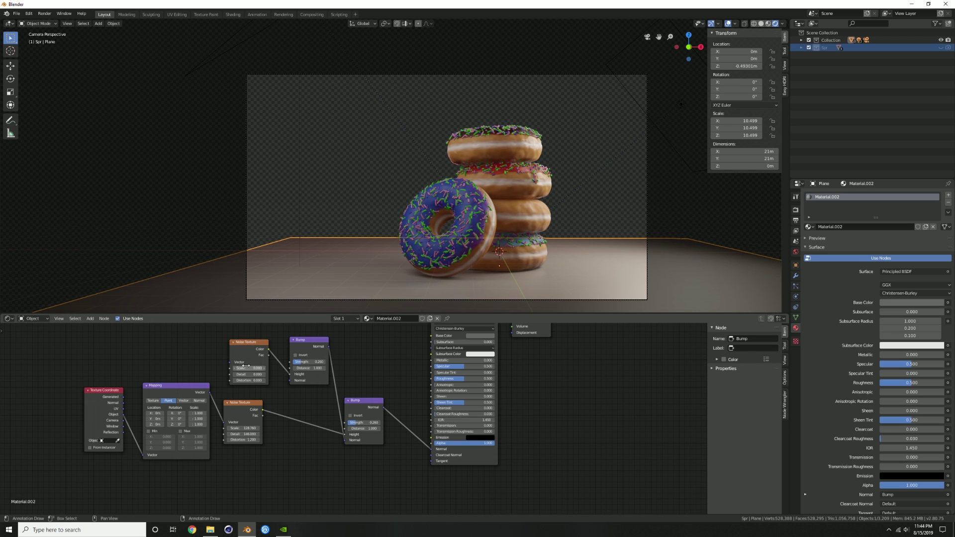
Increase the duplicated bump's strength, raise its noise's scale and detail, and feed that noise with Generated coordinates.
drag(309, 361, 328, 362)
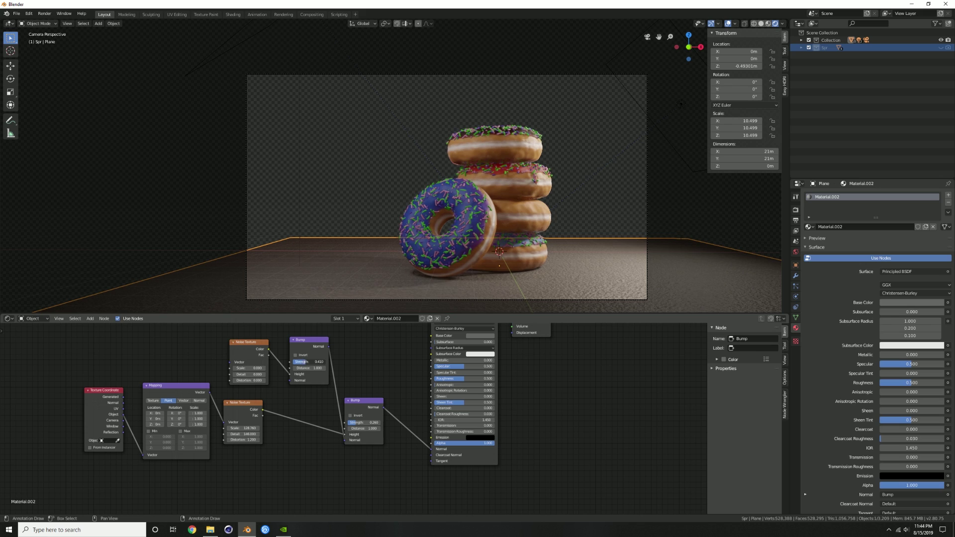
drag(259, 368, 220, 380)
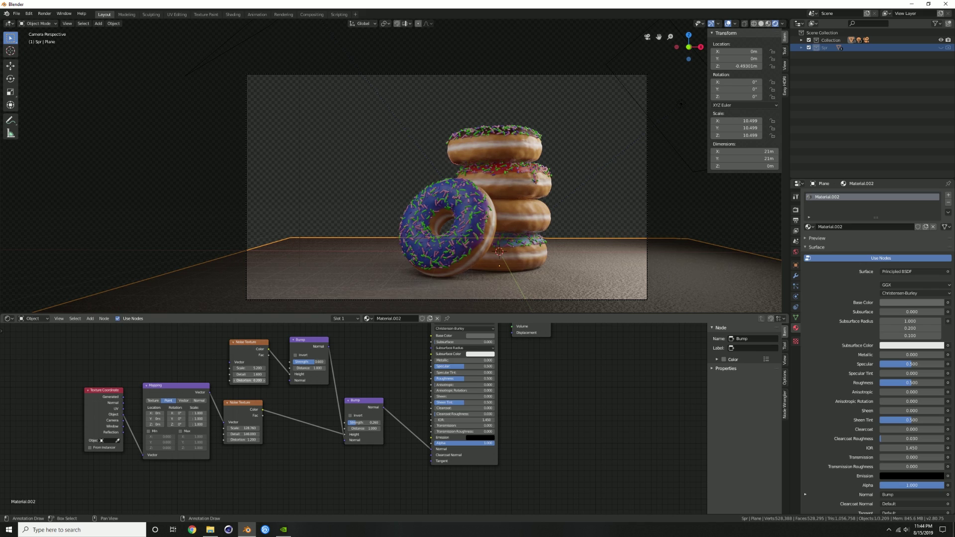
drag(123, 396, 230, 362)
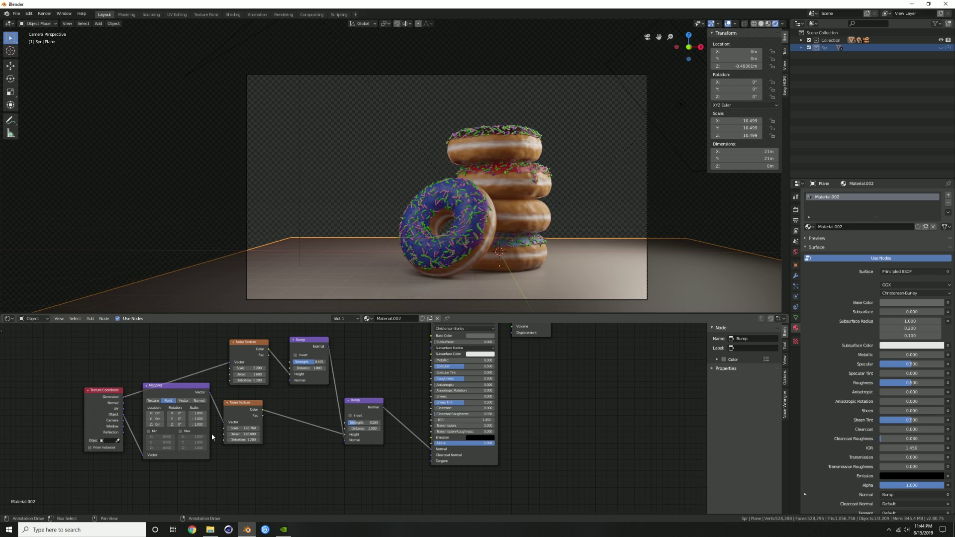
Toggle Invert on the Bump node nearest the shader and set the ground material's roughness to about 0.582.
click(351, 417)
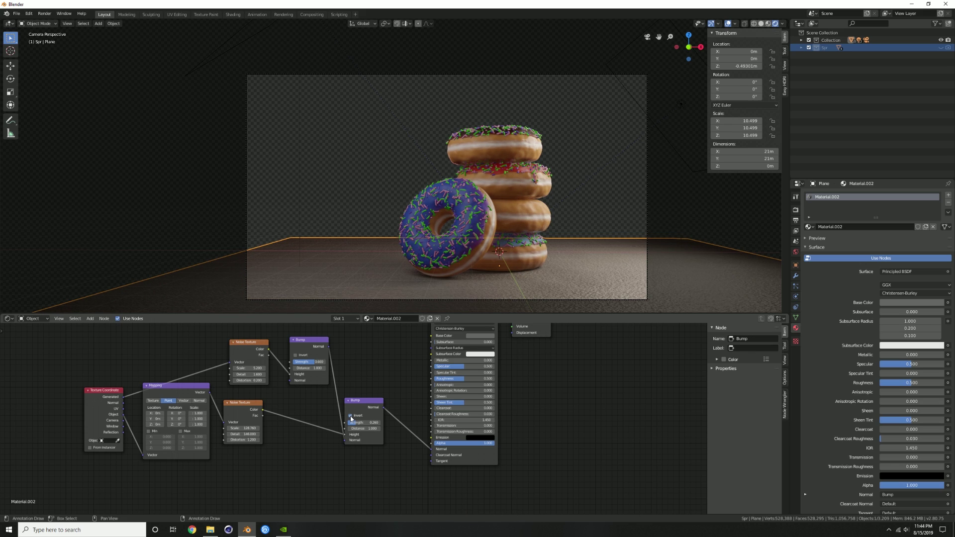
mouse_move(464, 378)
mouse_down()
mouse_move(450, 378)
mouse_move(468, 379)
mouse_up()
middle_drag(503, 374, 504, 398)
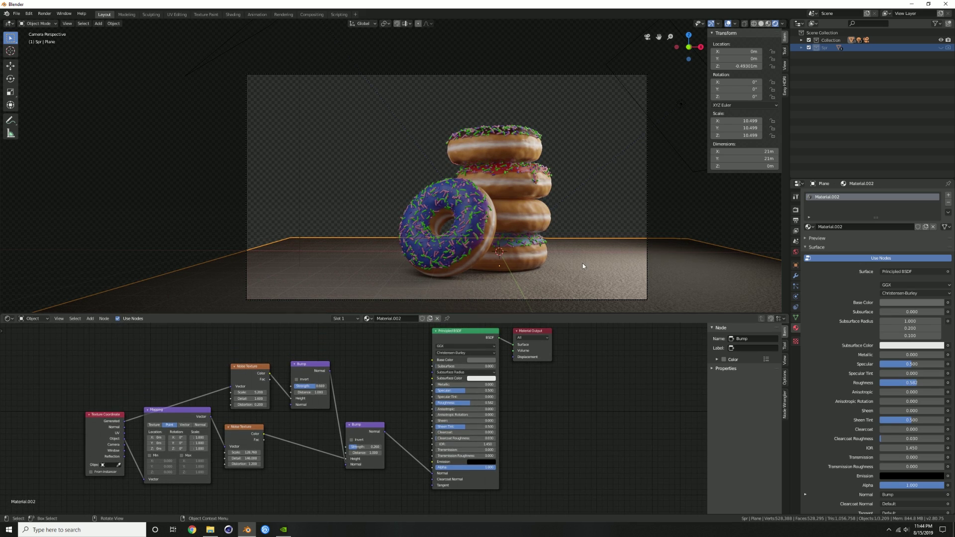
key(r)
text(x)
text(90)
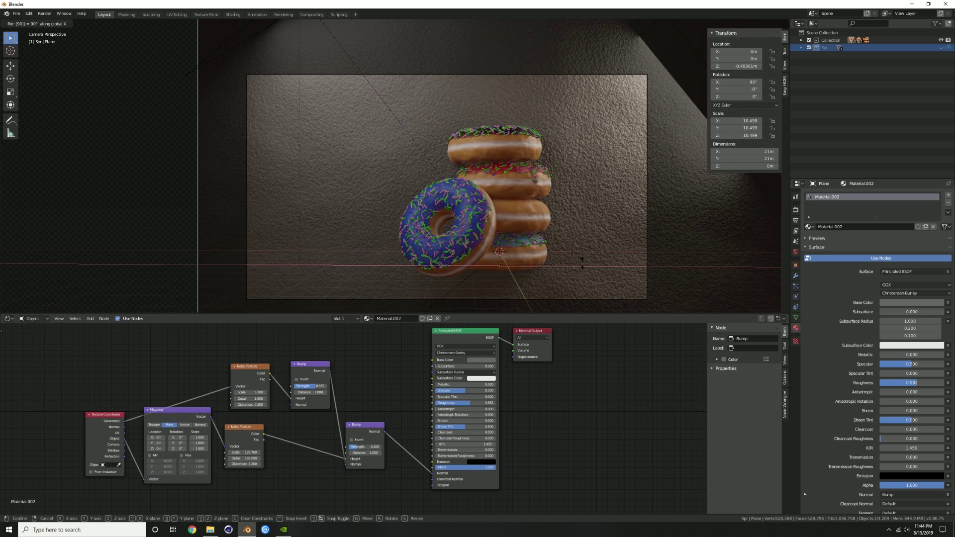
key(Return)
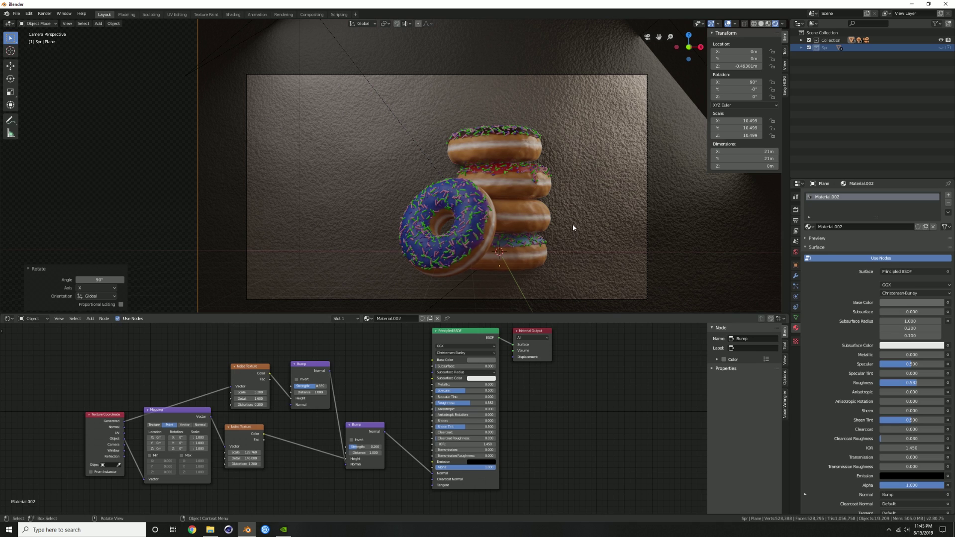
middle_drag(571, 227, 519, 232)
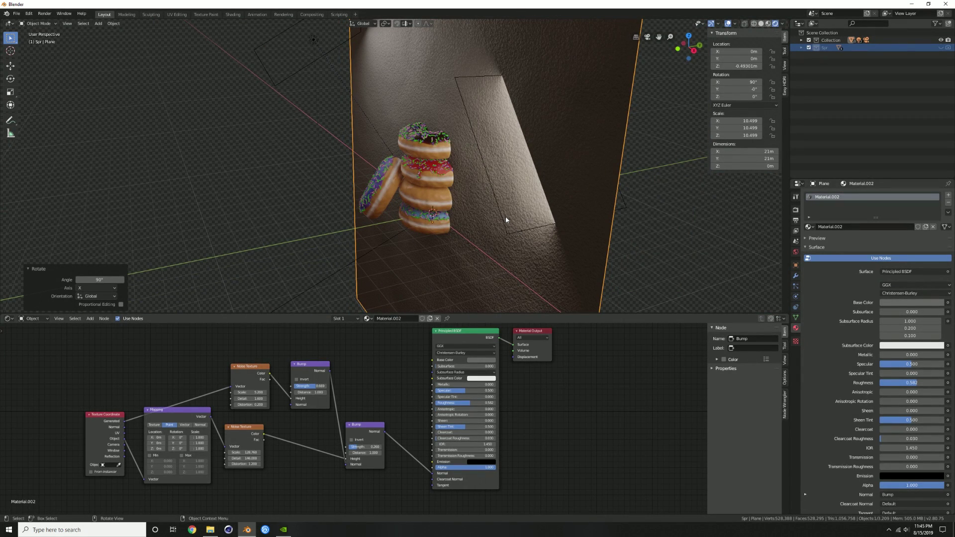
key(ctrl+z)
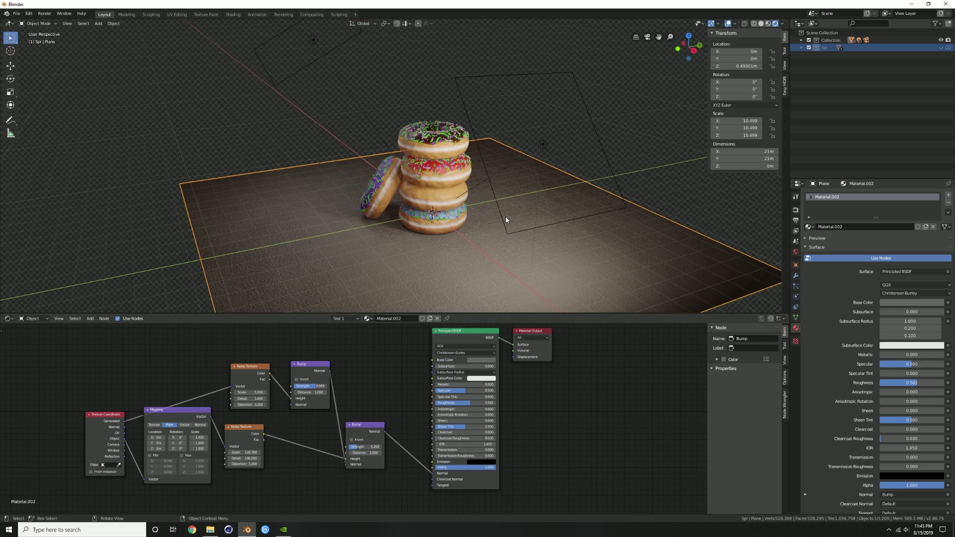
Duplicate the ground plane in place and rotate the copy 90° about the X axis.
key(shift+d)
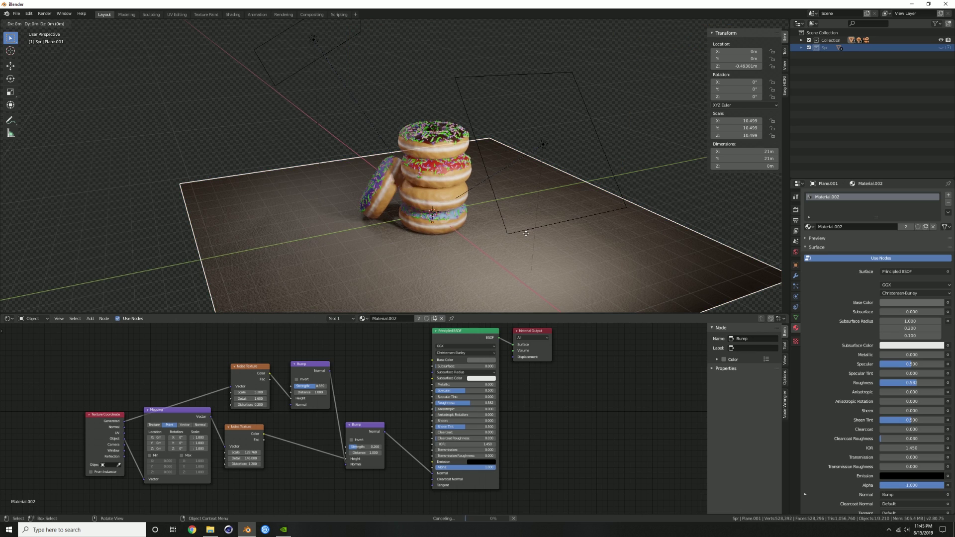
right_click(526, 237)
text(r)
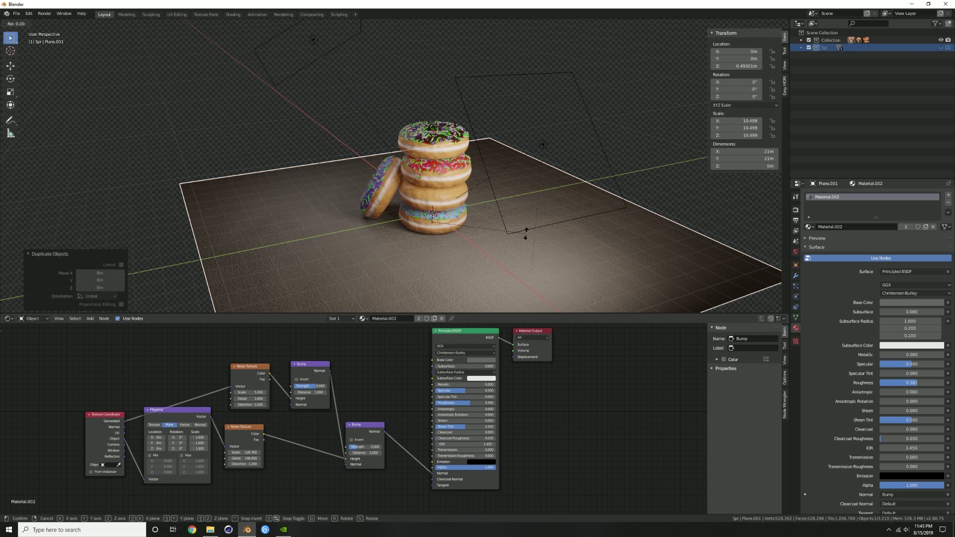
text(z90)
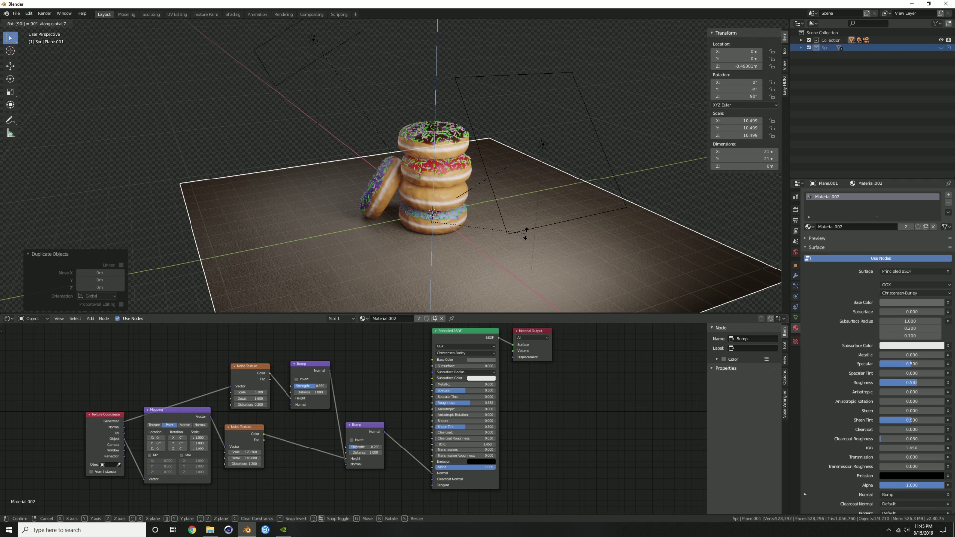
text(x)
key(Return)
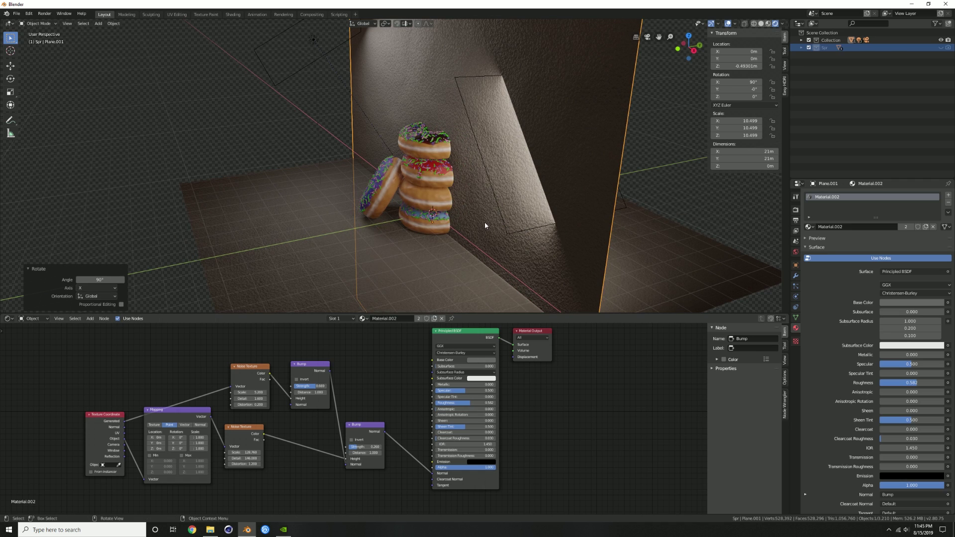
Move the upright plane about 9.9 m along Y so it stands as a wall behind the donuts.
key(g)
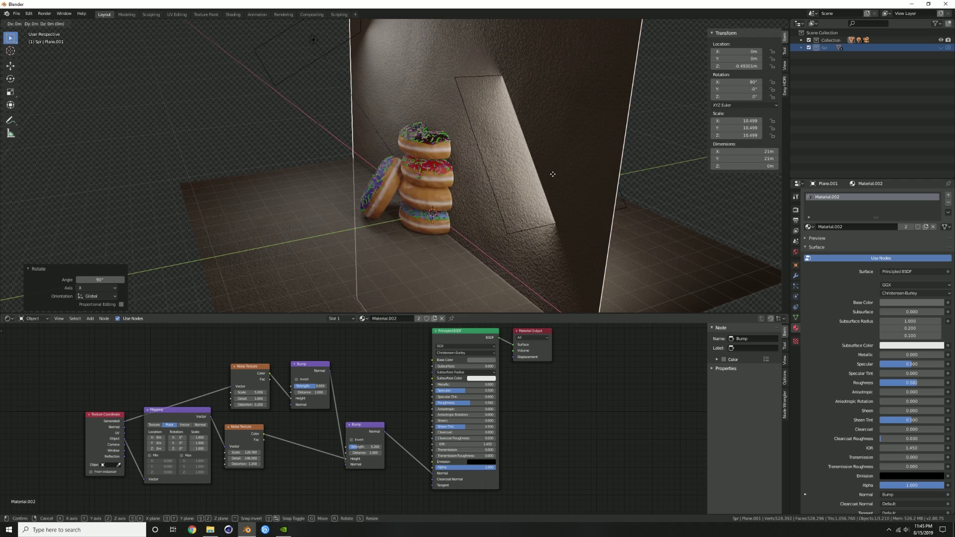
key(y)
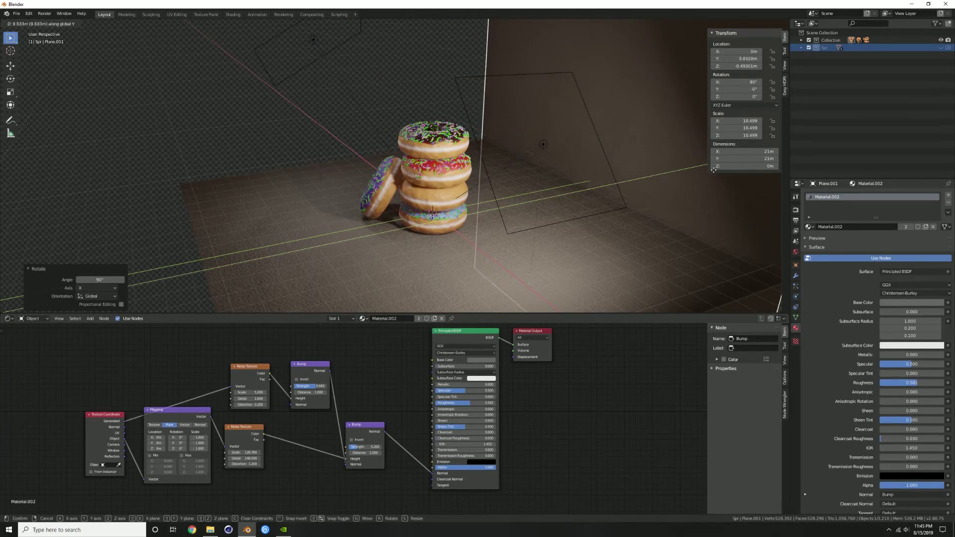
click(717, 168)
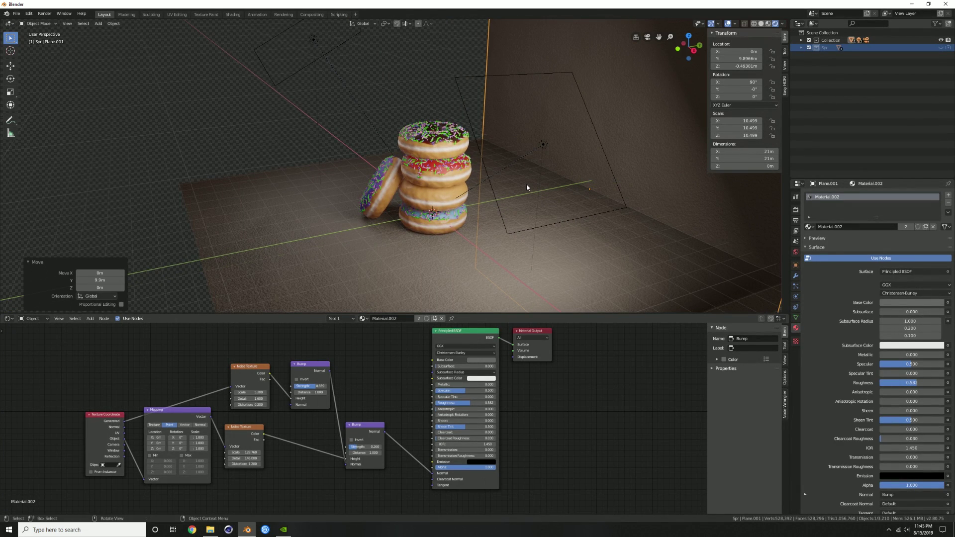
In camera view, enlarge the wall by about 1.142 and shift it about -1.77 m in X to fill the frame's background.
key(KP_0)
key(s)
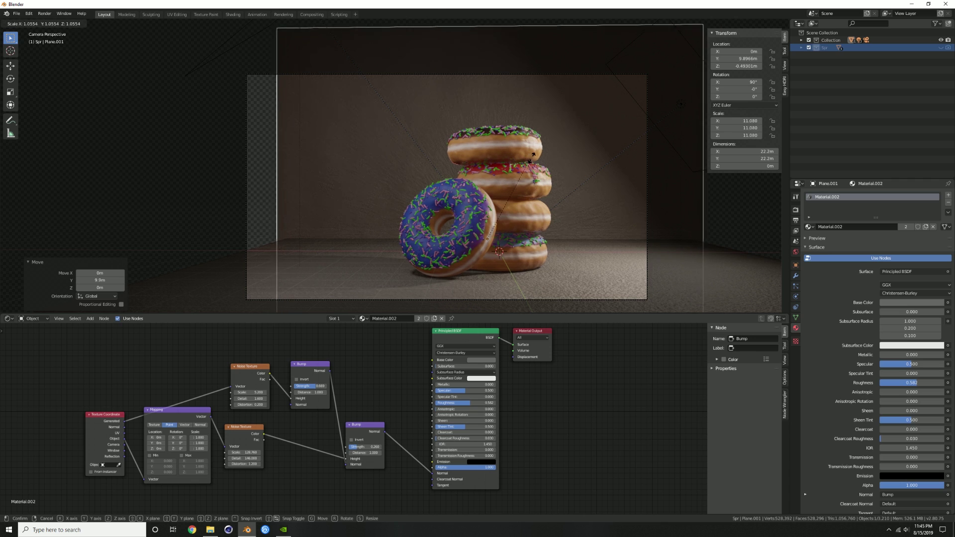
click(540, 154)
key(g)
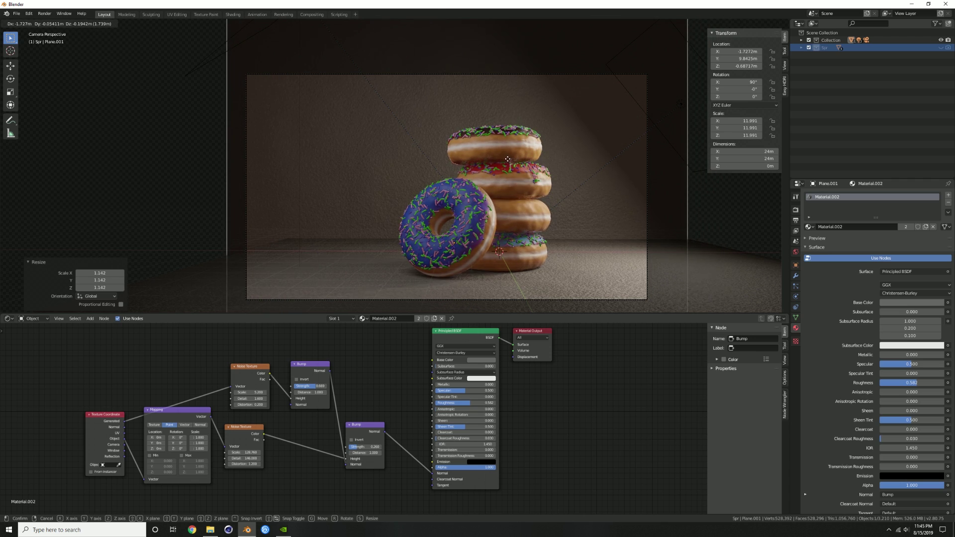
click(452, 68)
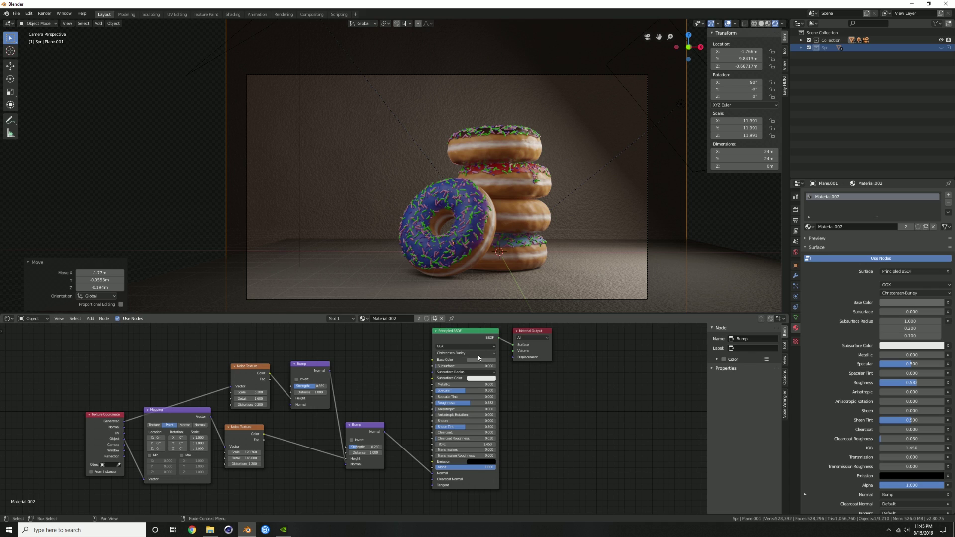
Make the wall's material single-user, with a bright cyan base colour and a much lower scale on the Noise Texture fed by Mapping.
click(905, 227)
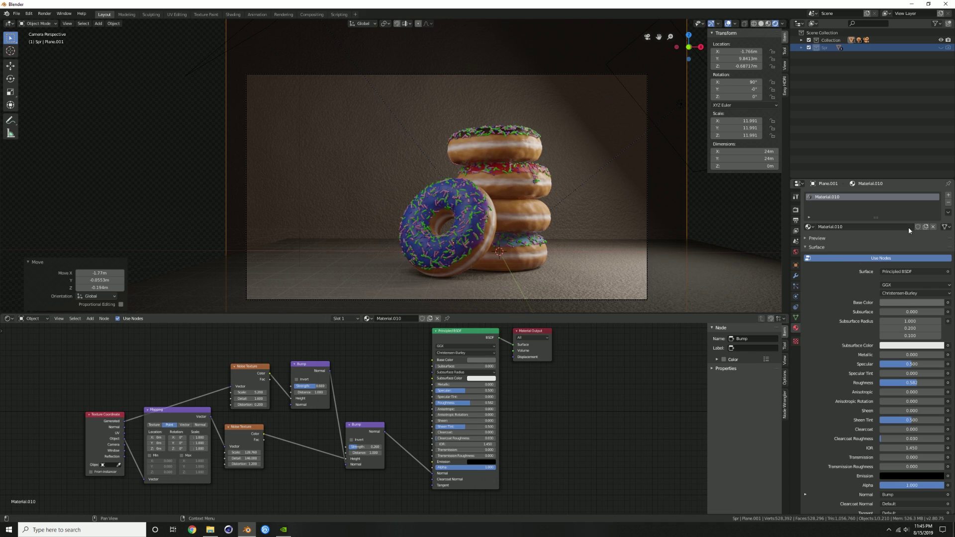
click(475, 356)
click(489, 291)
click(492, 292)
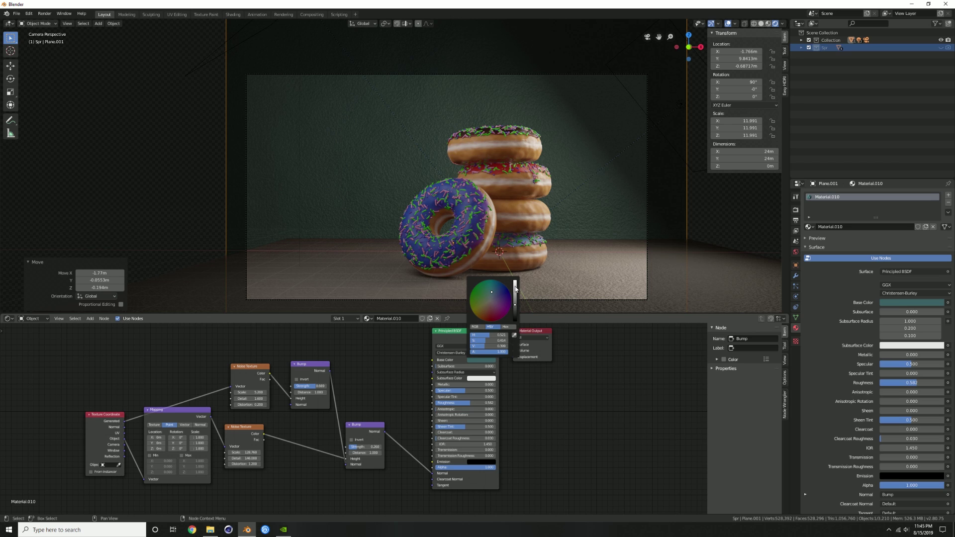
drag(515, 288, 515, 281)
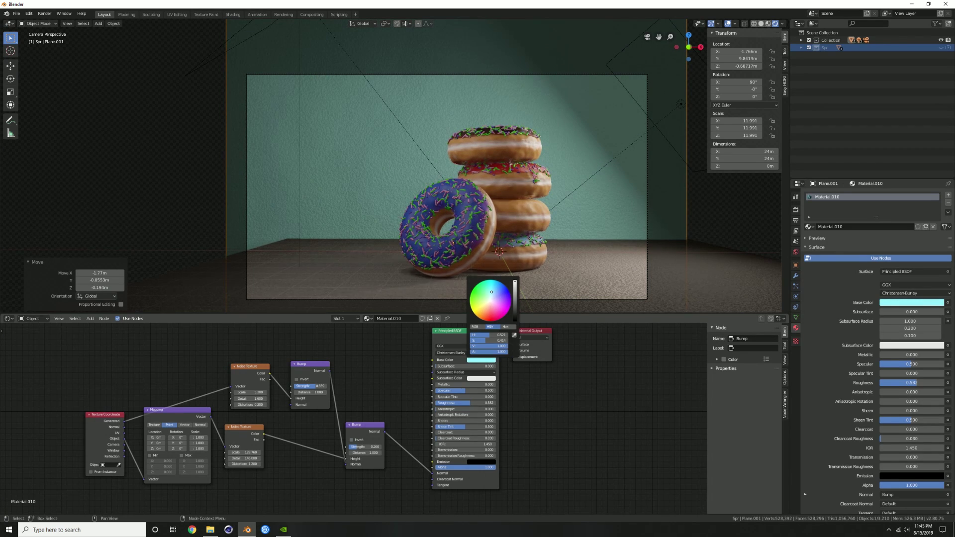
click(492, 286)
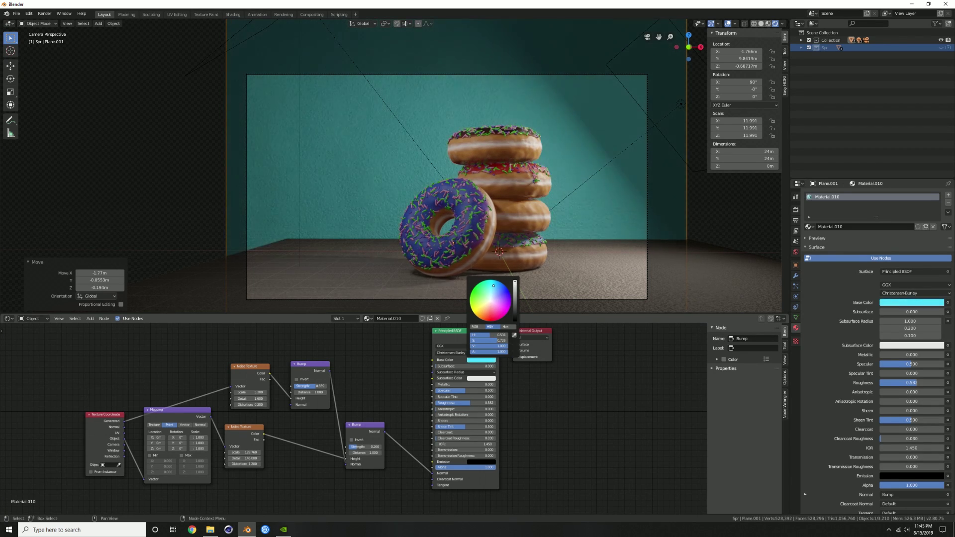
click(492, 288)
drag(245, 452, 230, 453)
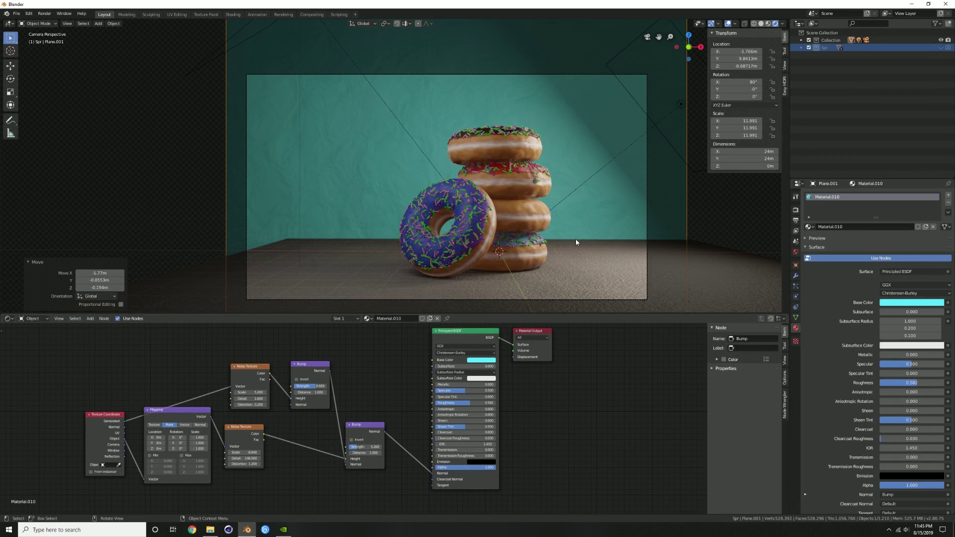
Move the camera about -0.92 m in X and -0.11 m in Z to reframe the donuts.
click(646, 262)
key(g)
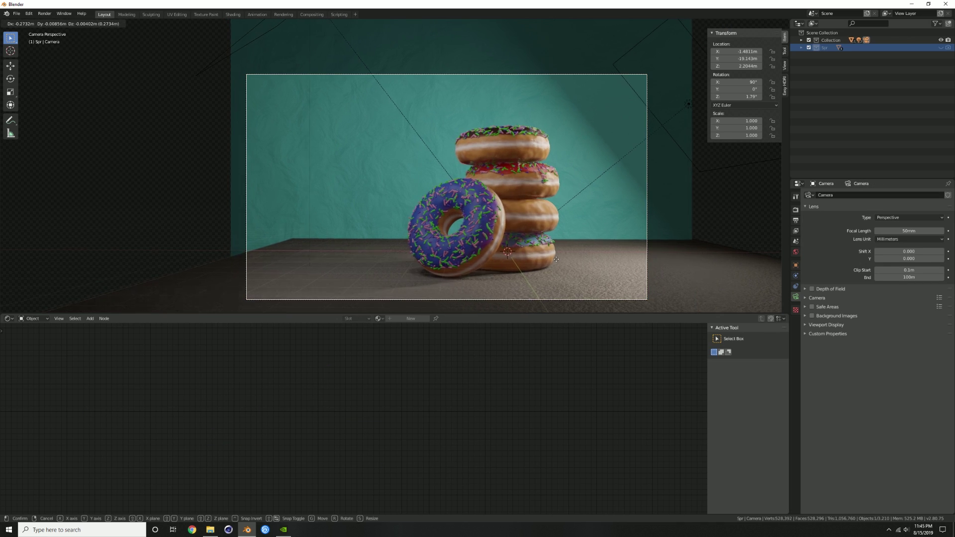
click(515, 277)
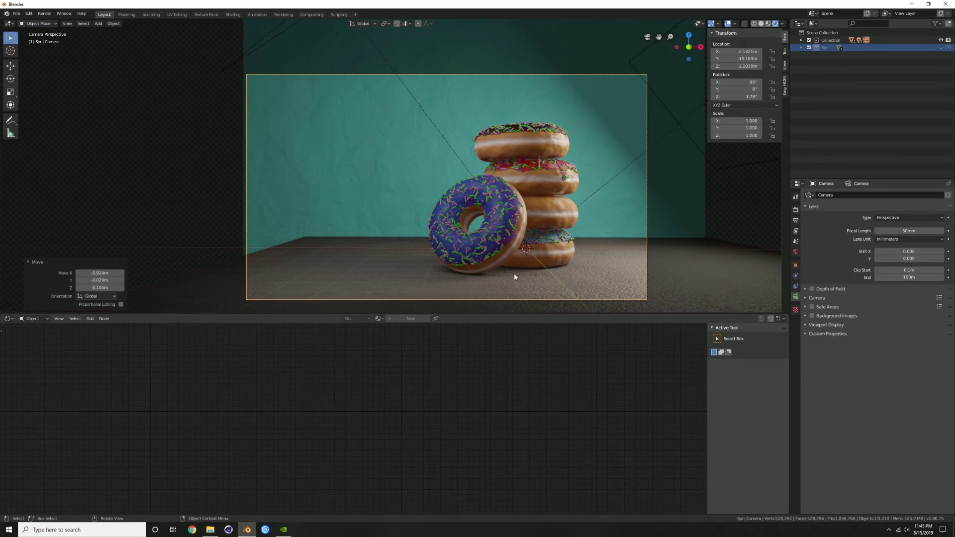
Shift the floor plane to about -2.2 m in X and enlarge it to a scale of about 12.8, leaving everything deselected.
click(535, 295)
key(g)
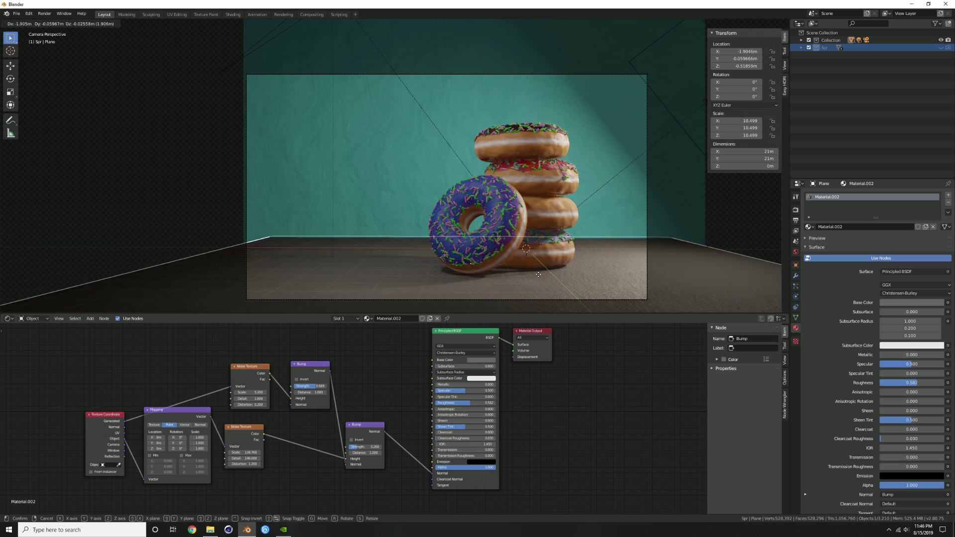
click(529, 273)
key(s)
click(577, 276)
key(a)
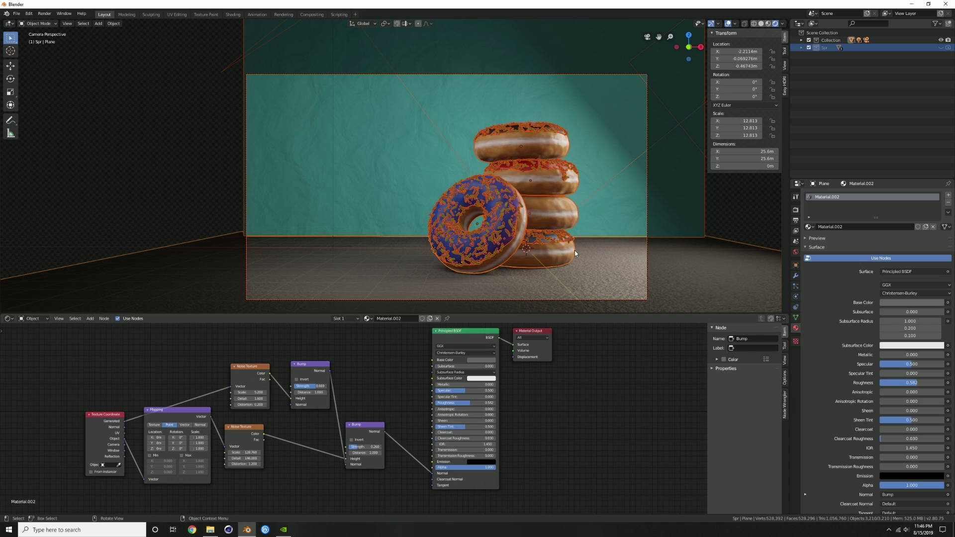
key(alt+a)
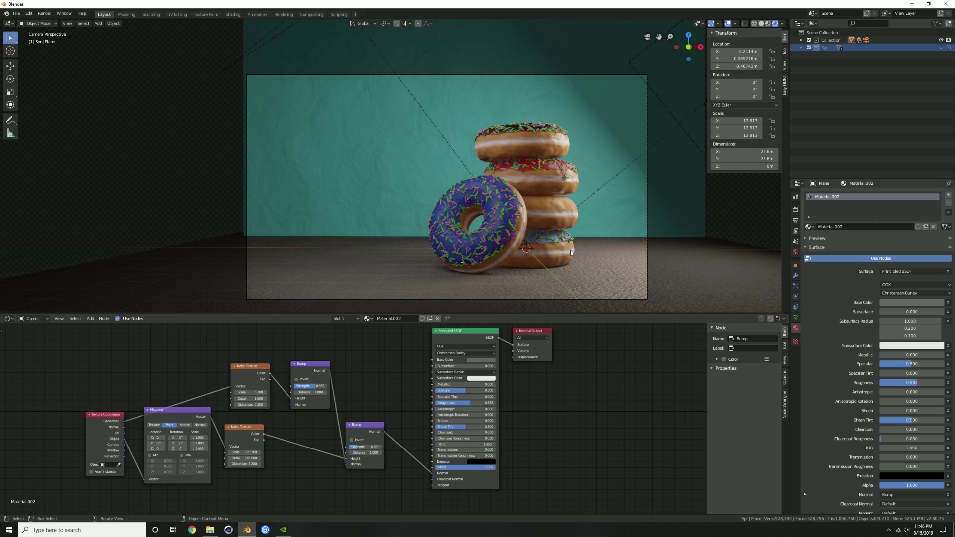
Add a particle system to the floor plane, set it to Hair and enable Advanced options.
click(604, 279)
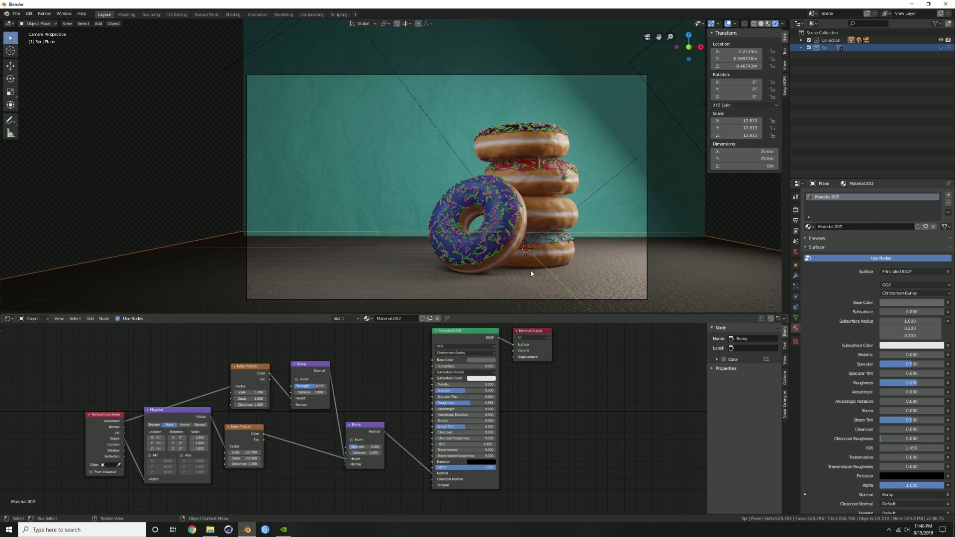
click(796, 287)
click(948, 195)
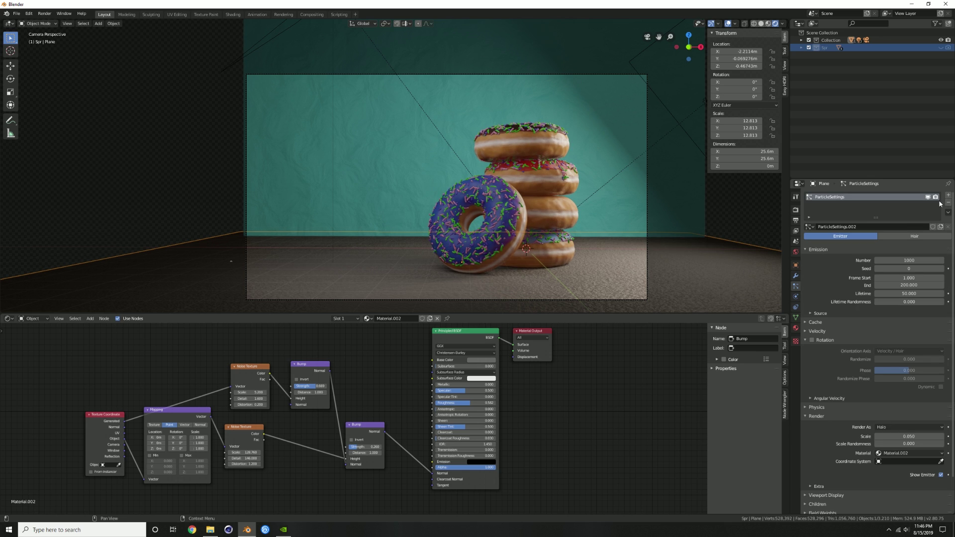
click(899, 237)
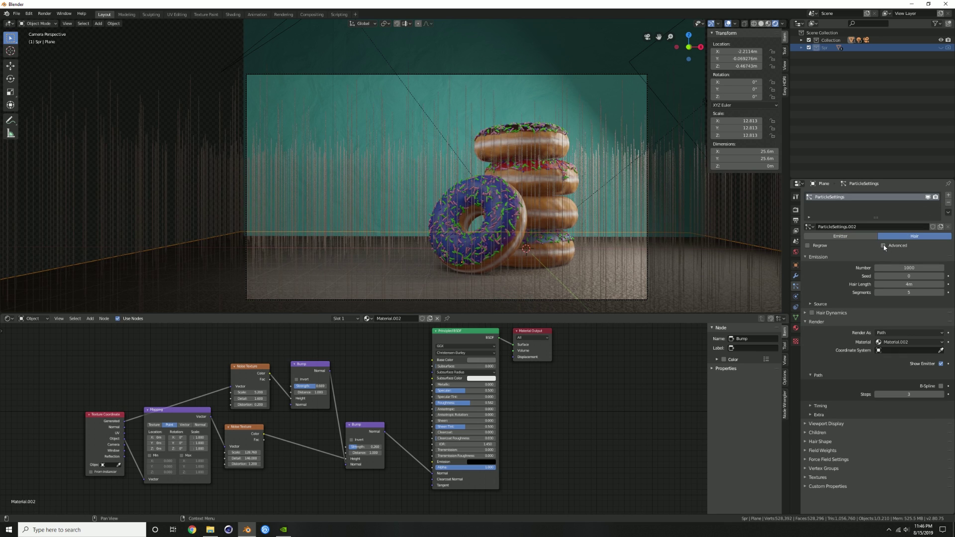
click(883, 245)
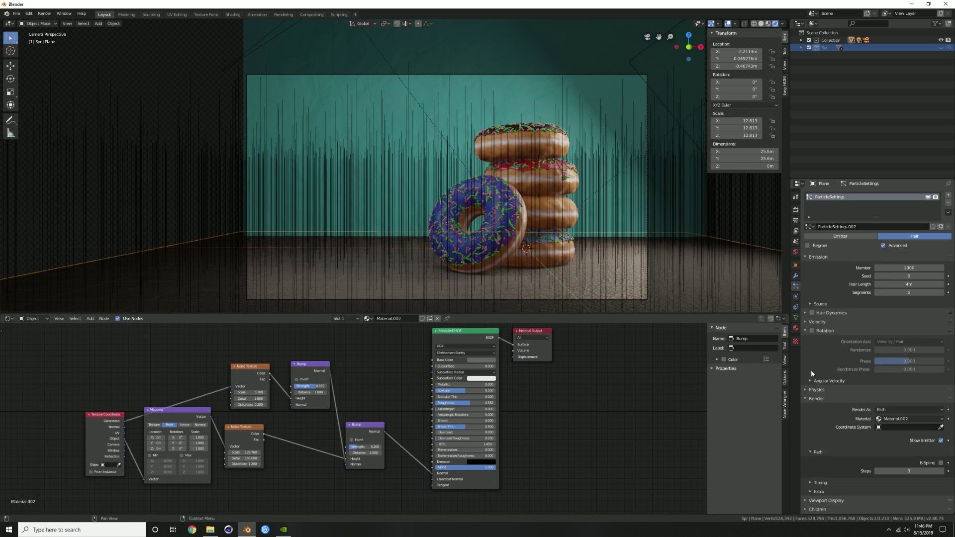
Render the floor's particles as the Spr collection and set their scale to about 0.330.
click(912, 410)
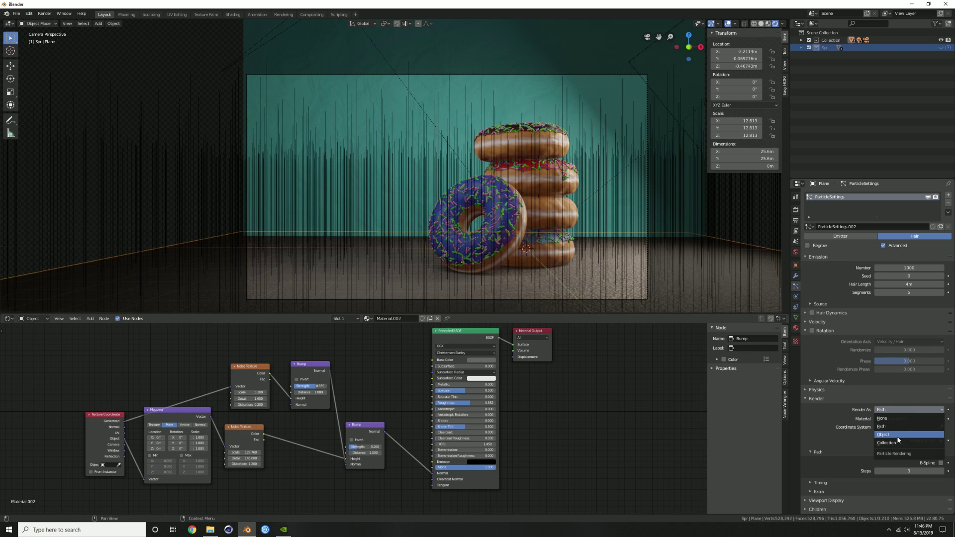
click(894, 443)
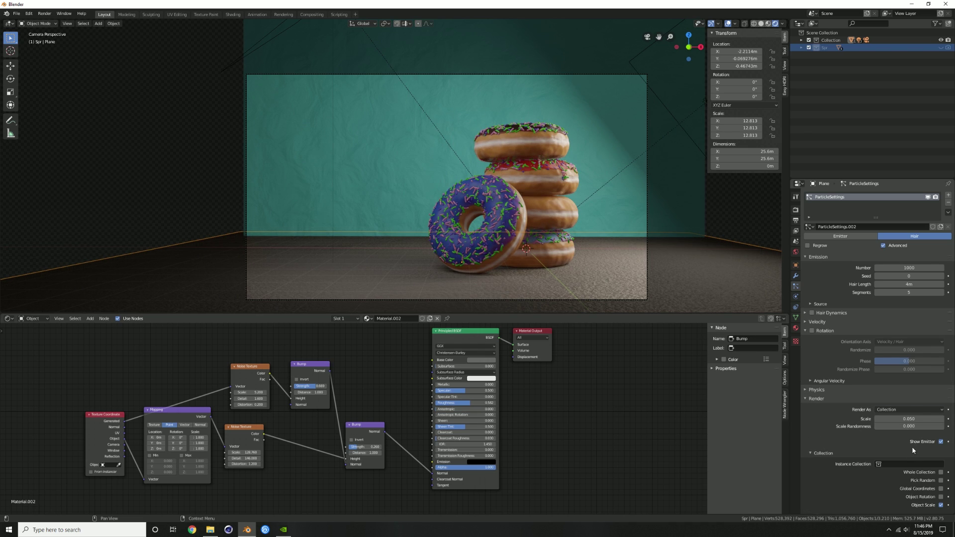
click(907, 464)
click(879, 397)
drag(898, 419, 948, 419)
Enable particle rotation with the Normal orientation axis and set Randomize Phase to 2.000.
click(810, 330)
click(882, 342)
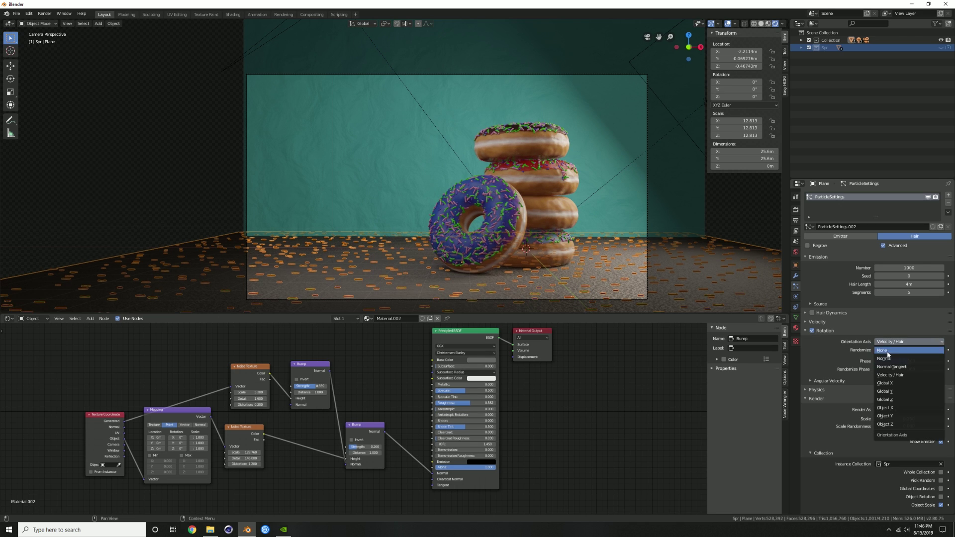
click(890, 363)
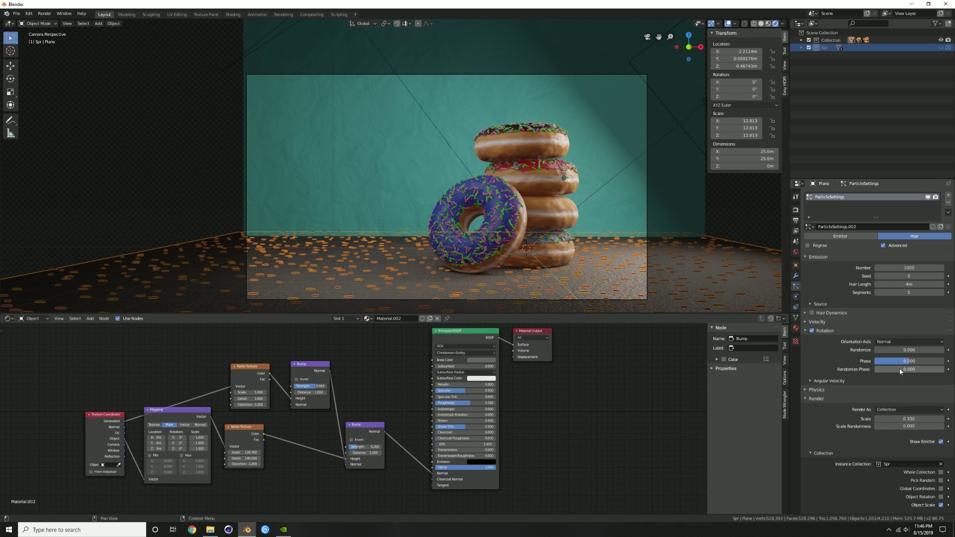
drag(908, 369, 907, 350)
Reduce the floor particle number to 208, keep the particle scale at about 0.330, and deselect everything.
drag(908, 268, 795, 267)
mouse_move(912, 416)
mouse_down()
mouse_move(924, 416)
mouse_move(906, 418)
mouse_up()
drag(903, 268, 913, 268)
key(alt+a)
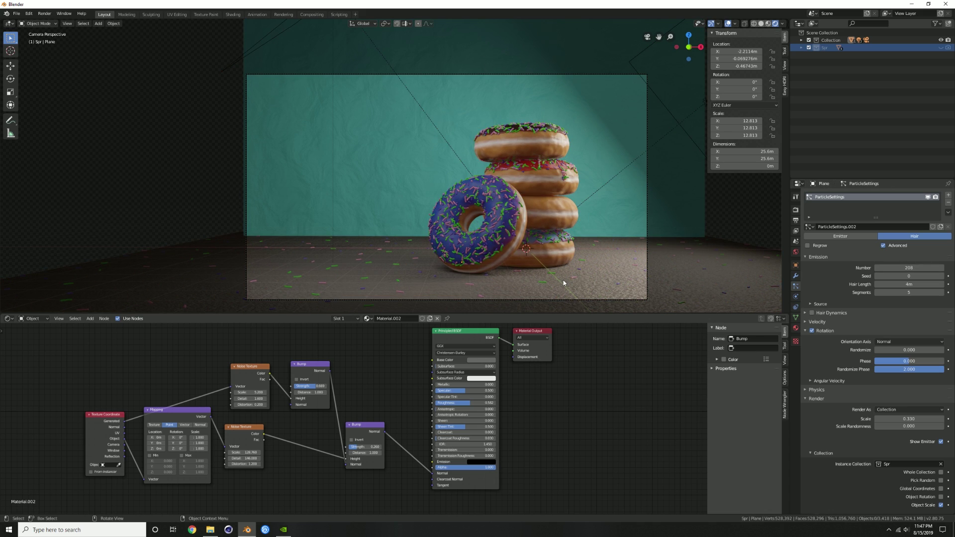
Set the seed of the floor plane's sprinkle particles to 7.
click(941, 276)
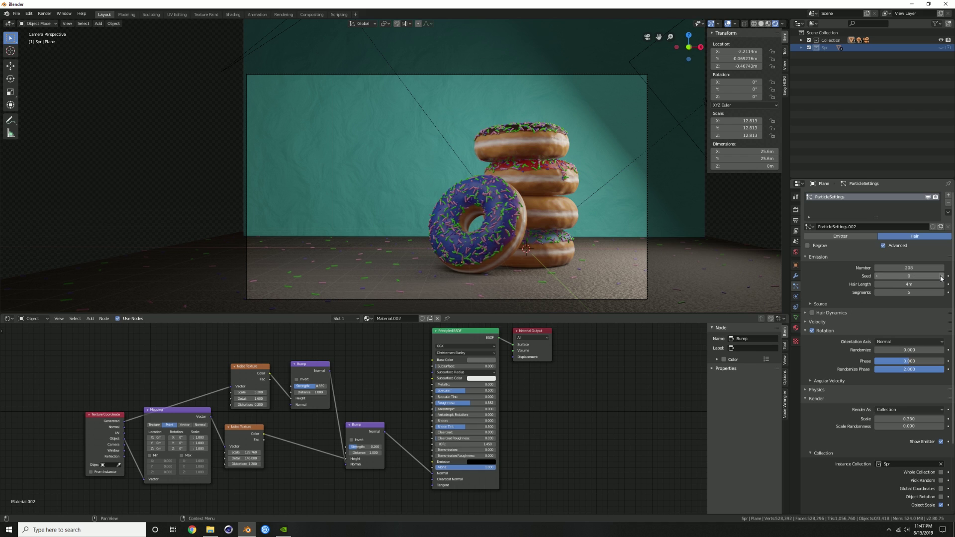
click(940, 276)
click(941, 276)
click(941, 276)
click(941, 276)
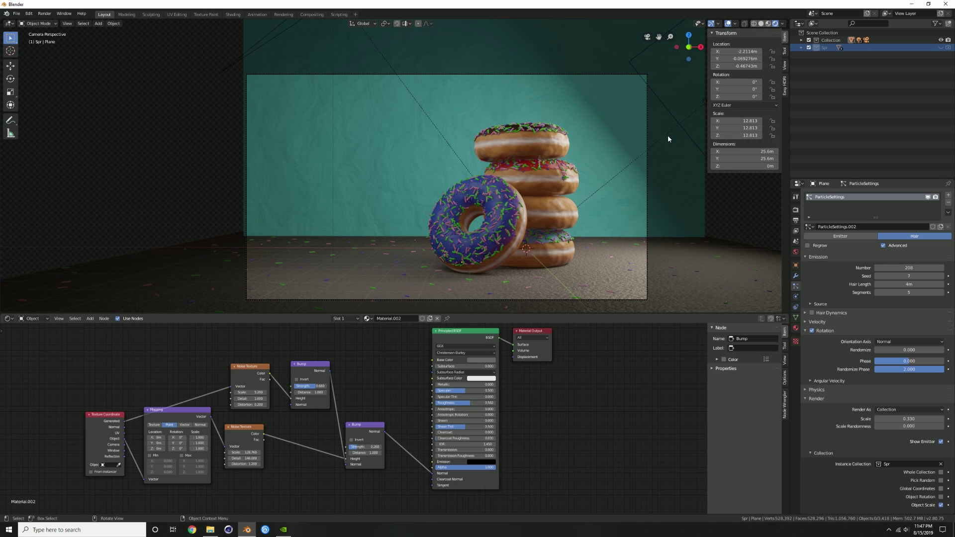
Move the area light beside the stack about 4.31 m toward the camera, scale it to about 4.212, and shift it about 2 m inward.
click(680, 125)
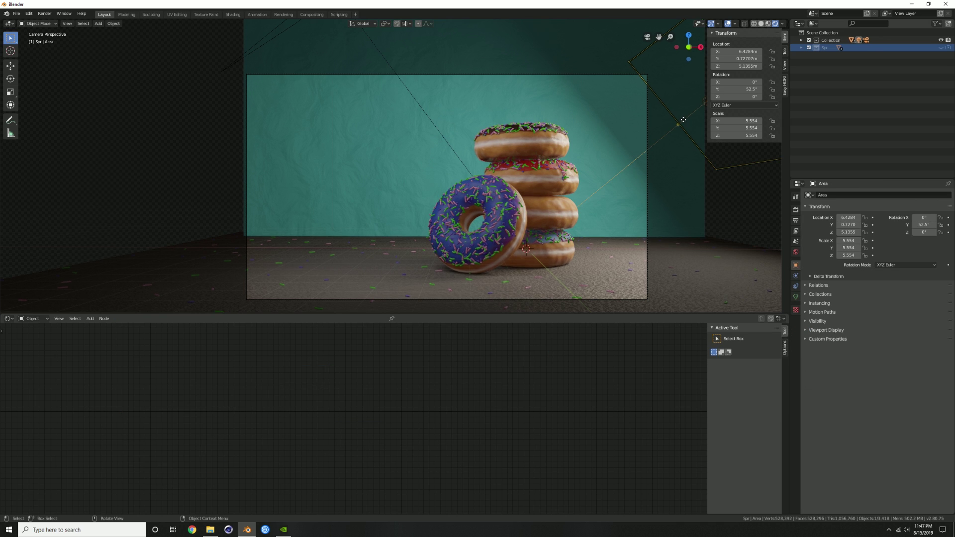
key(g)
key(y)
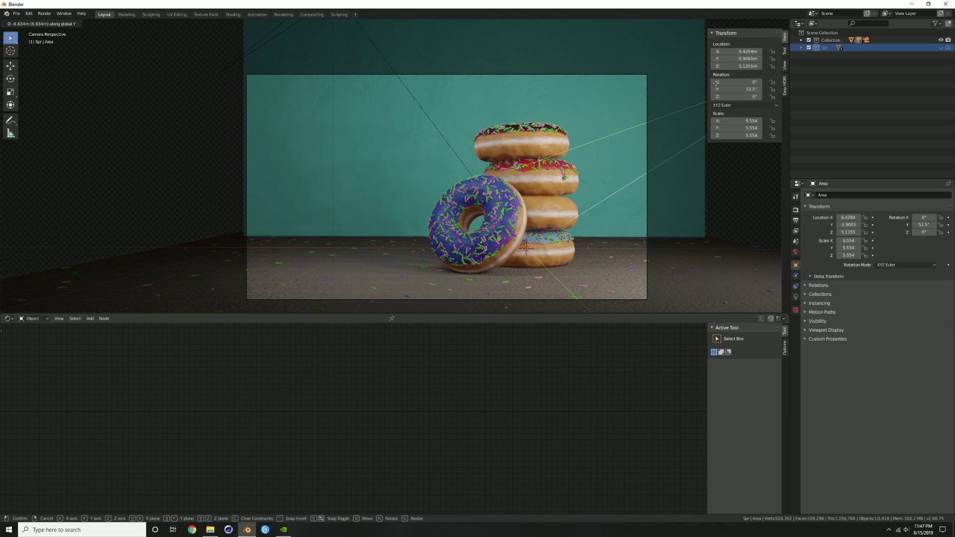
click(694, 99)
key(s)
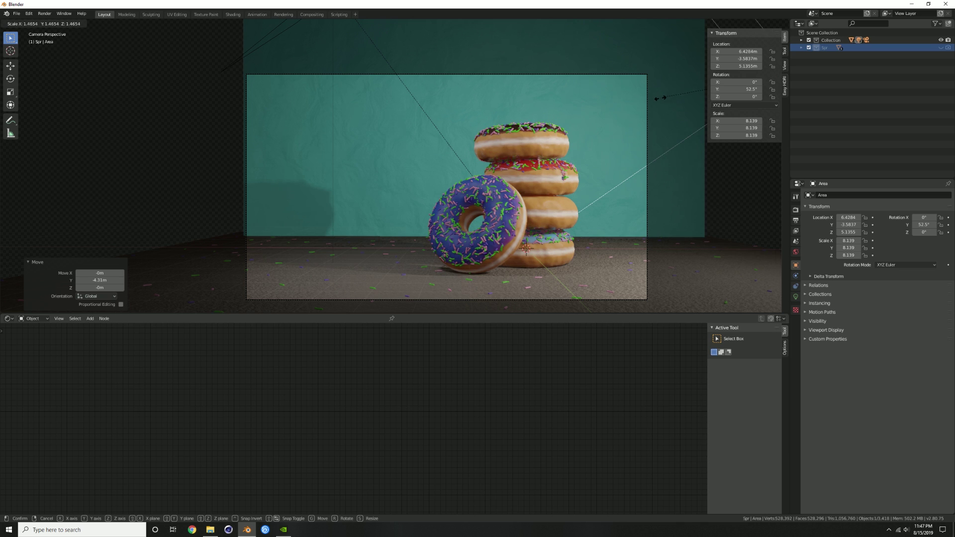
click(682, 92)
key(g)
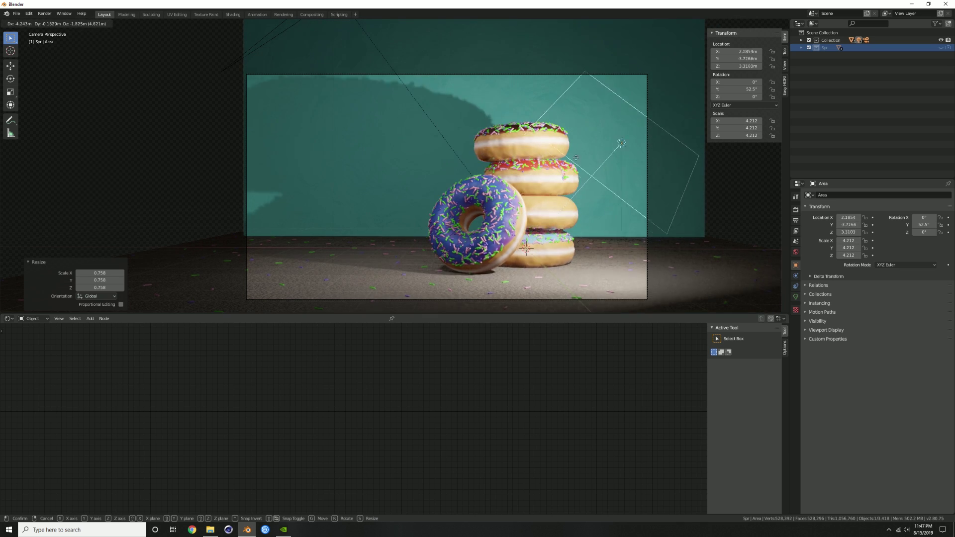
click(646, 97)
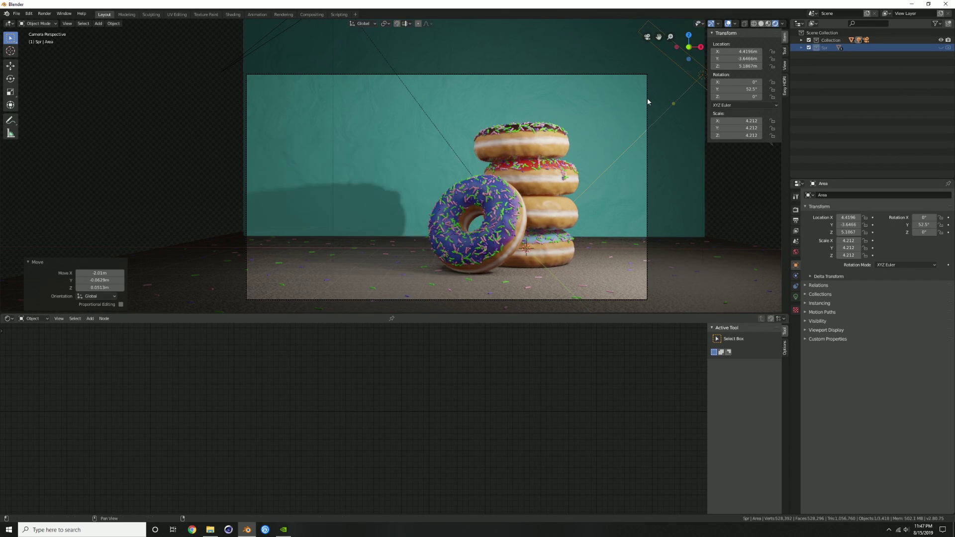
Turn the outliner area into a 3D viewport showing the camera view and widen it.
click(798, 23)
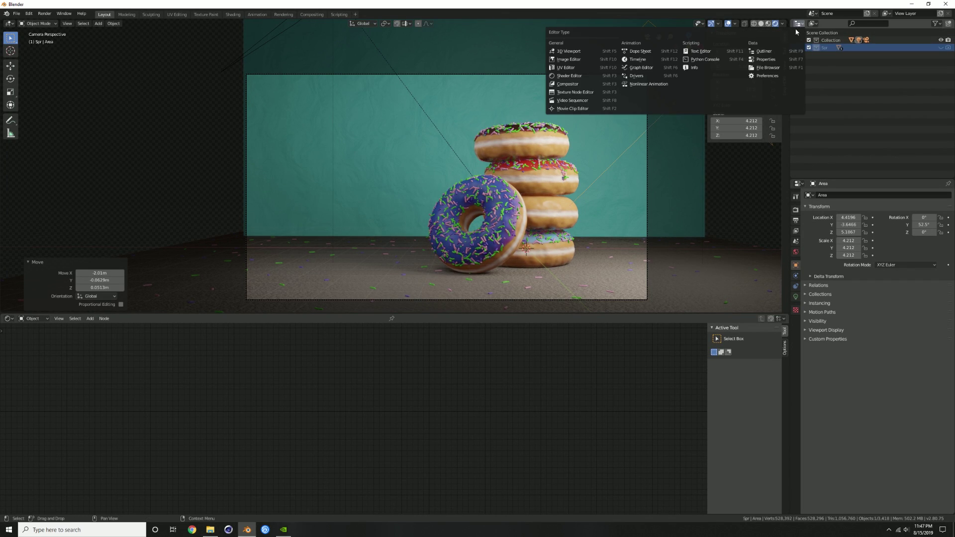
click(577, 51)
key(KP_0)
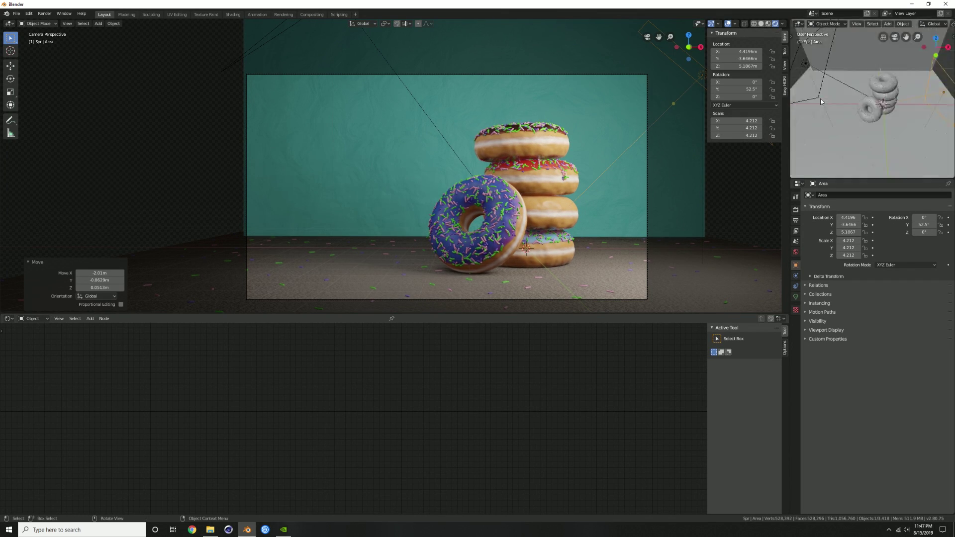
scroll(890, 111, down, 1)
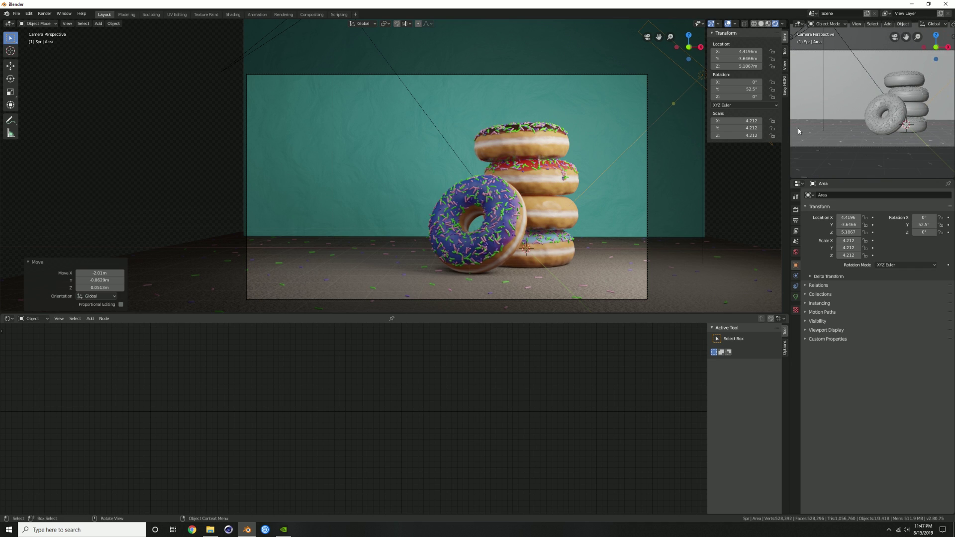
drag(788, 130, 686, 130)
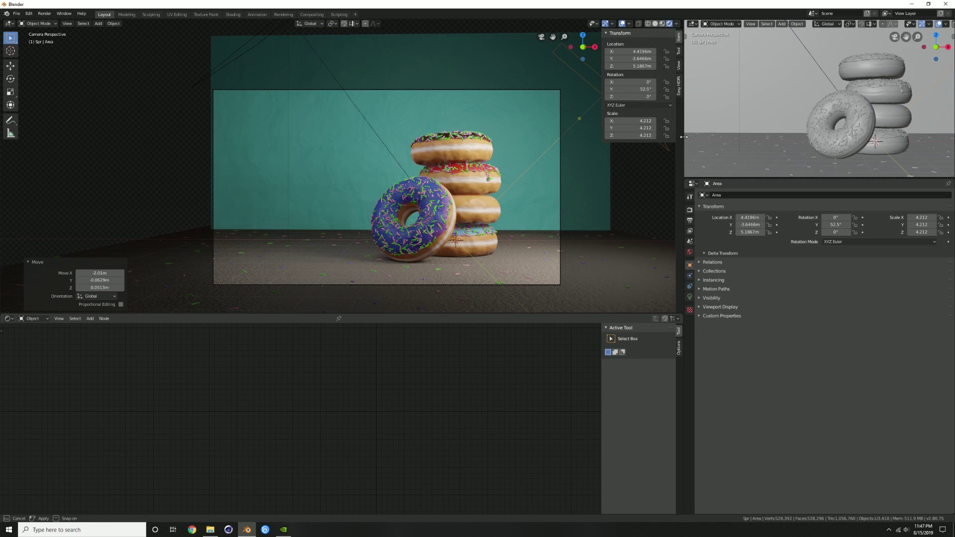
Set the main viewport to solid shading and the small camera viewport to rendered shading.
key(z)
click(550, 171)
key(z)
click(798, 76)
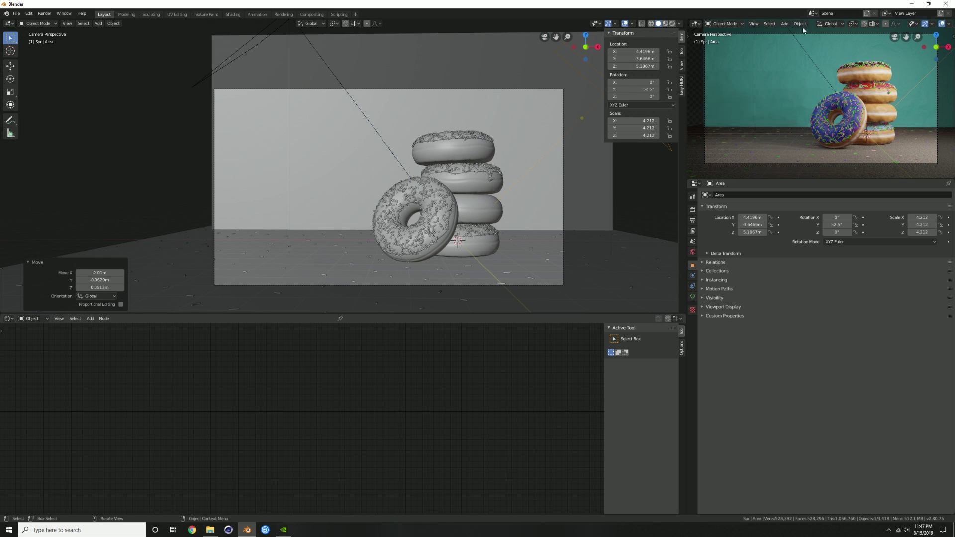
shift+middle_drag(794, 124, 790, 131)
Move the area light by about 0.42 m in X, 3.31 m in Y and -0.79 m in Z, and enlarge its size to about 1.12 m.
middle_drag(542, 145, 436, 165)
scroll(500, 164, down, 2)
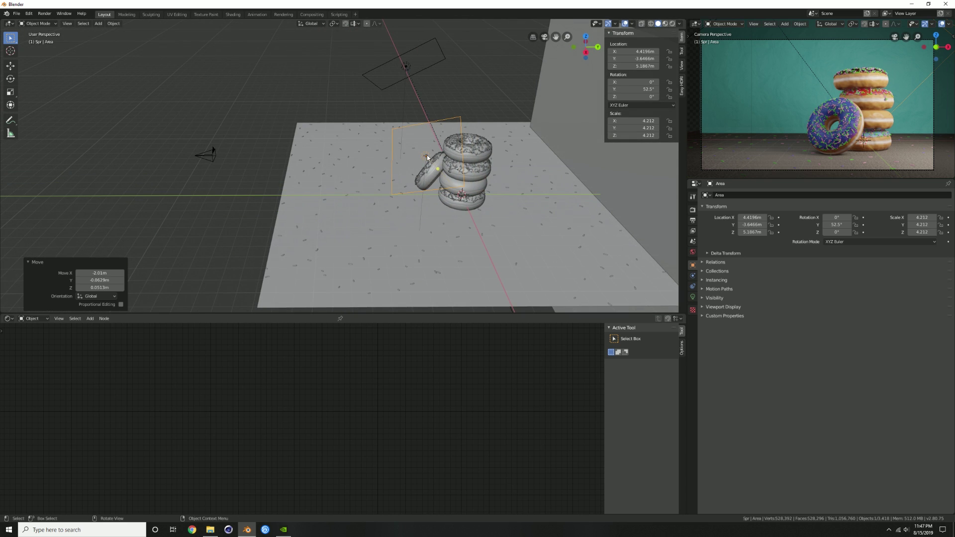
click(427, 157)
click(426, 158)
key(g)
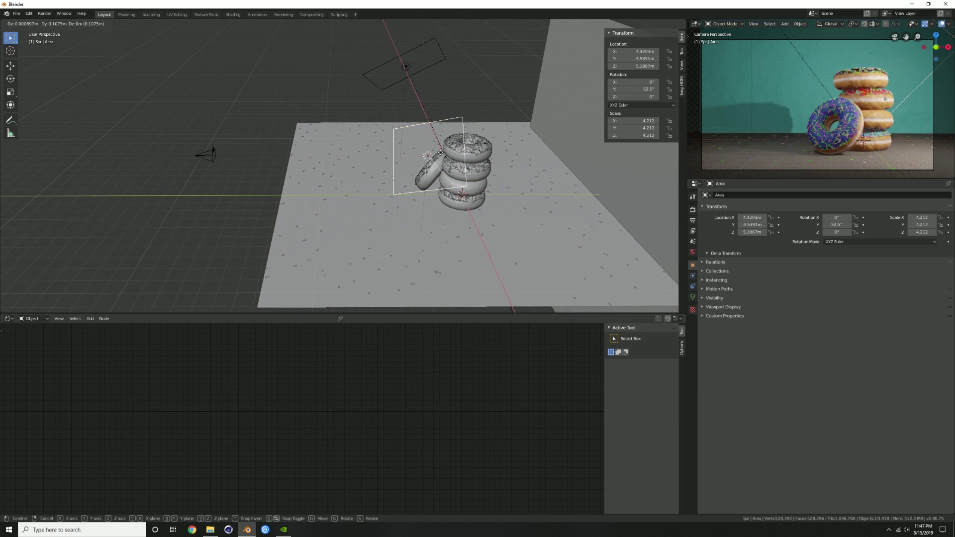
click(483, 174)
key(s)
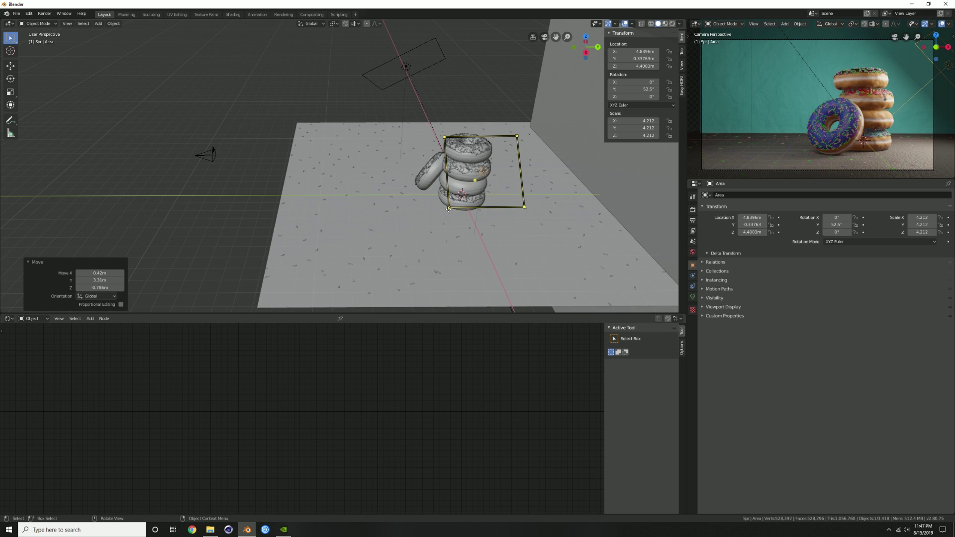
drag(438, 215, 437, 216)
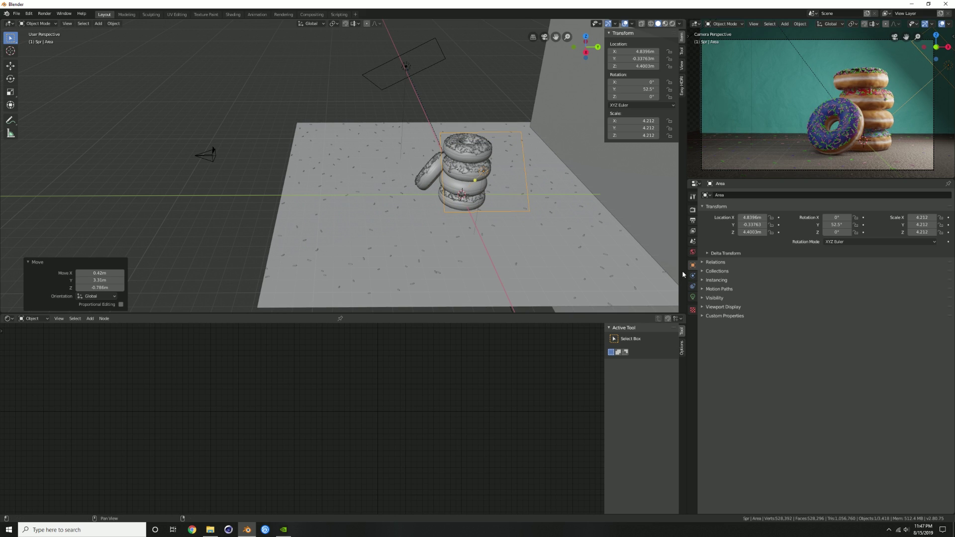
Change the area light's shape to Rectangle and stretch it to about 1.96 m by 0.788 m.
click(692, 297)
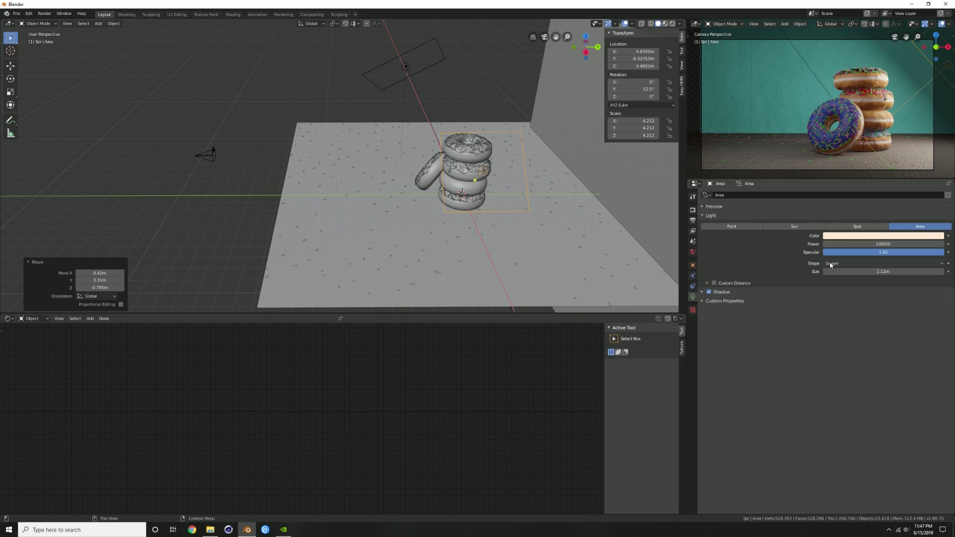
click(834, 263)
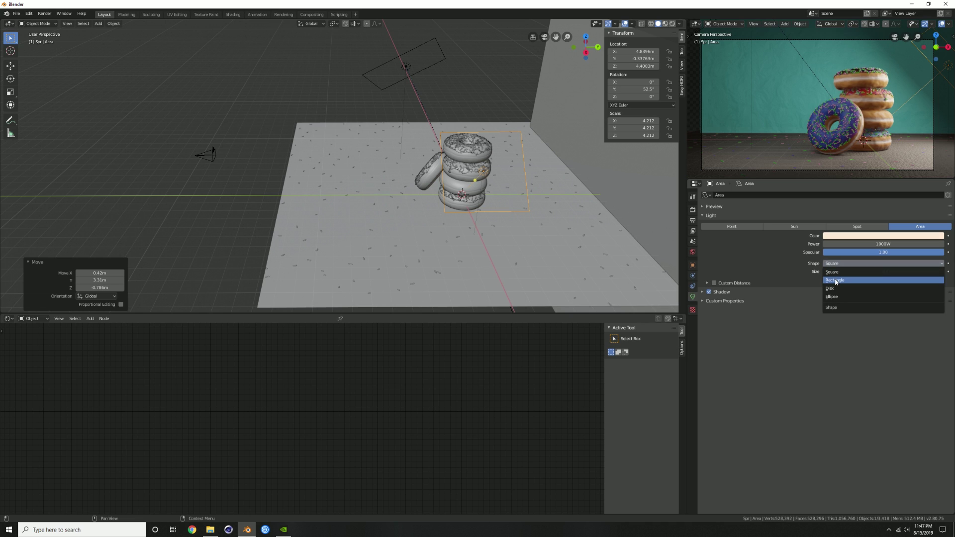
click(835, 281)
drag(454, 215, 469, 277)
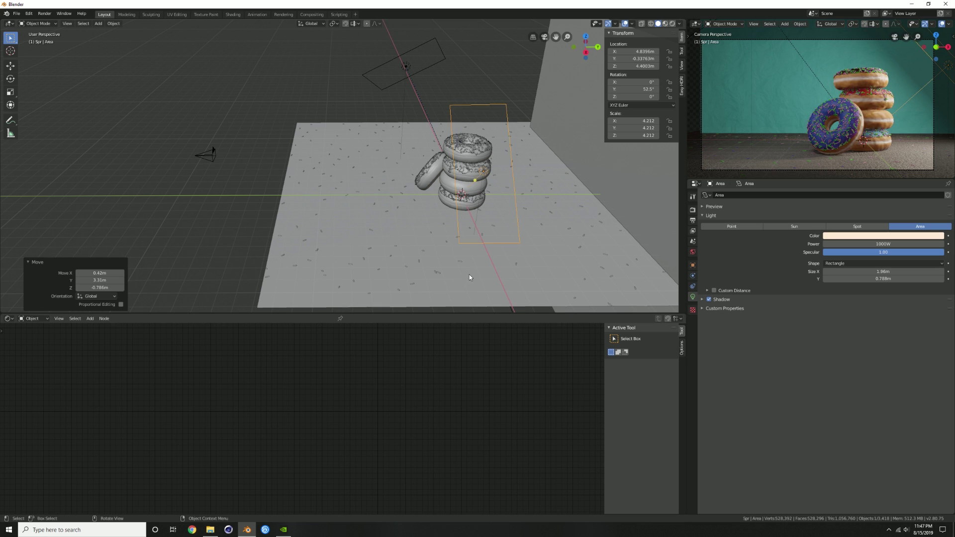
Move the rectangular area light to about X 8.77 m, Y -0.85 m, Z 7.40 m and set its power to 1367.6 W.
key(g)
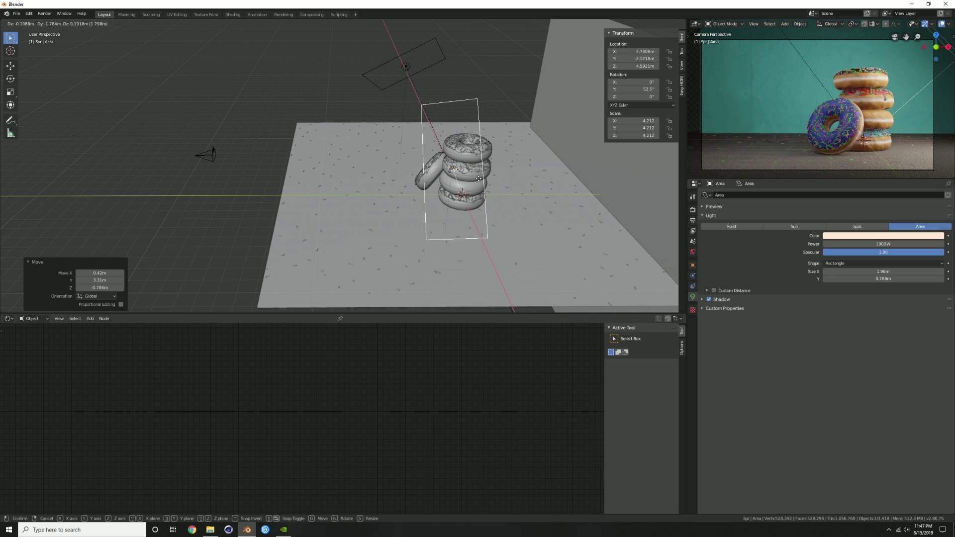
click(511, 190)
middle_drag(512, 191, 557, 175)
key(g)
click(574, 161)
key(g)
click(517, 167)
middle_drag(517, 167, 583, 190)
key(g)
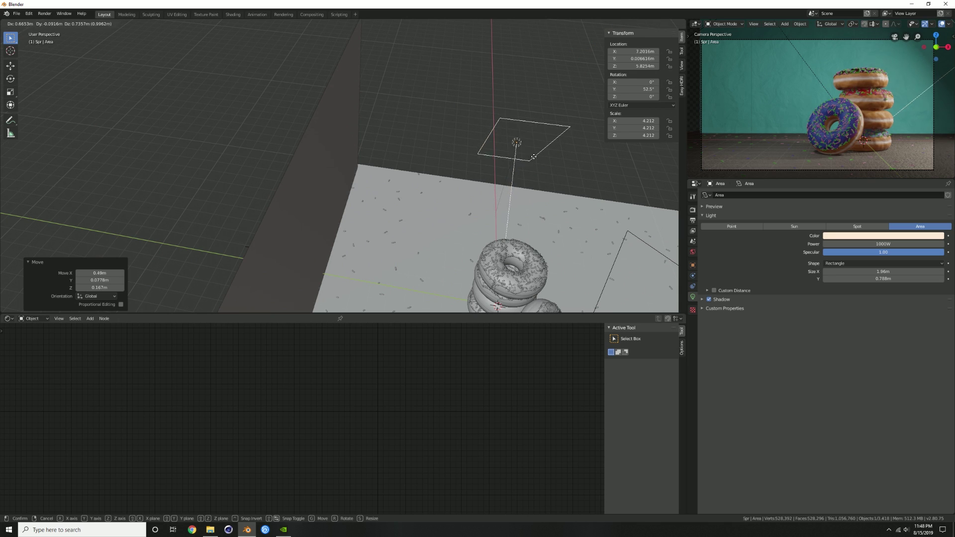
click(922, 62)
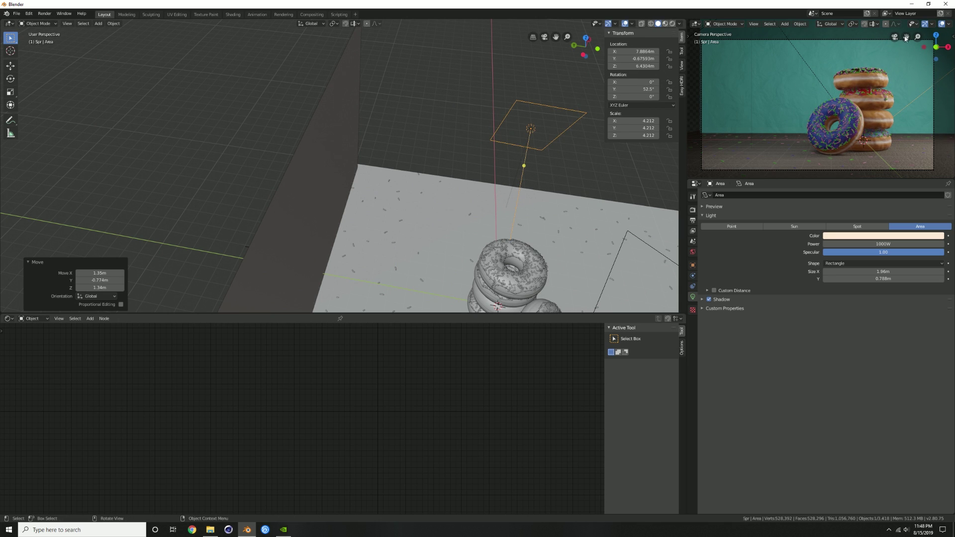
key(g)
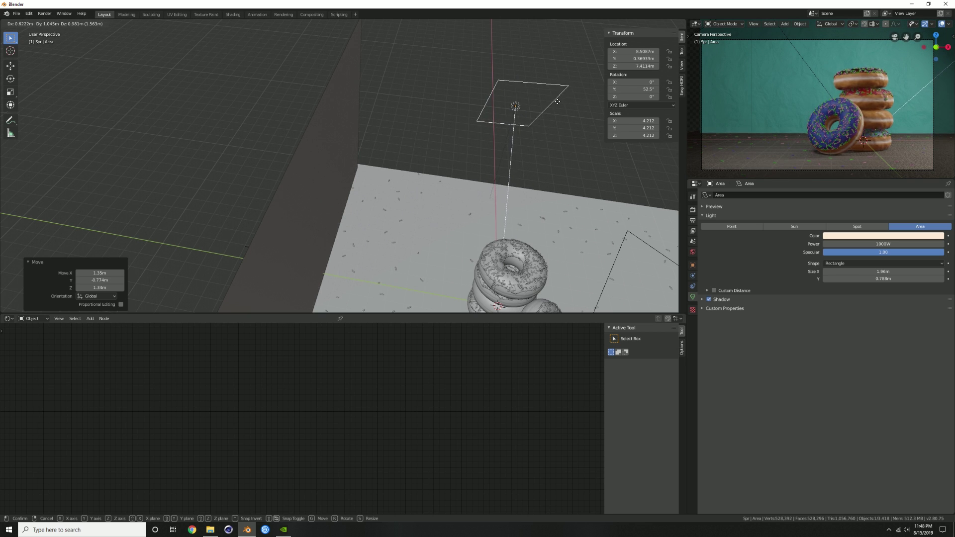
click(578, 102)
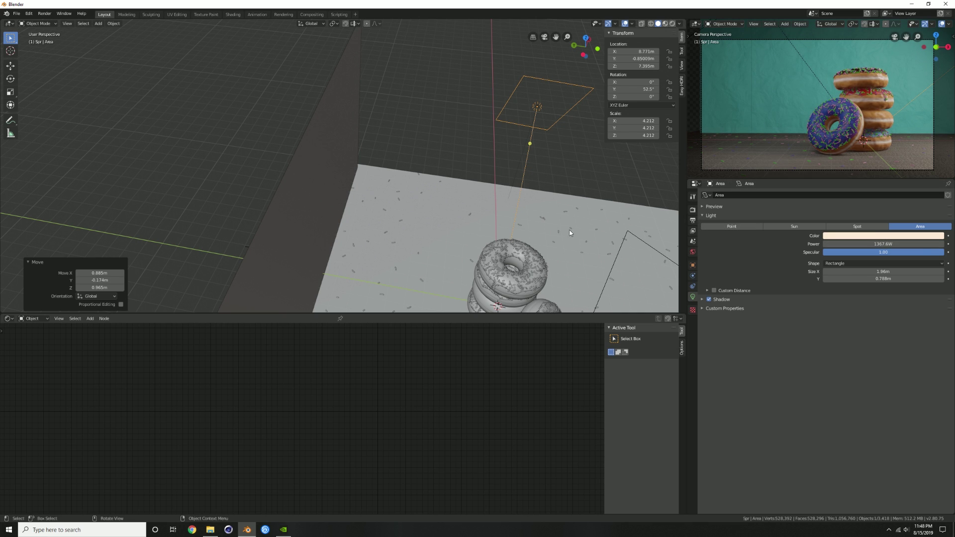
Move the square area light in front of the donuts to about X -6.02 m, Y -6.34 m, Z 6.55 m and set its power to 527.8 W.
scroll(547, 226, down, 4)
middle_drag(536, 225, 501, 253)
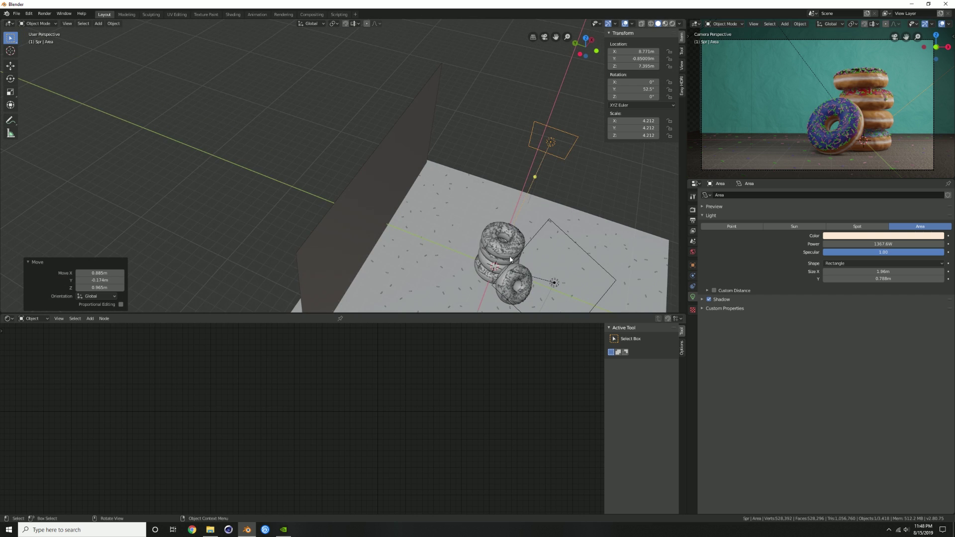
click(553, 283)
key(g)
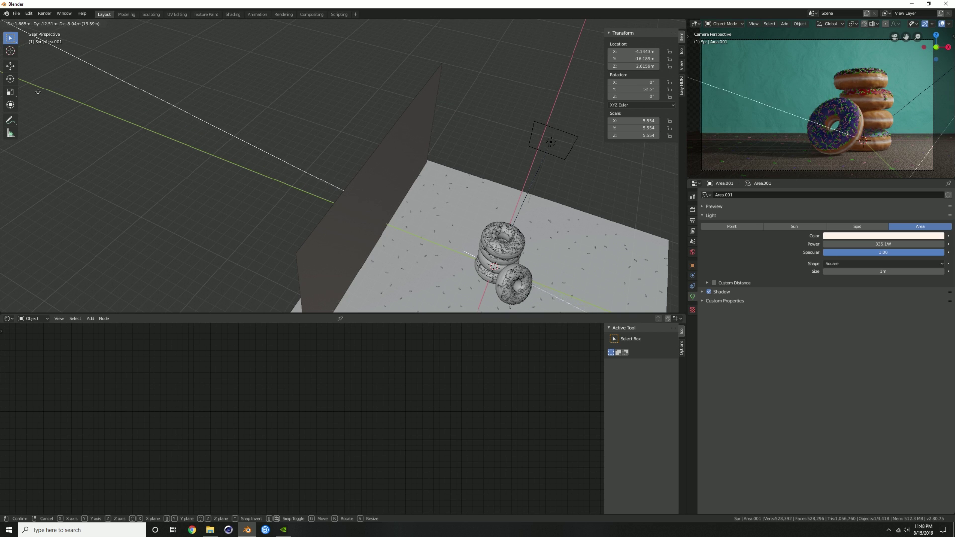
click(203, 157)
scroll(217, 179, down, 5)
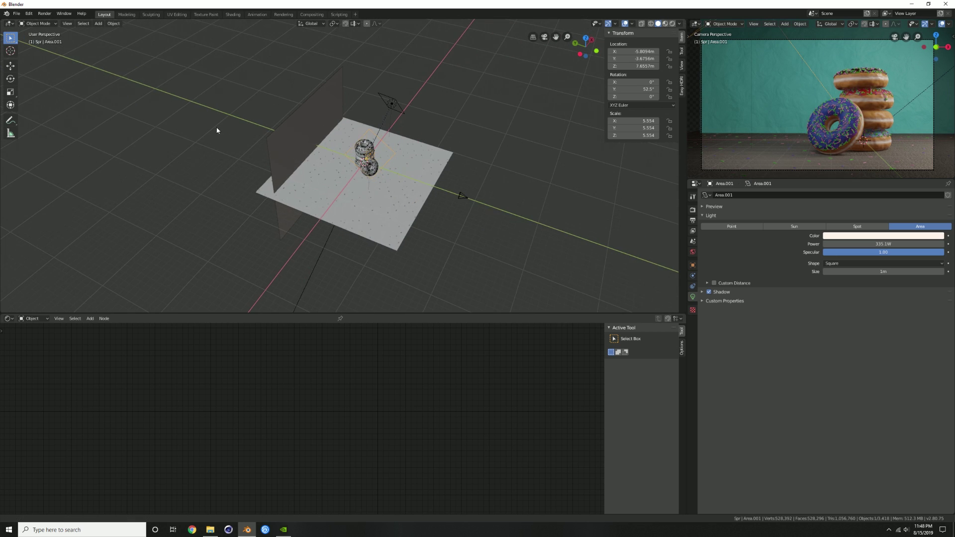
middle_drag(379, 154, 384, 163)
key(g)
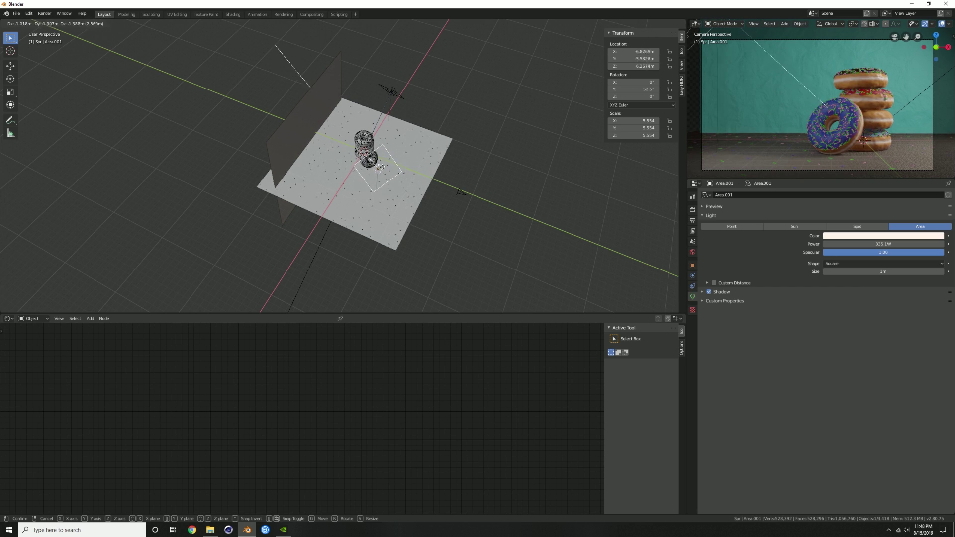
click(385, 166)
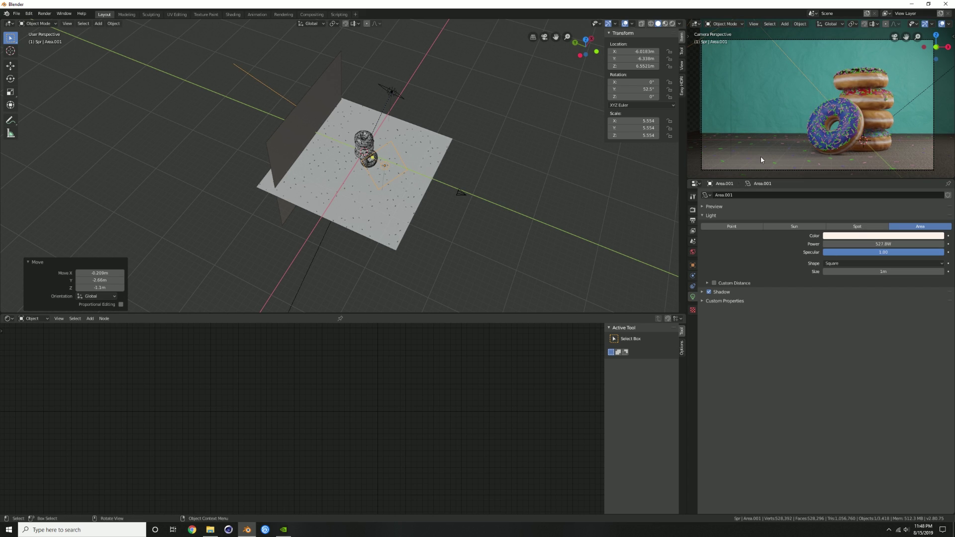
Move the camera about 2.48 m along the Y axis toward the donuts.
click(459, 193)
key(g)
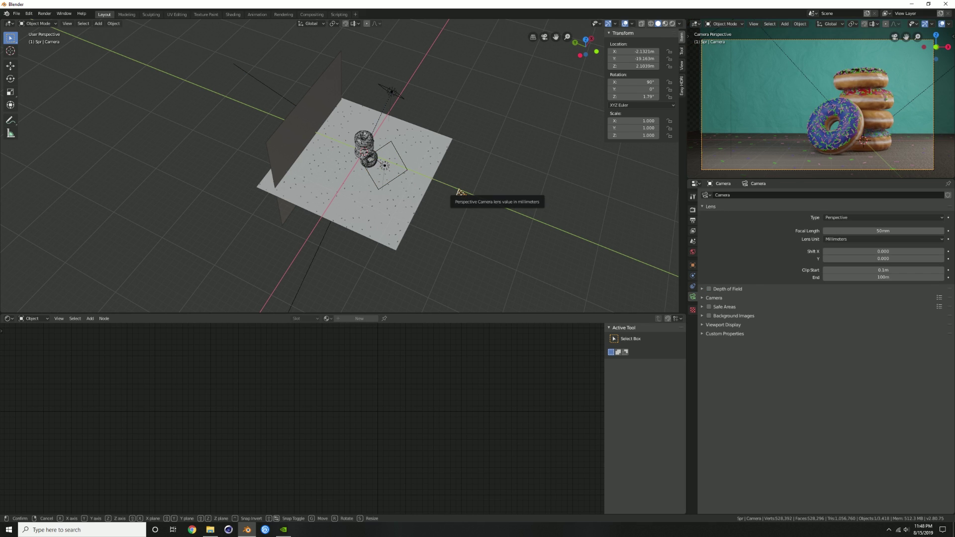
key(y)
click(449, 195)
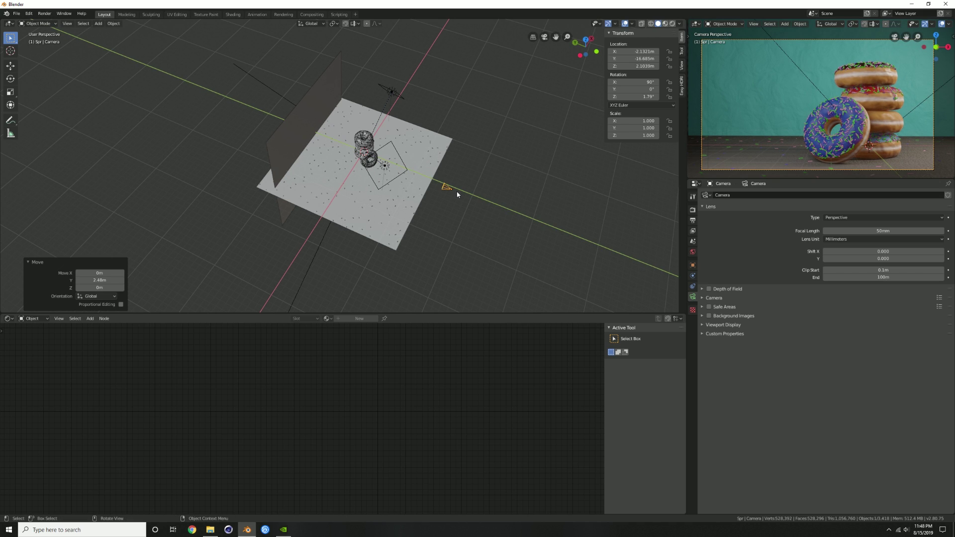
Set the camera's Z rotation to 0° while working from the top view.
key(KP_7)
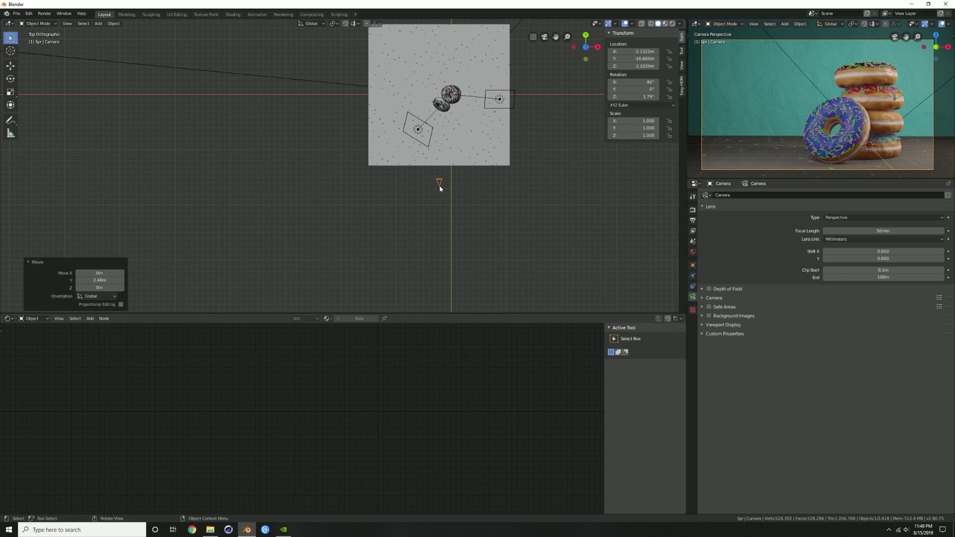
drag(634, 96, 622, 97)
key(Return)
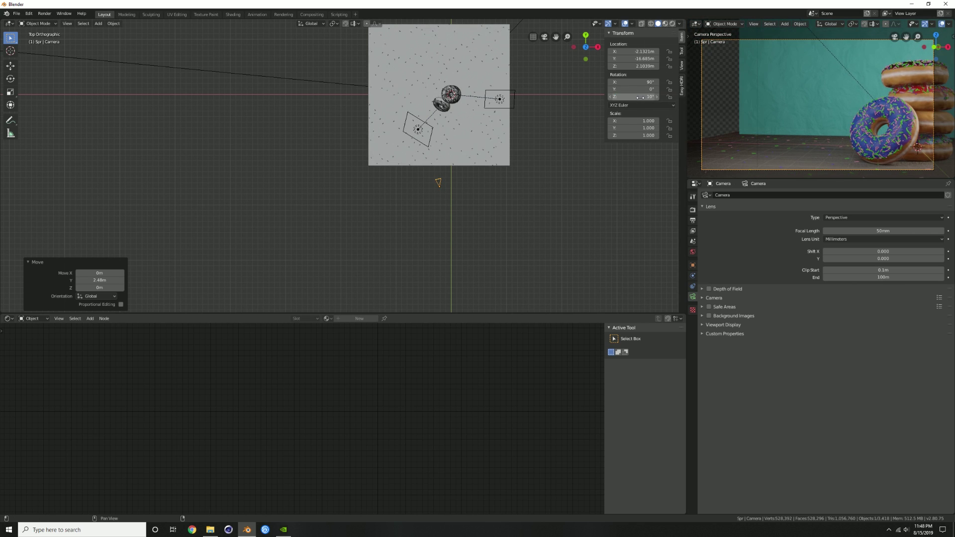
text(0)
key(Return)
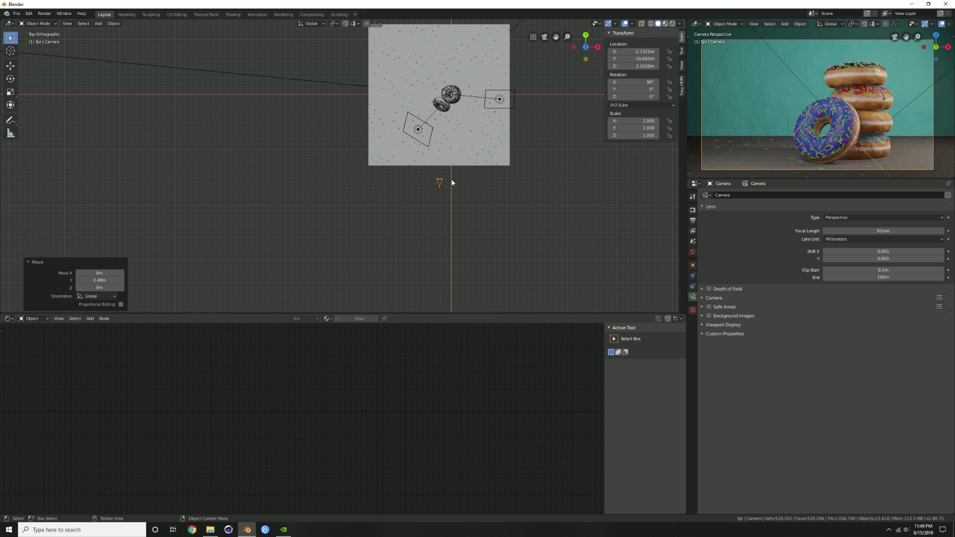
Lower the camera by about 0.073 m along the Z axis.
key(g)
key(z)
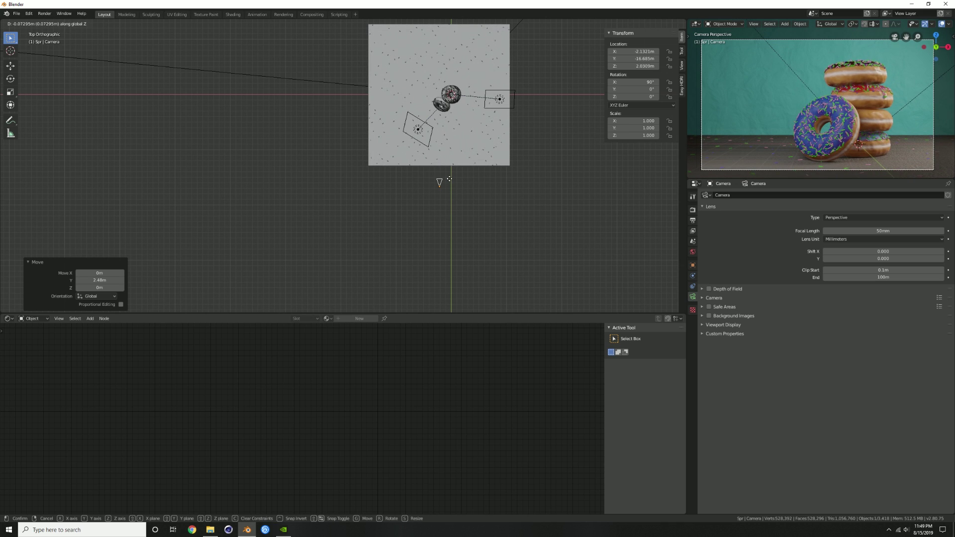
click(449, 178)
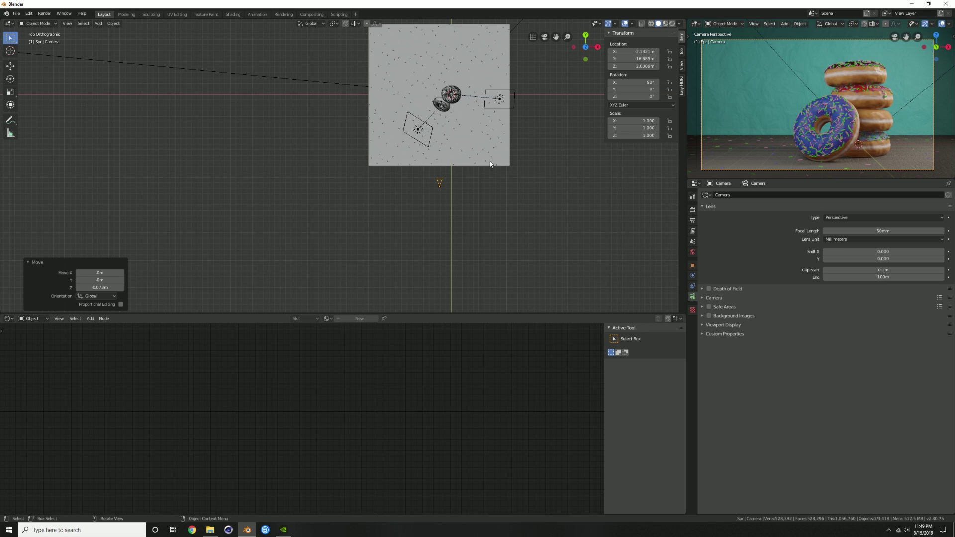
Set the hair count of the floor plane's sprinkle particle system to 528.
click(507, 134)
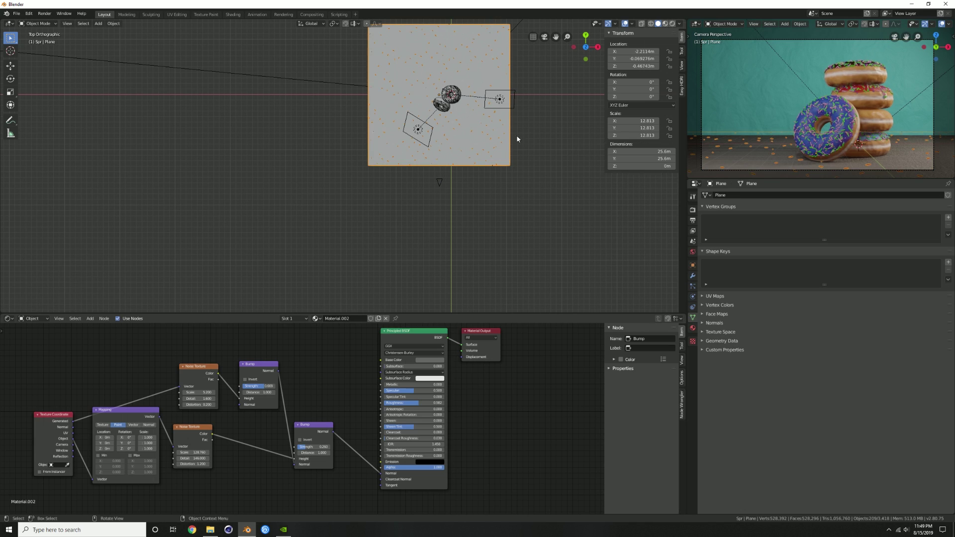
click(693, 286)
drag(870, 269, 943, 269)
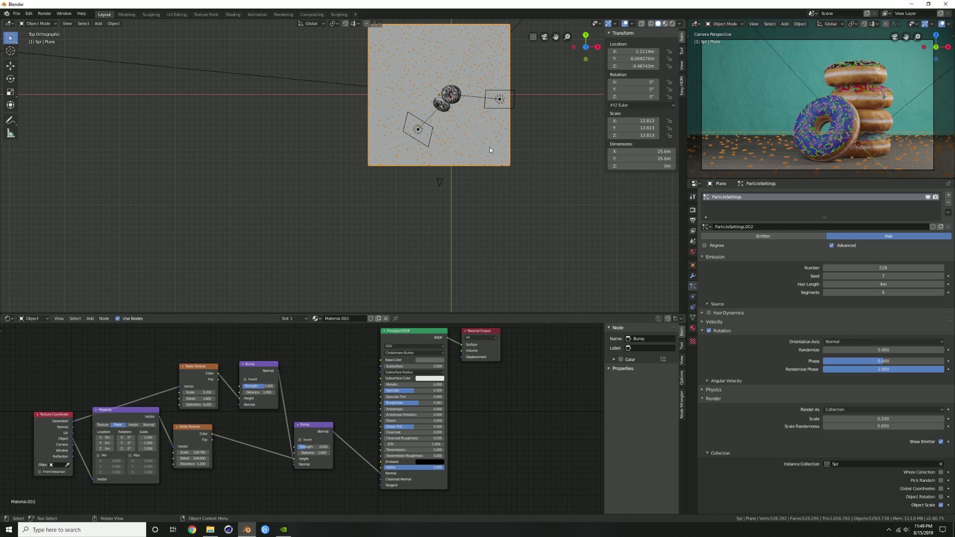
Move the camera about 1.55 m back from the donuts along the negative Y axis.
click(439, 184)
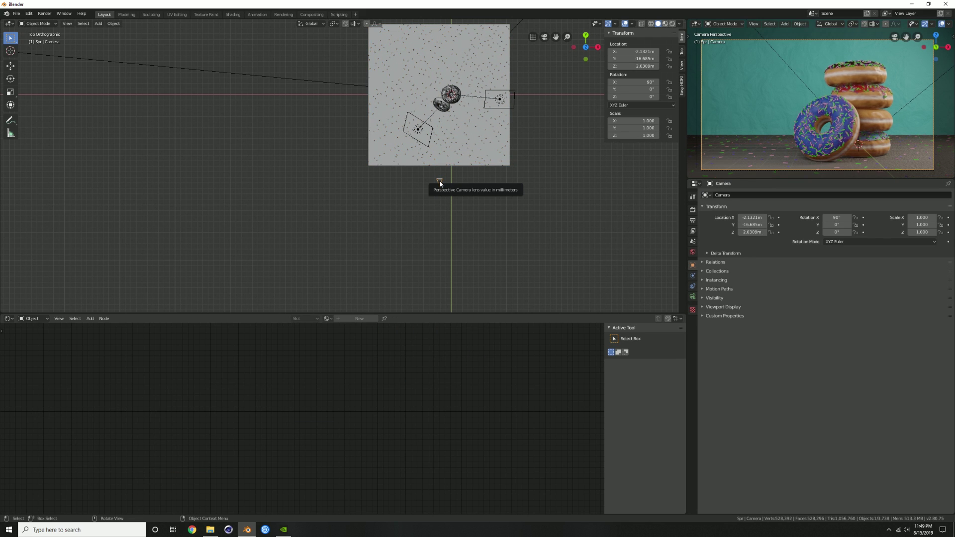
key(g)
key(y)
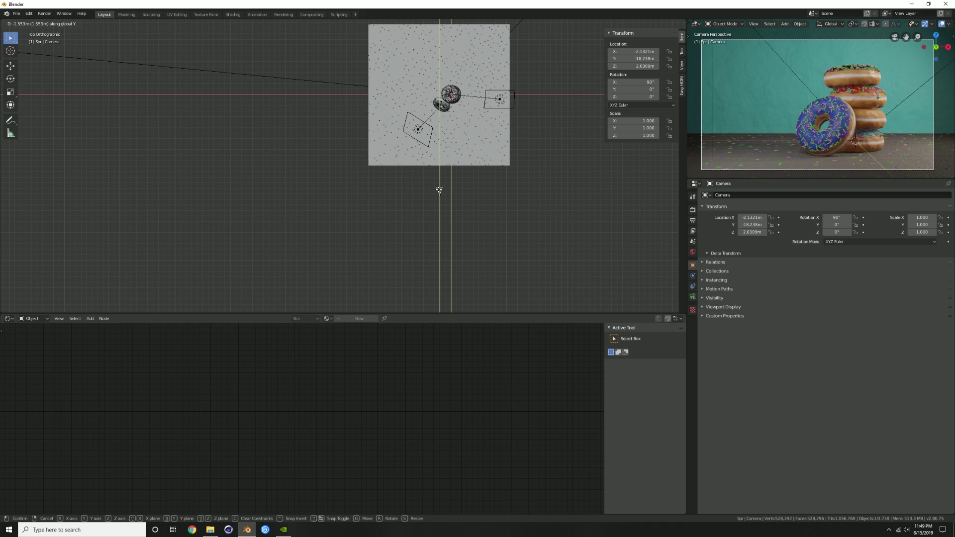
click(438, 190)
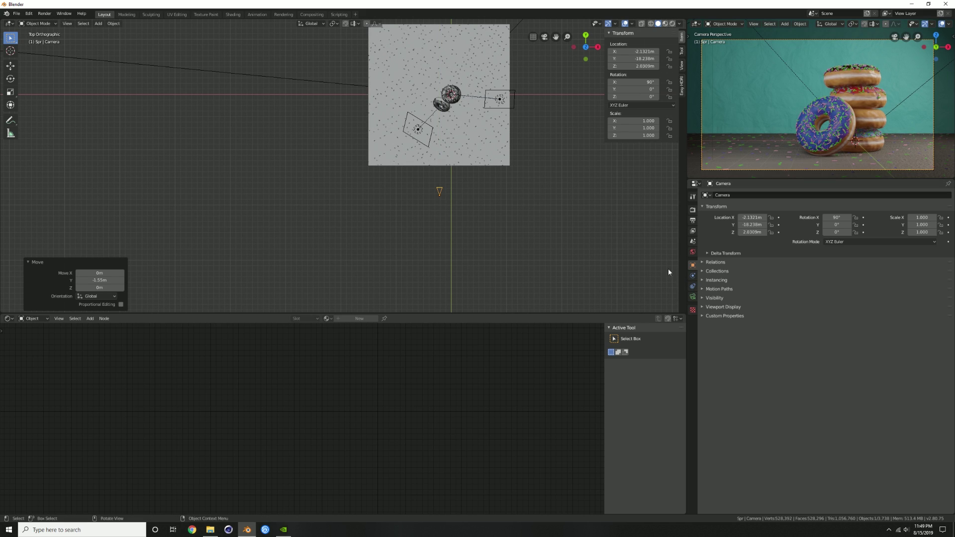
Set the render scale of the floor plane's sprinkle particles to 0.448 and deselect everything.
click(506, 160)
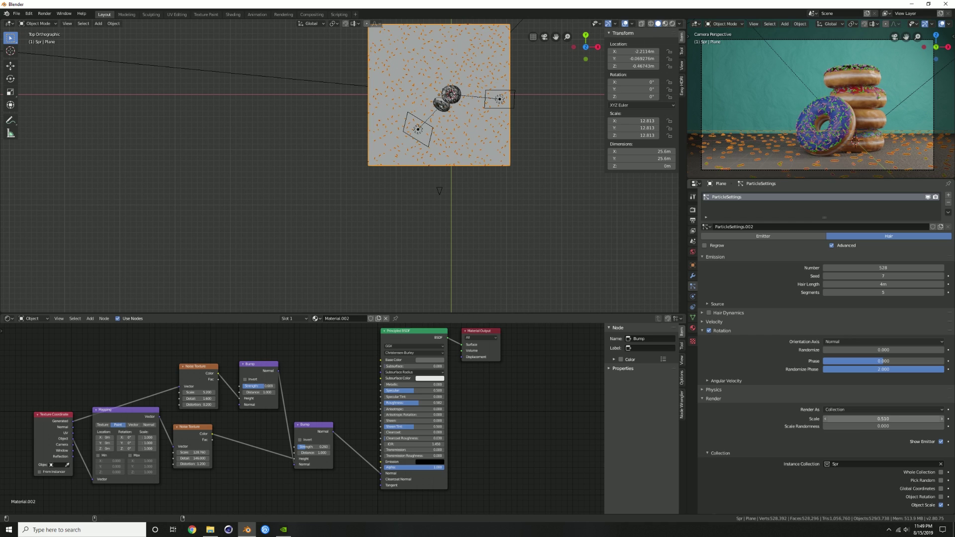
key(a)
key(alt+a)
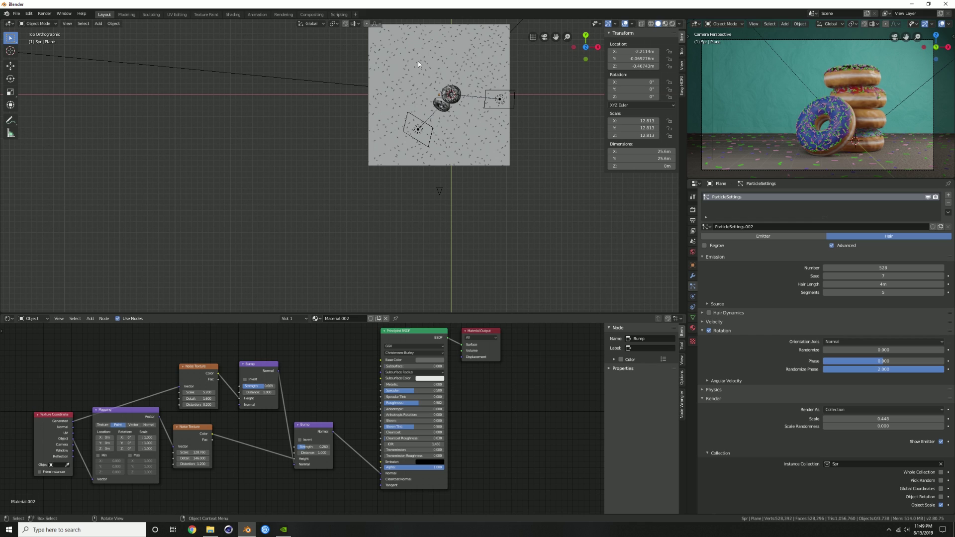
Try to add a plain axes empty at the scene origin while the Spr collection is active.
key(shift+a)
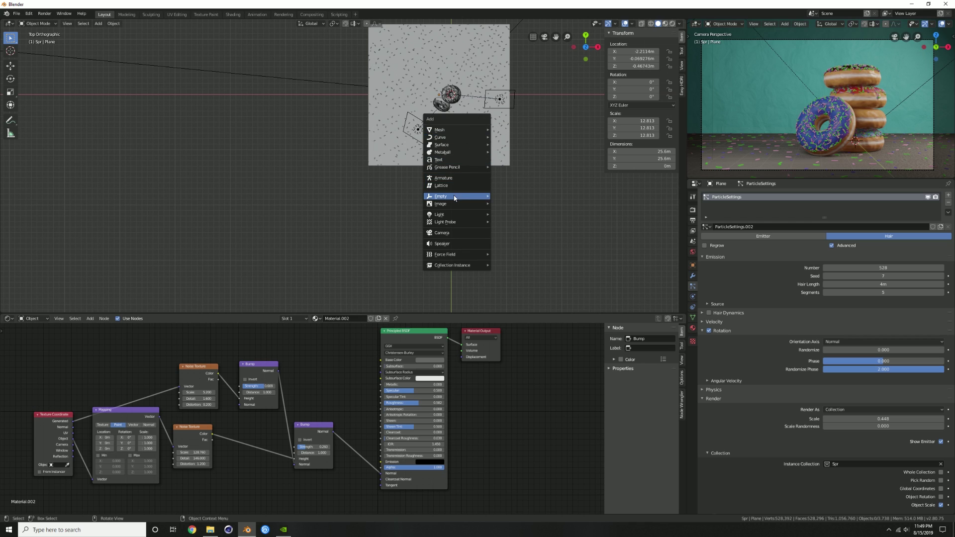
mouse_move(450, 197)
click(506, 197)
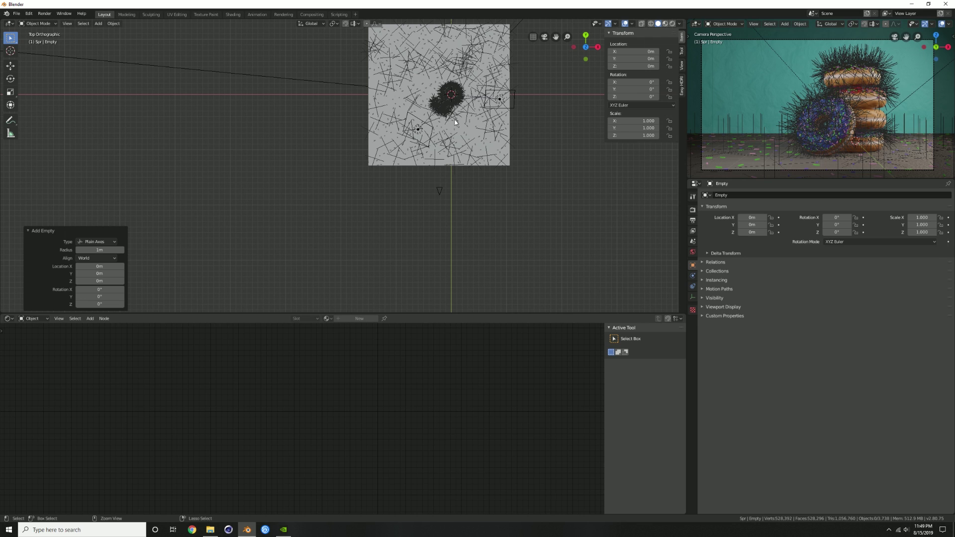
click(454, 122)
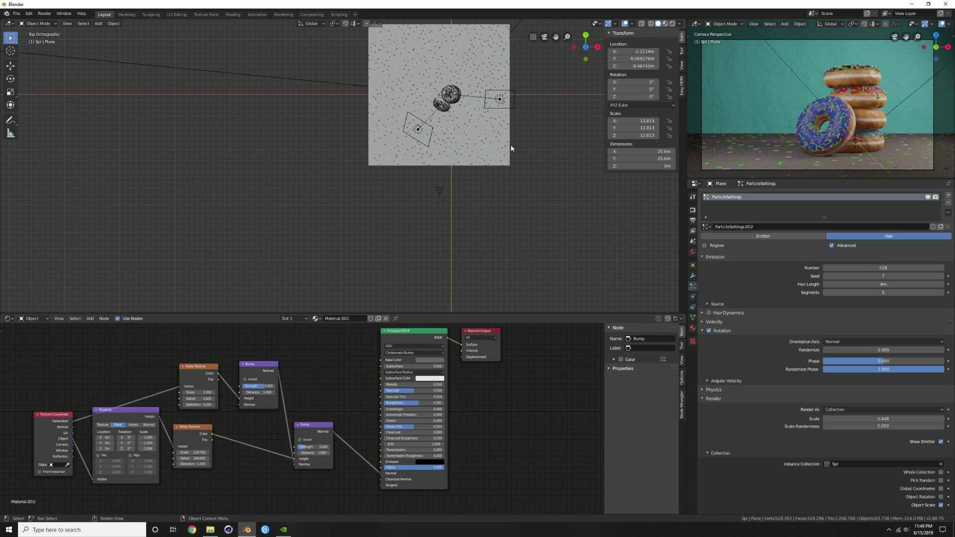
Change the small camera preview area into an Outliner and expand the Spr collection.
scroll(554, 205, down, 1)
middle_drag(482, 176, 518, 172)
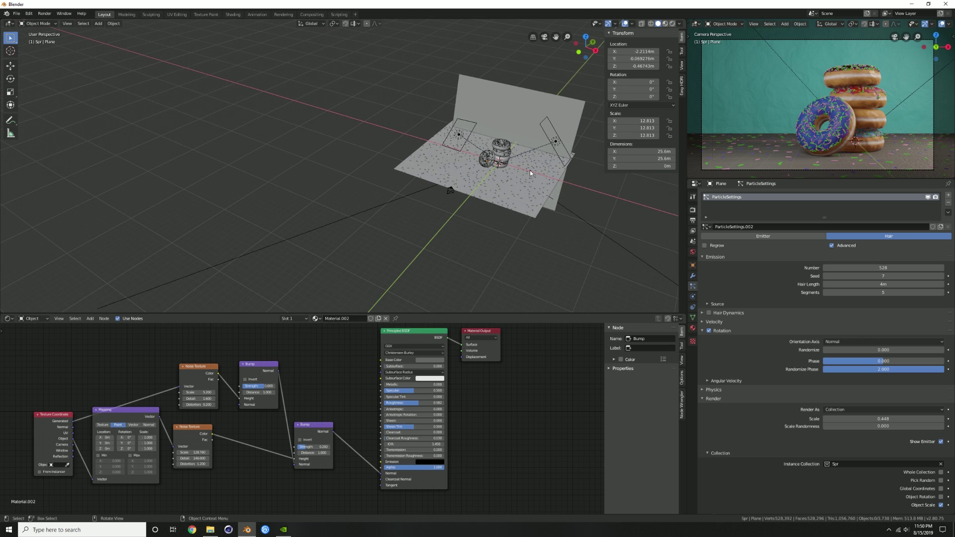
click(695, 23)
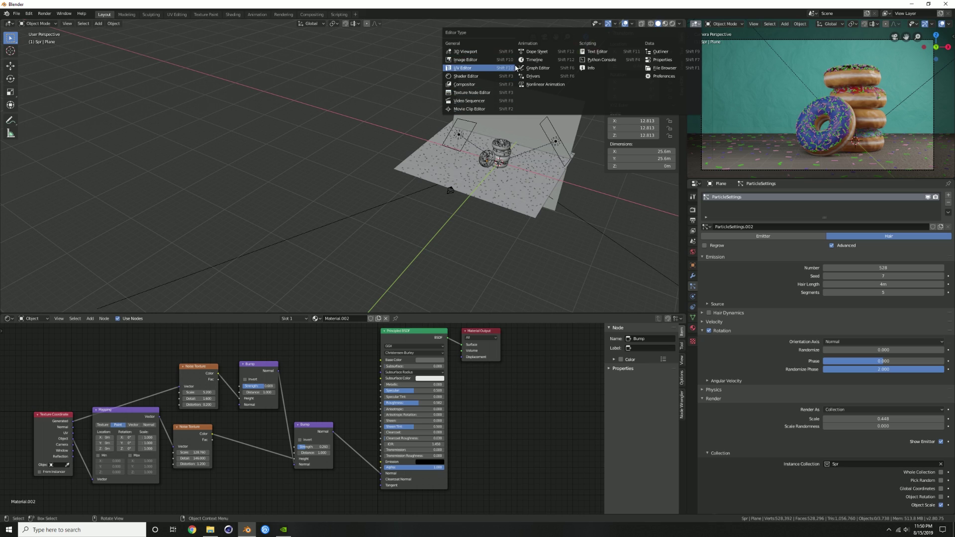
click(655, 60)
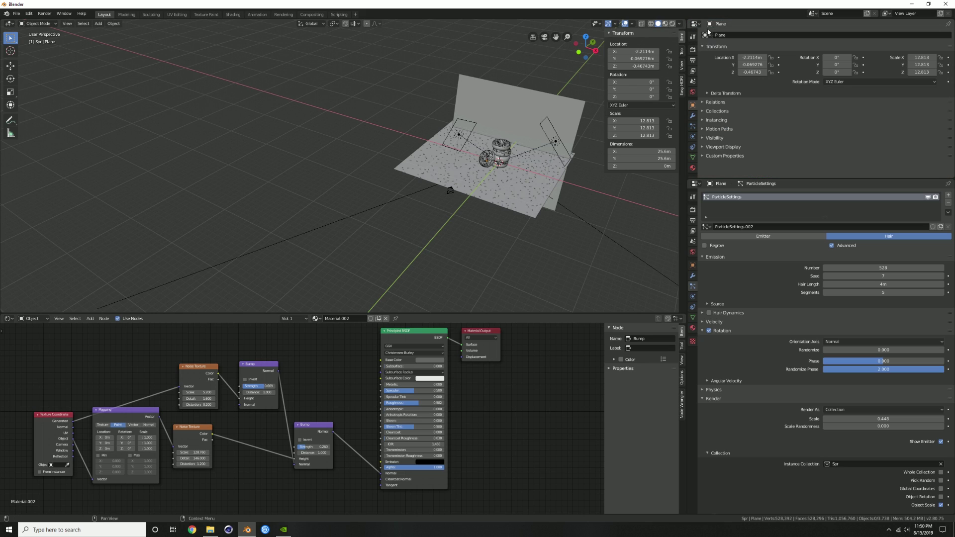
click(696, 24)
click(655, 52)
click(704, 49)
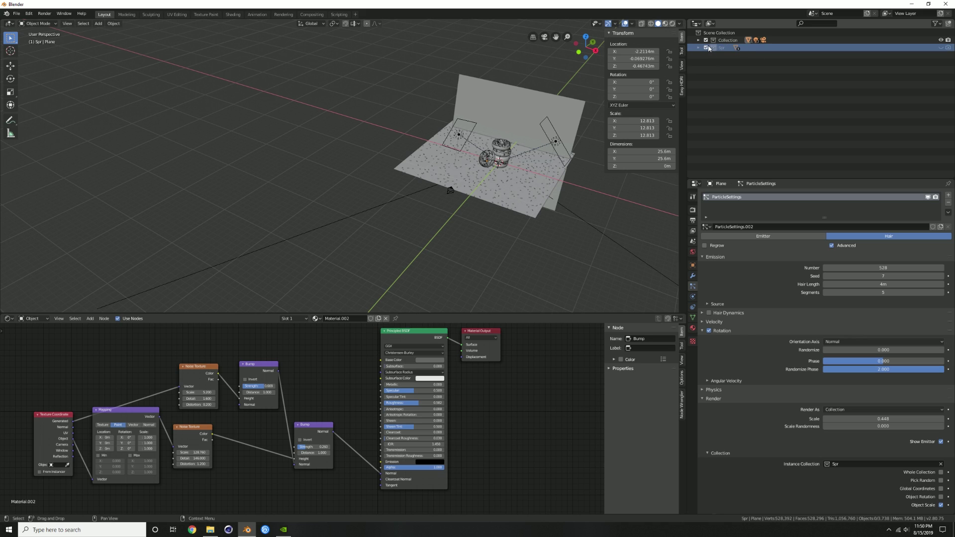
click(698, 48)
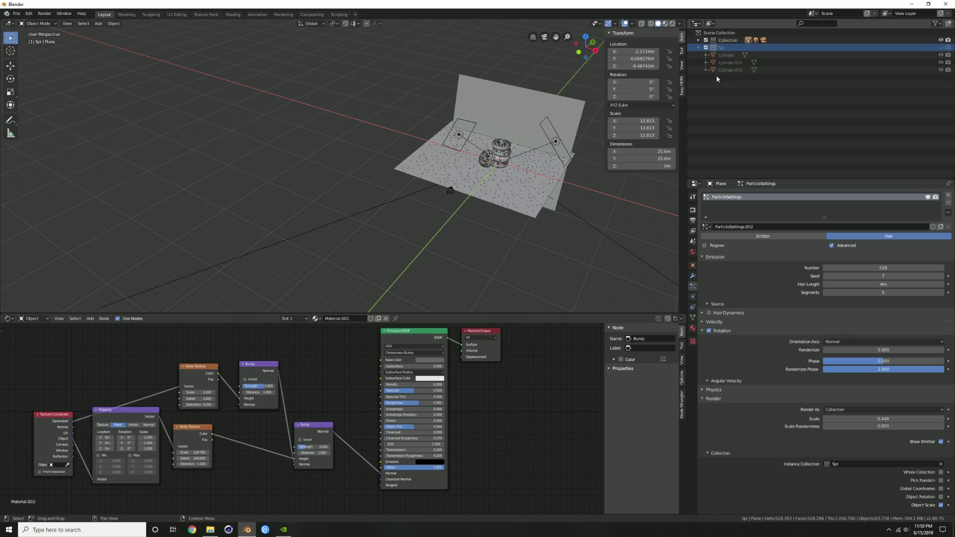
Collapse the Spr collection and make the main Collection the active one for new objects.
scroll(563, 164, up, 5)
shift+middle_drag(563, 164, 171, 173)
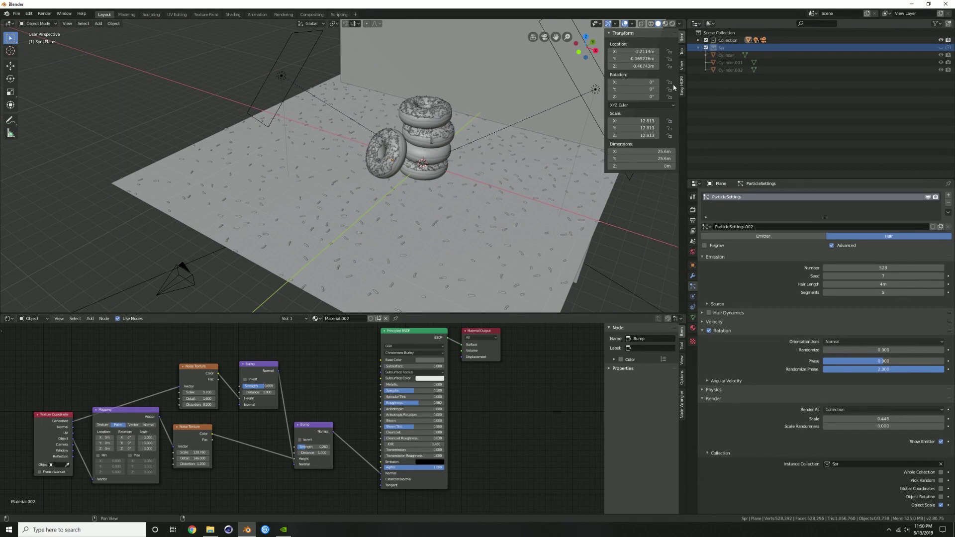
click(698, 48)
click(727, 40)
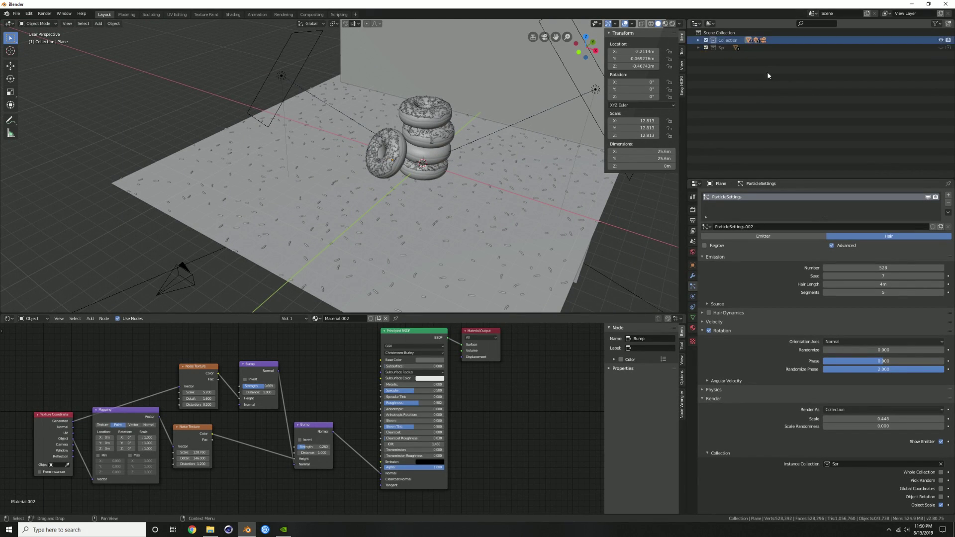
Add a plain axes empty at the origin and raise it about 1.32 m along the Z axis.
key(shift+a)
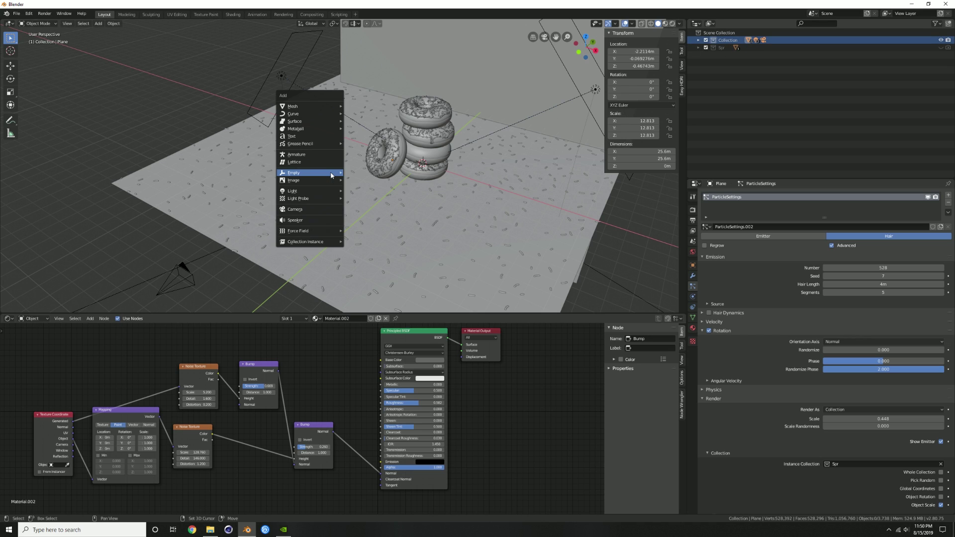
mouse_move(331, 172)
click(383, 174)
key(g)
key(z)
click(435, 143)
Move the empty about 3.02 m along the negative Y axis, in front of the donut stack.
key(g)
key(y)
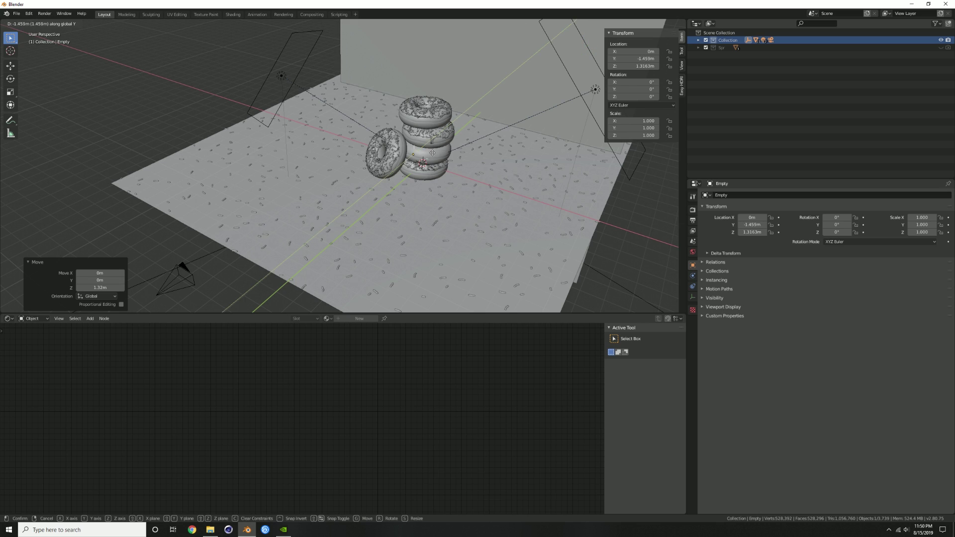
click(417, 162)
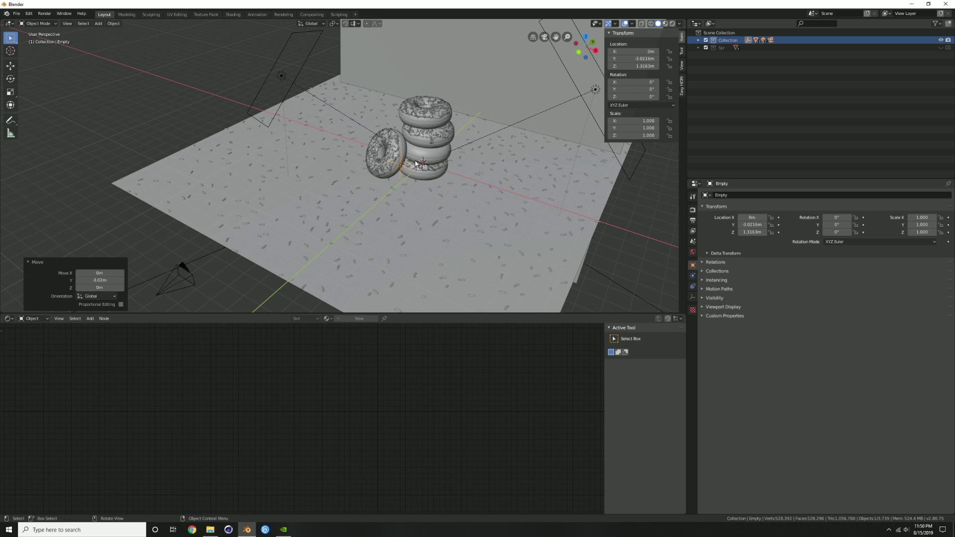
mouse_move(415, 162)
middle_down()
mouse_move(477, 153)
mouse_move(431, 161)
middle_up()
key(shift+a)
key(Escape)
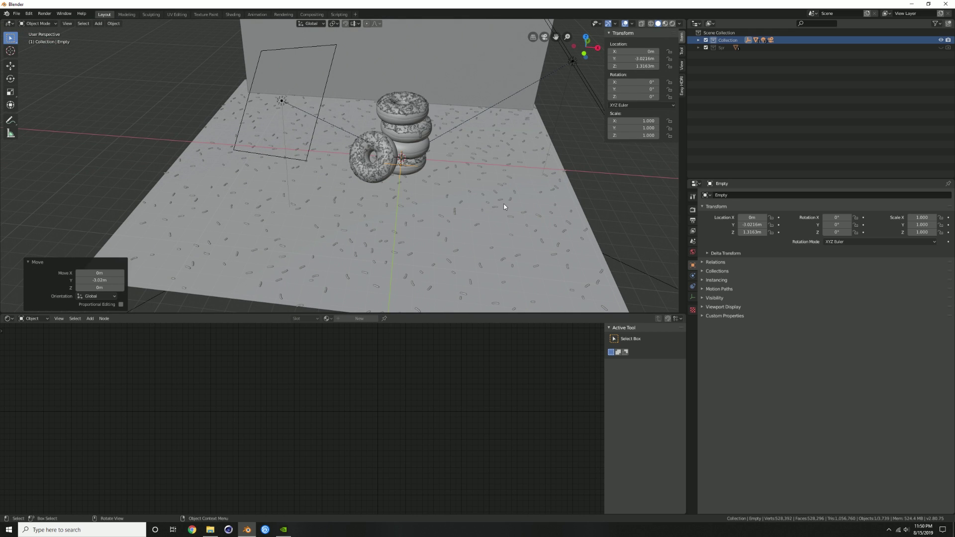
Enable depth of field on the camera and set its aperture blades to 9.
scroll(433, 197, down, 3)
click(333, 222)
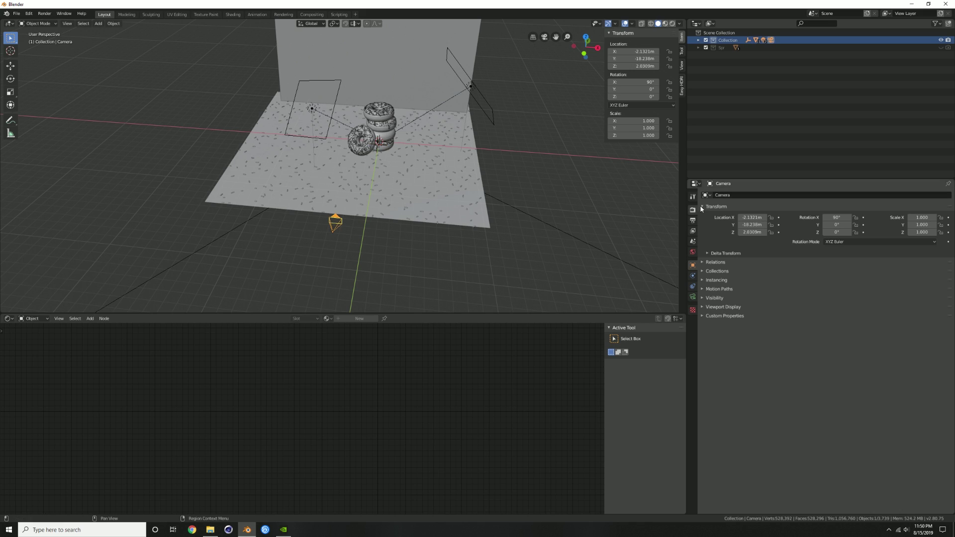
click(692, 296)
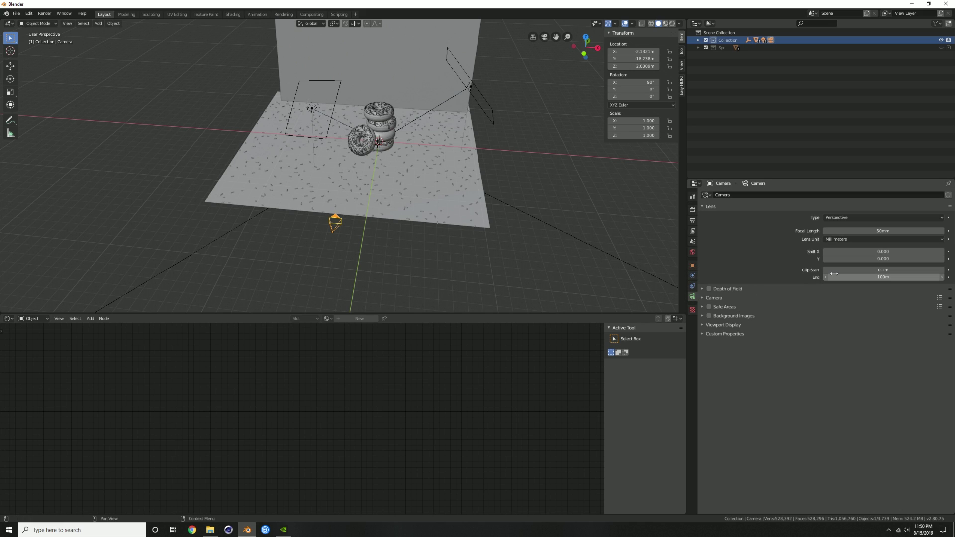
click(709, 289)
click(702, 288)
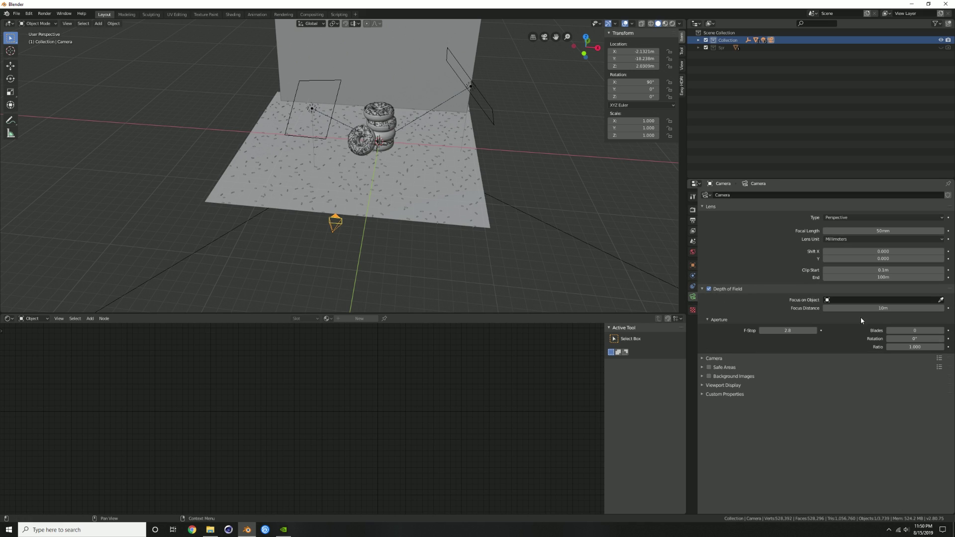
click(915, 330)
text(9)
key(Return)
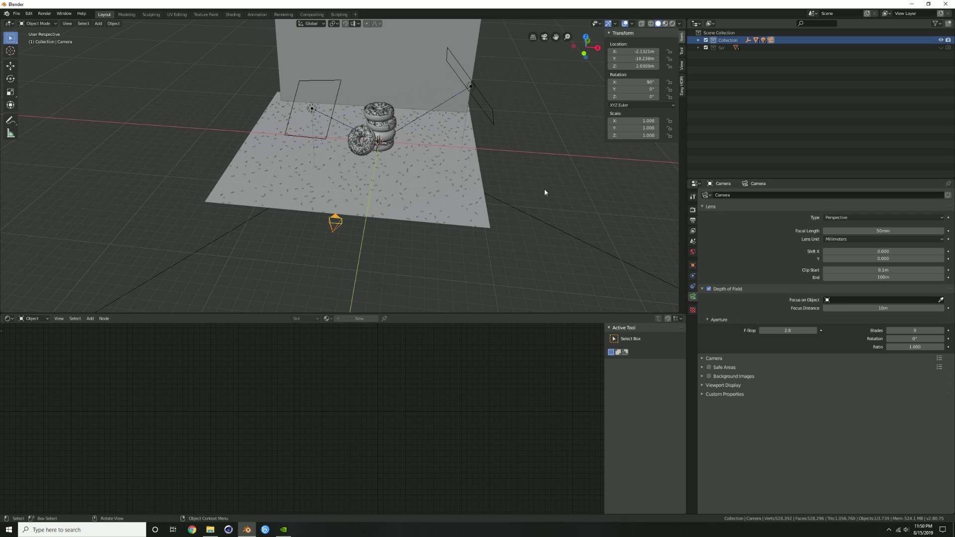
Show the main viewport through the camera in rendered shading and set the depth-of-field F-Stop to 0.2.
key(KP_0)
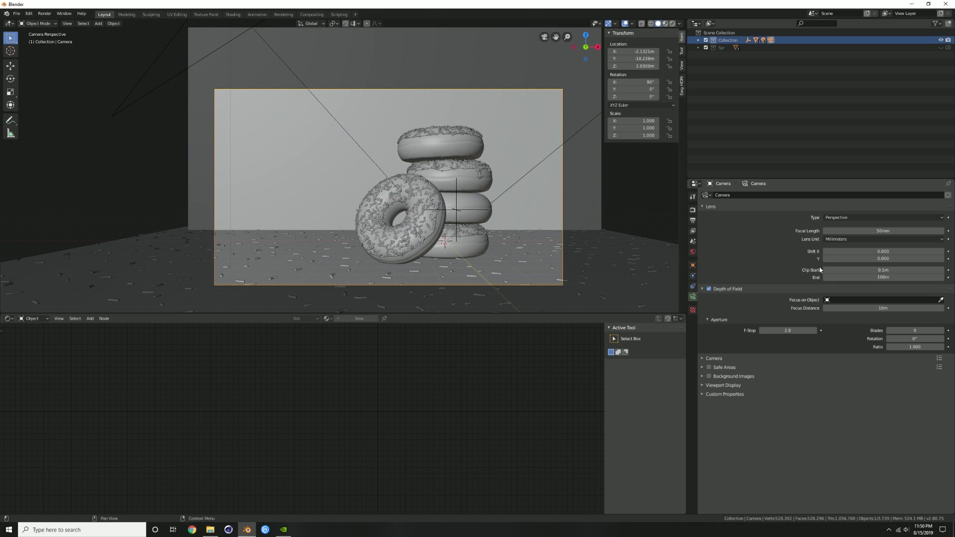
click(788, 330)
text(2)
key(Return)
key(z)
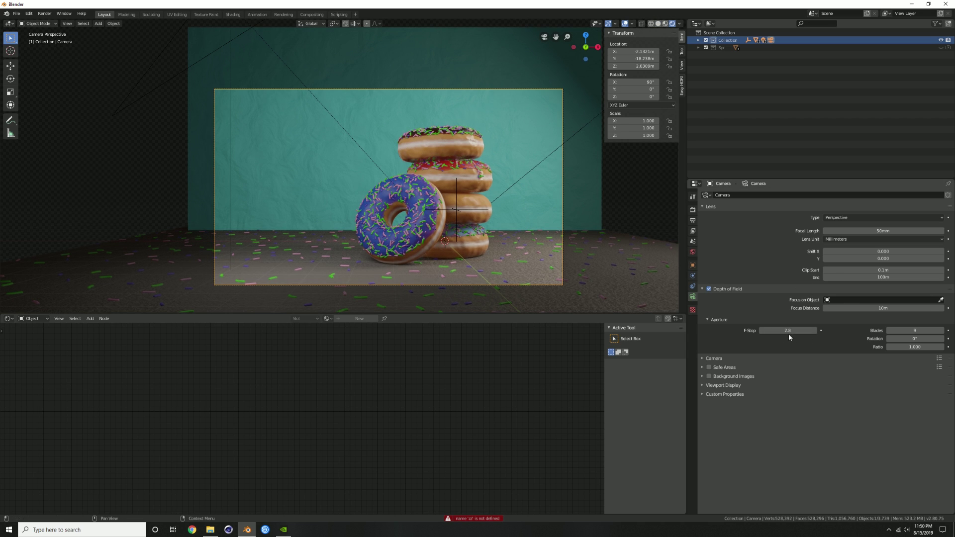
mouse_move(788, 331)
mouse_down()
mouse_move(753, 331)
mouse_move(786, 332)
mouse_up()
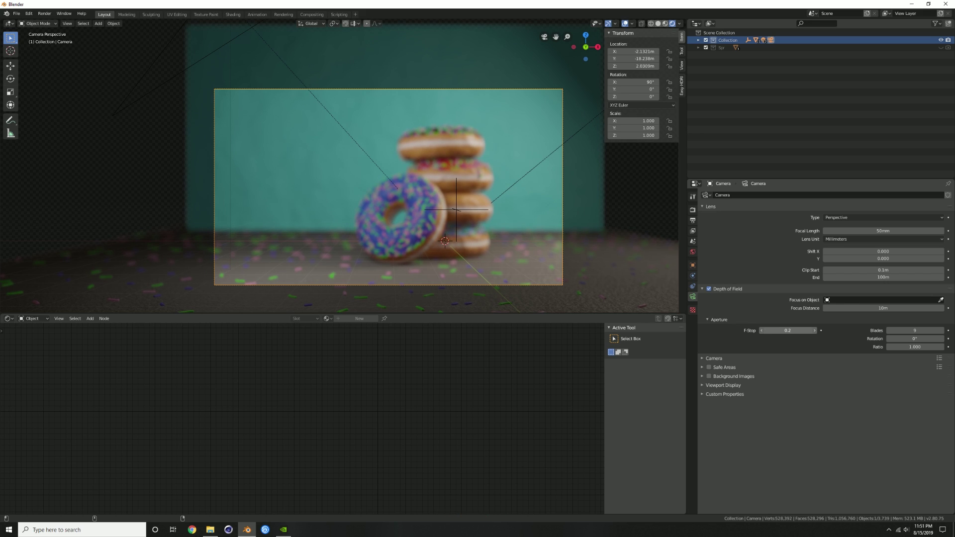
Select the empty and turn the Outliner area back into a 3D viewport showing the top view.
click(481, 213)
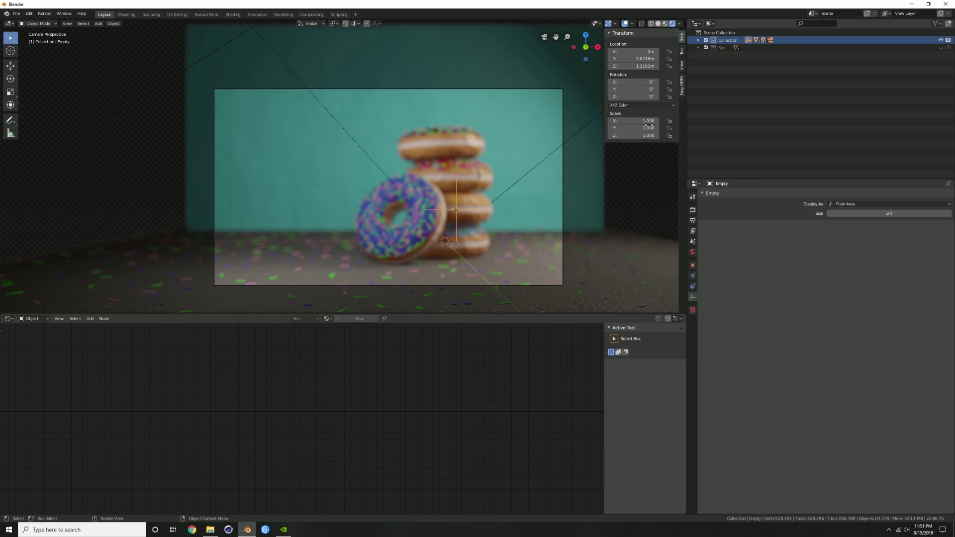
click(695, 24)
click(466, 51)
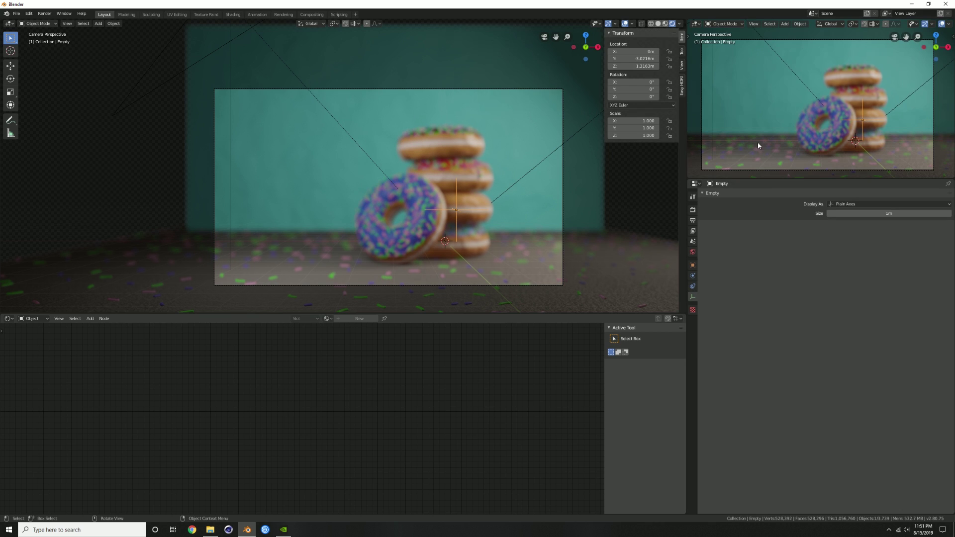
key(KP_7)
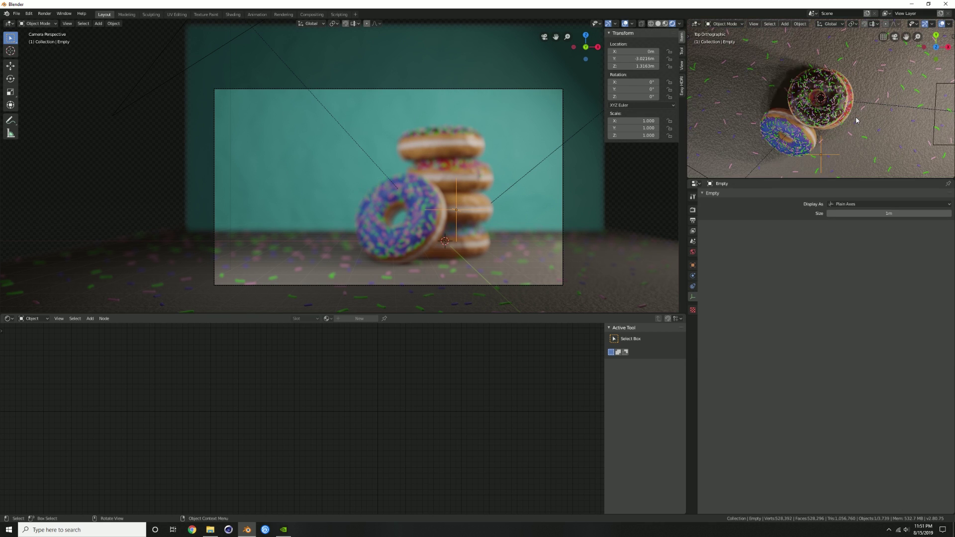
Move the empty in the top view about 1.14 m along negative X and 0.28 m along Y, in front of the blue donut.
click(829, 157)
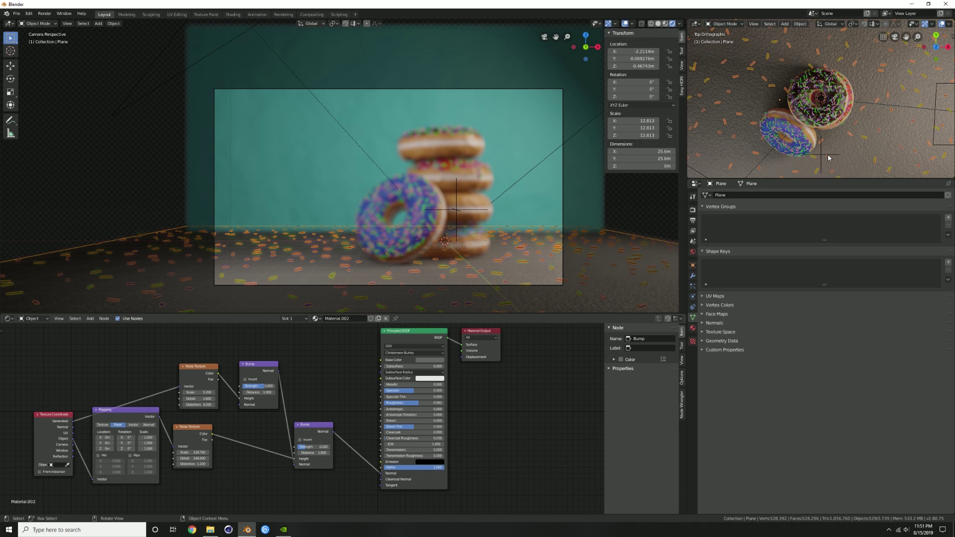
click(828, 157)
key(g)
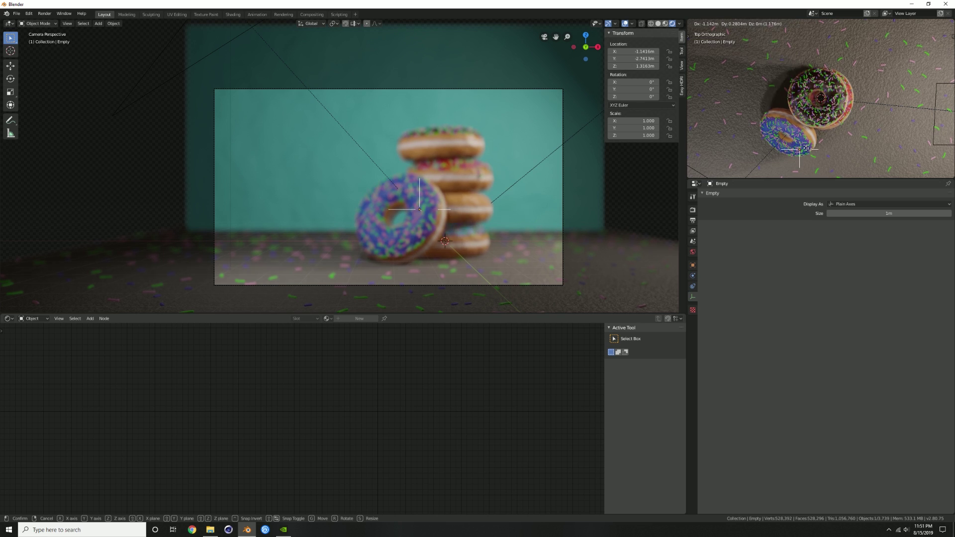
click(804, 148)
Set the camera's depth of field to focus on the Empty object.
click(519, 278)
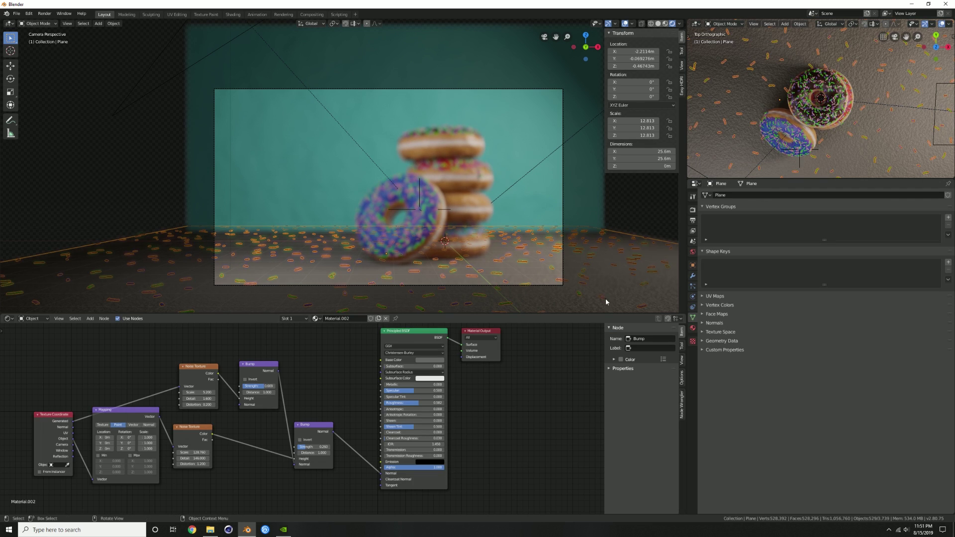
click(556, 285)
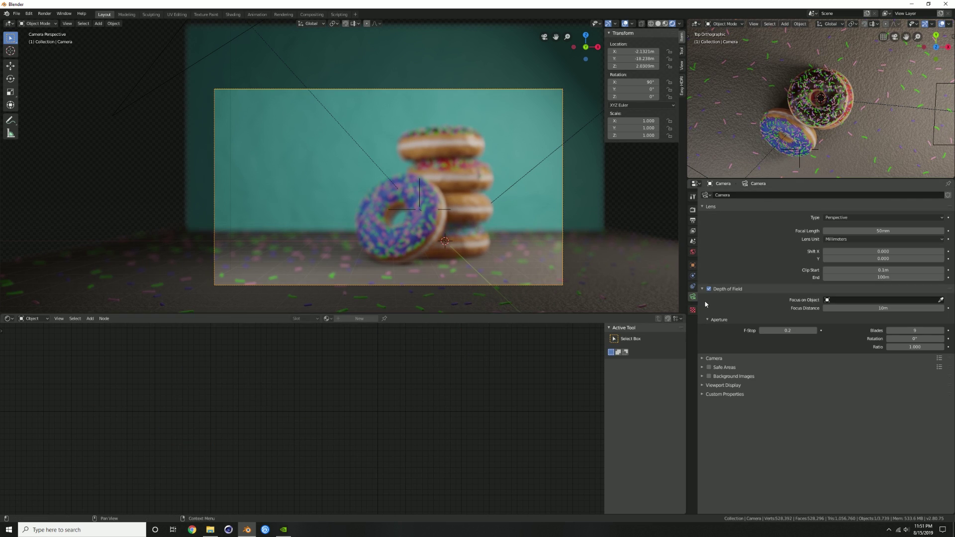
click(924, 299)
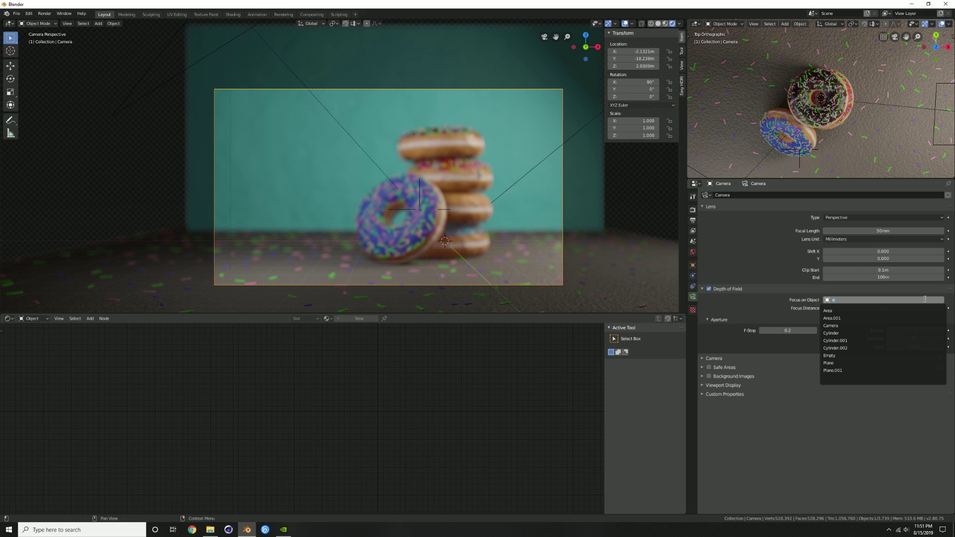
click(834, 356)
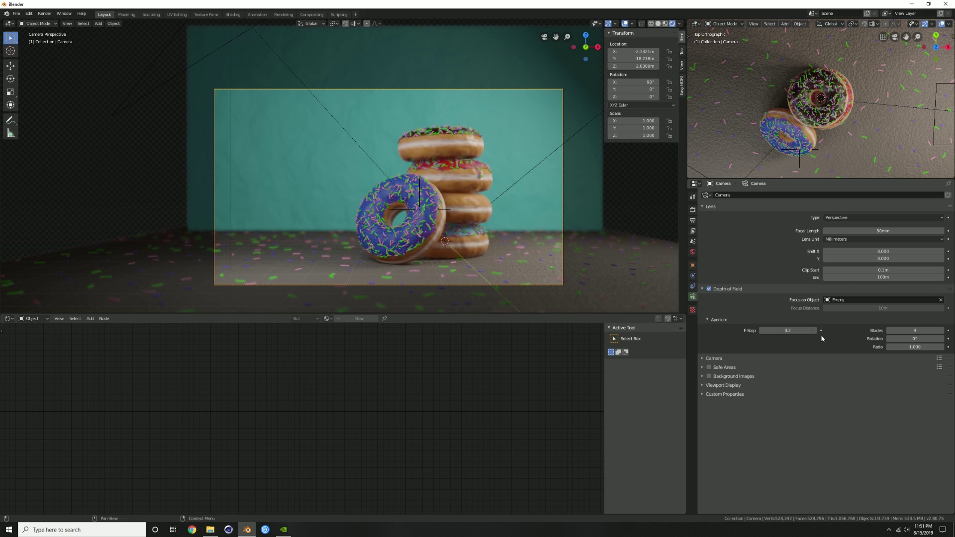
Move the empty about 0.5 m along X and slightly toward the camera in the top view.
click(800, 167)
key(g)
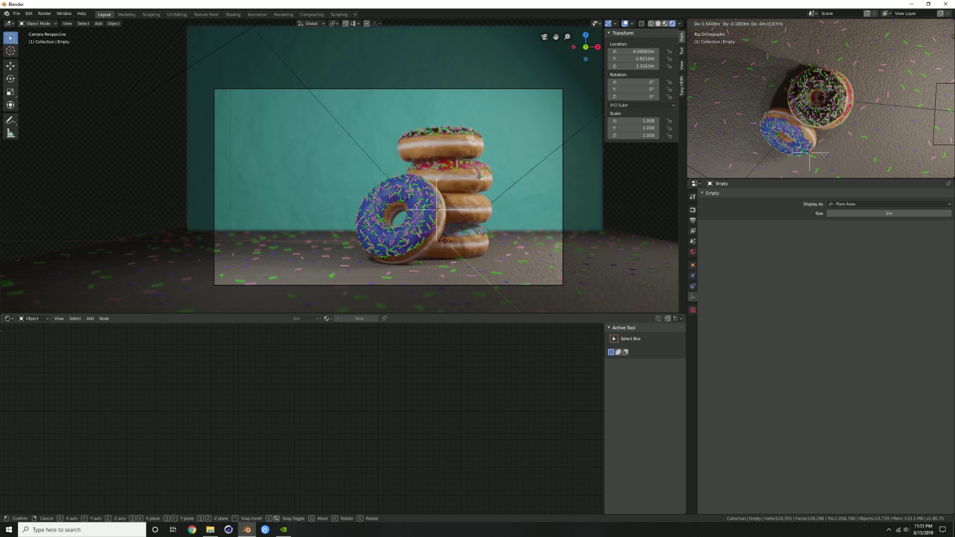
click(823, 154)
Set the camera's F-Stop to 0.3 and hide the overlays in the main viewport.
click(544, 285)
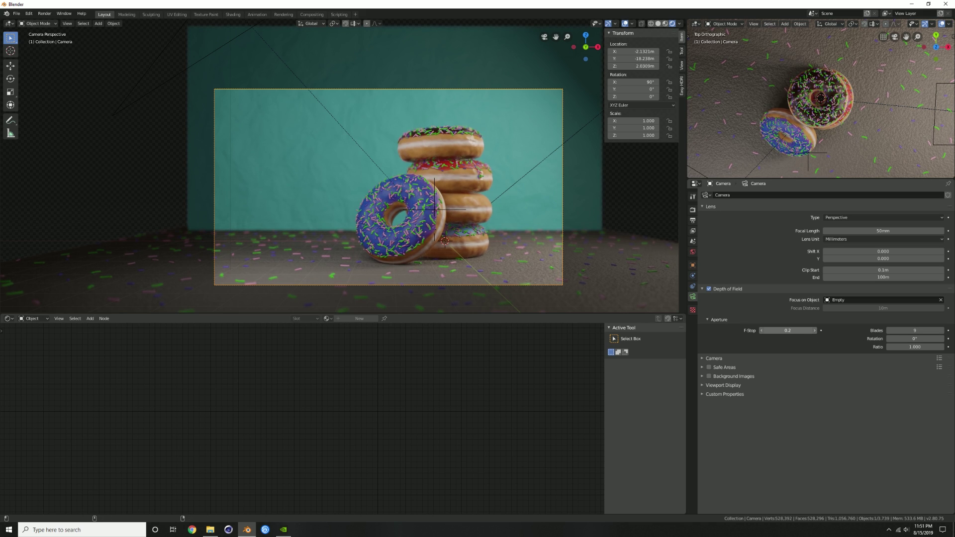
drag(788, 330, 792, 331)
key(alt+a)
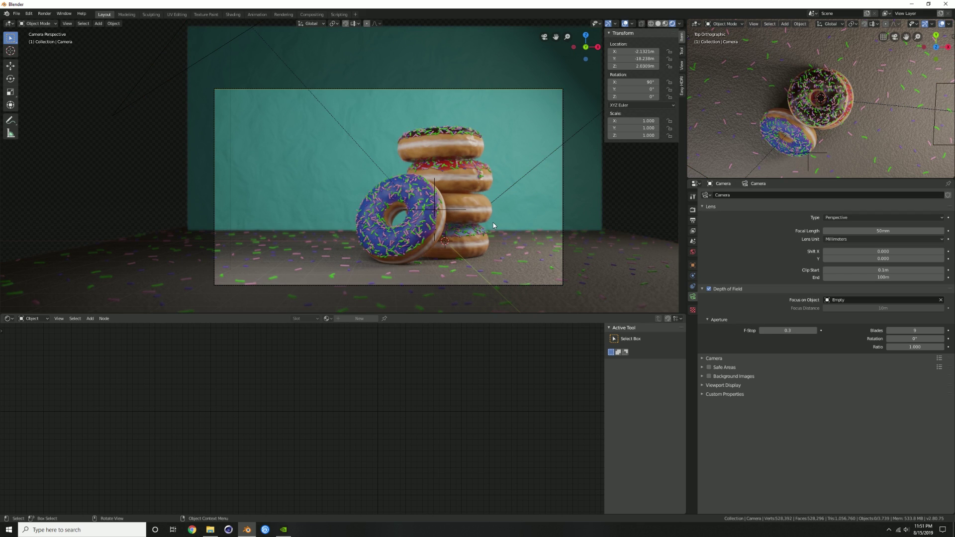
click(625, 23)
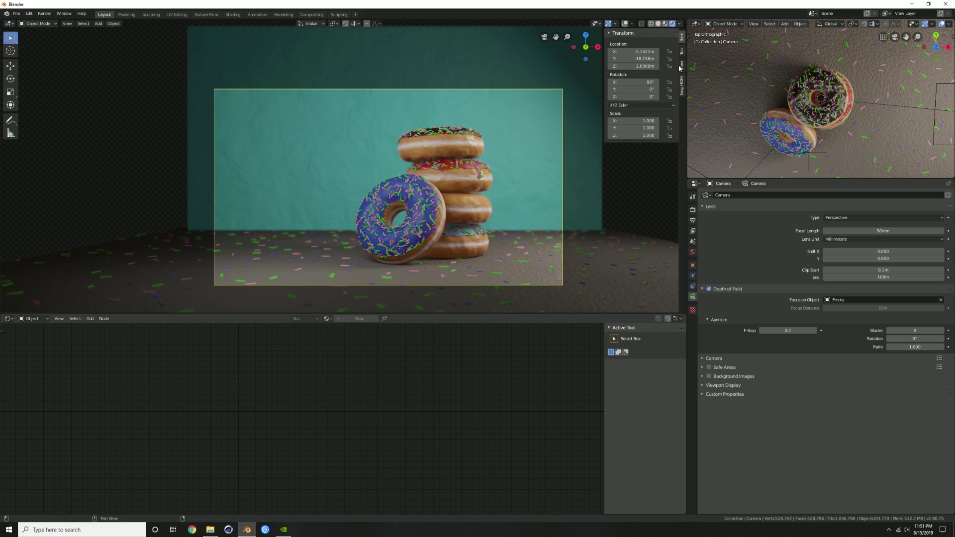
Rotate the Easy HDRI environment to -220° around Z and set its sky strength to 0.7.
click(682, 83)
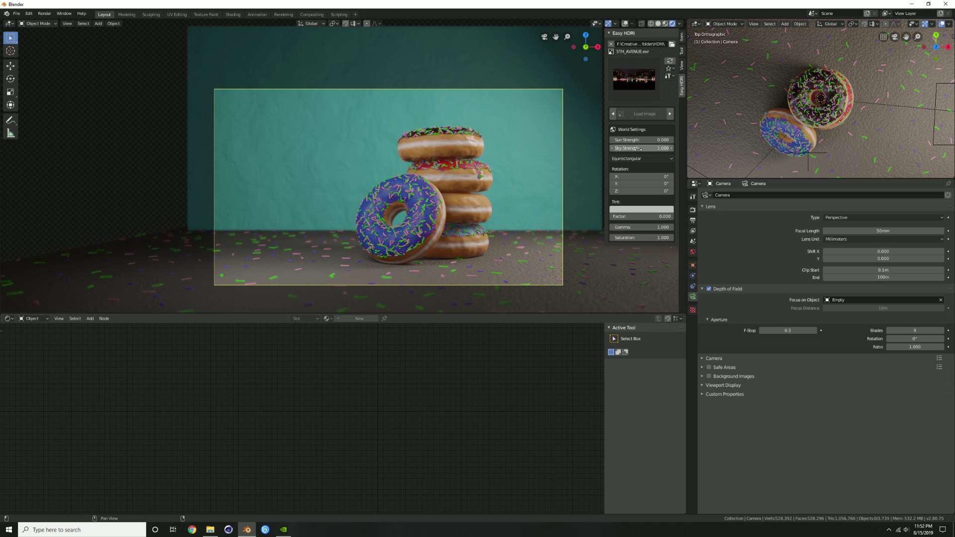
mouse_move(642, 191)
mouse_down()
mouse_move(624, 191)
mouse_move(636, 203)
mouse_up()
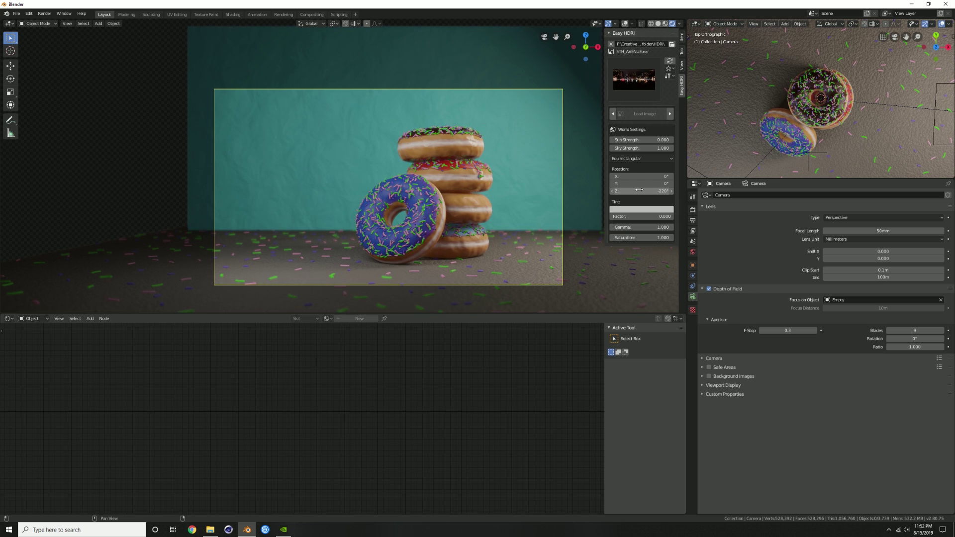
mouse_move(636, 149)
mouse_down()
mouse_move(622, 148)
mouse_move(647, 149)
mouse_move(635, 148)
mouse_up()
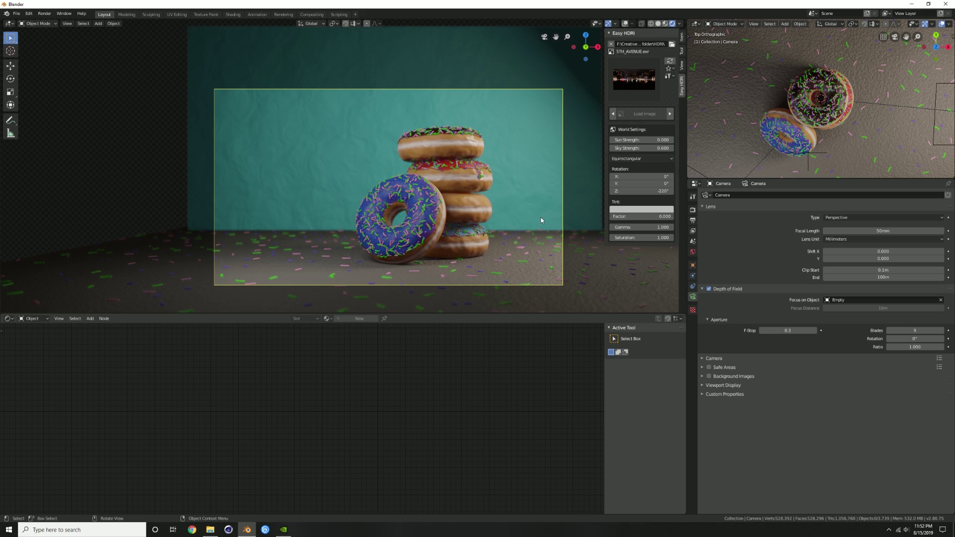
ctrl+drag(629, 148, 635, 148)
Move the teal back wall farther behind the donuts and scale it up about 1.18 times.
click(532, 174)
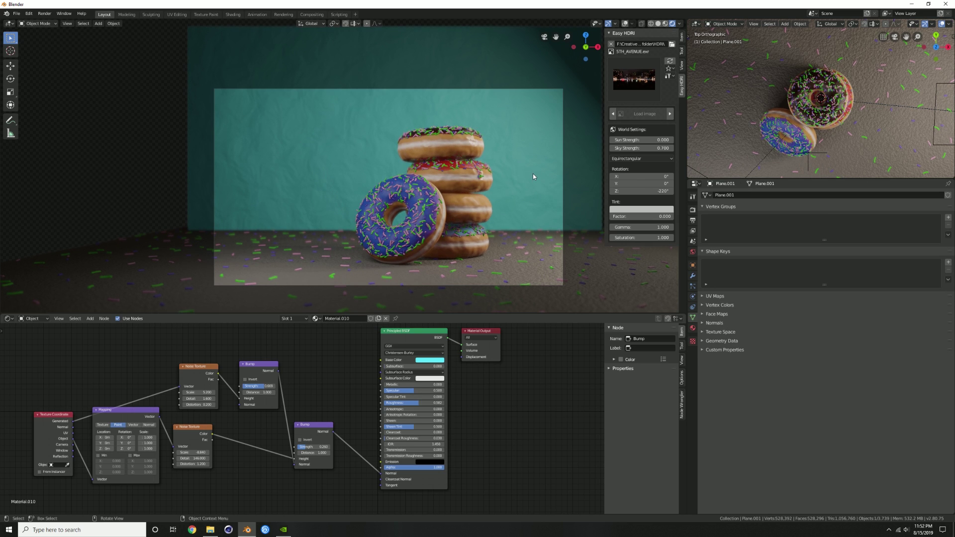
scroll(801, 106, down, 6)
key(g)
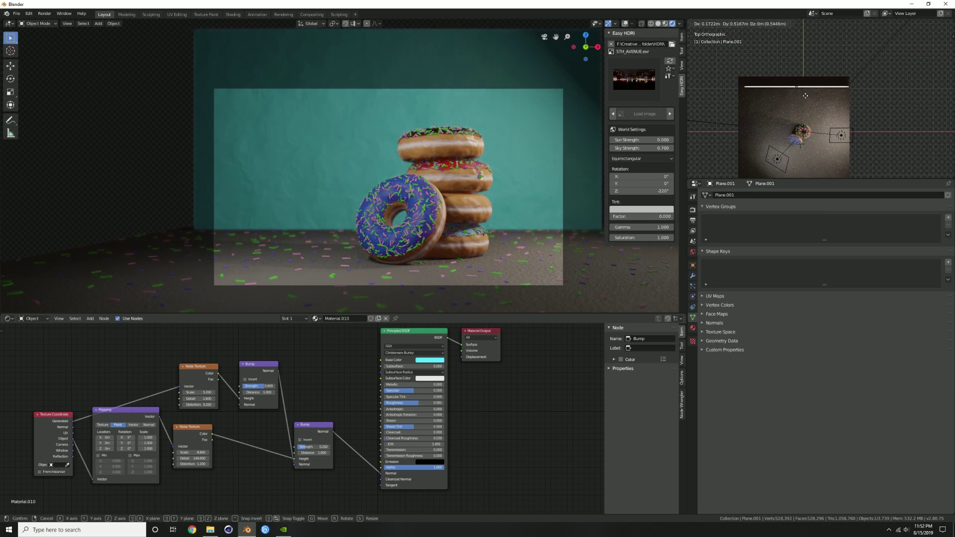
click(809, 62)
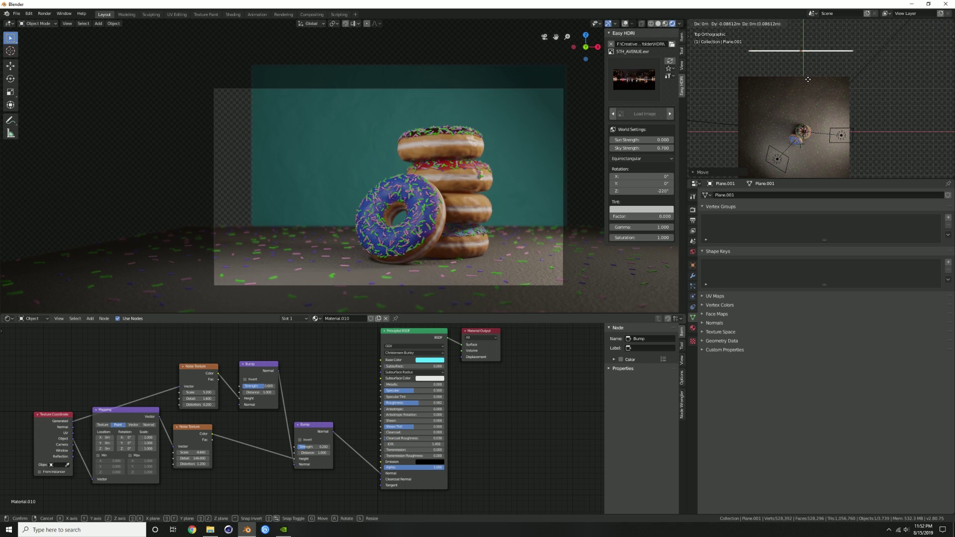
key(g)
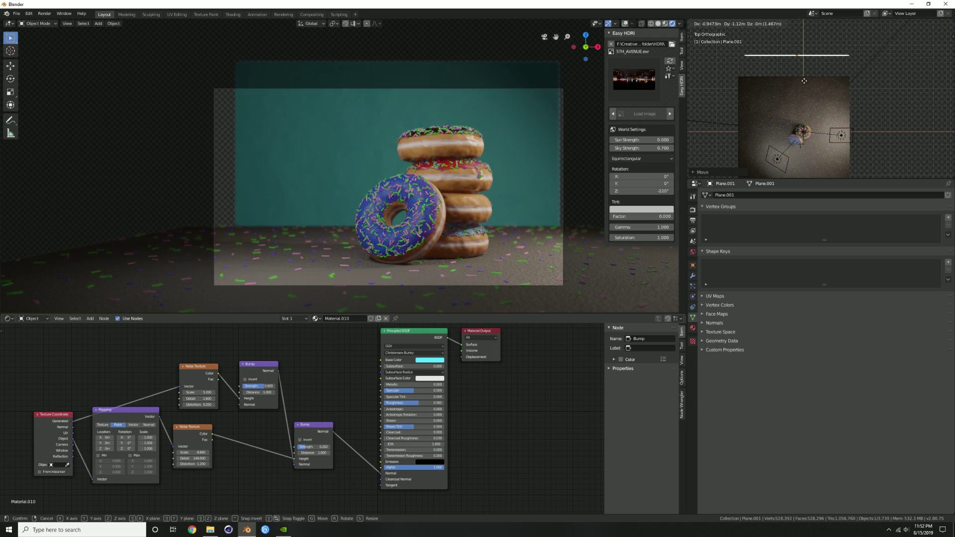
key(s)
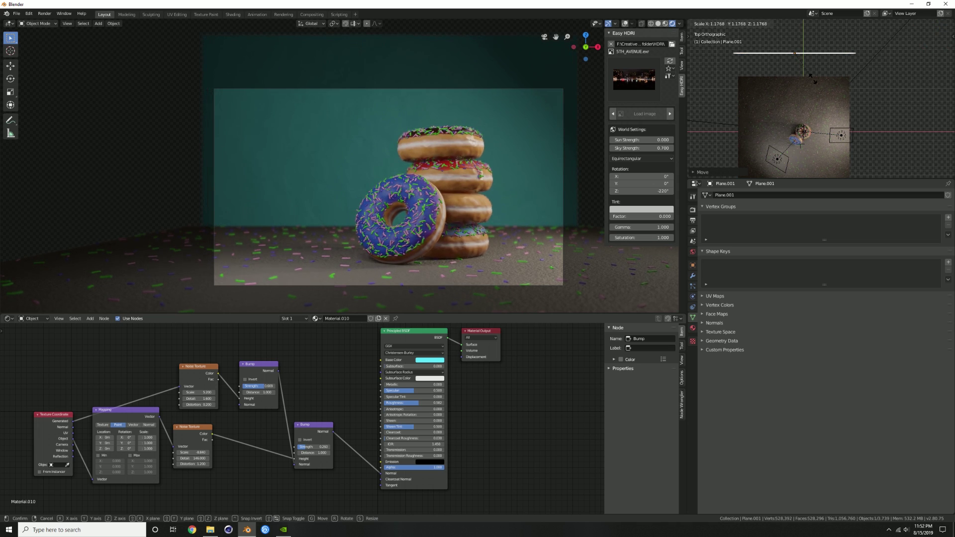
click(813, 81)
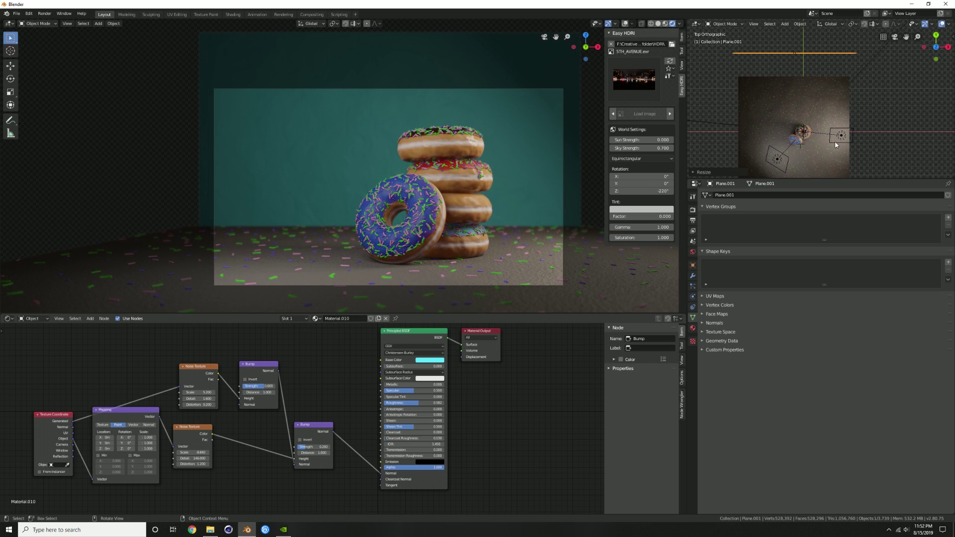
Add an area light and rotate it -90° around the X axis.
middle_drag(841, 138, 780, 92)
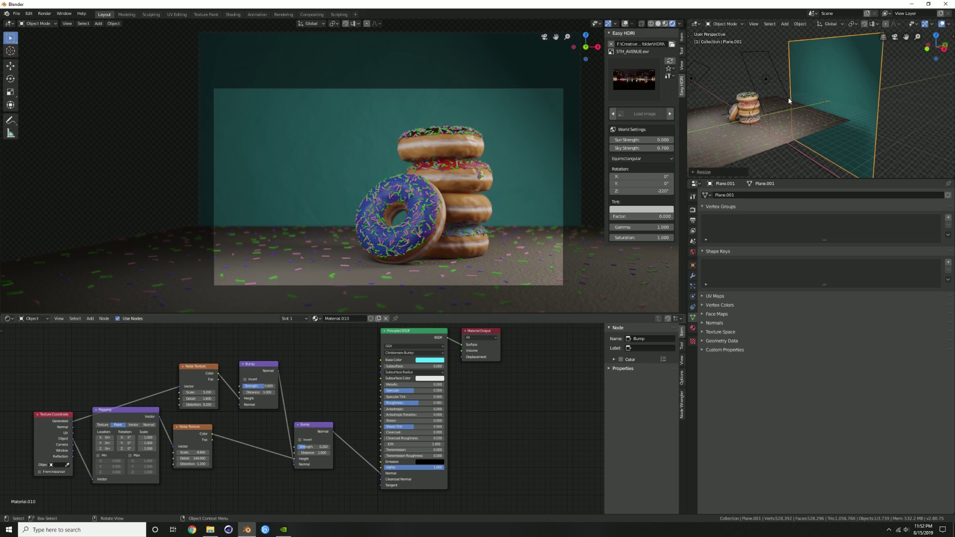
key(shift+a)
mouse_move(804, 108)
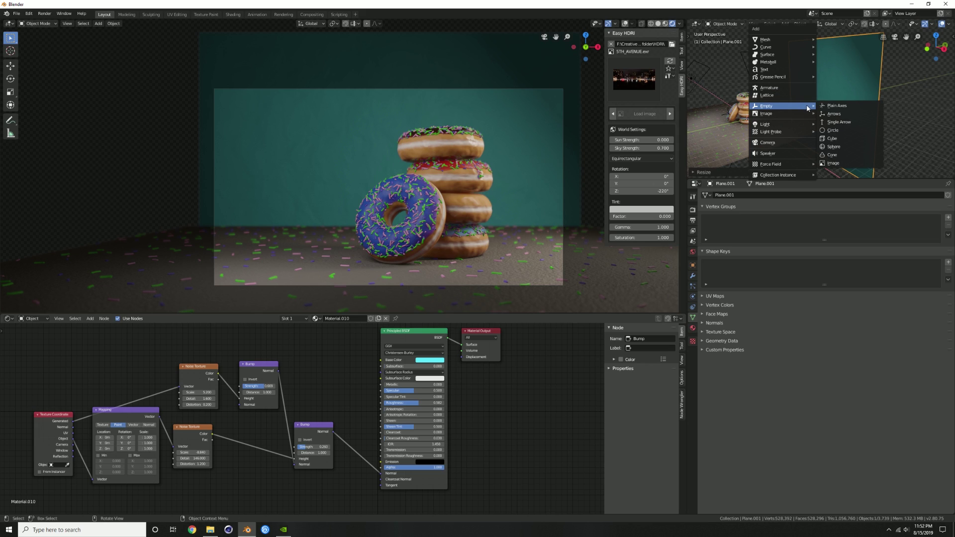
mouse_move(791, 127)
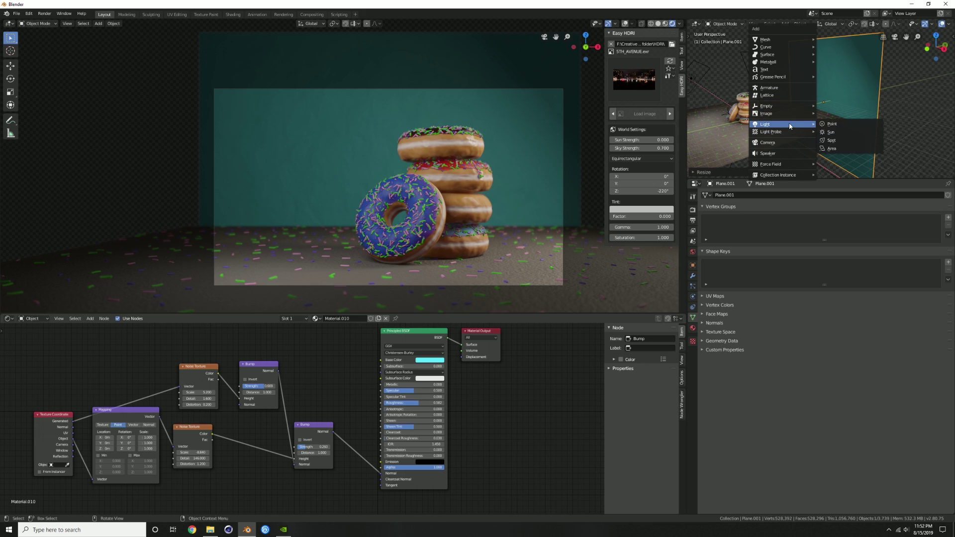
click(835, 148)
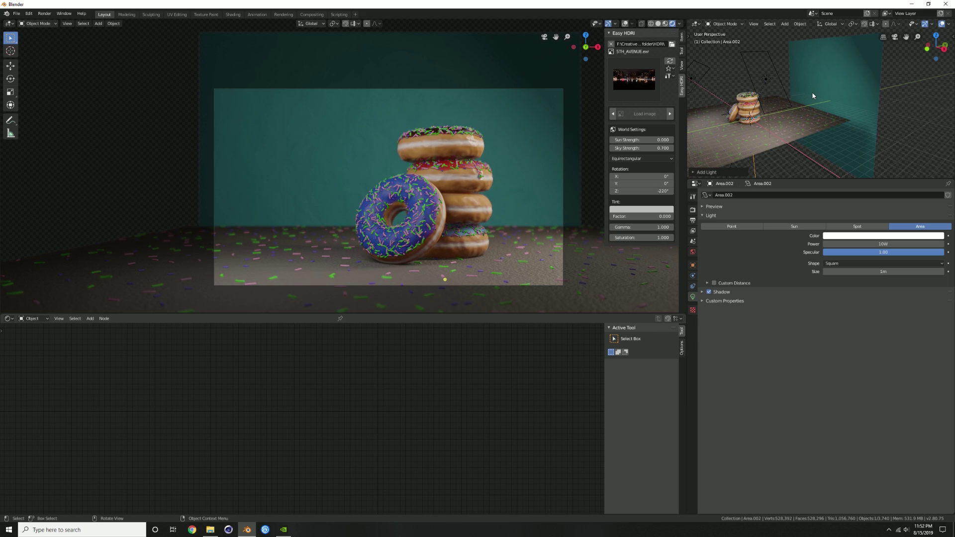
text(rx)
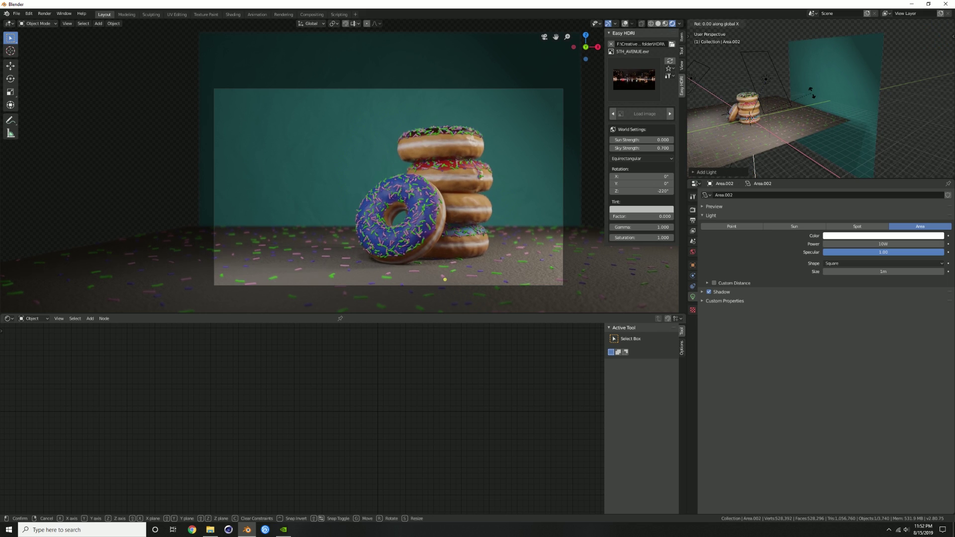
text(-90)
key(Return)
Lower the new area light along the Z axis to below the floor plane.
key(g)
key(z)
click(810, 137)
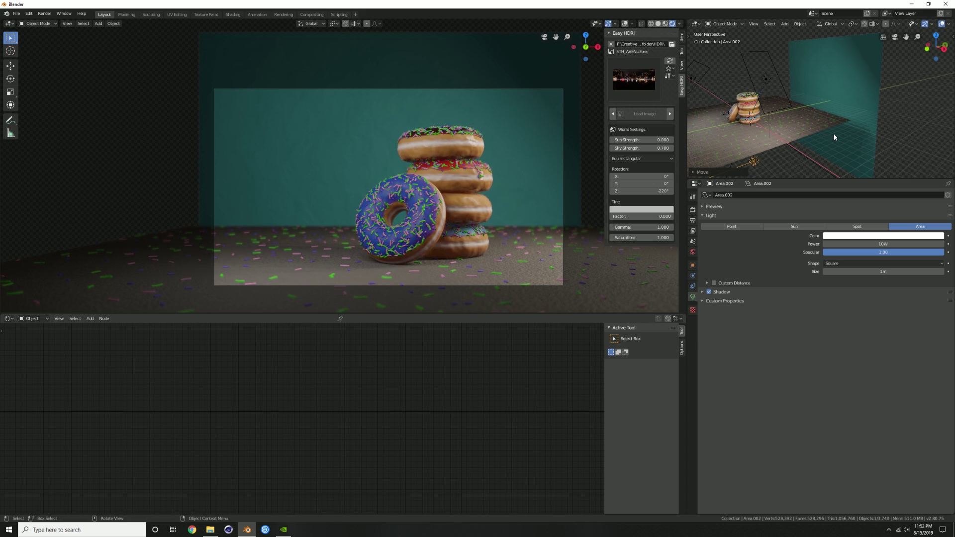
key(r)
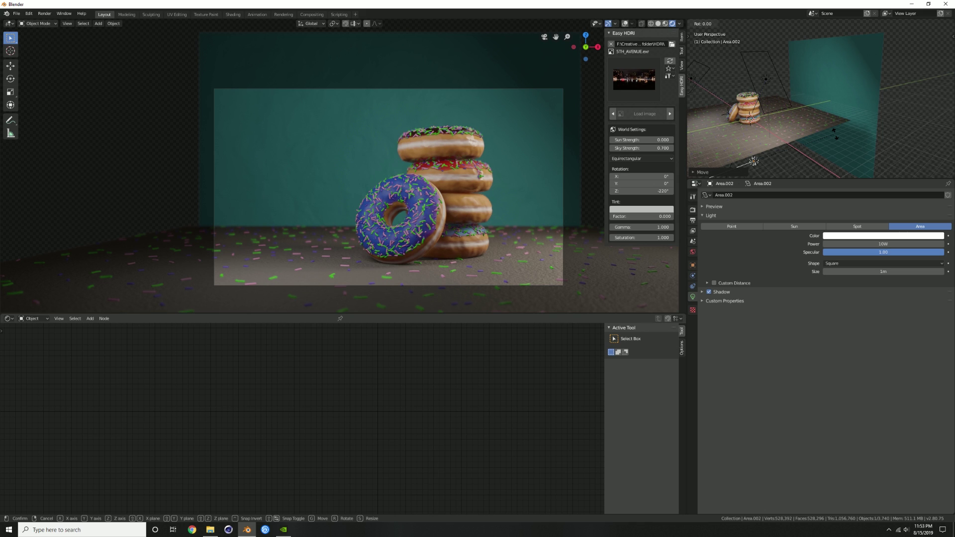
click(834, 133)
Move the area light behind the floor's rear edge near the back wall and raise it slightly, using the Move tool.
middle_drag(805, 148, 726, 81)
key(t)
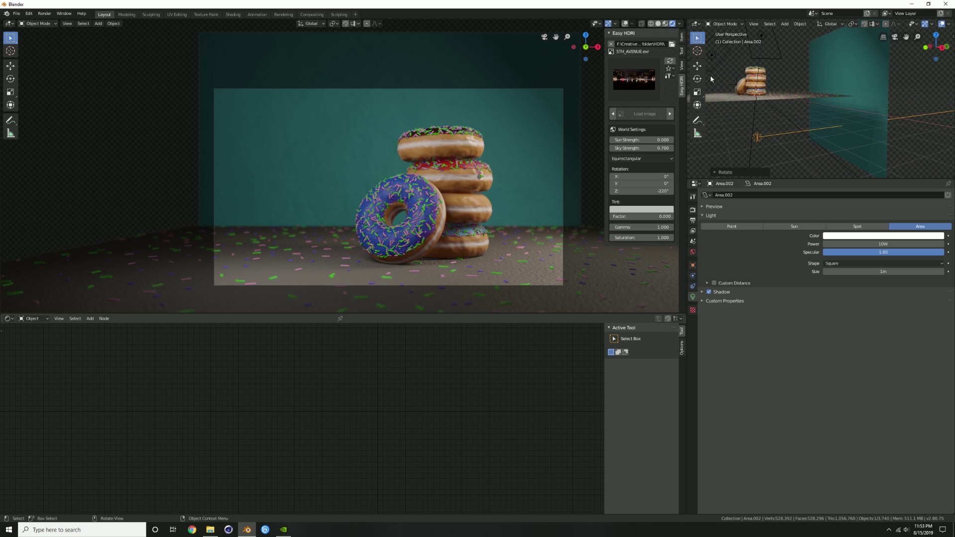
click(699, 67)
drag(784, 135, 855, 136)
drag(827, 104, 828, 85)
middle_drag(814, 116, 824, 120)
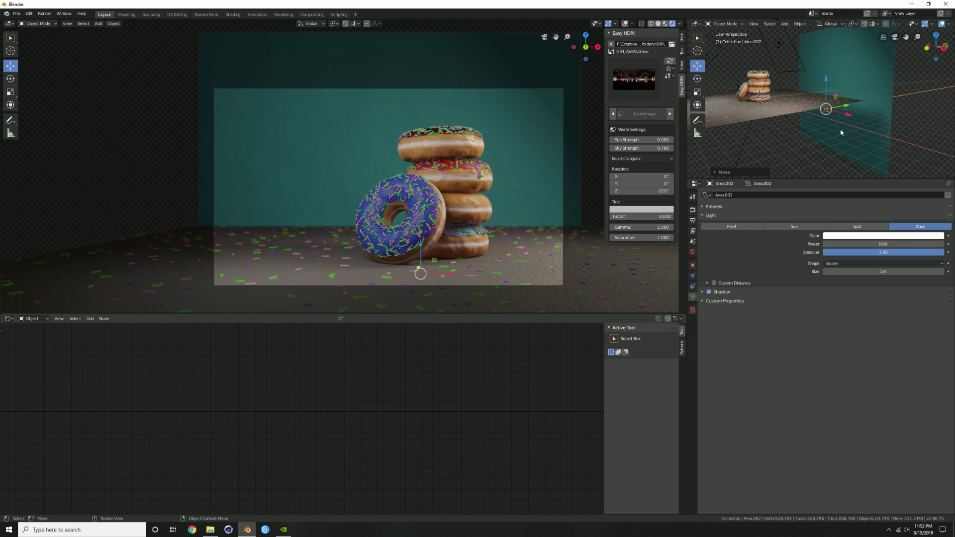
Scale the area light up about 6 times and raise its power to about 1230 W.
key(s)
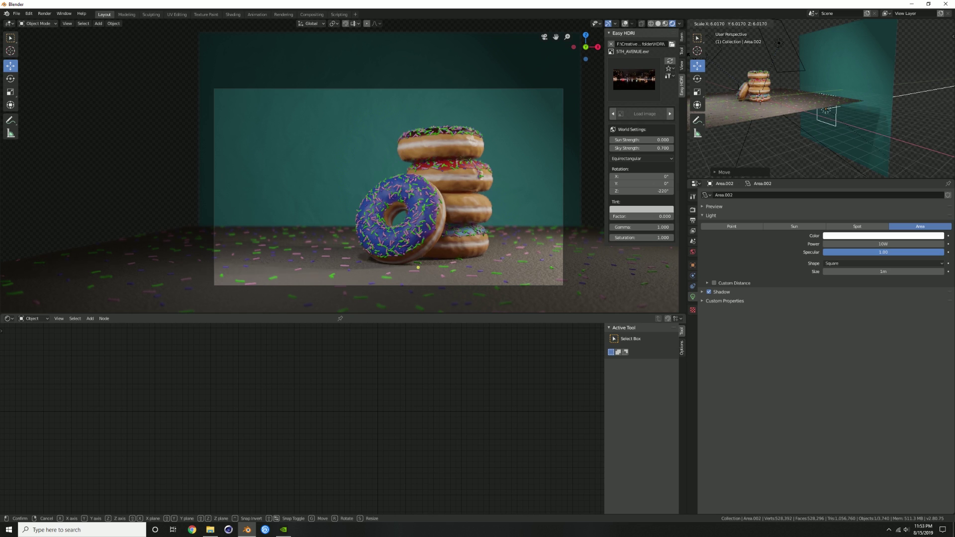
click(934, 50)
drag(883, 244, 944, 243)
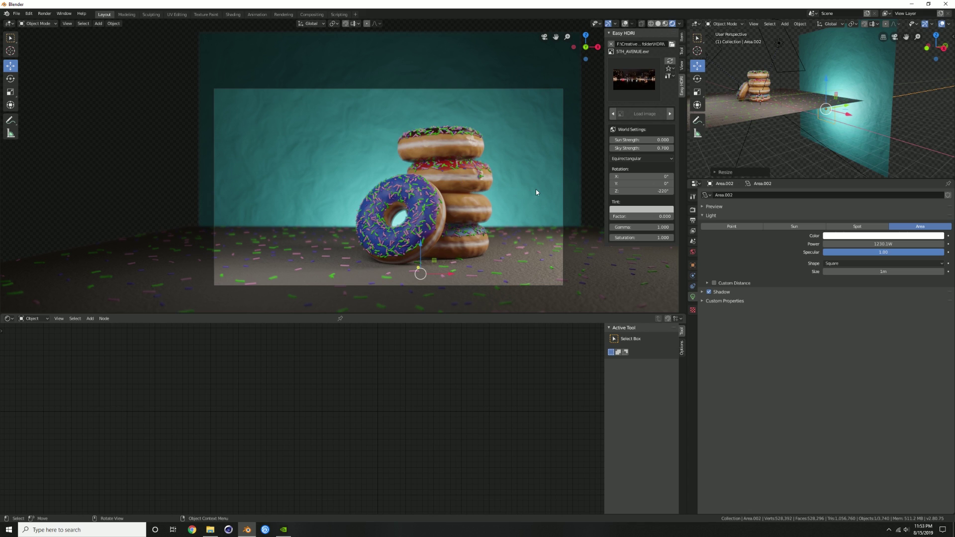
Lower the strength of the back wall material's final Bump node and adjust the first Bump node's strength.
click(843, 112)
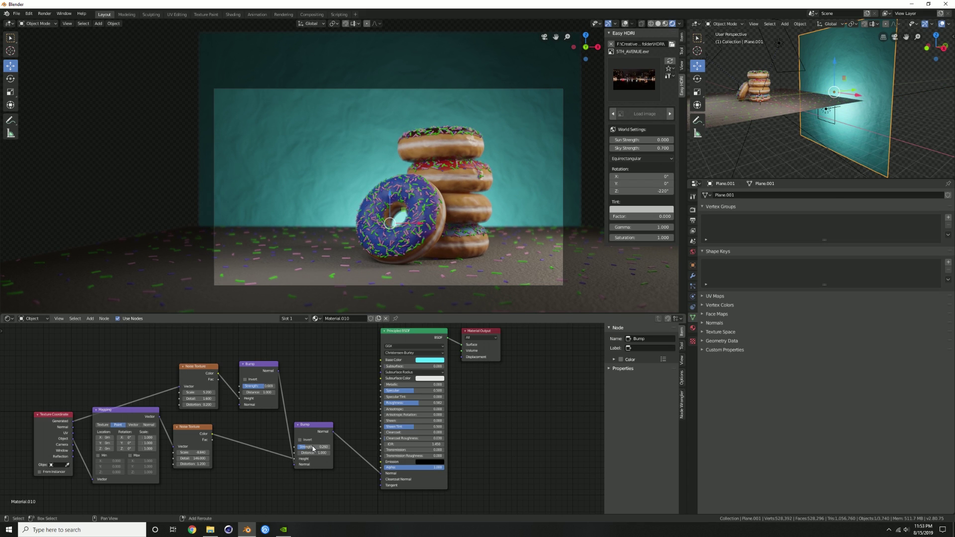
drag(314, 447, 305, 446)
mouse_move(305, 446)
mouse_down()
mouse_move(326, 446)
mouse_move(316, 447)
mouse_up()
drag(258, 387, 238, 386)
drag(256, 386, 269, 386)
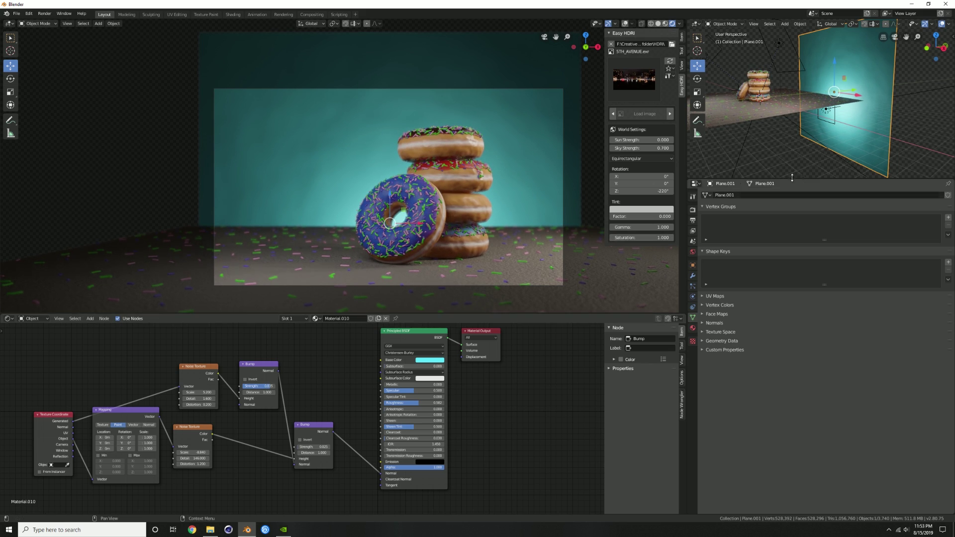
Change the back wall material's Principled BSDF base color to near-white.
drag(856, 91, 829, 123)
click(829, 119)
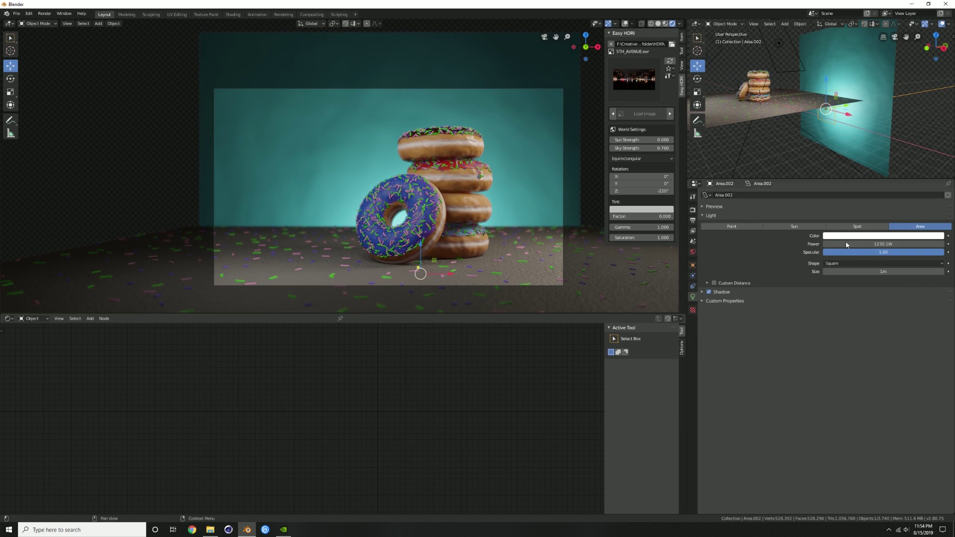
click(874, 85)
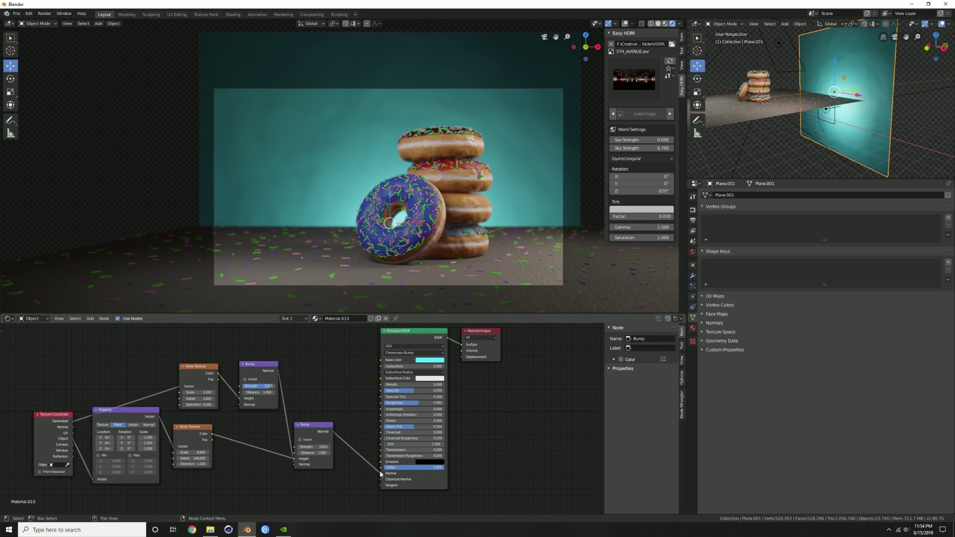
click(437, 360)
drag(438, 335, 419, 341)
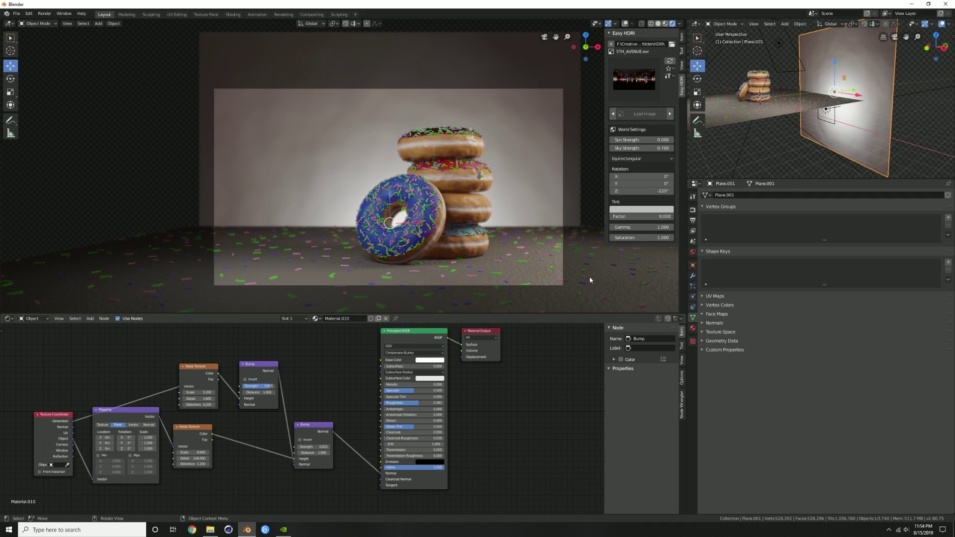
Lower the roughness of the back wall material's Principled BSDF to about 0.33.
mouse_move(420, 402)
mouse_down()
mouse_move(384, 402)
mouse_move(403, 402)
mouse_up()
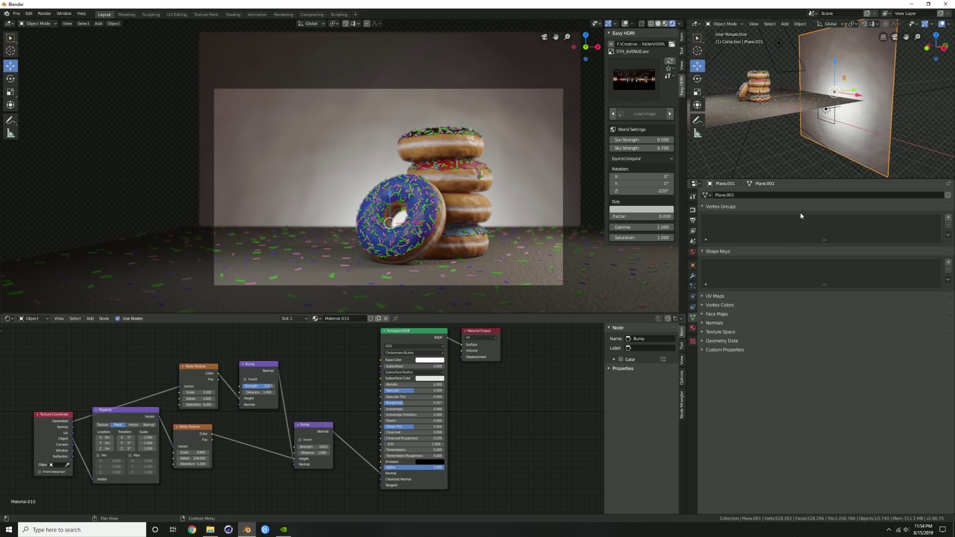
Tint the area light in front of the back wall purple and set its power to 10000 W.
click(827, 111)
click(890, 236)
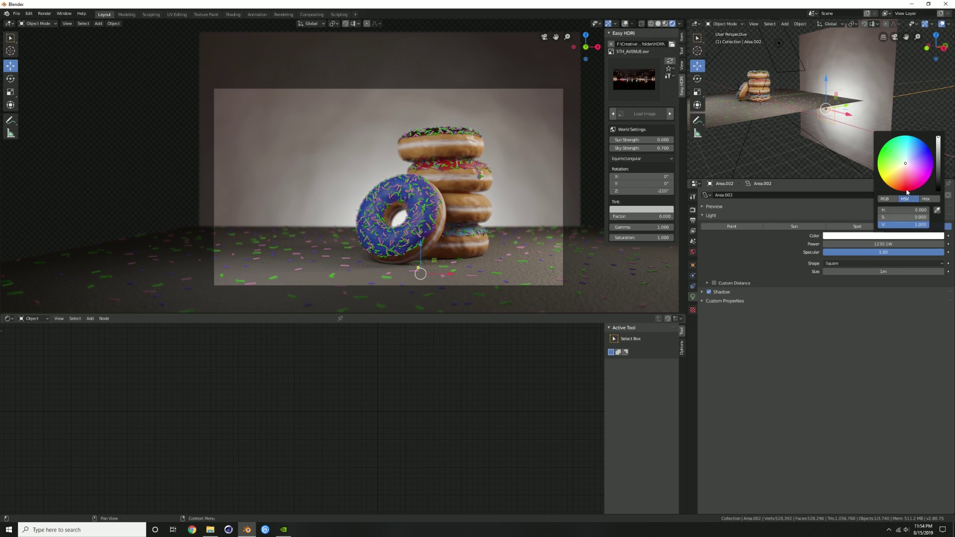
click(912, 178)
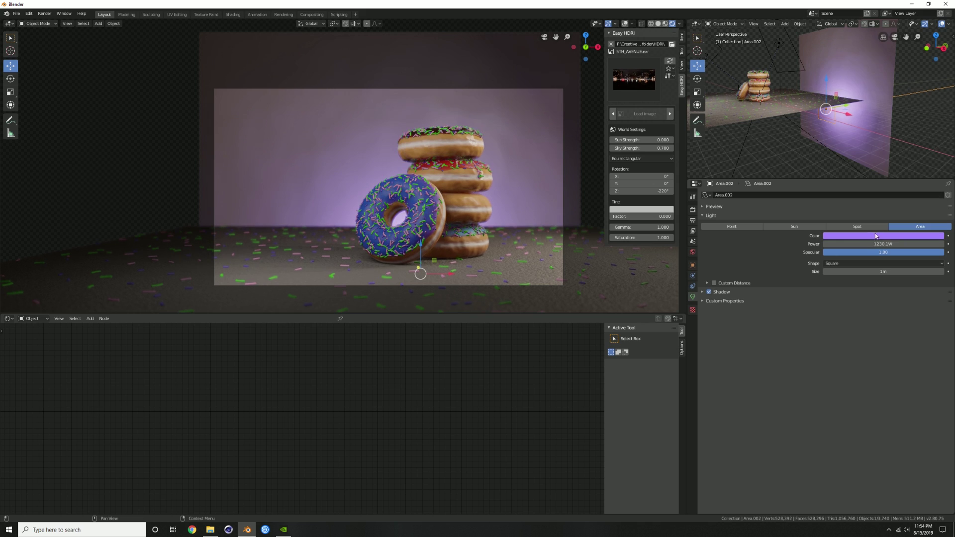
drag(876, 245, 905, 245)
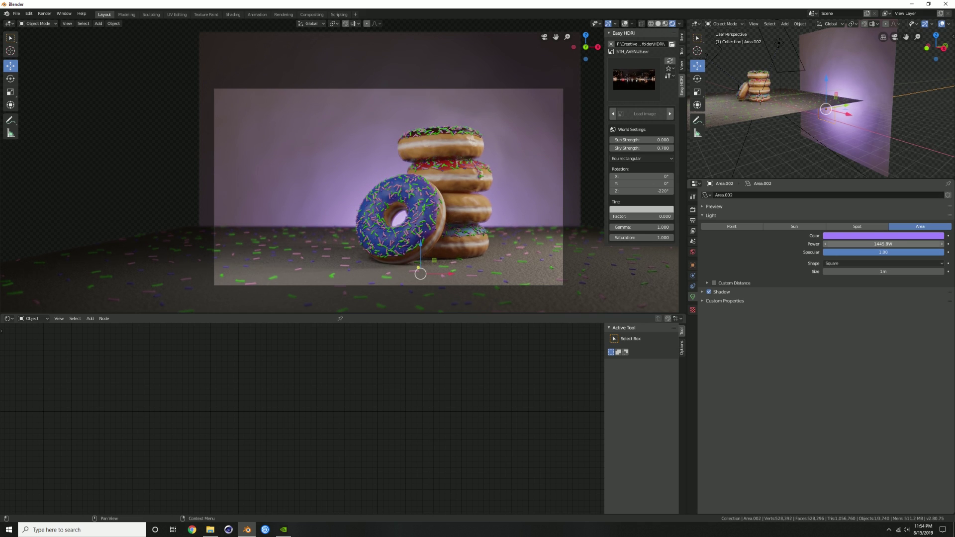
click(871, 244)
text(10000)
key(Return)
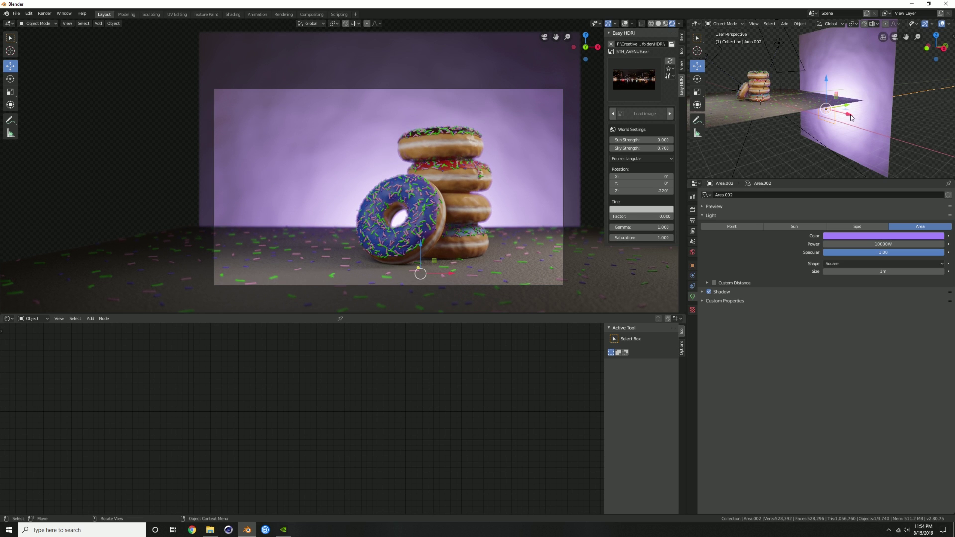
Nudge the area light slightly and change its color to a saturated sky blue.
drag(846, 109, 841, 103)
click(871, 238)
mouse_move(918, 152)
mouse_down()
mouse_move(928, 149)
mouse_move(915, 137)
mouse_up()
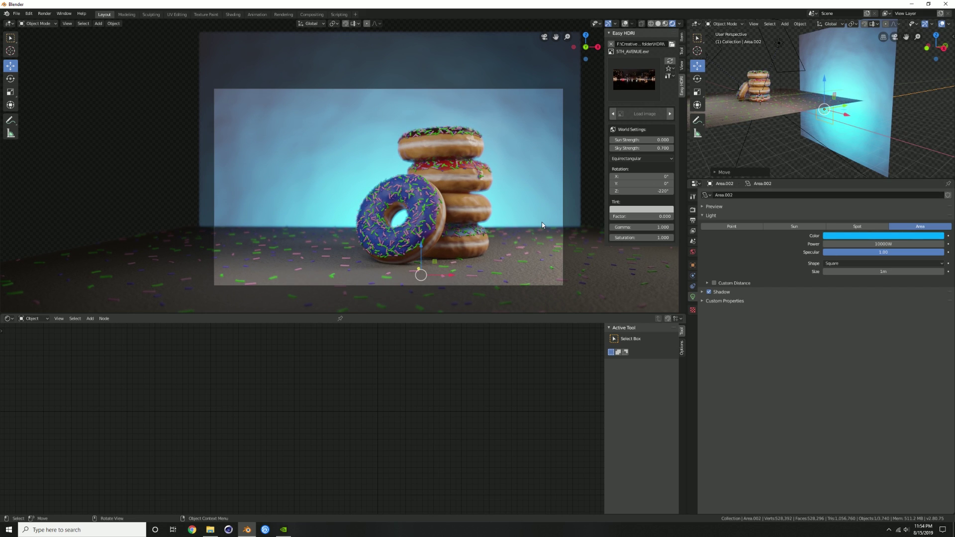
mouse_move(450, 275)
mouse_down()
mouse_move(557, 277)
mouse_move(434, 280)
mouse_up()
right_click(435, 280)
Set the camera's depth-of-field F-Stop to 0.6.
click(551, 285)
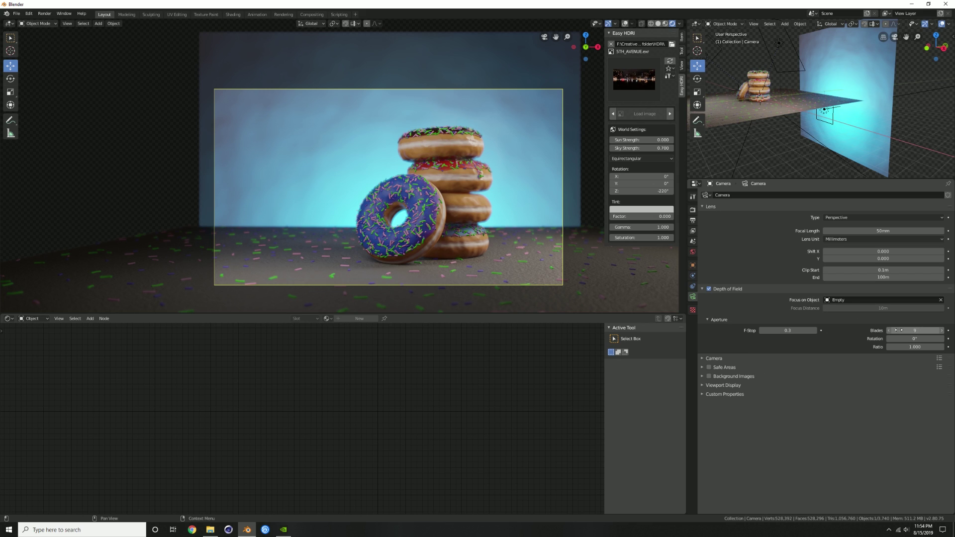
mouse_move(787, 330)
mouse_down()
mouse_move(818, 330)
mouse_move(783, 330)
mouse_up()
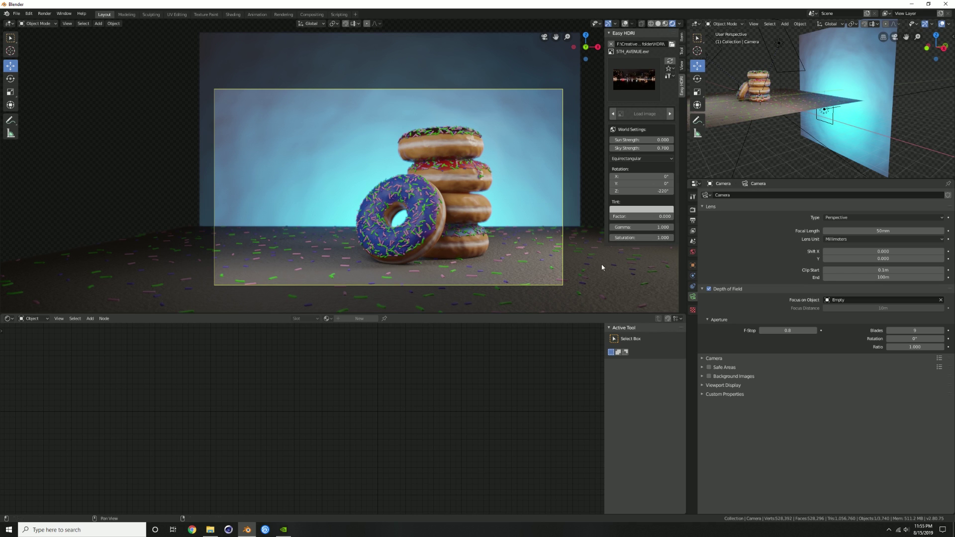
Darken the floor material's base color to near-black and lower its roughness for a glossier surface.
click(524, 276)
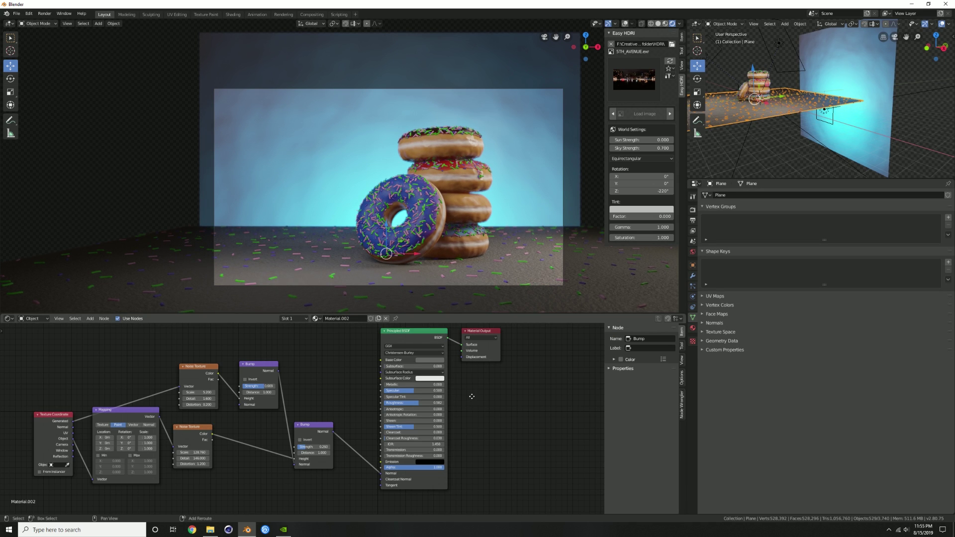
click(430, 360)
drag(465, 288, 465, 318)
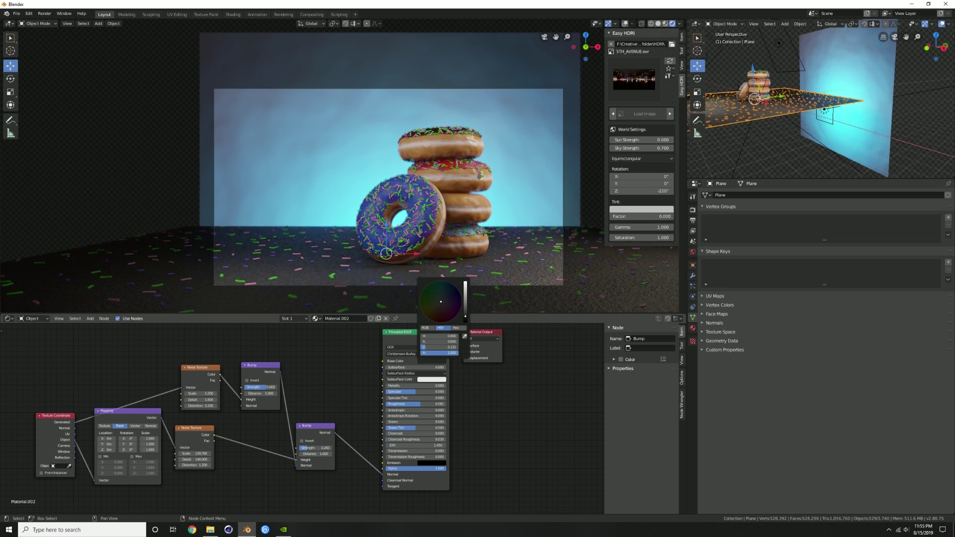
drag(418, 404, 411, 403)
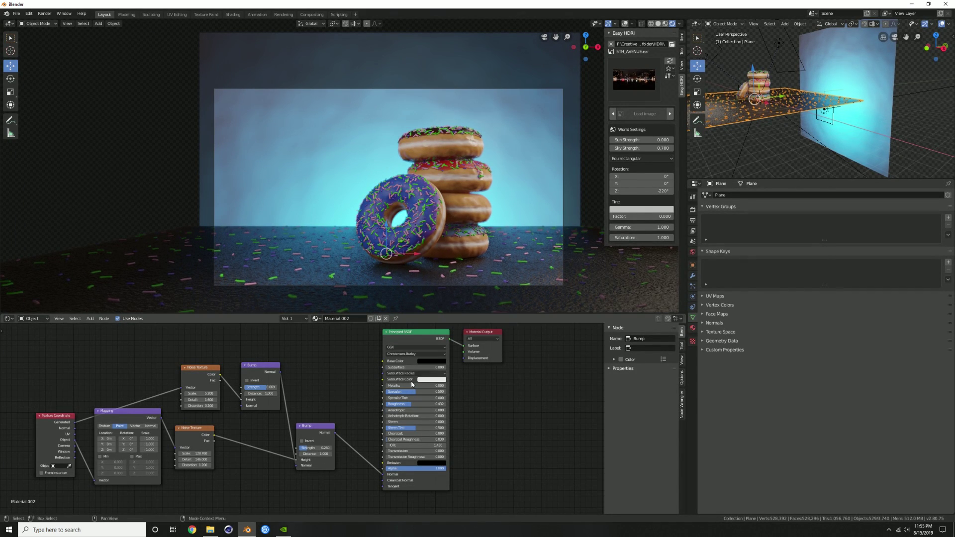
drag(406, 404, 402, 404)
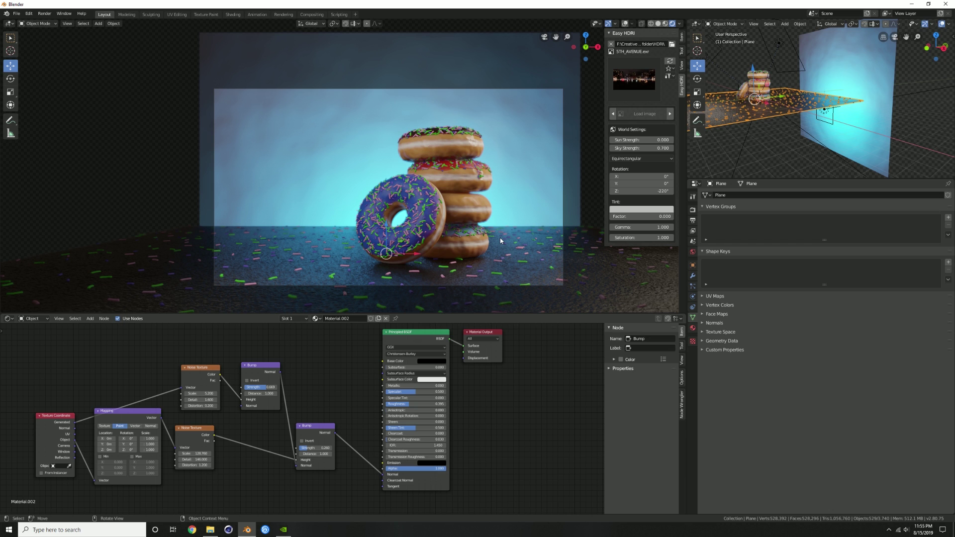
Add a second camera at the world origin, show the viewport overlays, and raise the camera about 3 m along Z.
middle_drag(472, 216, 451, 223)
key(KP_0)
key(shift+a)
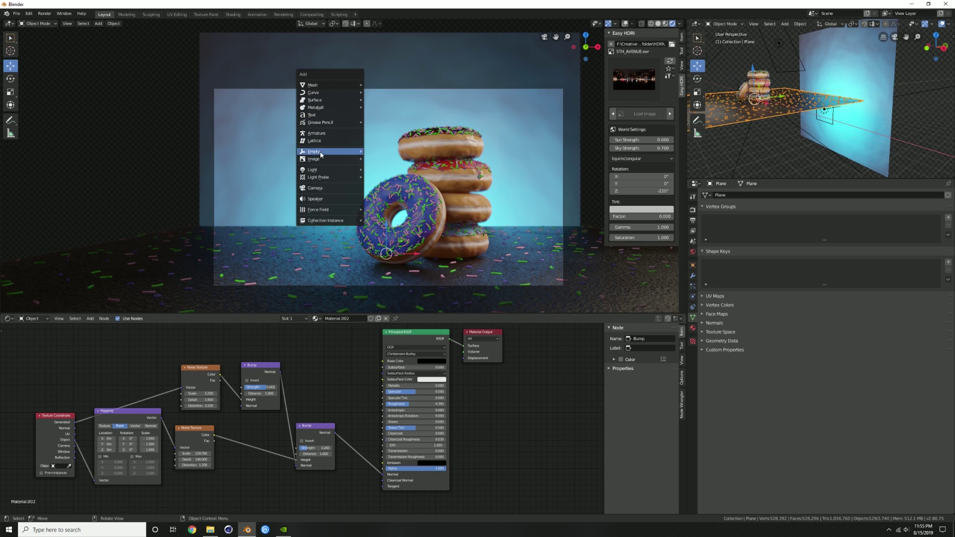
click(319, 188)
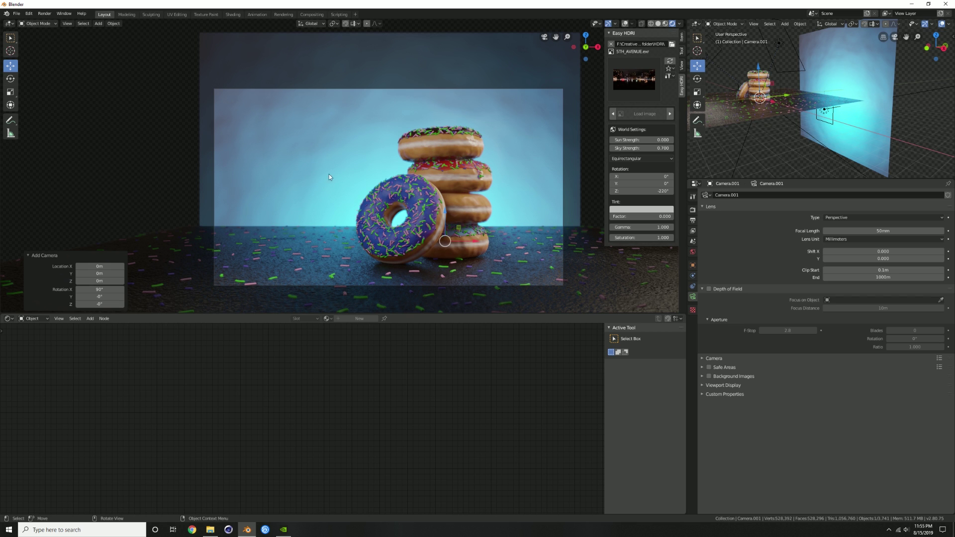
click(695, 23)
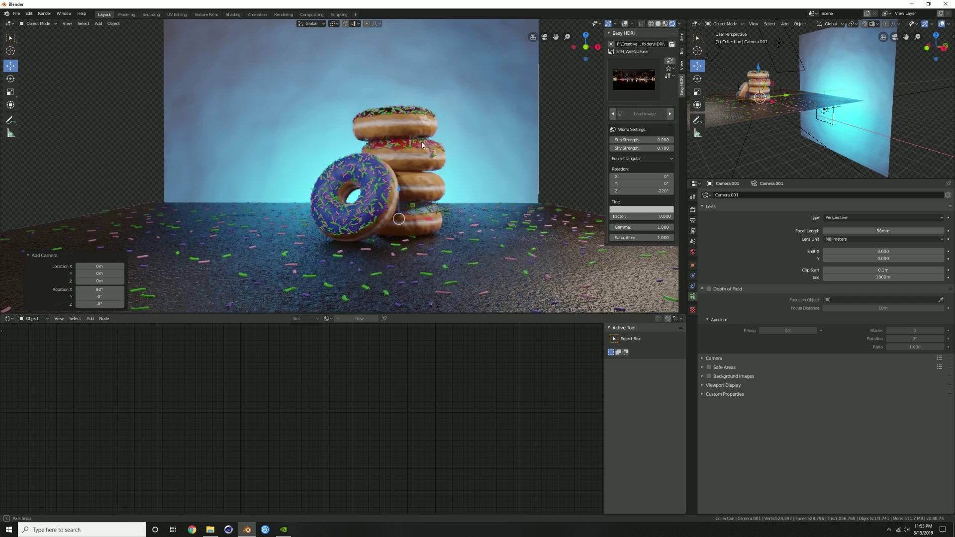
middle_drag(407, 124, 352, 157)
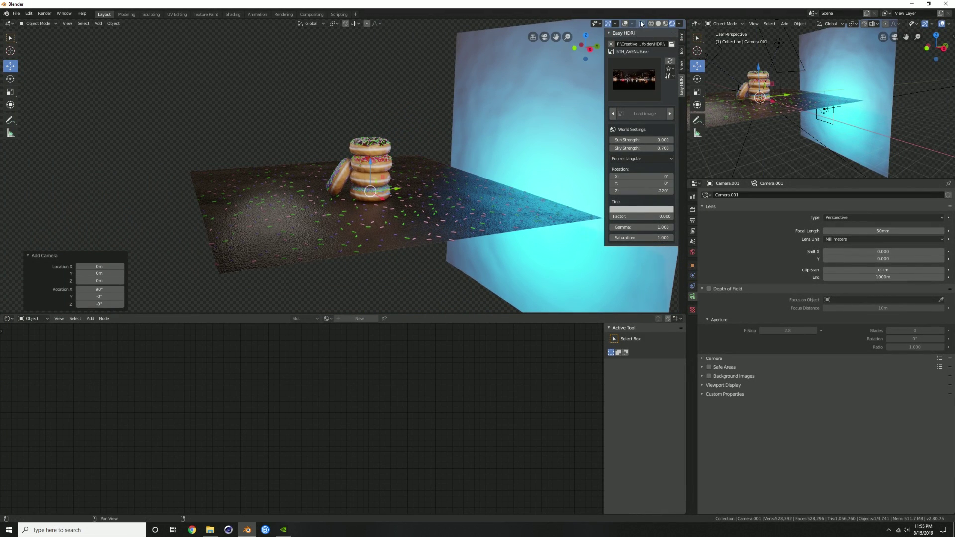
click(625, 24)
drag(371, 173, 372, 103)
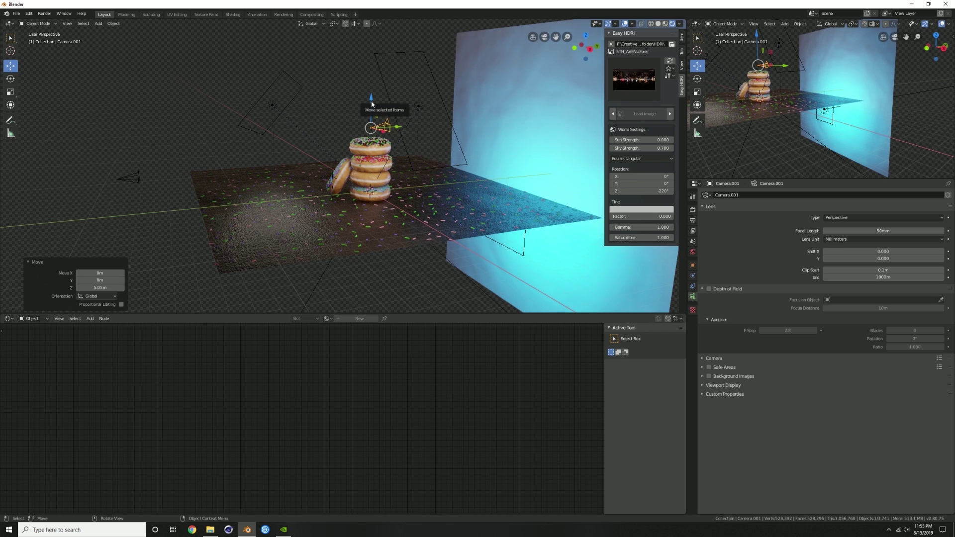
Look through the new camera and use walk navigation to frame the donuts from a raised, angled viewpoint.
key(KP_0)
key(shift+grave)
key(s)
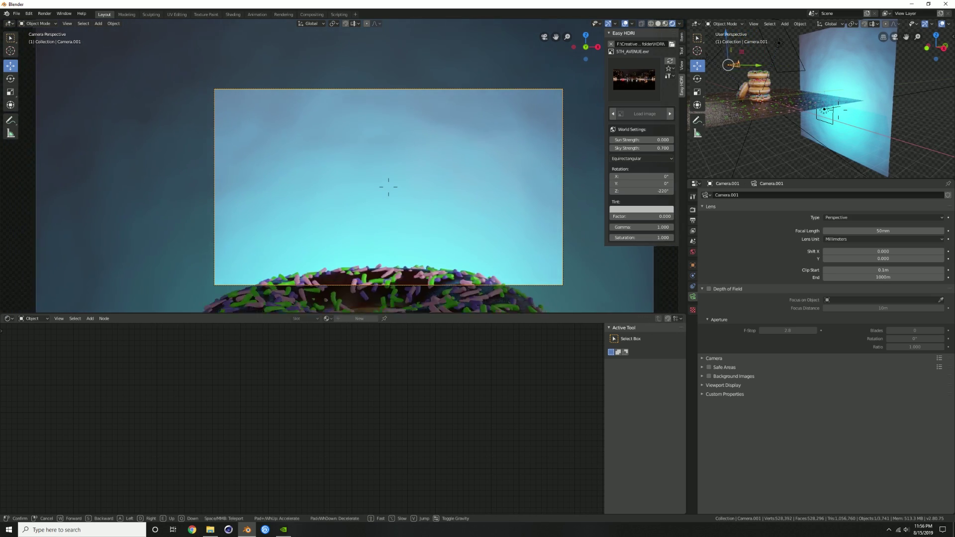
key(s)
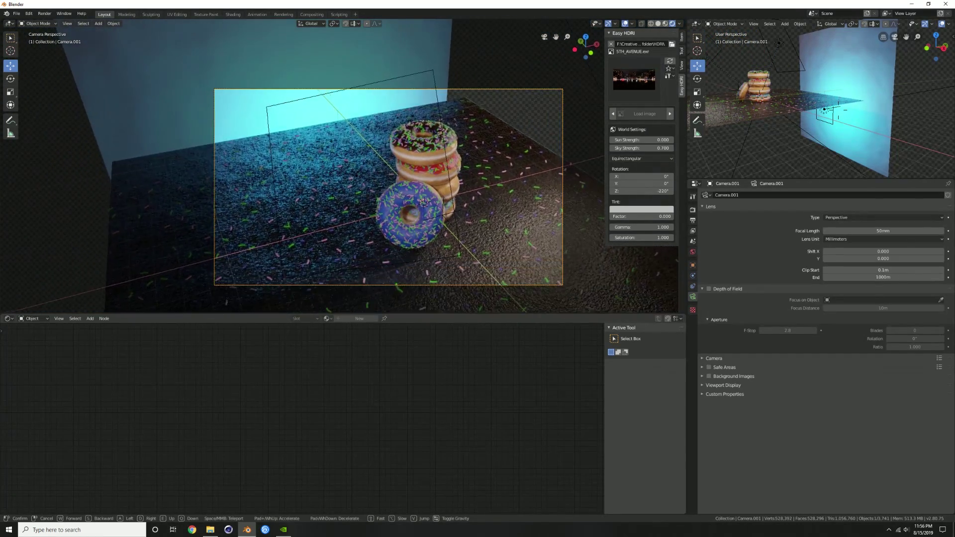
key(w)
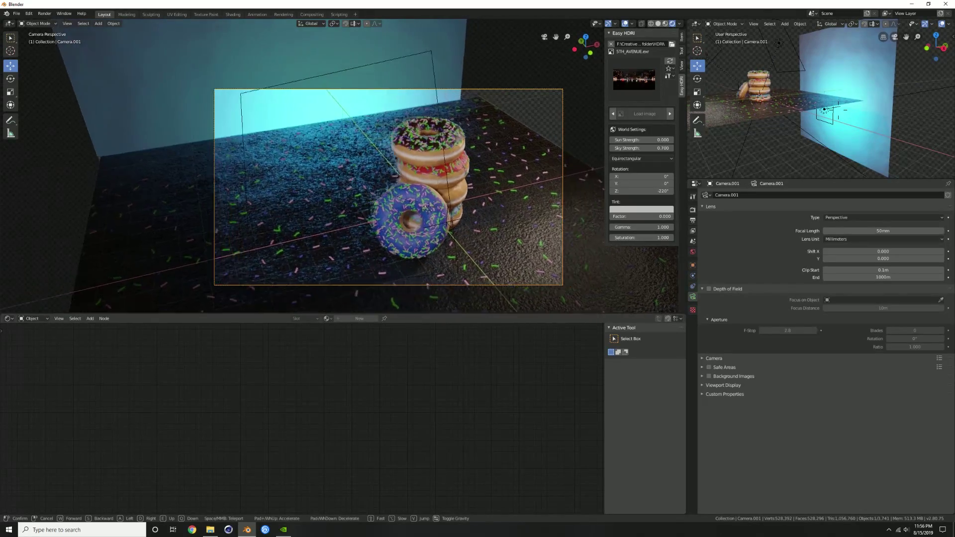
click(425, 211)
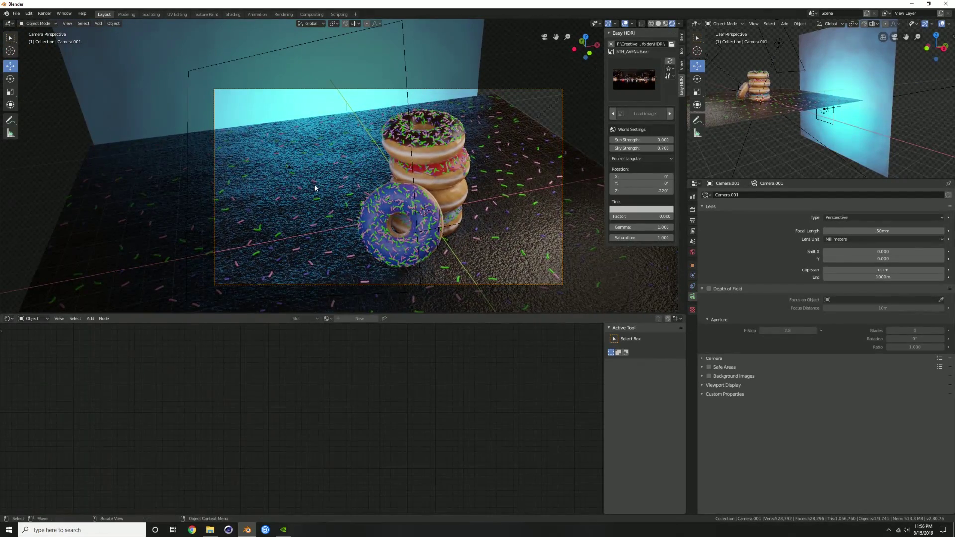
Slide the floor plane along X and scale it up about 1.13 times.
click(338, 190)
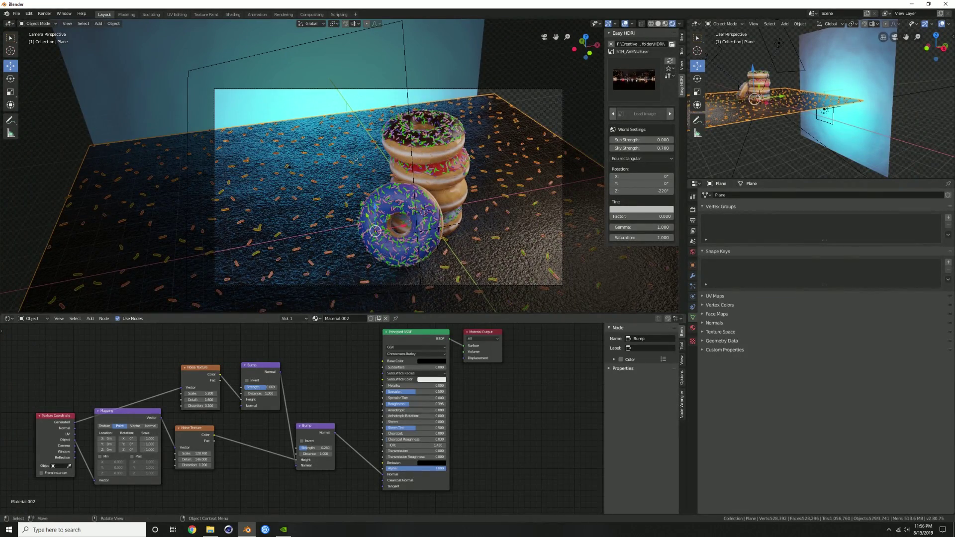
key(g)
key(x)
click(457, 160)
key(s)
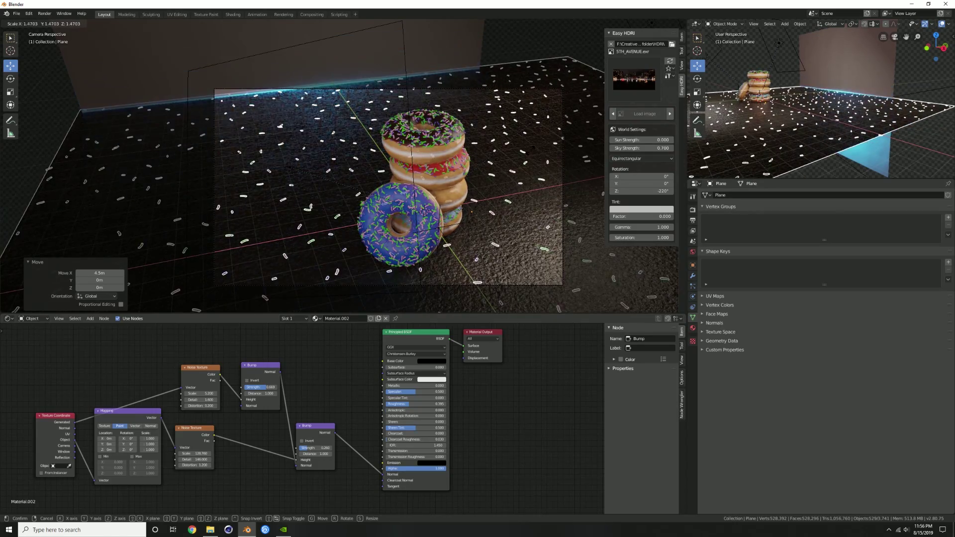
click(515, 187)
Move the enlarged floor plane about 5.2 m along Y so it extends past the back wall.
key(g)
key(y)
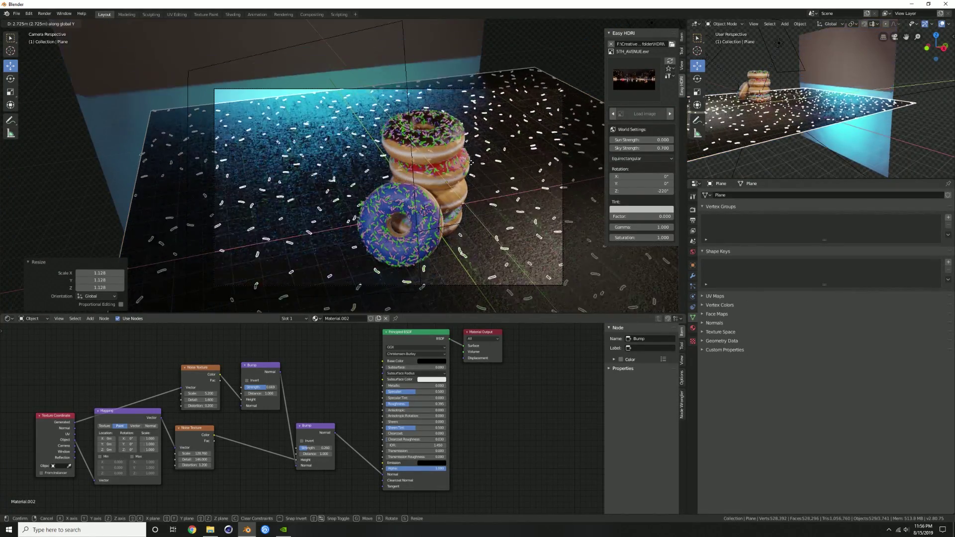
click(349, 49)
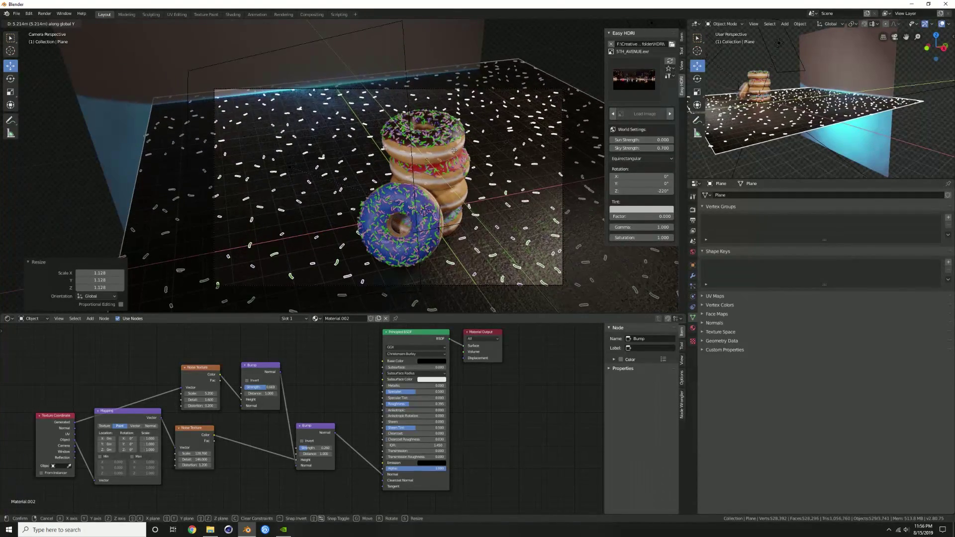
Delete the back wall plane.
click(257, 32)
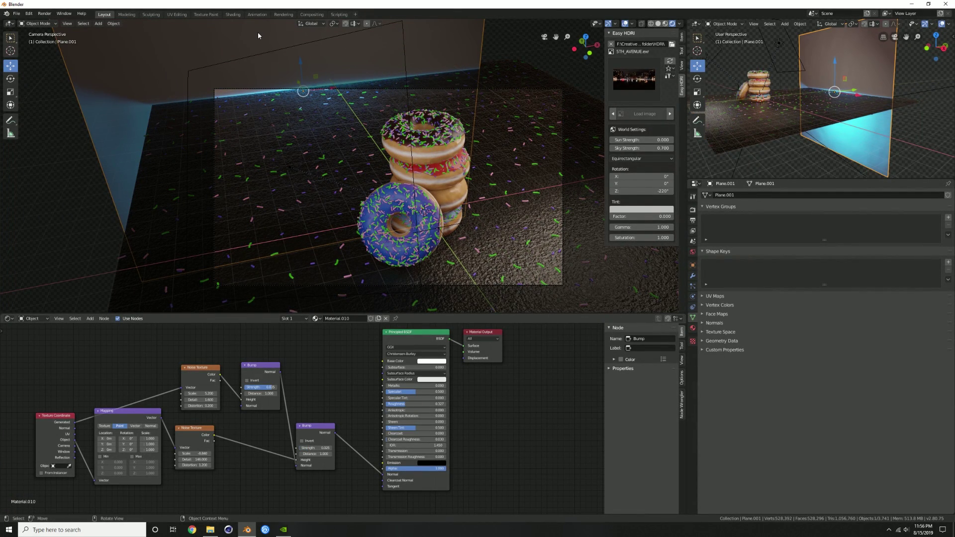
key(Delete)
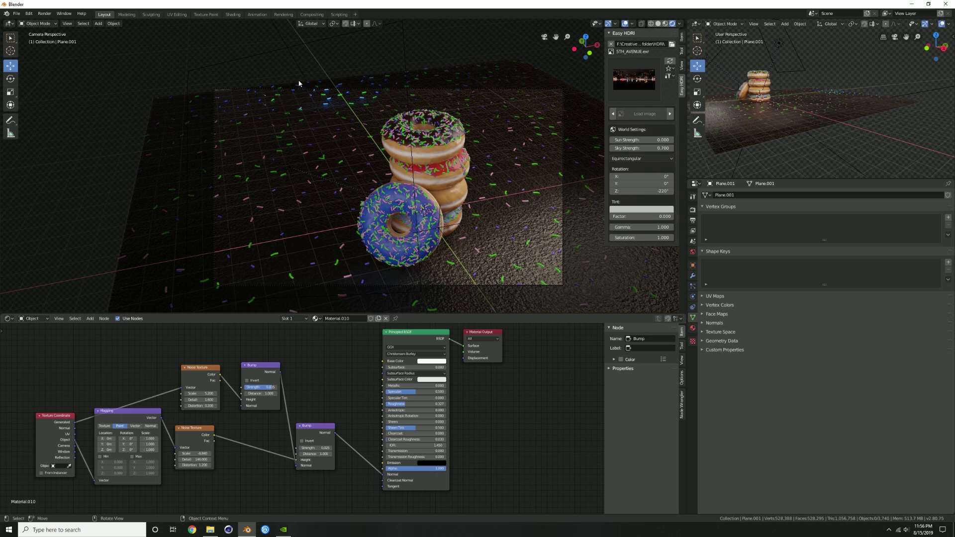
Raise the blue area light about 2.1 m and rotate it about 179° around X to shine on the floor and donuts.
click(344, 143)
drag(341, 143, 307, 50)
key(r)
key(x)
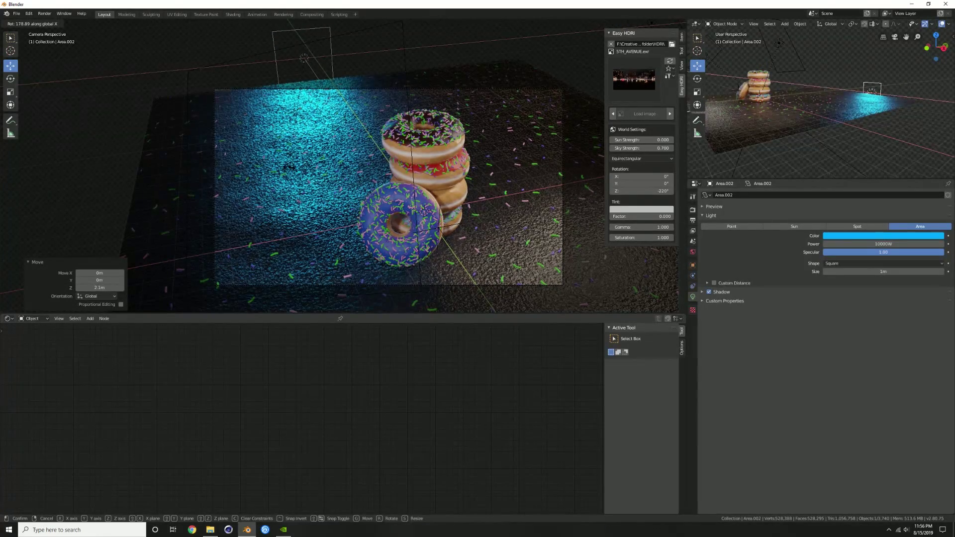
click(419, 174)
Deselect everything, hide the viewport overlays, and inspect the blue lighting on the donuts and floor from several angles.
key(alt+a)
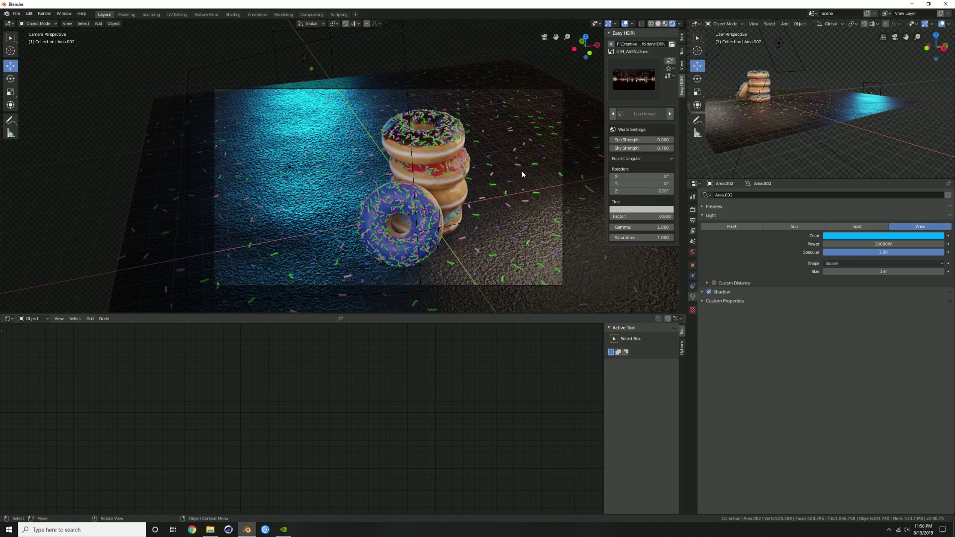
key(shift+alt+z)
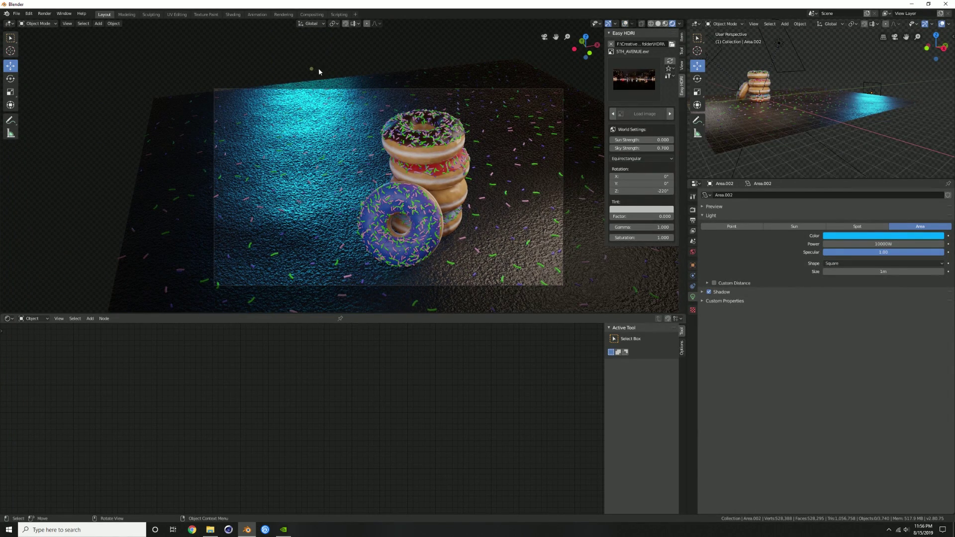
key(ctrl+z)
drag(362, 64, 308, 69)
middle_drag(388, 126, 370, 126)
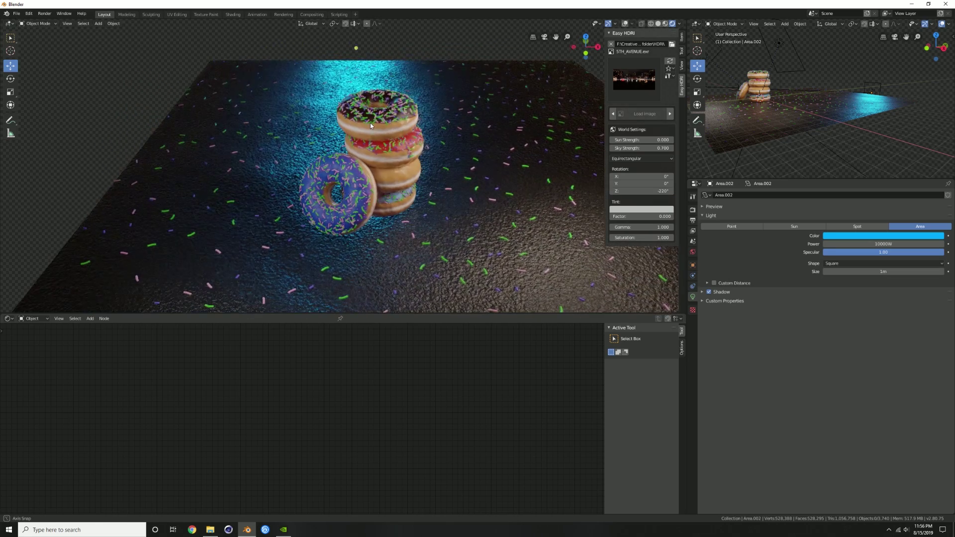
scroll(397, 151, down, 6)
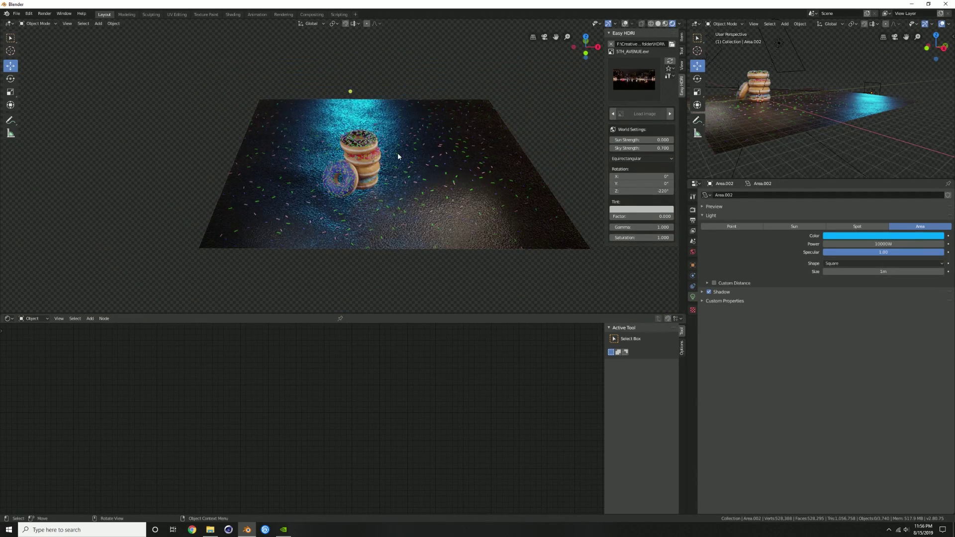
middle_drag(386, 175, 353, 150)
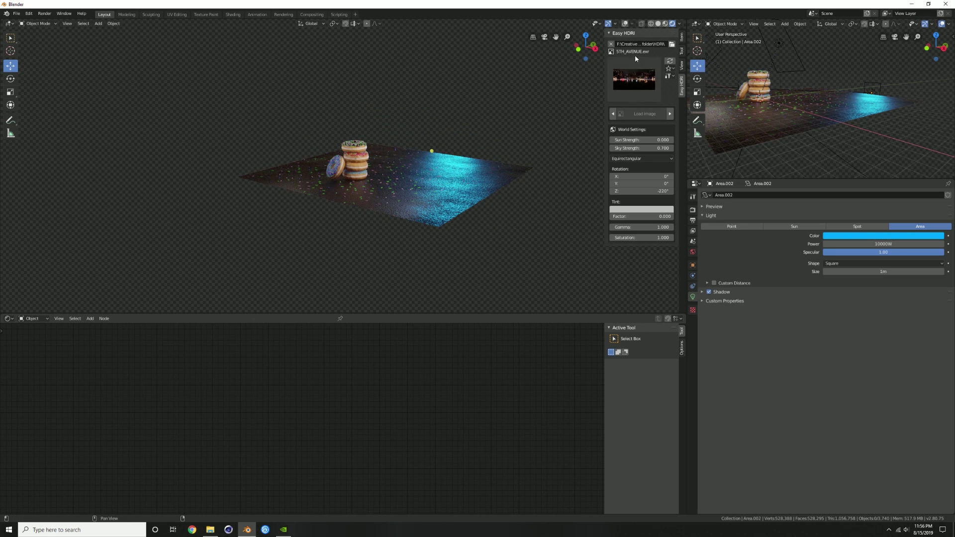
Show the viewport overlays and look through the original donut camera.
click(625, 23)
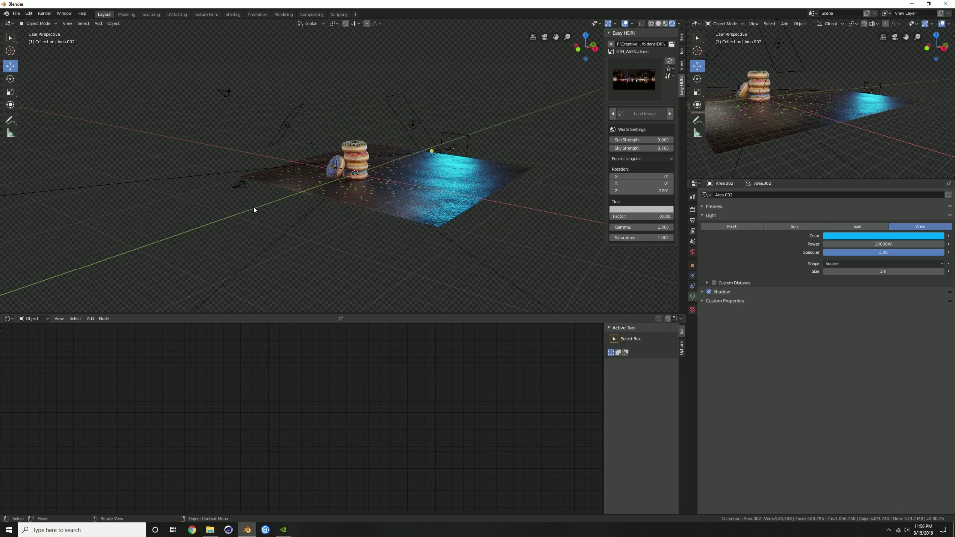
click(238, 184)
key(KP_0)
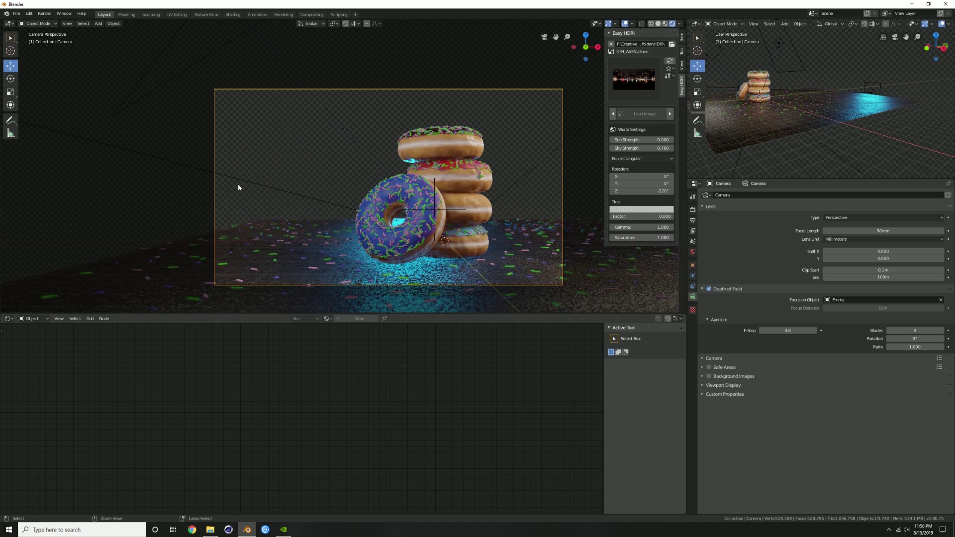
Shift the floor plane toward negative X in two moves and rescale it beneath the donuts.
click(318, 263)
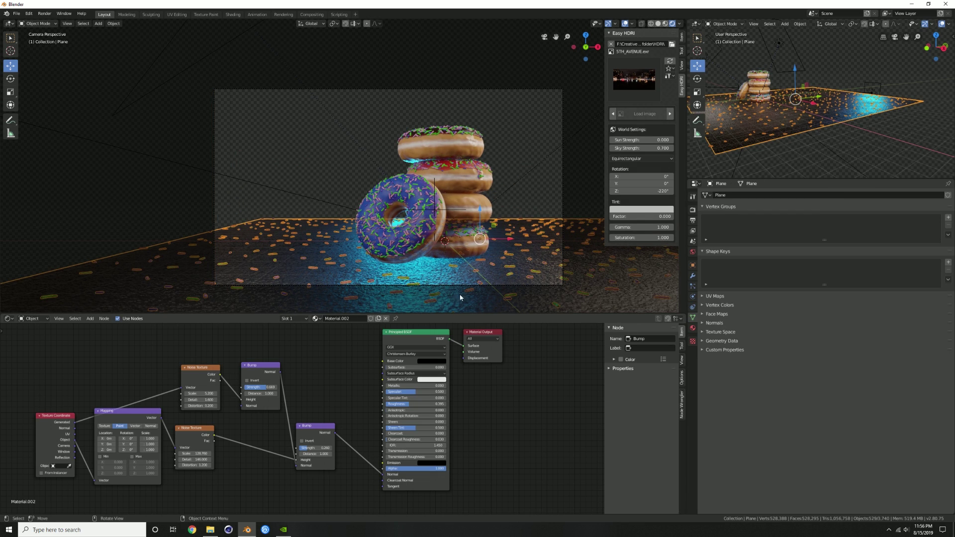
drag(509, 248, 474, 248)
key(s)
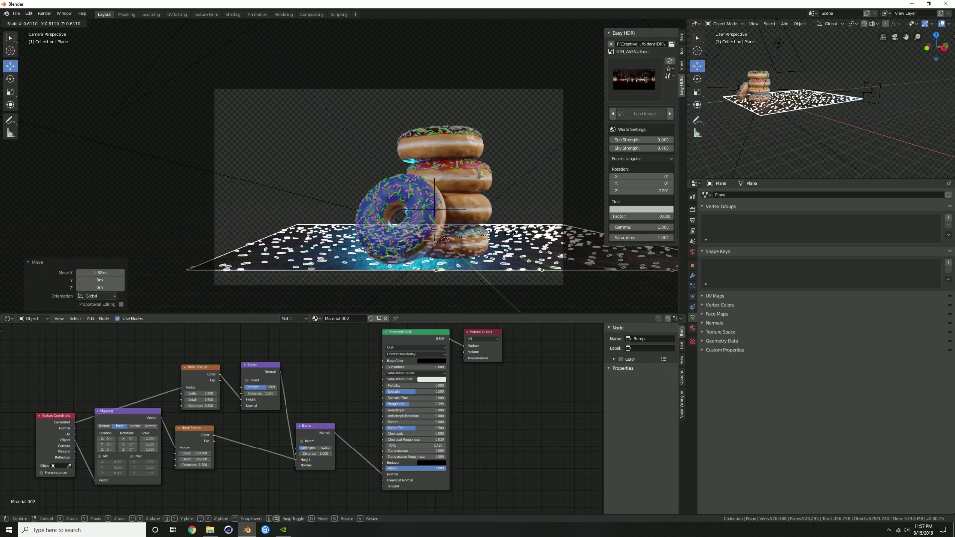
click(515, 232)
drag(475, 240, 446, 240)
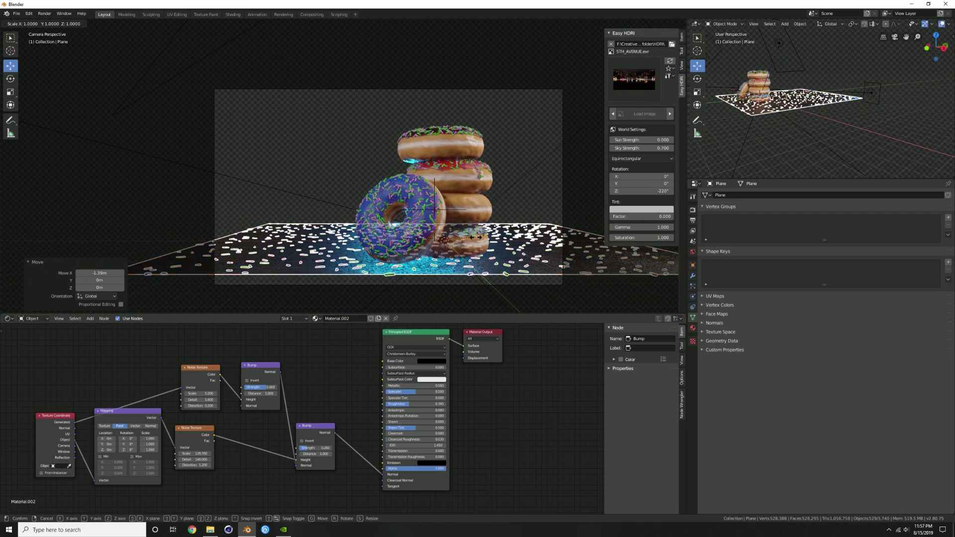
Reveal the hidden back wall plane and hide the overlays in the camera view.
key(a)
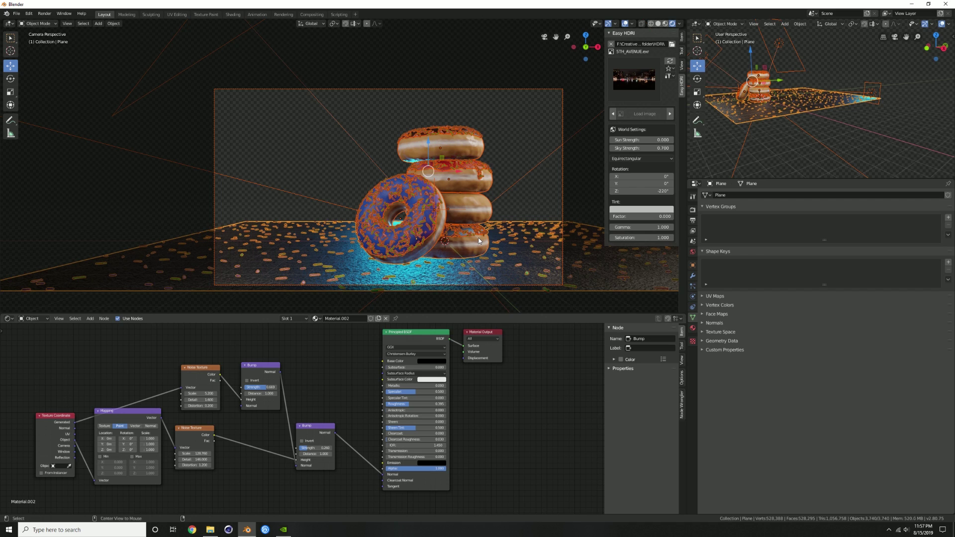
key(alt+h)
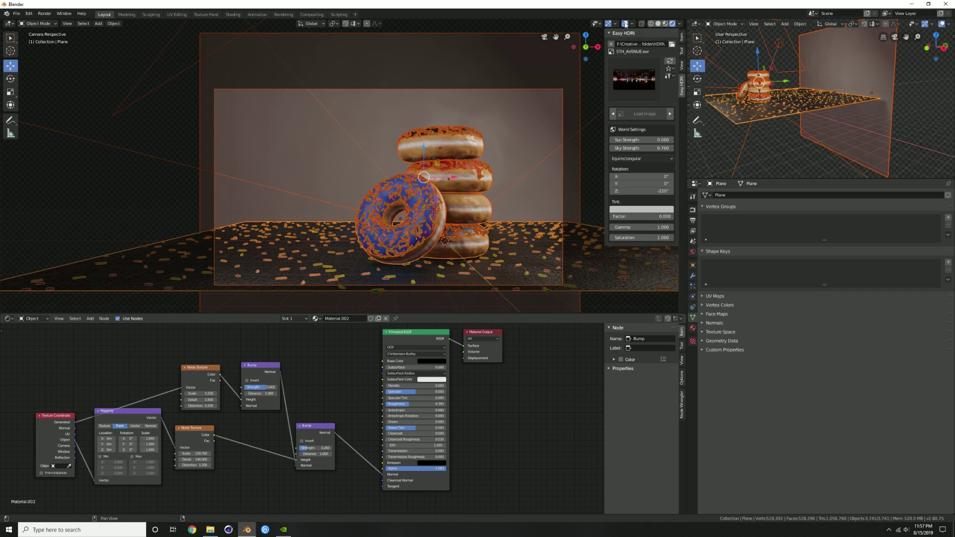
click(625, 24)
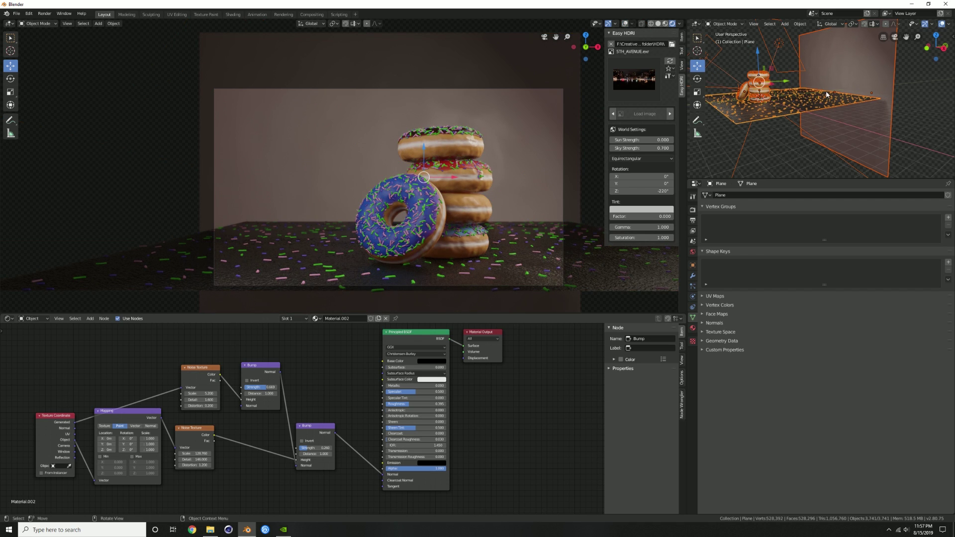
Rotate the blue area light around the global X axis to face the back wall and move it in front of that wall.
middle_drag(910, 133, 845, 116)
click(928, 106)
key(r)
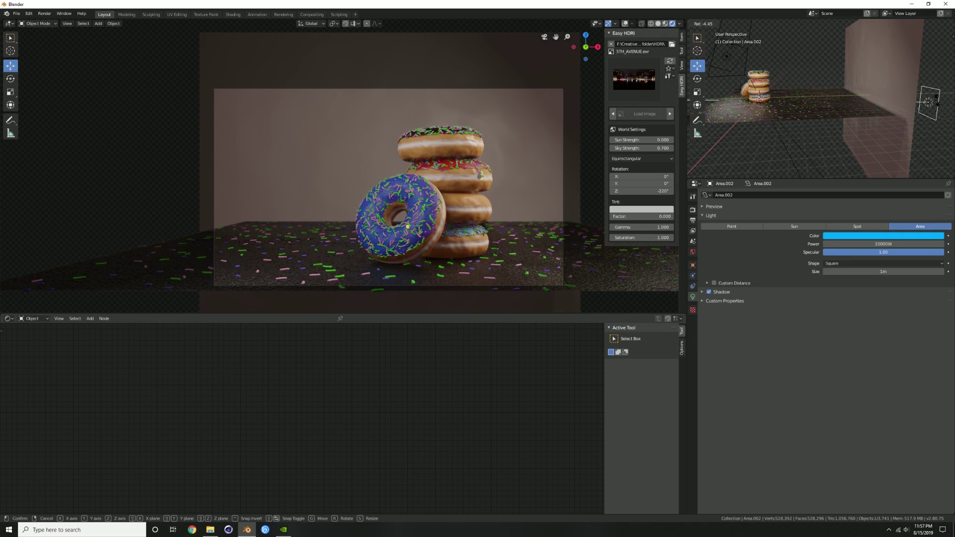
key(x)
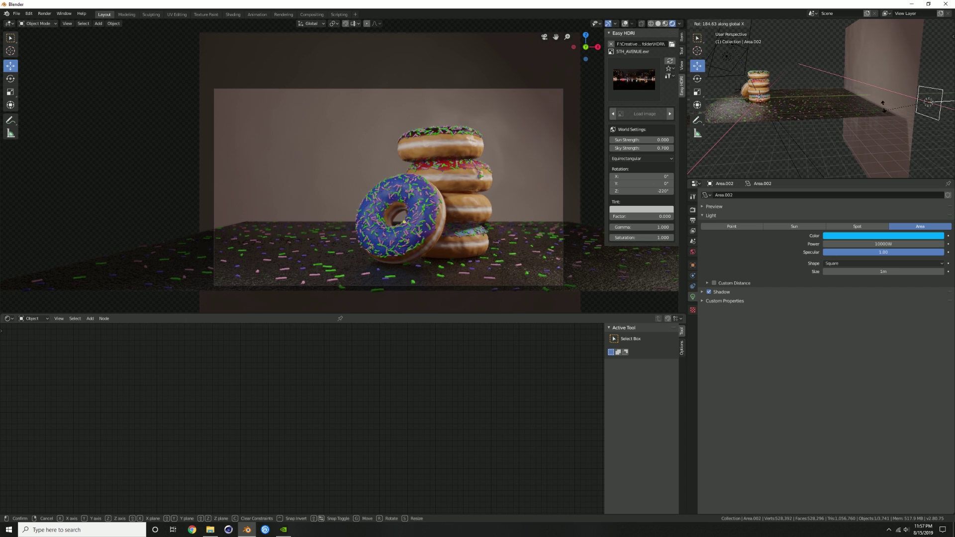
click(890, 82)
key(g)
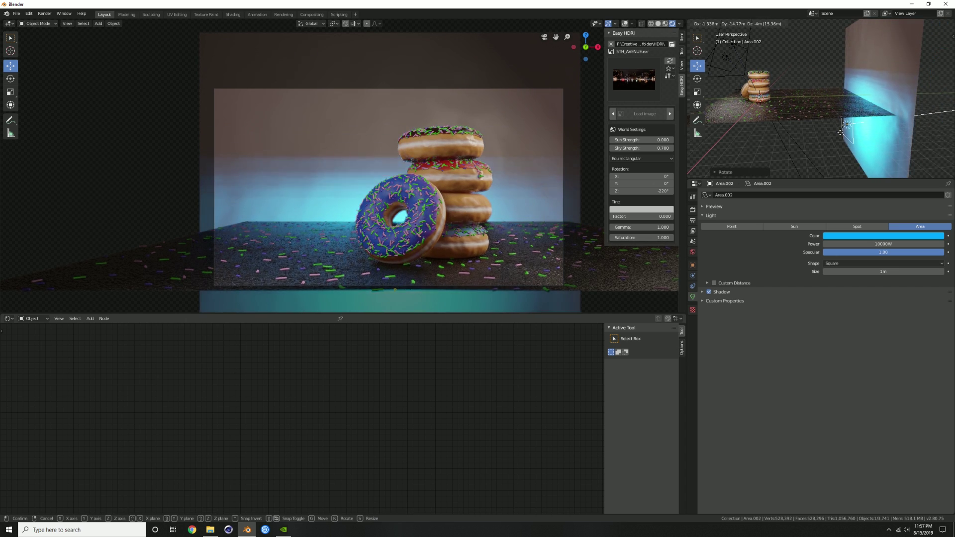
click(846, 124)
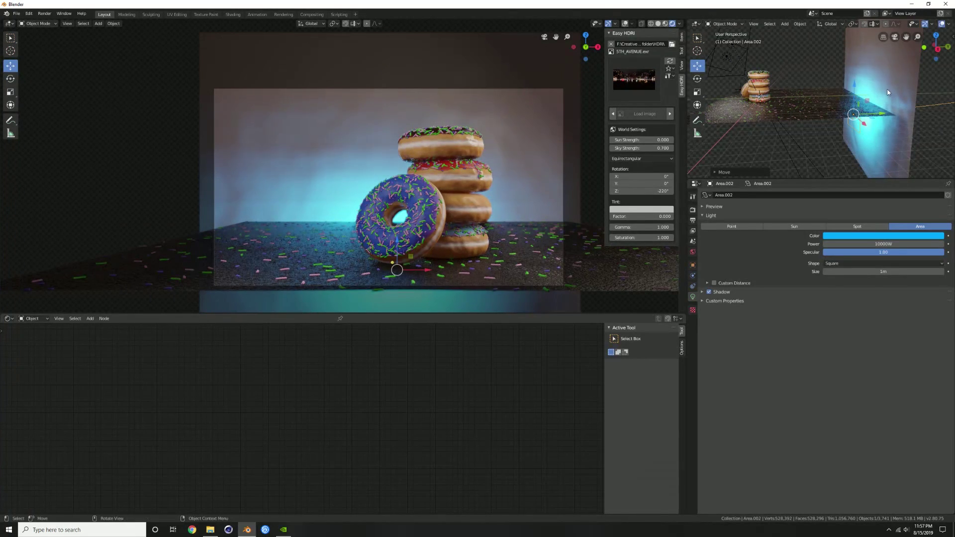
Move the back wall together with the blue area light along positive Y, farther behind the donuts.
shift+click(881, 112)
key(g)
key(y)
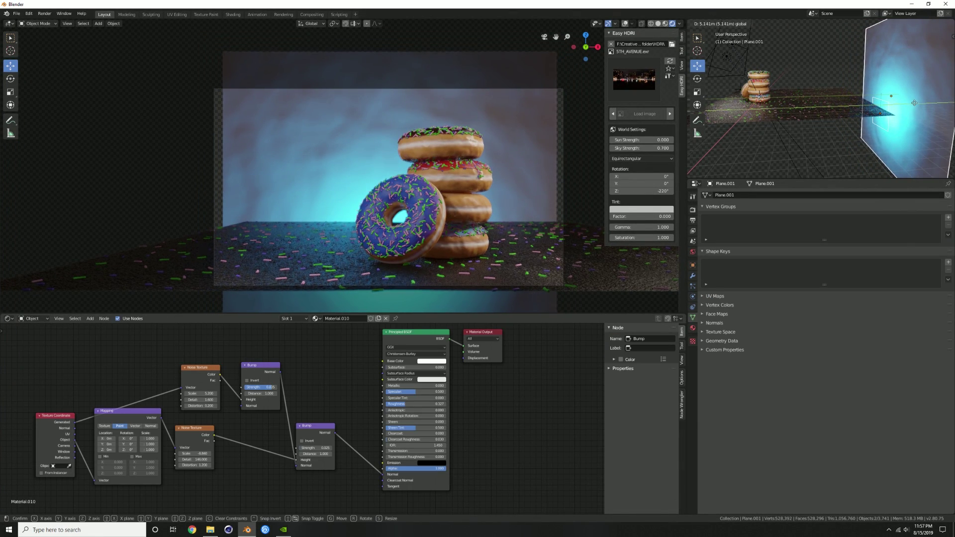
click(899, 105)
Move the floor plane along negative Y to open a gap between it and the back wall.
click(857, 117)
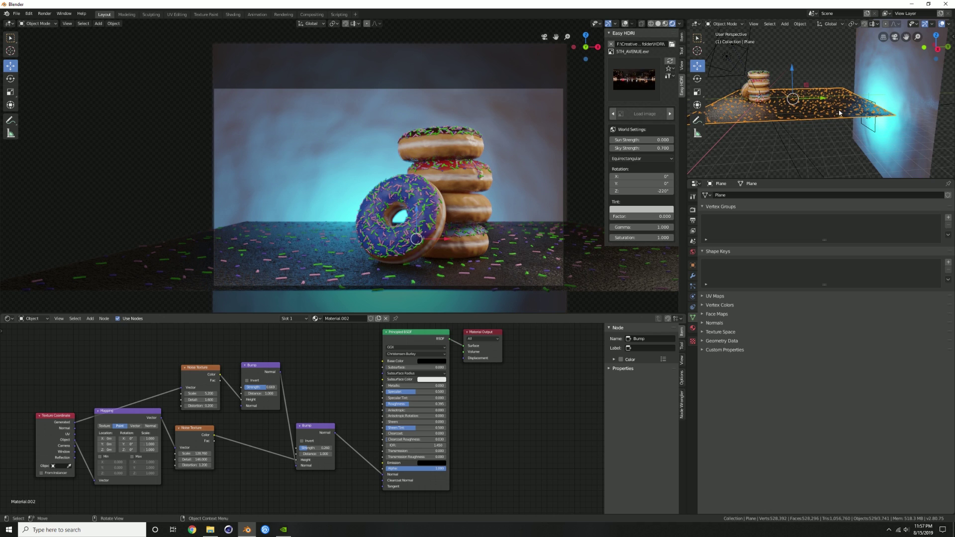
key(g)
key(y)
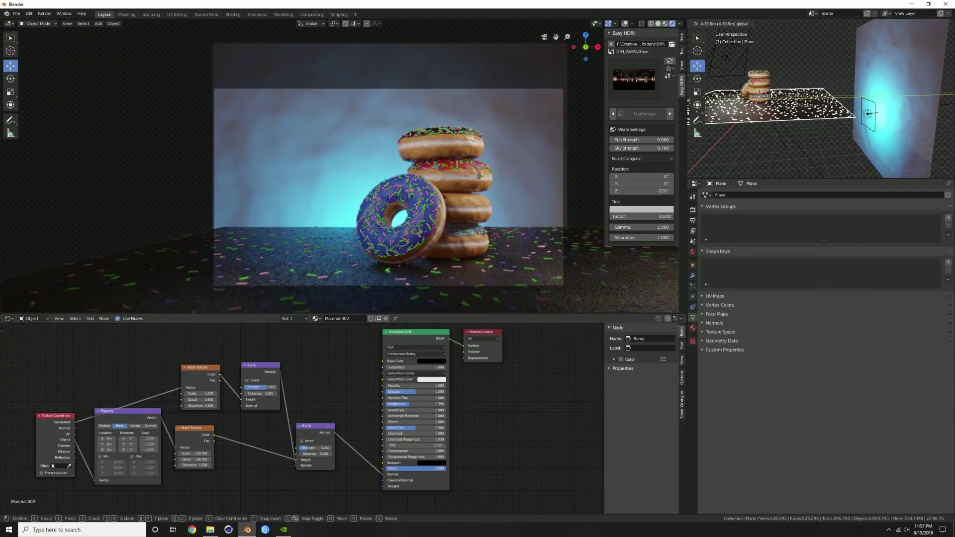
click(883, 100)
Move only the blue area light along negative Y, farther from the back wall, to spread its glow.
click(893, 104)
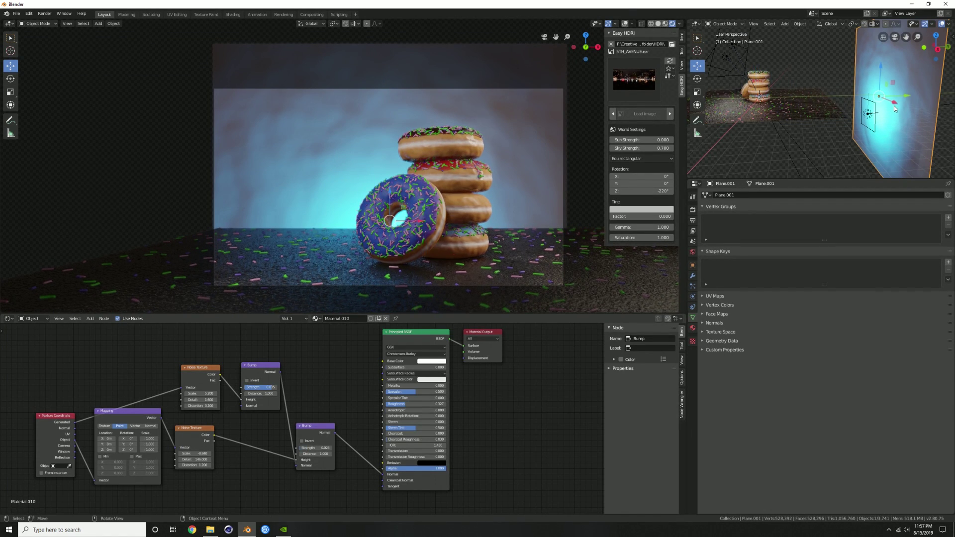
click(869, 115)
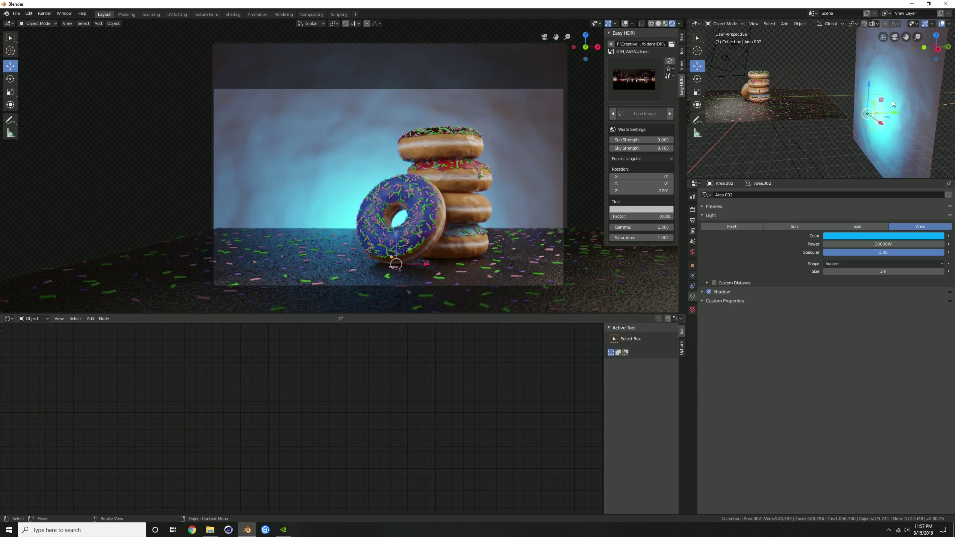
key(g)
key(y)
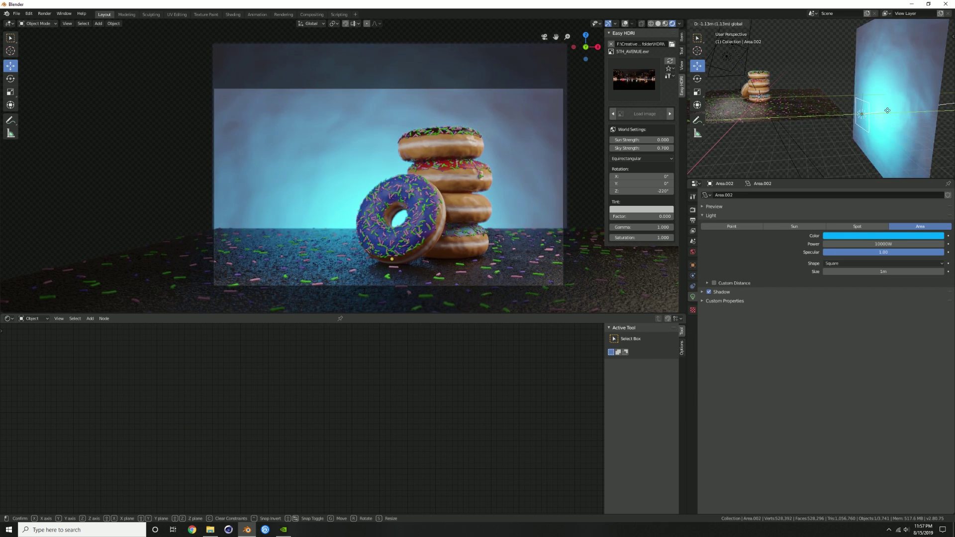
click(879, 110)
Rotate the blue area light about -7° around the global Z axis.
middle_drag(879, 110, 899, 18)
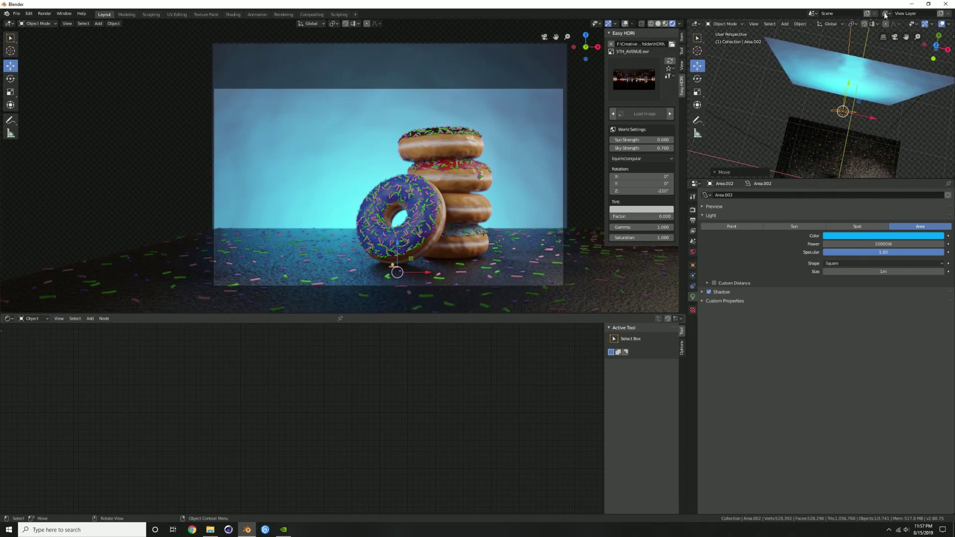
key(r)
key(z)
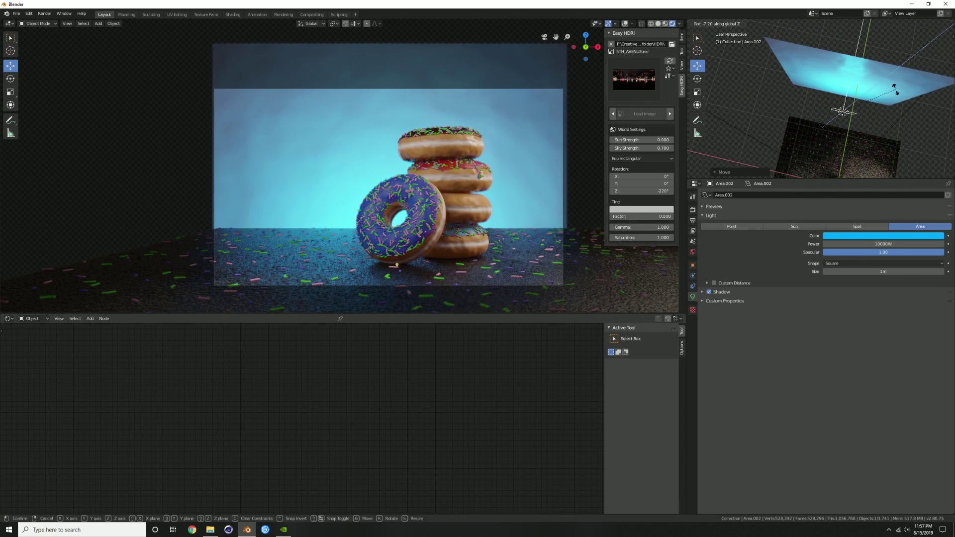
click(894, 92)
middle_drag(879, 107, 834, 33)
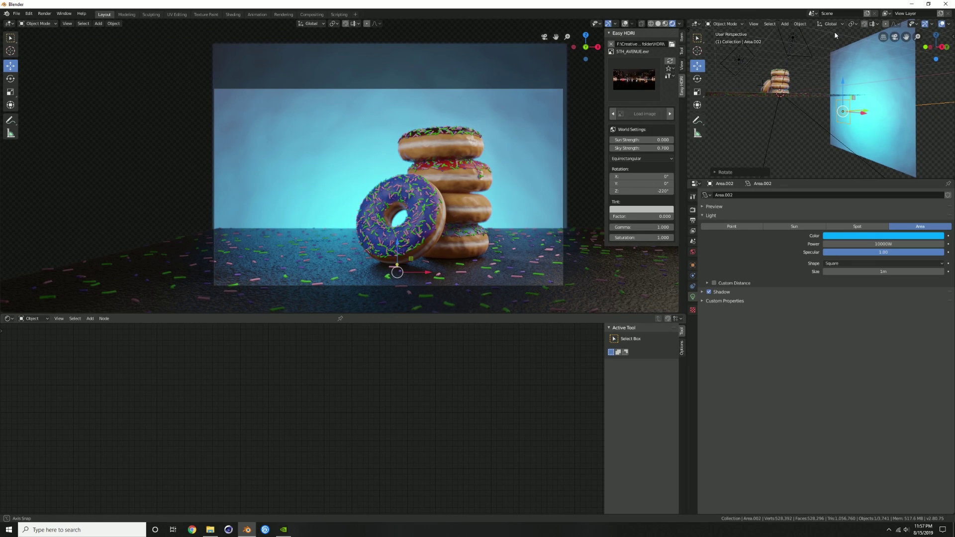
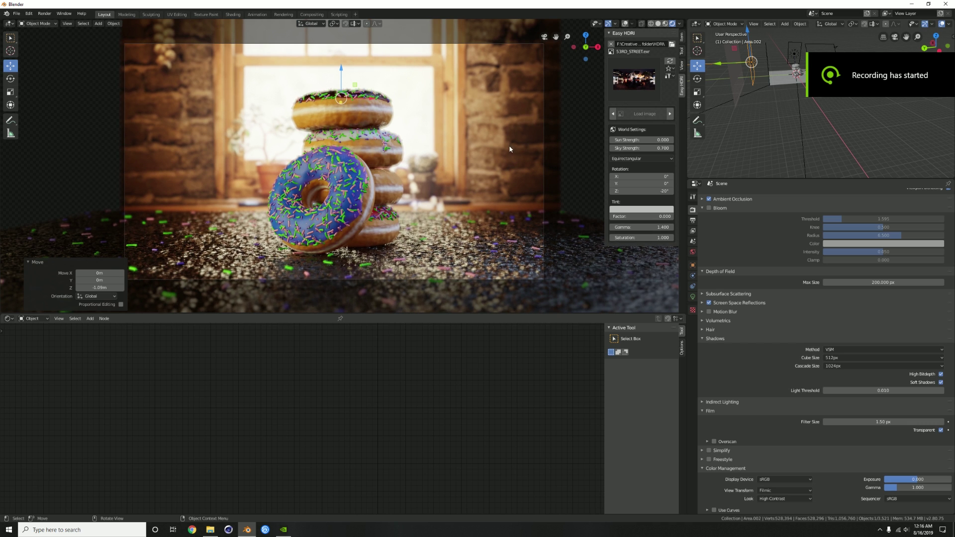
Select the window photo backdrop plane to examine its material, and look up the available import options.
click(508, 177)
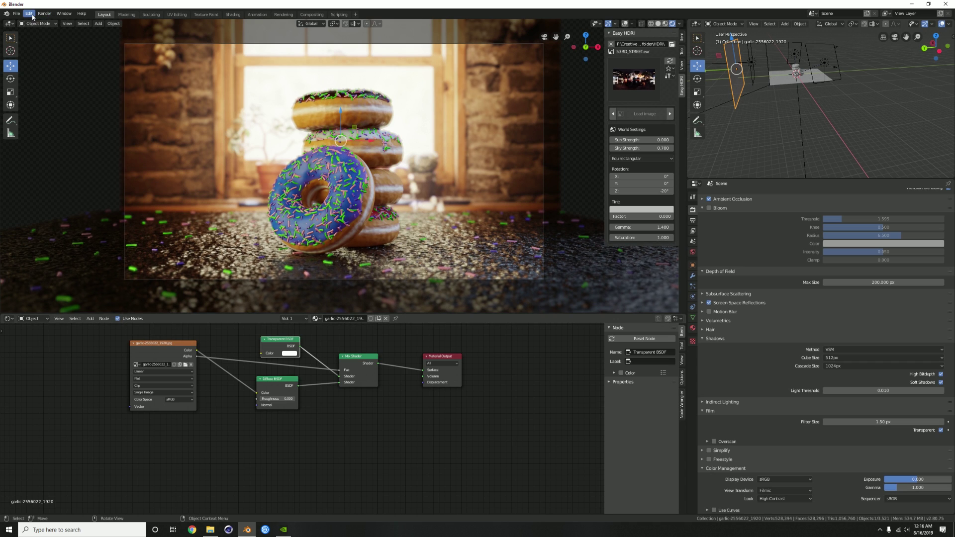
click(17, 14)
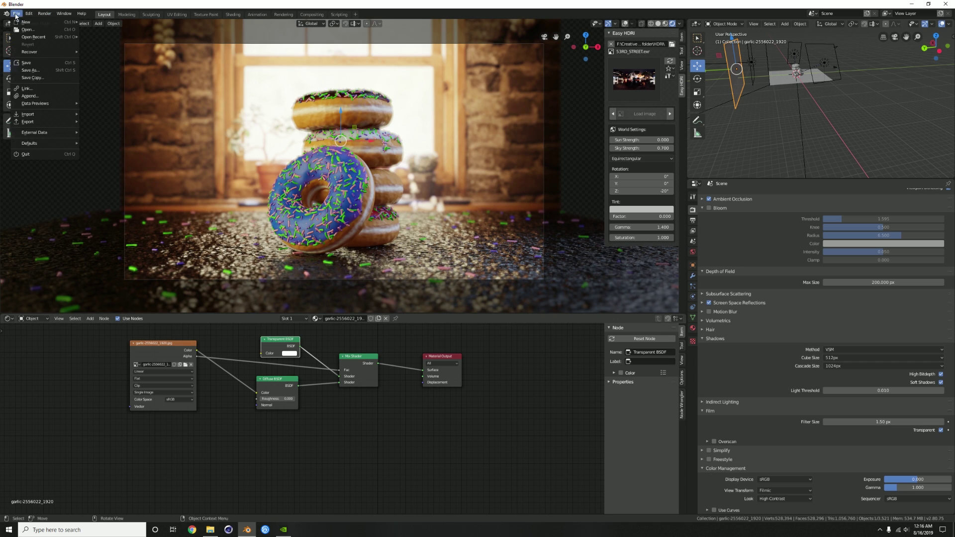
mouse_move(49, 114)
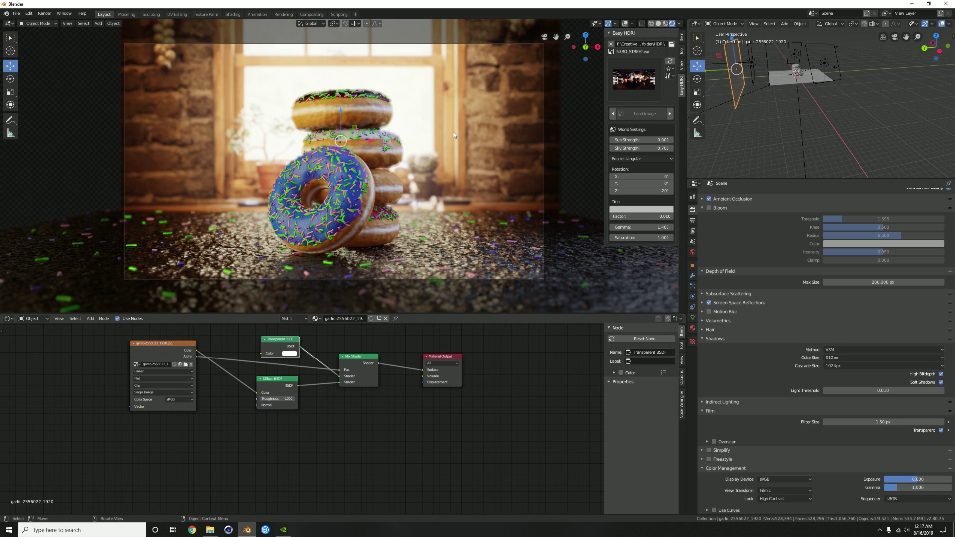
Examine the floor's material nodes and the light settings of the backdrop area light and the rectangular area light.
click(472, 248)
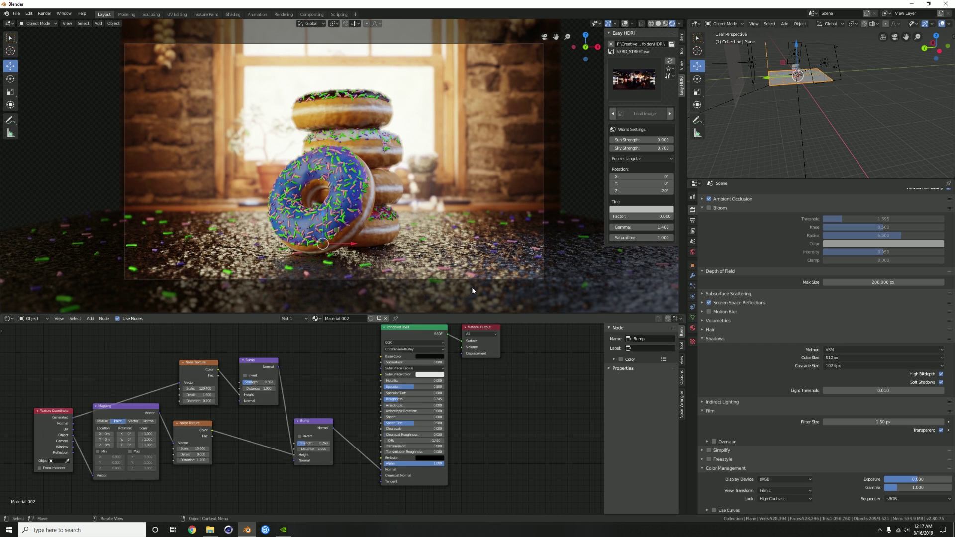
scroll(301, 413, up, 2)
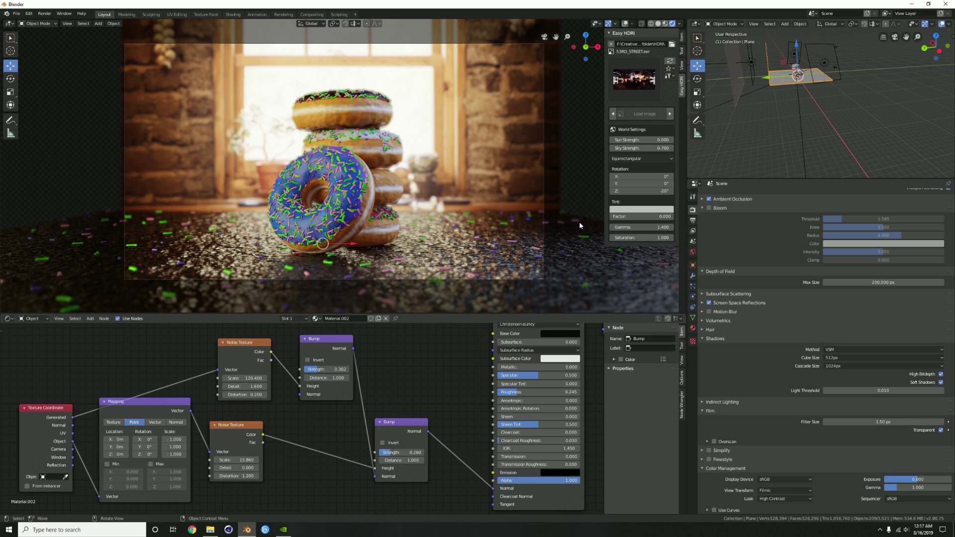
click(752, 63)
click(692, 296)
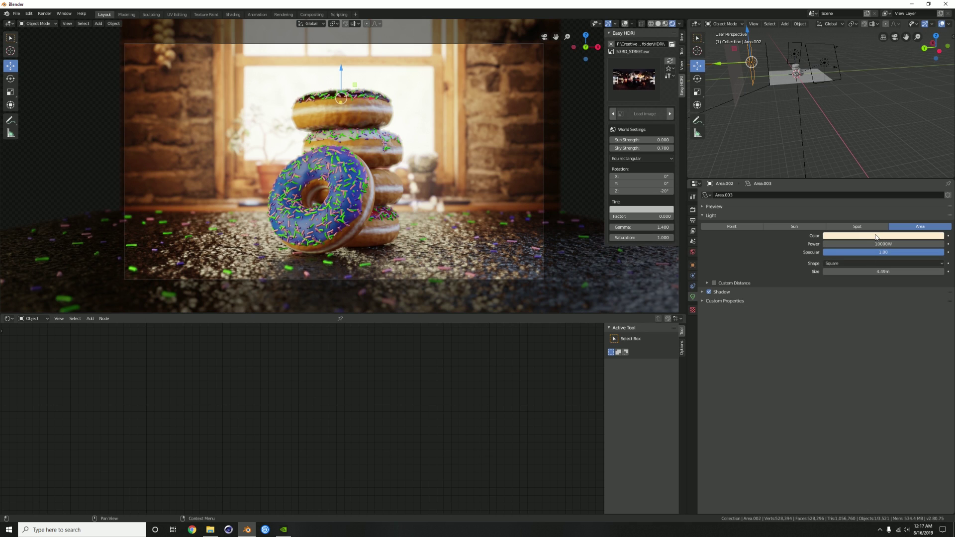
click(795, 55)
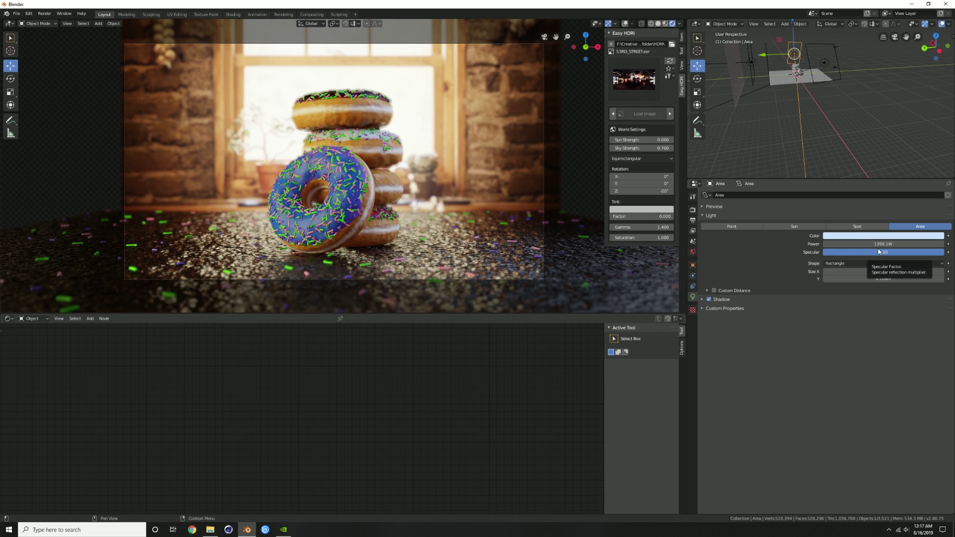
Change the 5000 W square area light's color to a paler warm cream.
click(824, 62)
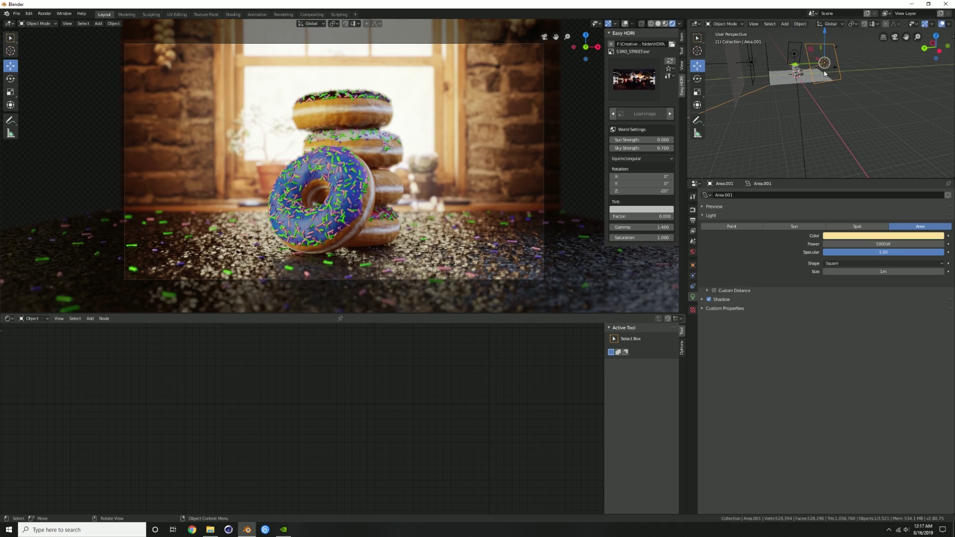
click(866, 235)
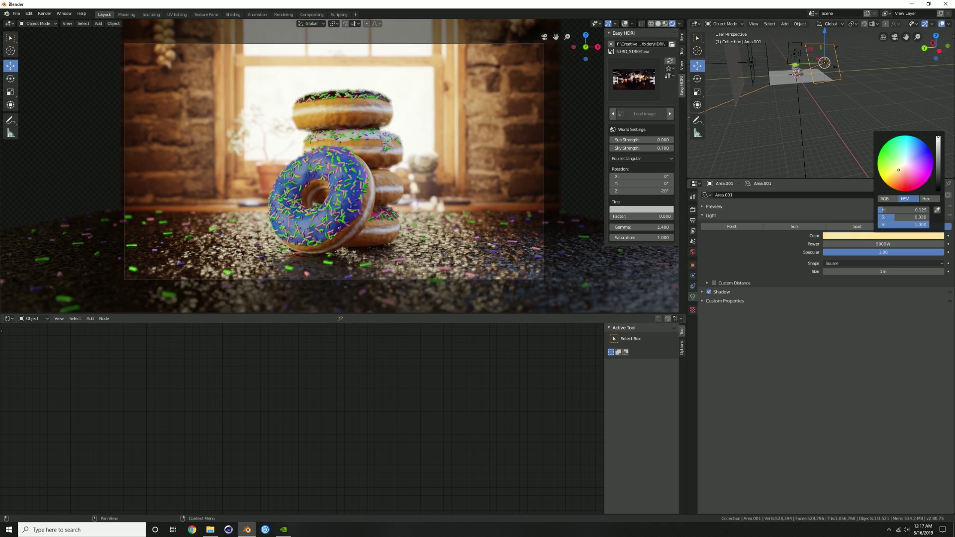
click(894, 179)
mouse_move(894, 179)
mouse_down()
mouse_move(907, 173)
mouse_move(893, 157)
mouse_move(902, 167)
mouse_up()
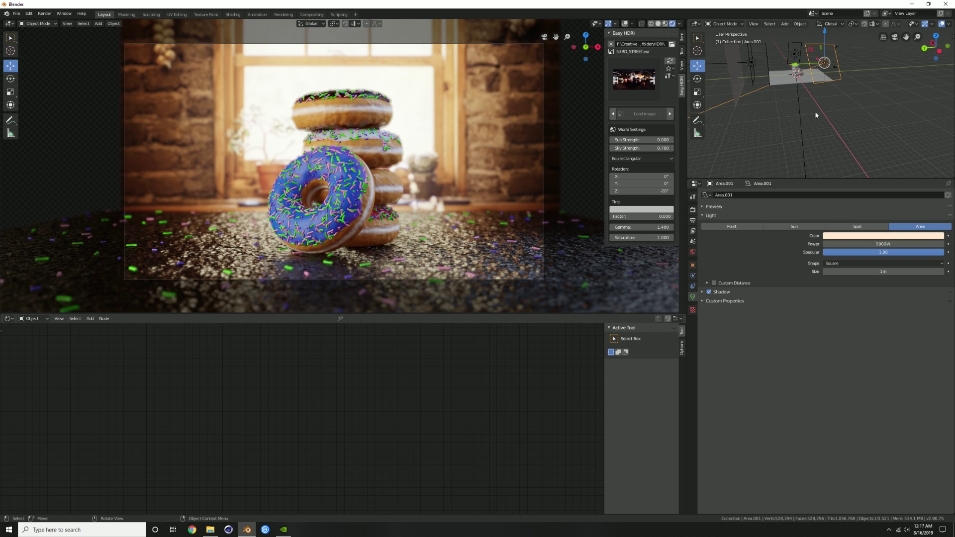
middle_drag(826, 98, 771, 99)
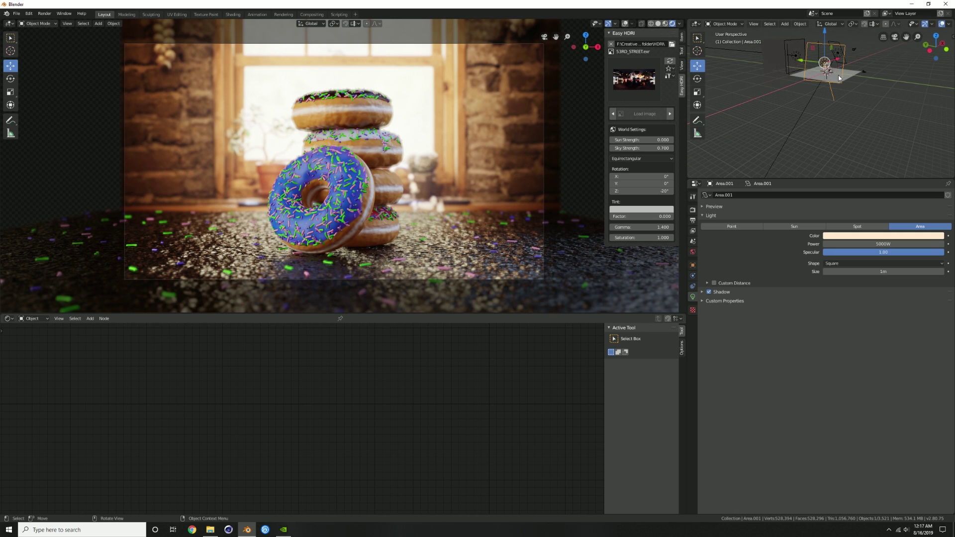
Set the color management look to None in the render settings.
click(692, 209)
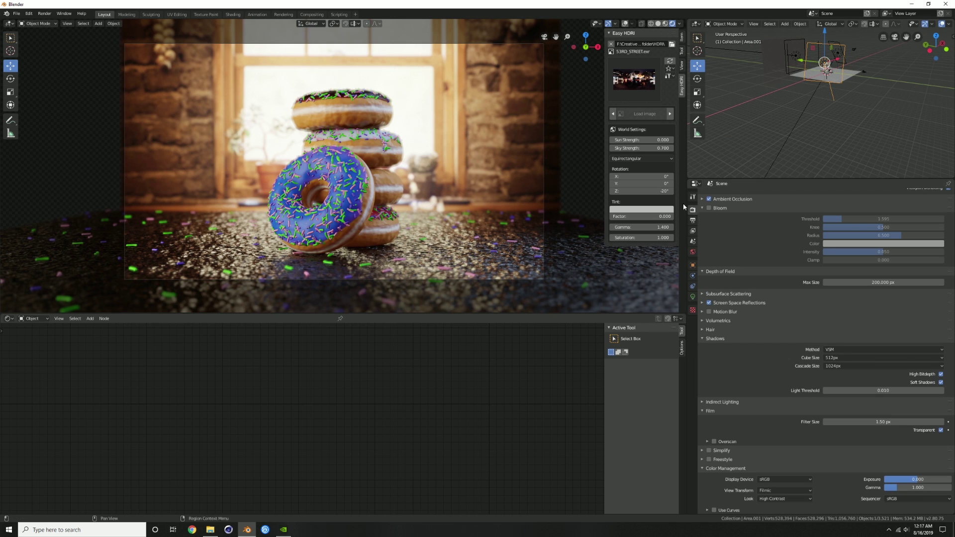
click(789, 500)
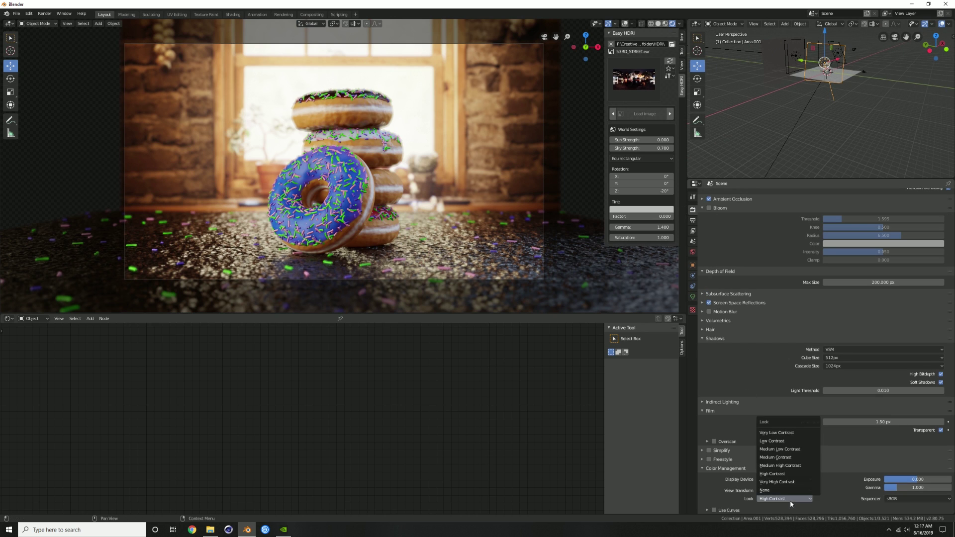
click(764, 490)
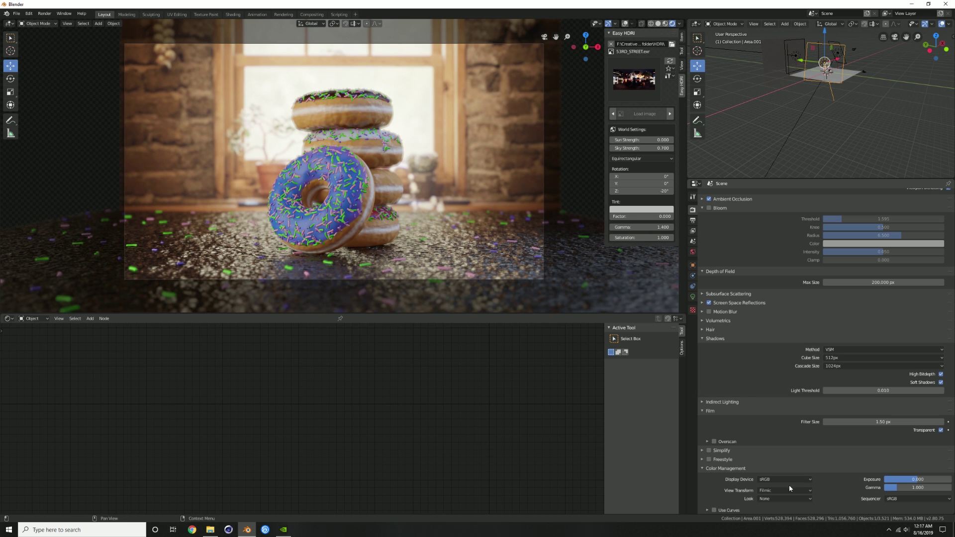
Enable color management curves and expand the curve editor.
click(715, 509)
click(706, 511)
scroll(841, 463, down, 5)
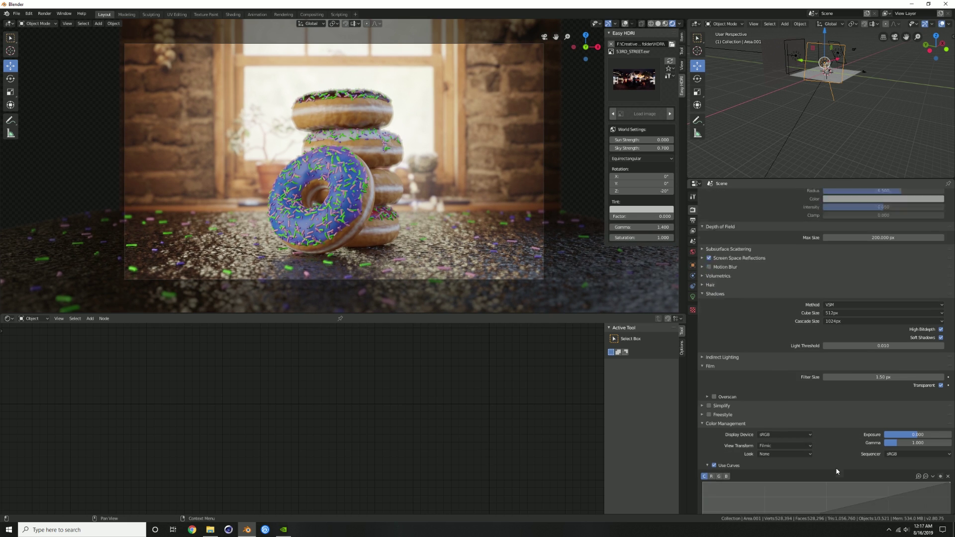
Try an S-shaped contrast curve in the color management curves and switch the curves back off.
drag(889, 428, 886, 422)
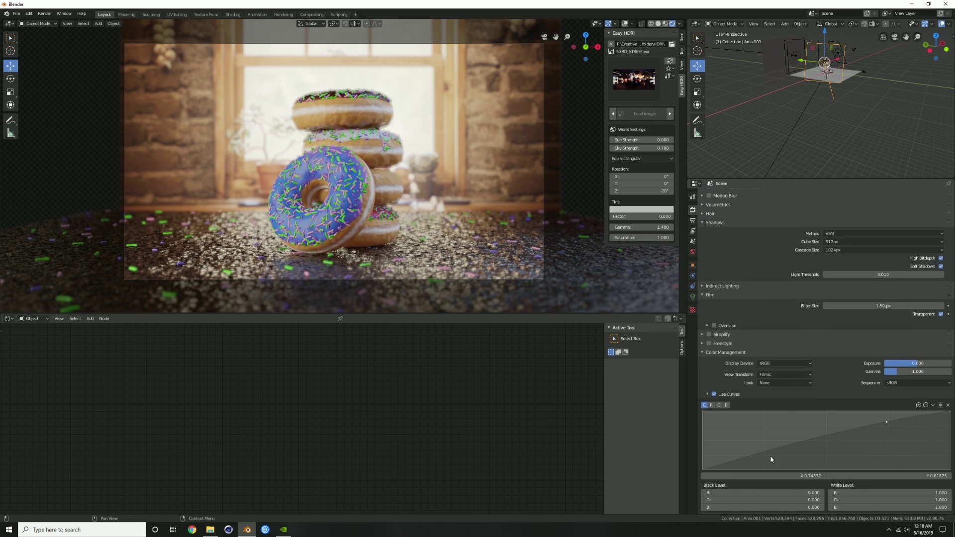
drag(763, 454, 766, 461)
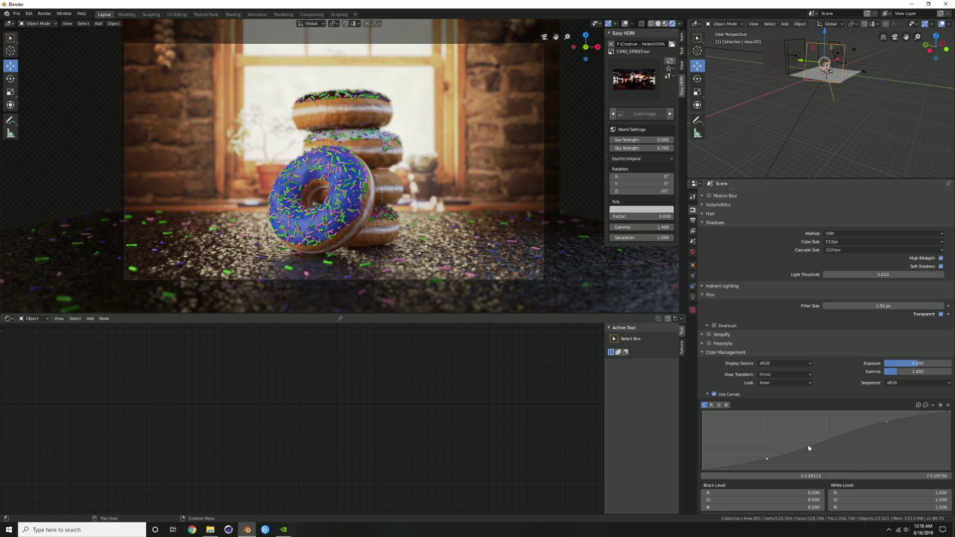
drag(888, 424, 891, 418)
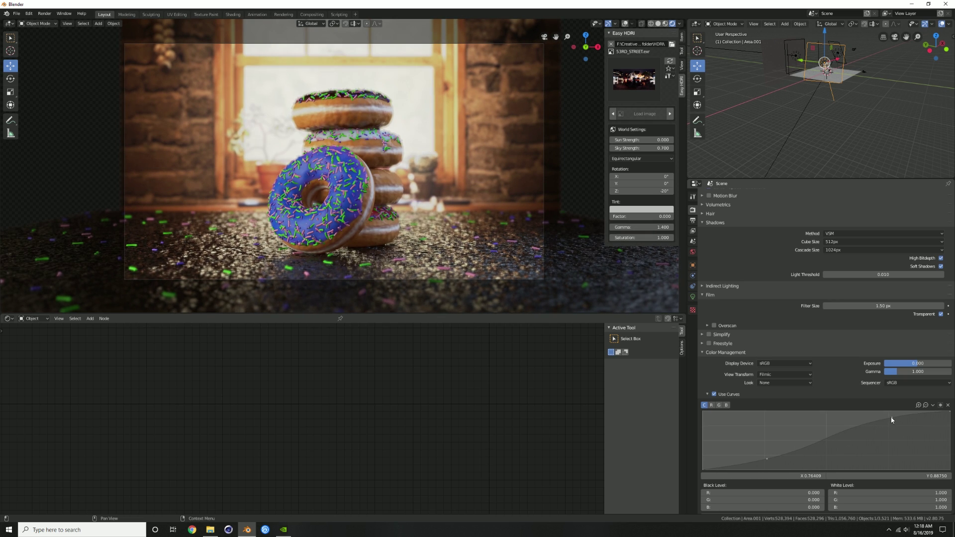
click(715, 395)
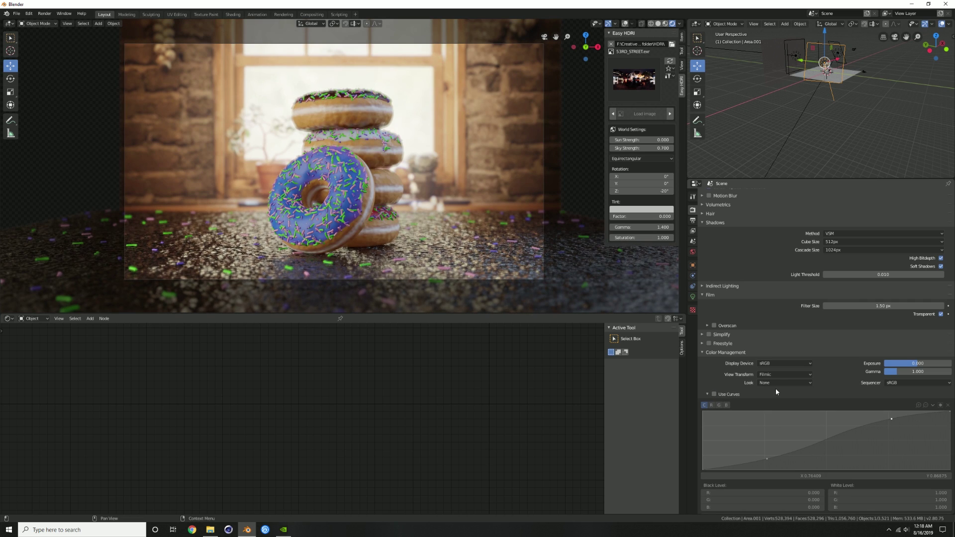
Set the color management look to Very High Contrast and the gamma to 1.191.
click(779, 383)
click(766, 424)
click(779, 383)
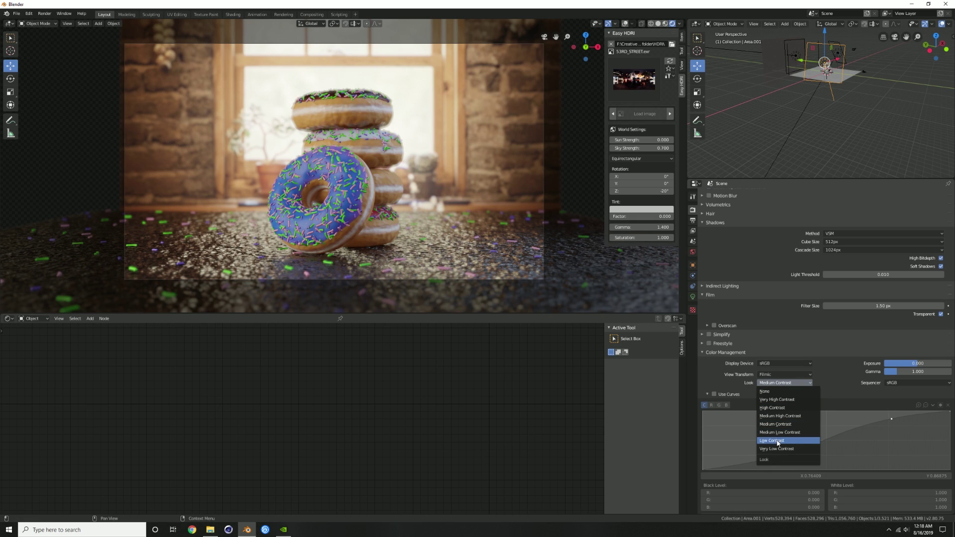
click(775, 407)
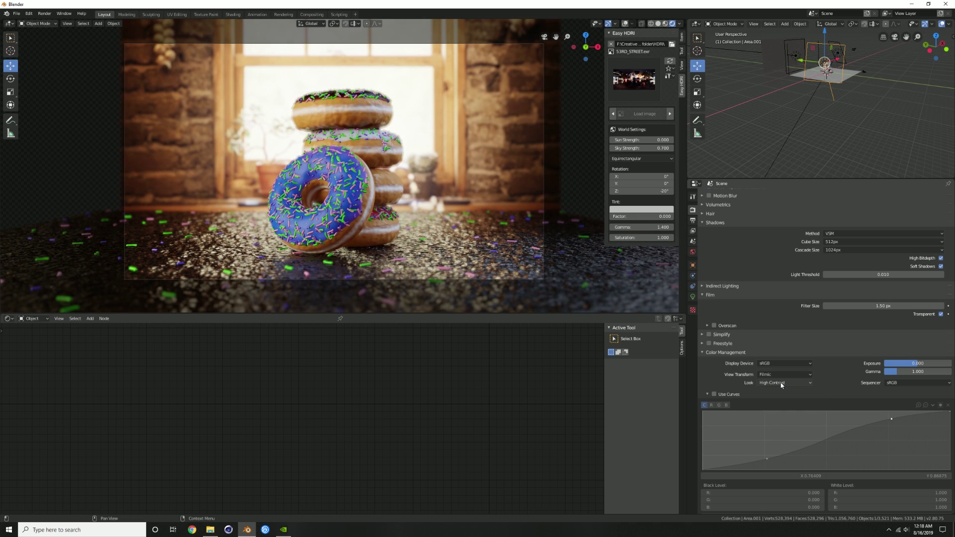
click(781, 383)
click(774, 401)
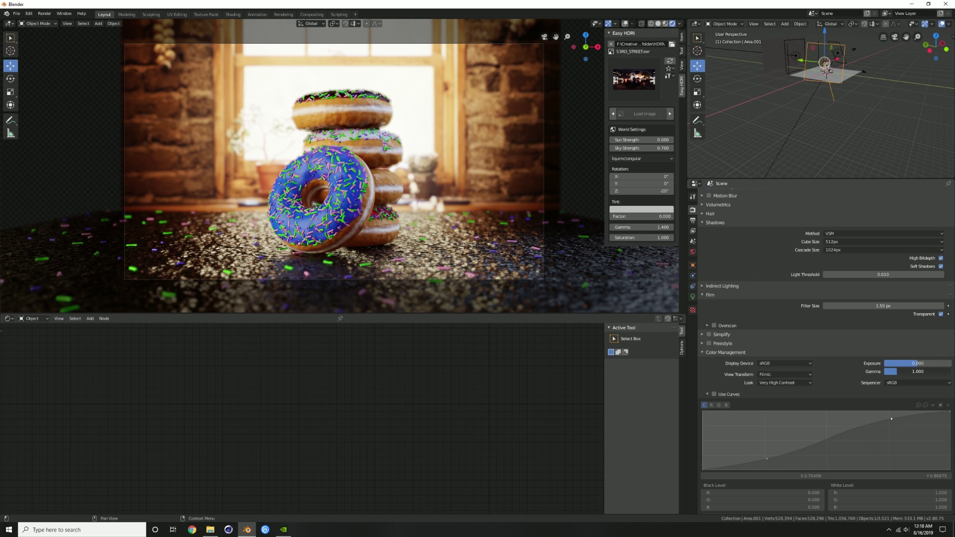
mouse_move(917, 371)
mouse_down()
mouse_move(903, 371)
mouse_move(926, 371)
mouse_up()
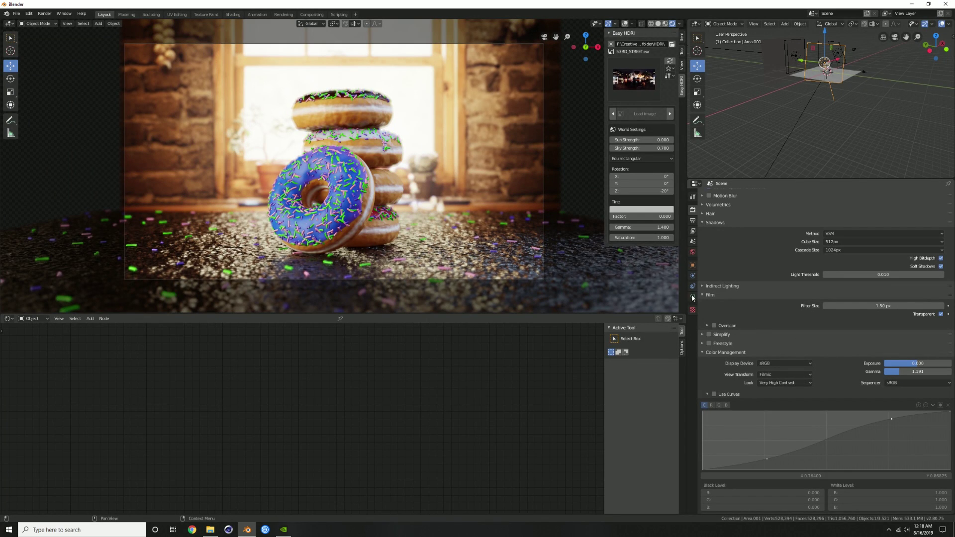
Try other F-Stop values for the camera's depth of field and return it to 0.2.
click(506, 280)
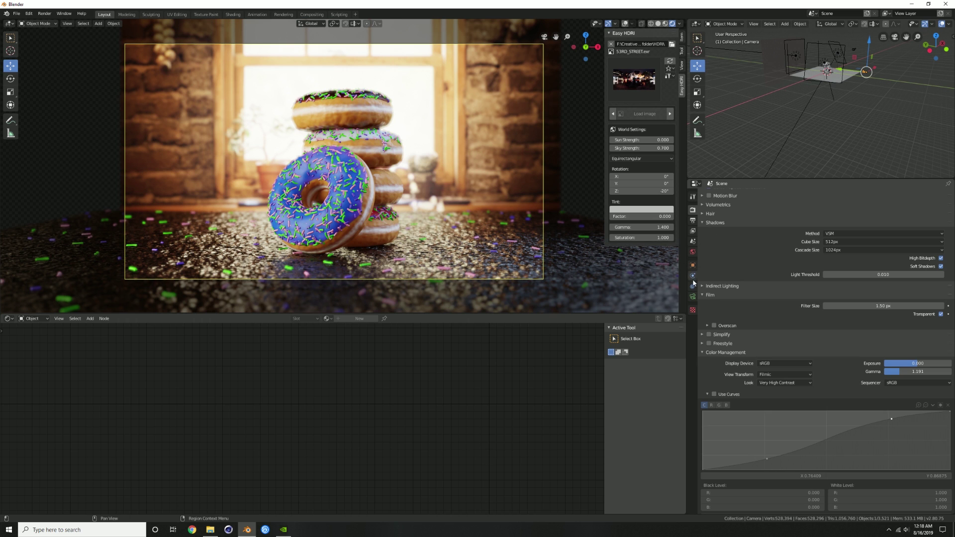
click(693, 297)
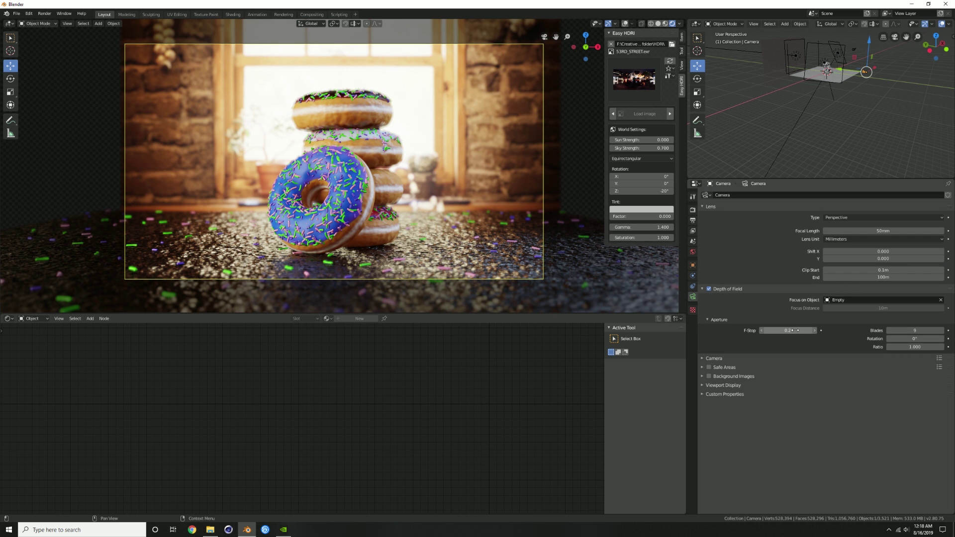
mouse_move(791, 330)
mouse_down()
mouse_move(806, 330)
mouse_move(796, 330)
mouse_up()
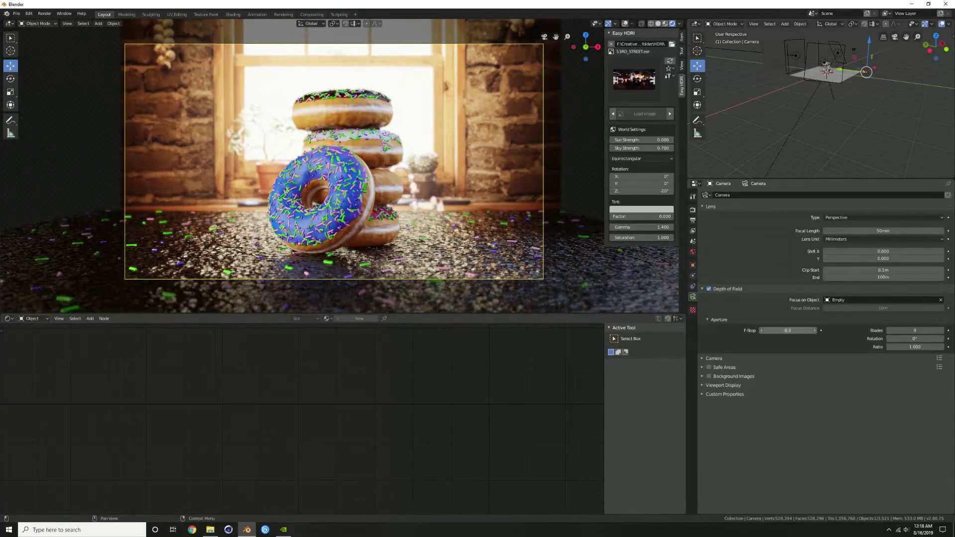
click(814, 331)
click(761, 331)
click(761, 331)
click(761, 331)
click(814, 331)
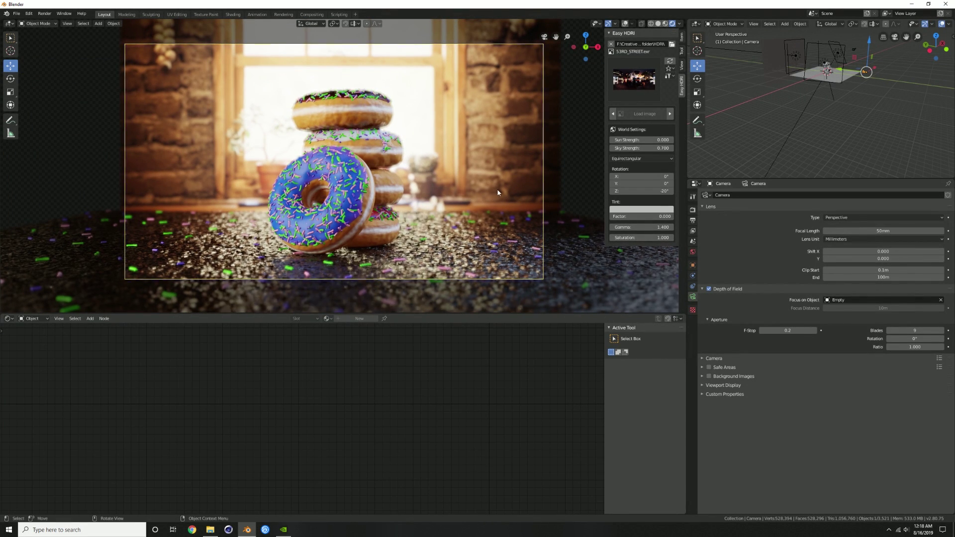
Try rescaling the 10000 W square area light near the backdrop and undo the scaling.
middle_drag(839, 68, 849, 96)
click(850, 97)
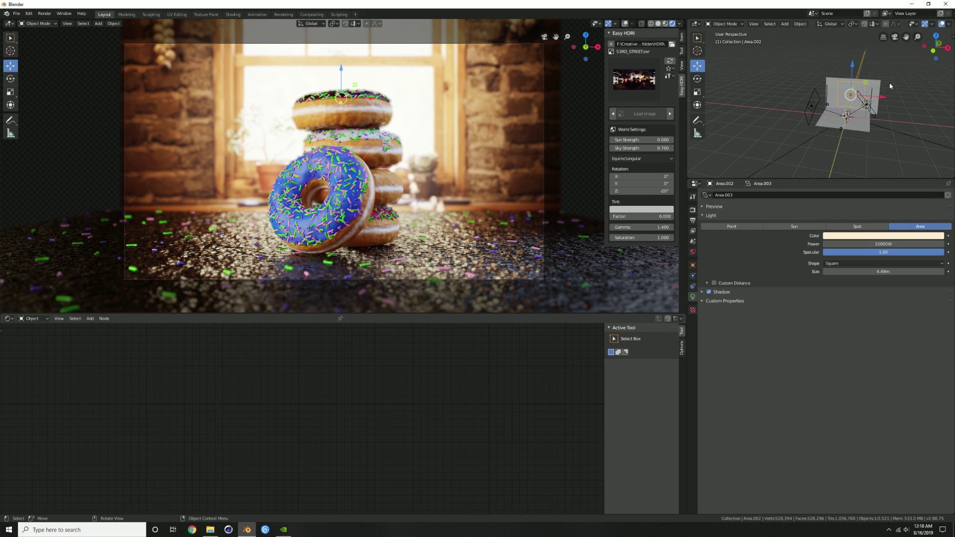
key(s)
click(849, 99)
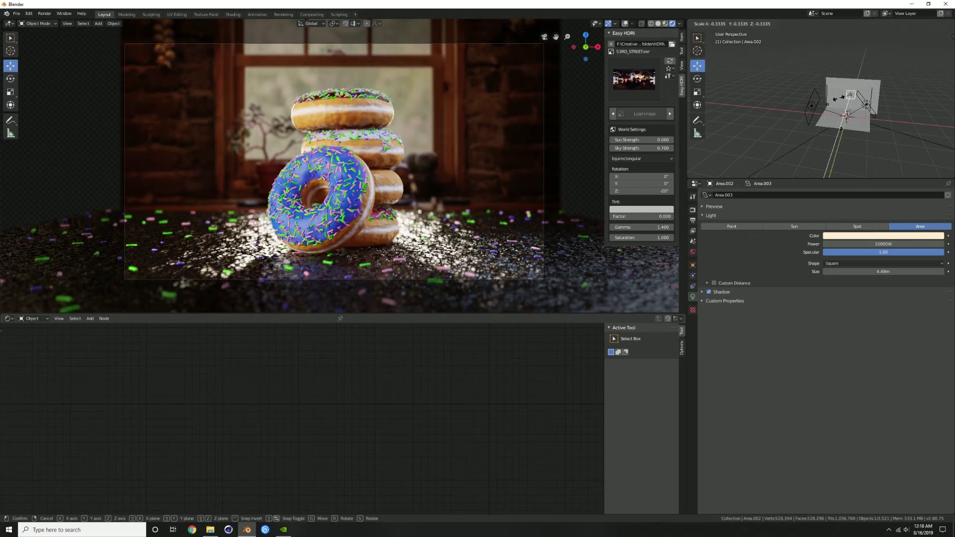
key(s)
click(890, 82)
middle_drag(890, 84, 852, 95)
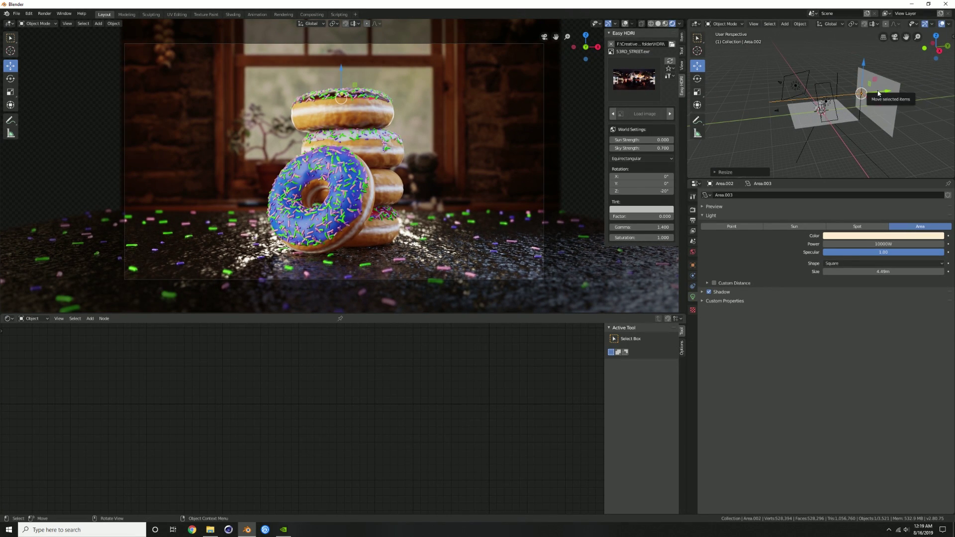
key(ctrl+z)
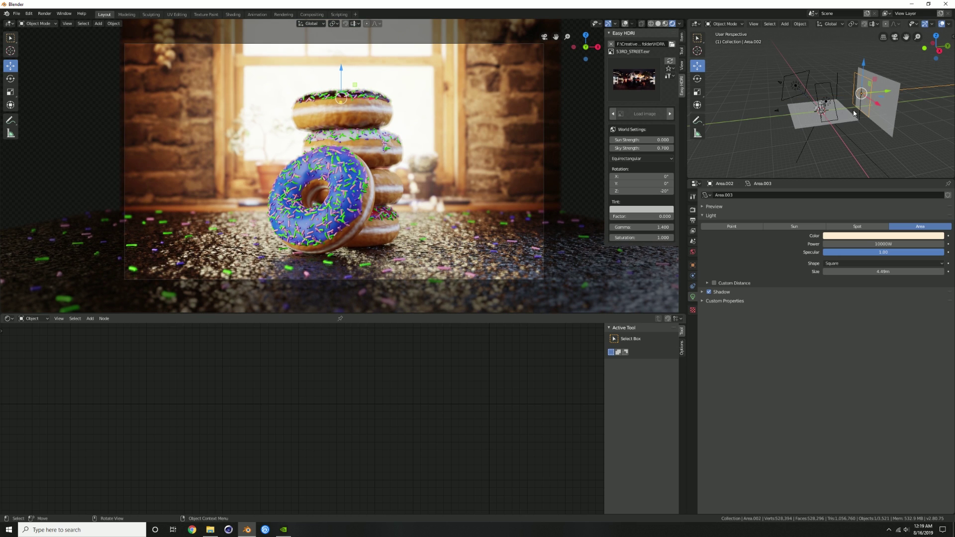
Shrink the 10000 W area light to about 0.2 of its size and move it up about 8 m to the backdrop's upper edge.
middle_drag(828, 114, 864, 160)
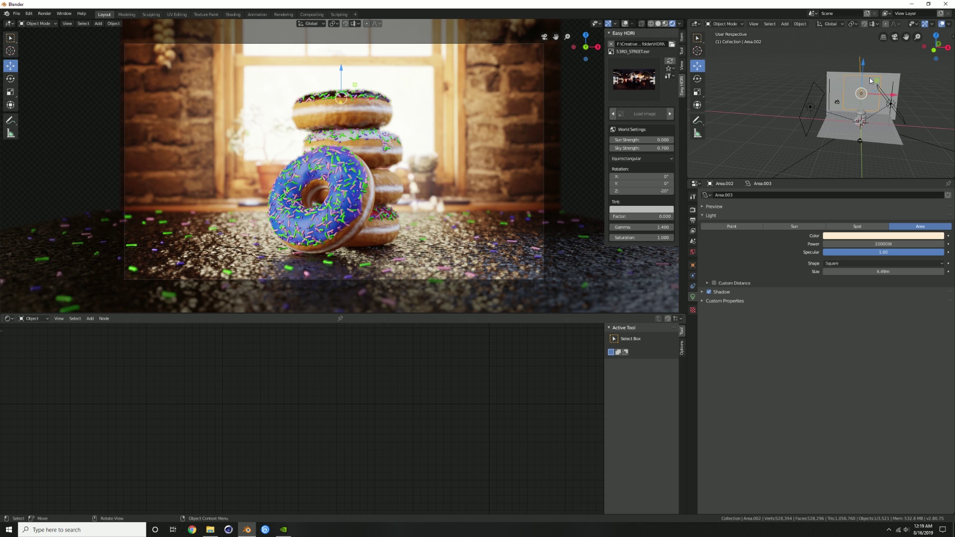
key(s)
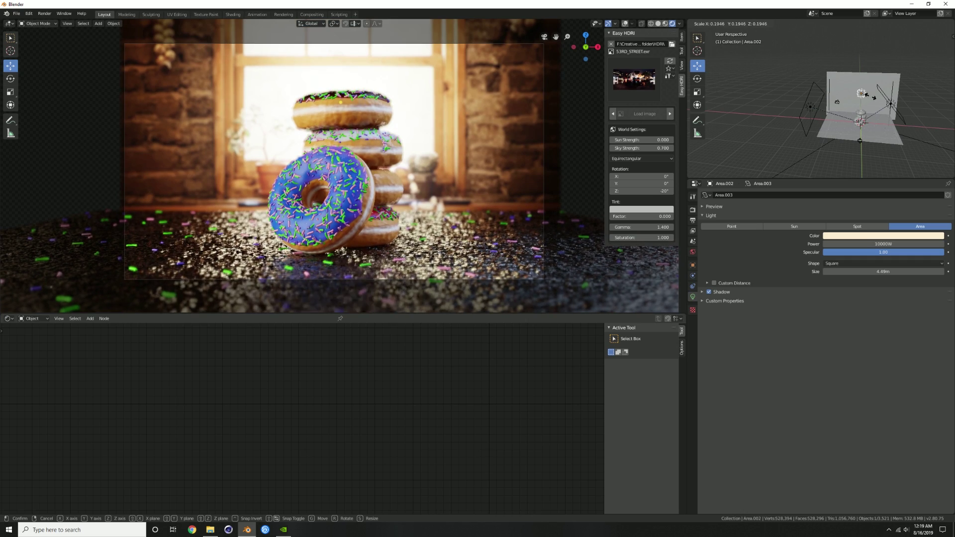
click(868, 95)
key(g)
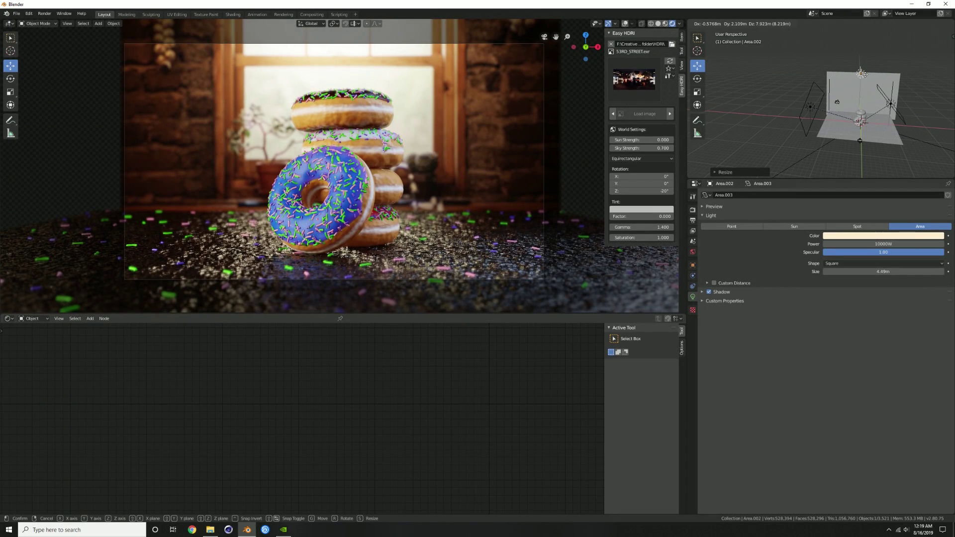
click(860, 78)
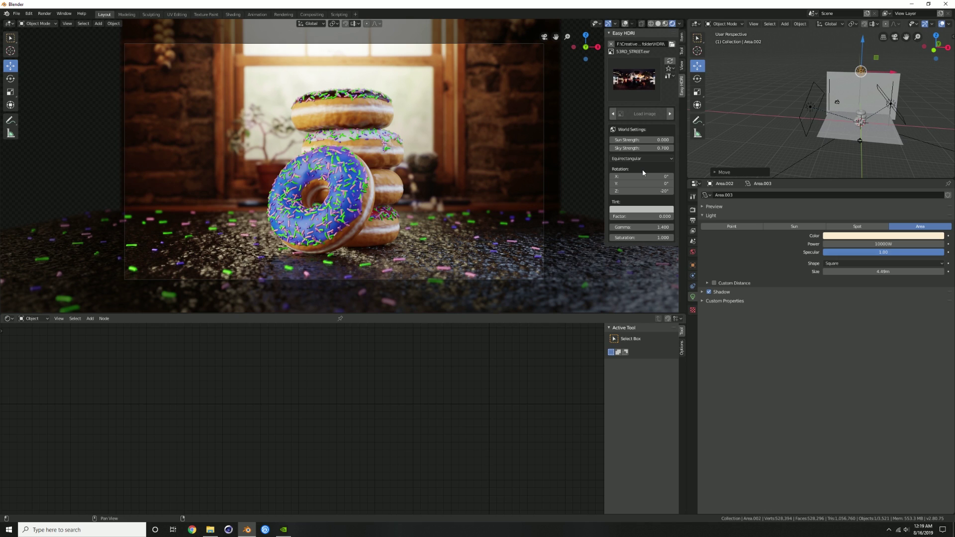
Set the render samples to 320 and the shadow cube size to 1024px.
click(692, 209)
scroll(863, 314, down, 5)
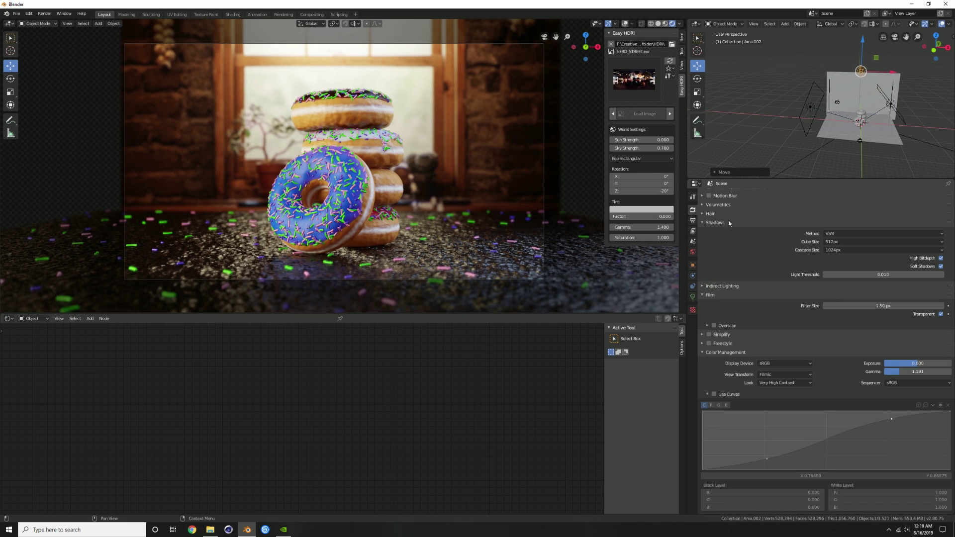
scroll(758, 348, up, 6)
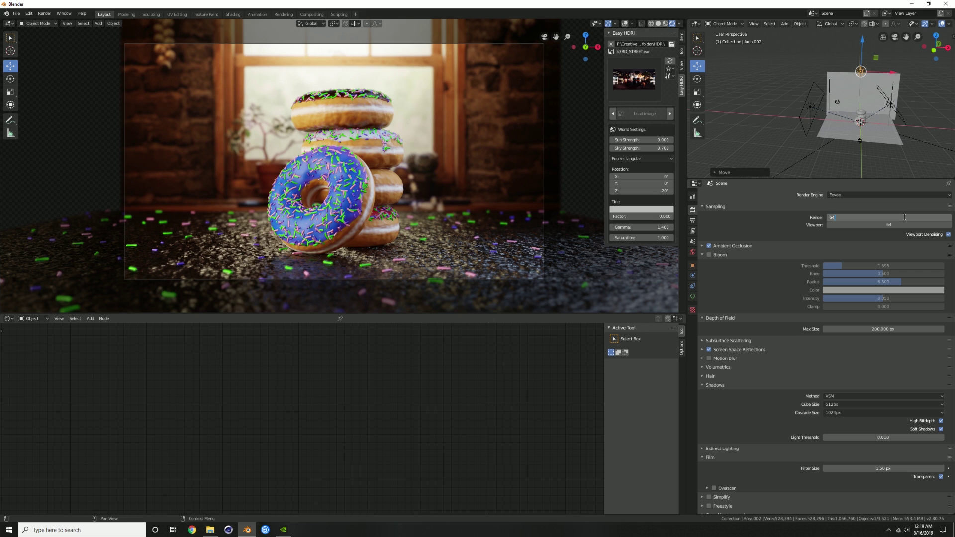
key(Return)
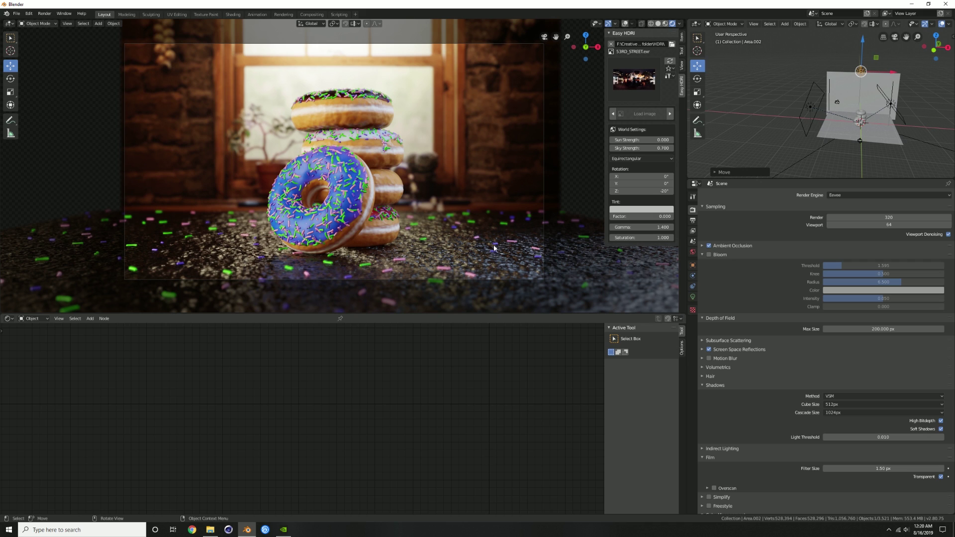
click(831, 403)
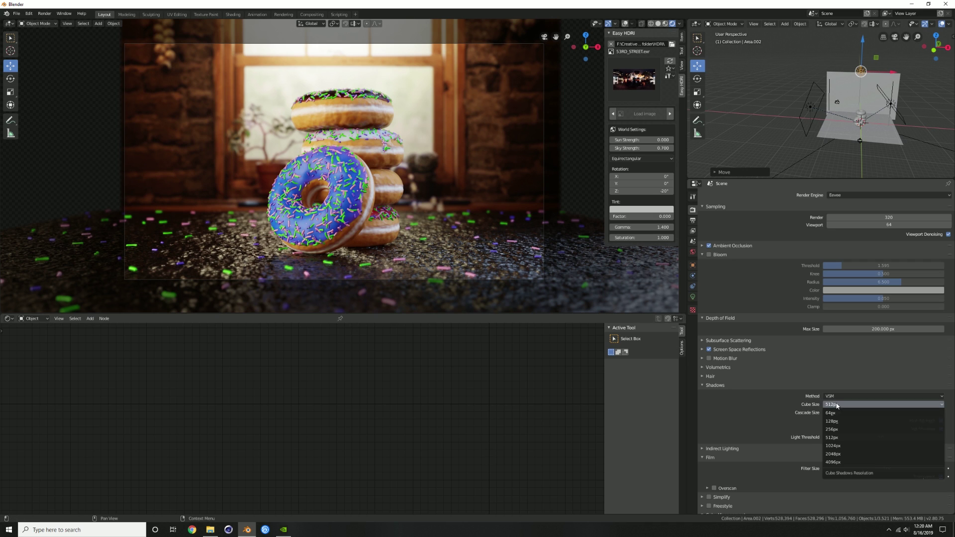
click(837, 446)
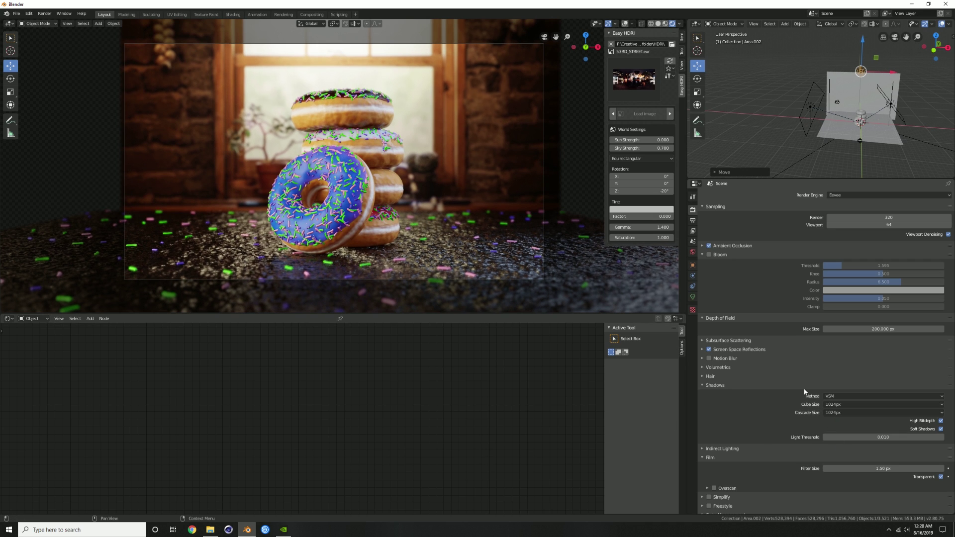
scroll(737, 433, down, 5)
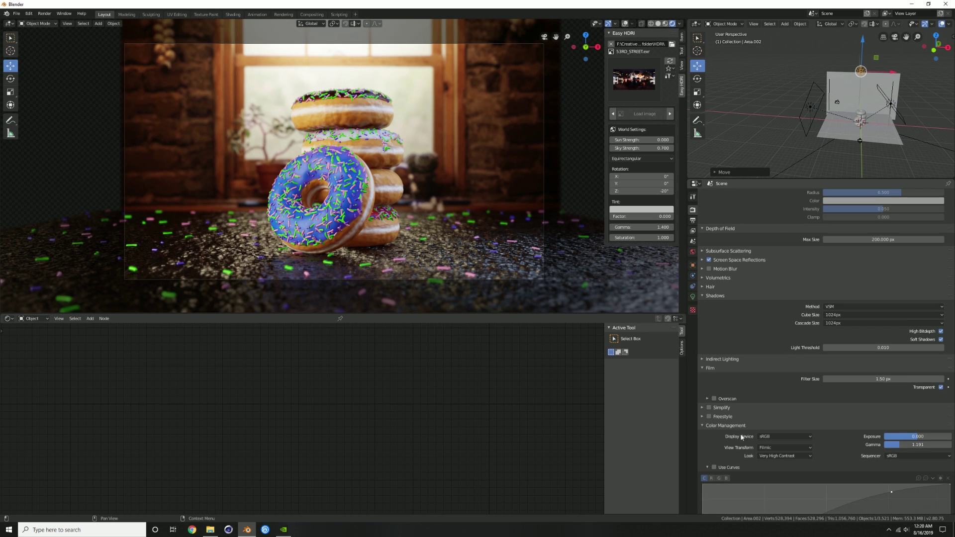
scroll(796, 431, down, 3)
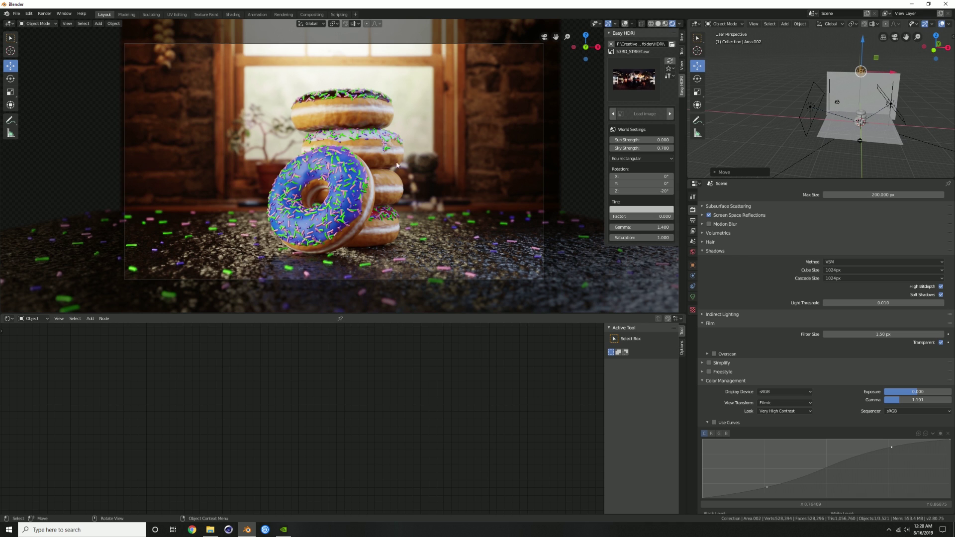
Move the top donut of the stack horizontally by about 0.5 m, keeping its height locked.
click(347, 118)
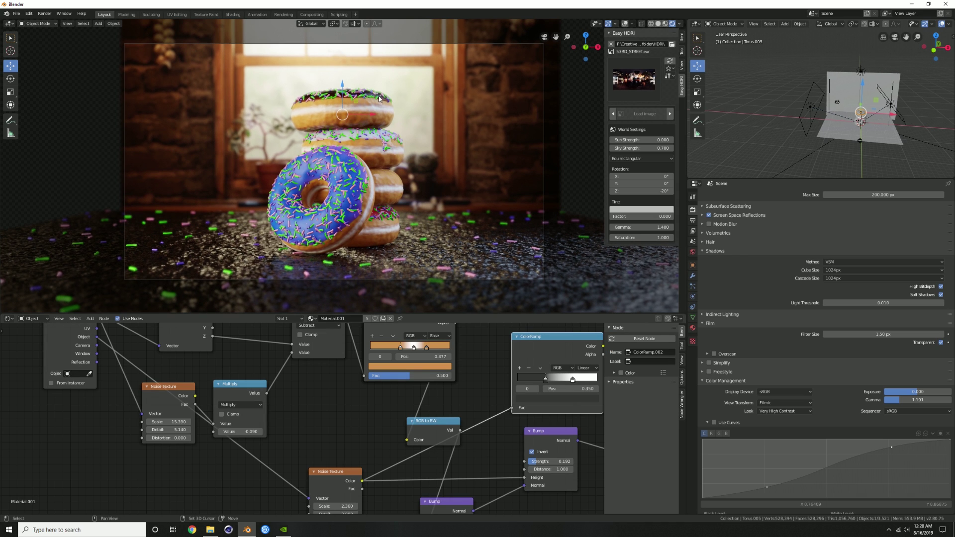
click(382, 101)
scroll(869, 115, up, 4)
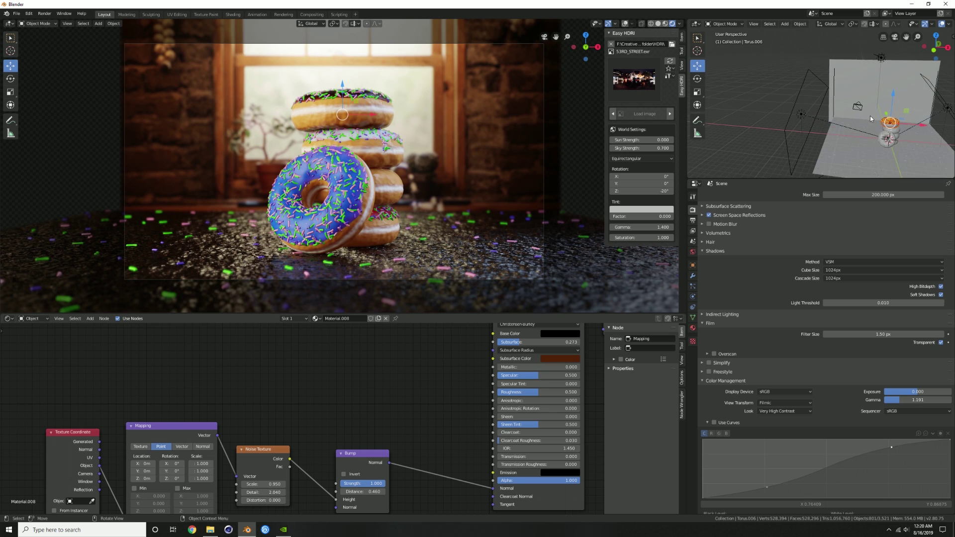
shift+middle_drag(912, 128, 746, 130)
scroll(795, 128, up, 2)
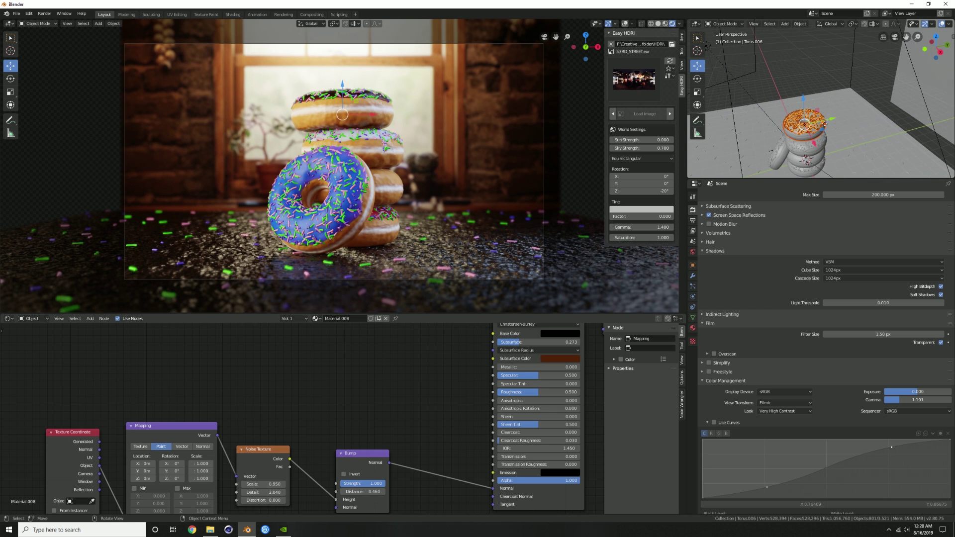
key(g)
key(shift+z)
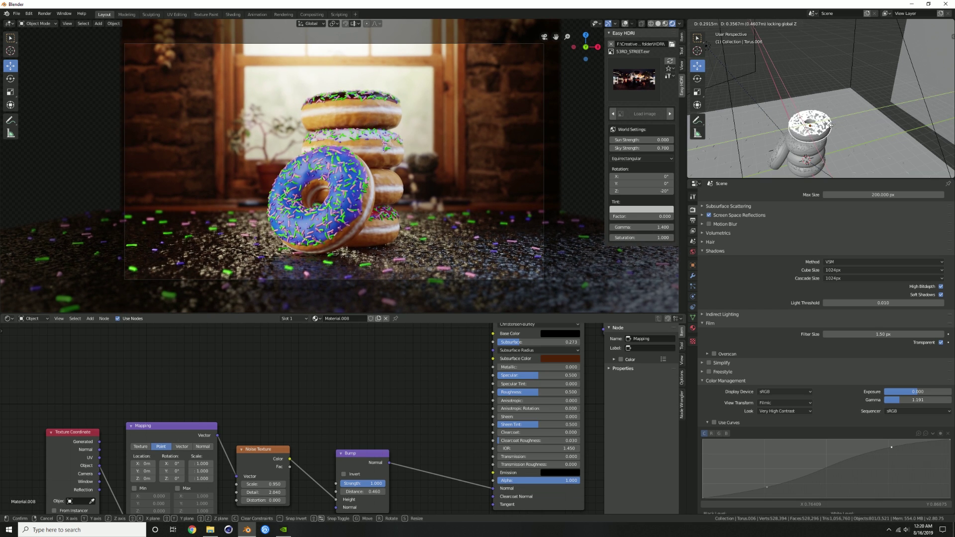
click(830, 125)
Adjust the top donut's height along Z so it rests on the donut below.
key(KP_Decimal)
shift+middle_drag(829, 125, 800, 121)
scroll(803, 130, up, 3)
key(g)
key(z)
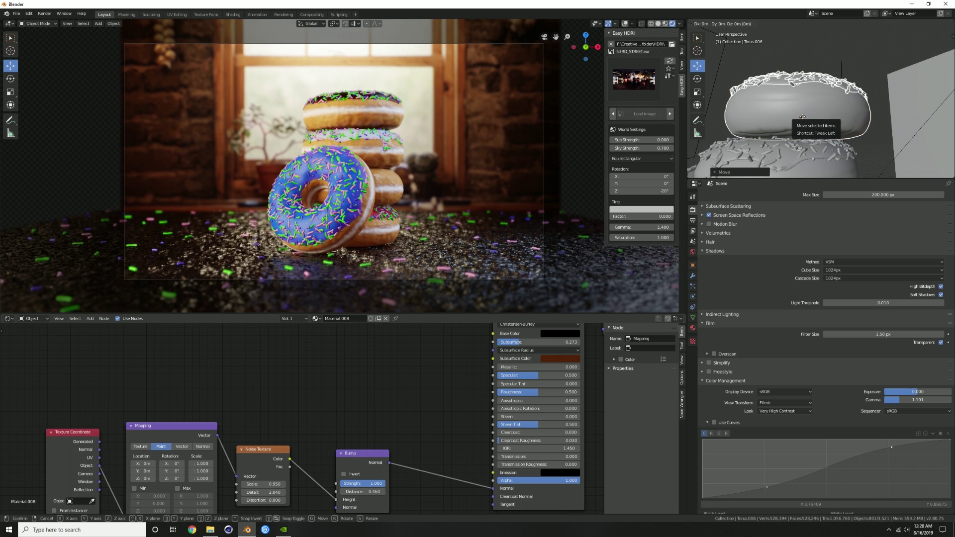
click(803, 122)
Nudge the top donut along the Y axis and tilt it slightly with a trackball rotation of about 2.3 by 4.6 degrees.
middle_drag(803, 123, 797, 131)
drag(819, 120, 801, 120)
key(r)
key(r)
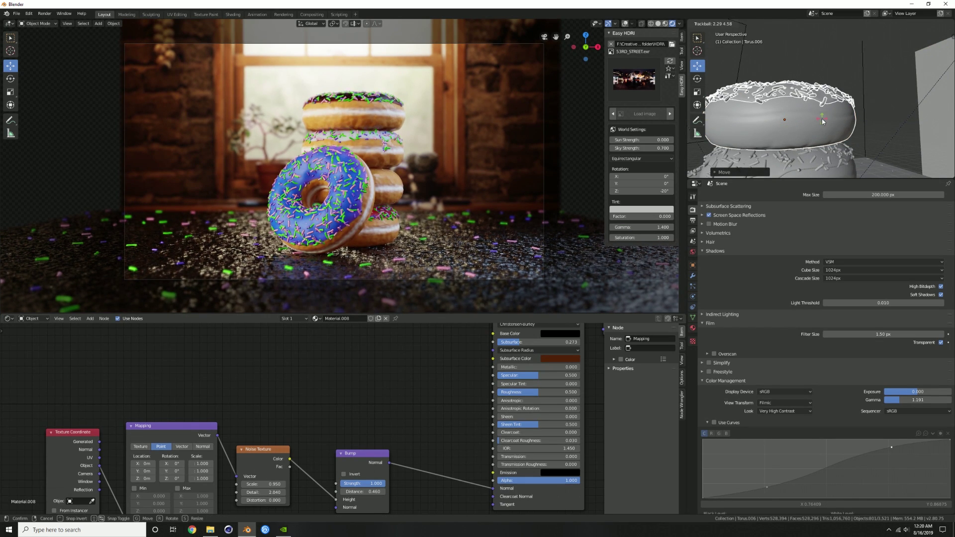
click(820, 121)
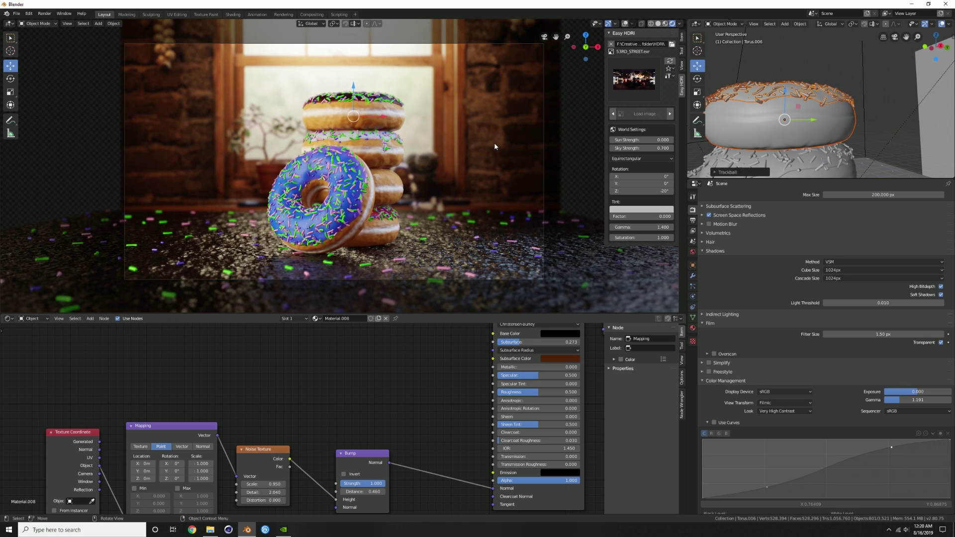